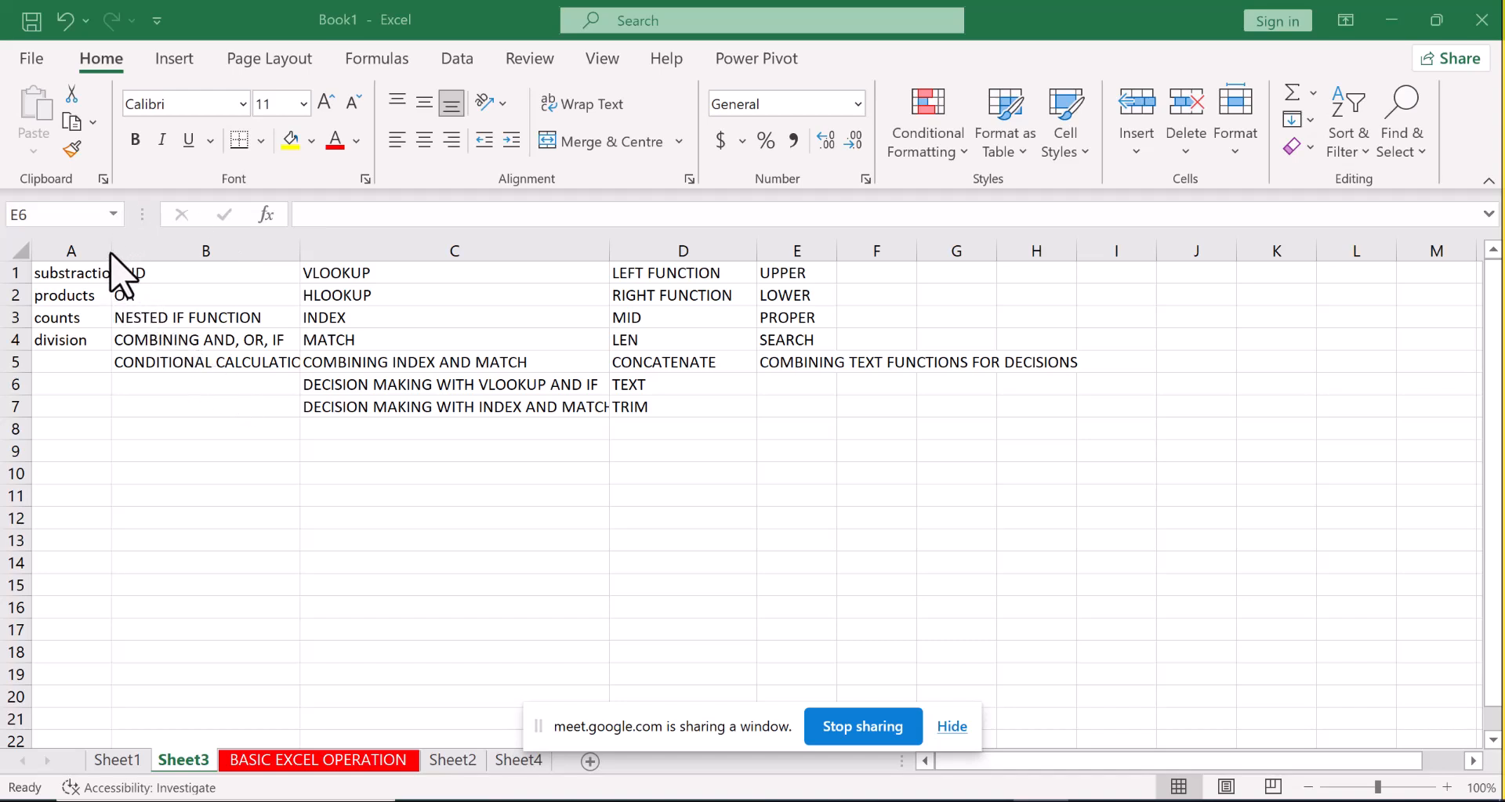
Adjust the widths of columns A to E on Sheet3 so the listed function names have more room.
drag(112, 249, 171, 258)
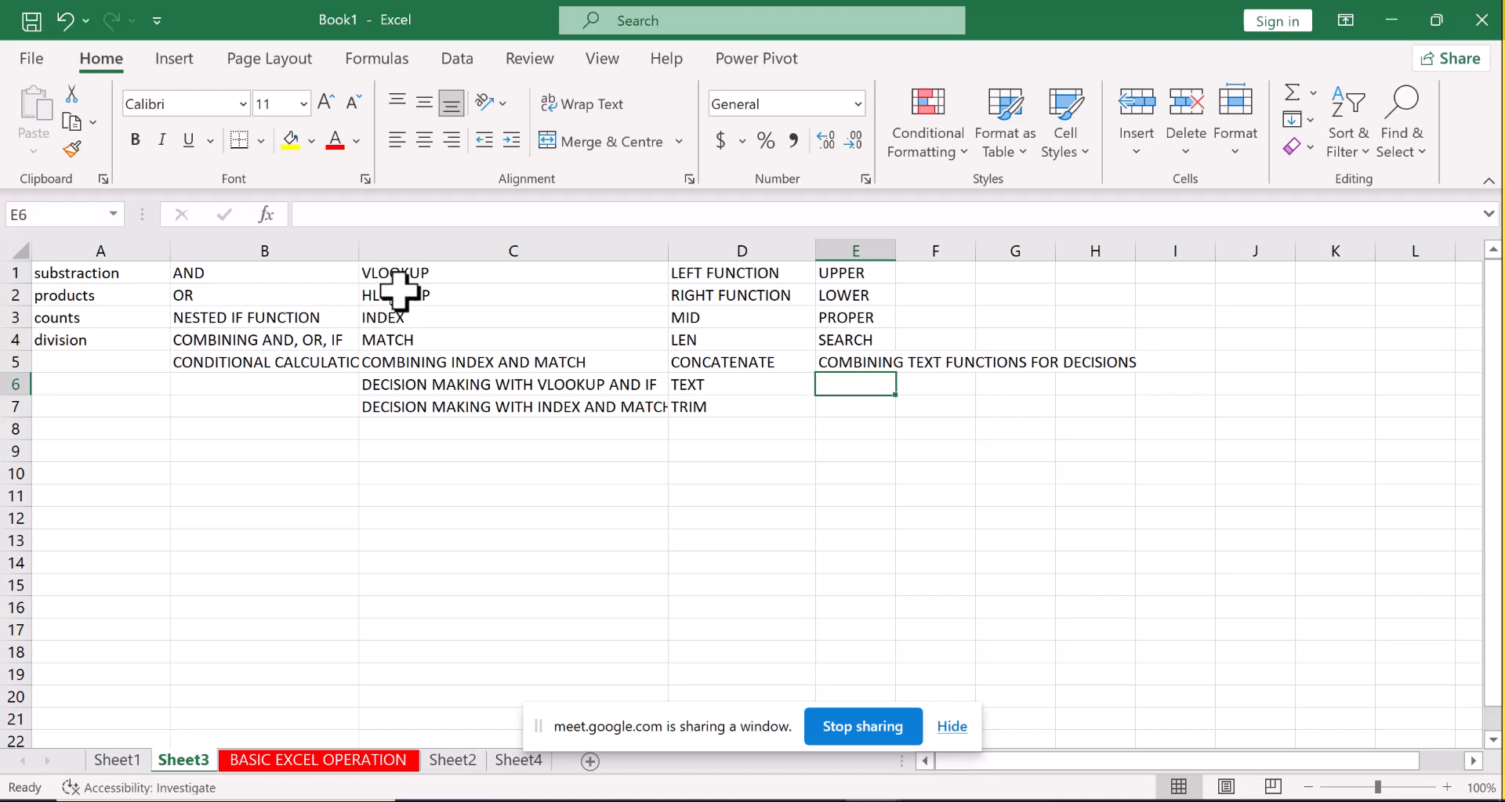
drag(357, 243, 454, 252)
key(Escape)
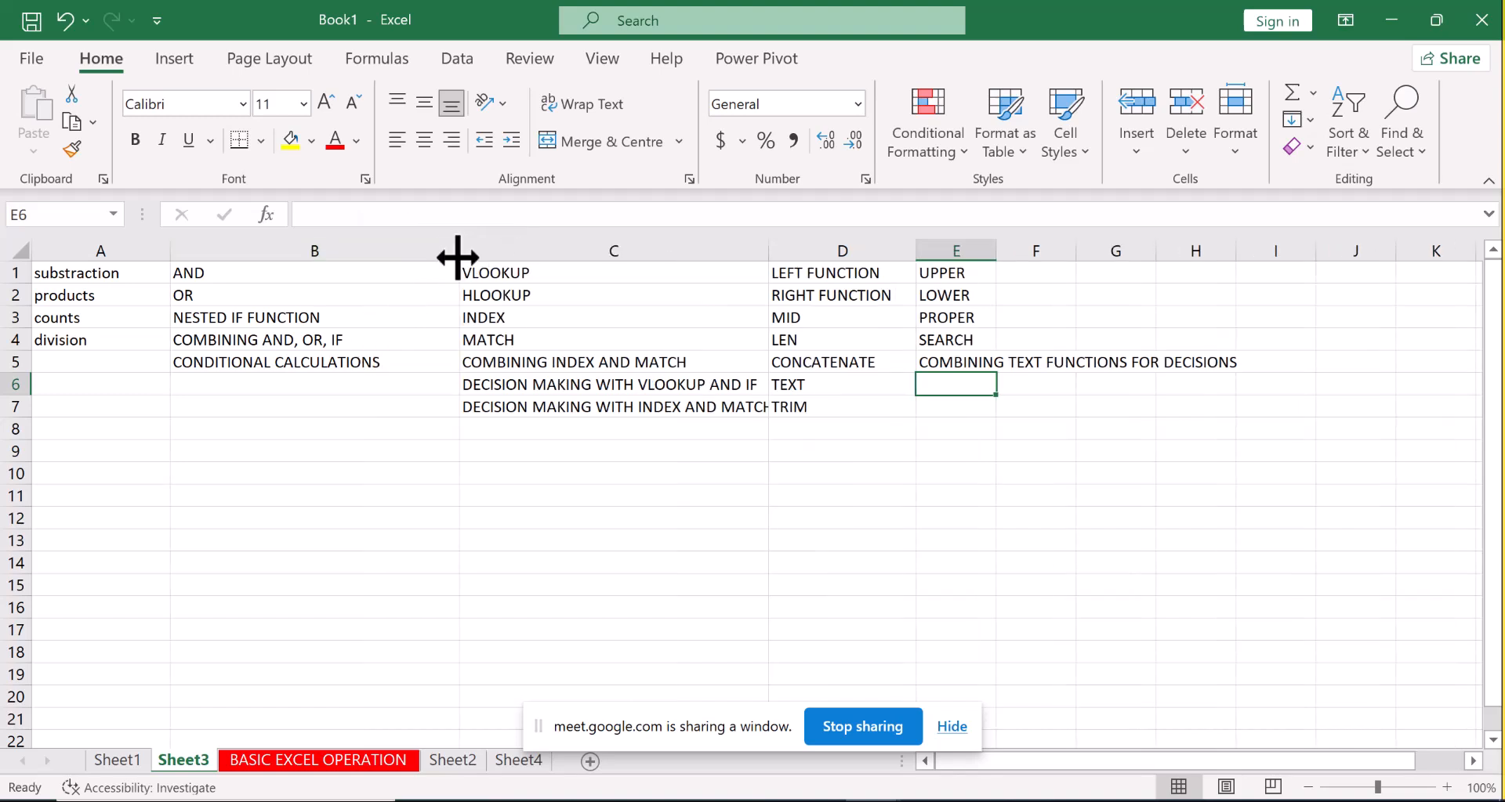
drag(458, 248, 389, 235)
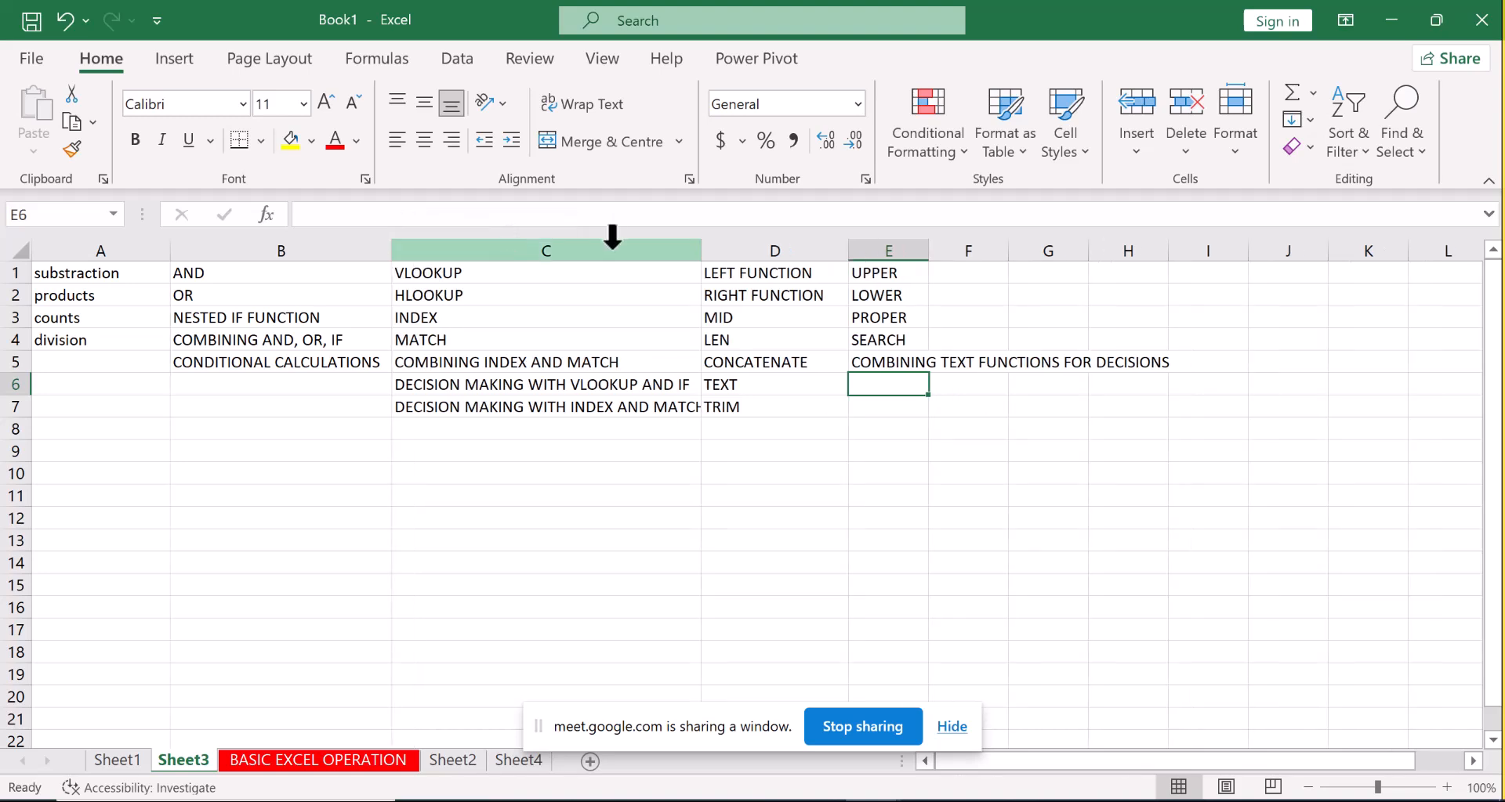
drag(700, 248, 764, 245)
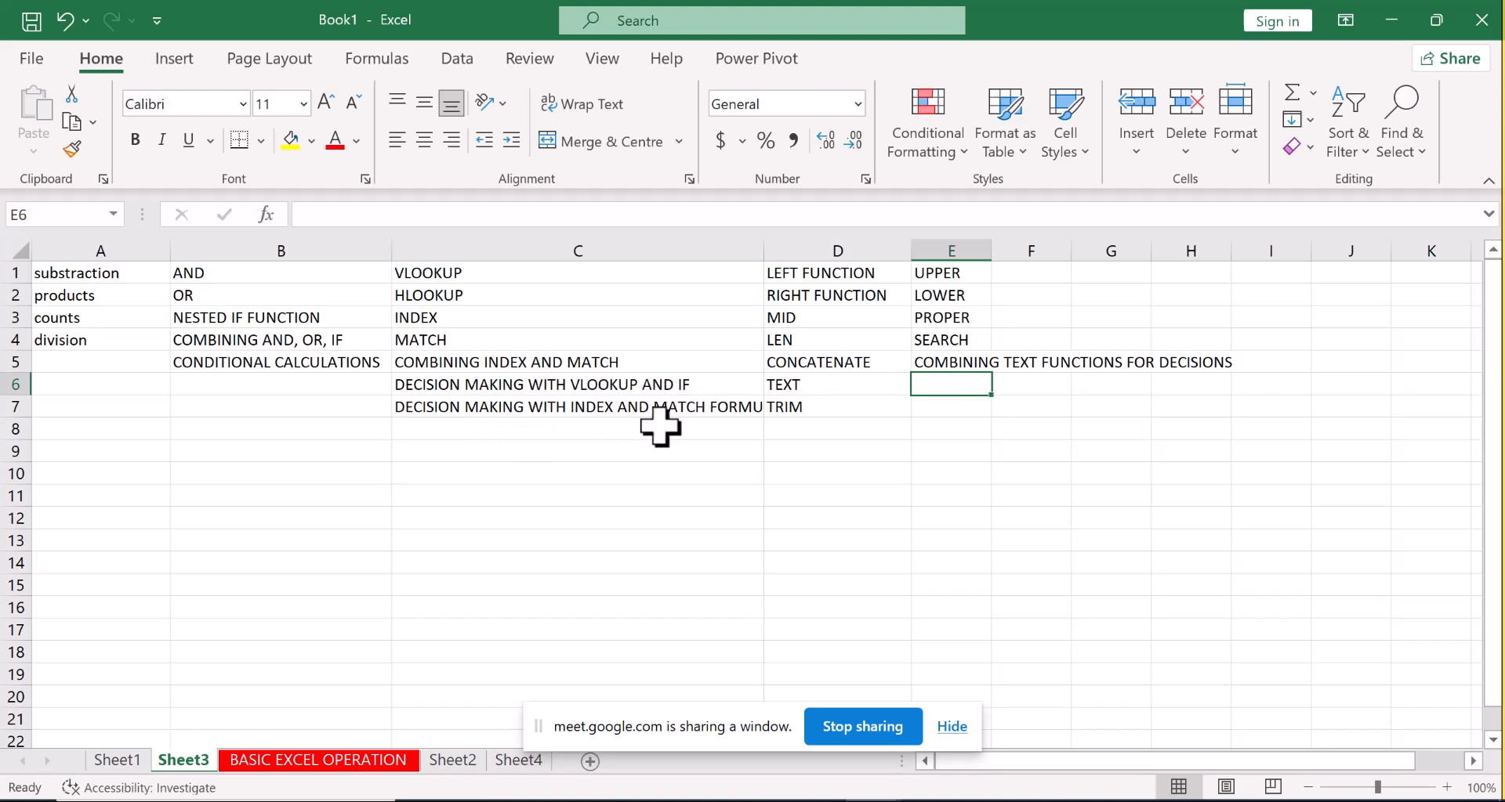
drag(765, 251, 789, 254)
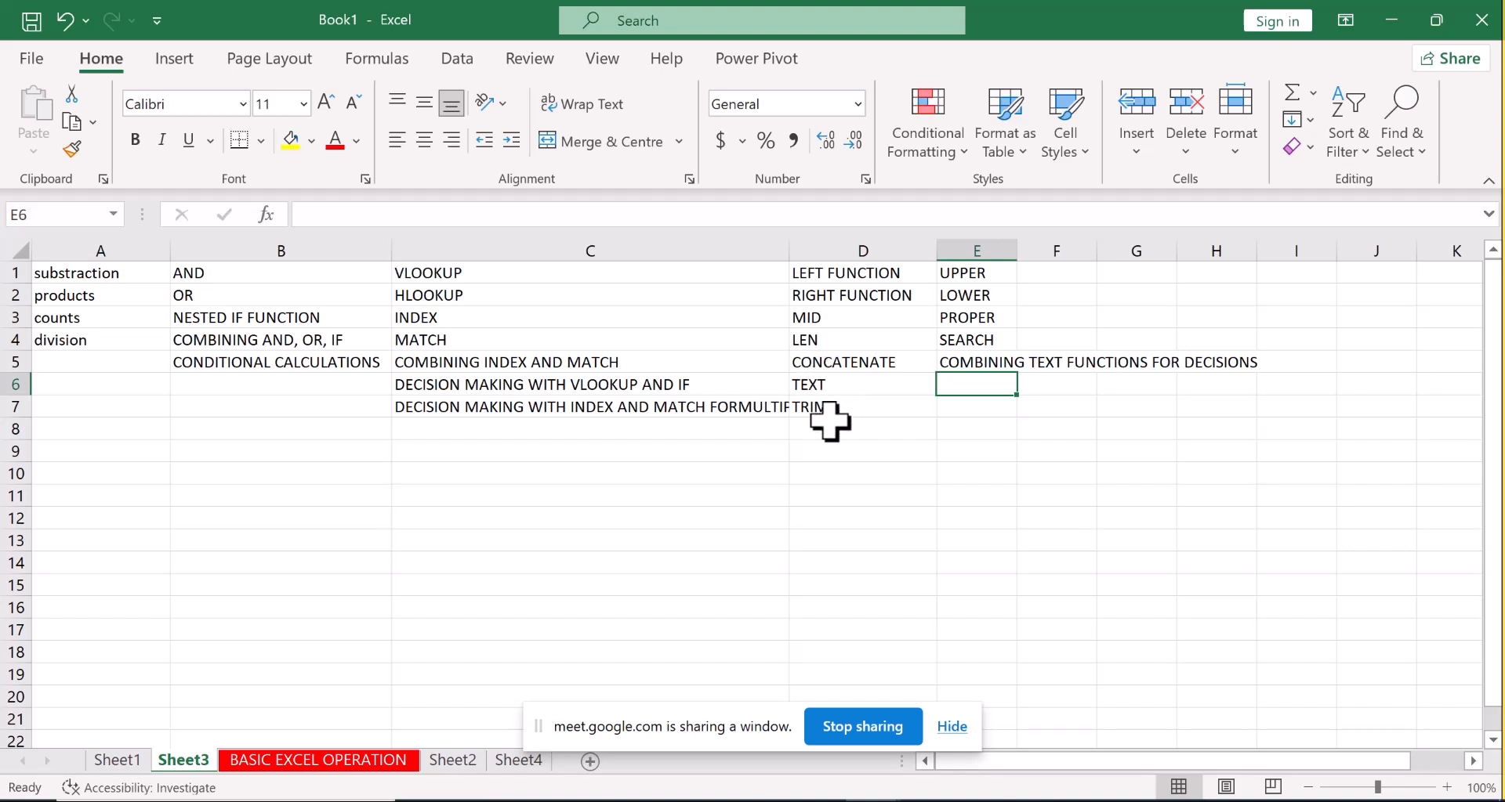
drag(937, 241, 1094, 250)
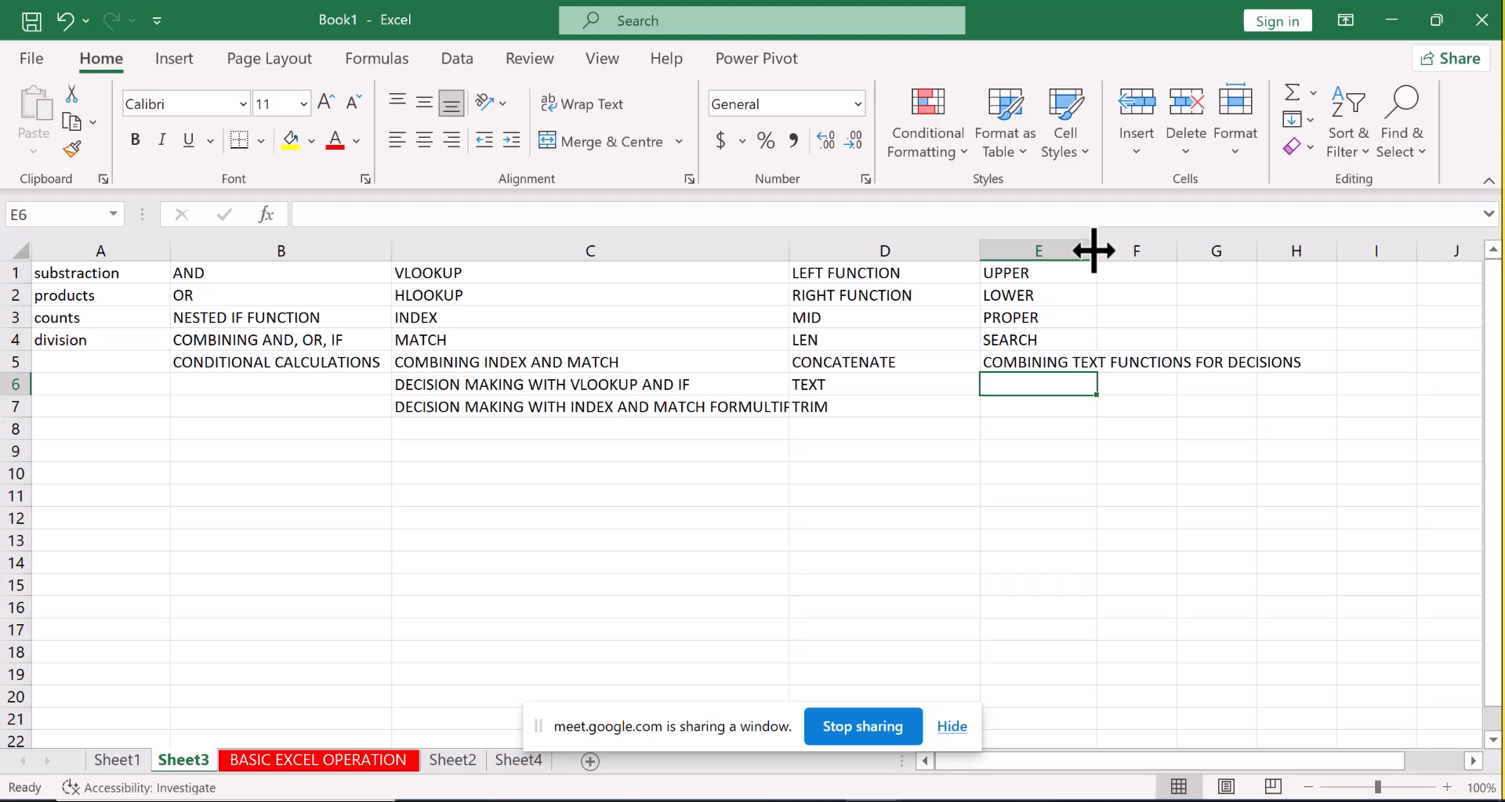
Switch to the Word document "course outline for alphadat" and minimize the file browser window covering it.
key(alt+Tab)
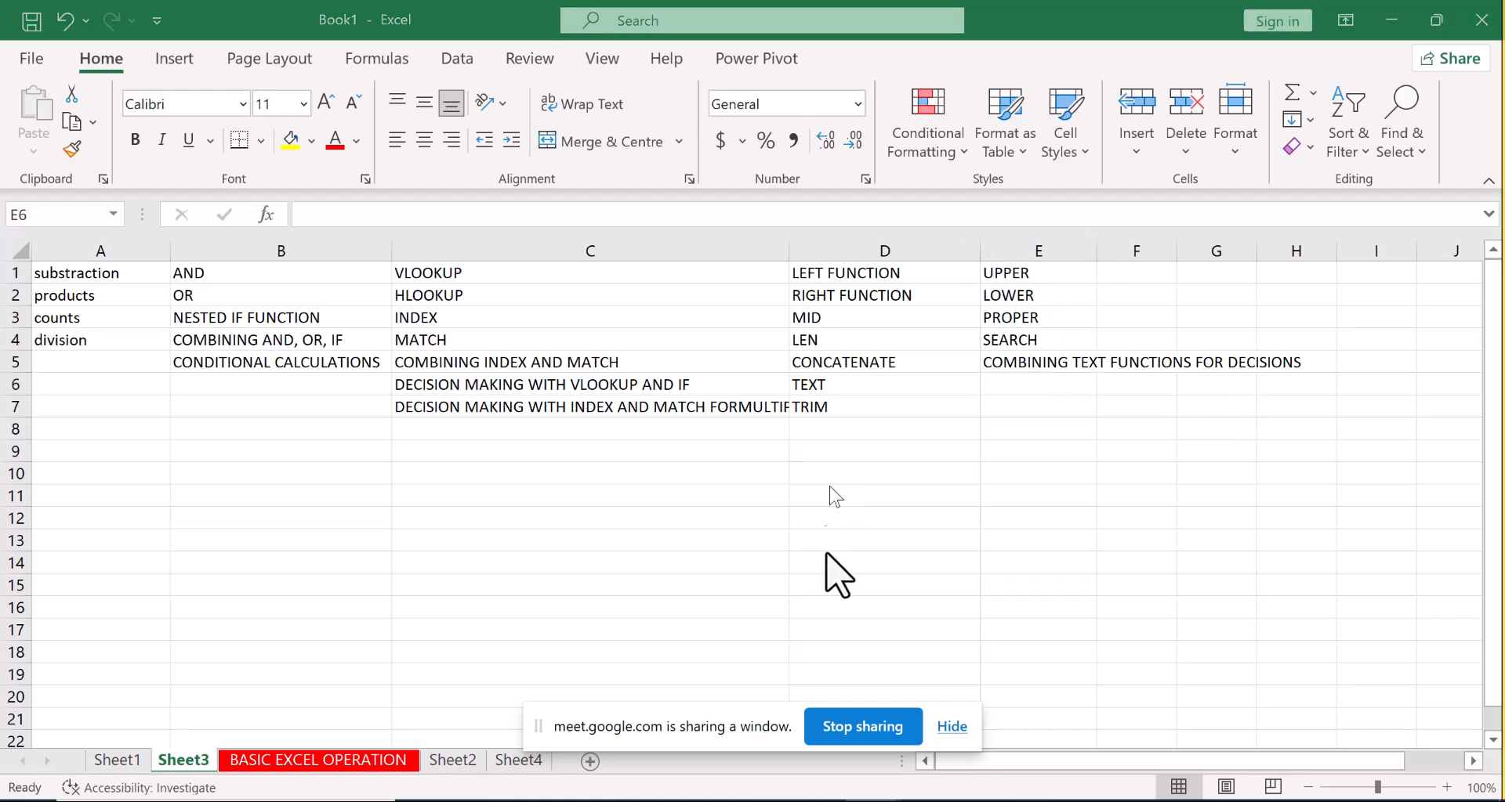
mouse_move(870, 800)
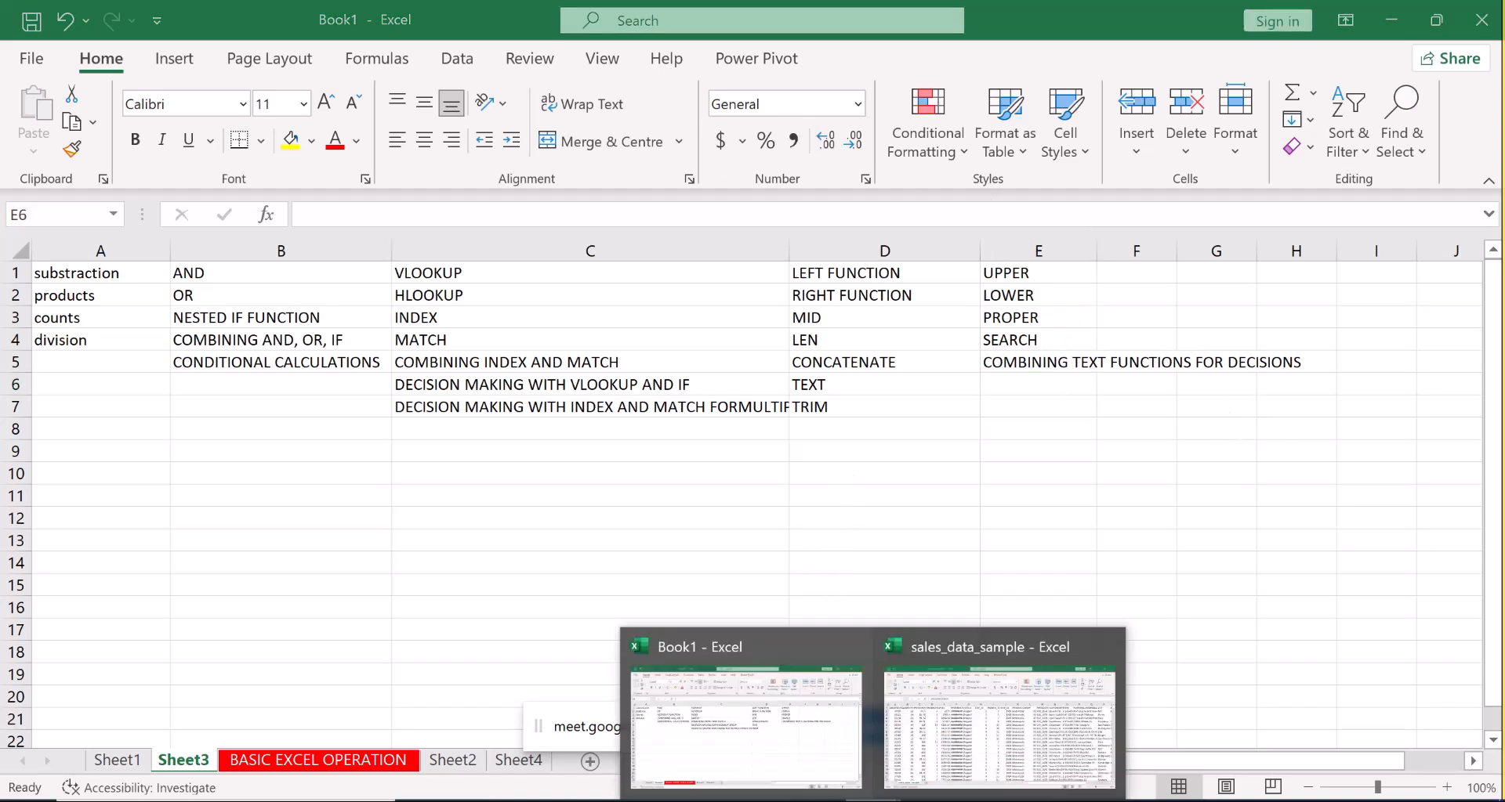
mouse_move(823, 800)
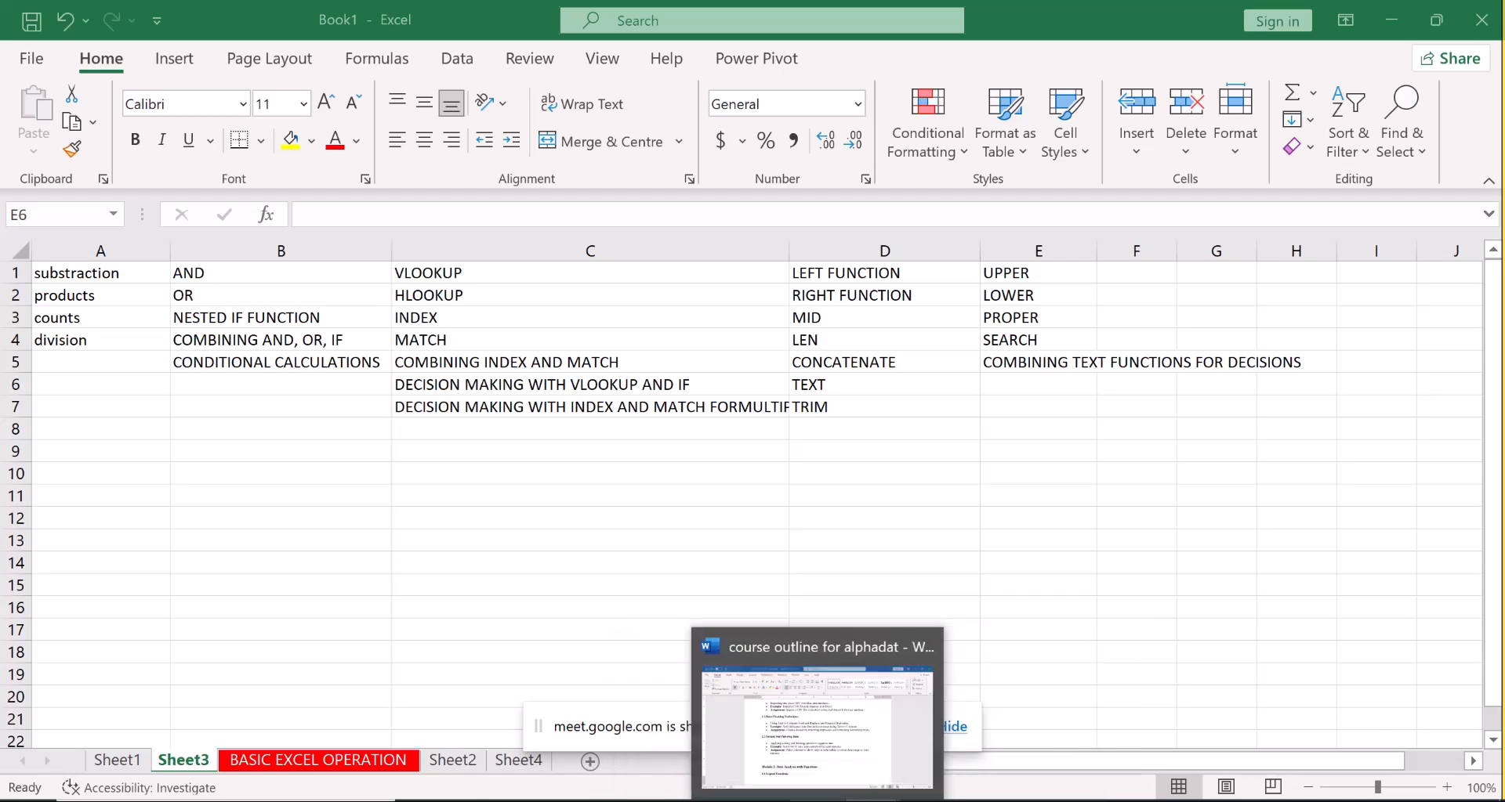
click(799, 744)
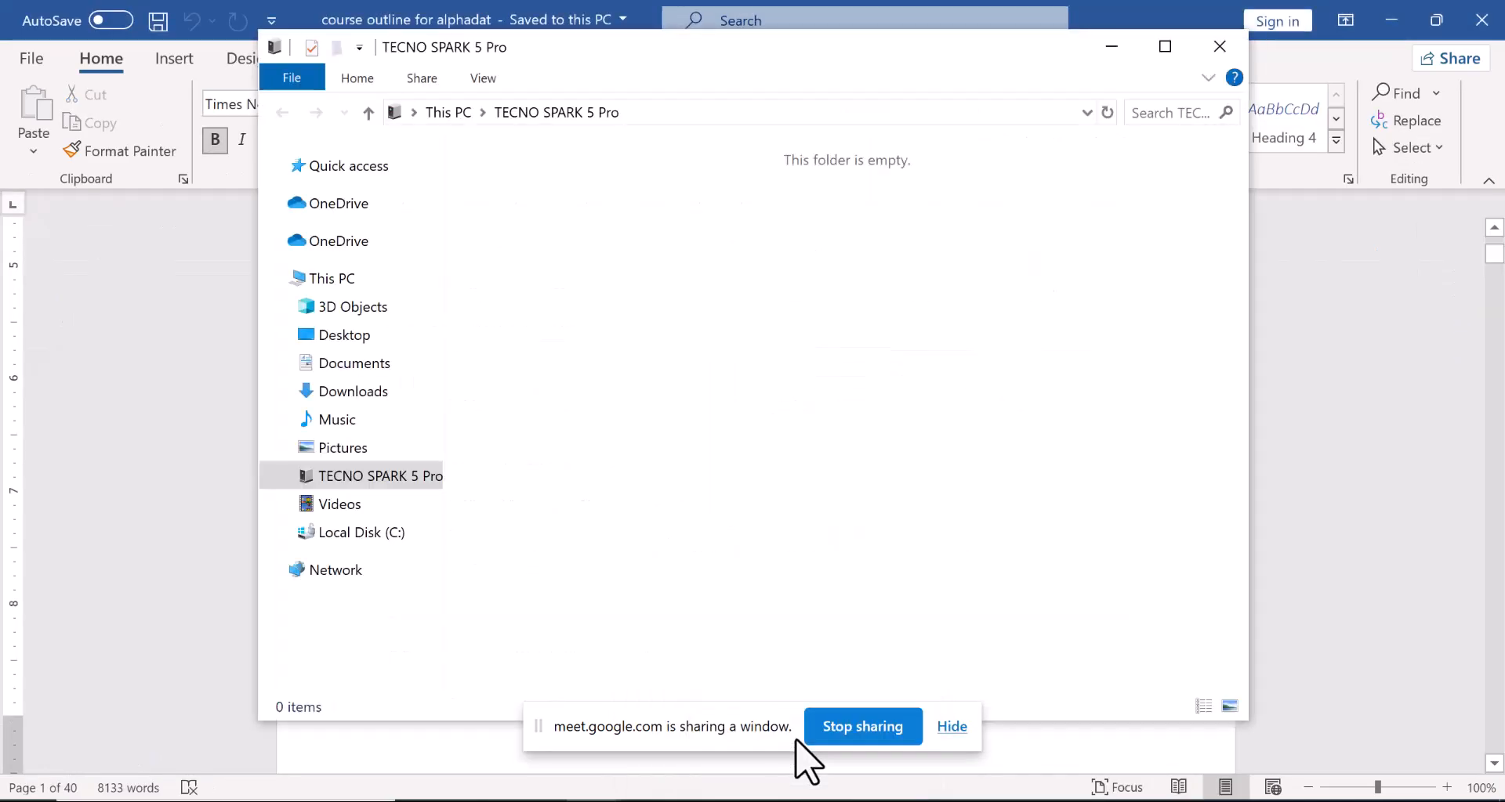
click(1098, 44)
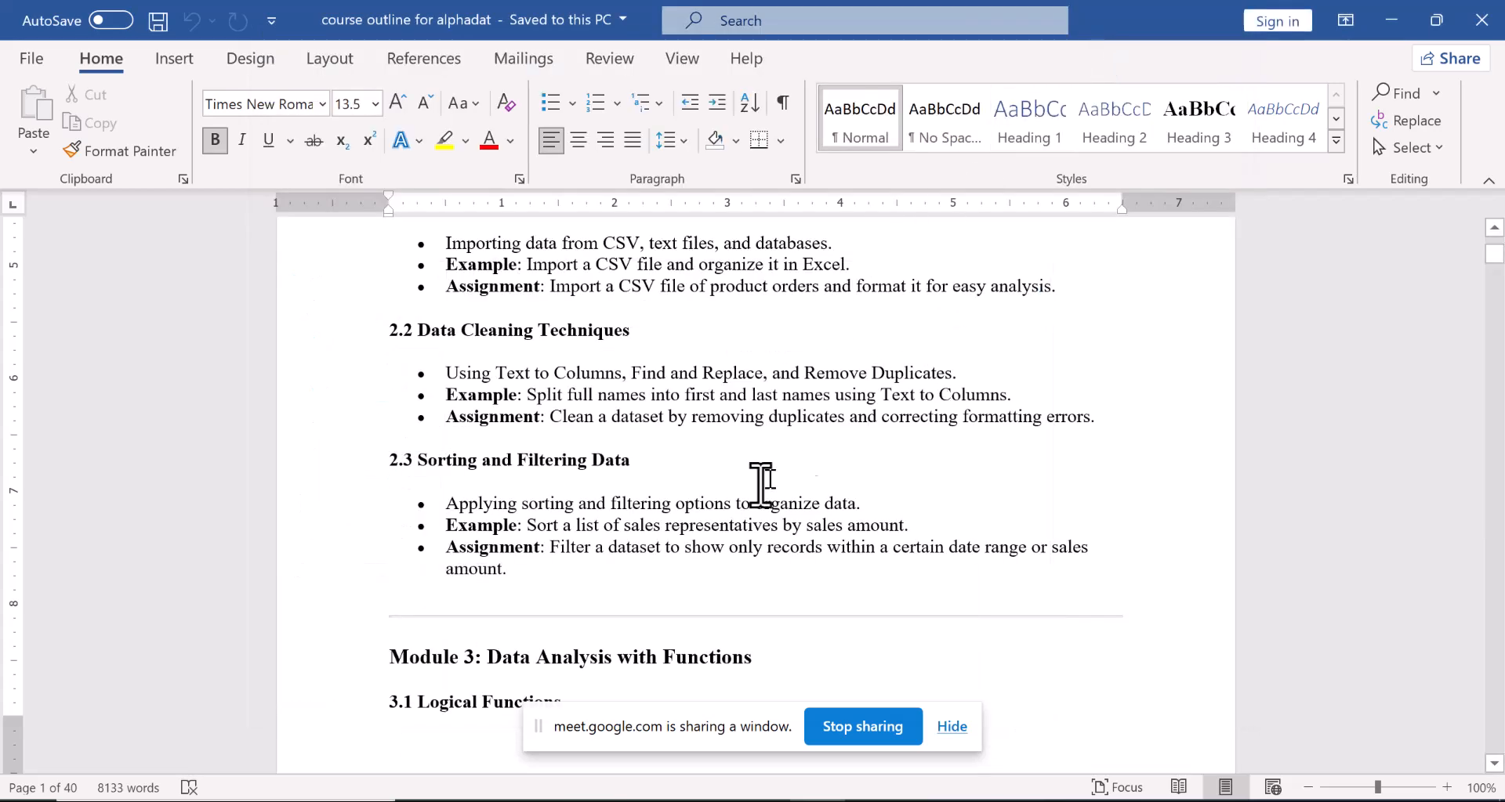
Review the course outline from Module 2 through Module 5, dismissing the chat notification.
click(1492, 764)
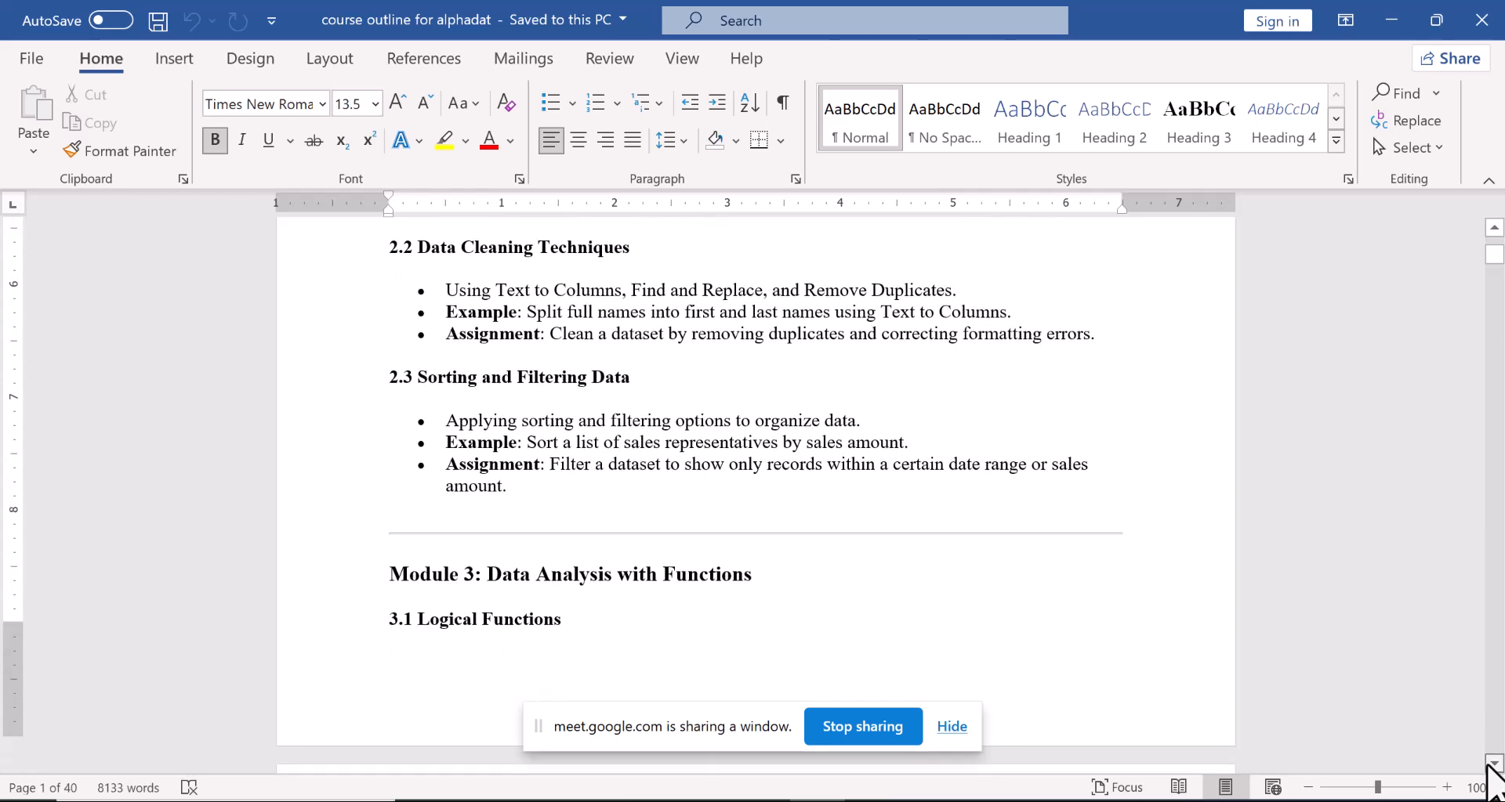
click(1493, 764)
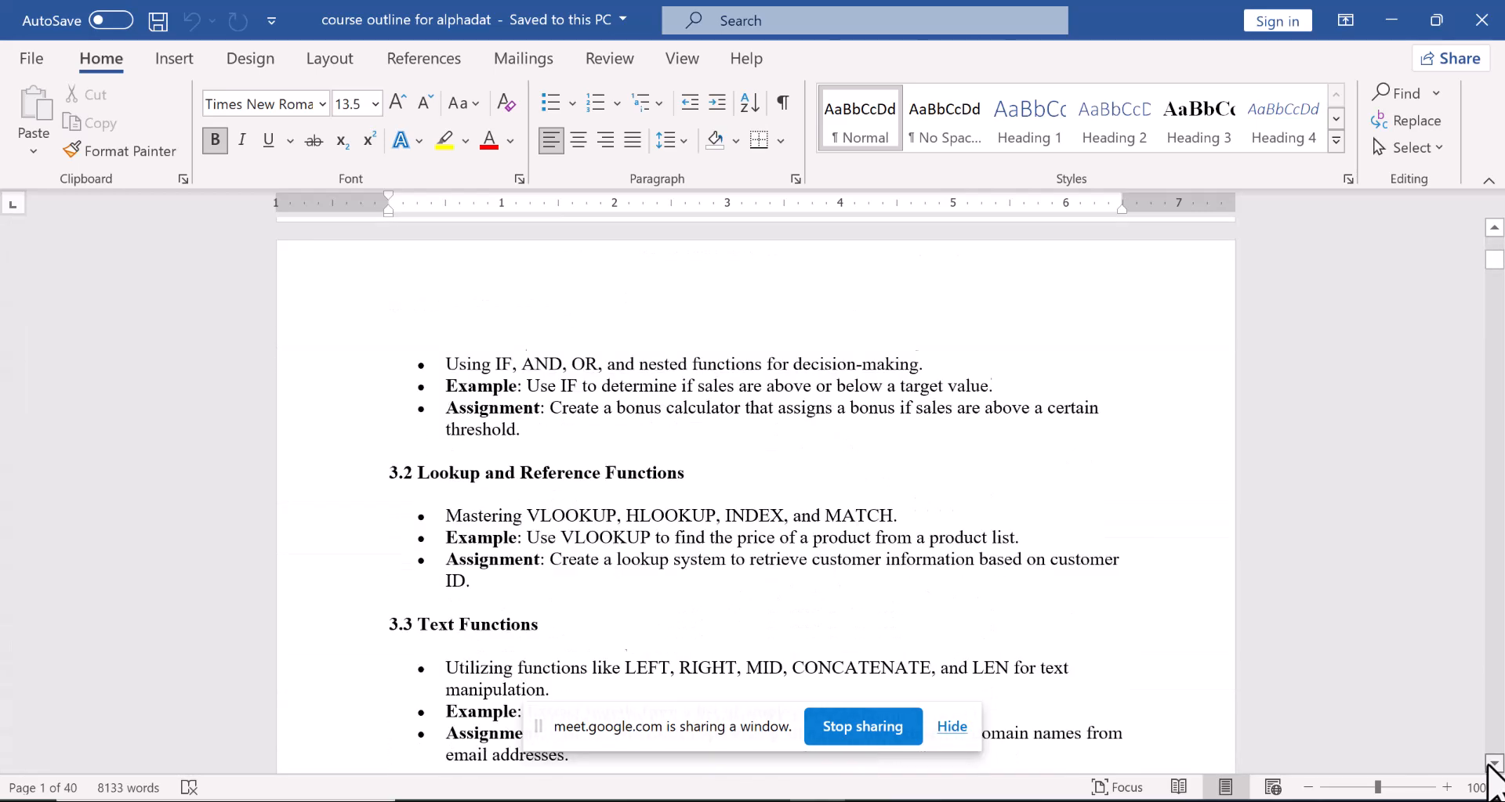
click(1489, 765)
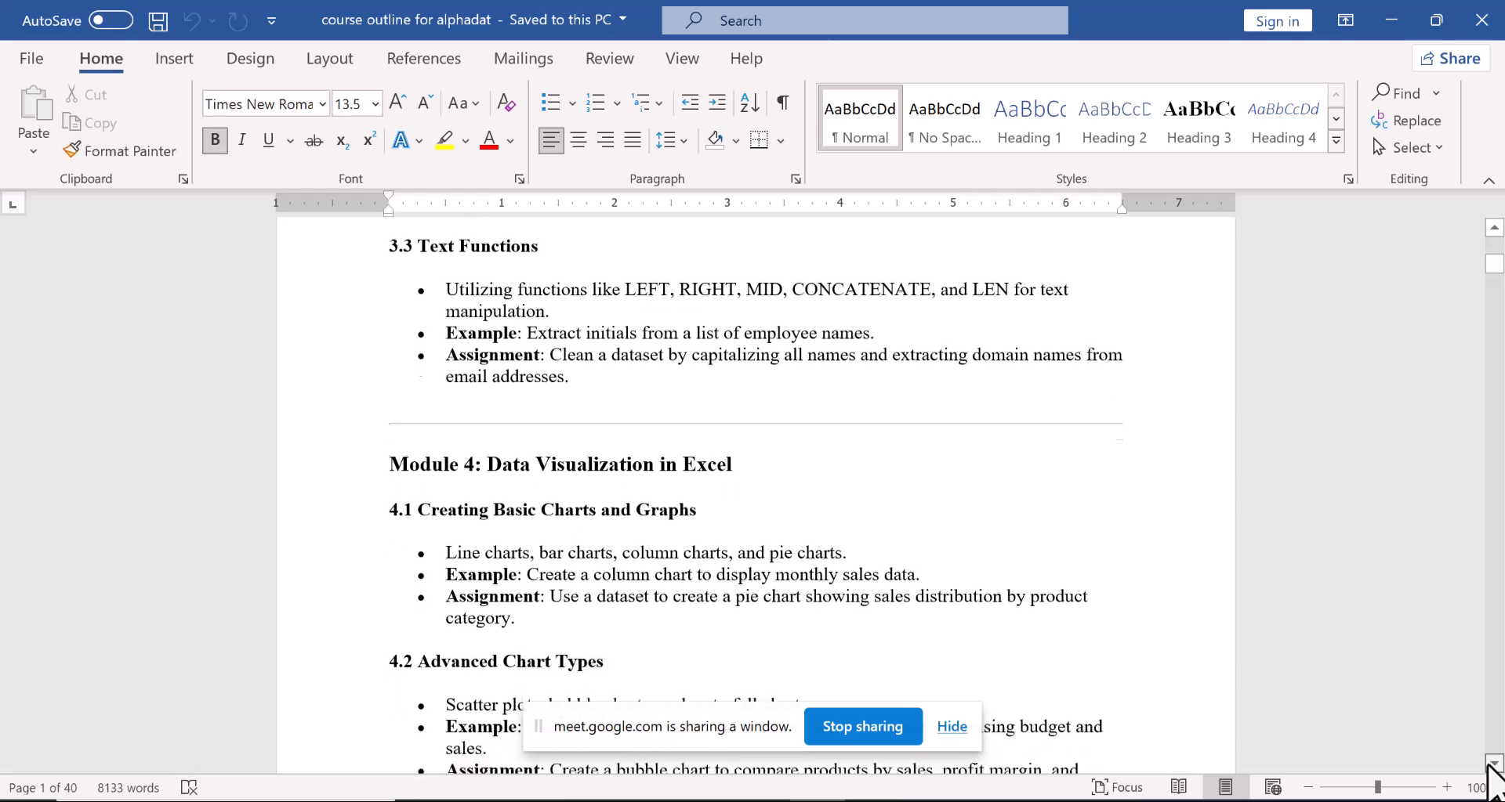
click(1493, 764)
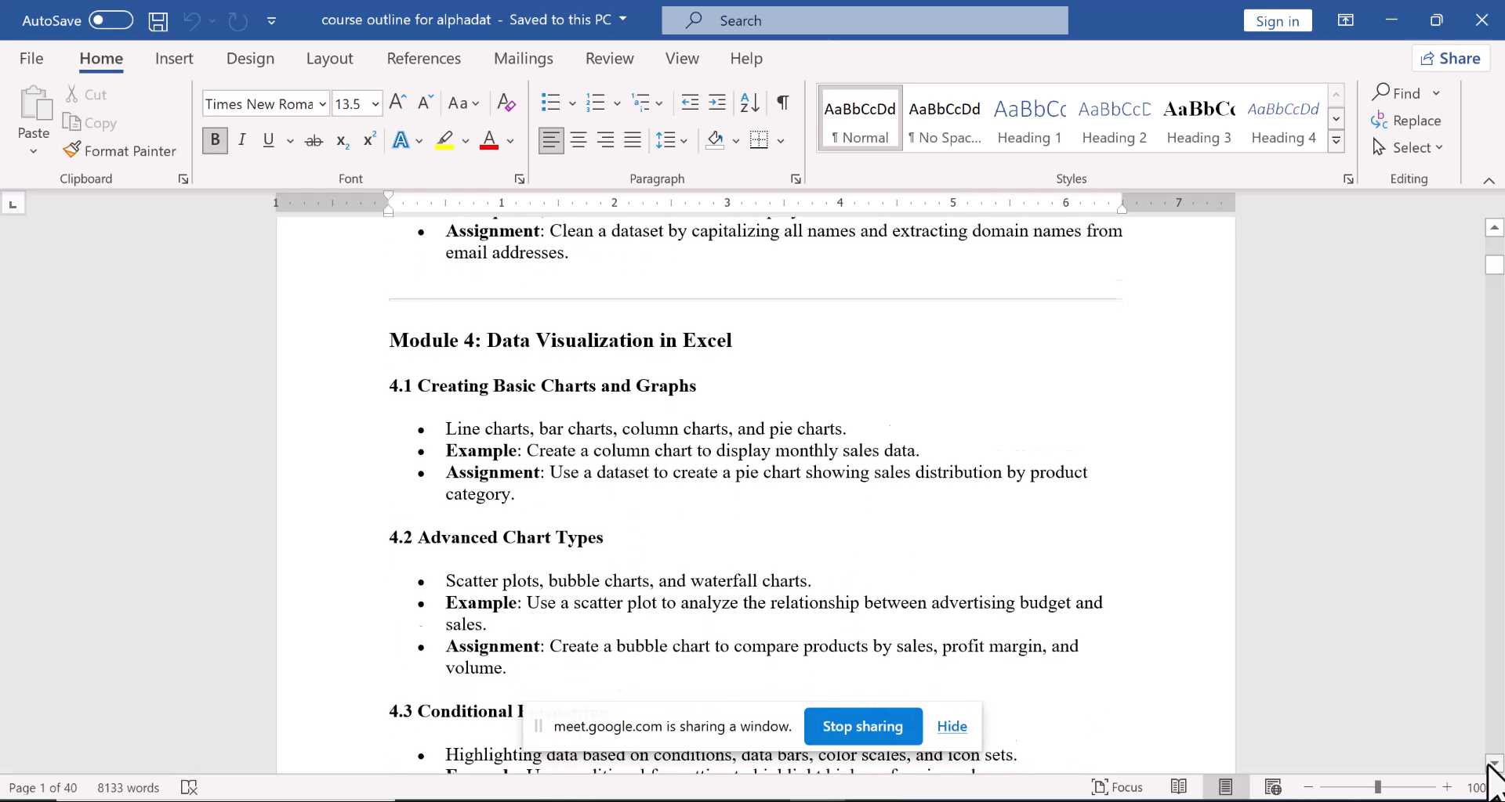
click(1489, 765)
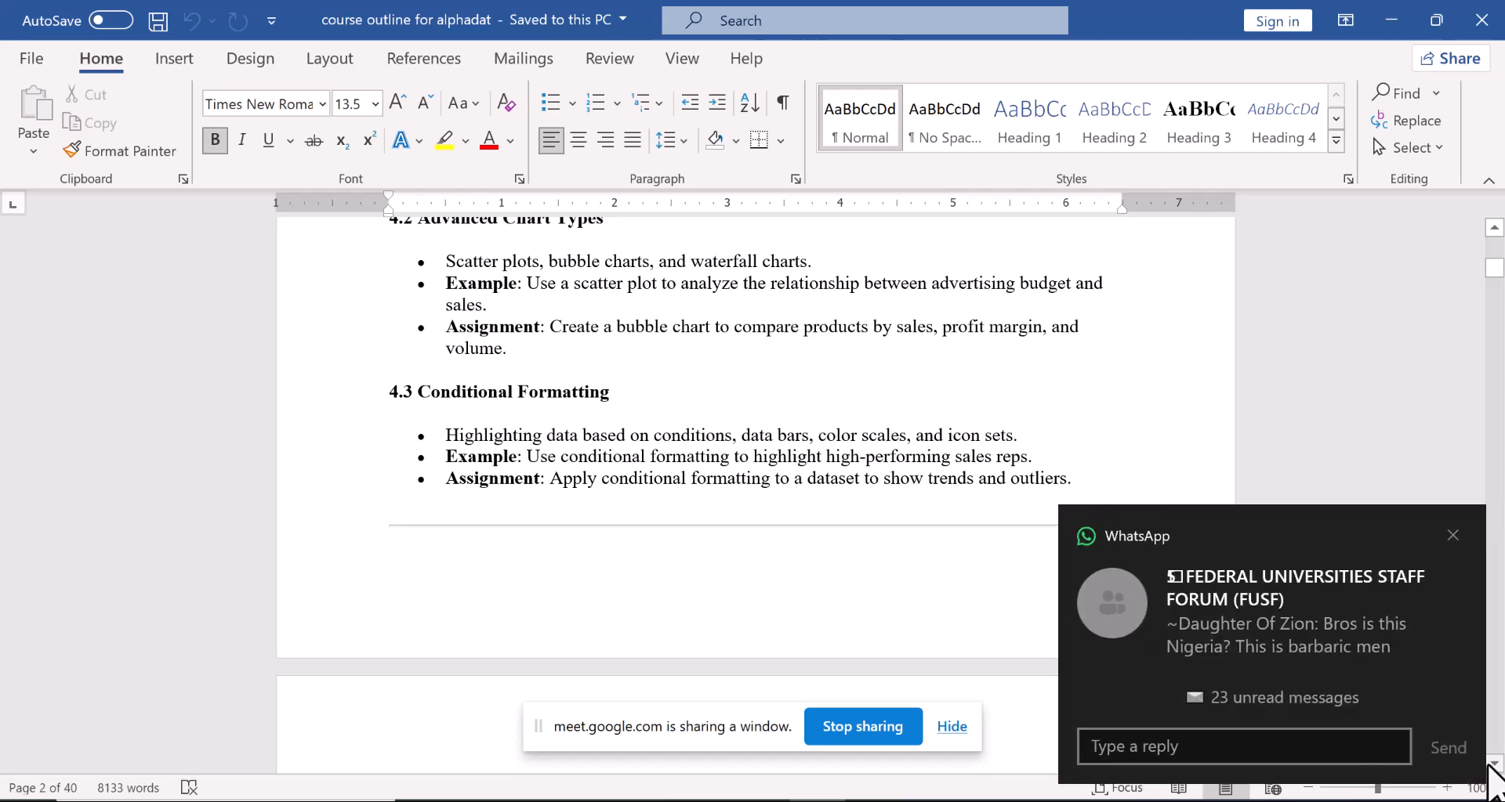
click(1452, 535)
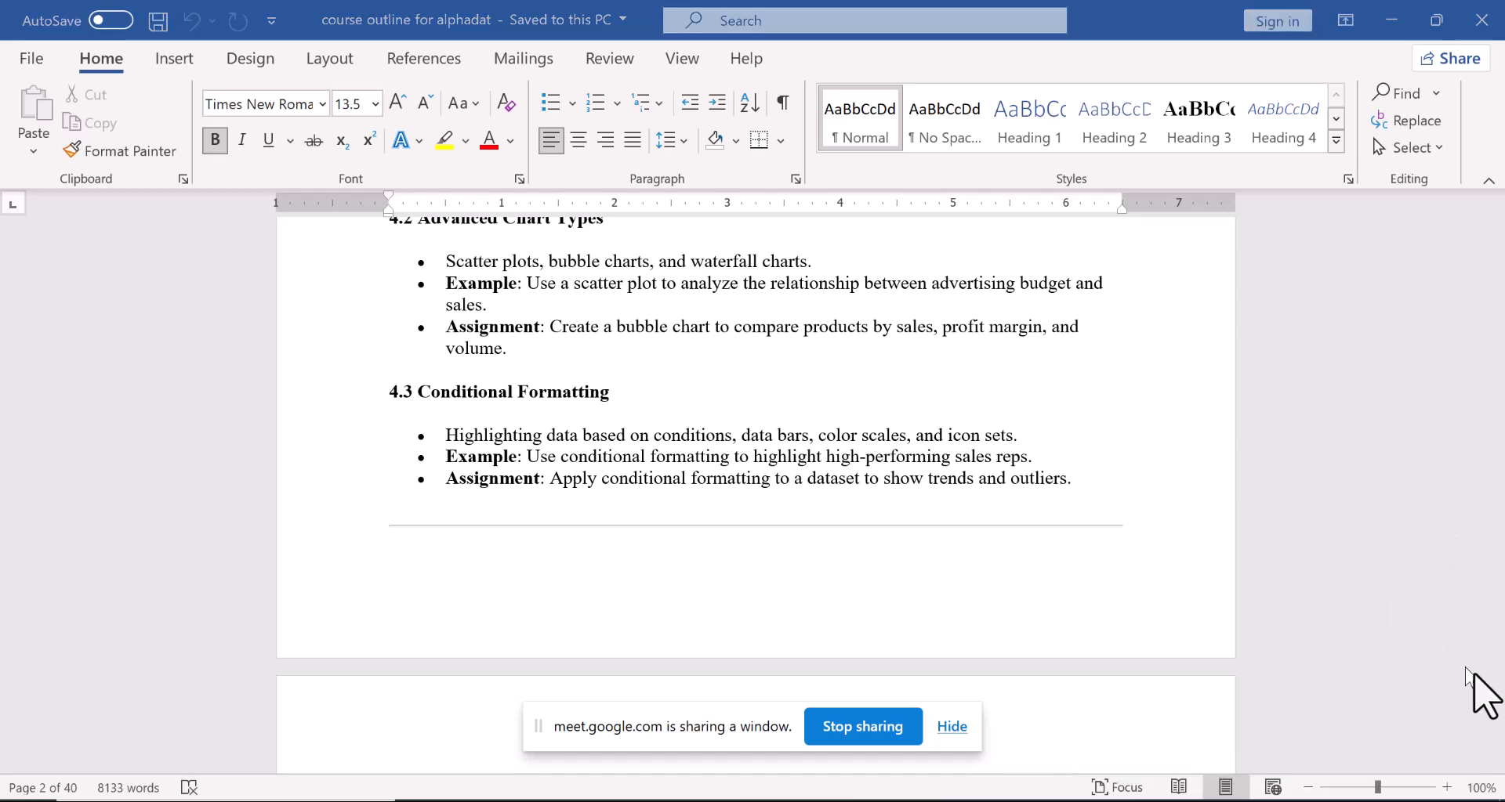
click(1494, 762)
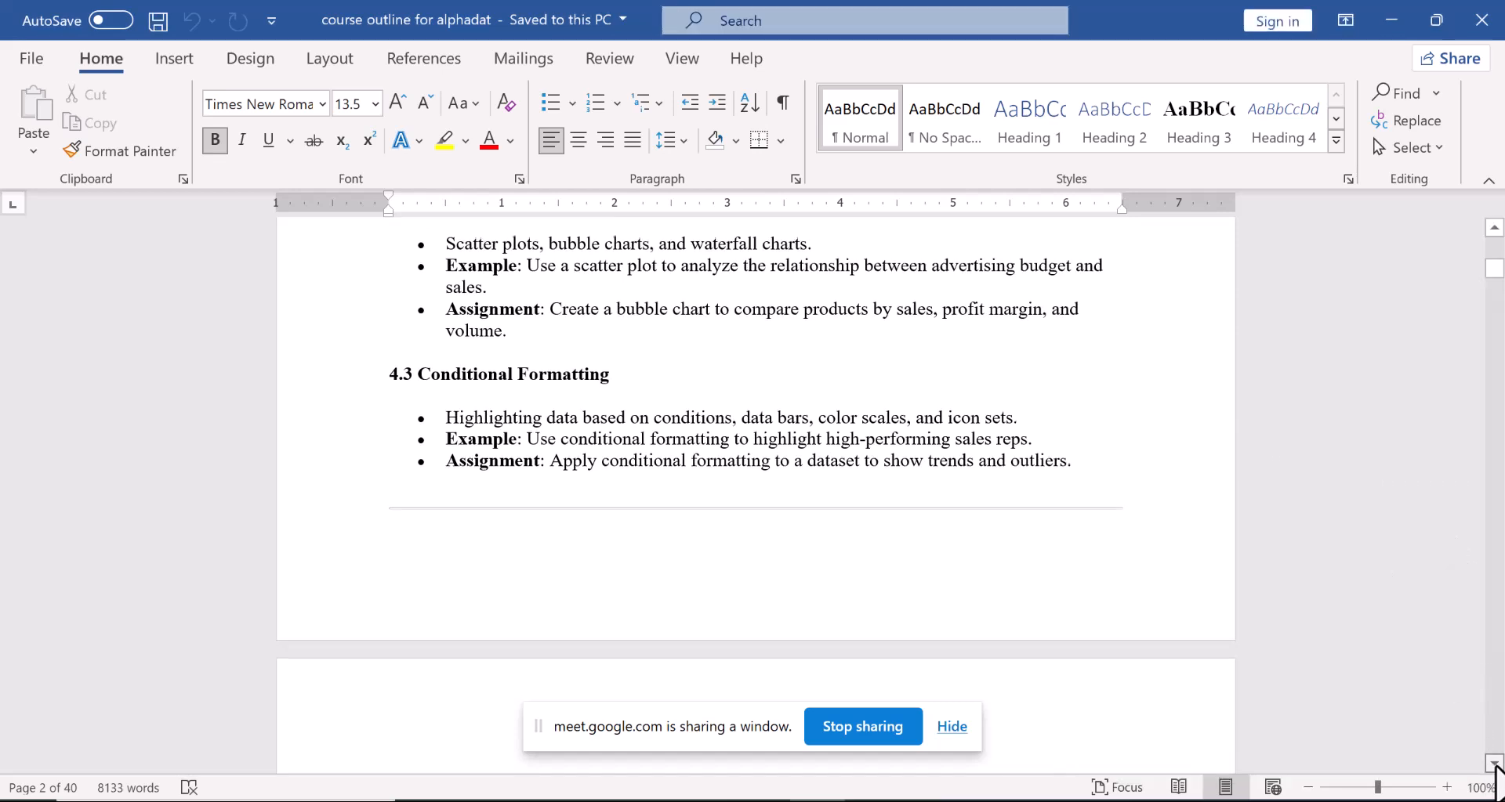
drag(1495, 764, 1494, 764)
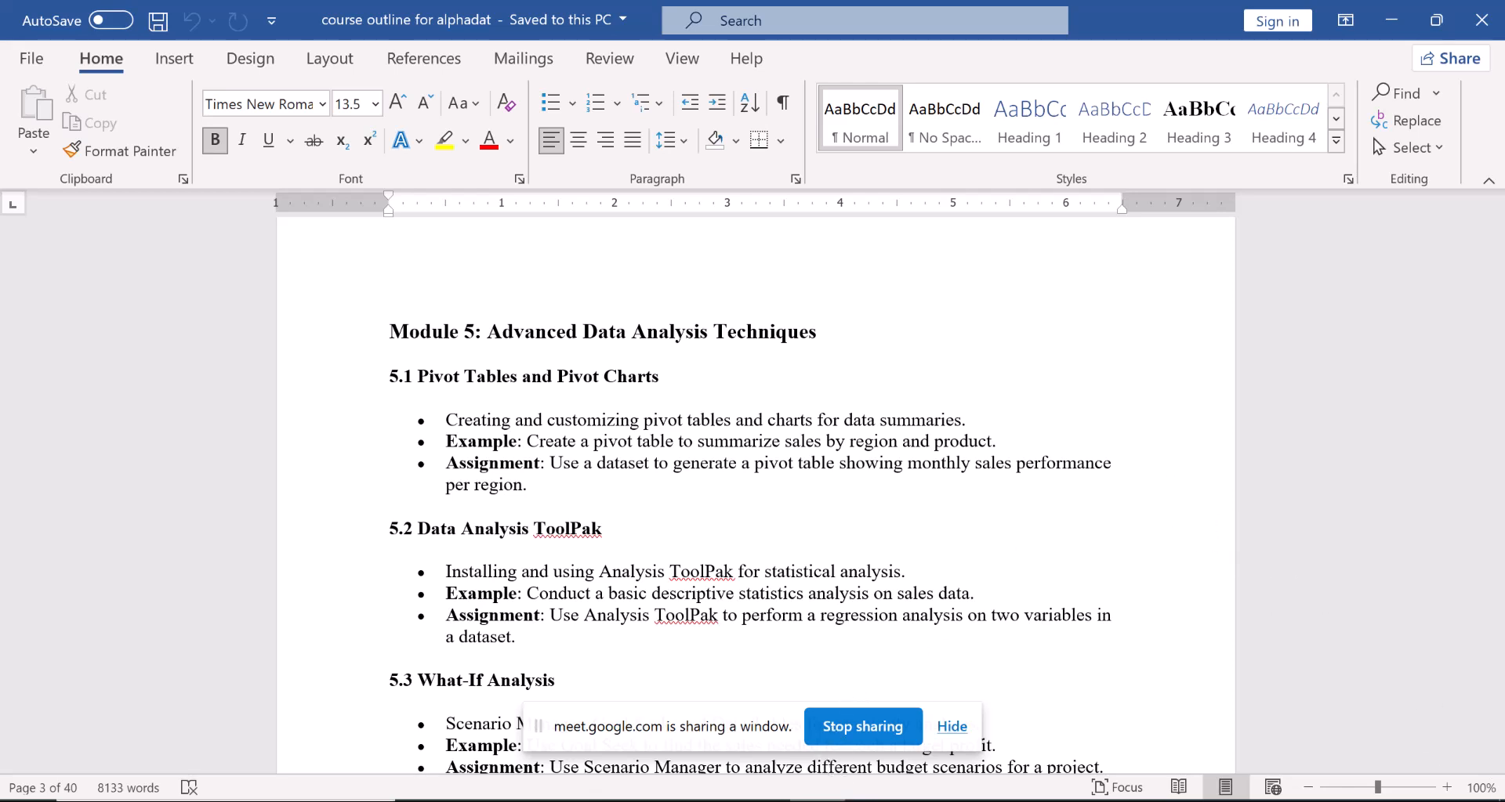
Switch back to the Book1 workbook in Excel, move the sharing bar aside and add a new worksheet after Sheet3.
mouse_move(872, 800)
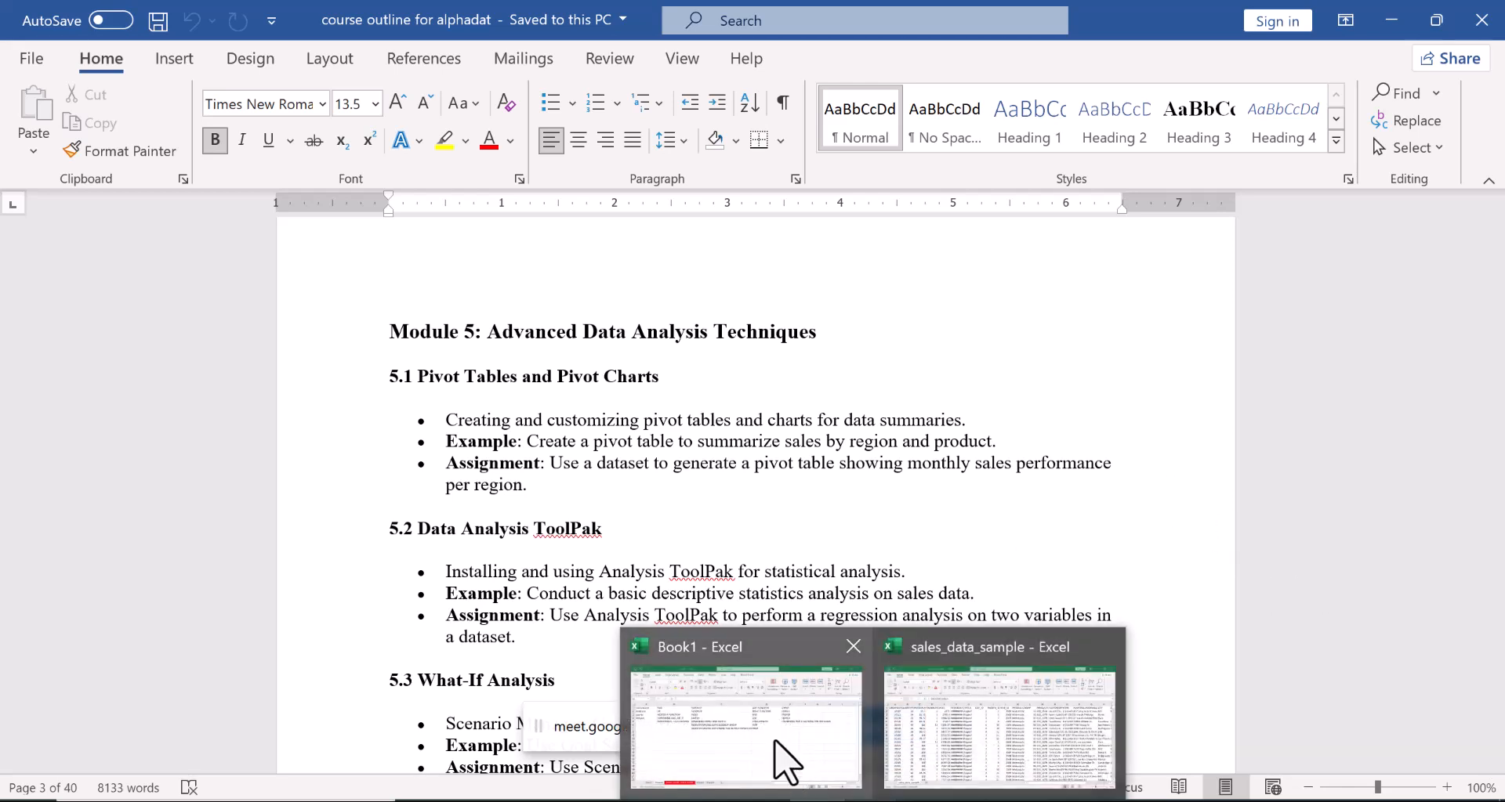
click(742, 729)
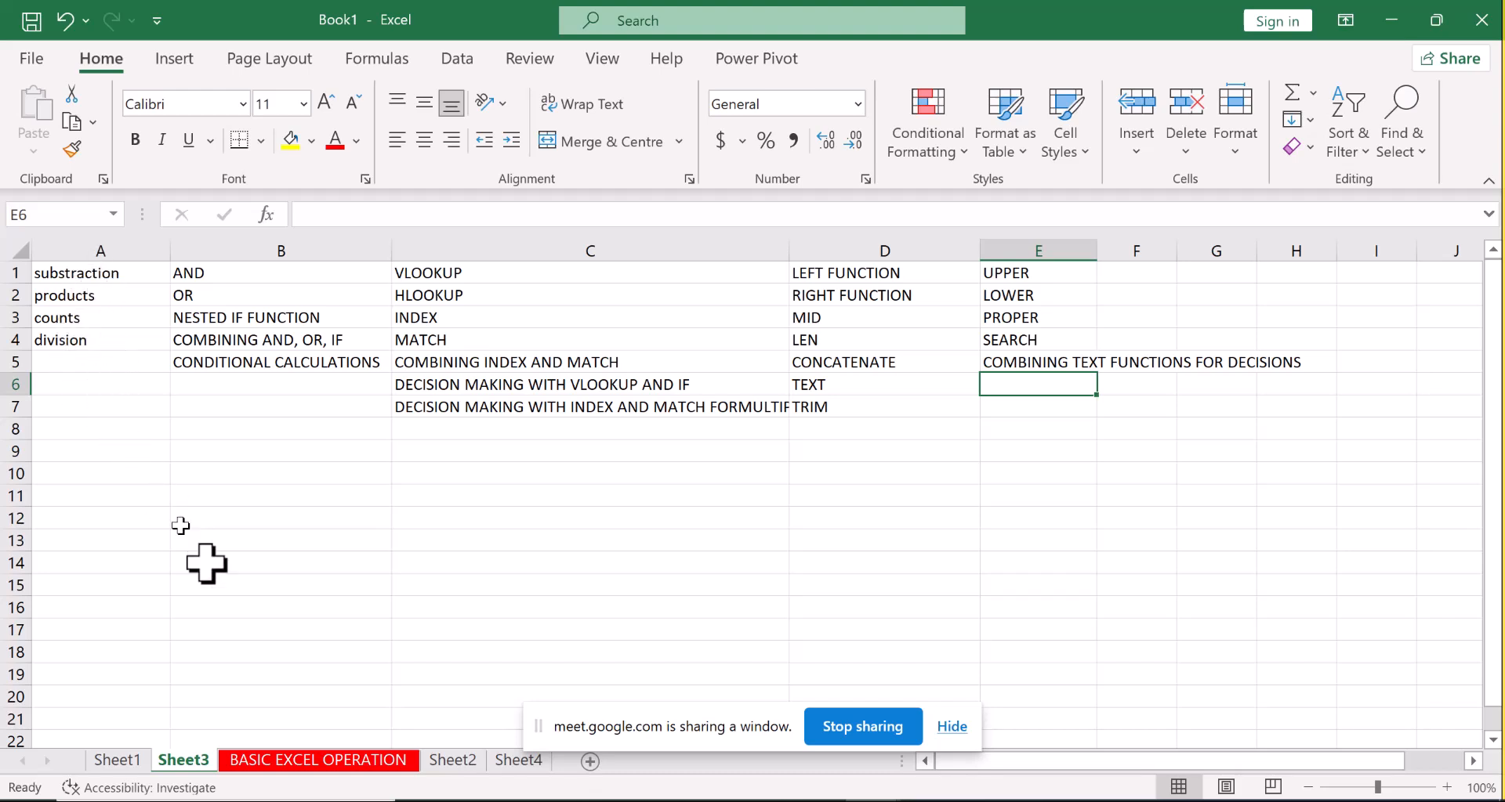
click(588, 763)
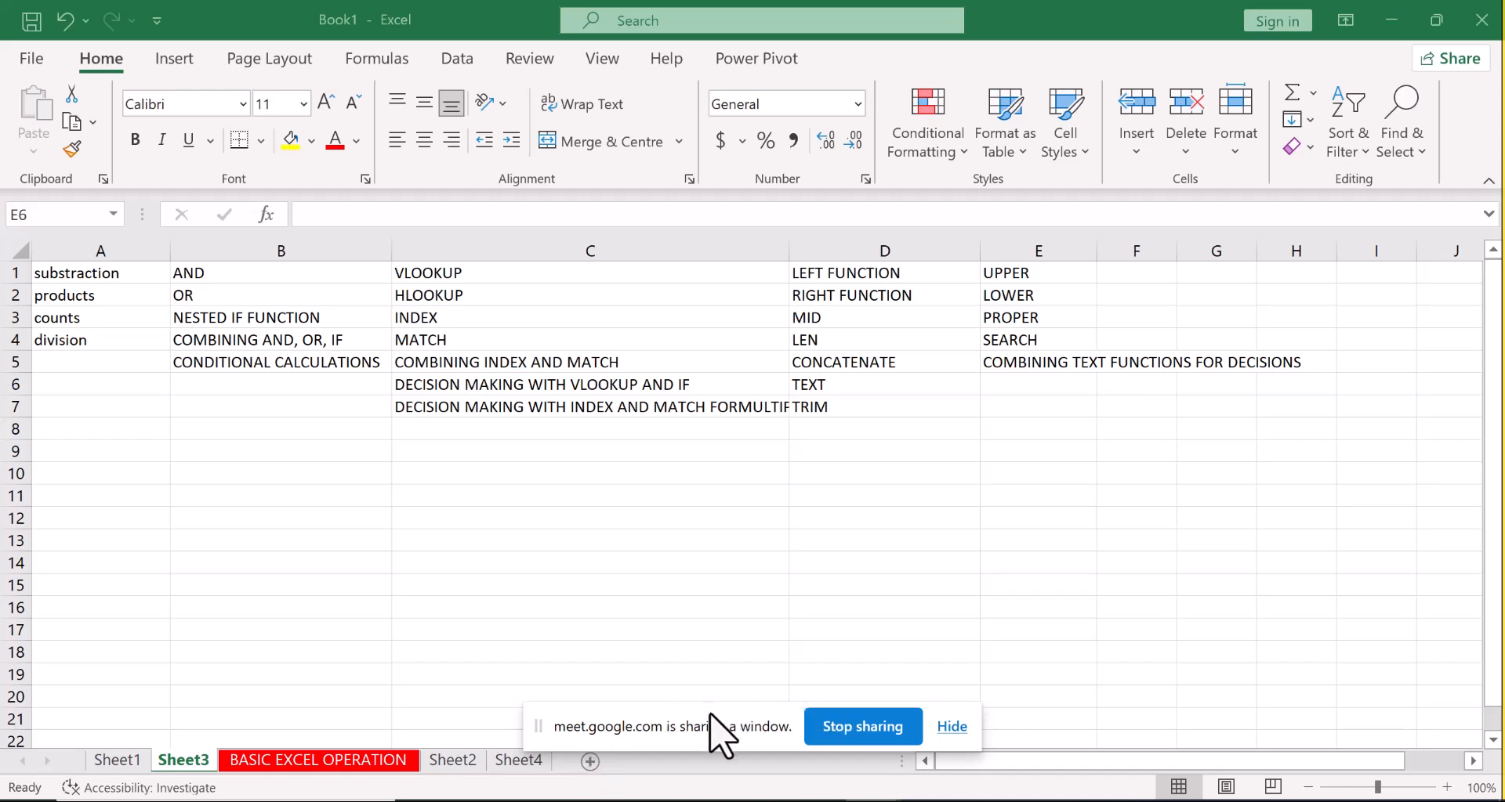
drag(710, 714, 978, 677)
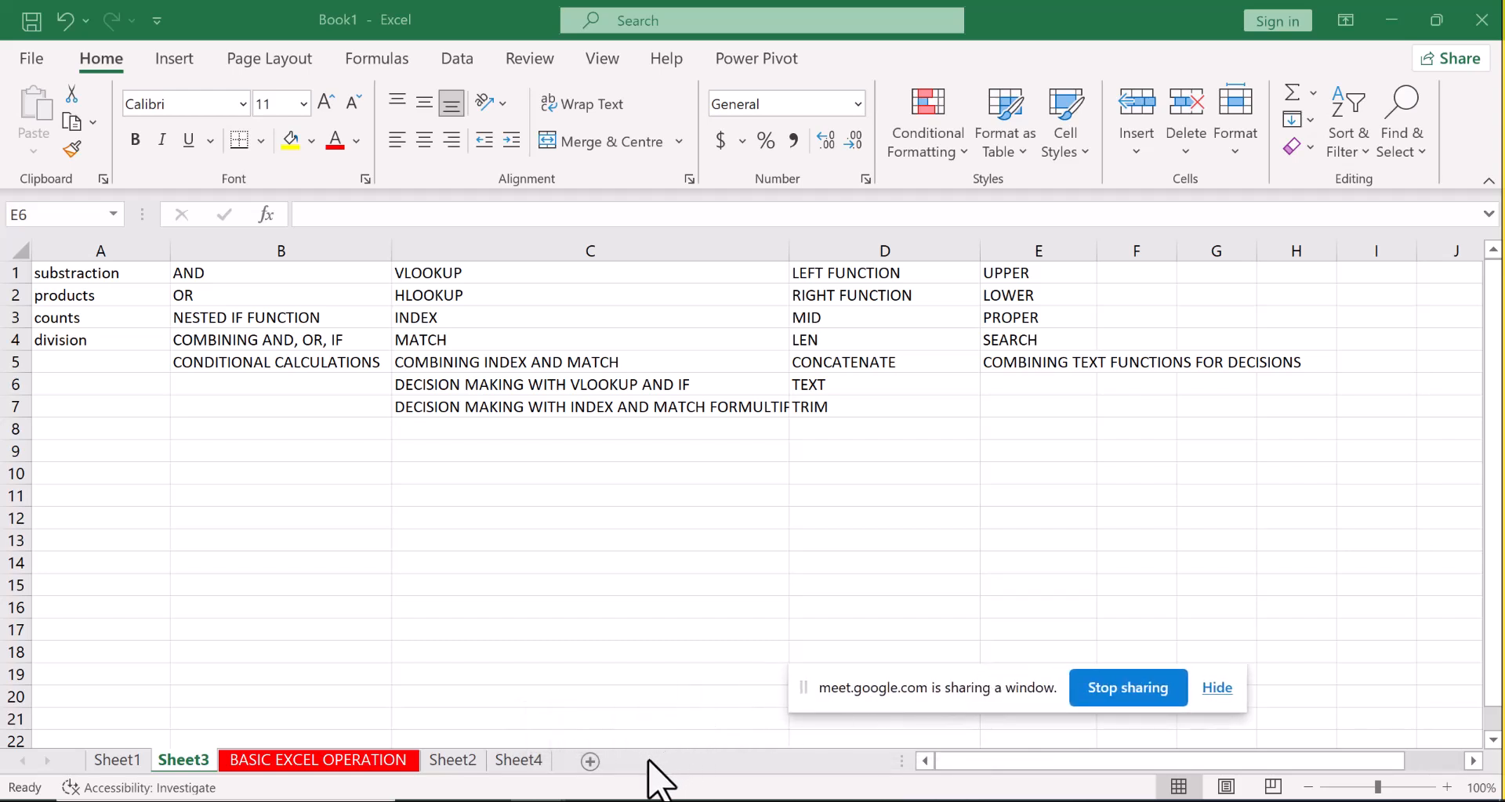
click(591, 770)
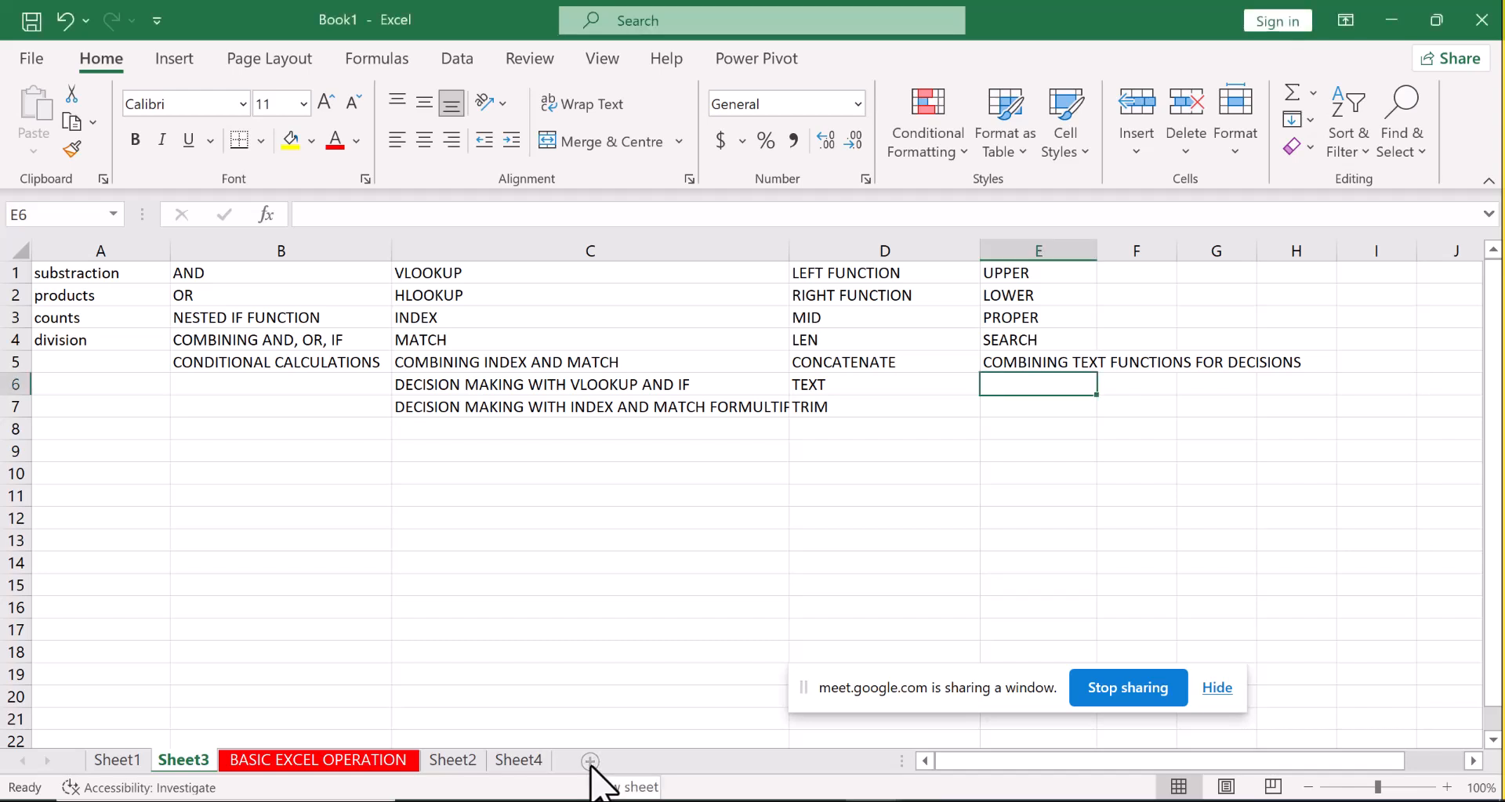
click(590, 762)
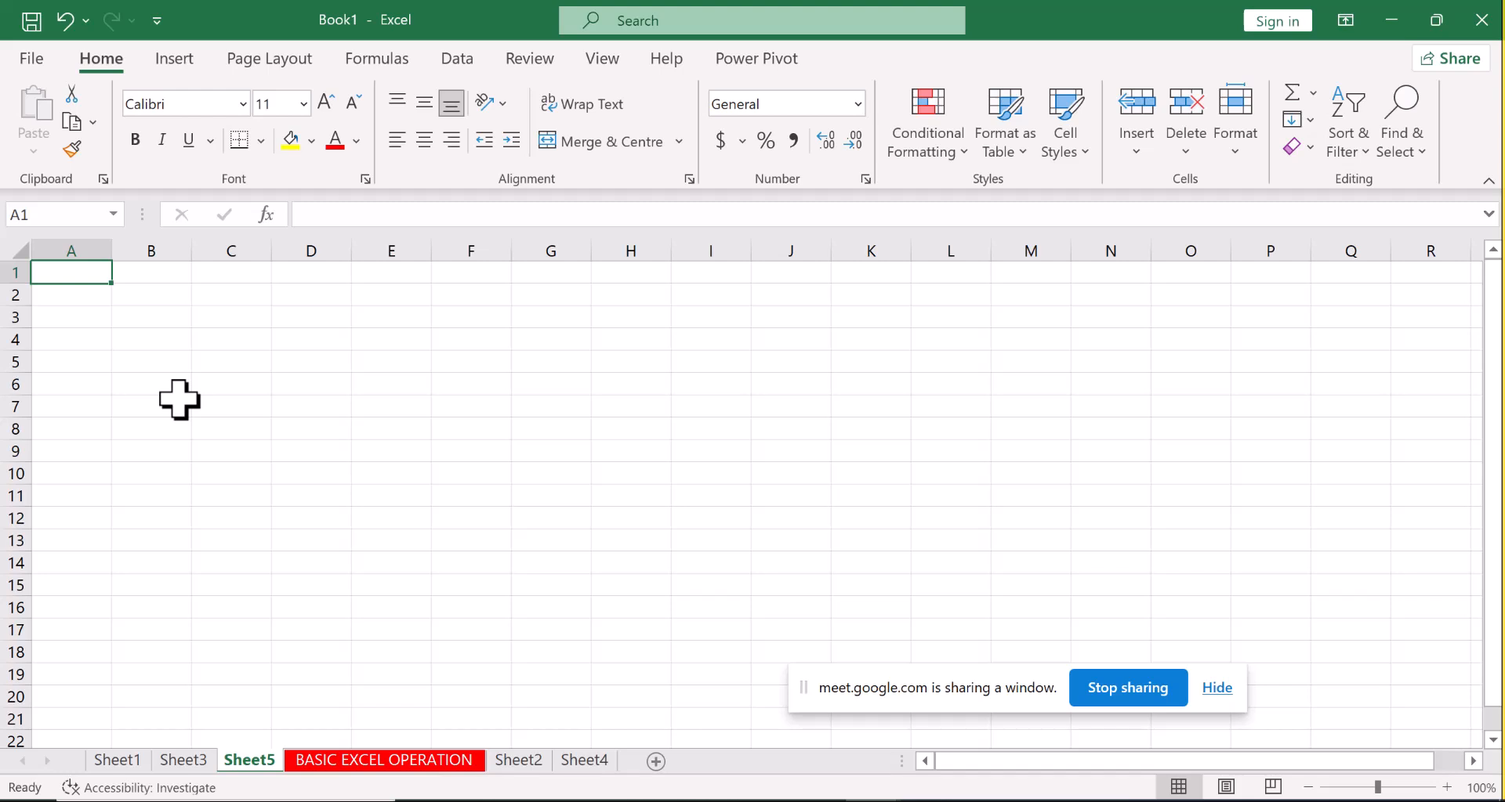
Enter the headings PRODUCT_CODE in A1 and PRODUCT_NAME in B1, and widen columns A and B to fit them.
text(PRODUC)
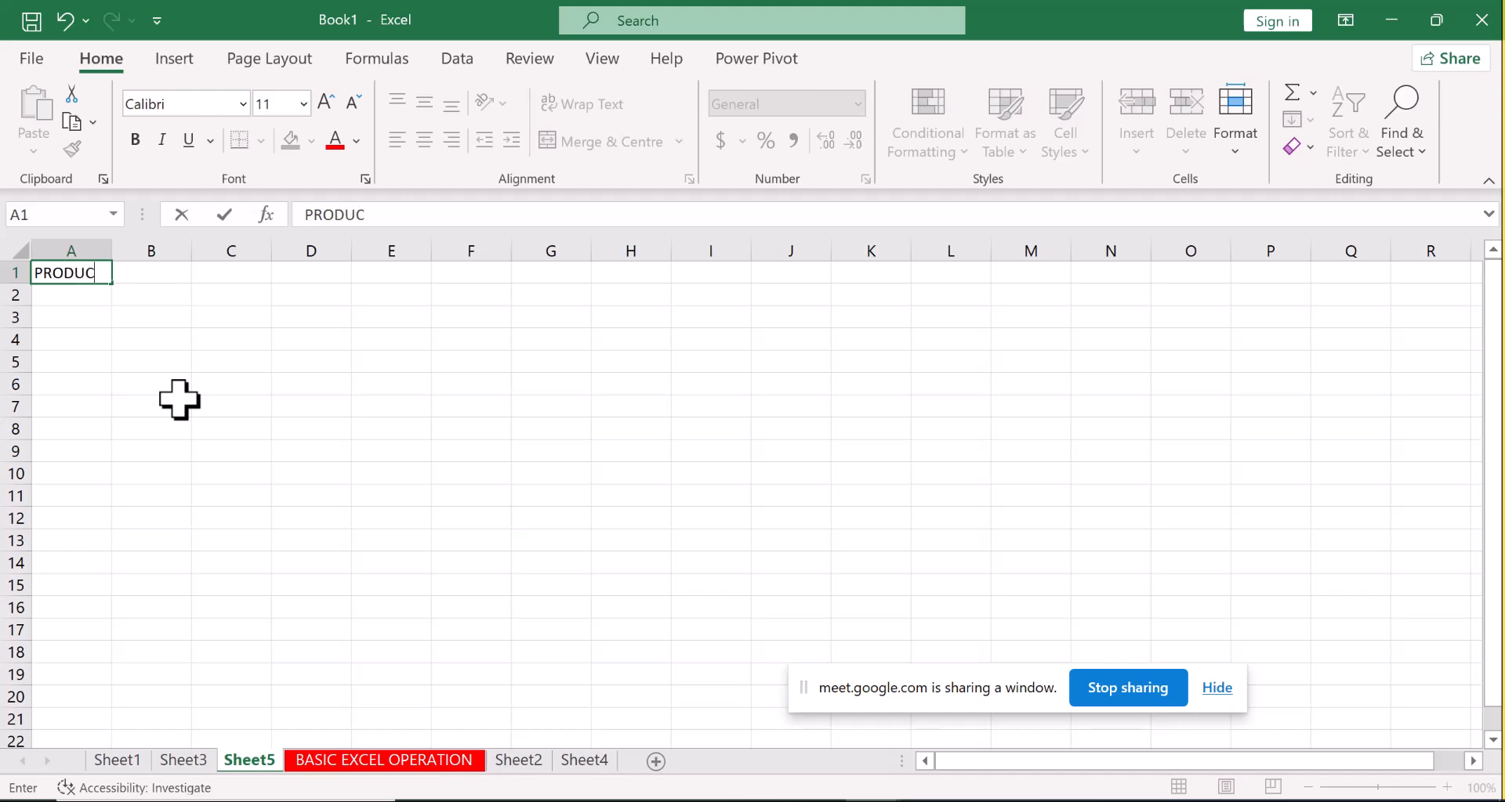
text(T_CODE)
key(Tab)
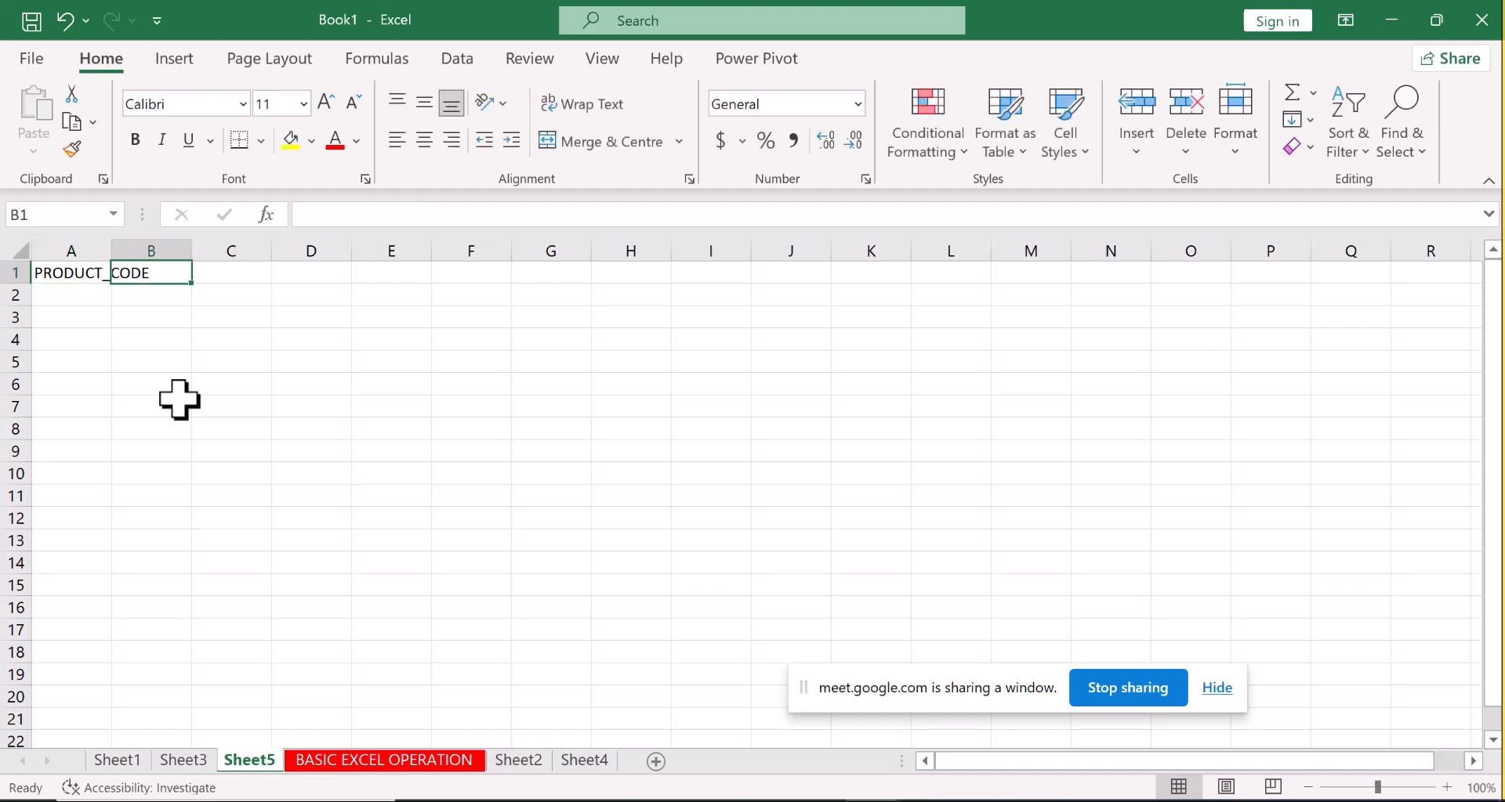
text(PRODUCT)
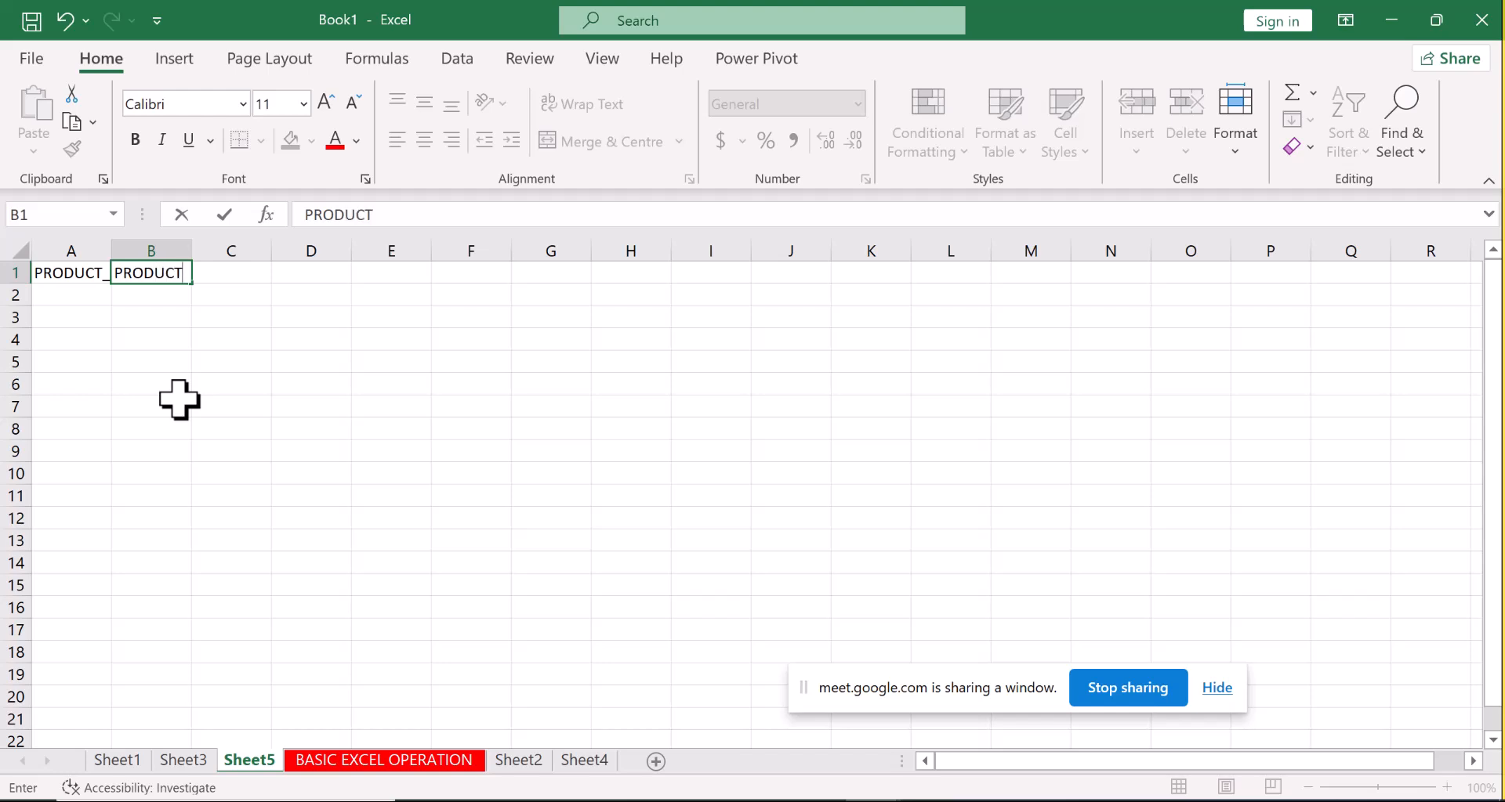
text(_NAME)
click(105, 248)
drag(110, 249, 325, 248)
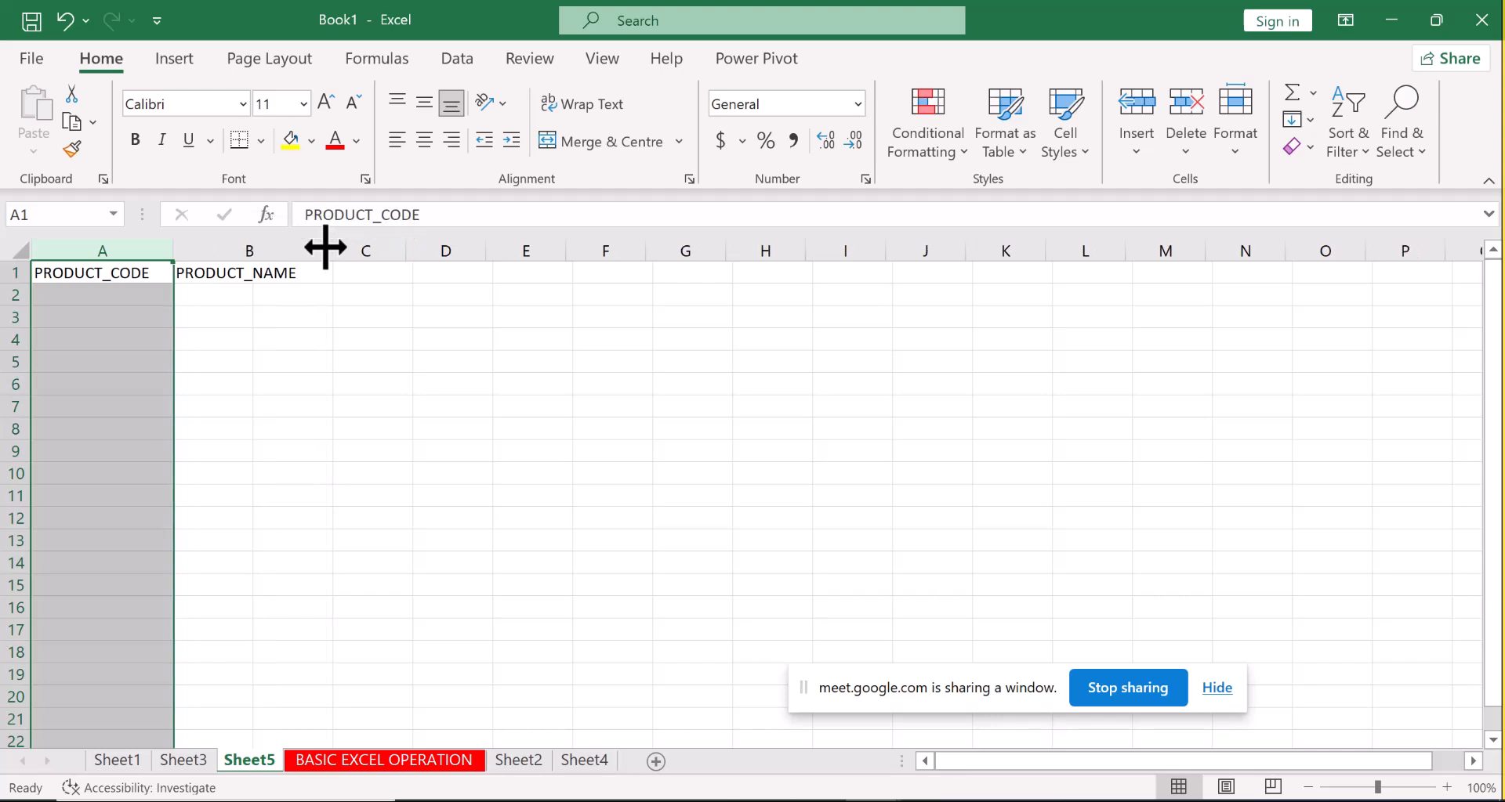
click(348, 282)
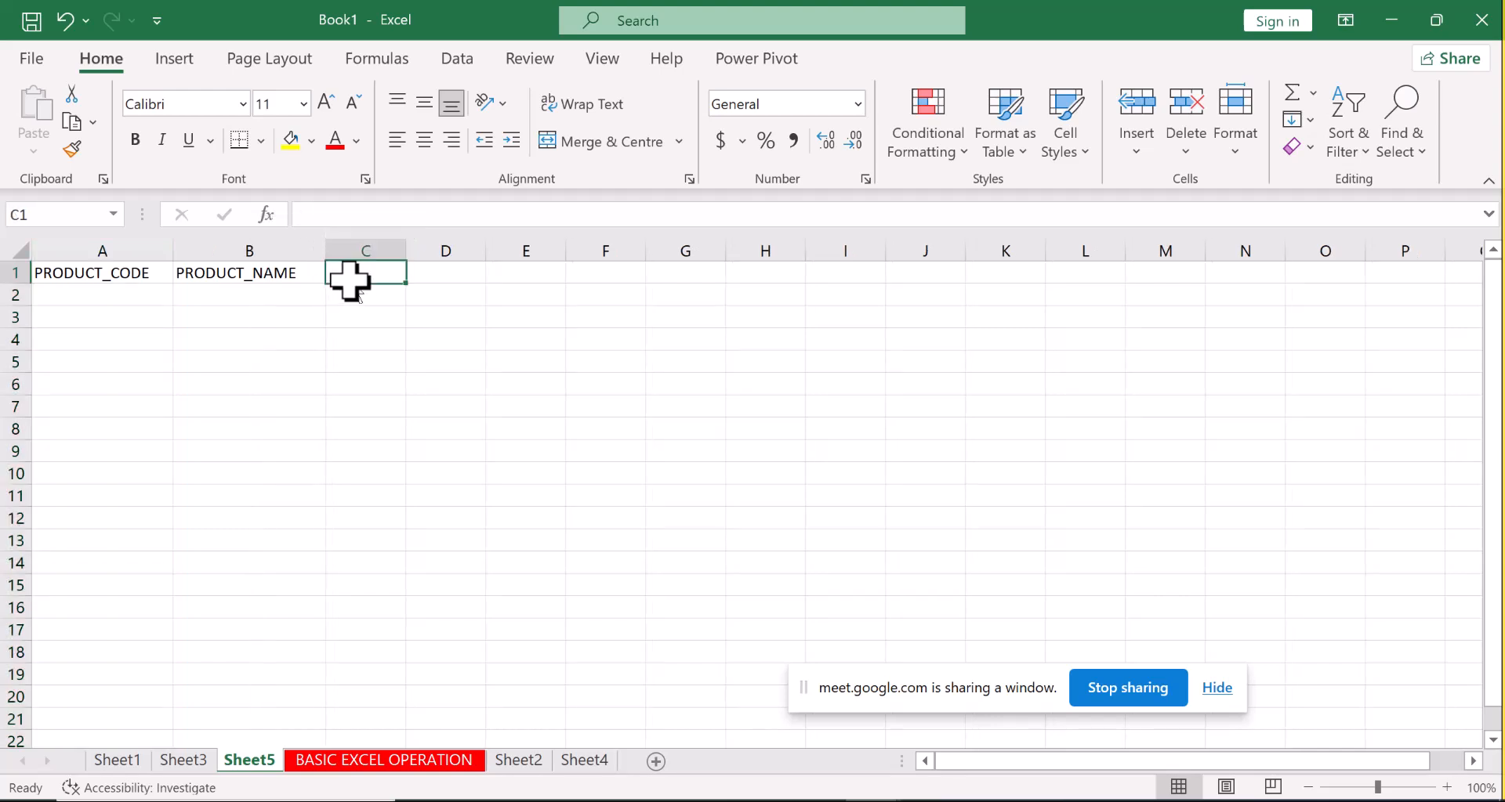
text(COST)
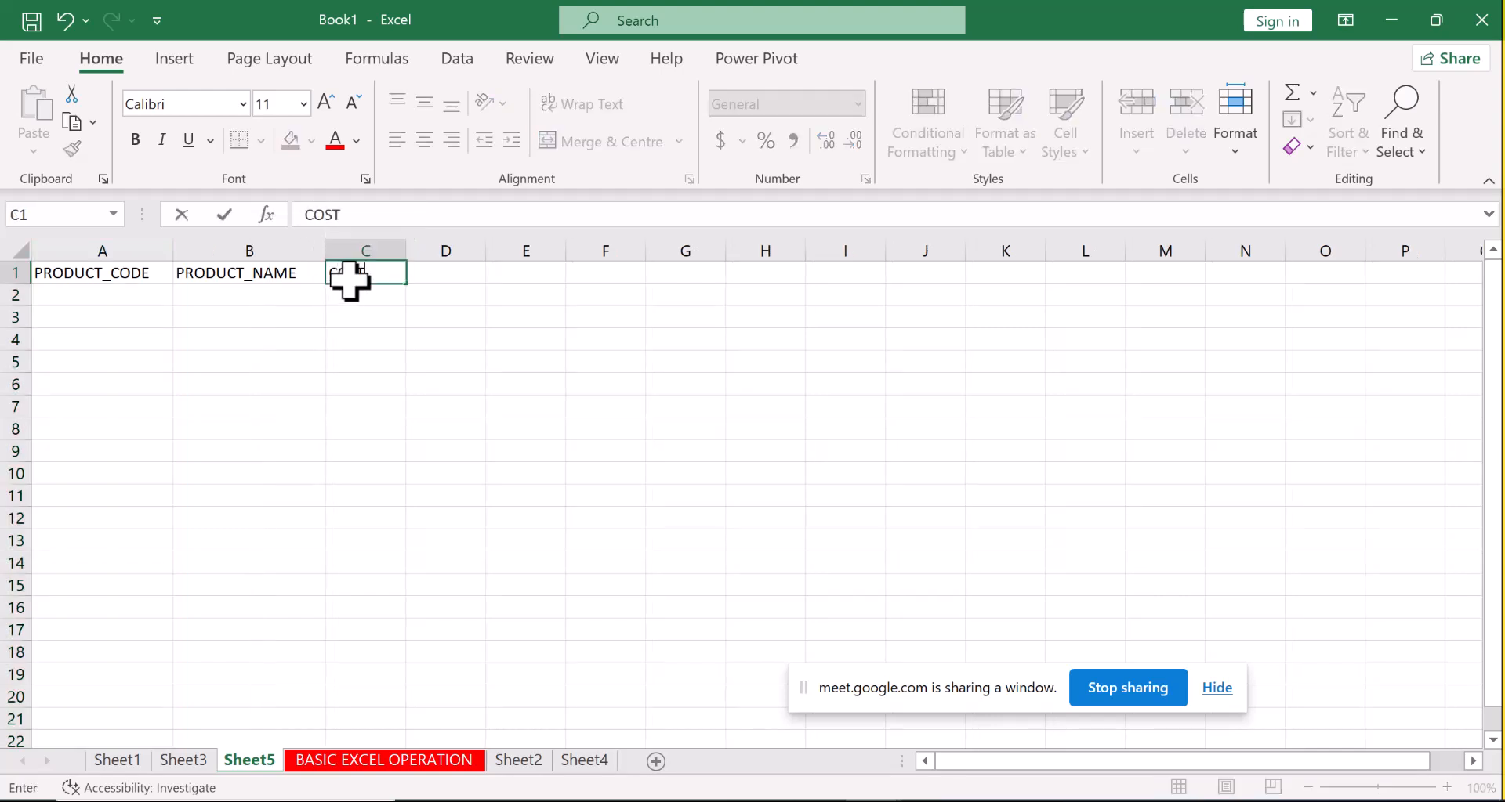
key(BackSpace)
key(BackSpace)
key(BackSpace)
key(BackSpace)
Enter the headings QTY in C1, COST in D1 and SALE in E1.
text(Q)
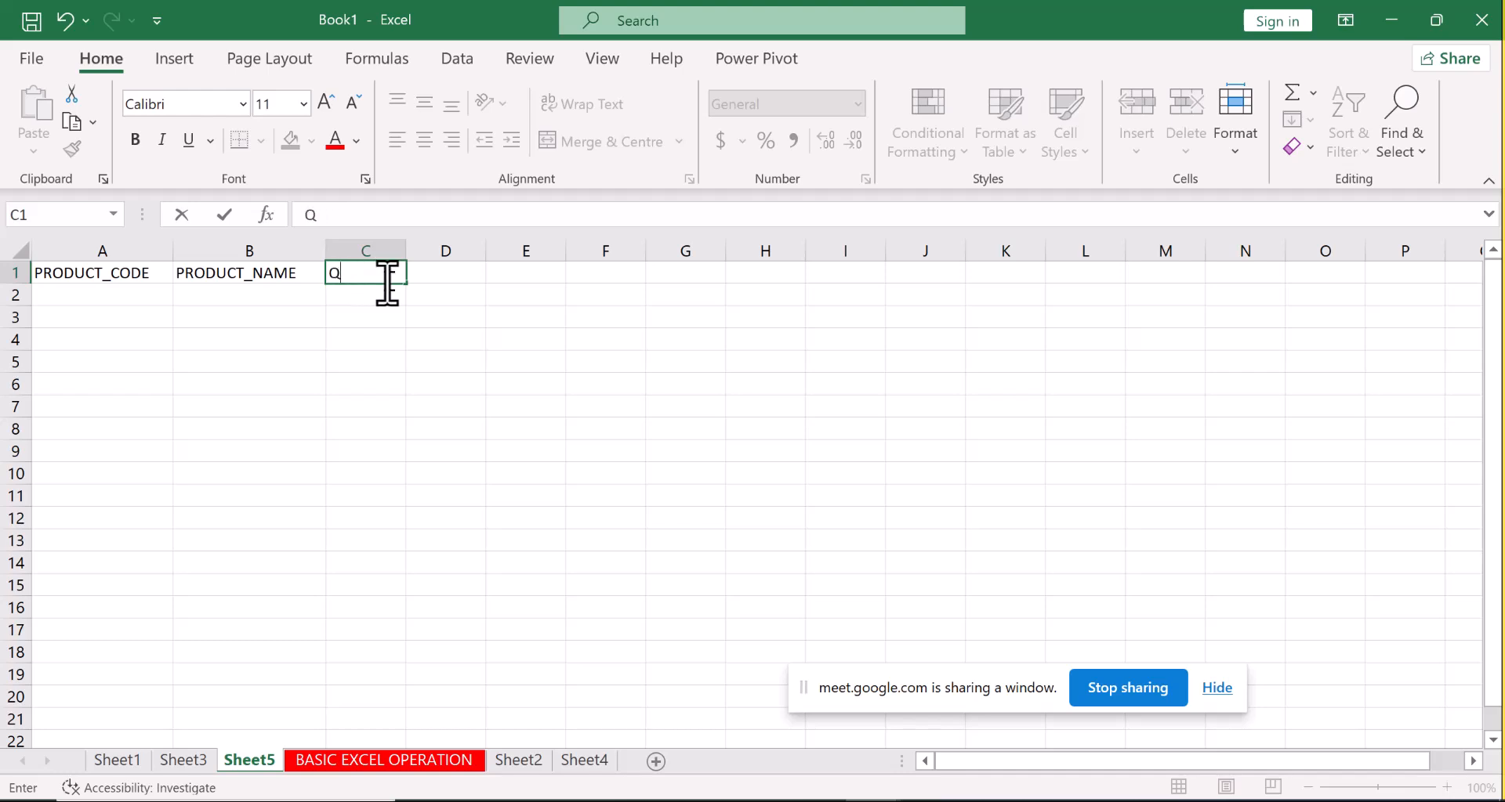
text(TY)
key(Tab)
text(COST)
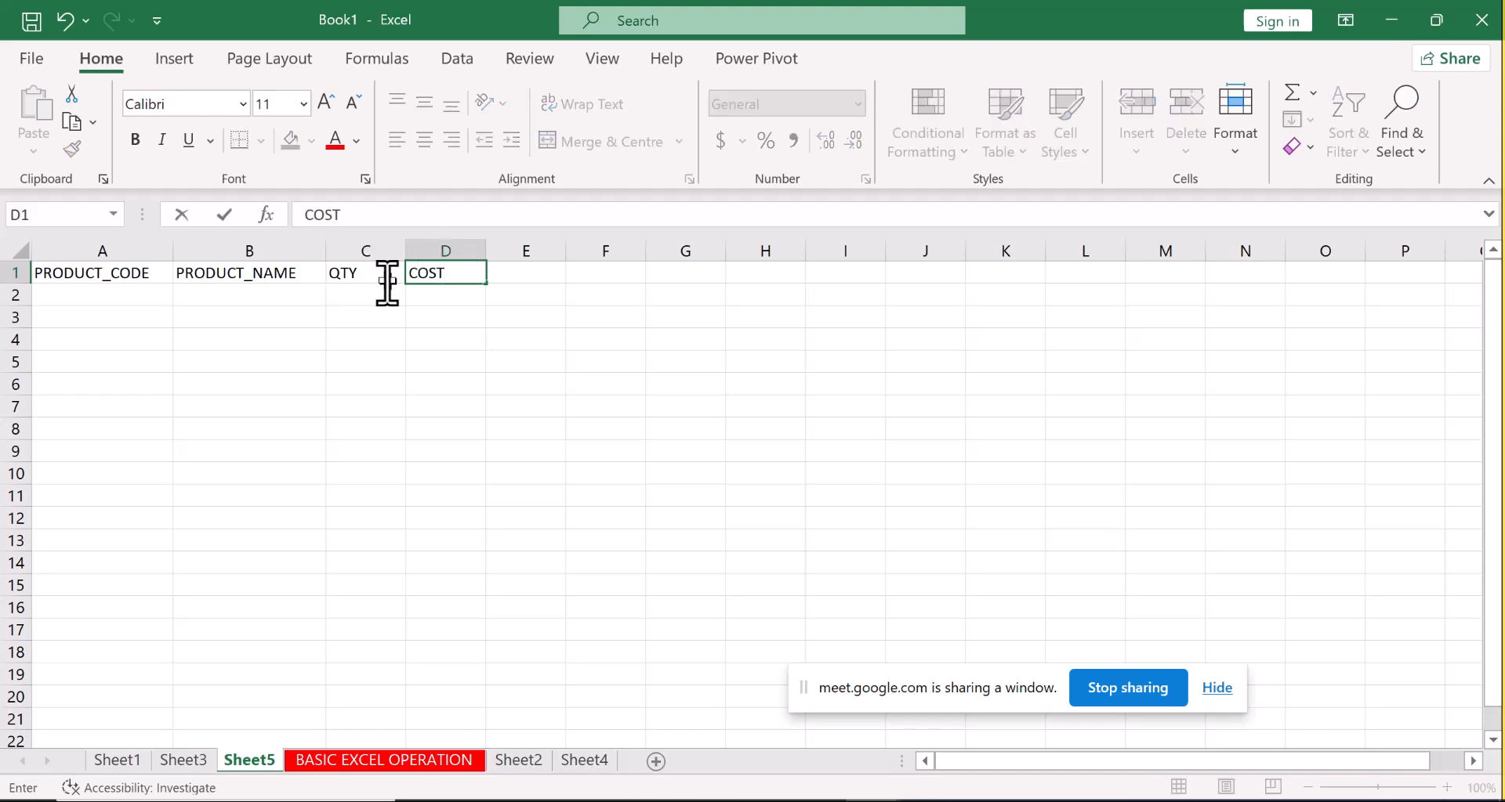
click(523, 271)
text(S)
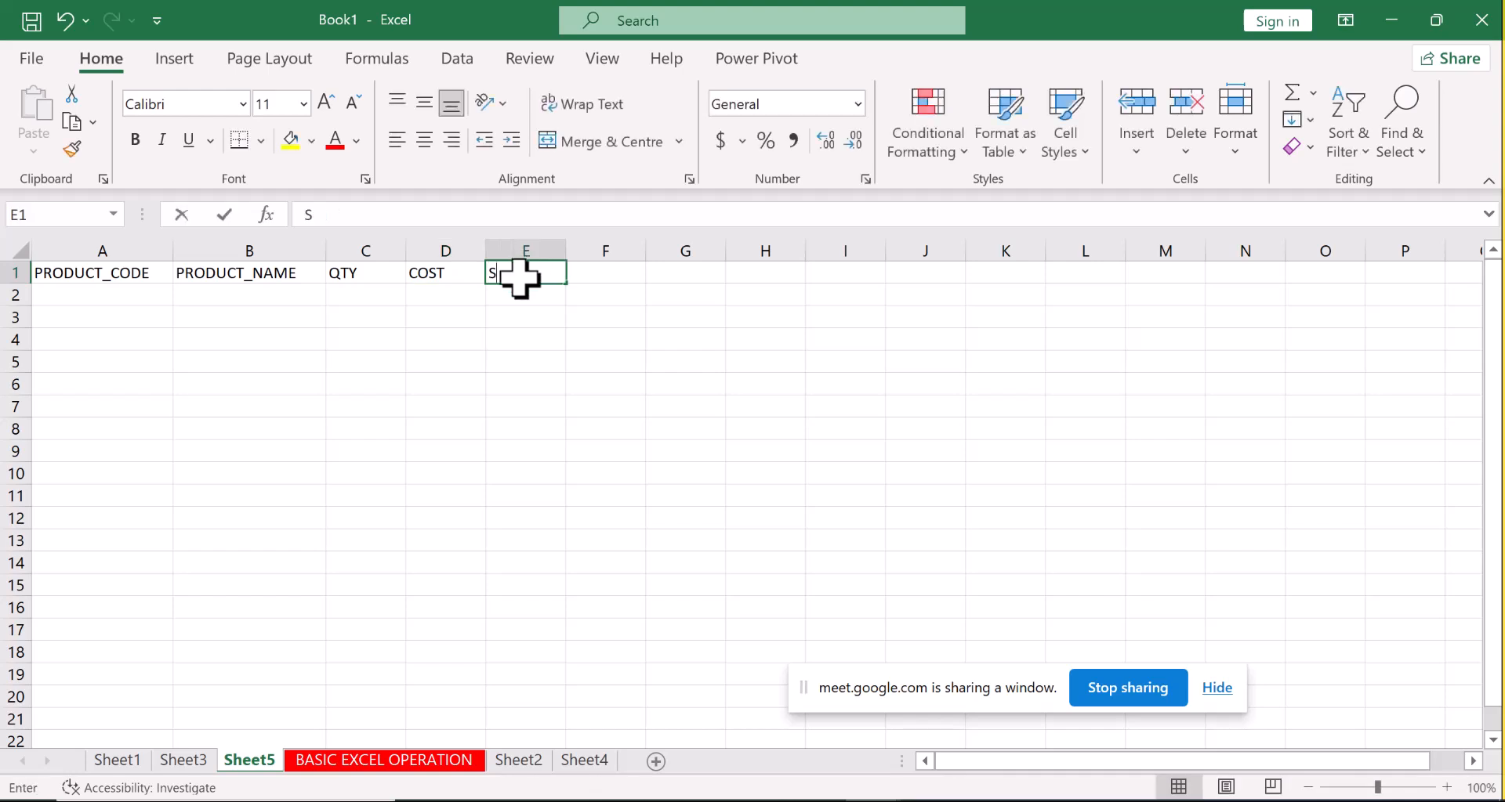
text(ALE)
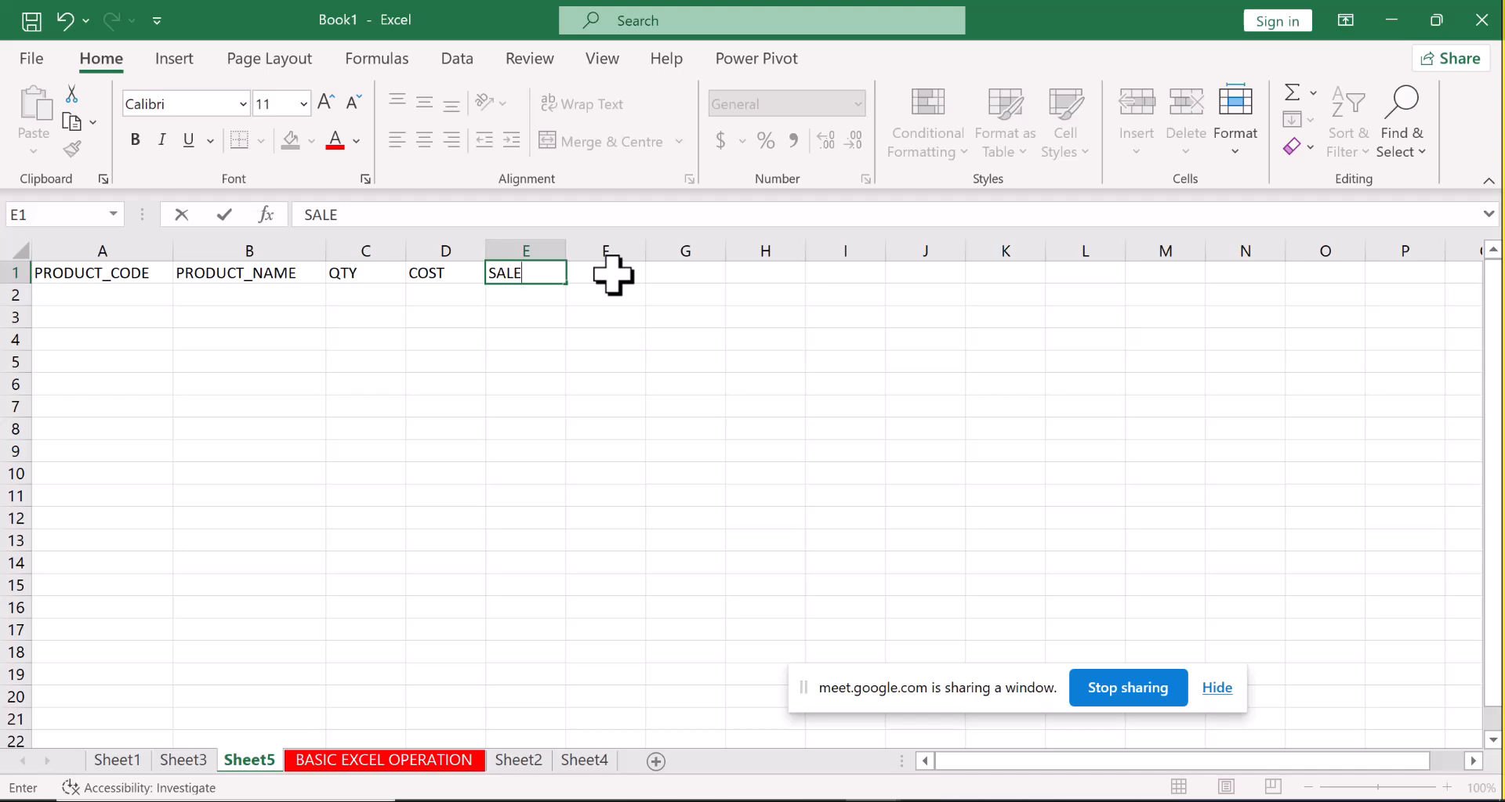
Enter the heading BALANCE in F1 as the final column of the product table.
click(612, 274)
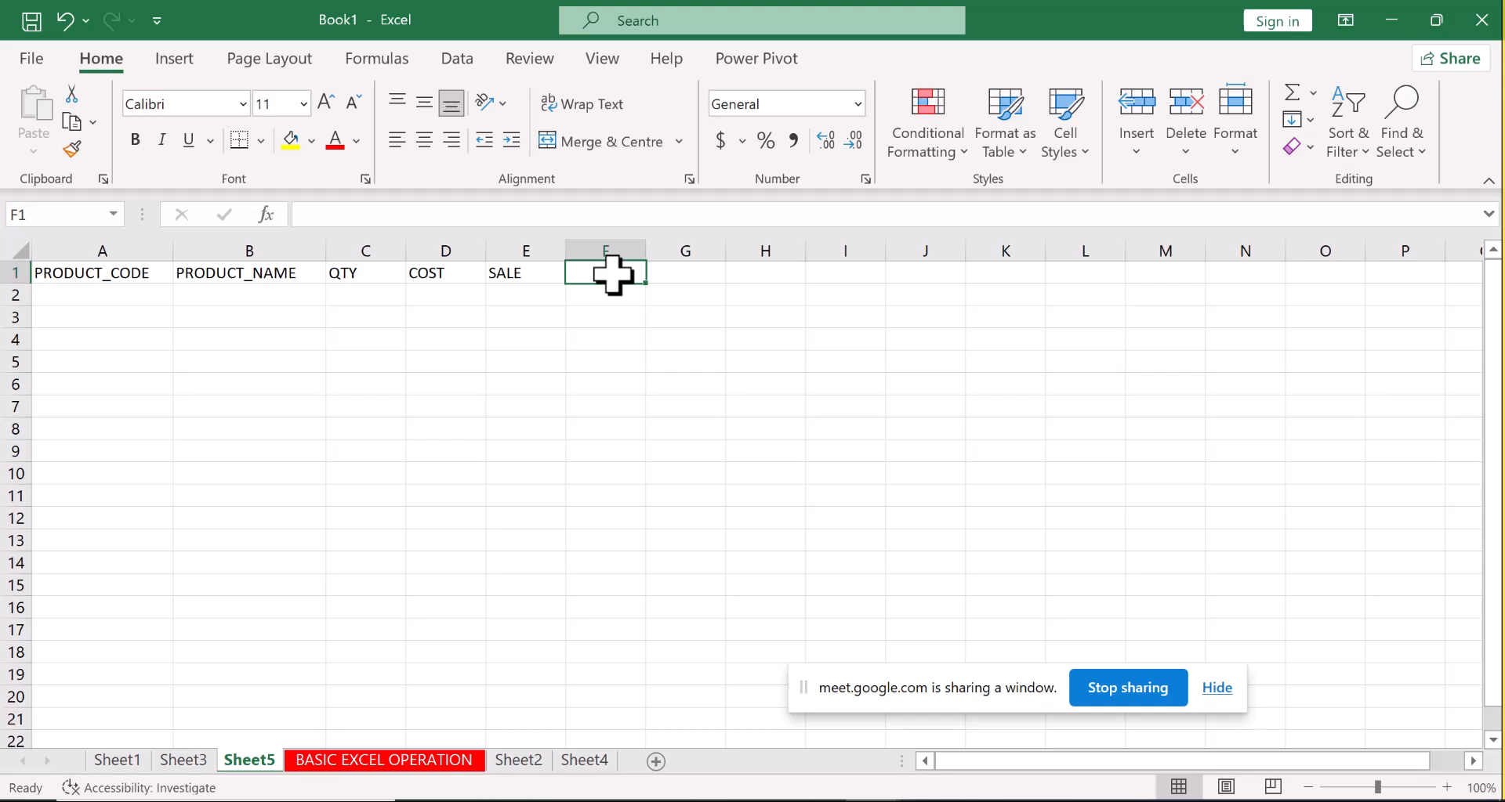
text(PROFIT)
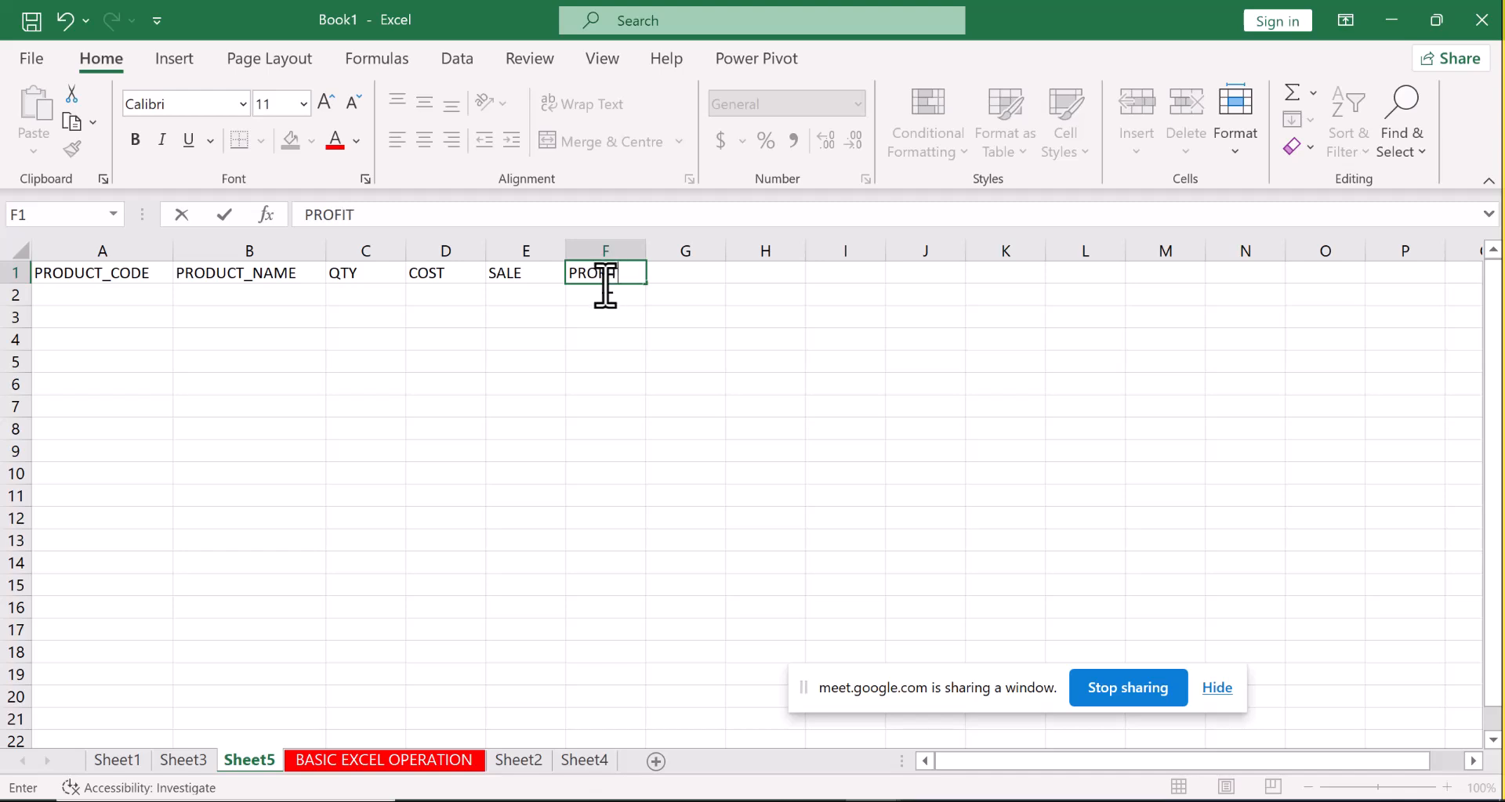
key(BackSpace)
key(BackSpace)
key(BackSpace)
key(BackSpace)
key(BackSpace)
key(BackSpace)
text(BALANCE)
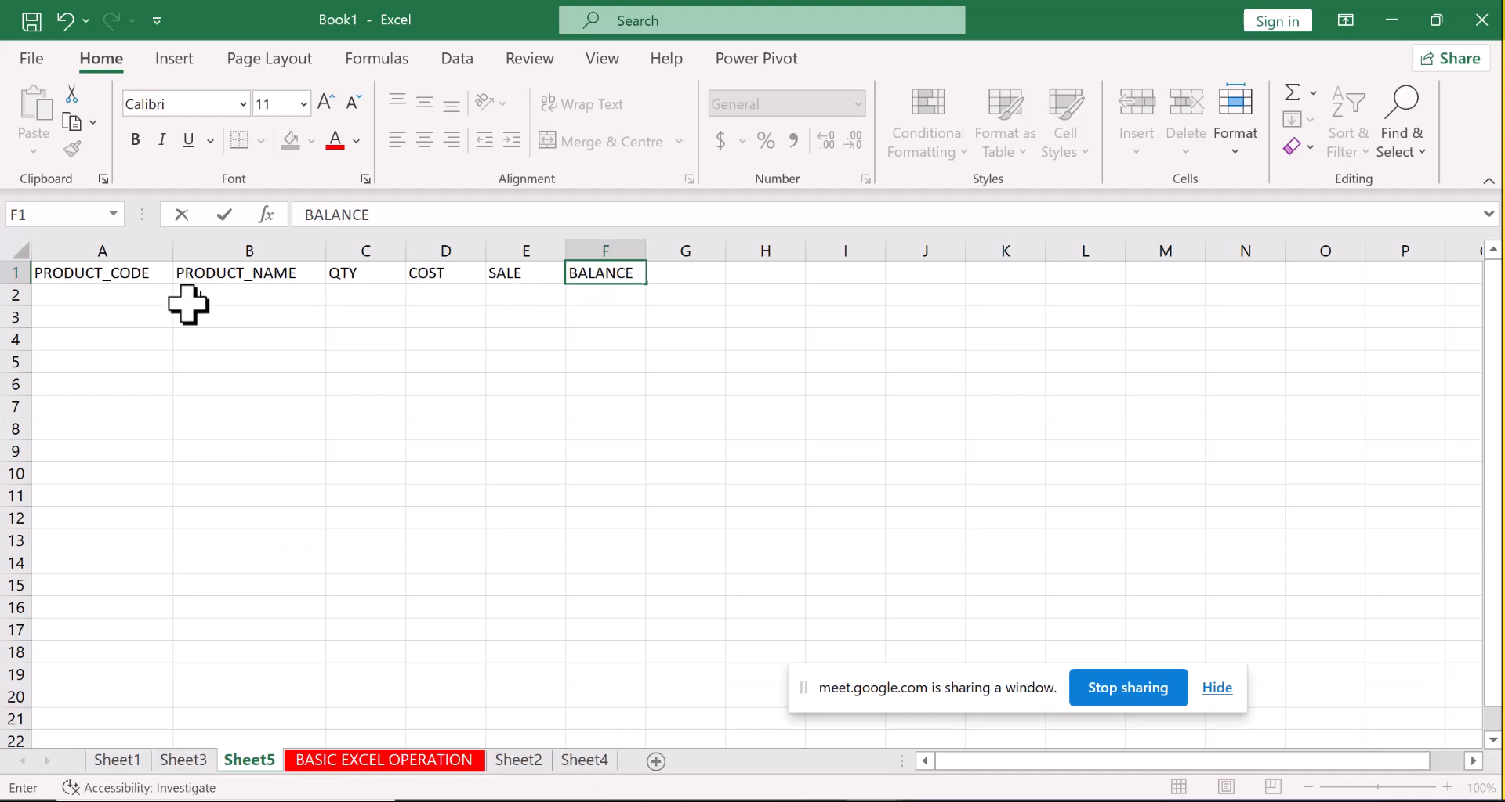
Enter the first product code AB0001 in A2.
click(127, 298)
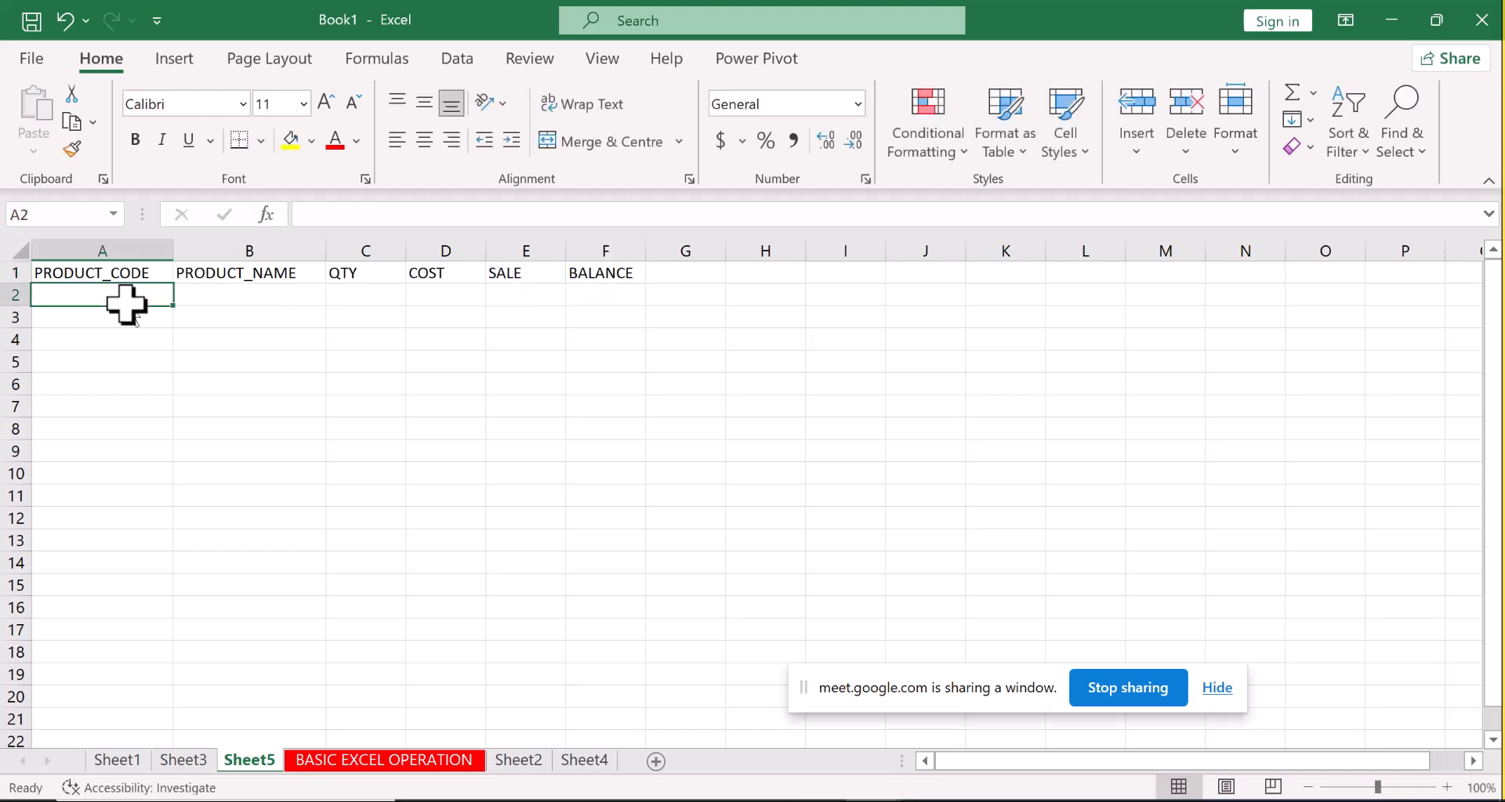
text(AB)
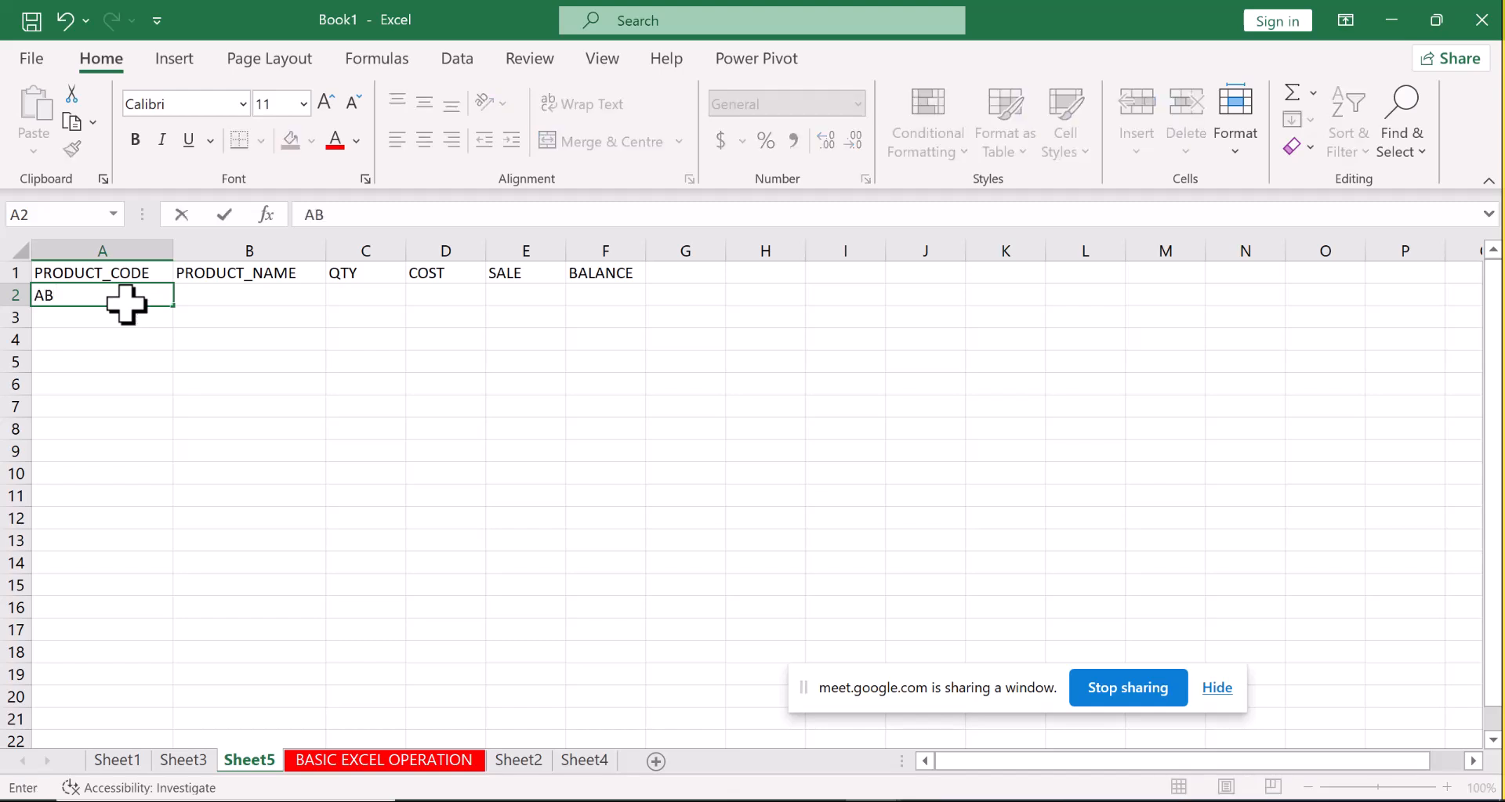
text(1)
key(BackSpace)
text(0001)
key(Return)
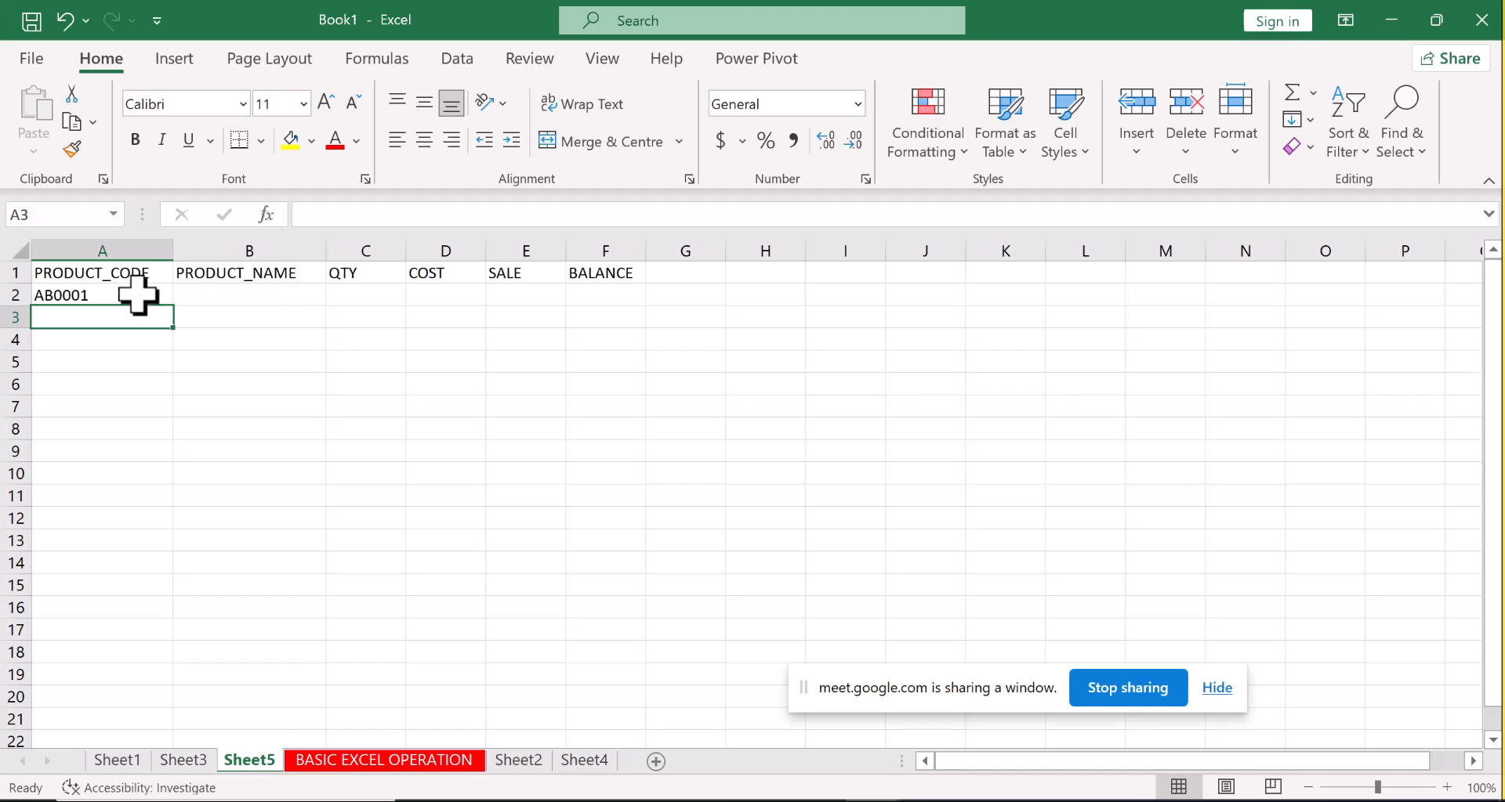
Fill the product code series from A2 down to A14 and dismiss the chat notification.
click(138, 294)
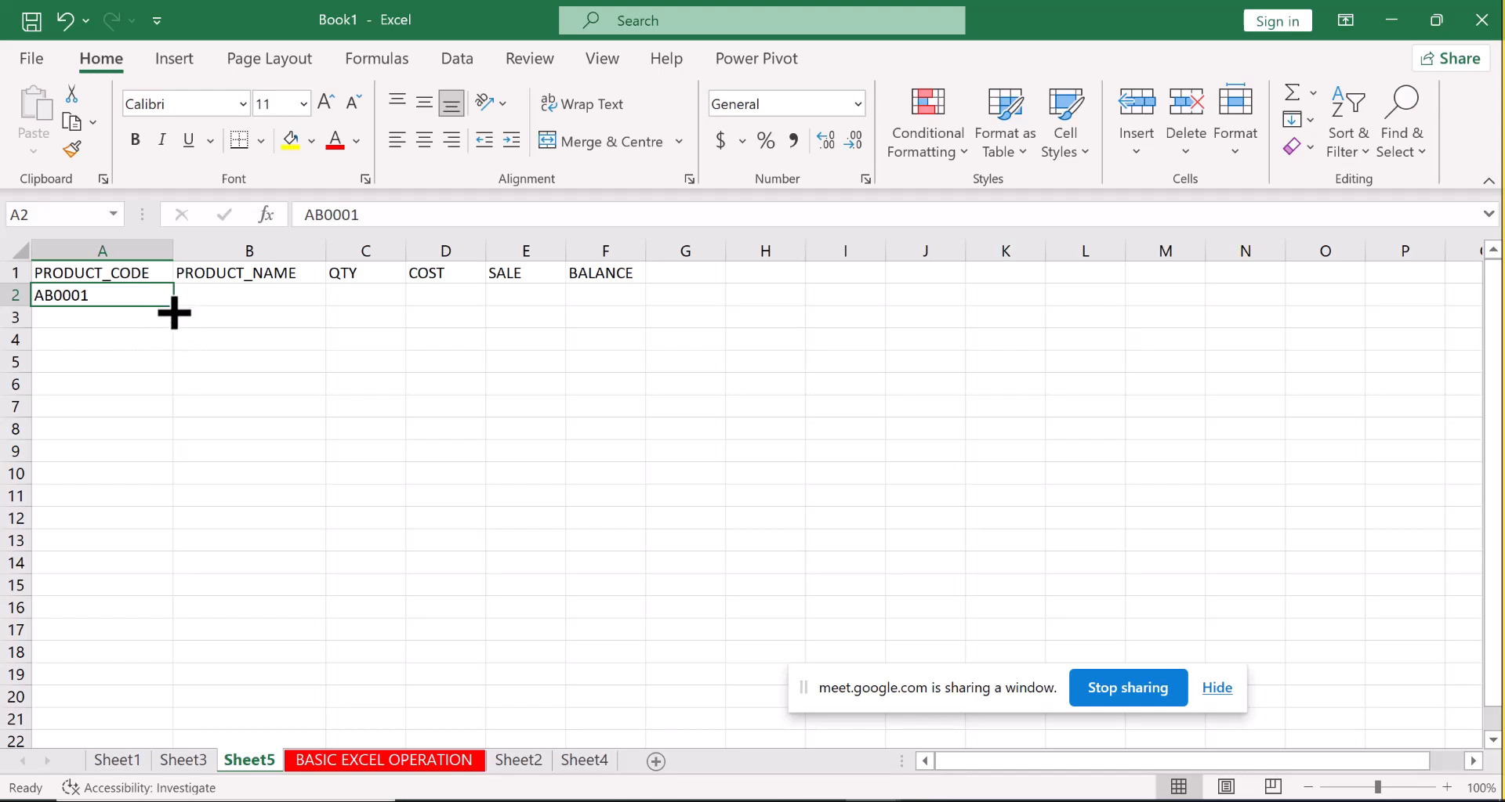
drag(174, 308, 165, 586)
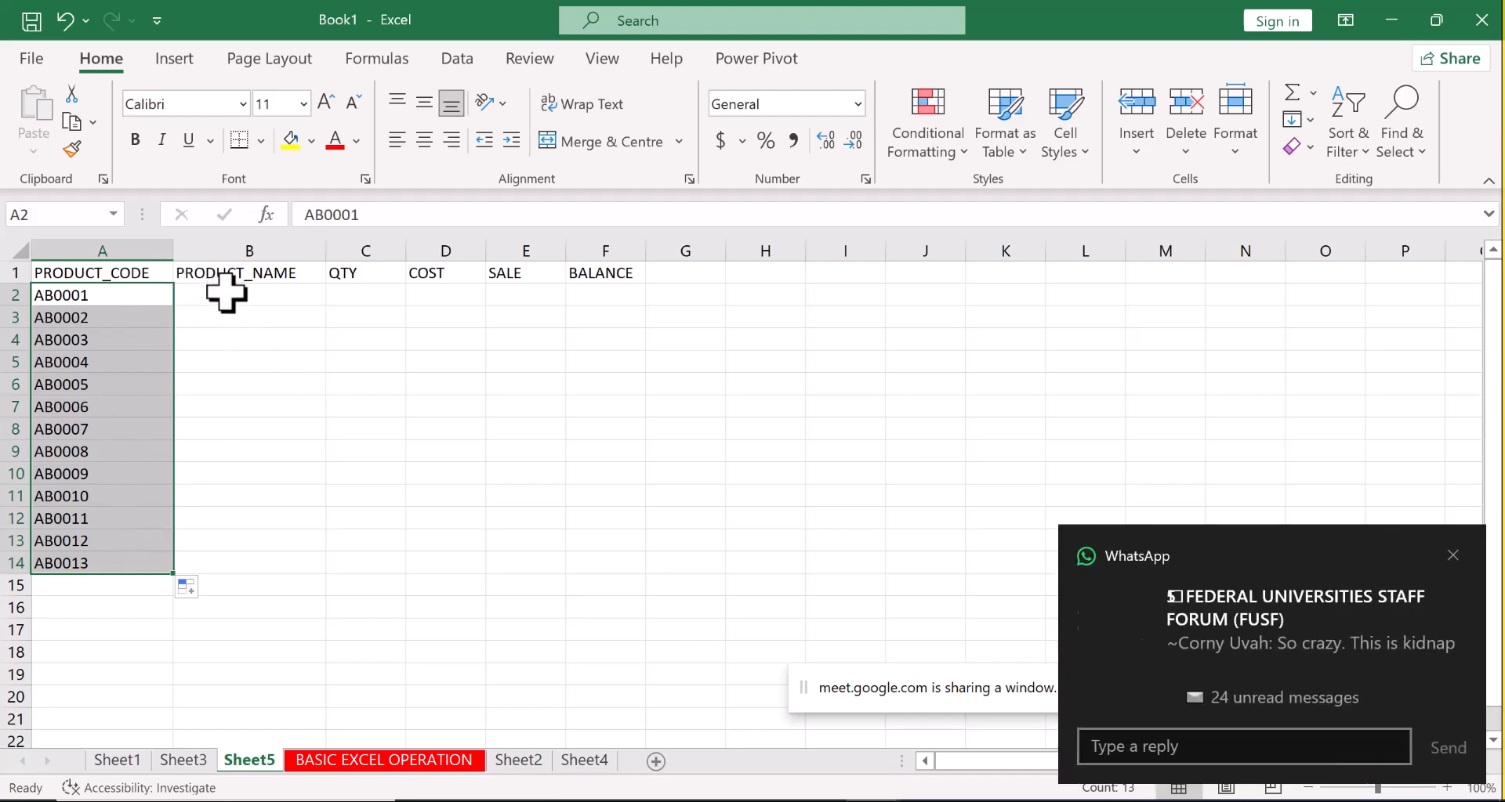
click(1452, 556)
Enter the product names BENZENE in B2, ETHANO in B3 and SURPHORIC ACID in B4.
click(266, 294)
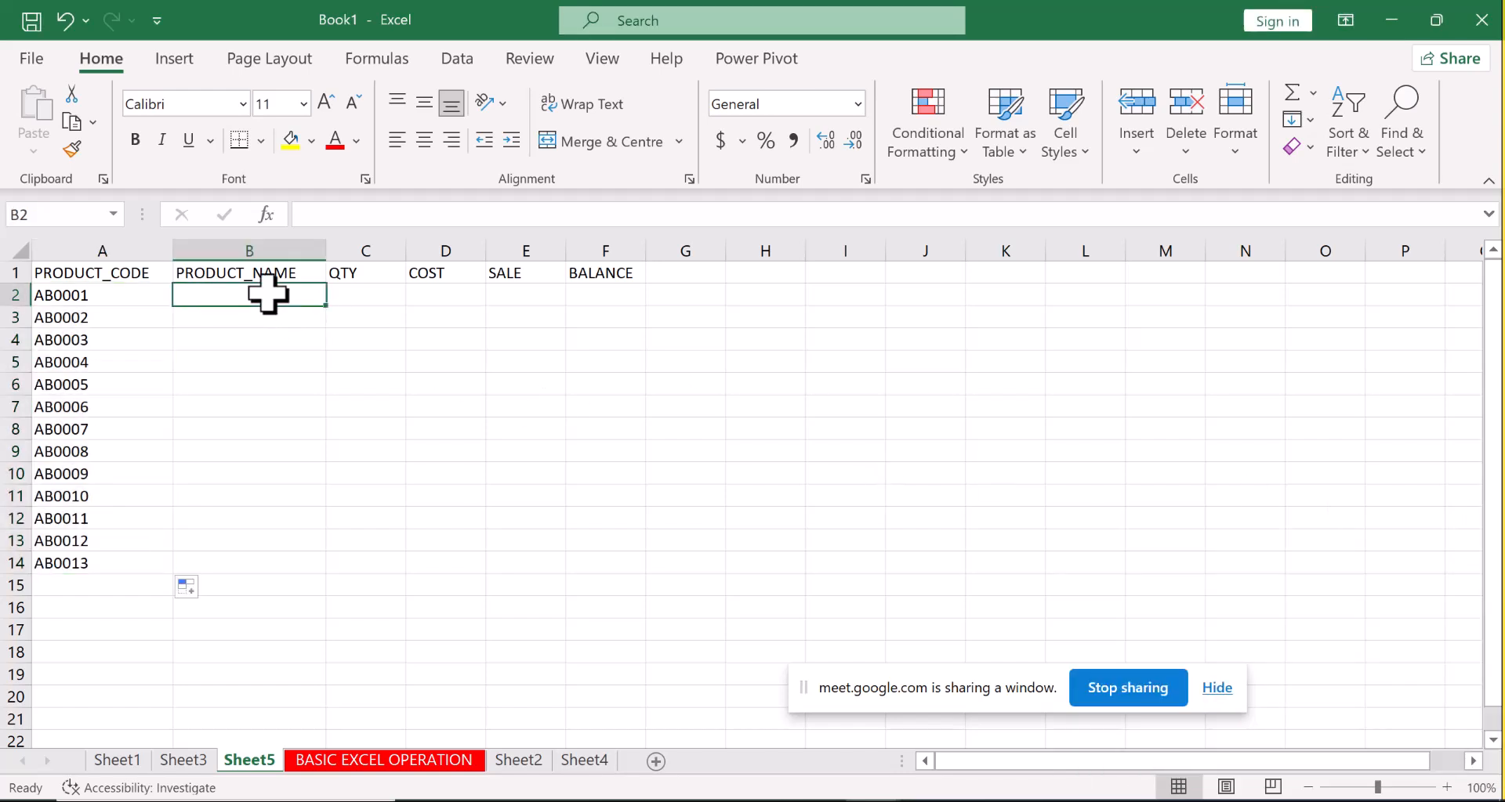
text(BEN)
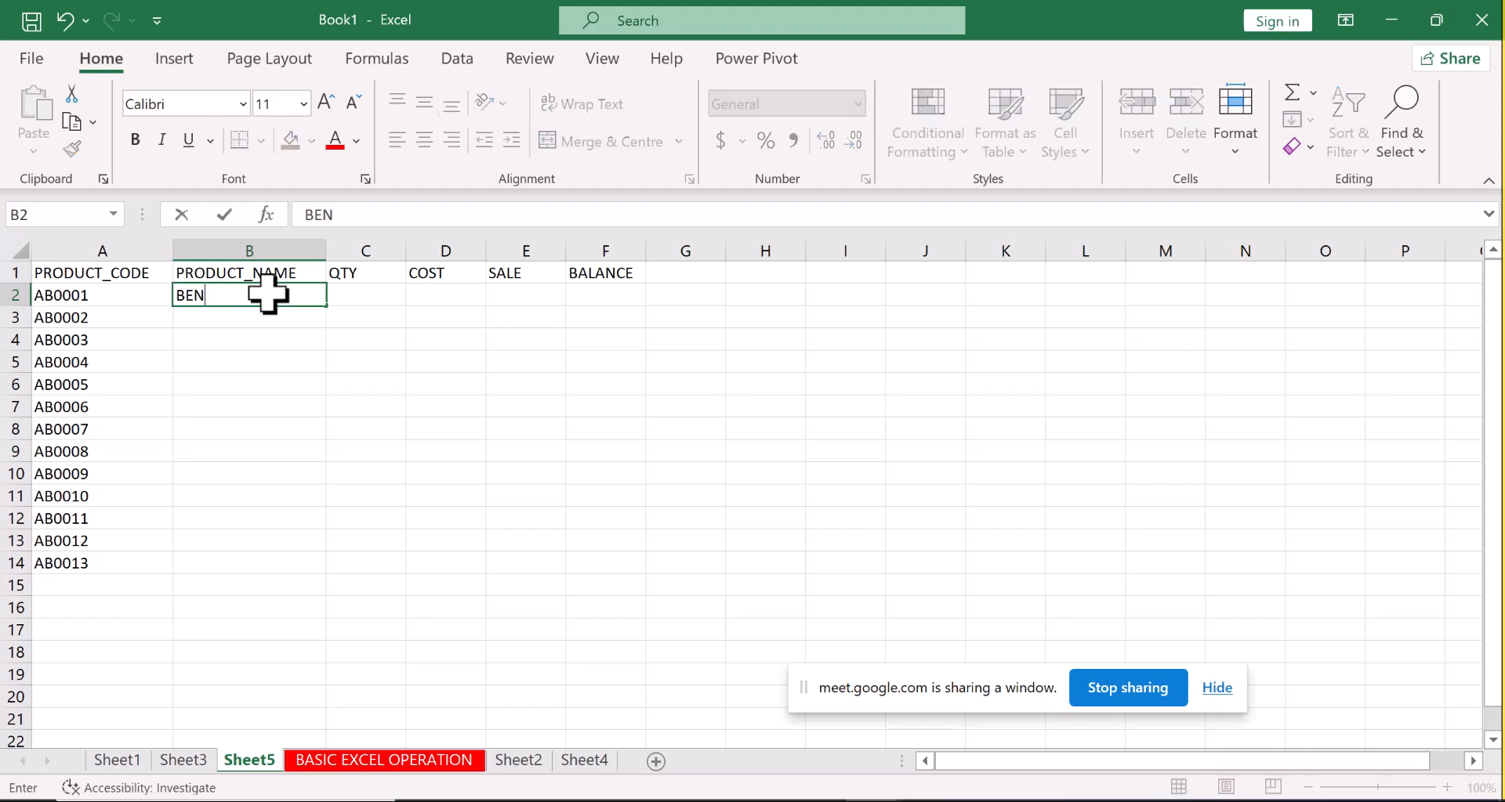
text(ZENE)
key(Return)
text(ETHAN)
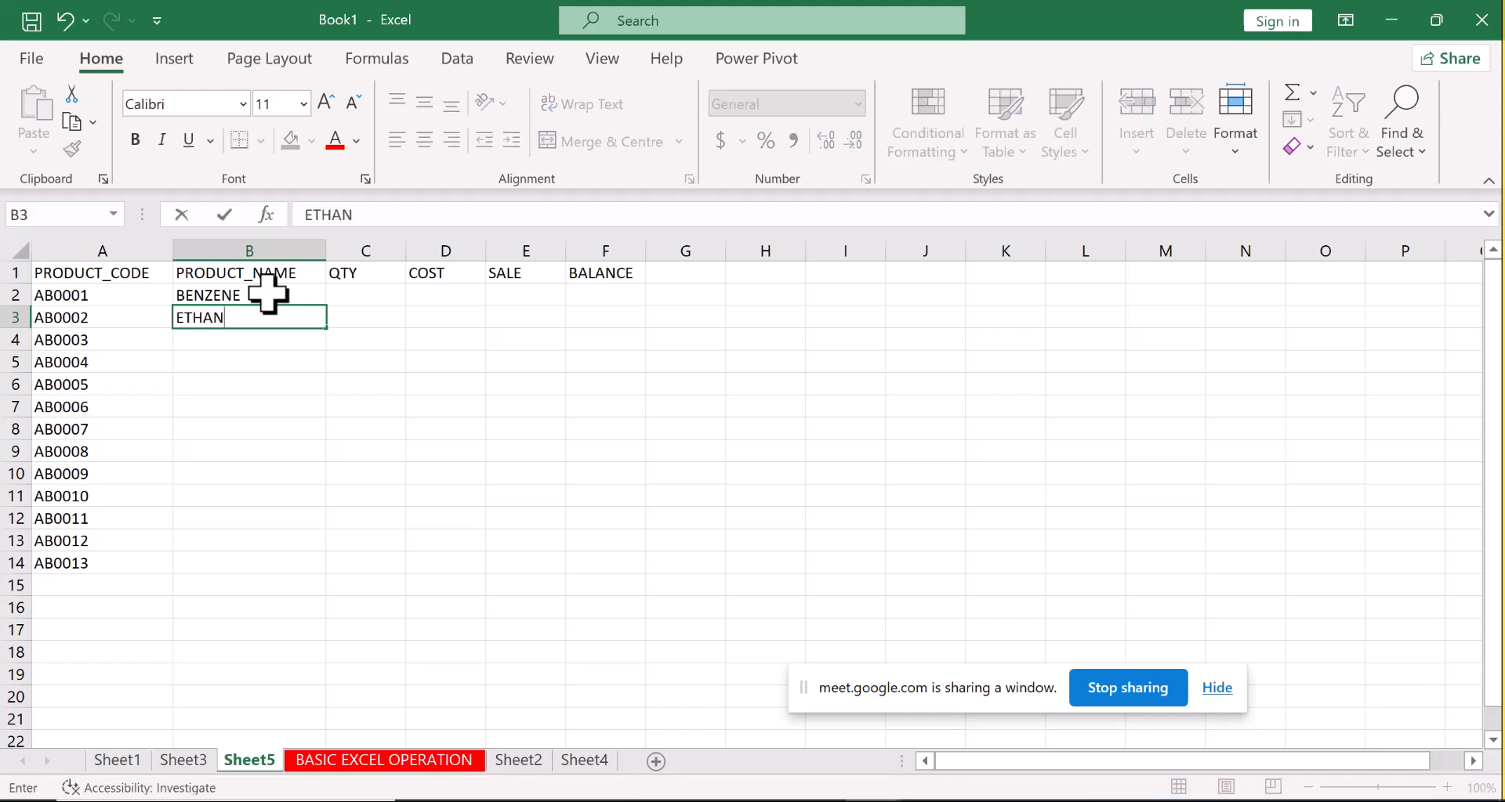
text(O)
key(Return)
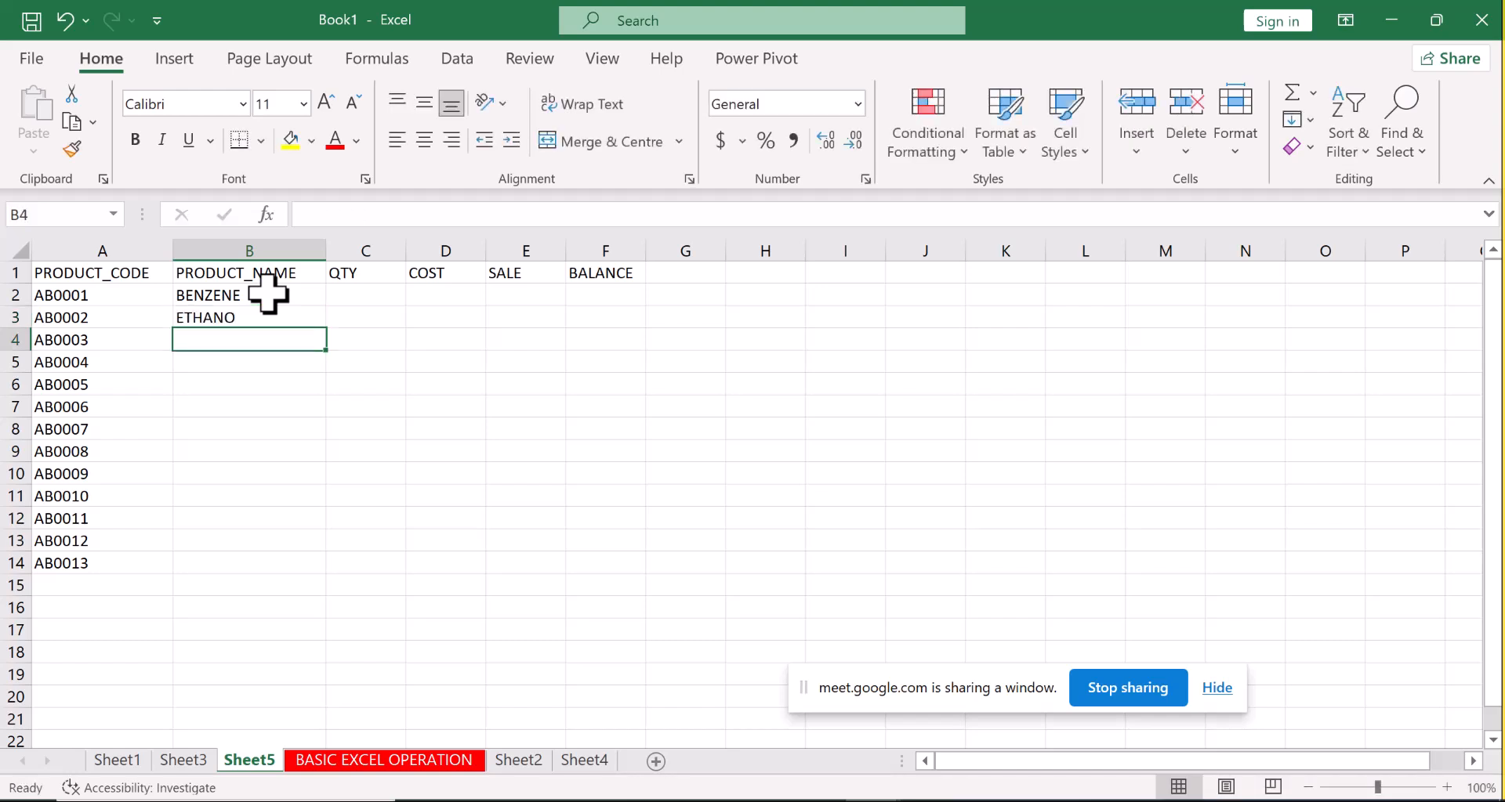
text(SURPHOR)
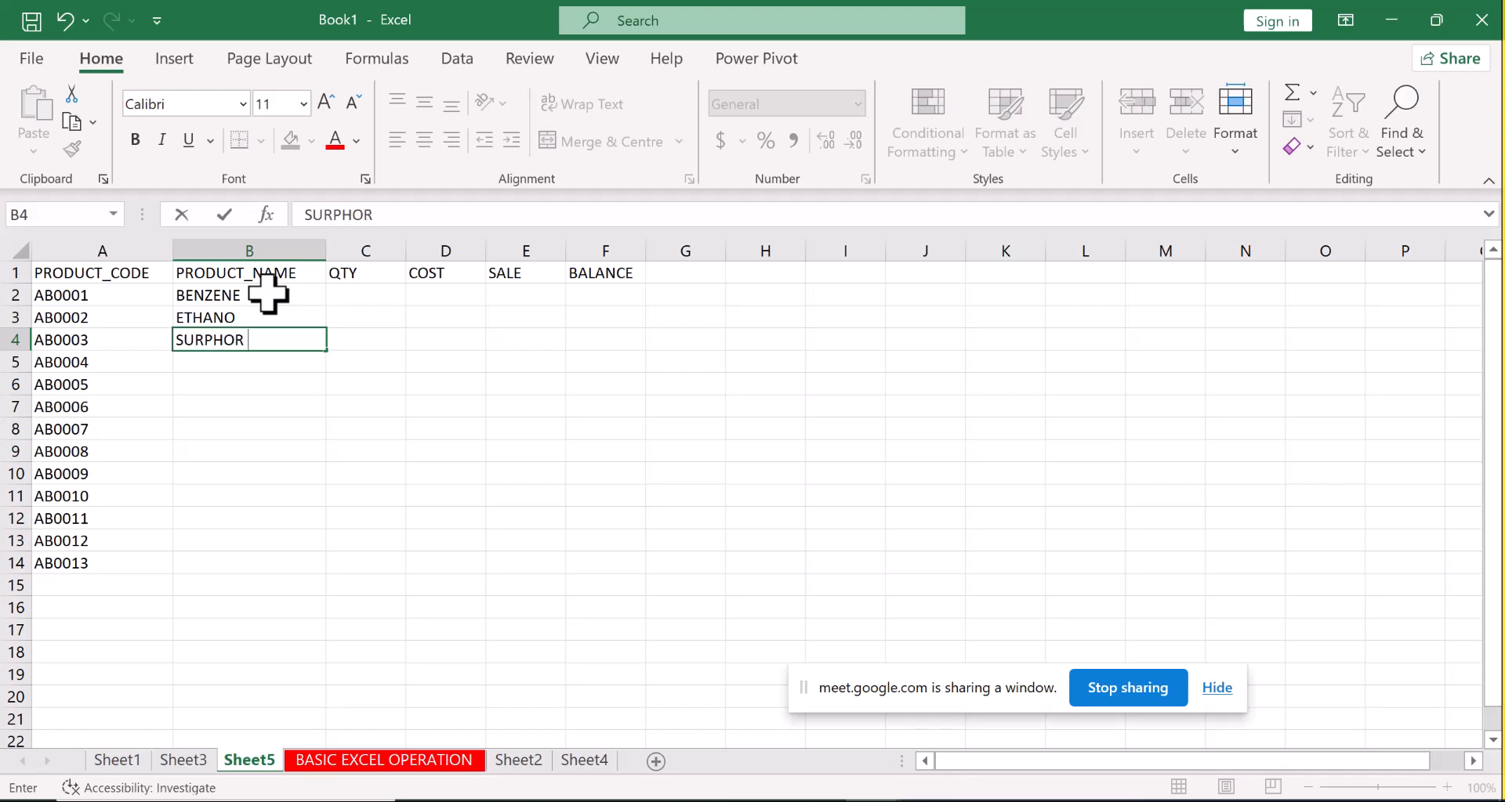
text(IC ACID)
key(Return)
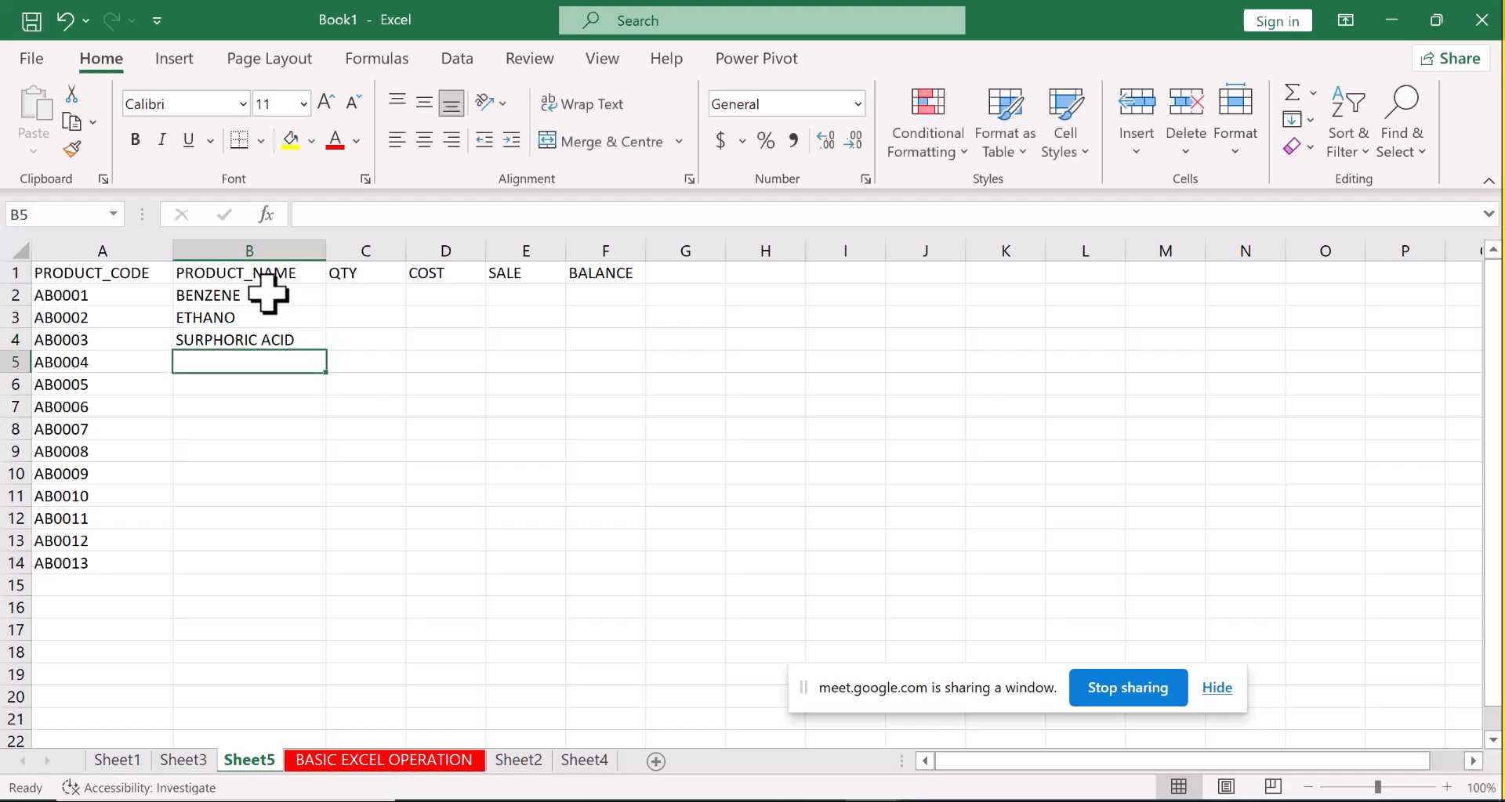
Enter the product names DISTIL WATER in B5, PIPPET in B6 and BURRET in B7.
text(DISTIL WATER)
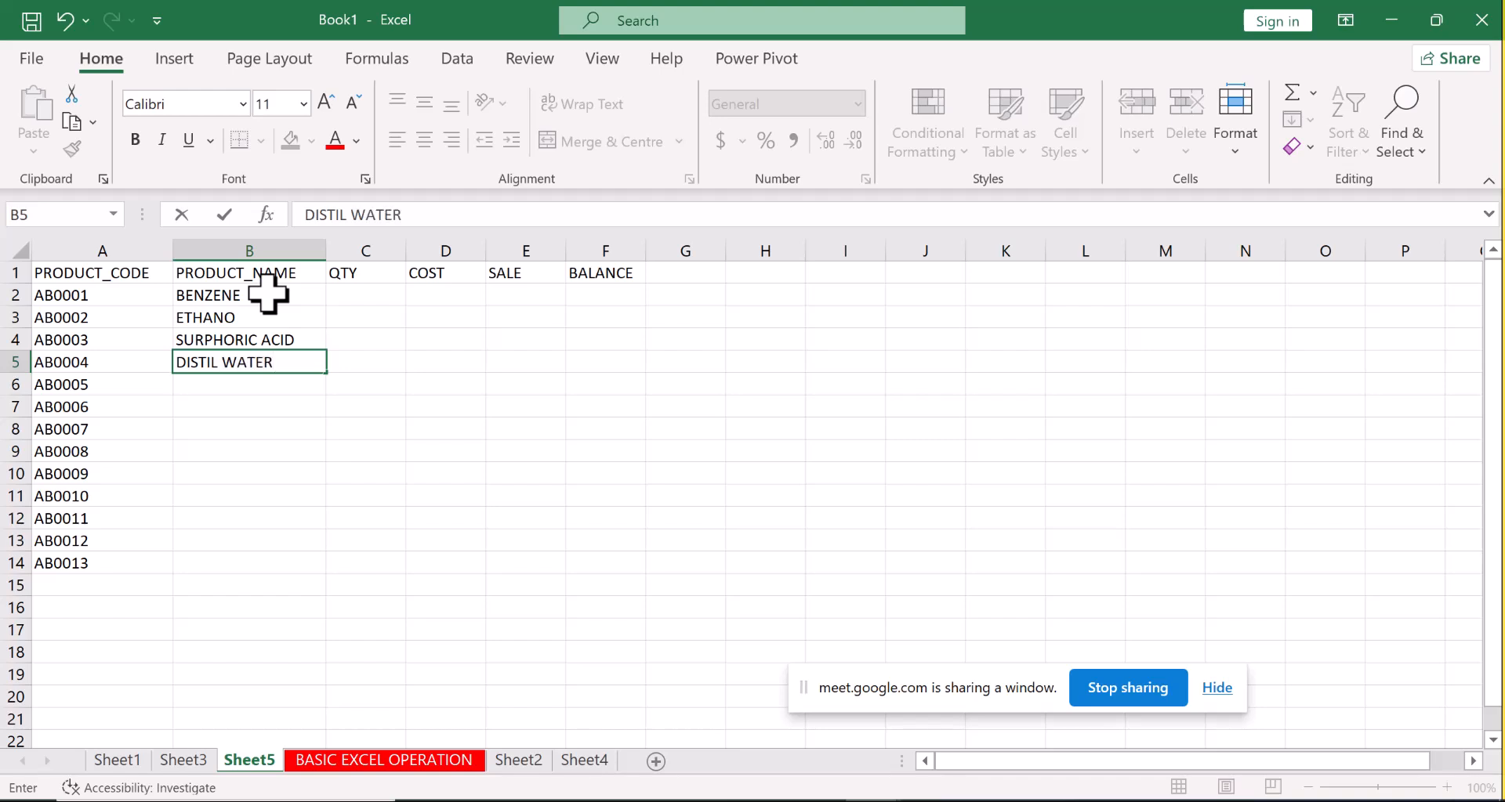
key(Return)
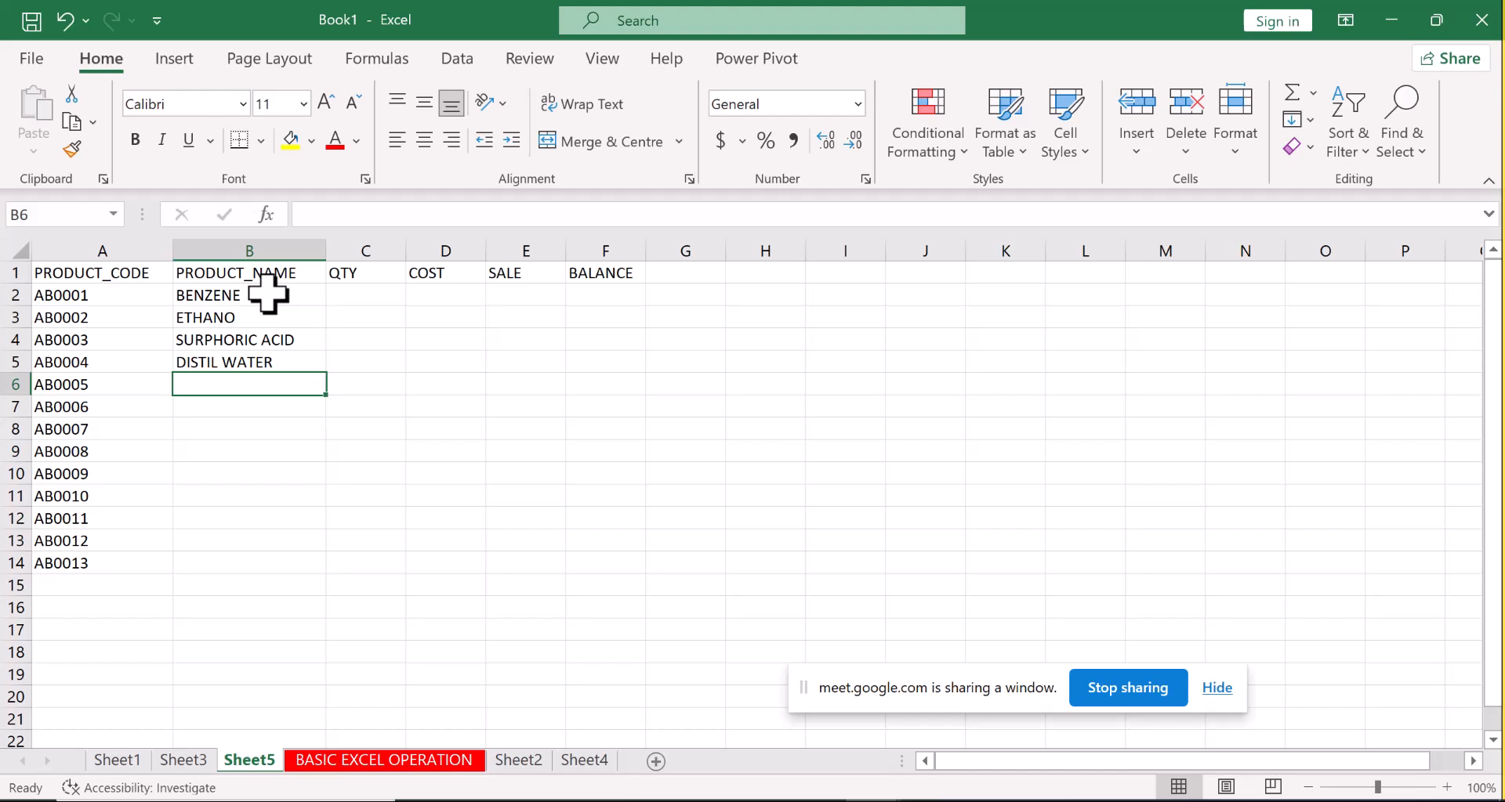
text(PI)
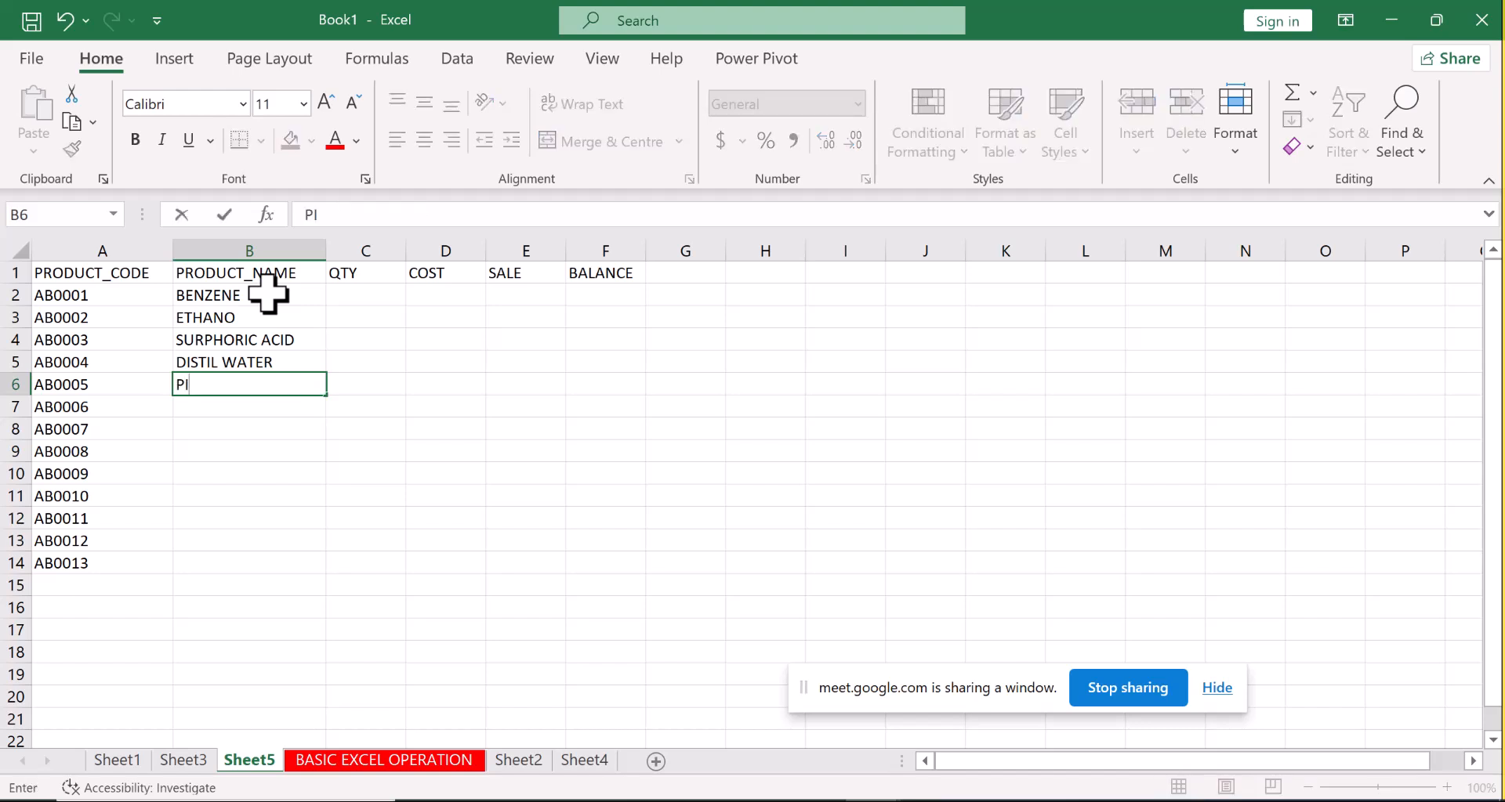
text(PP)
key(Return)
text(BURRET)
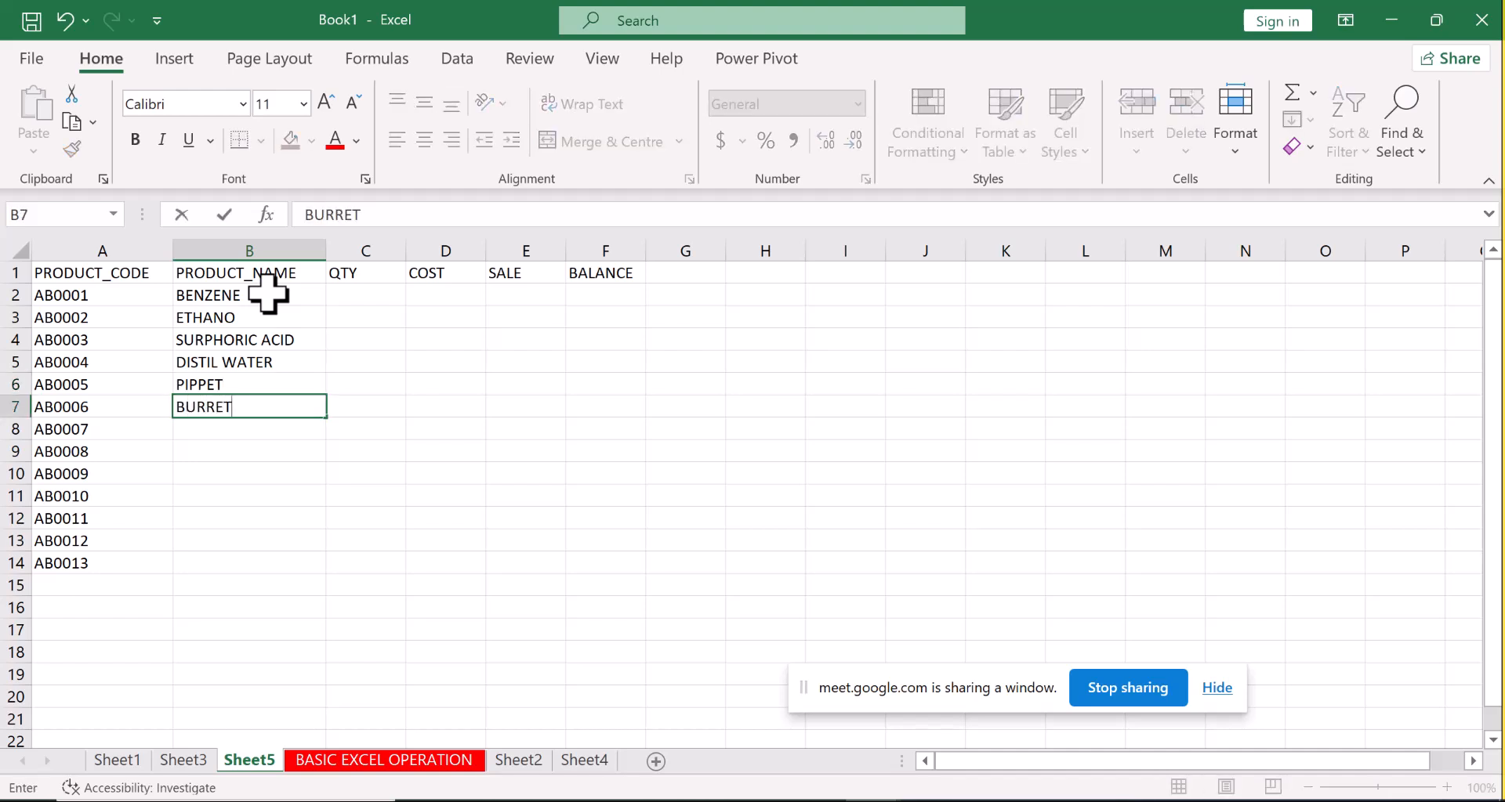
key(Return)
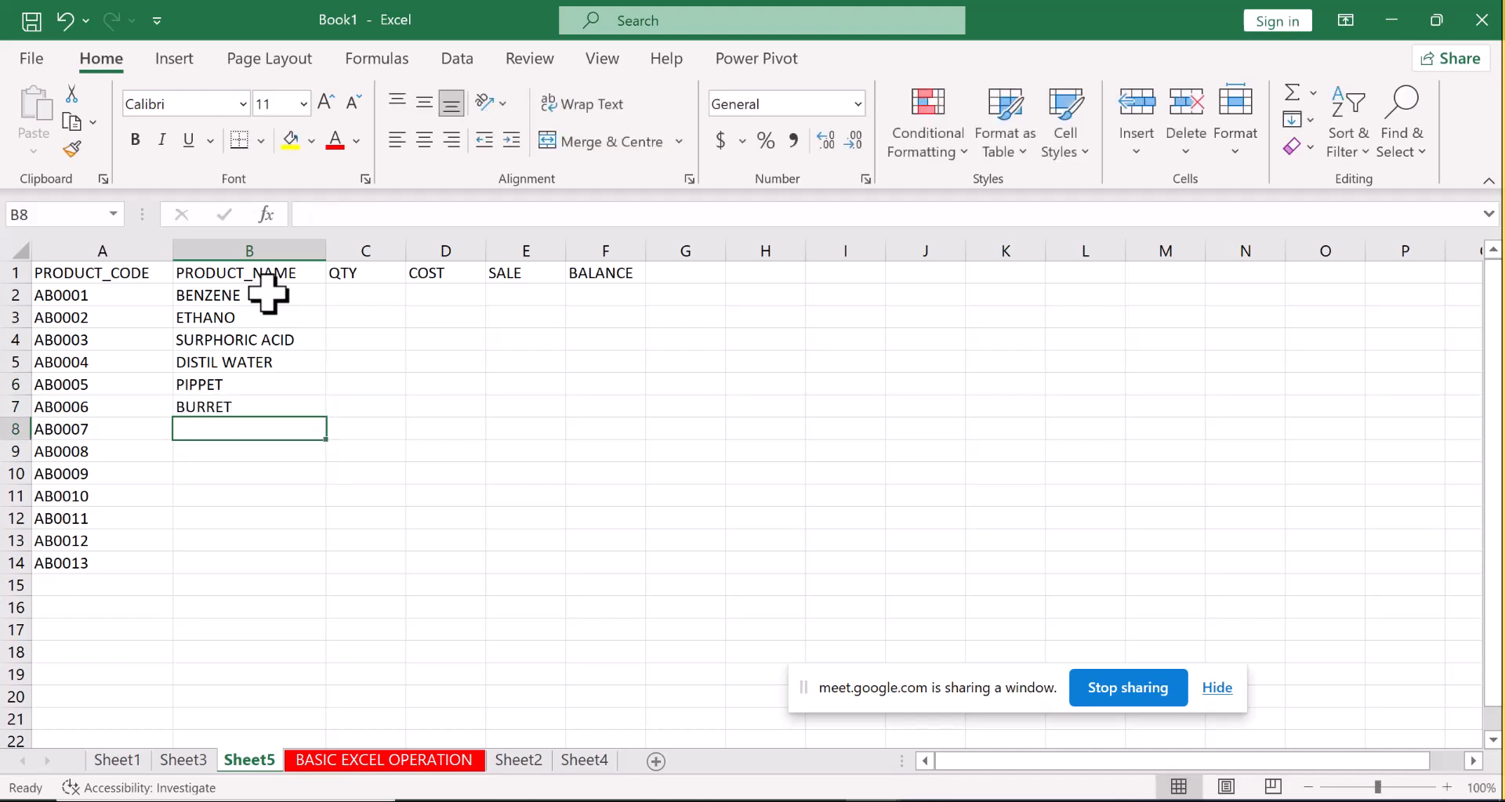
Enter the product names THARMOMETER in B8, PLANT EXTRACT in B9 and BACTERIA in B10.
text(T)
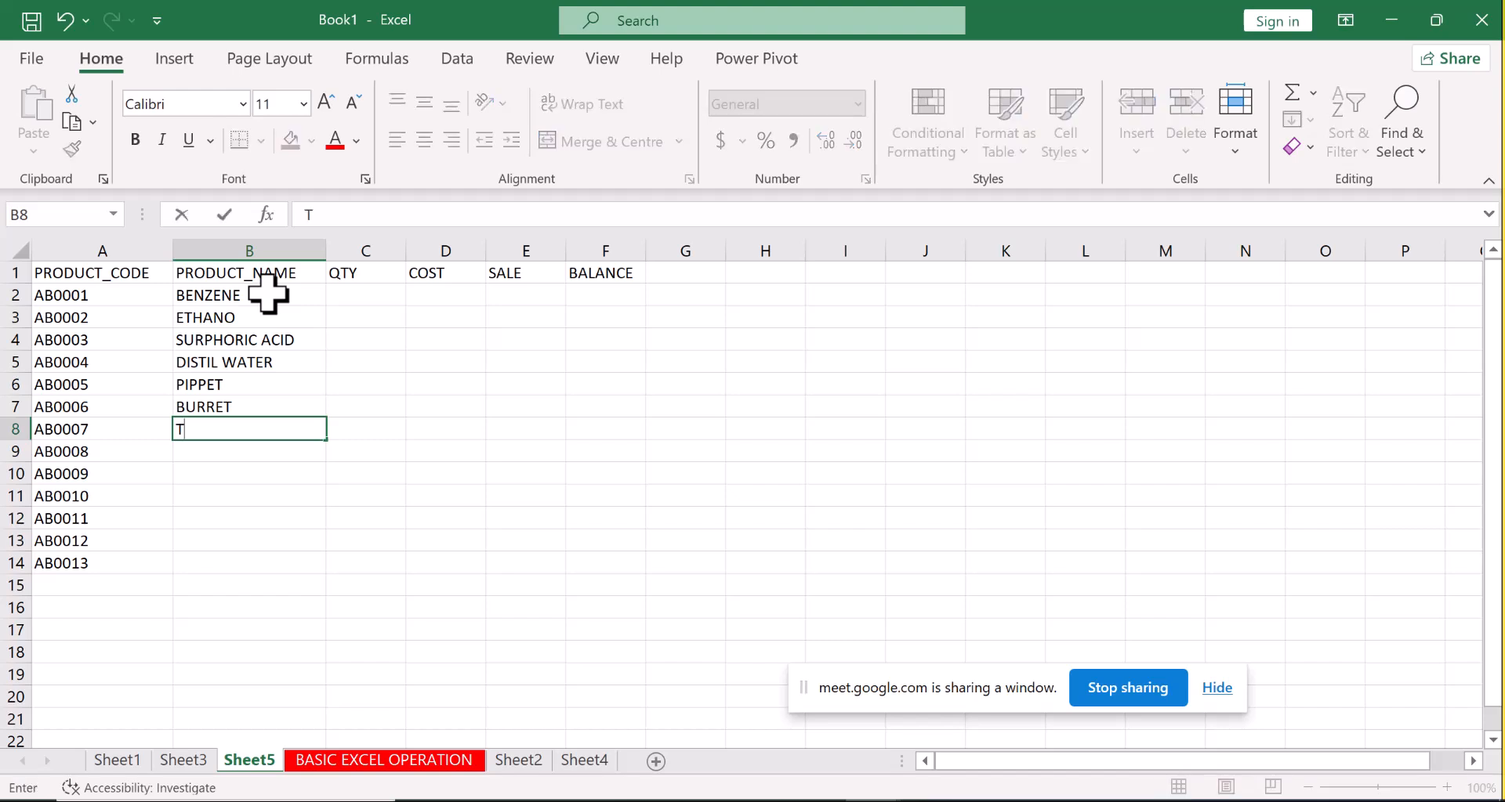
text(HARMOMETER)
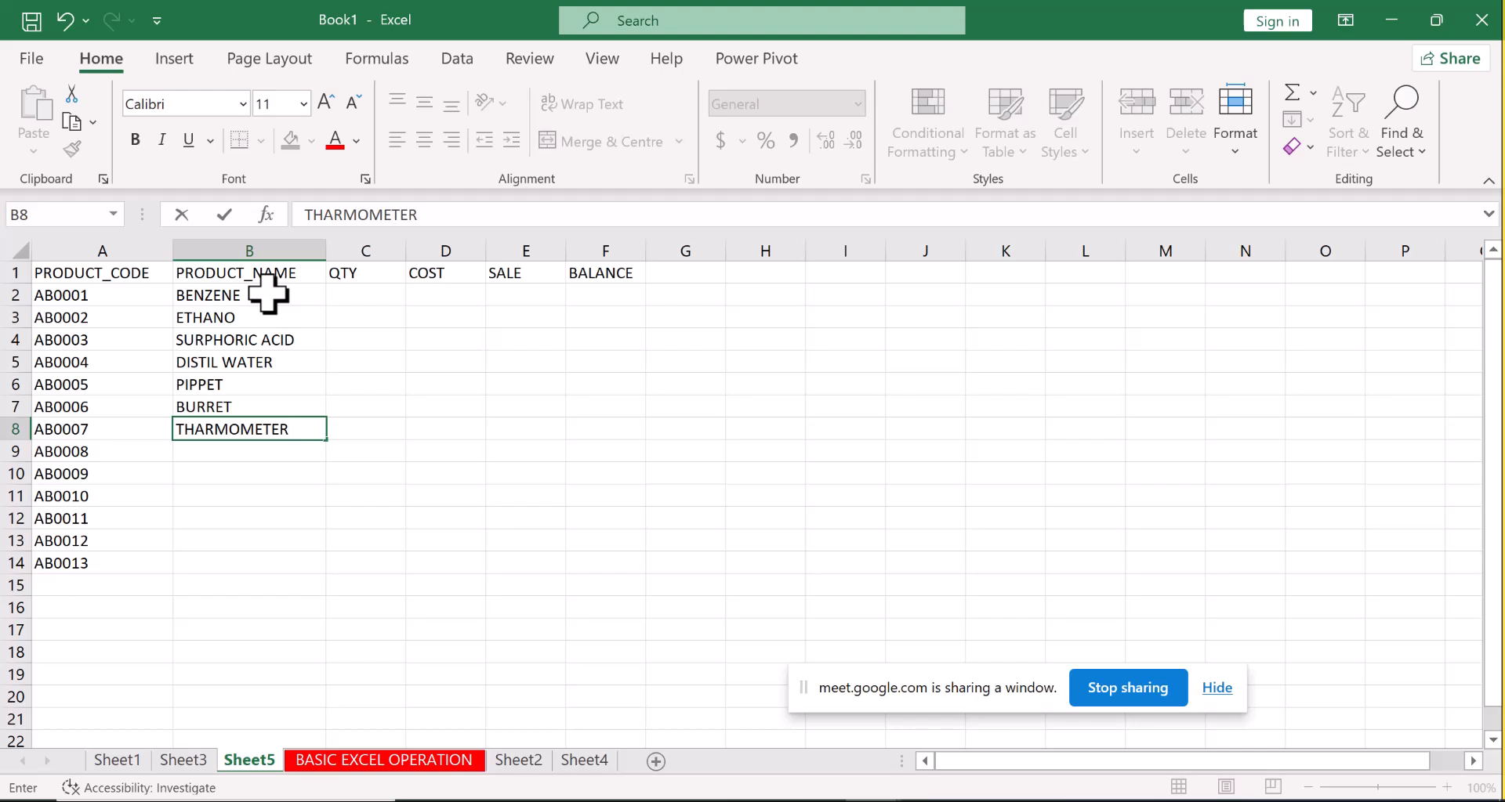
key(Return)
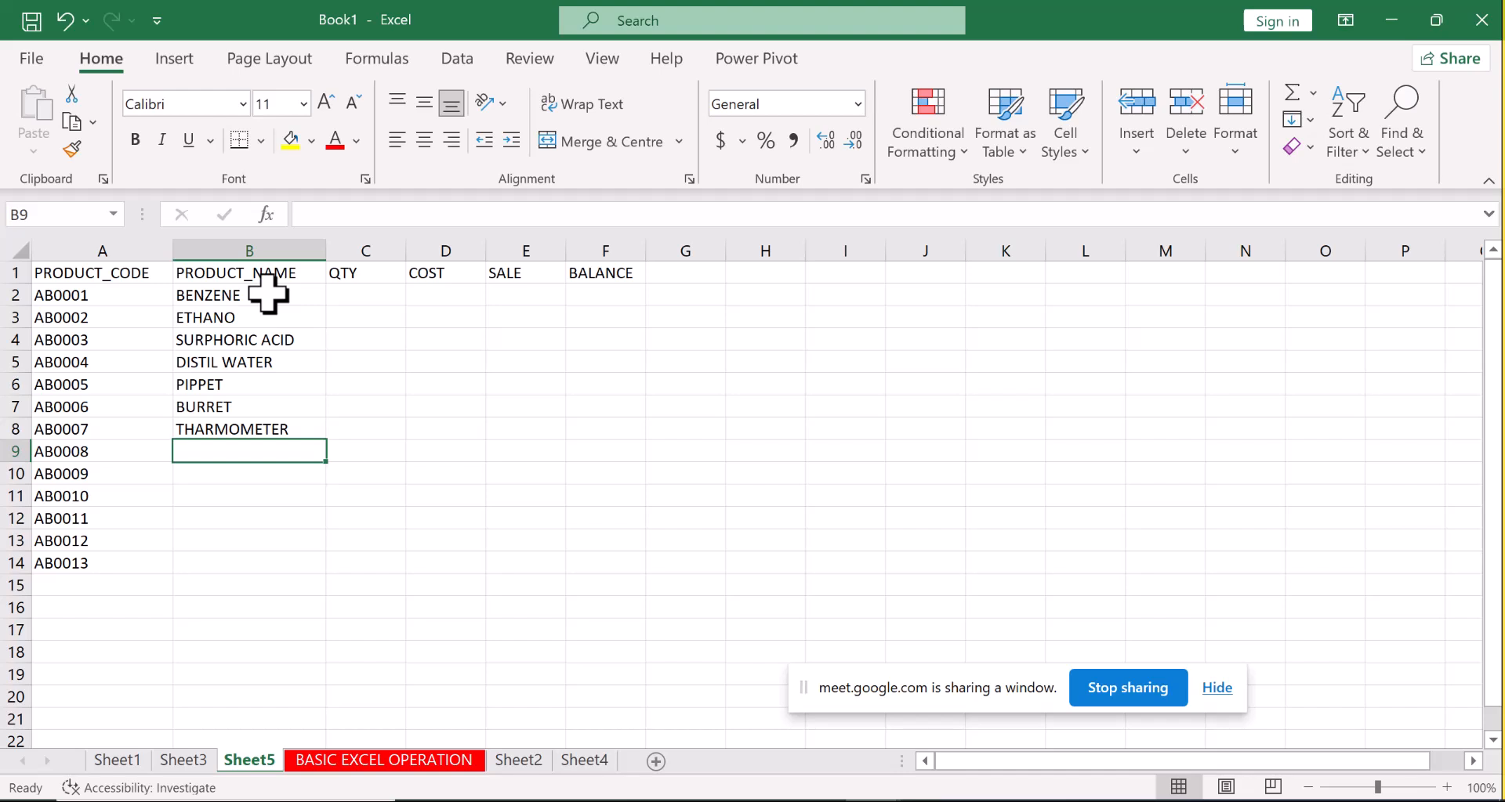
text(PL)
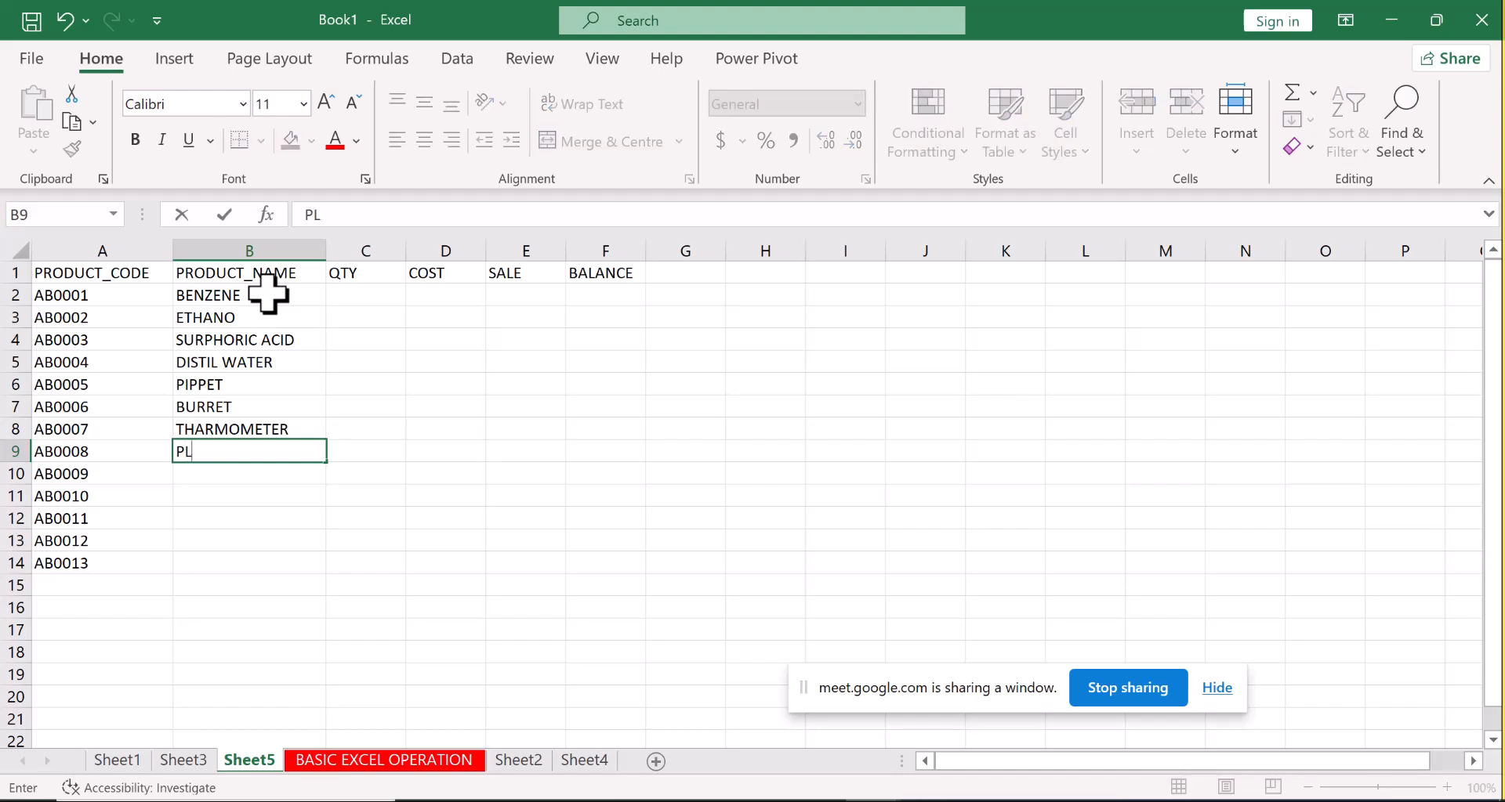
text(ANT EXTRACT)
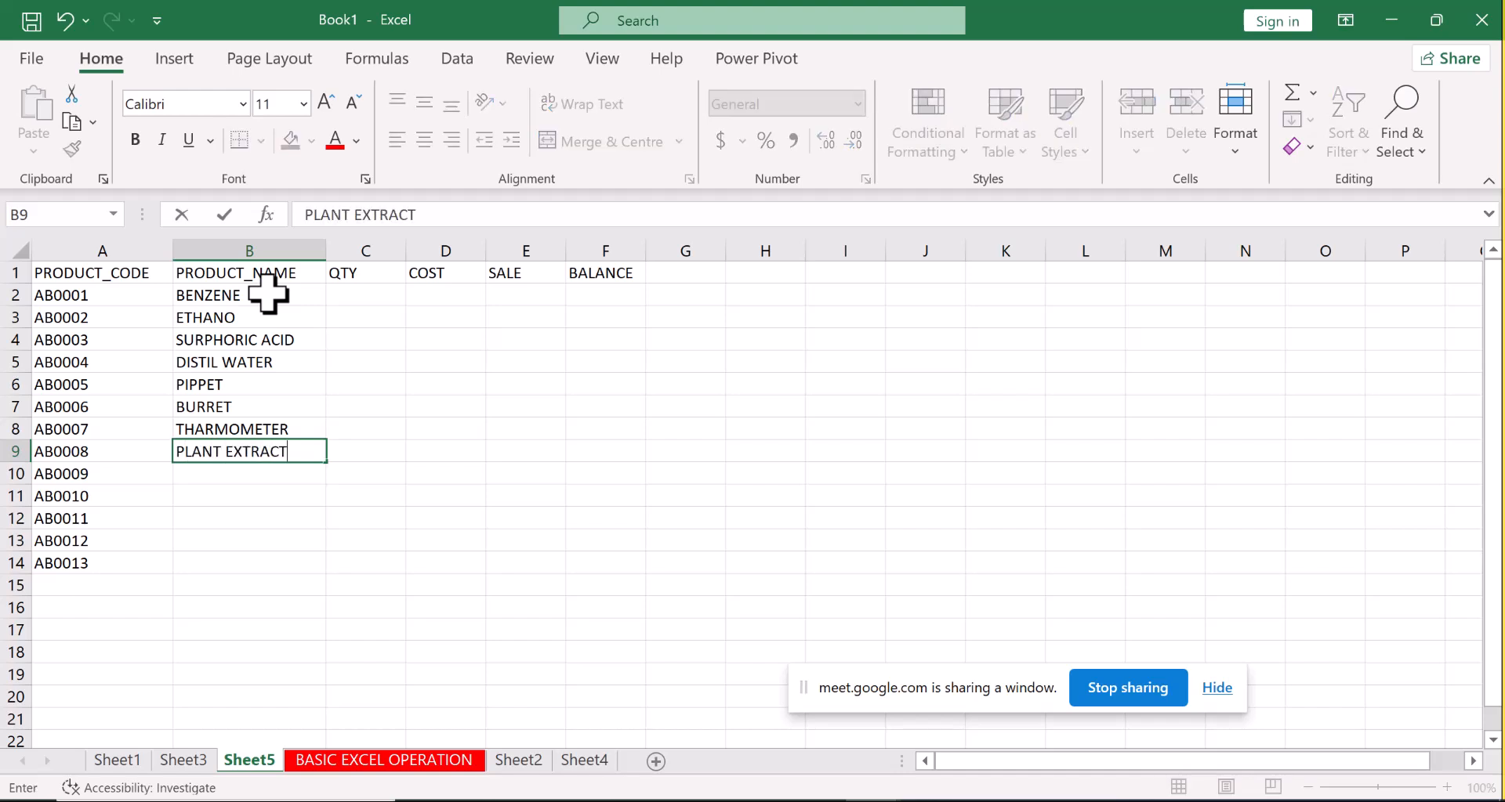
key(Return)
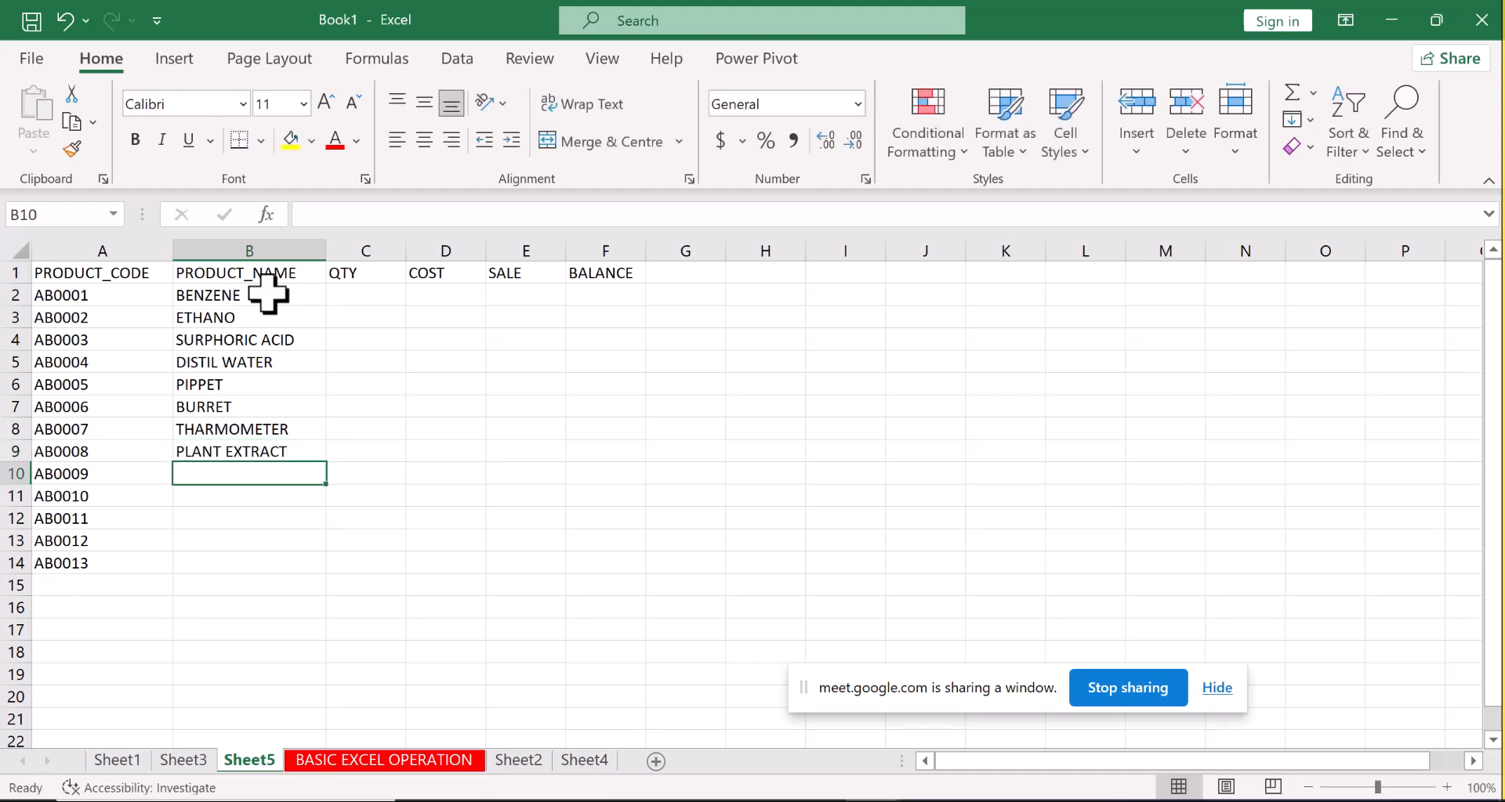
text(BACTERIA)
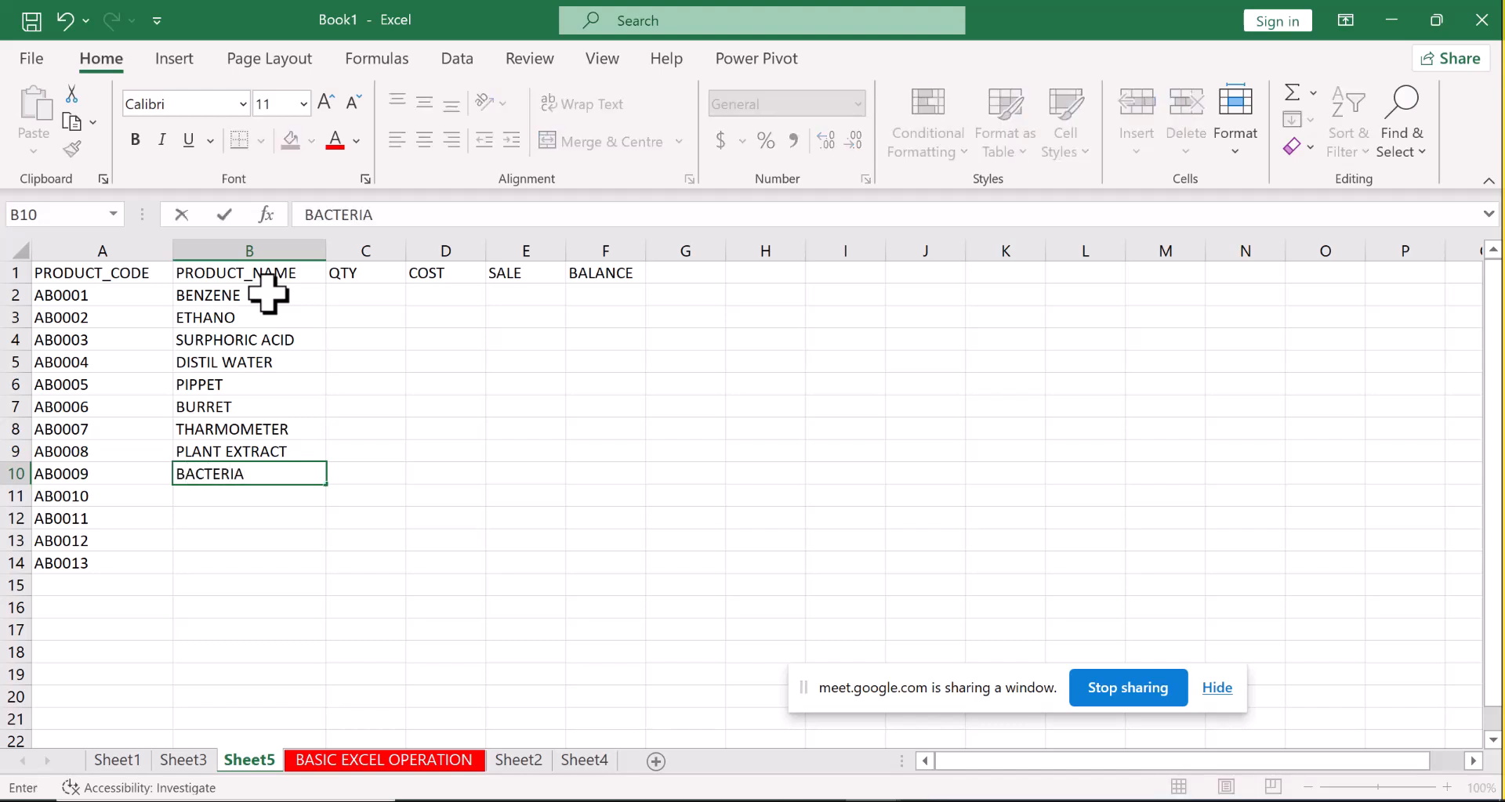
key(Return)
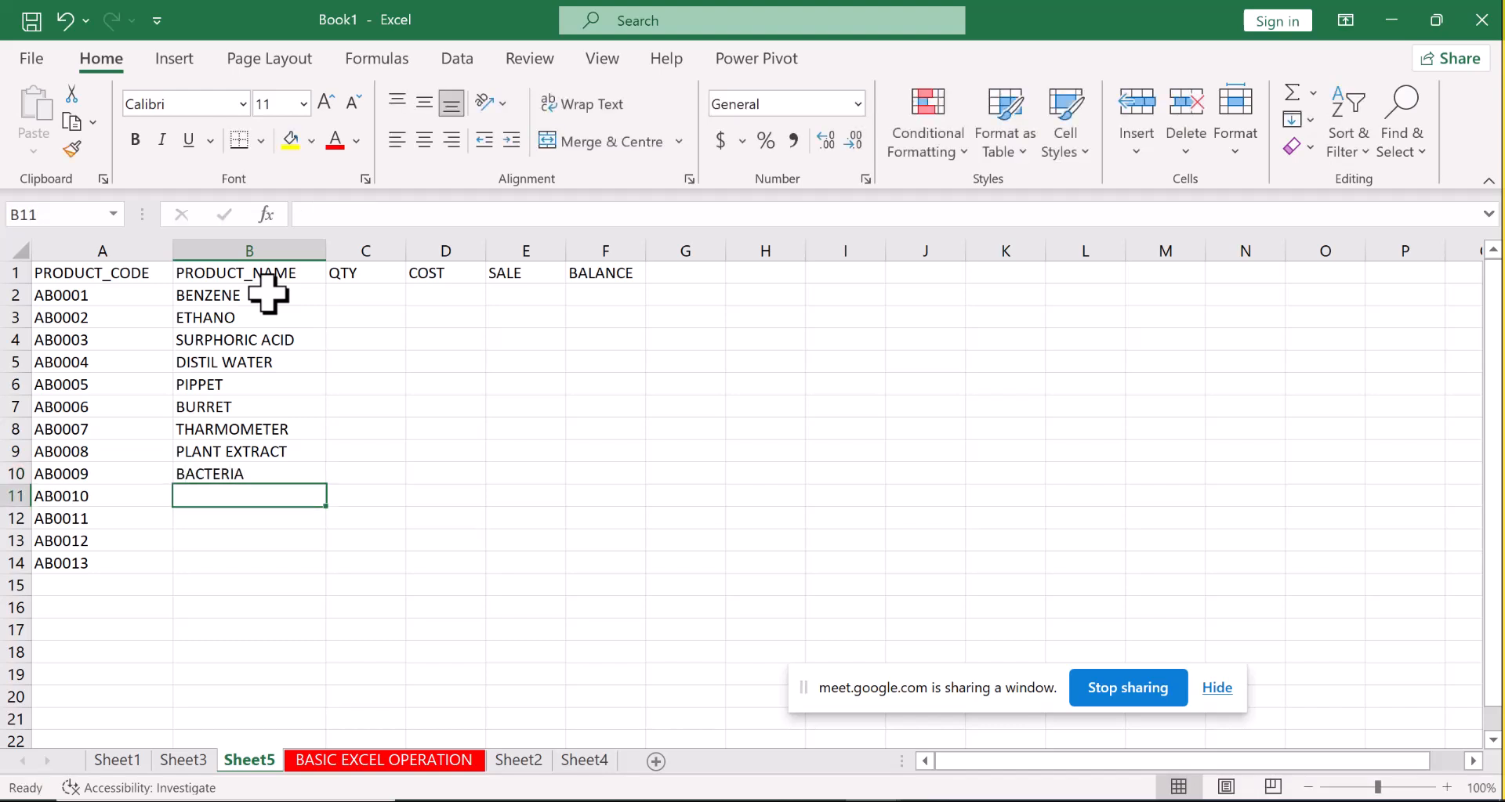
Enter the product names VIRUS, NITRATE, BUTANE and METHANE in B11 through B14.
text(VIRUS)
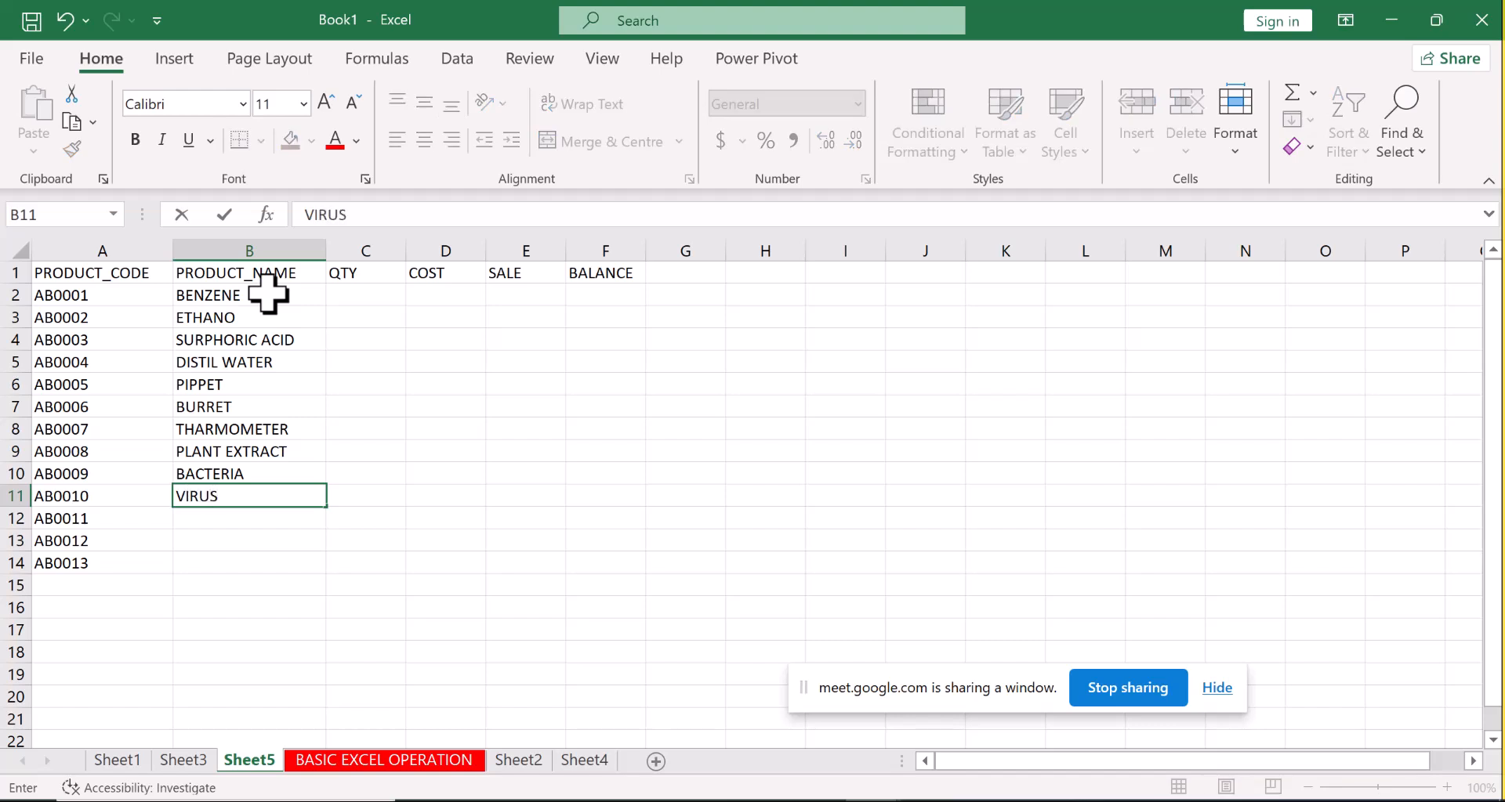
key(Return)
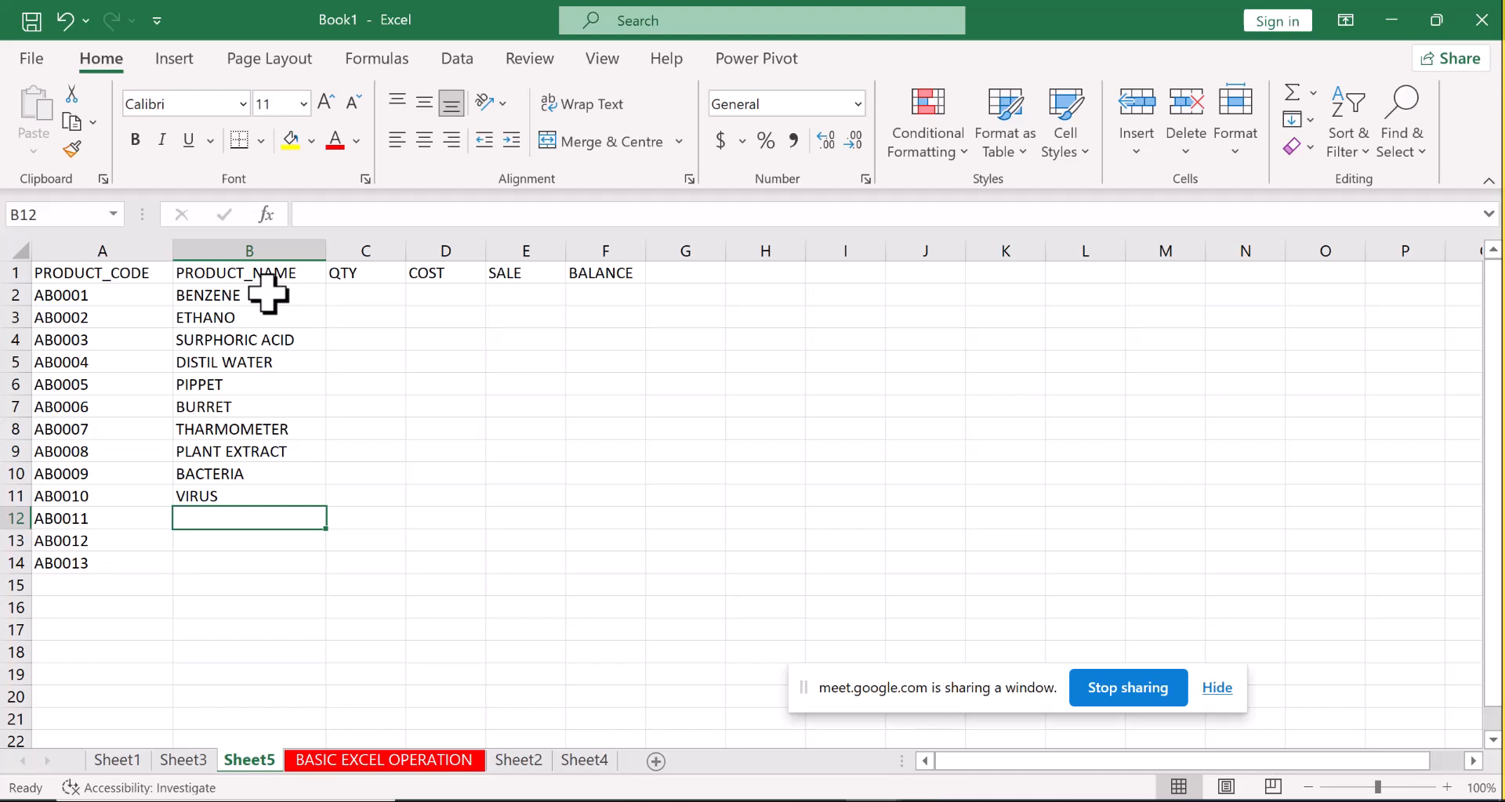
text(NITRATE)
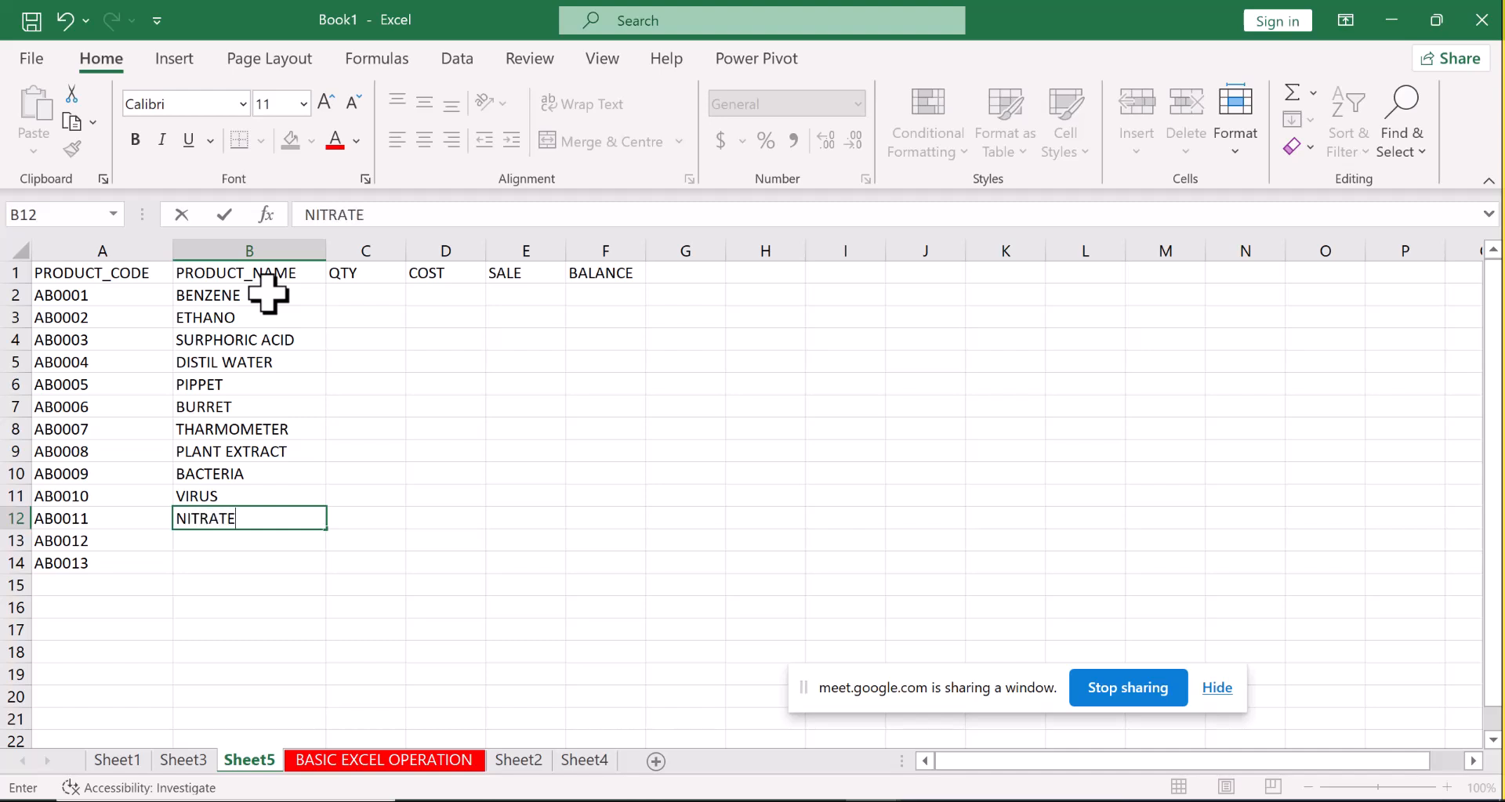
key(Return)
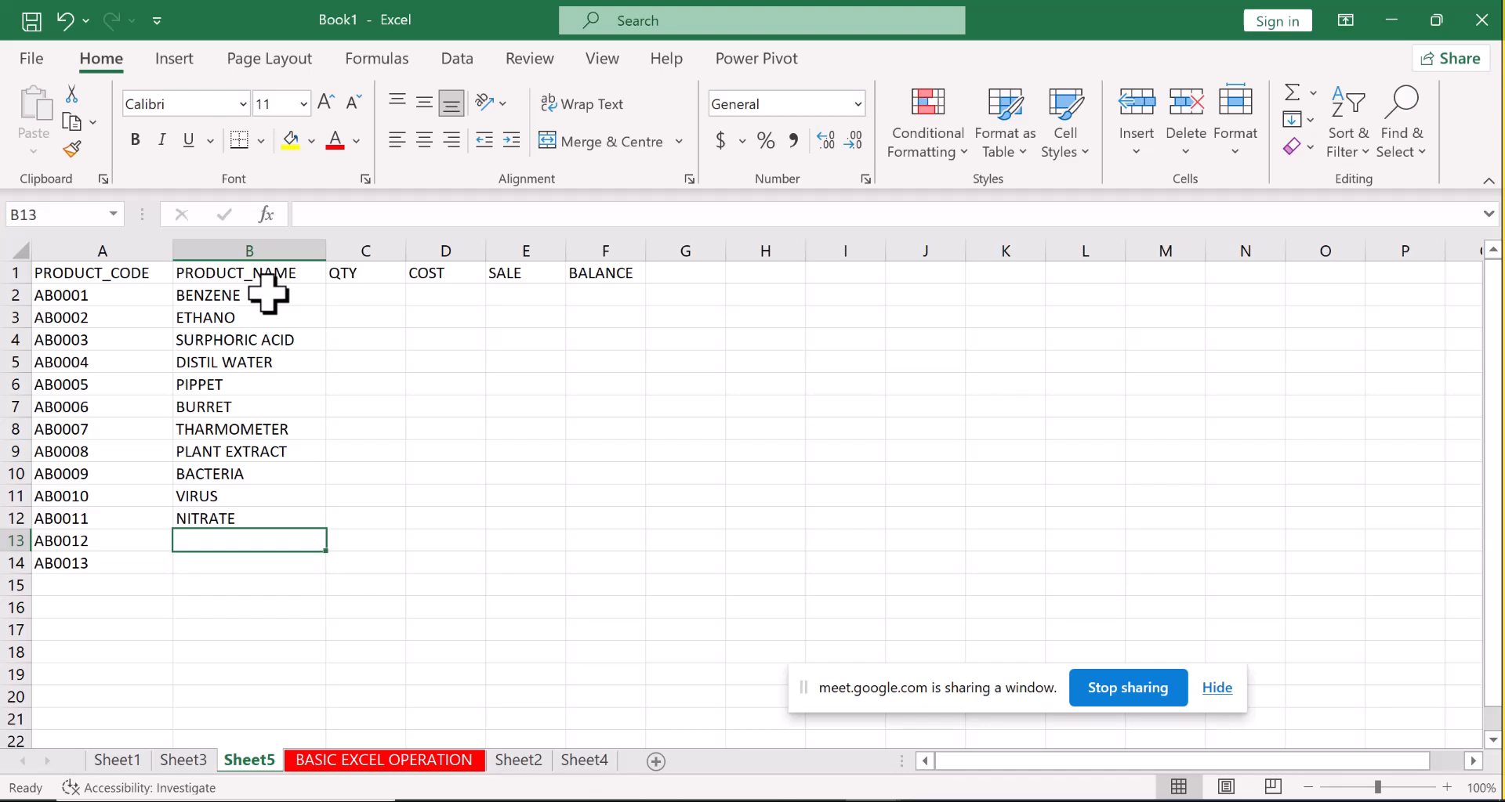
text(BUTANE)
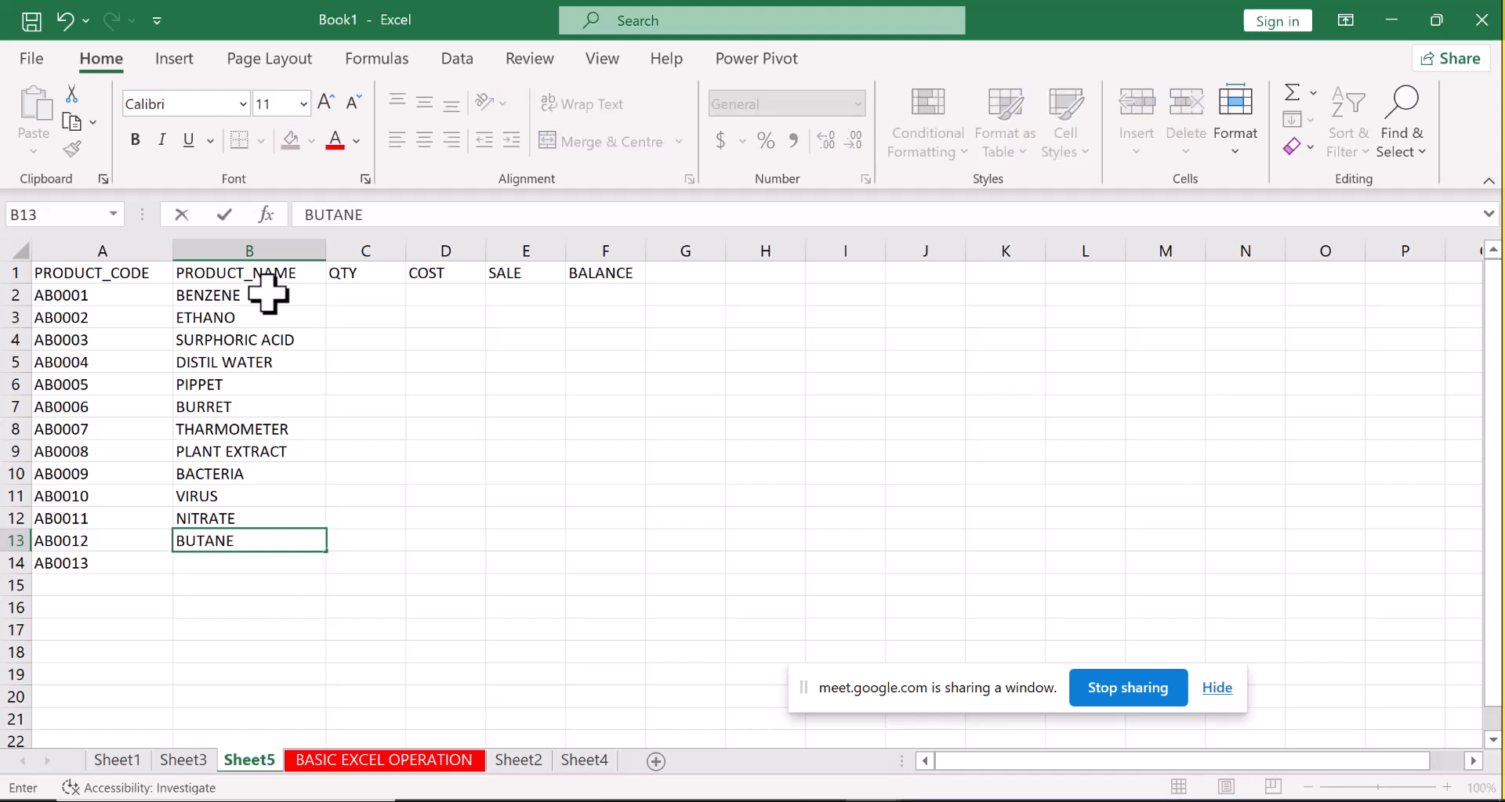
key(Return)
text(METHANE)
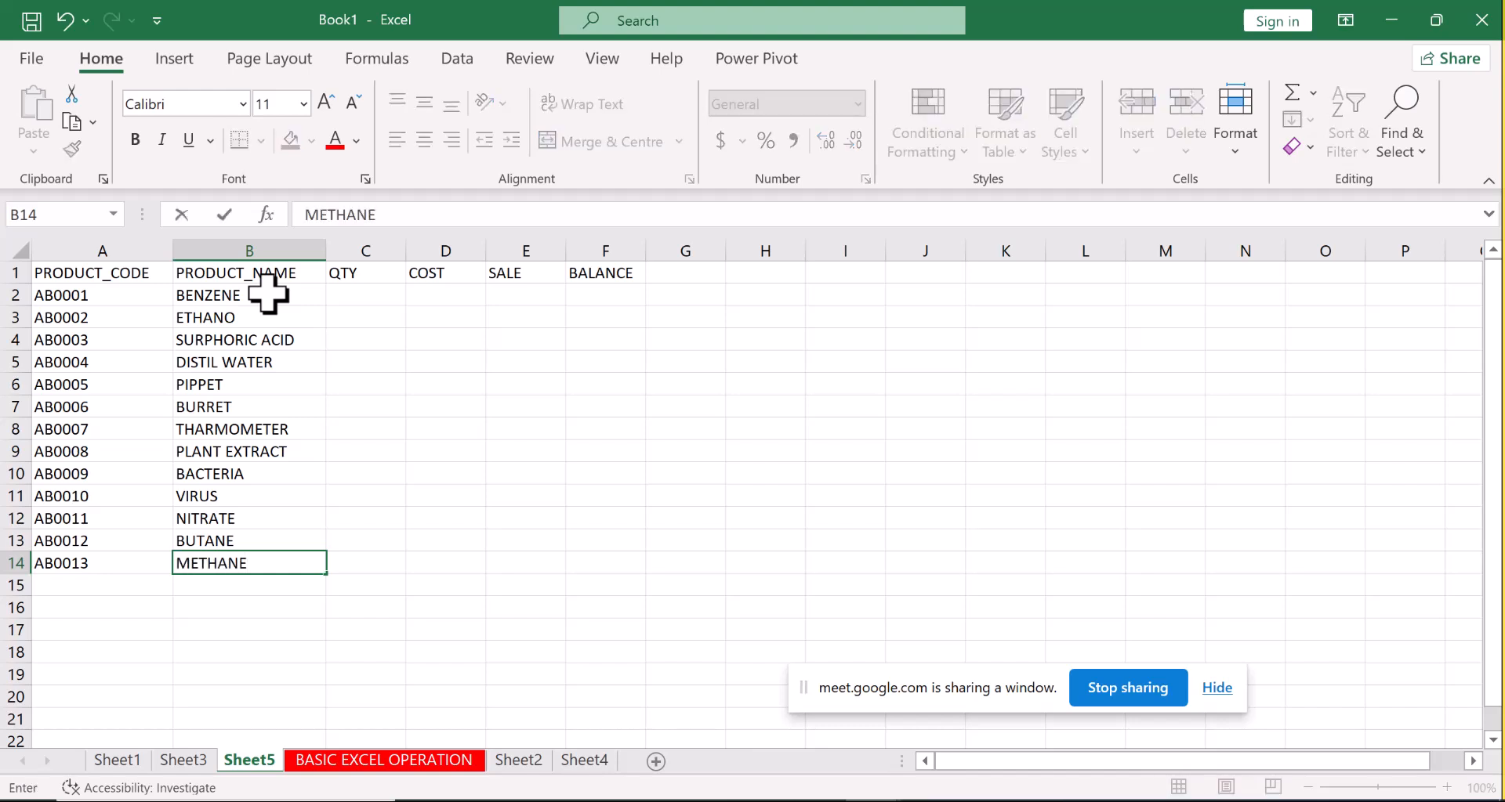
Enter the QTY values 10, 20, 30 and 40 in C2 through C5.
click(364, 295)
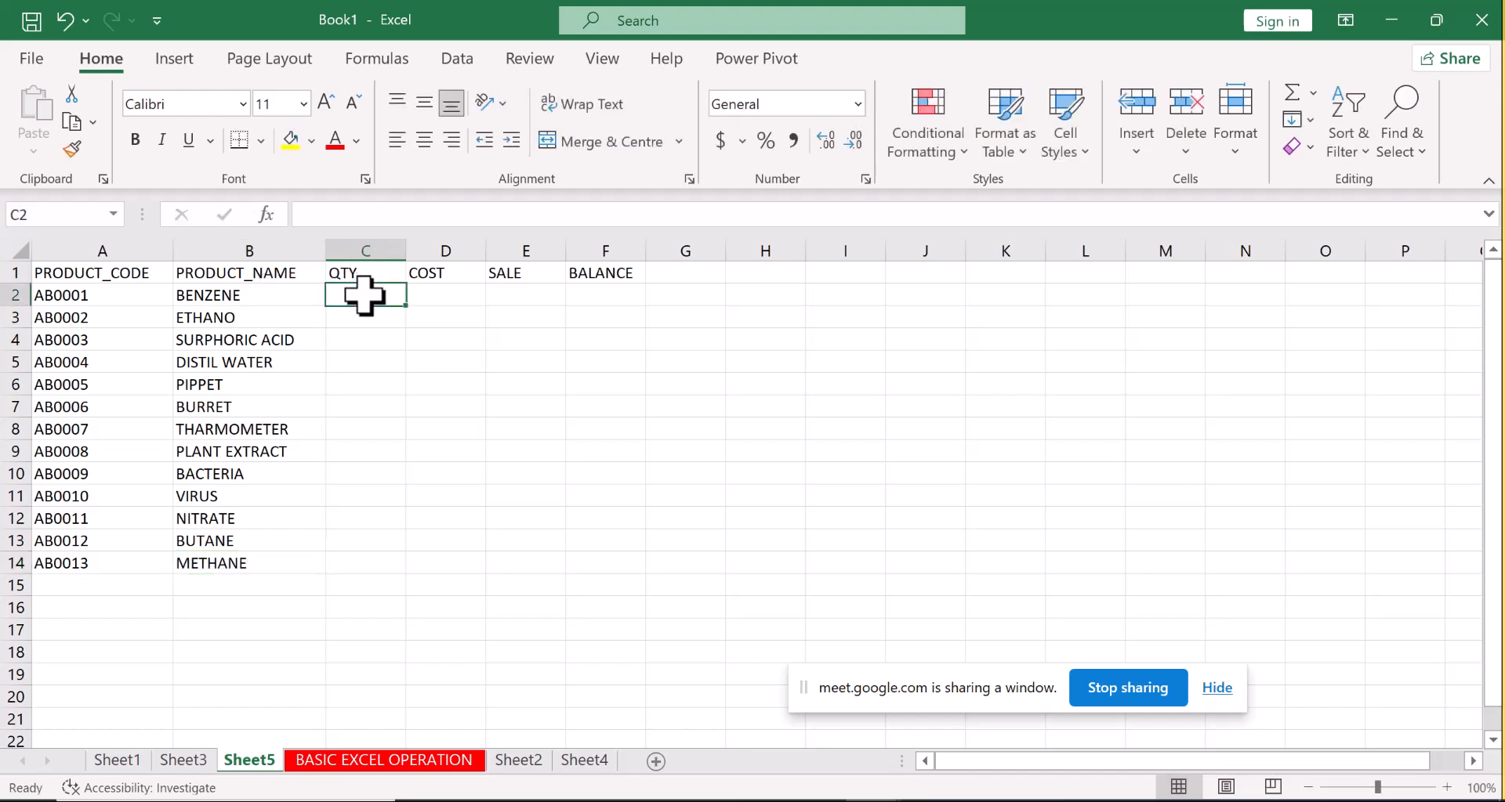
text(10)
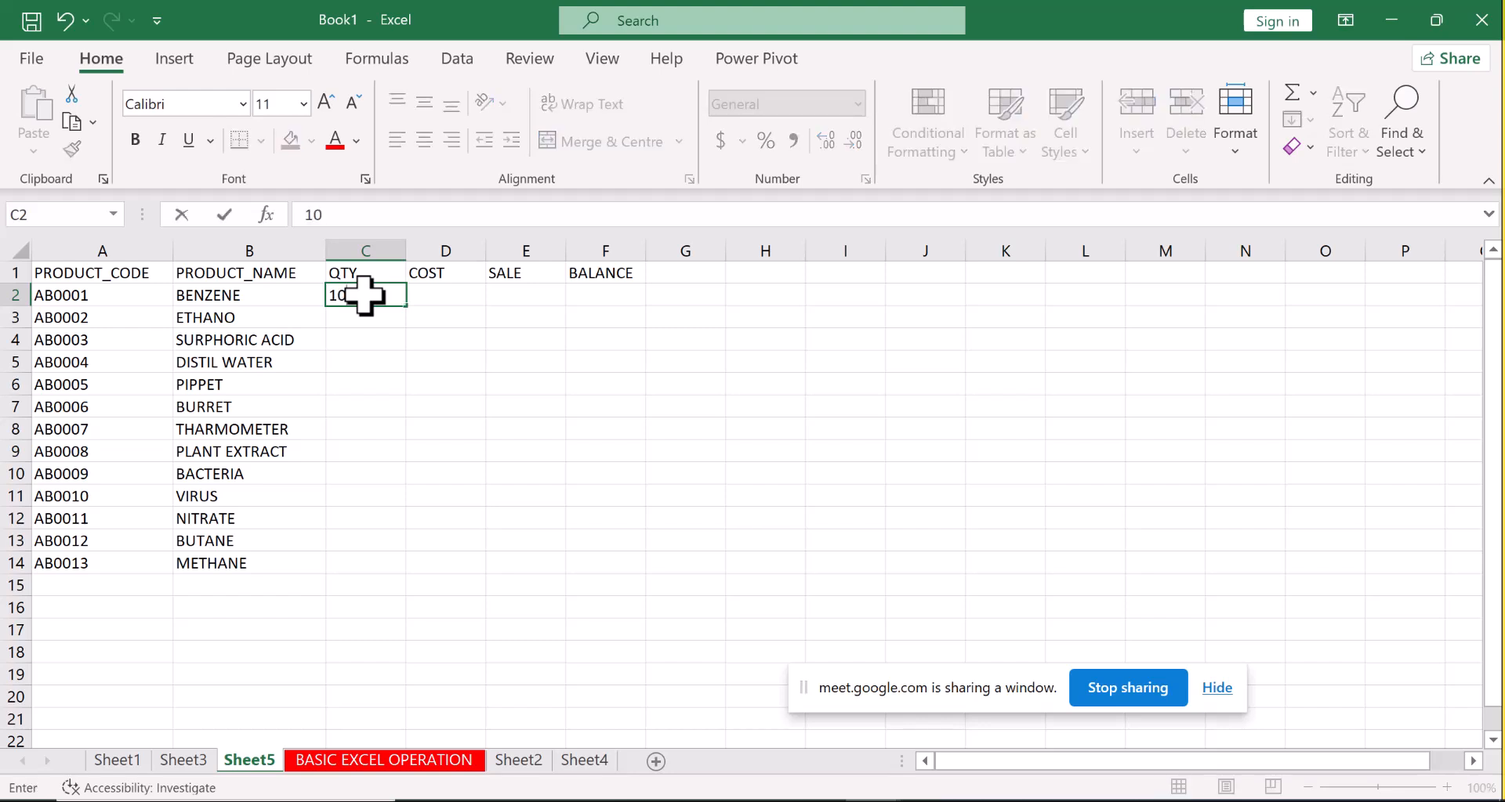
key(Return)
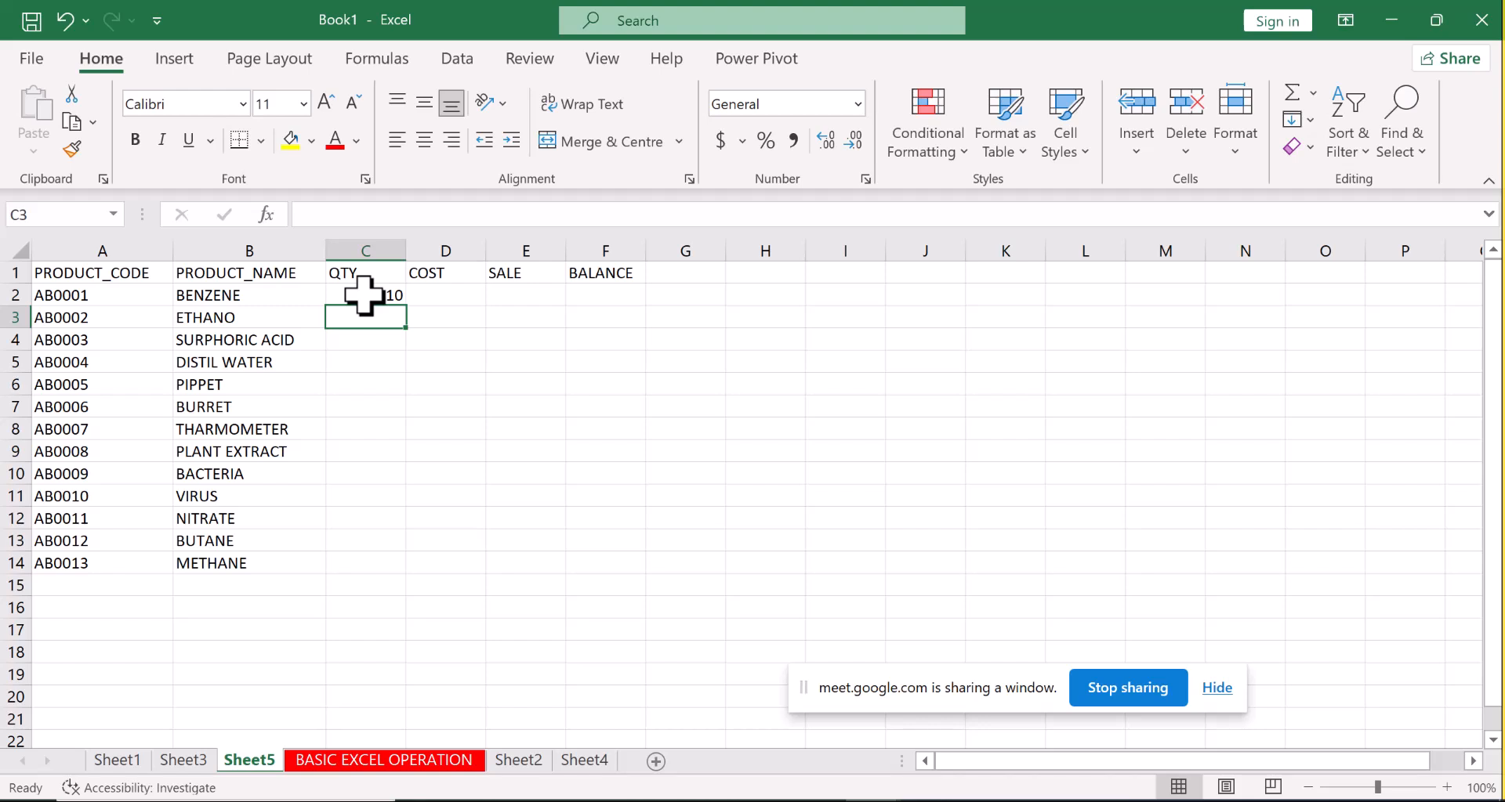
text(20)
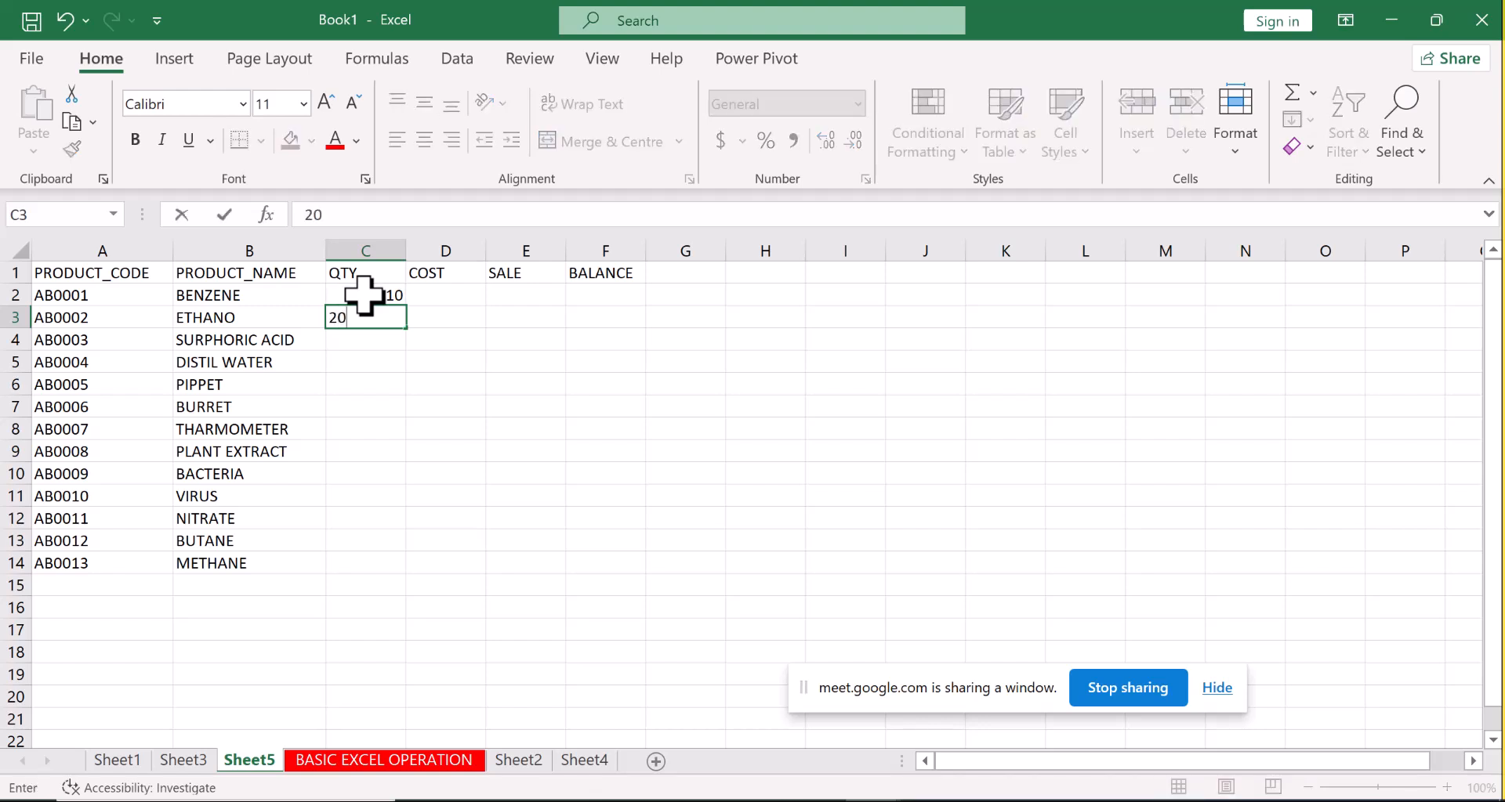
key(Return)
text(30)
key(Return)
text(40)
key(Return)
Enter the QTY values 50, 60, 70 and 85 in C6 through C9.
text(50)
key(Return)
text(60)
key(Return)
text(70)
key(Return)
text(85)
key(Return)
Enter the QTY values 56, 32, 10, 23 and 89 in C10 through C14.
text(56)
key(Return)
text(32)
key(Return)
text(10)
key(Return)
text(23)
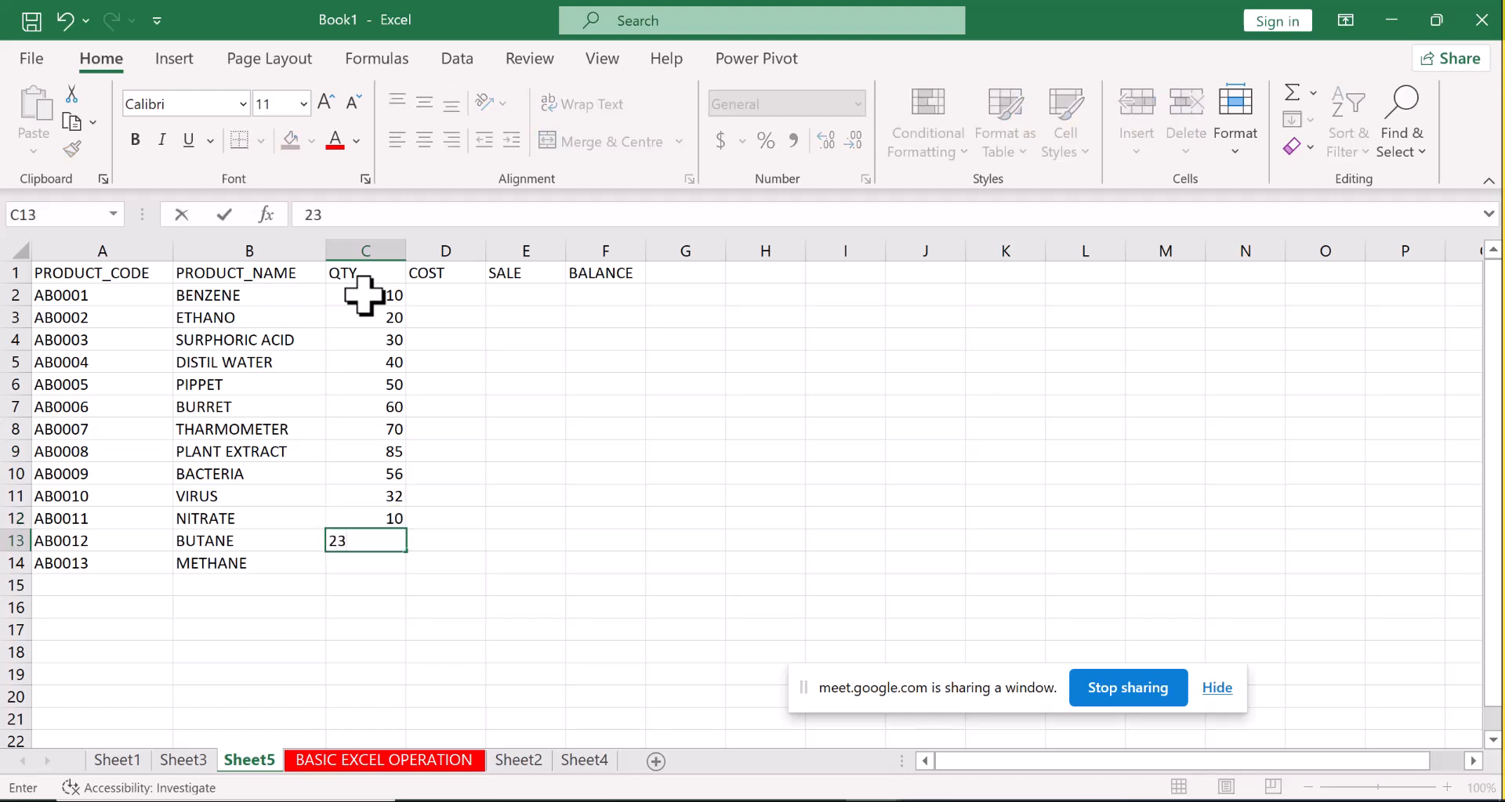
key(Return)
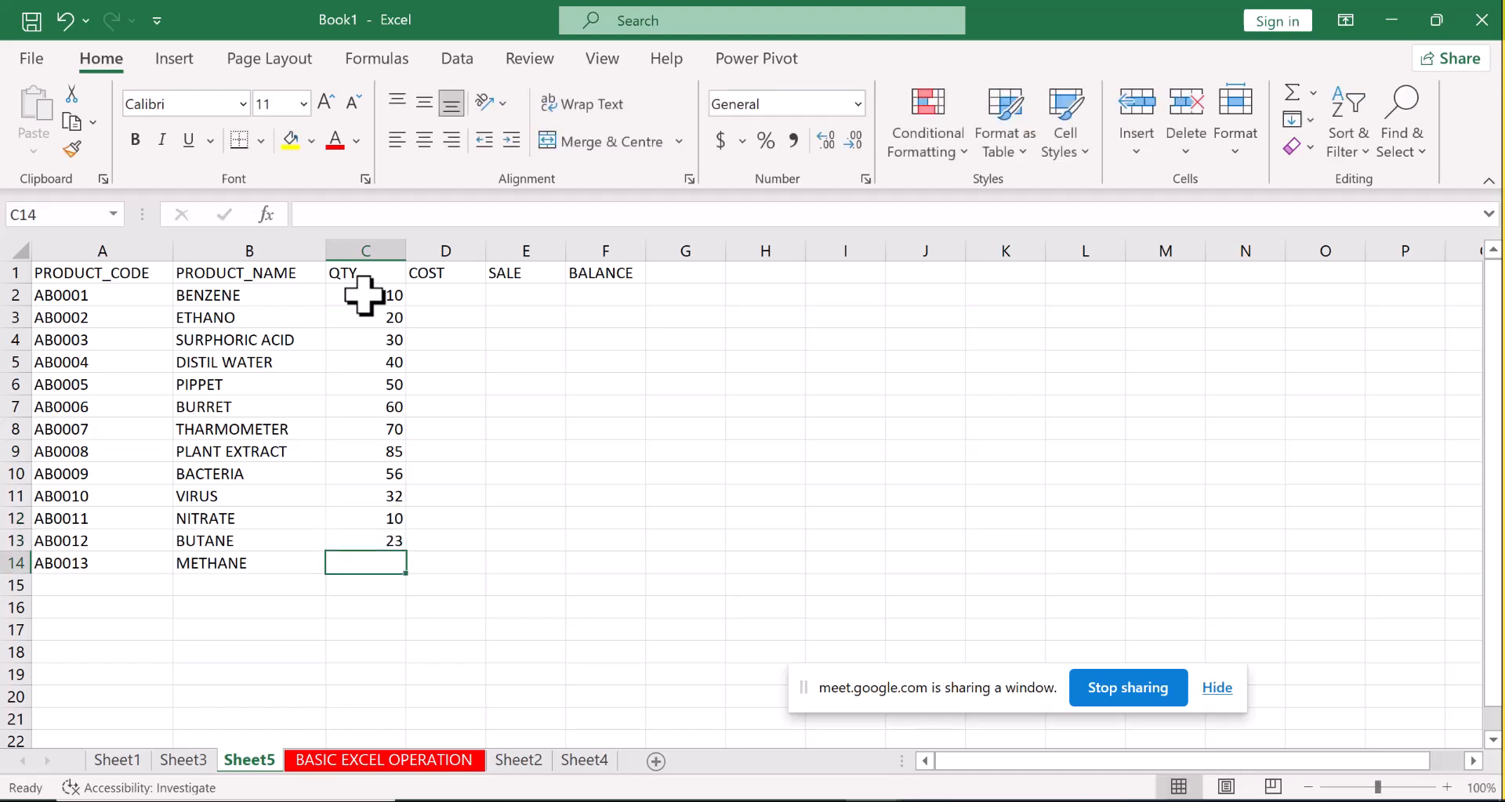
text(89)
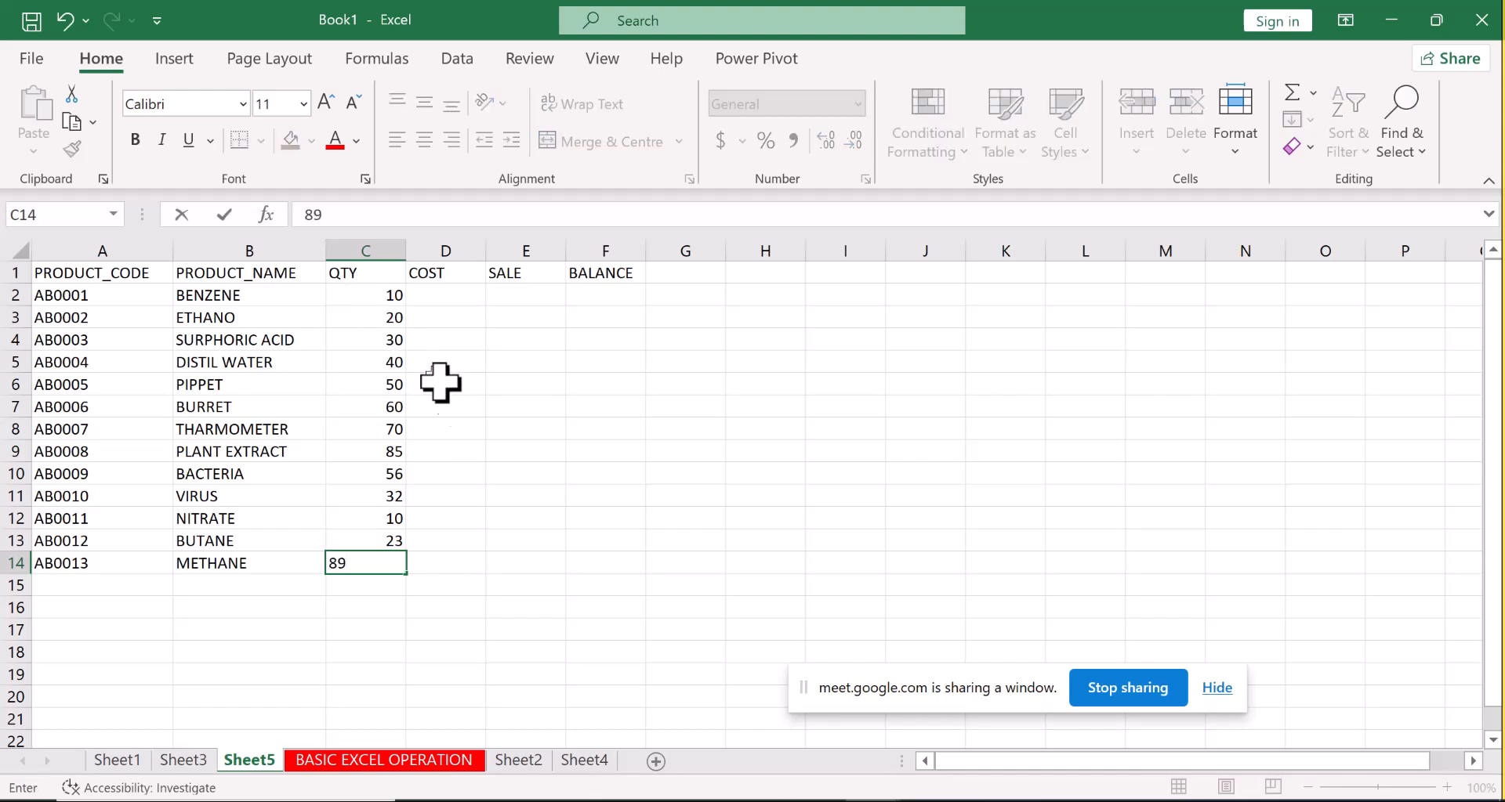
click(548, 619)
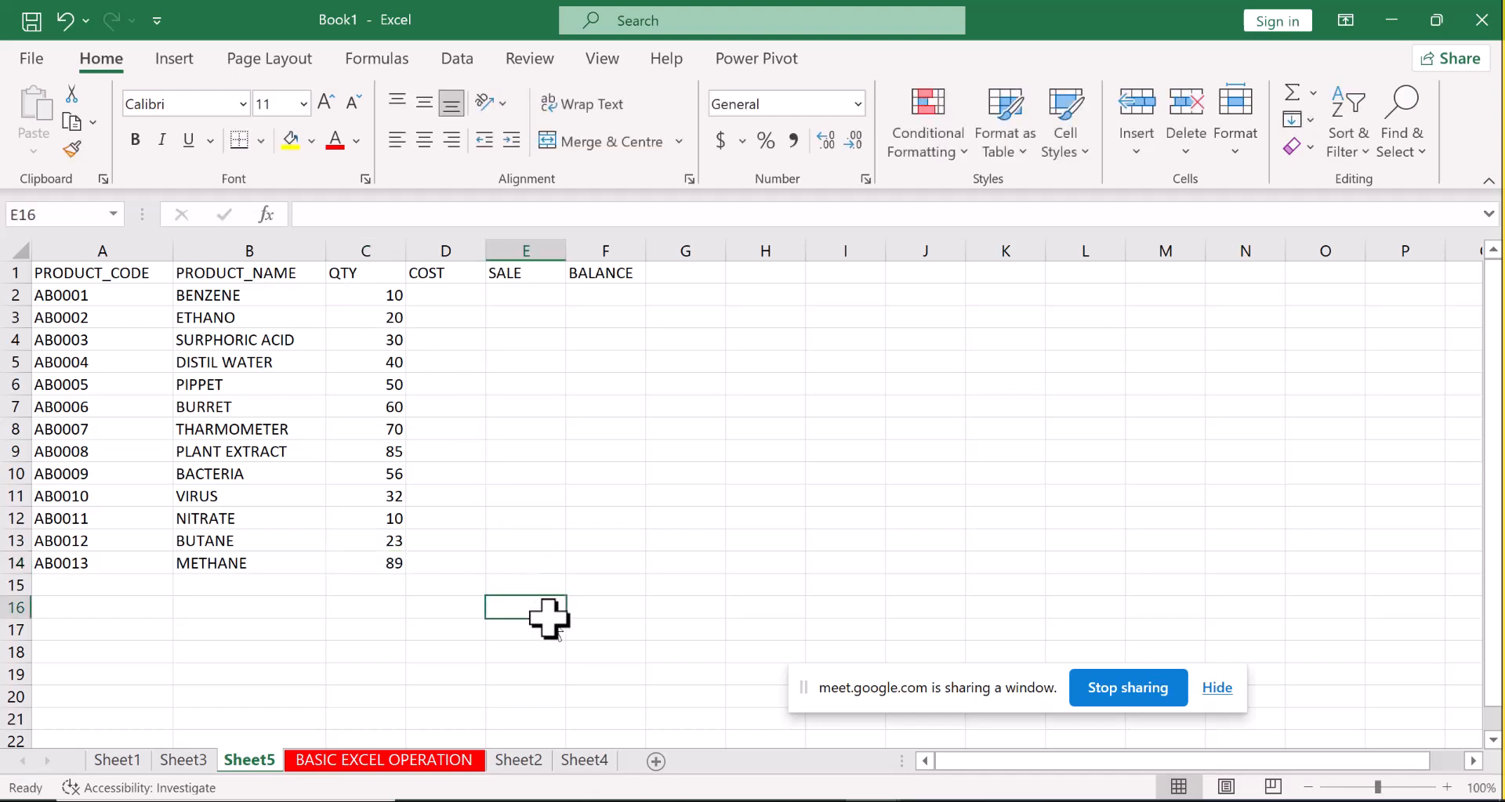
Change the COST header in D1 to COST/UNIT and widen column D to leave room around it.
click(438, 298)
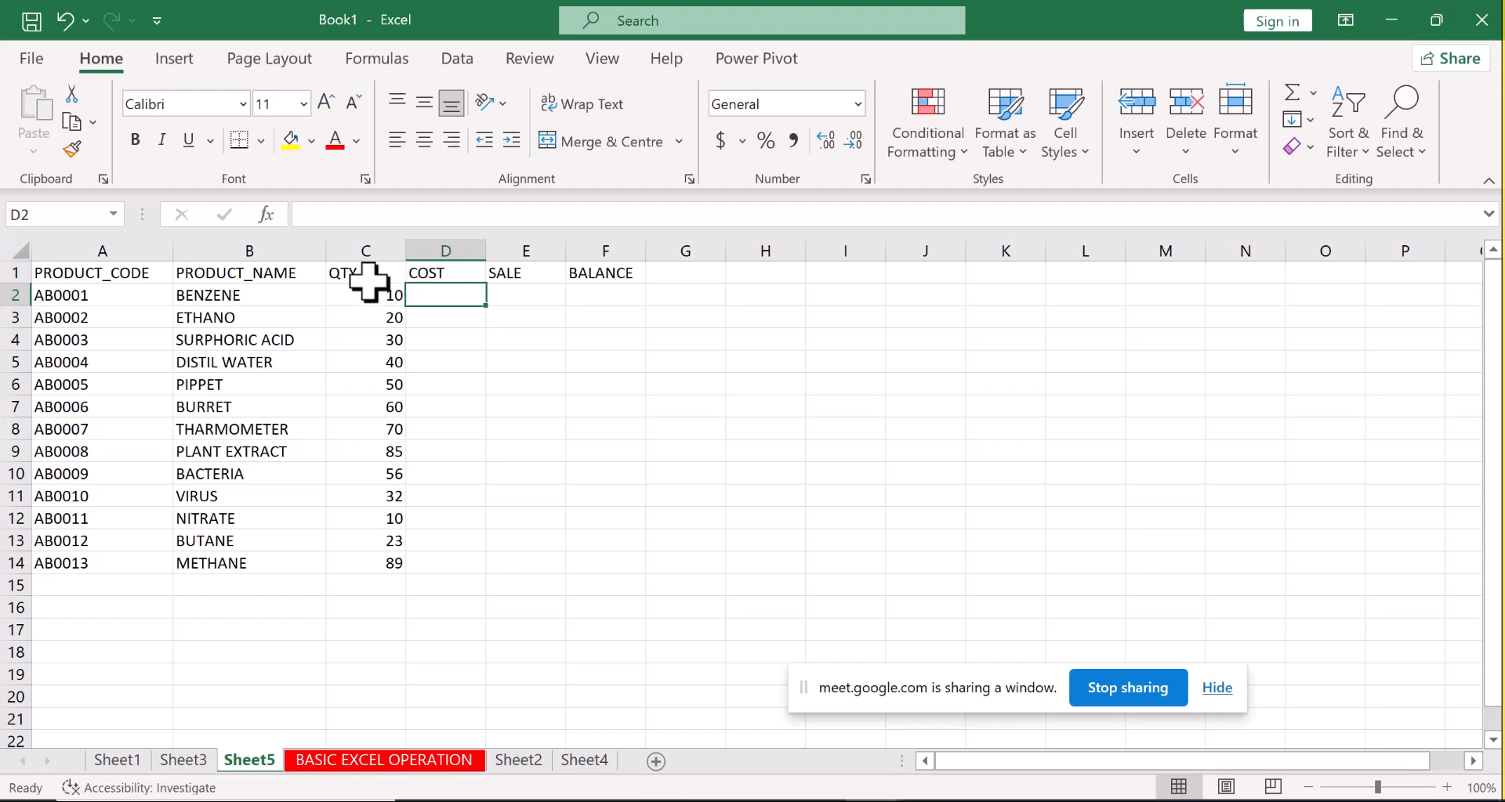
click(453, 276)
double_click(453, 276)
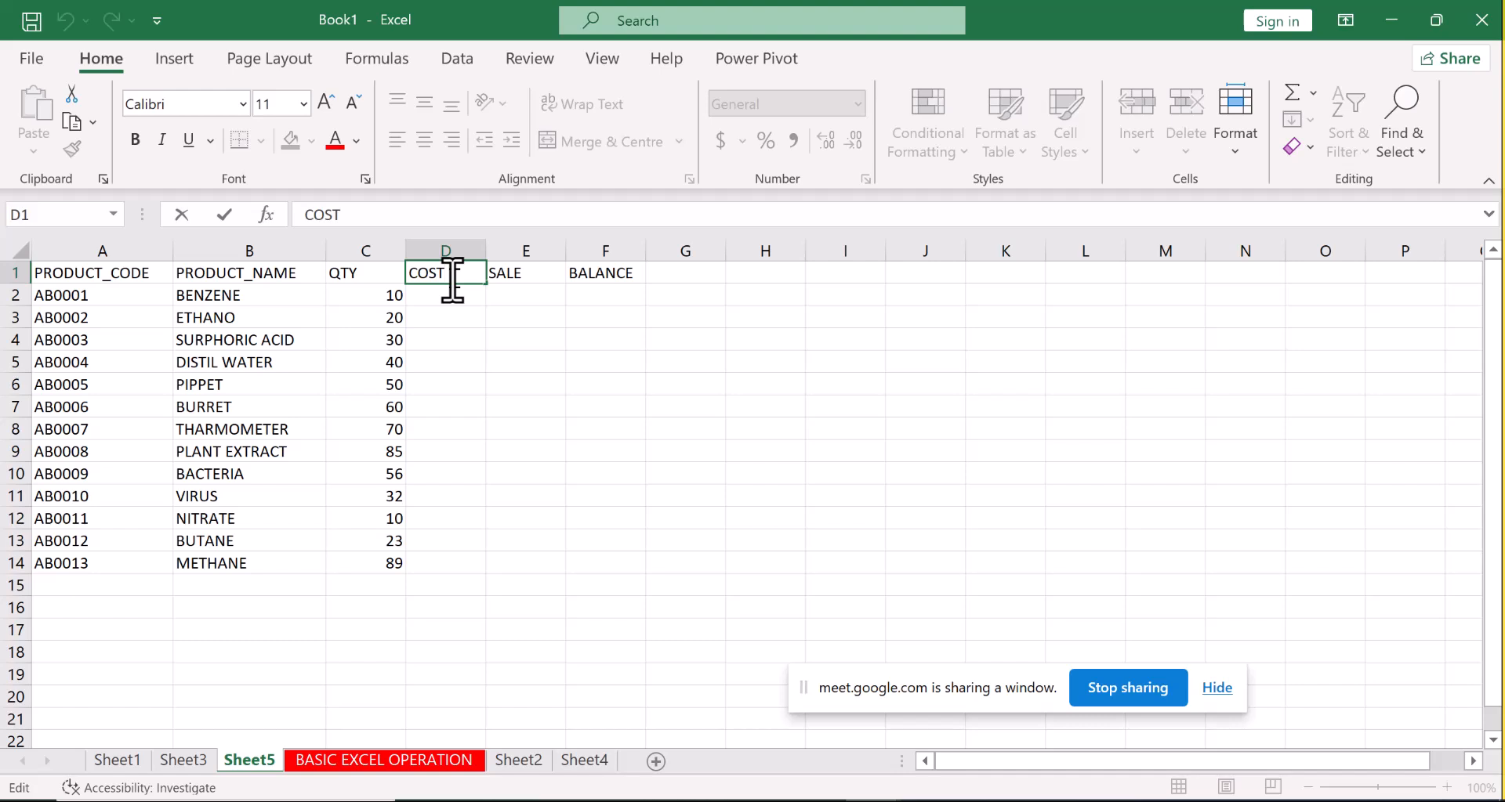
text(/UNIT)
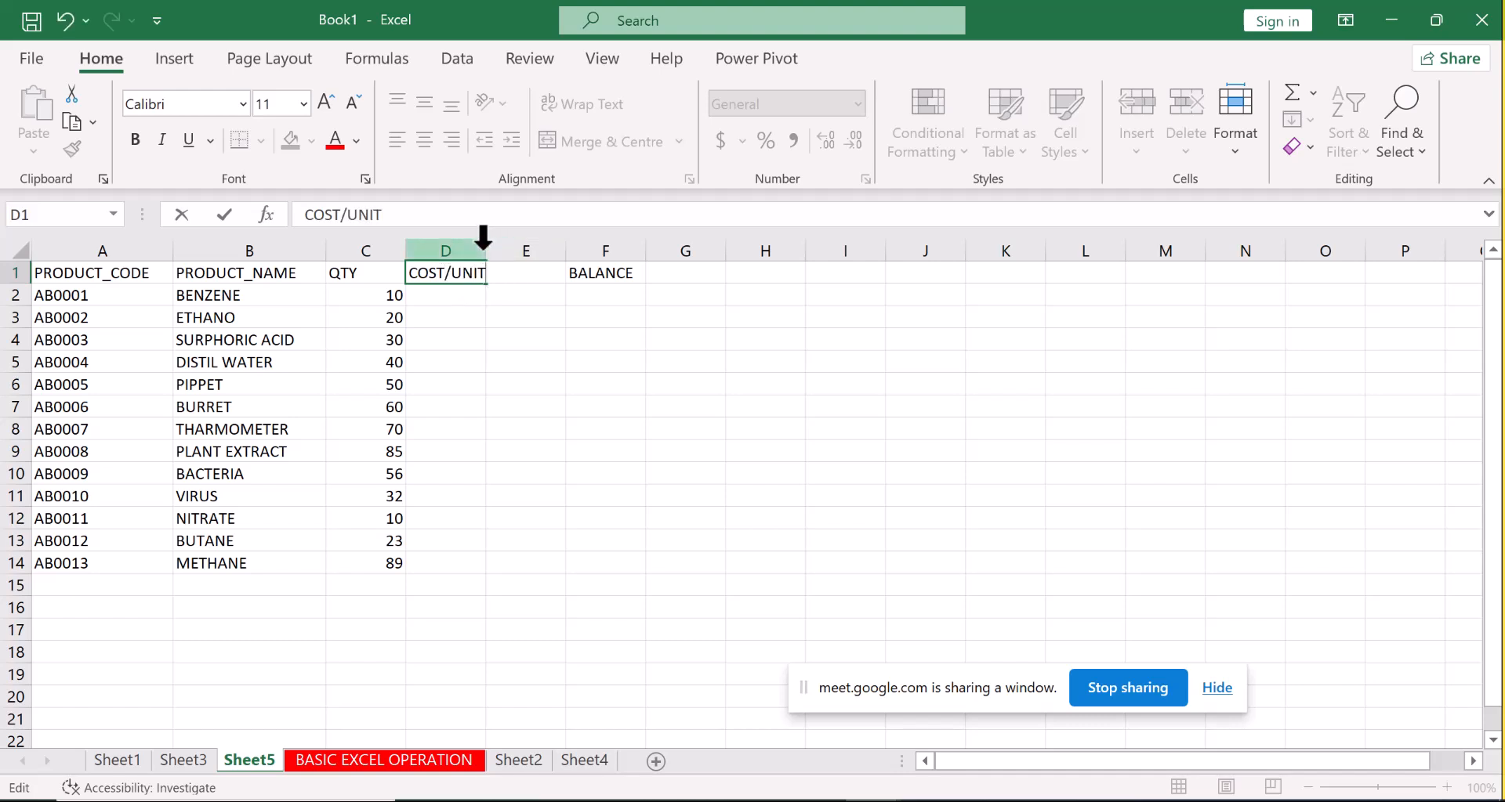
click(481, 248)
drag(489, 248, 538, 243)
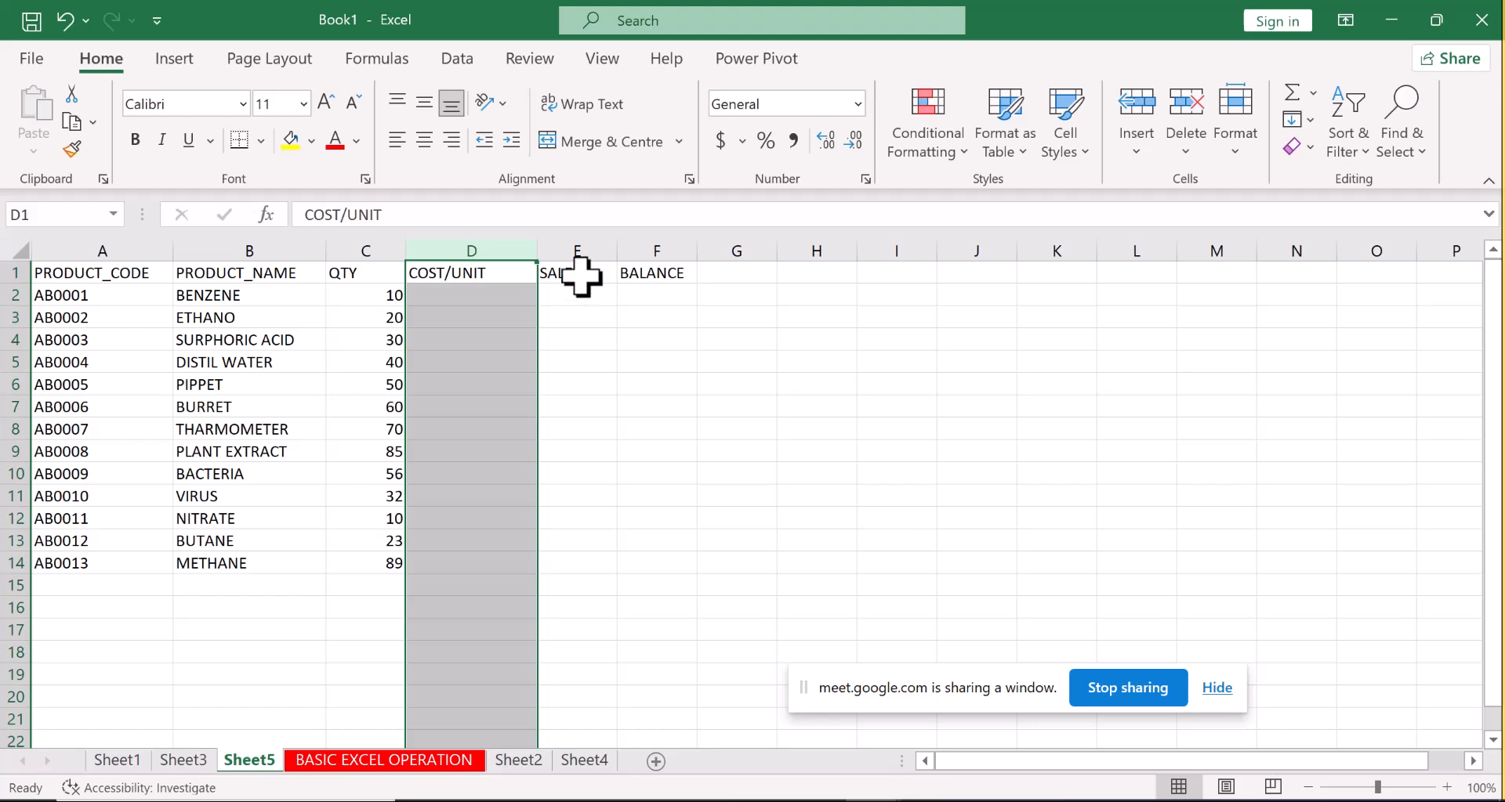
Change the SALE header in E1 to SALE/UNIT.
double_click(580, 274)
text(UNIT)
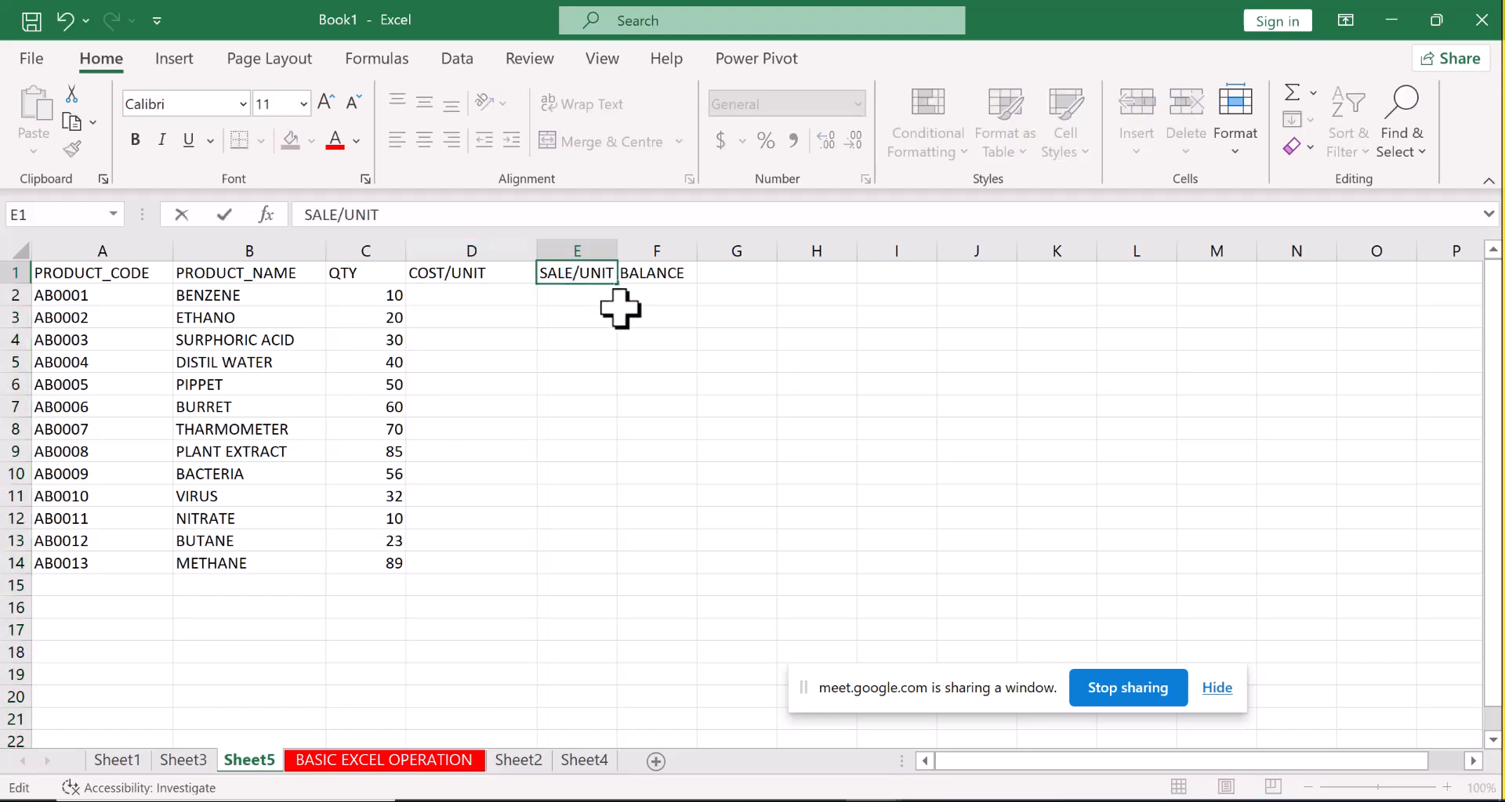
click(580, 368)
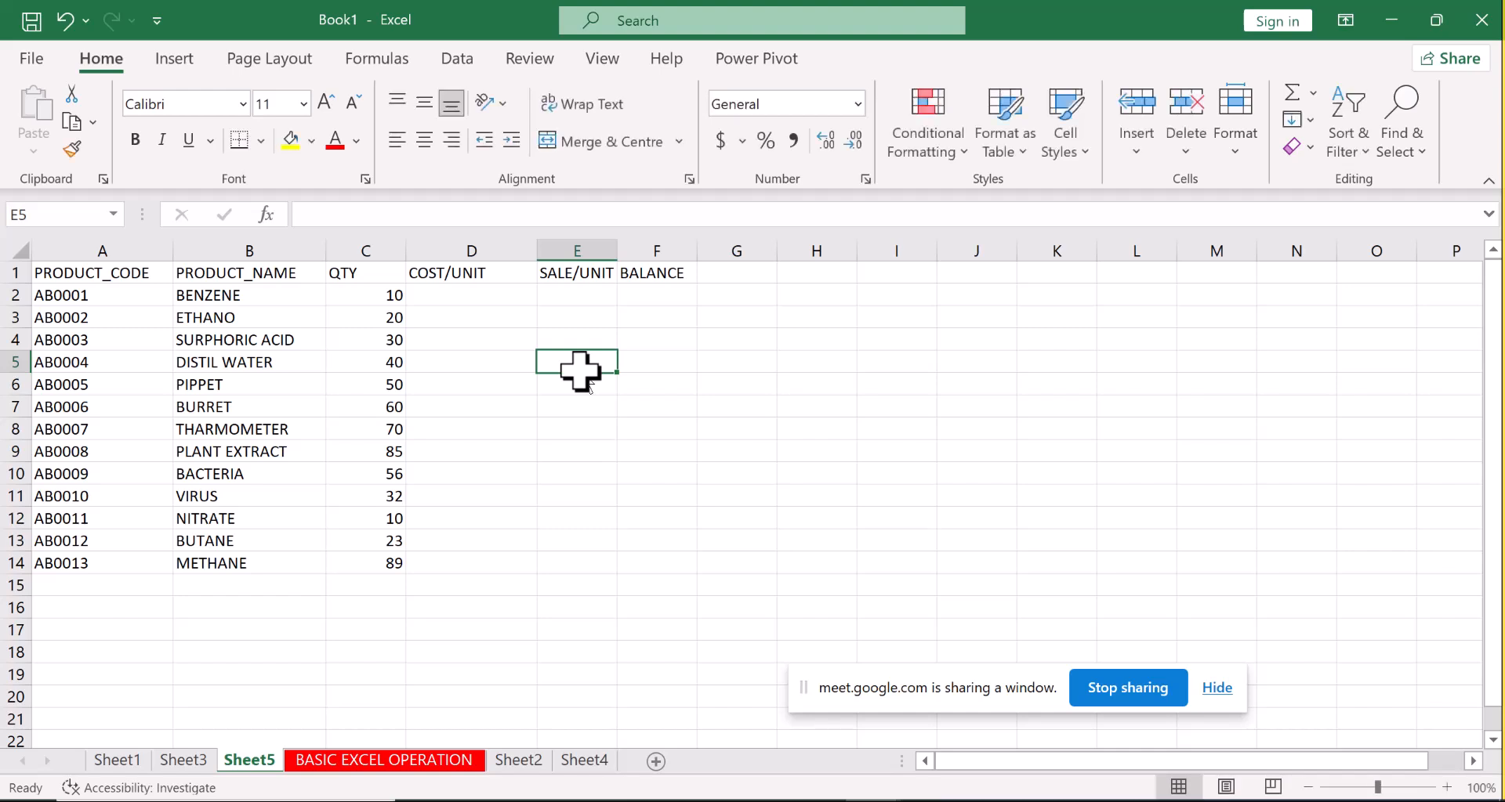
Enter the unit costs 2000, 3000, 5000 and 500 in D2 through D5.
click(467, 296)
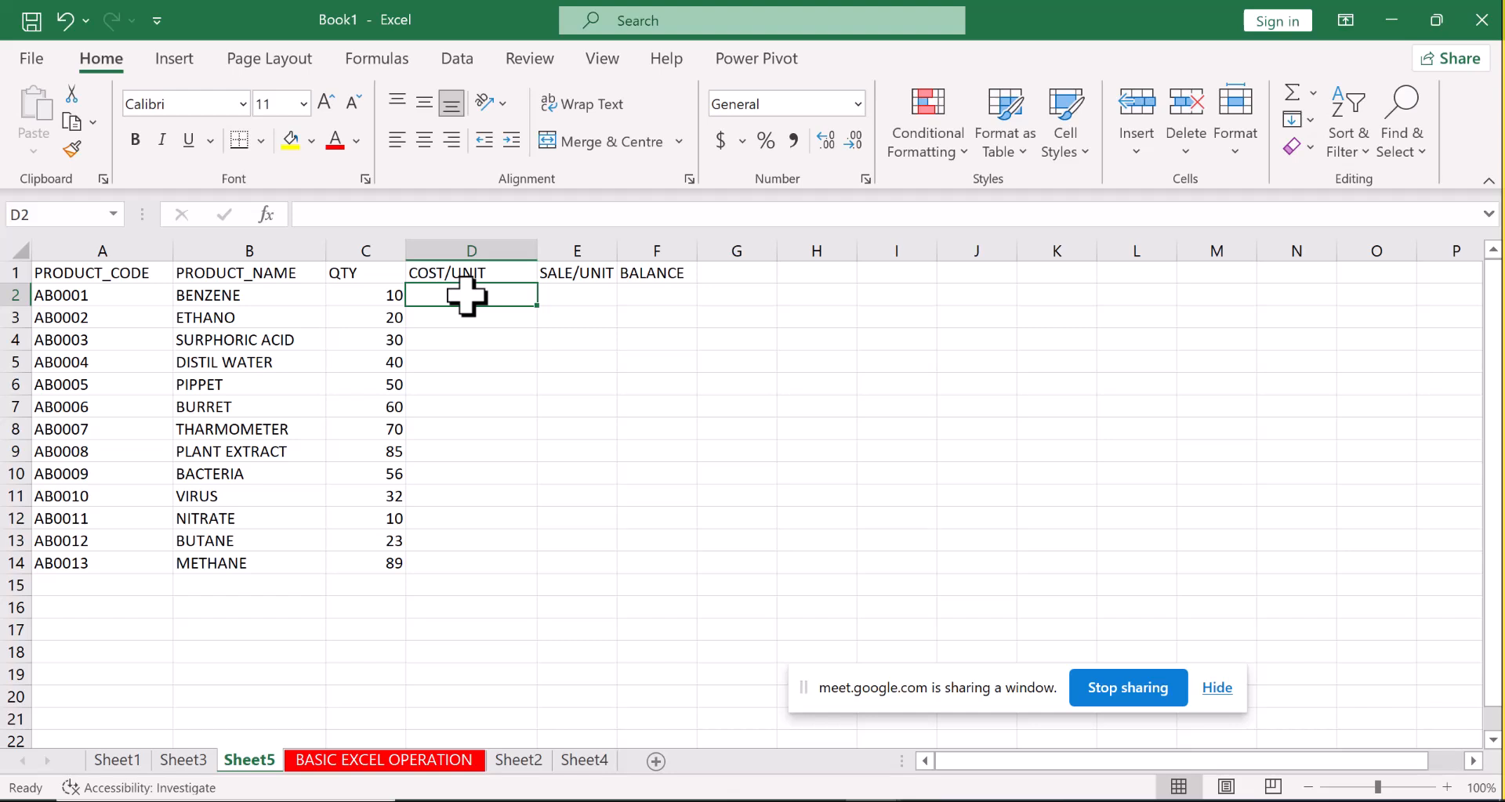
text(2000)
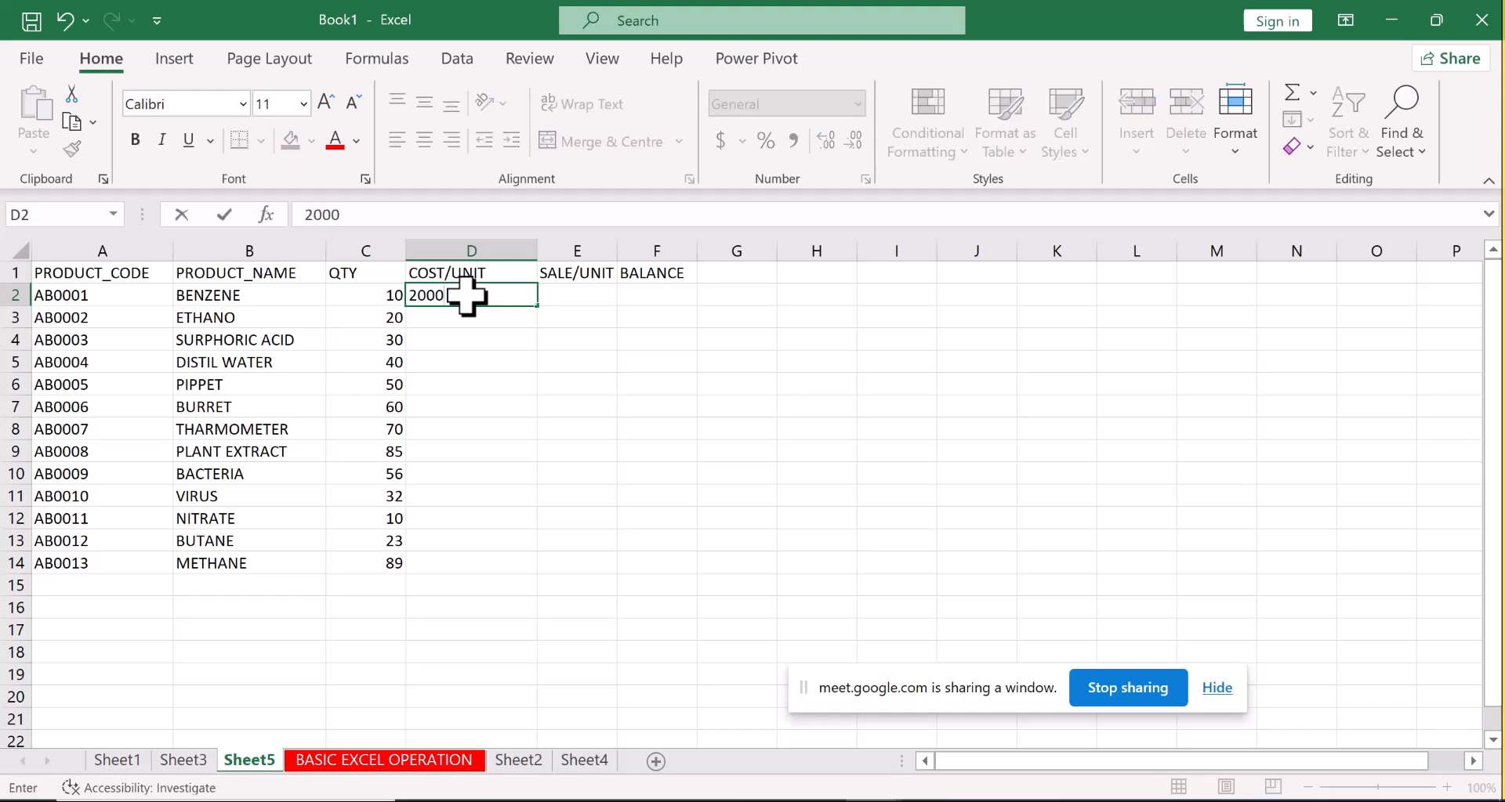
key(Return)
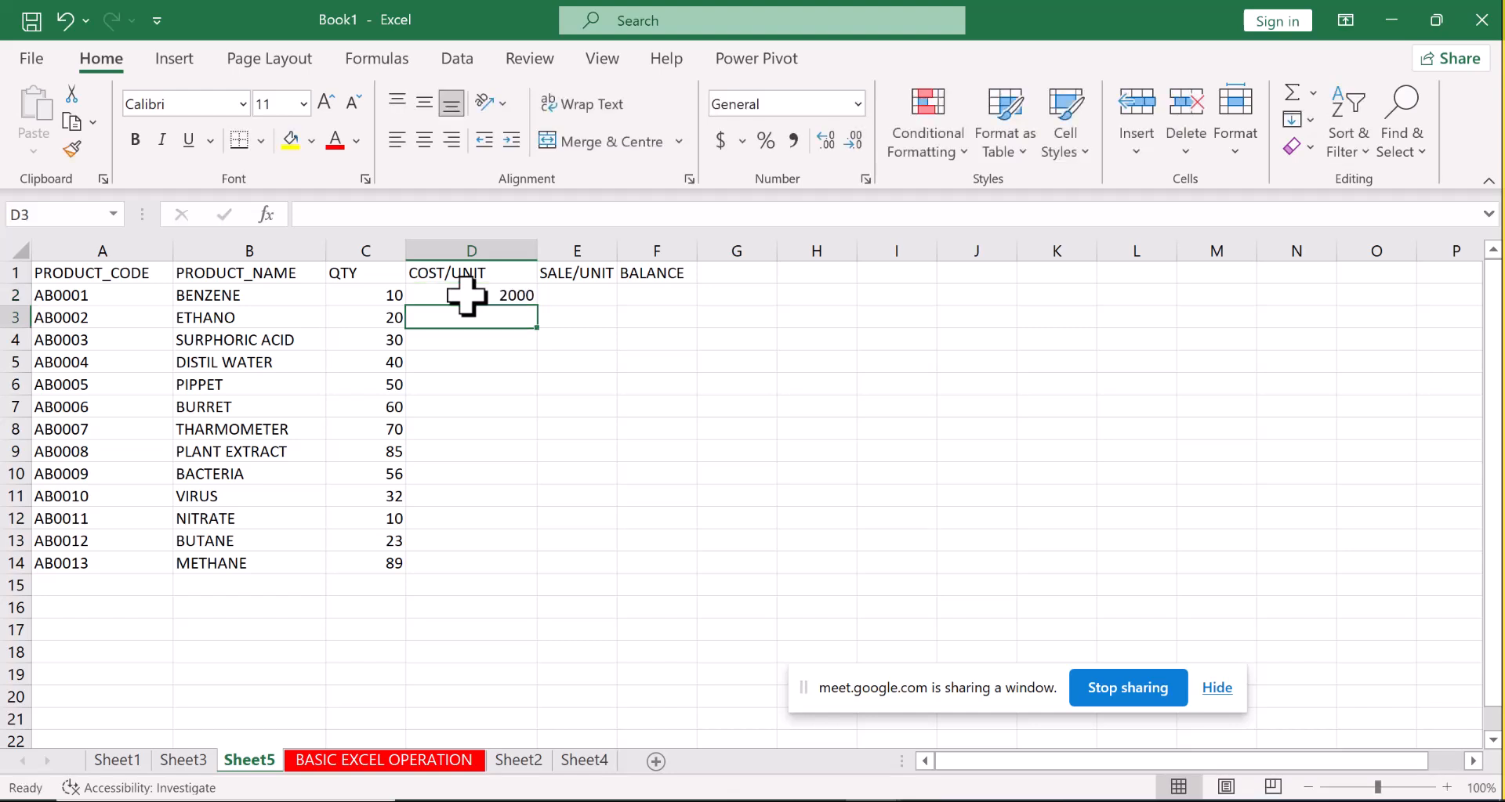
text(3000)
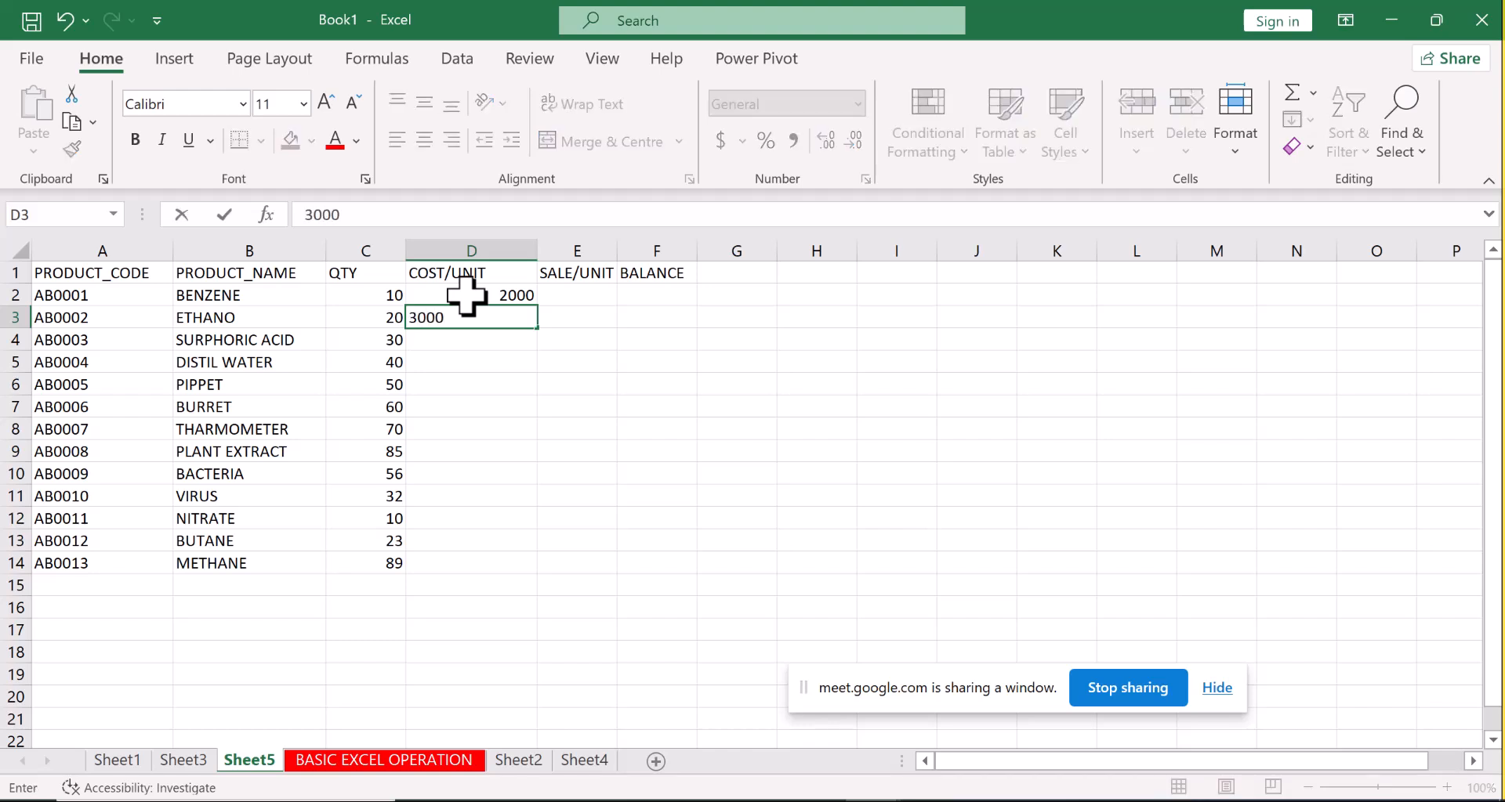
key(Return)
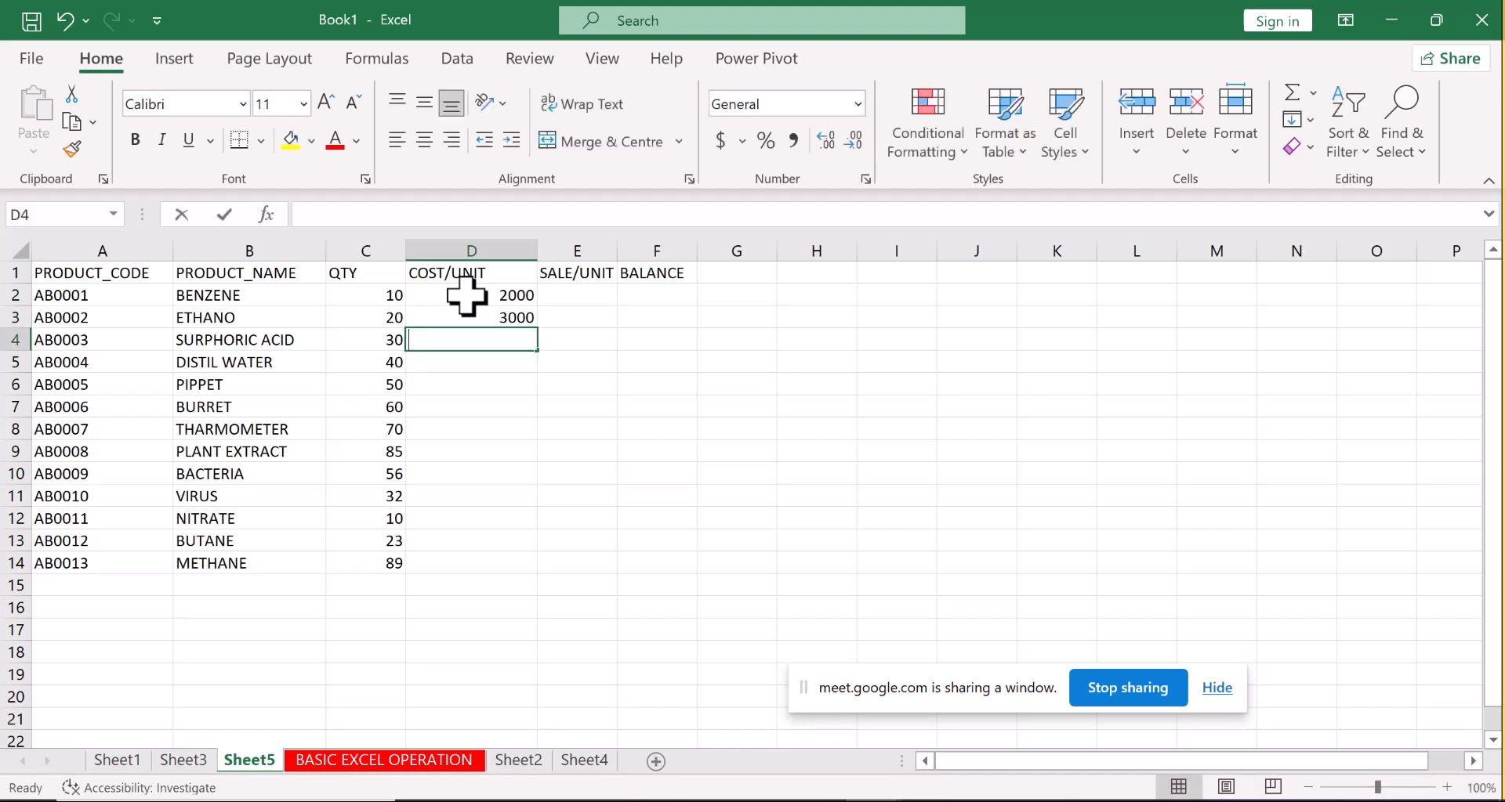
text(5000)
key(Return)
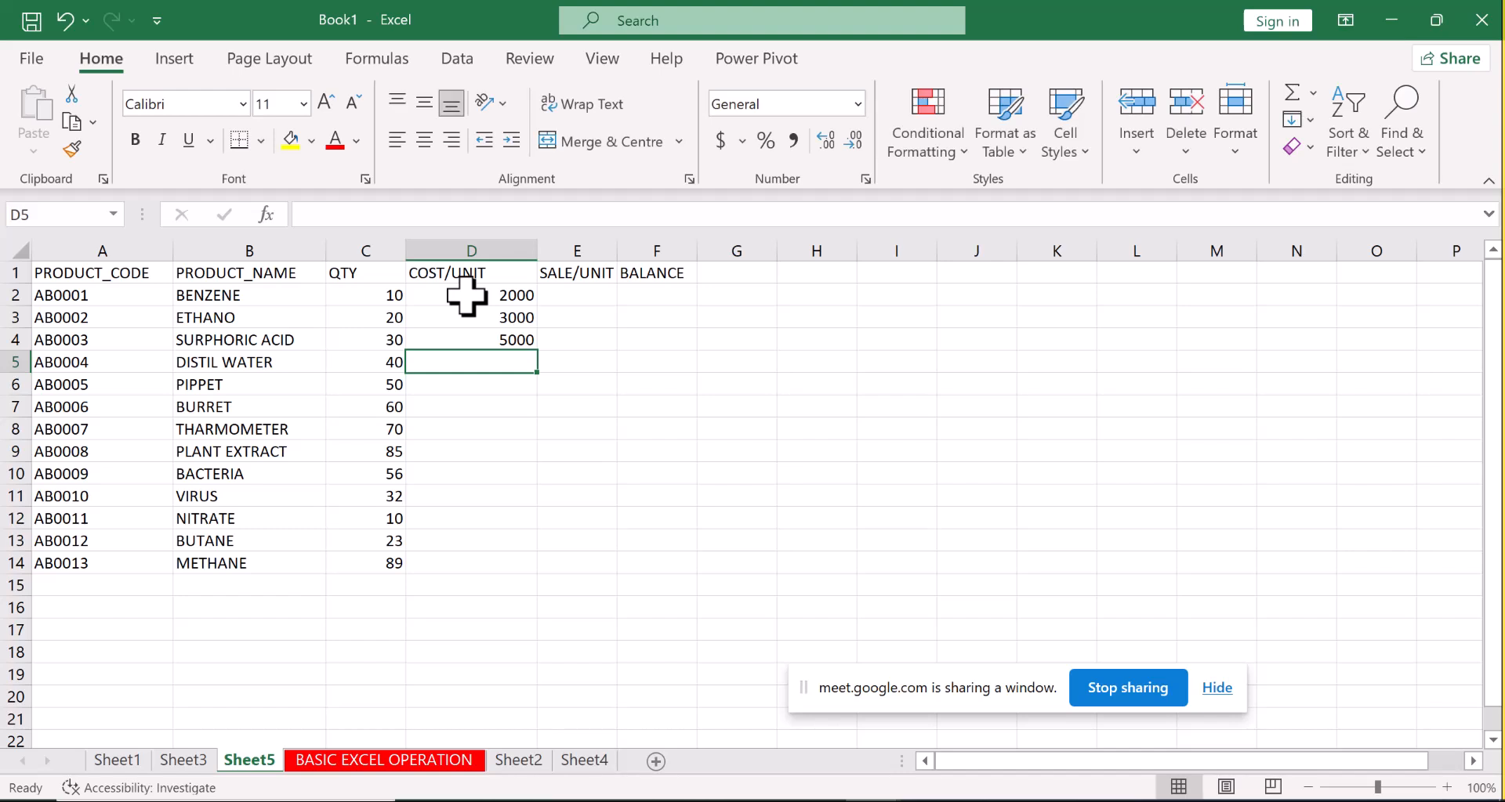
text(500)
key(Return)
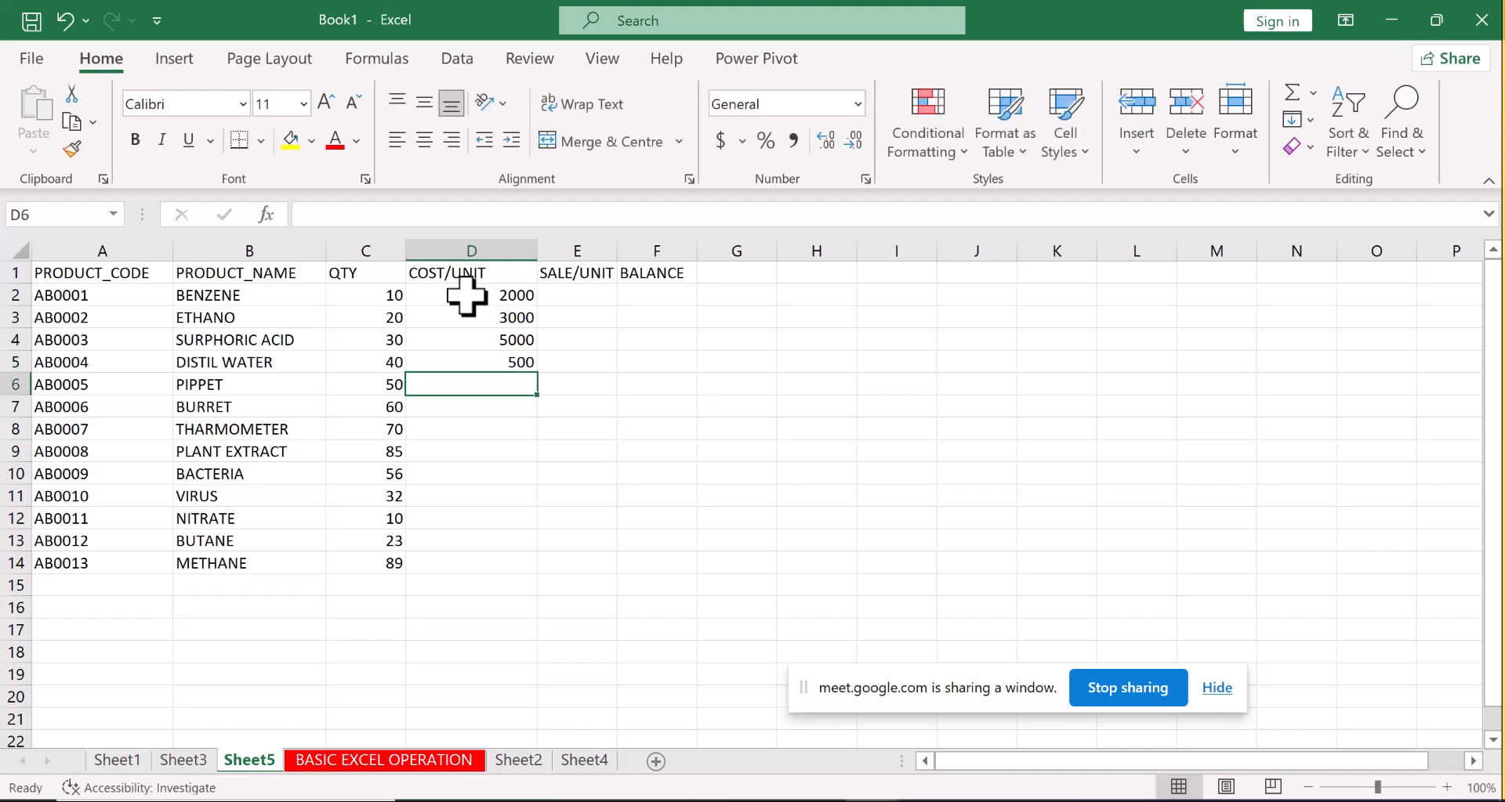
Enter the unit costs 200, 1500 and 1000 in D6 through D8.
text(200)
key(Return)
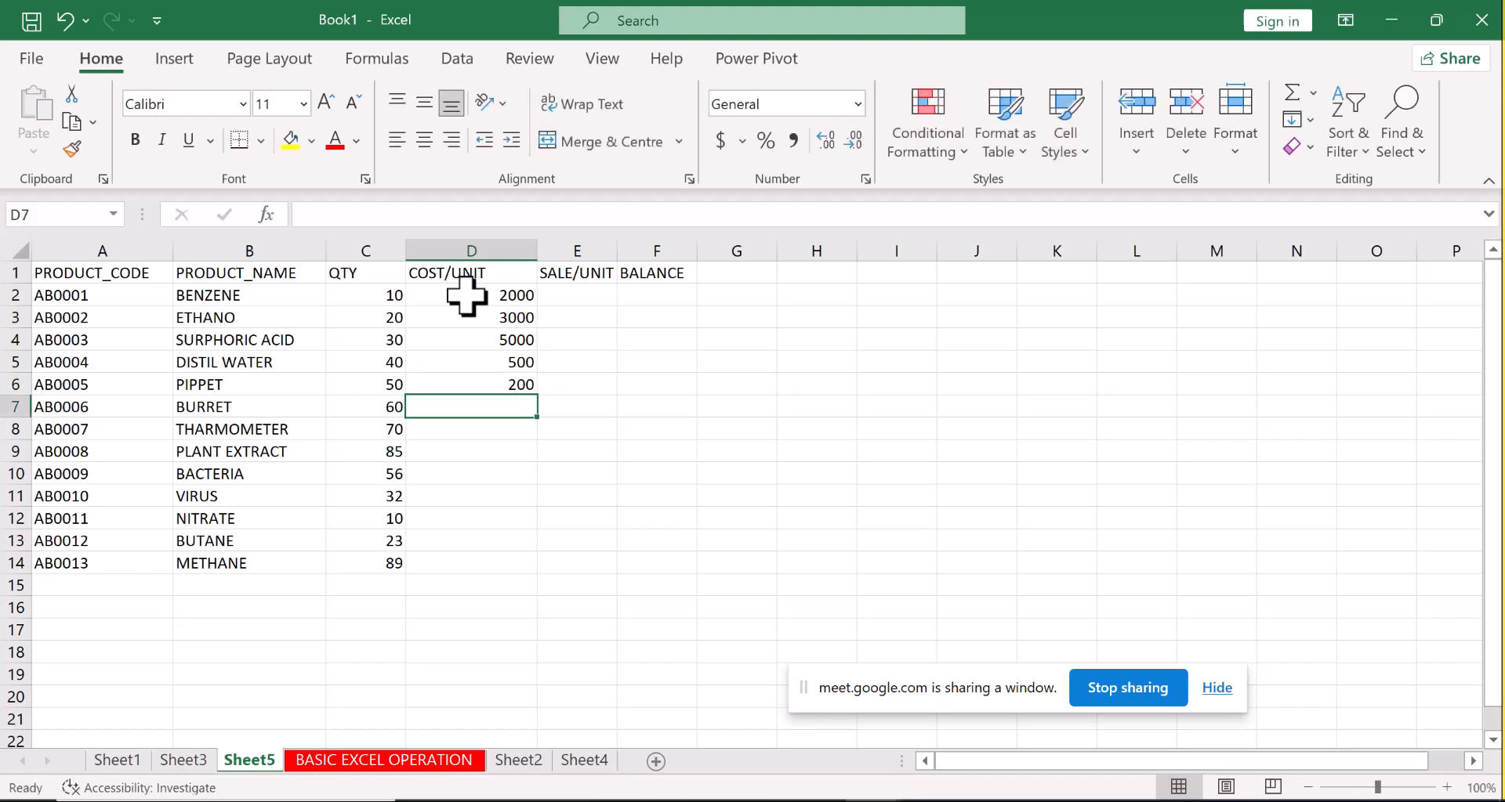
text(1500)
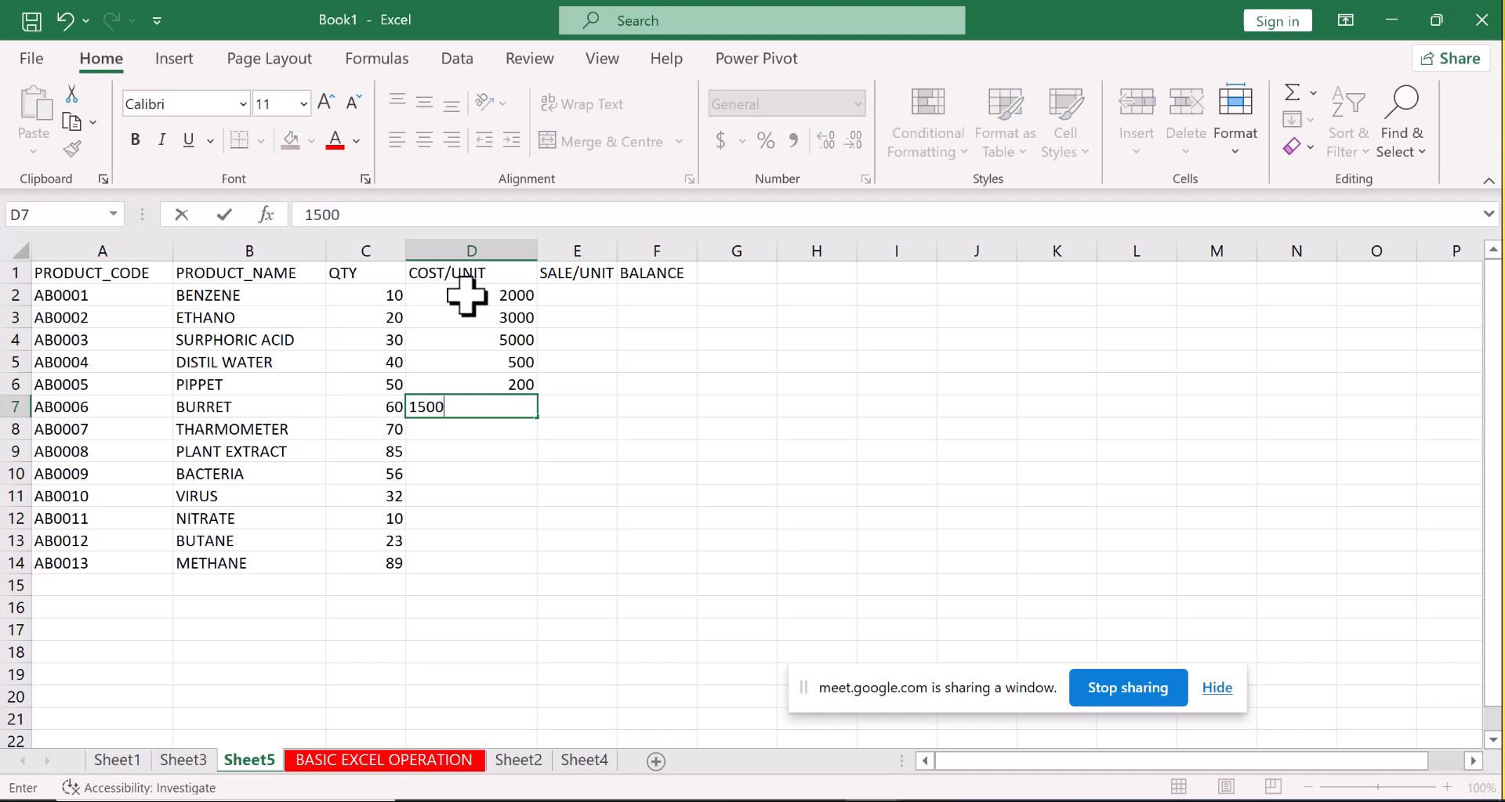
key(Return)
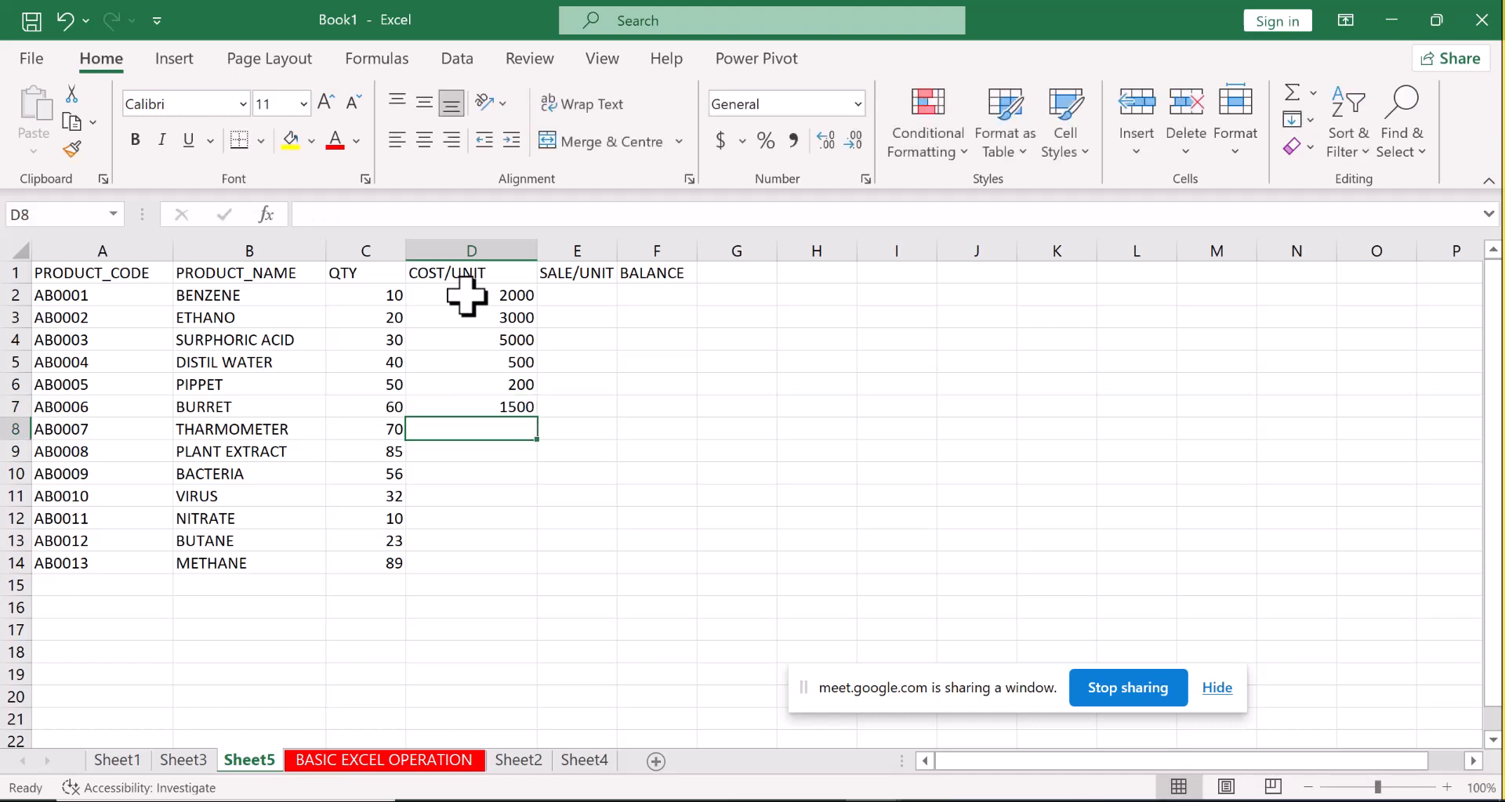
text(1000)
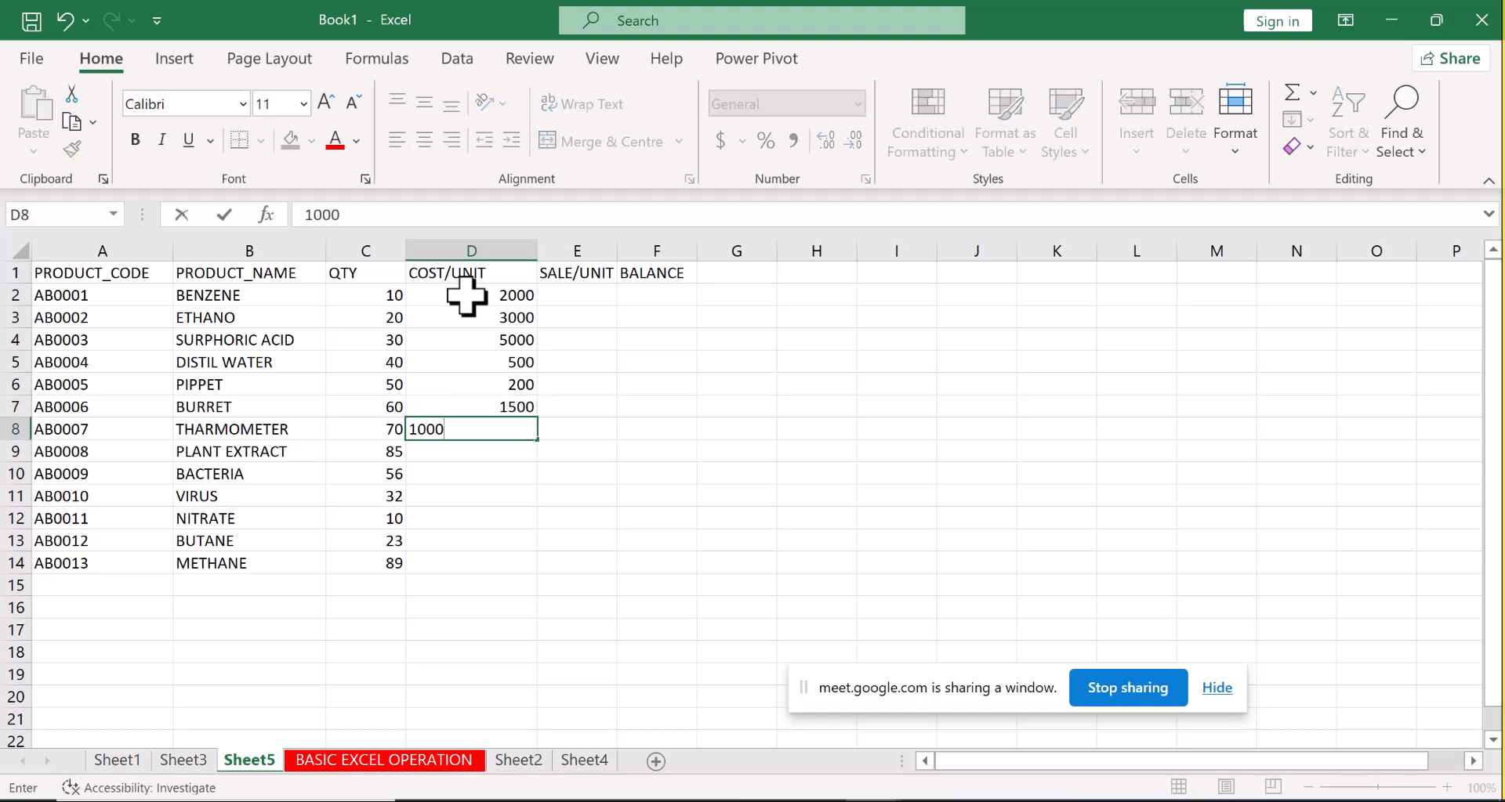
key(Return)
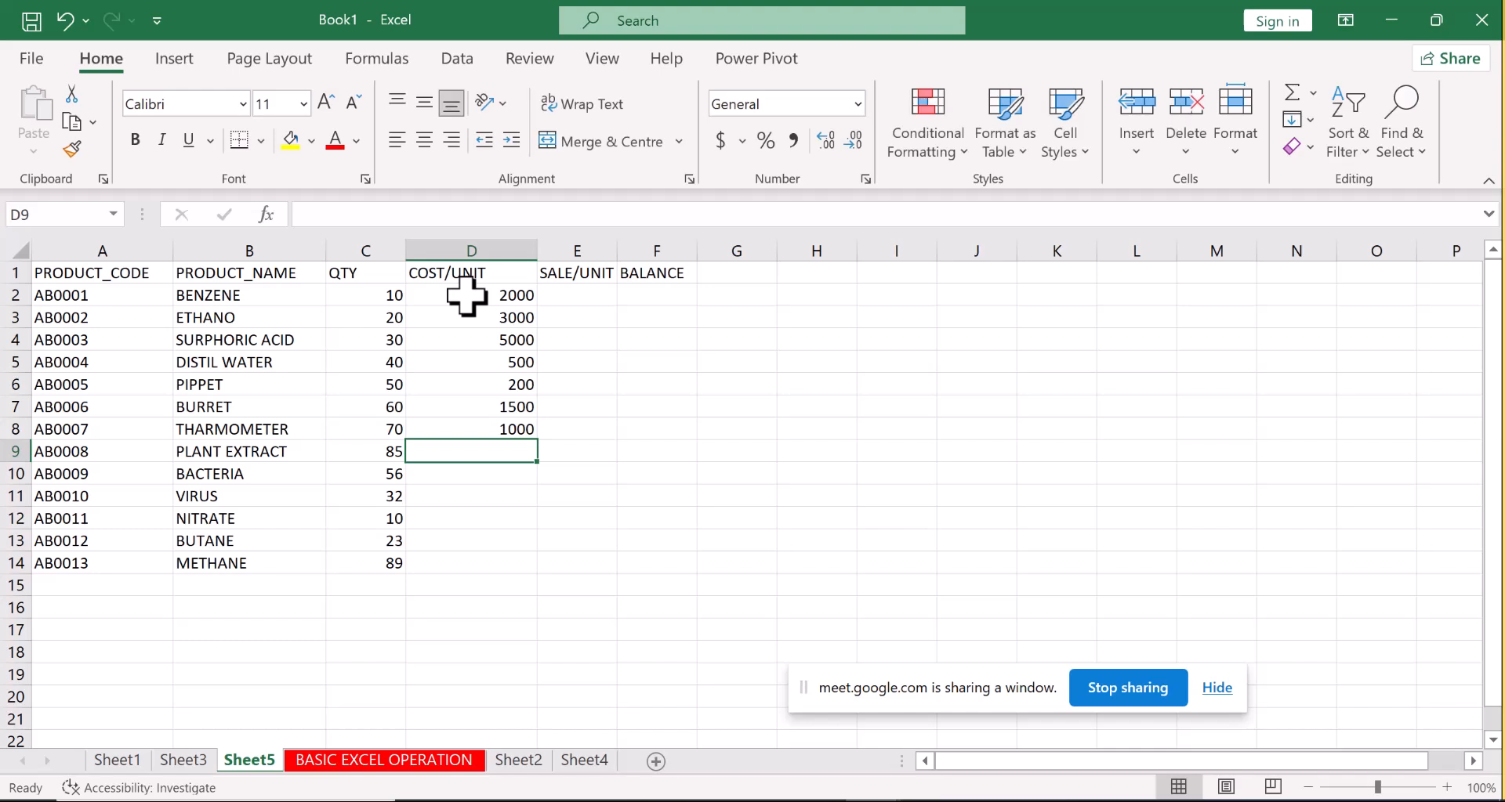
Enter the unit costs 7000 for PLANT EXTRACT in D9 and 4500 for BACTERIA in D10.
text(5000)
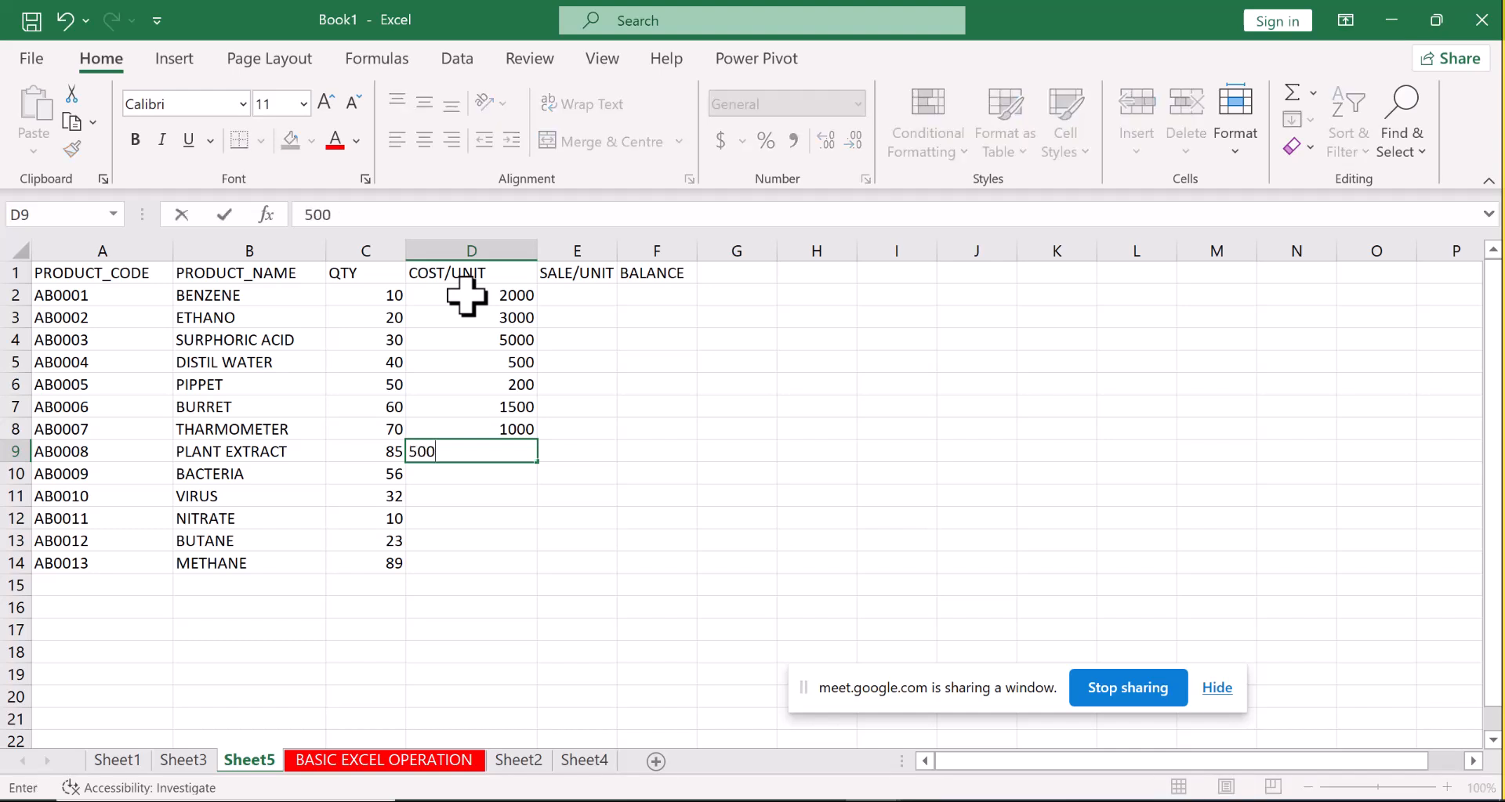
key(BackSpace)
key(BackSpace)
key(BackSpace)
key(BackSpace)
text(7000)
key(Return)
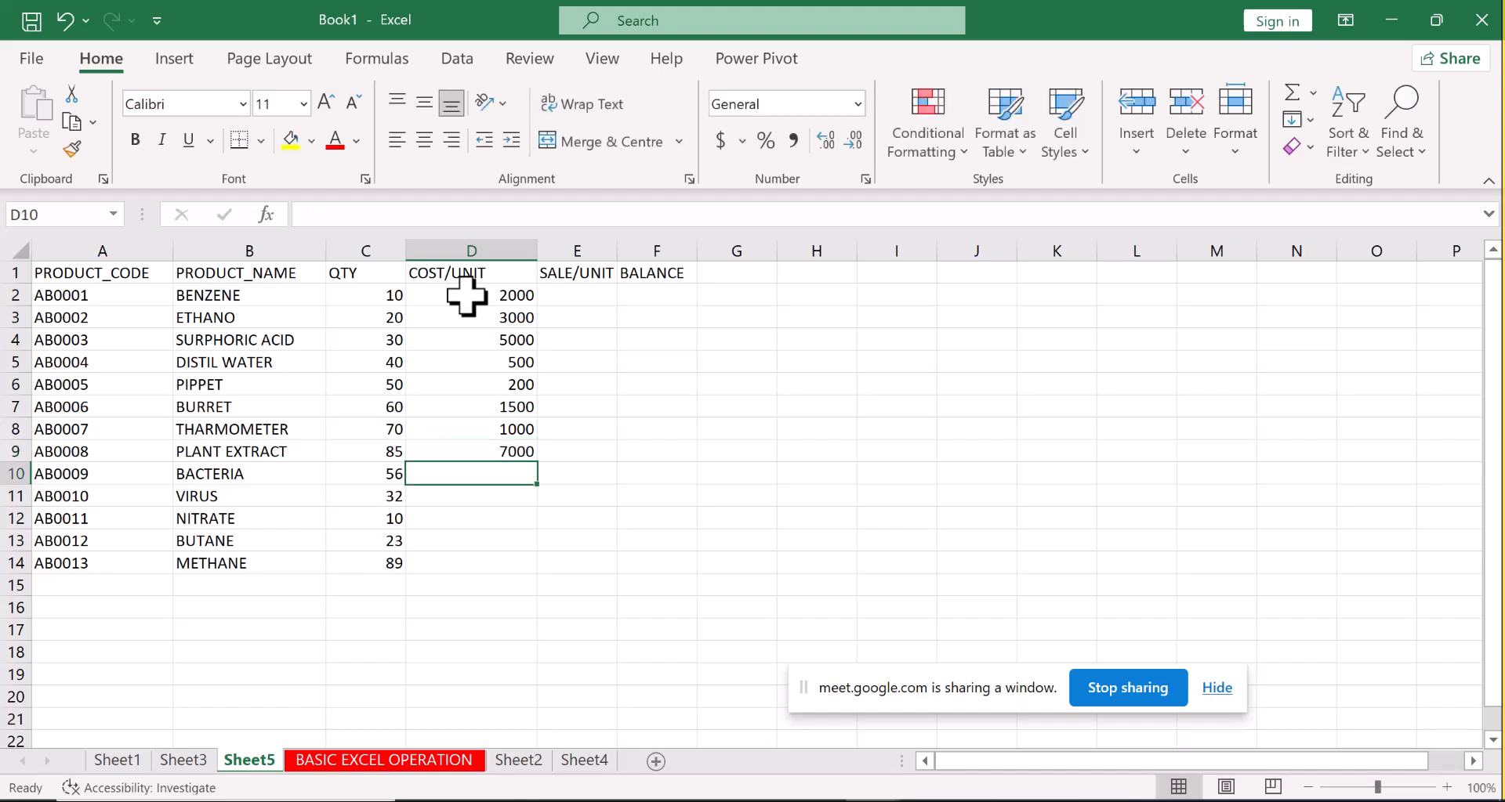
text(4500)
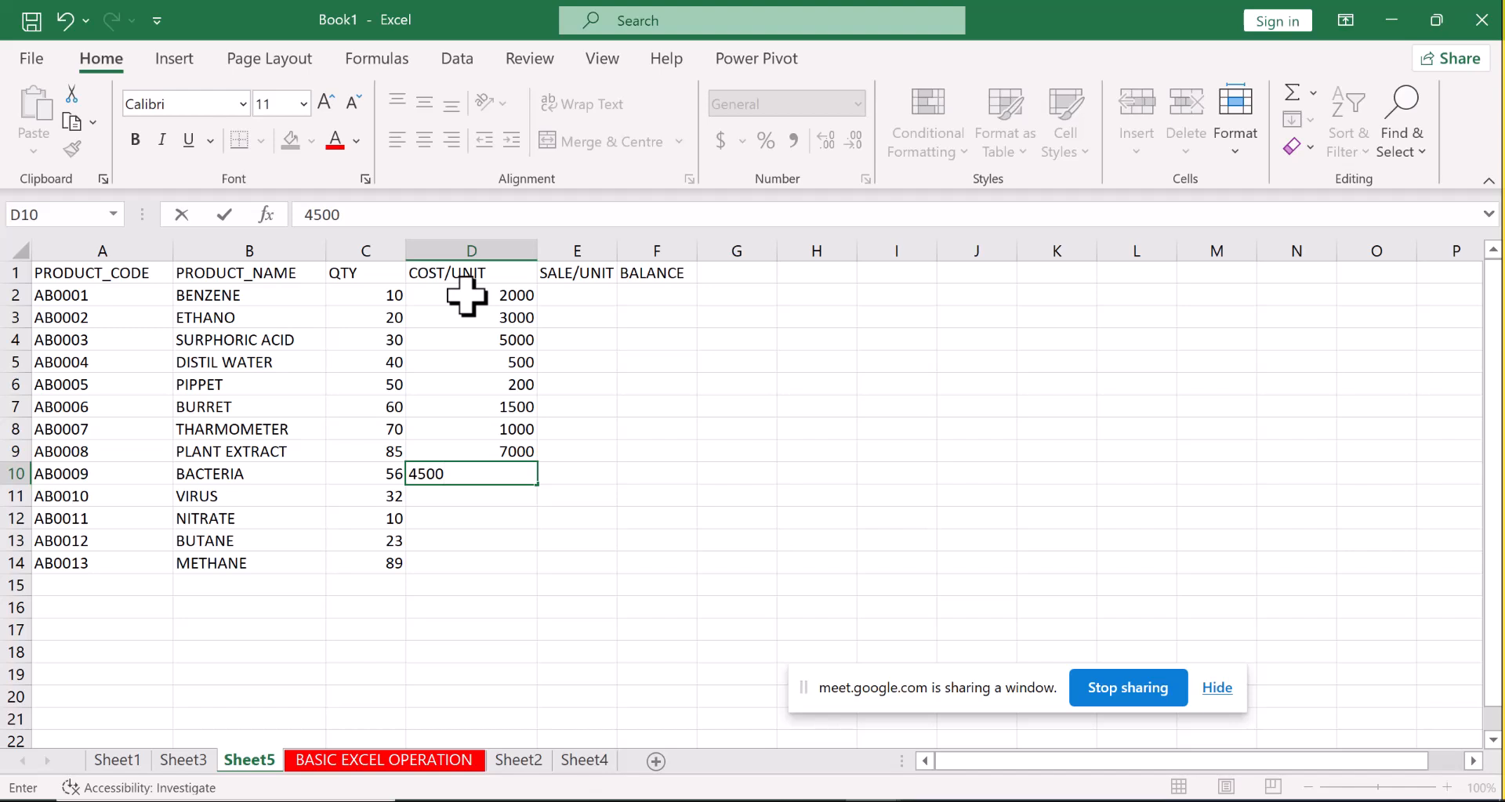
key(Return)
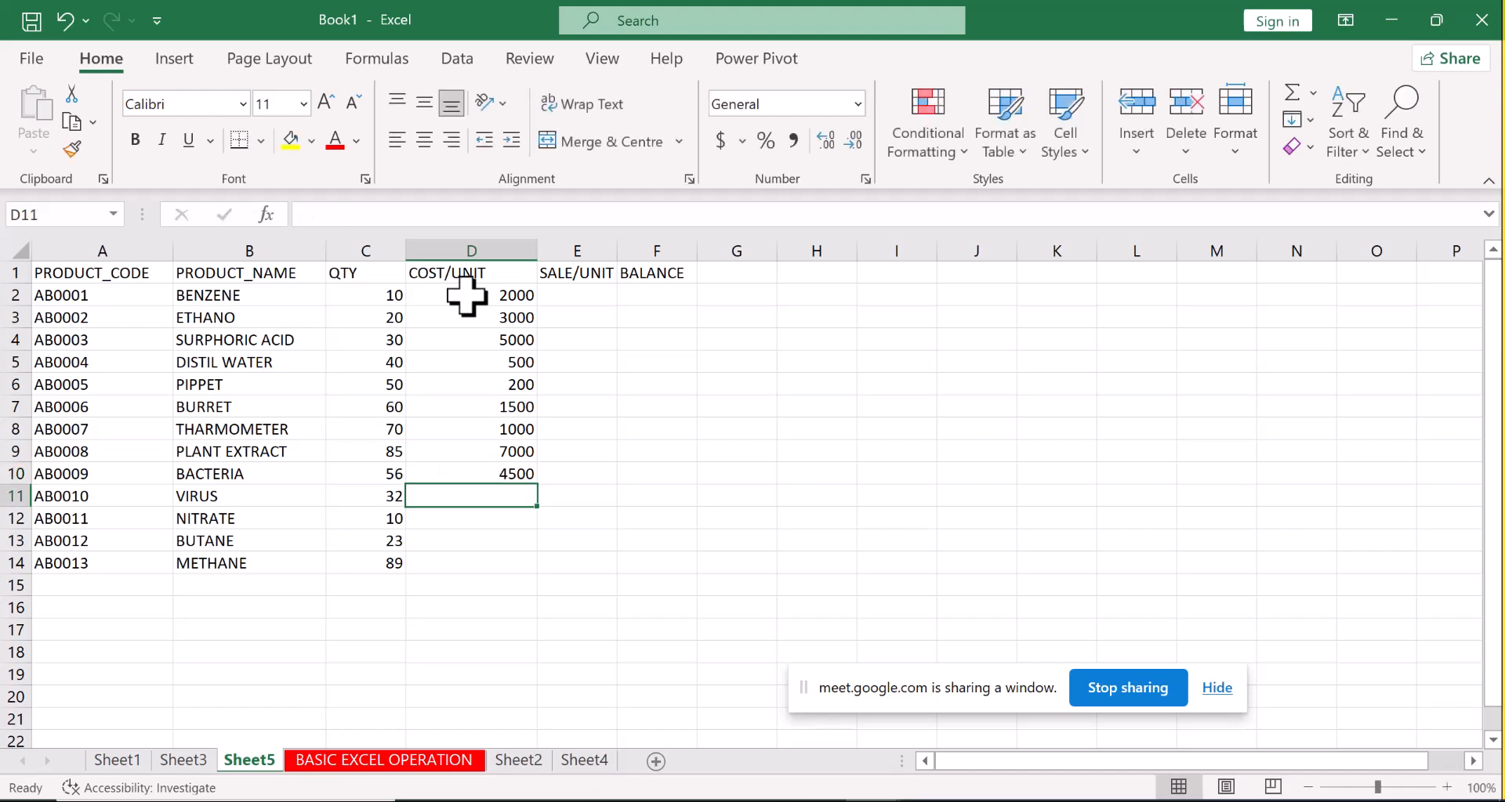
Enter the unit costs 100000, 3500, 2500 and 1500 in D11 through D14.
text(100000)
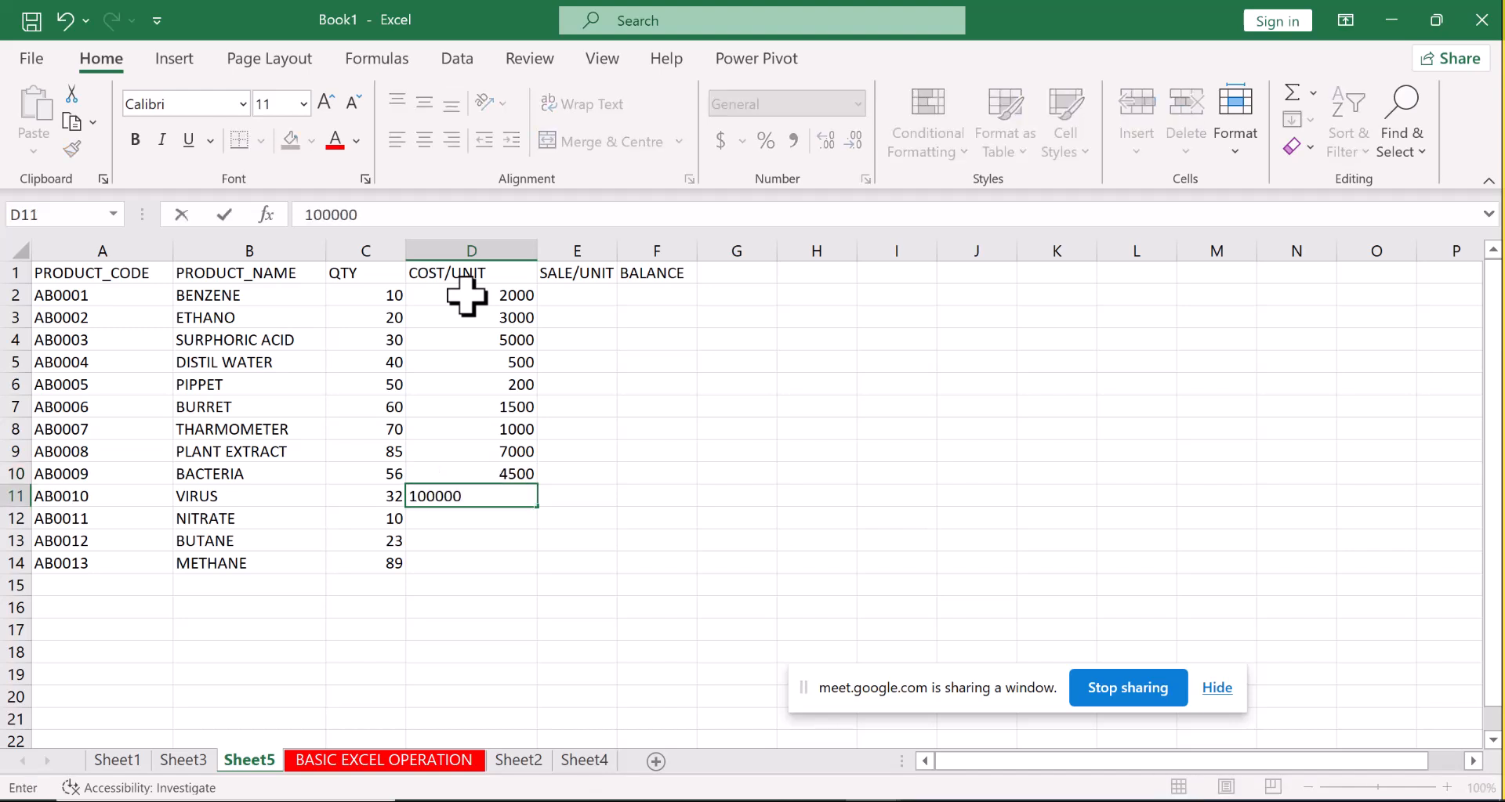
key(Return)
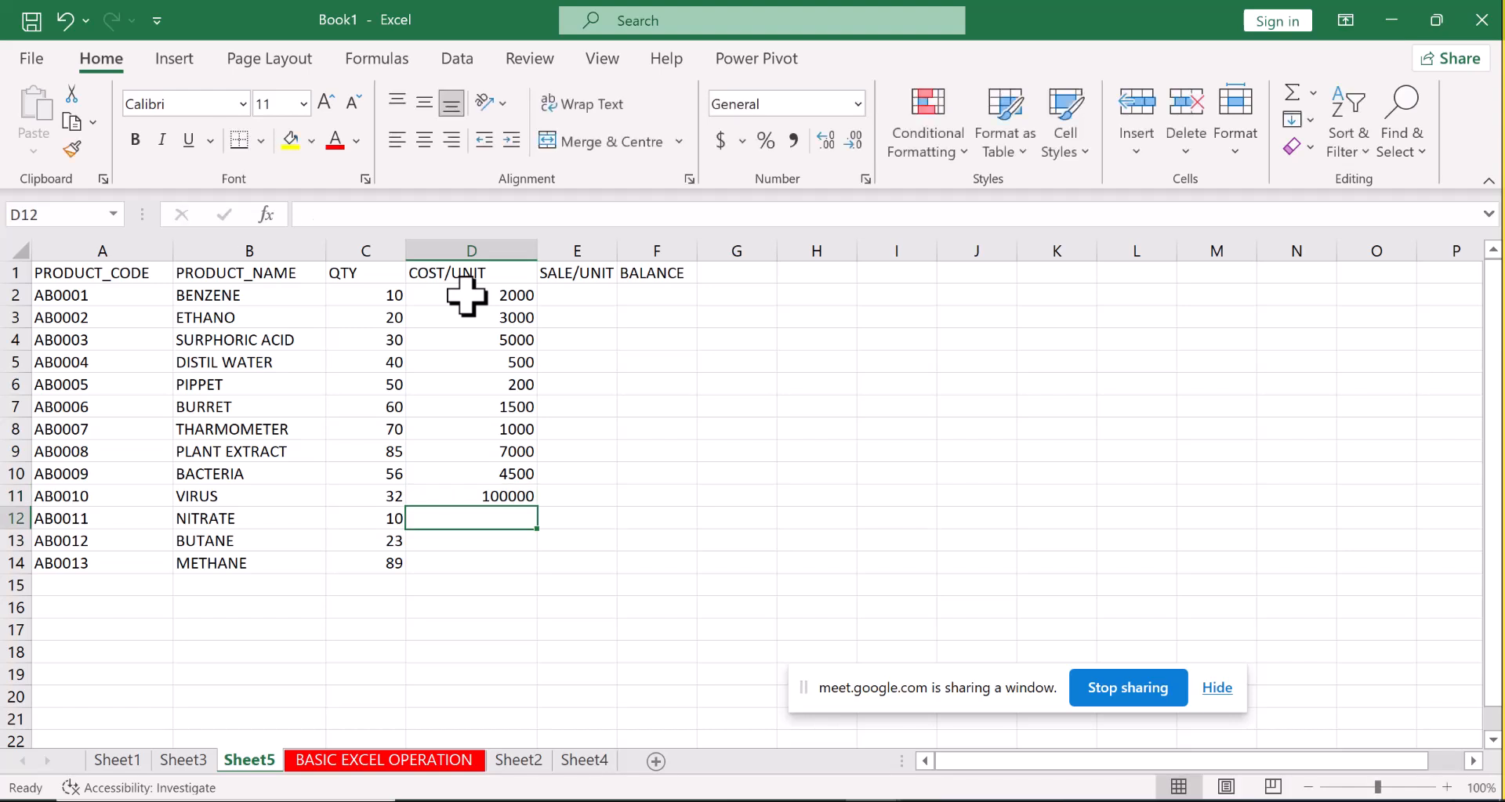
text(3500)
key(Return)
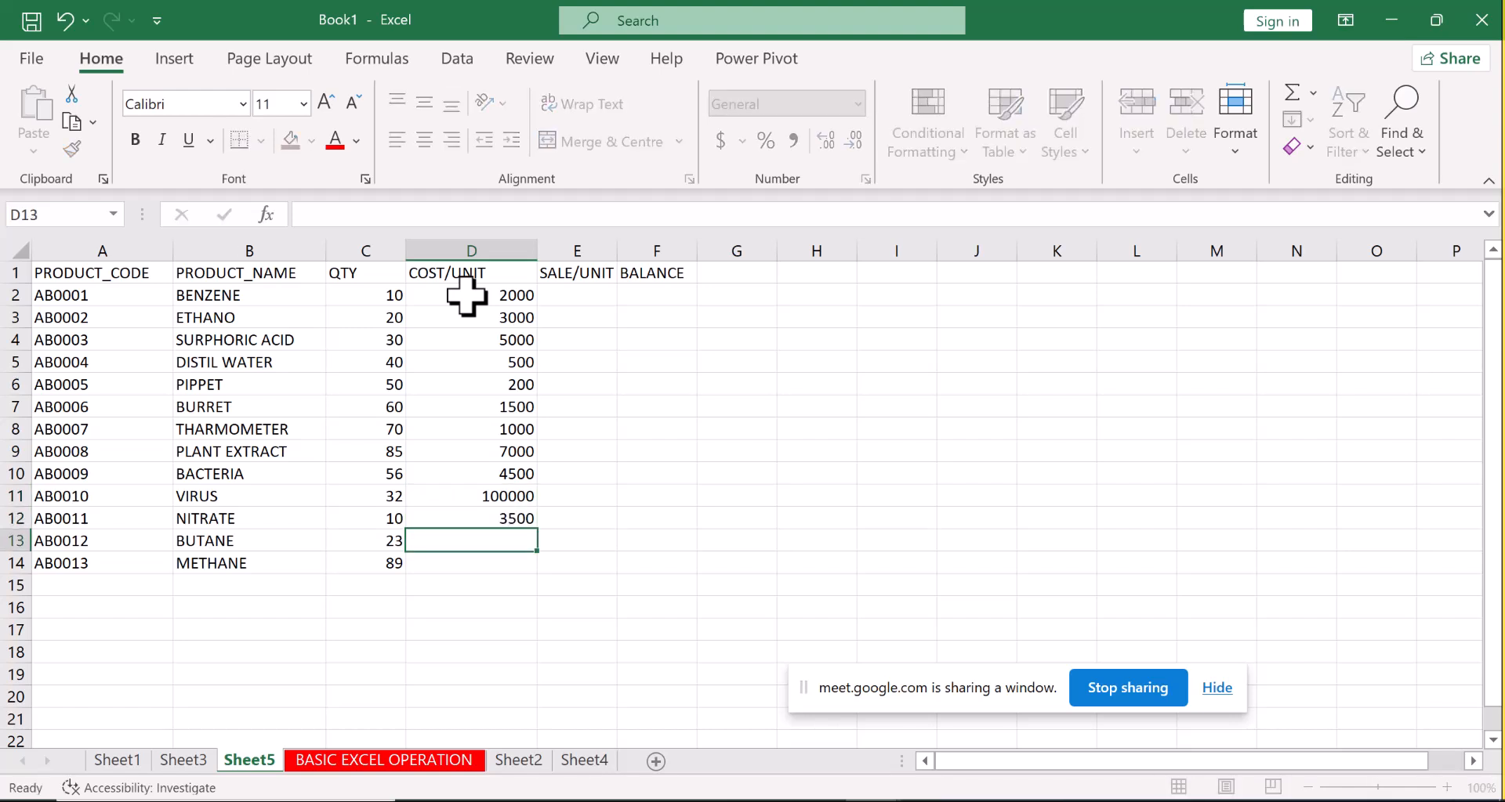
text(2500)
key(Return)
text(1500)
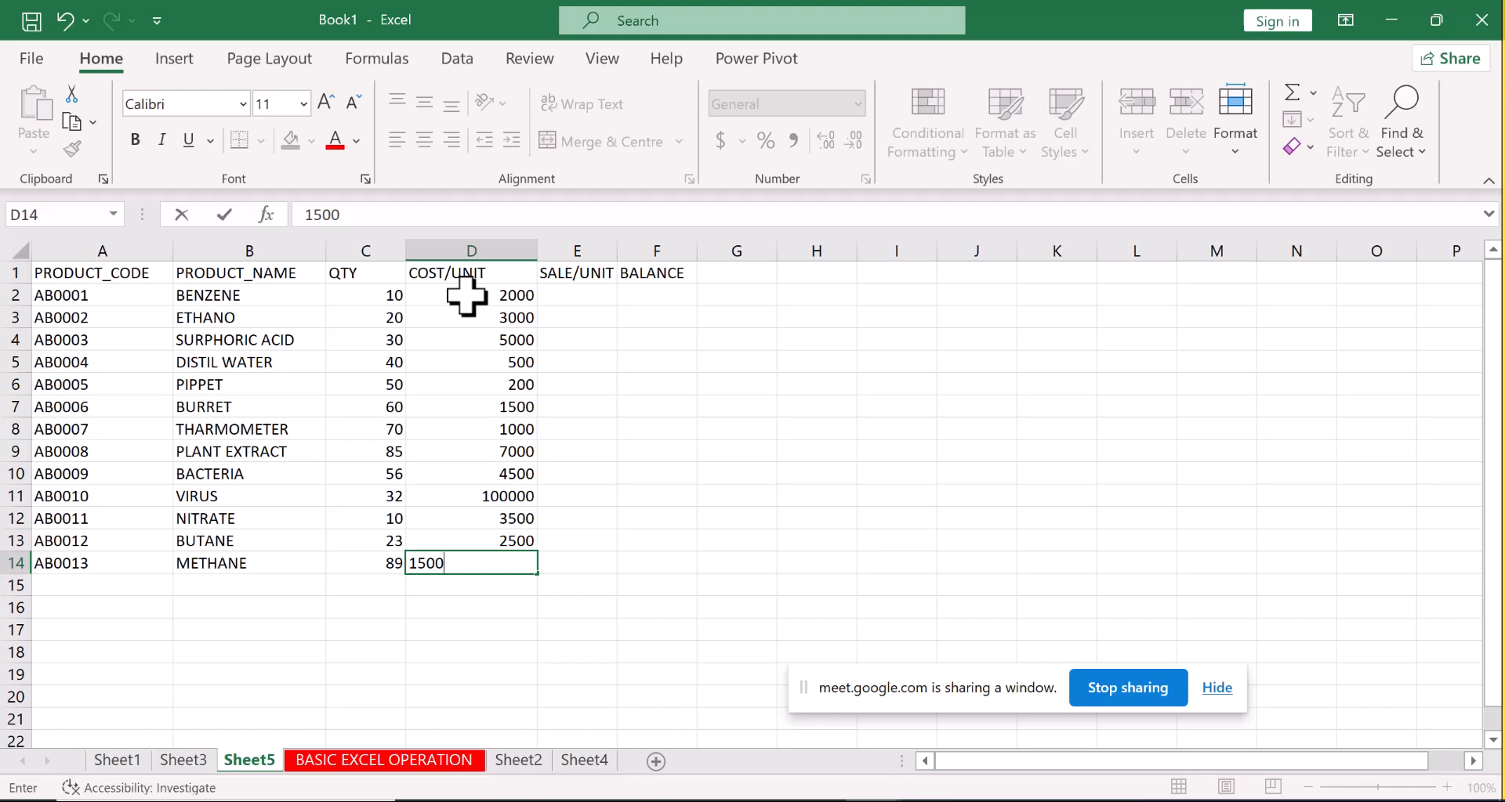
click(567, 620)
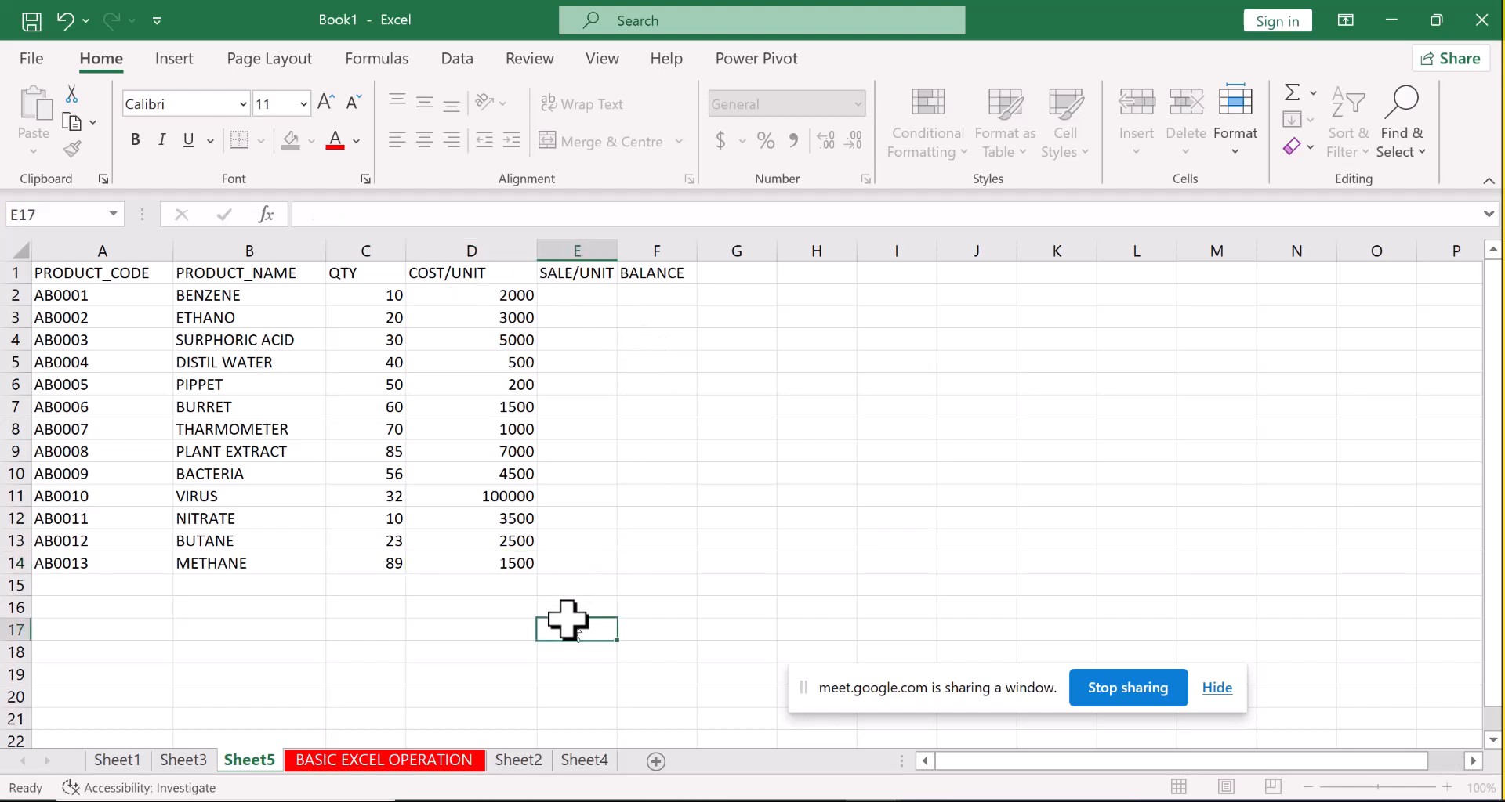
Enter the unit sale prices 2600, 3100 and 5100 in E2 through E4.
click(572, 296)
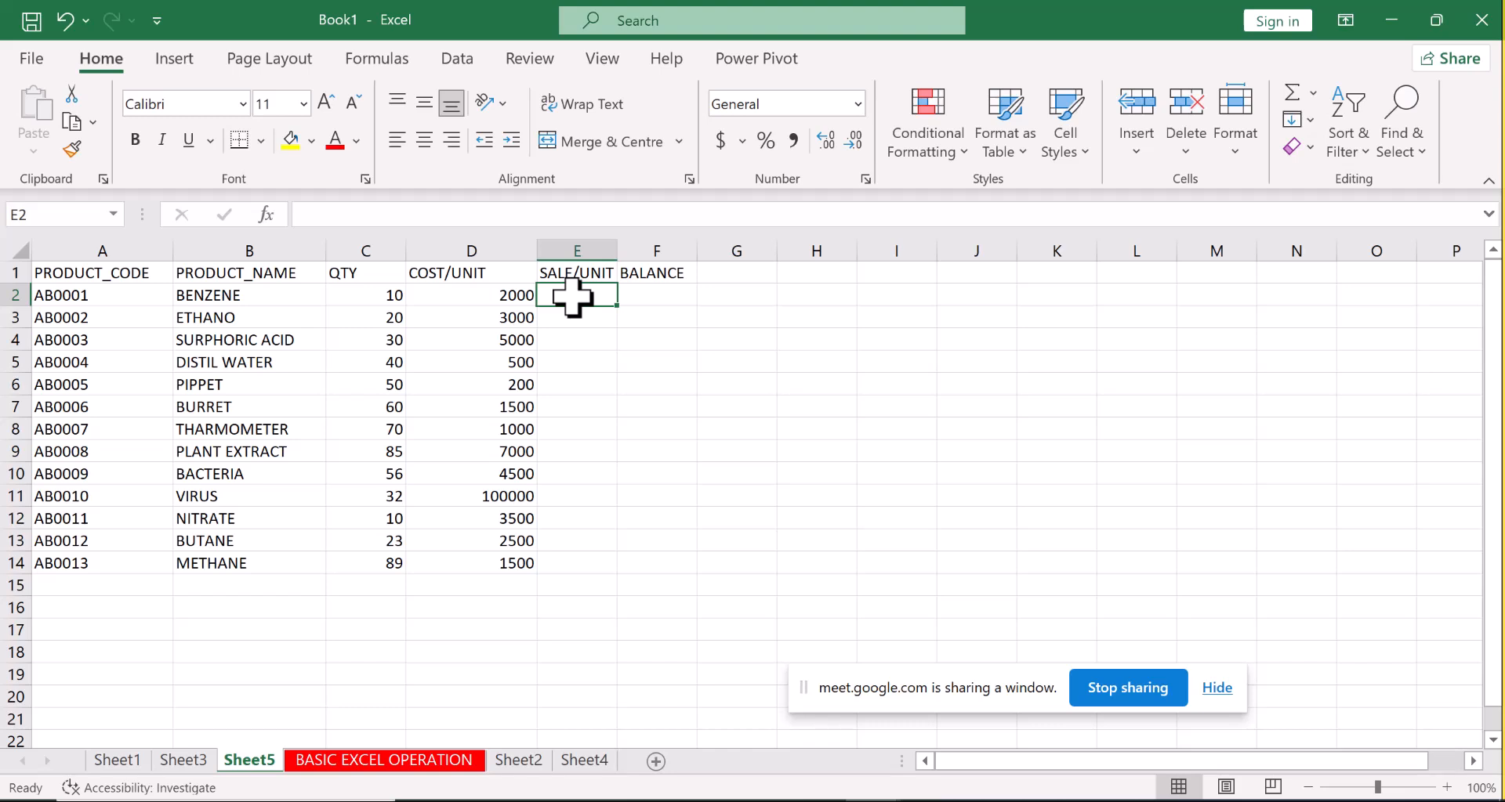
text(2600)
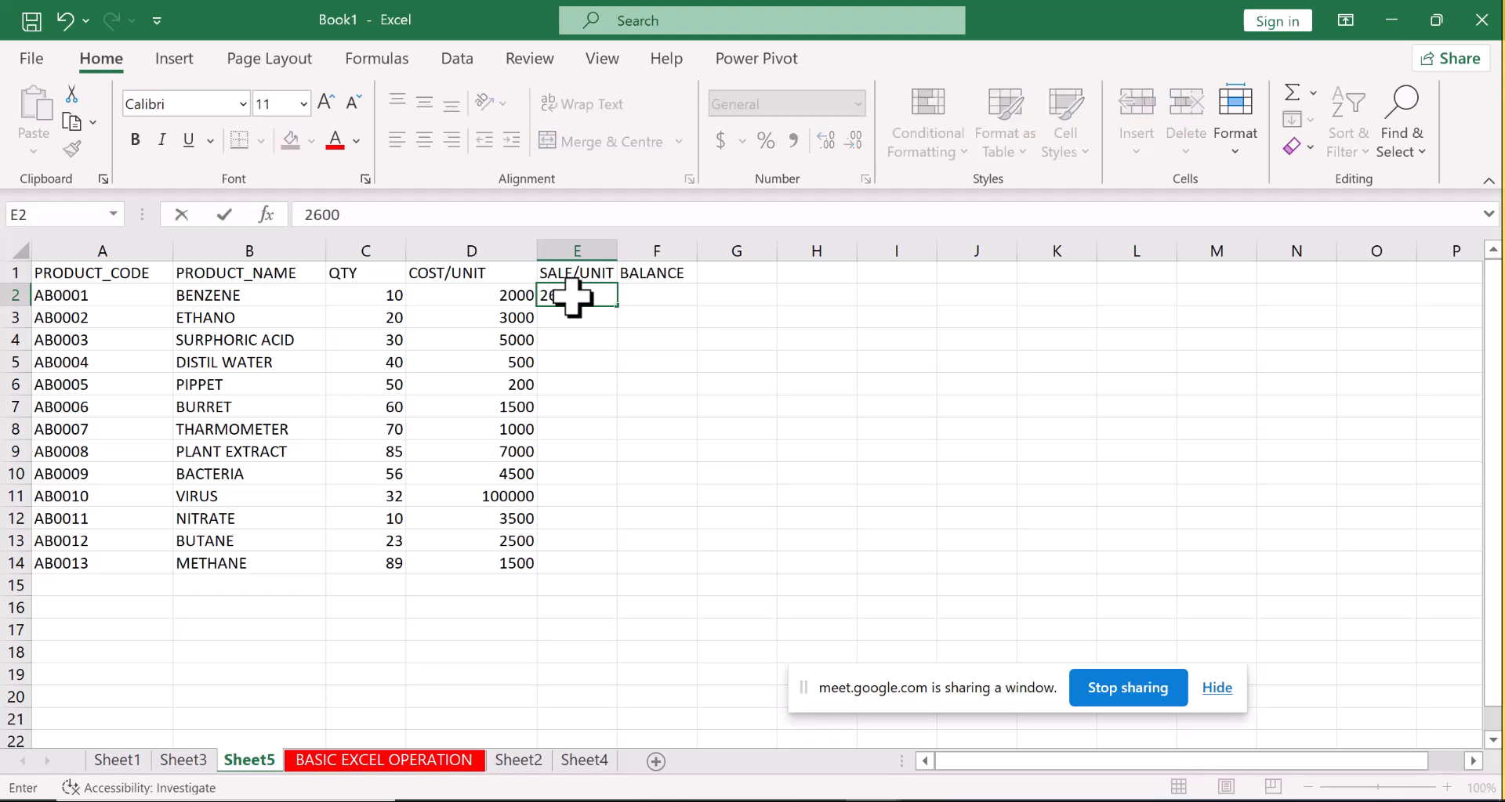
key(Return)
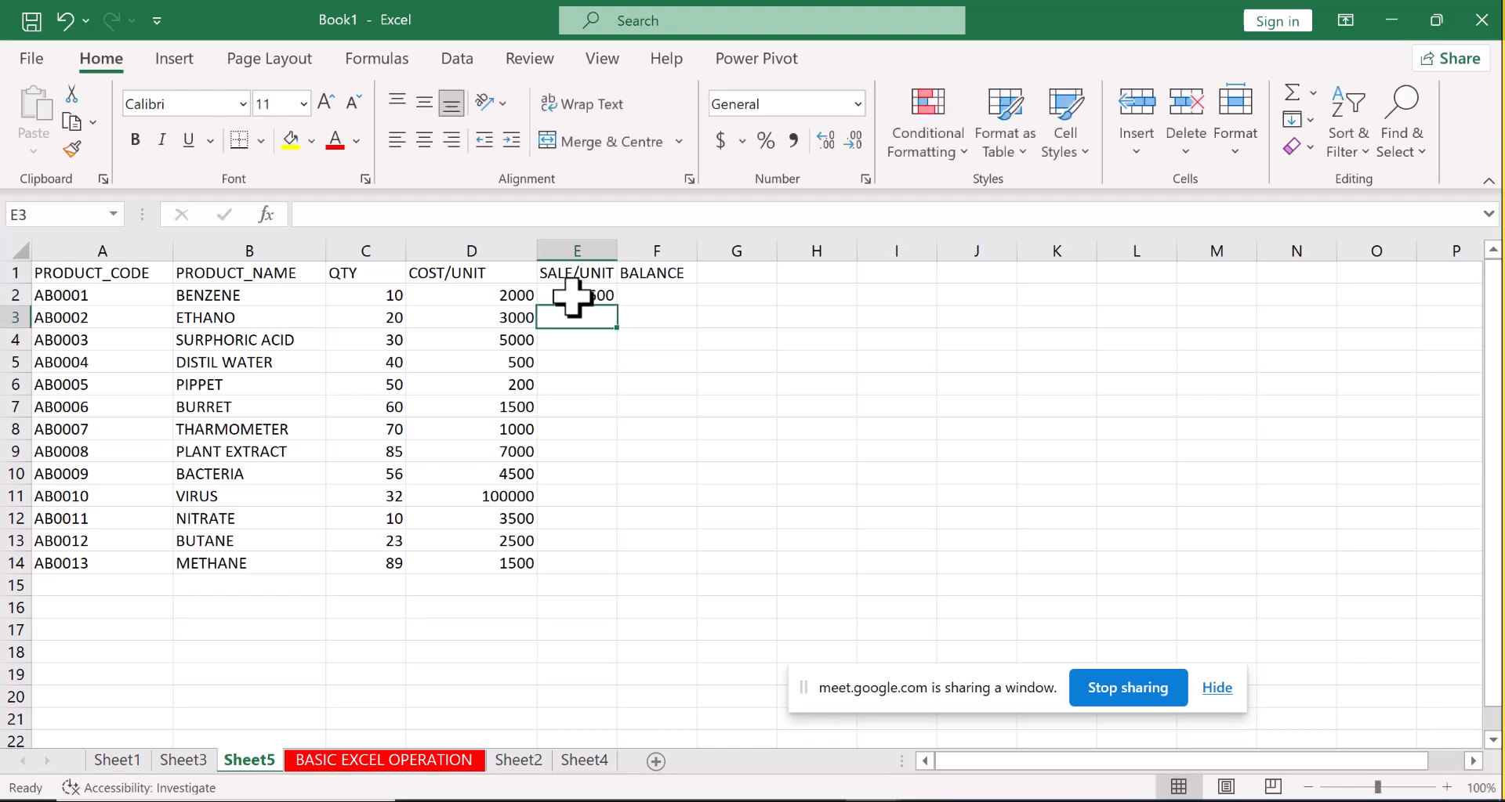
text(3100)
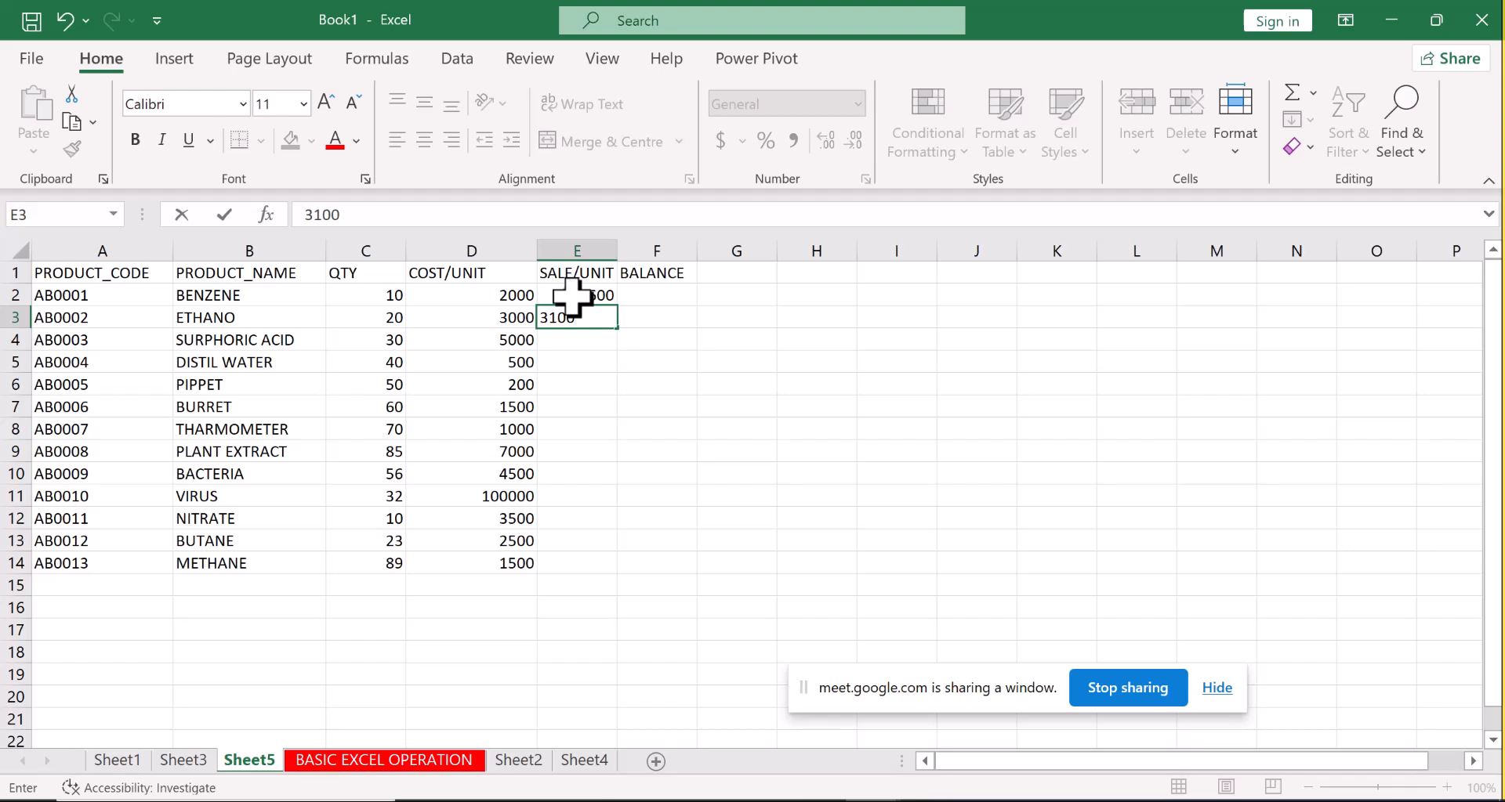
key(Return)
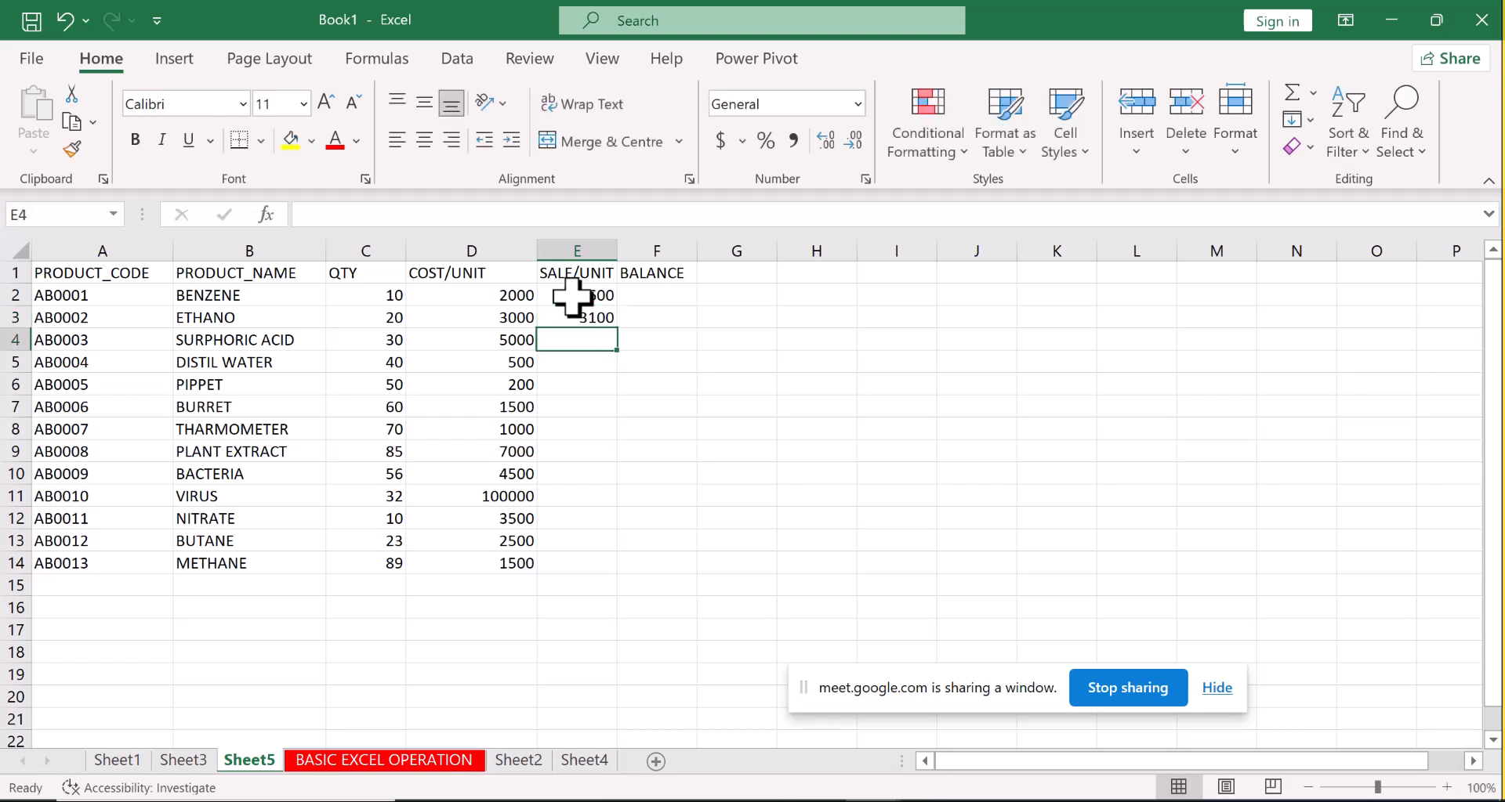
text(51000)
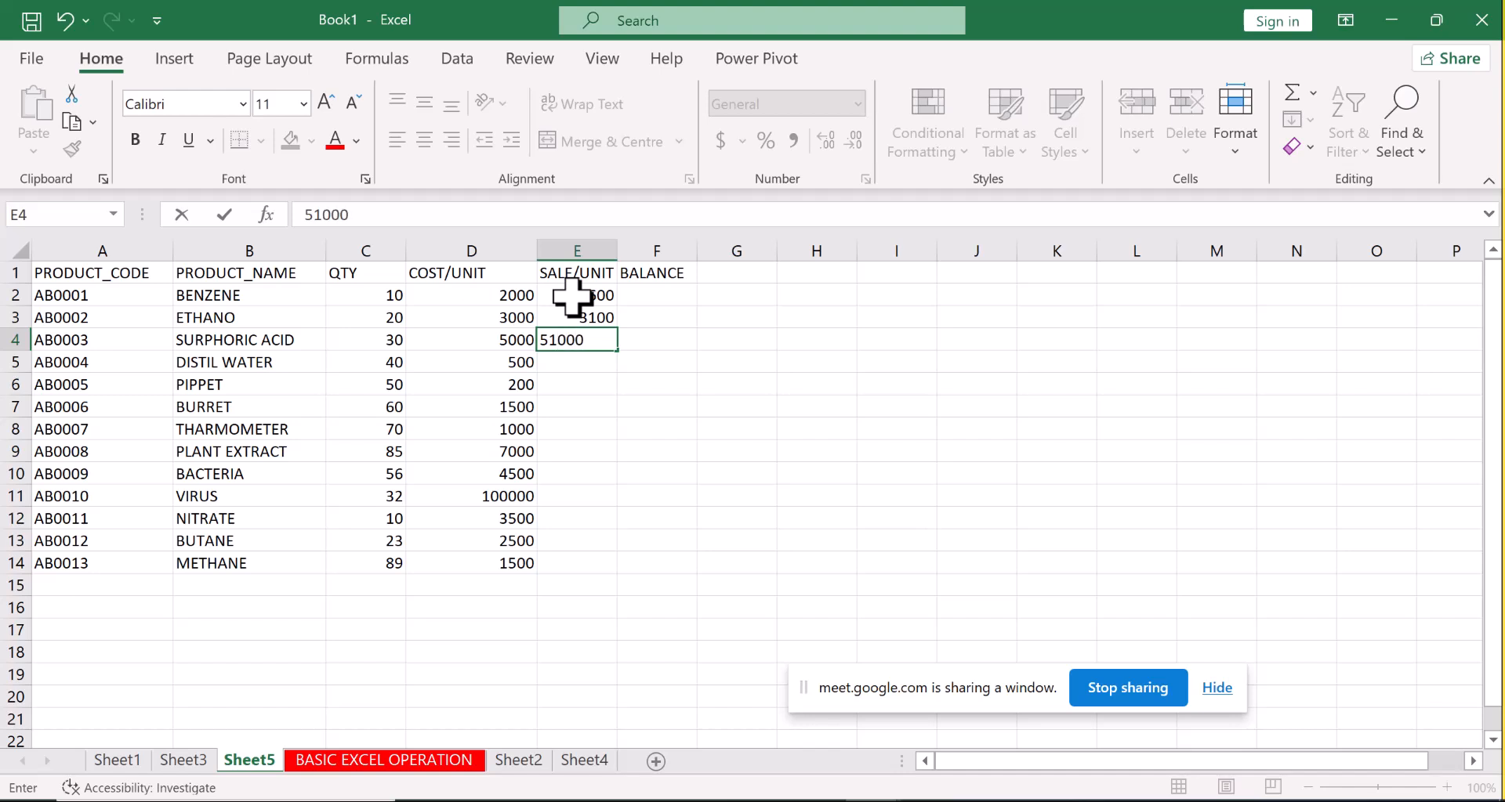
key(BackSpace)
key(Return)
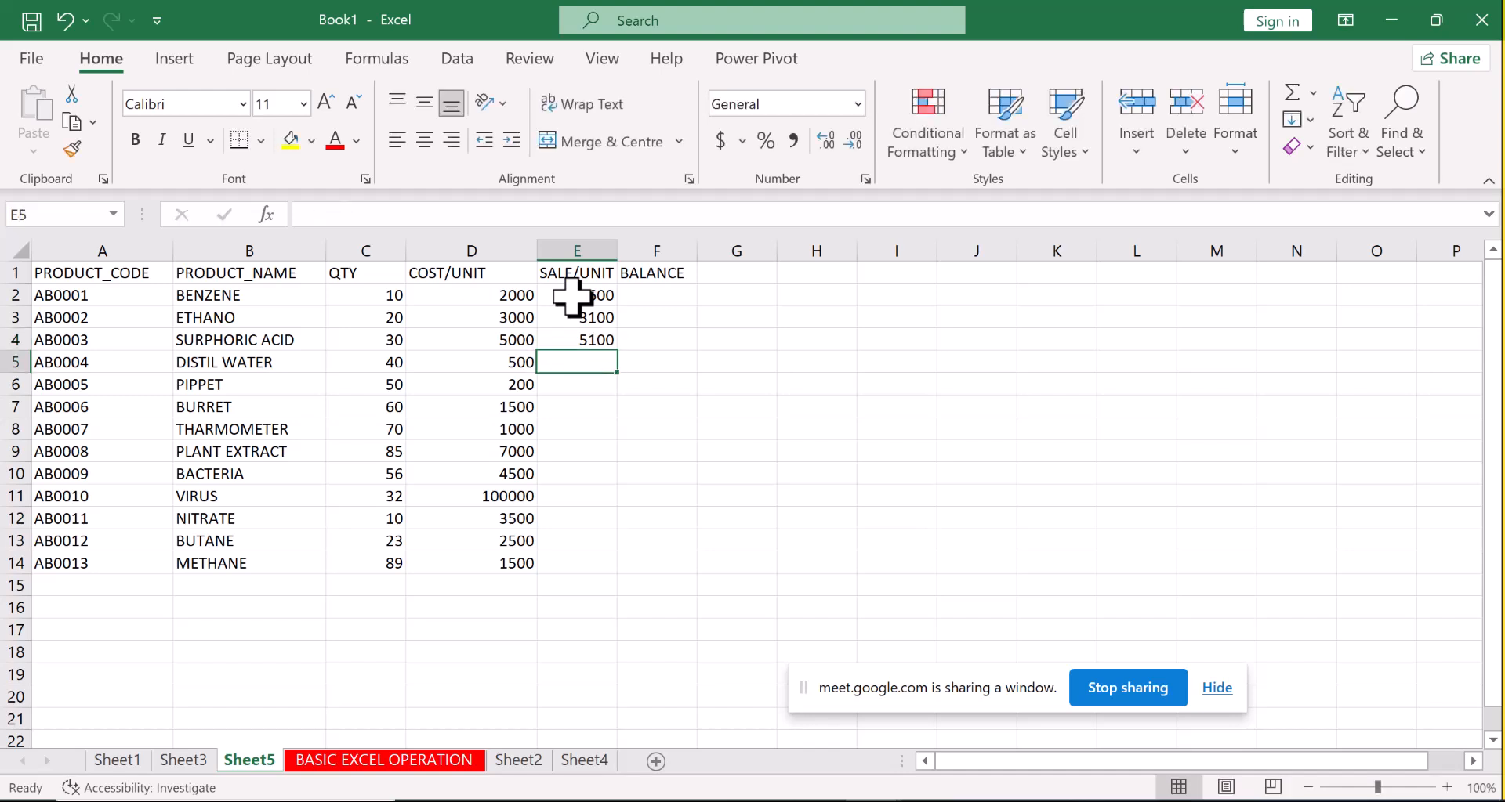
Enter the unit sale prices 600, 300, 1700 and 1200 in E5 through E8.
text(600)
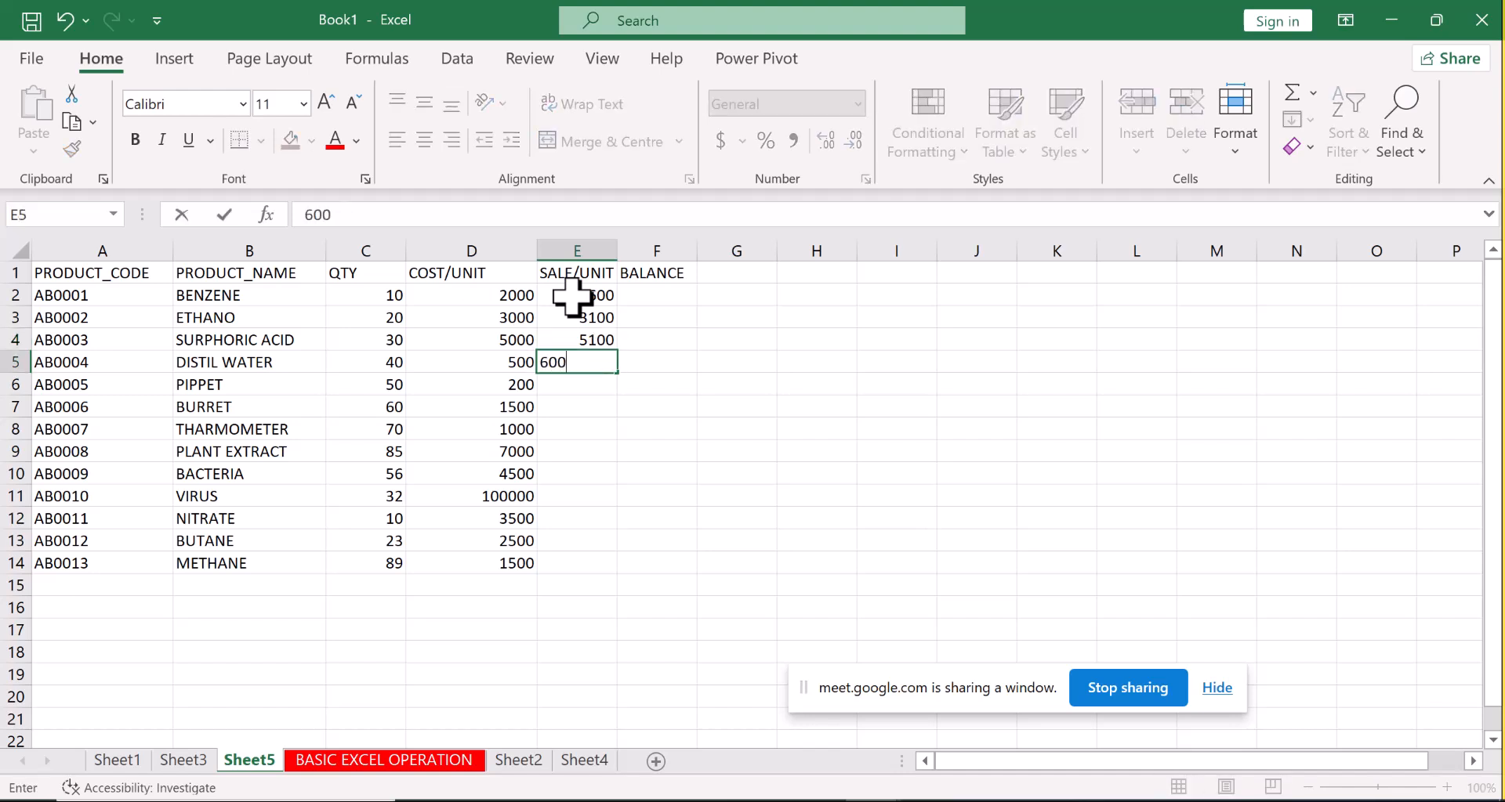
key(Return)
text(3000)
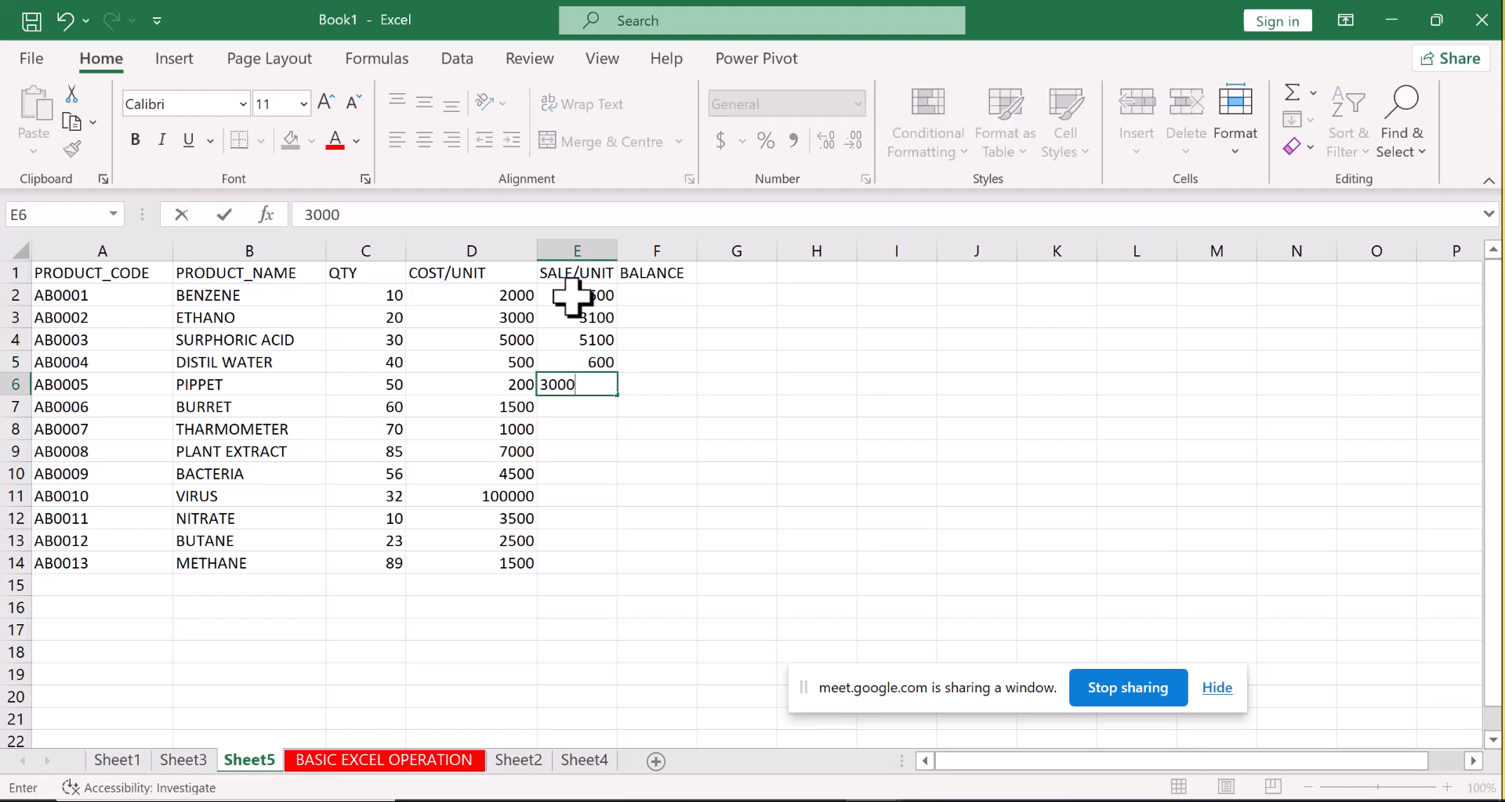
key(BackSpace)
key(Return)
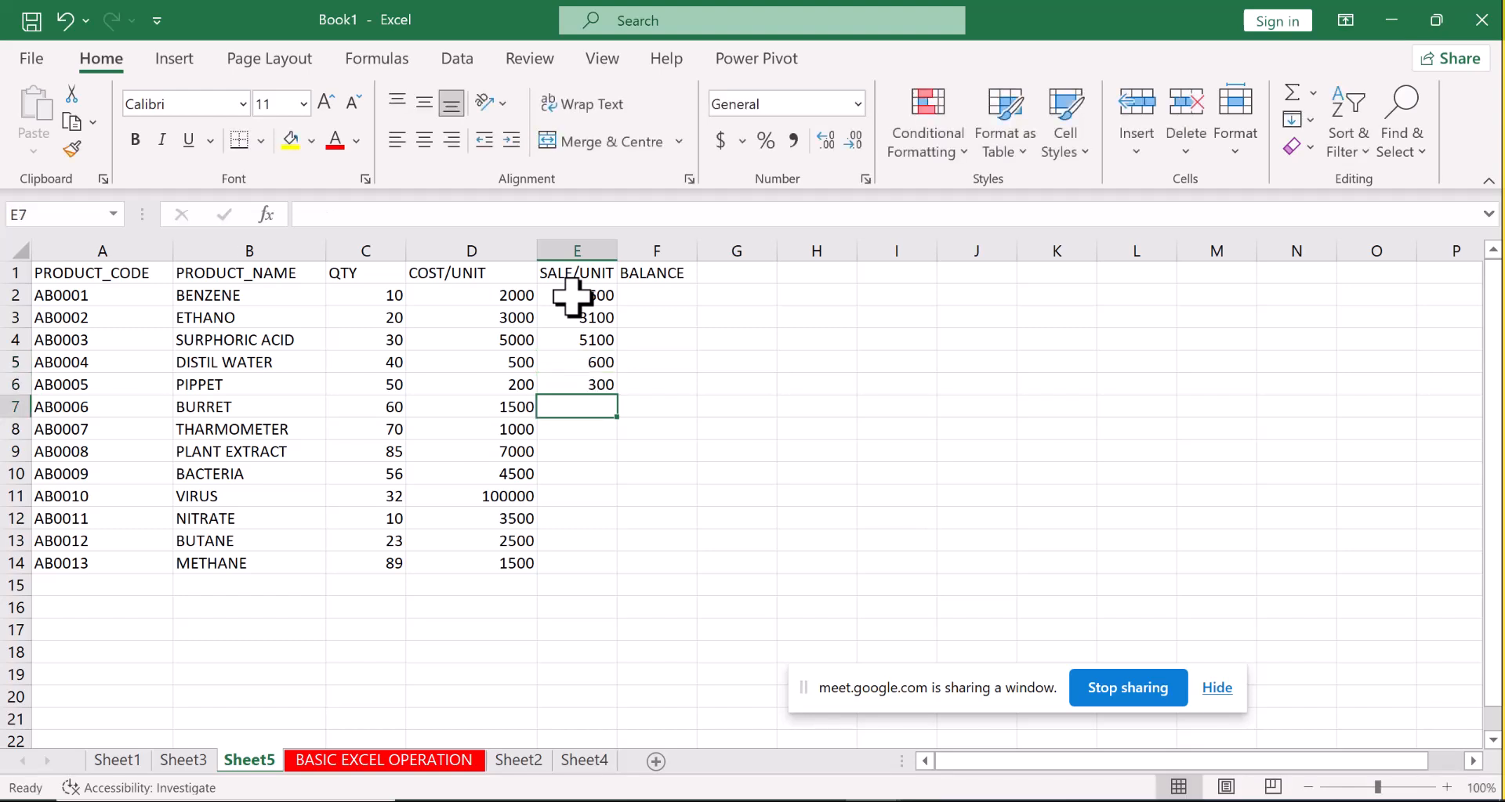
text(1700)
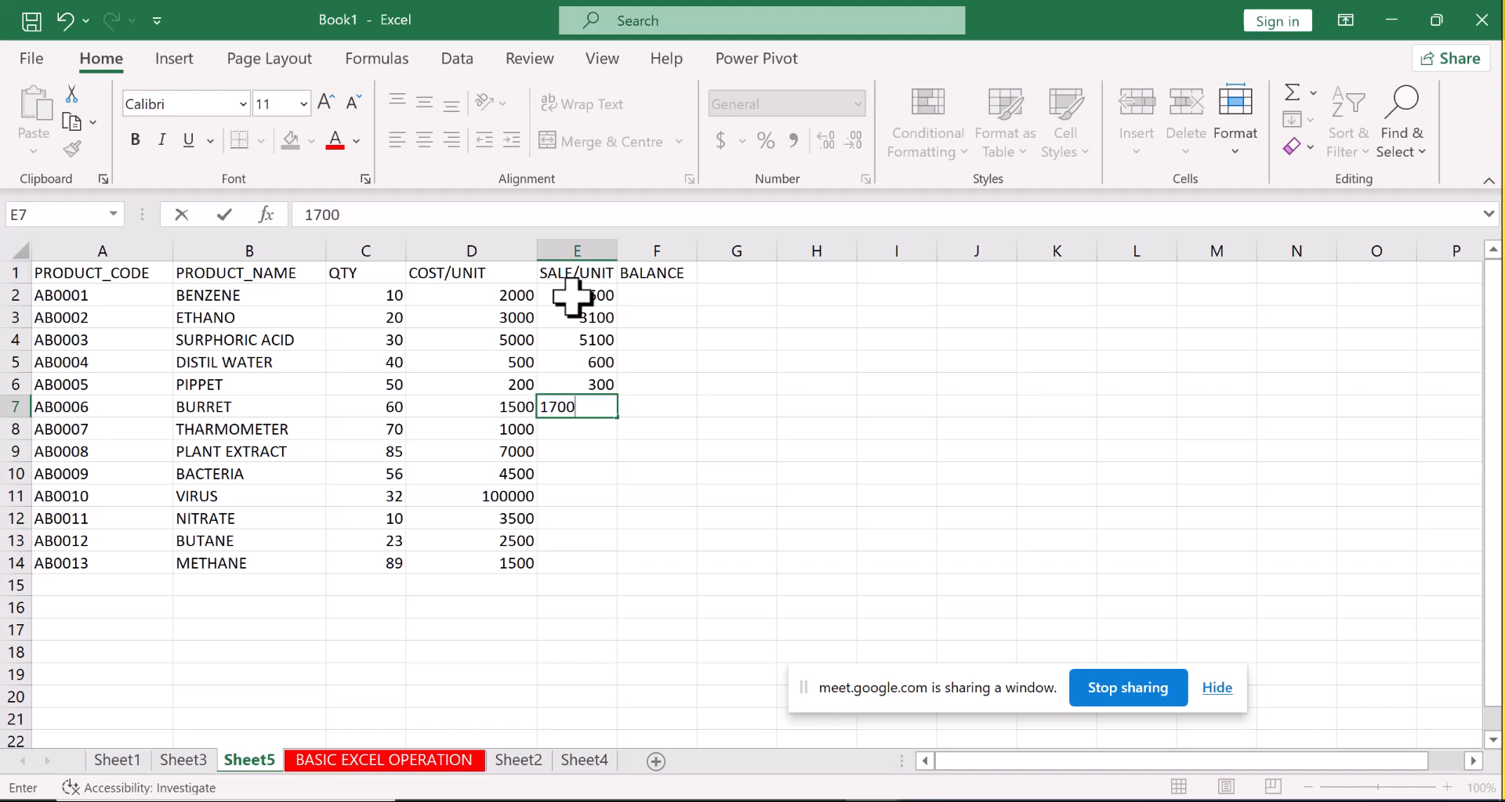
key(Return)
text(1200)
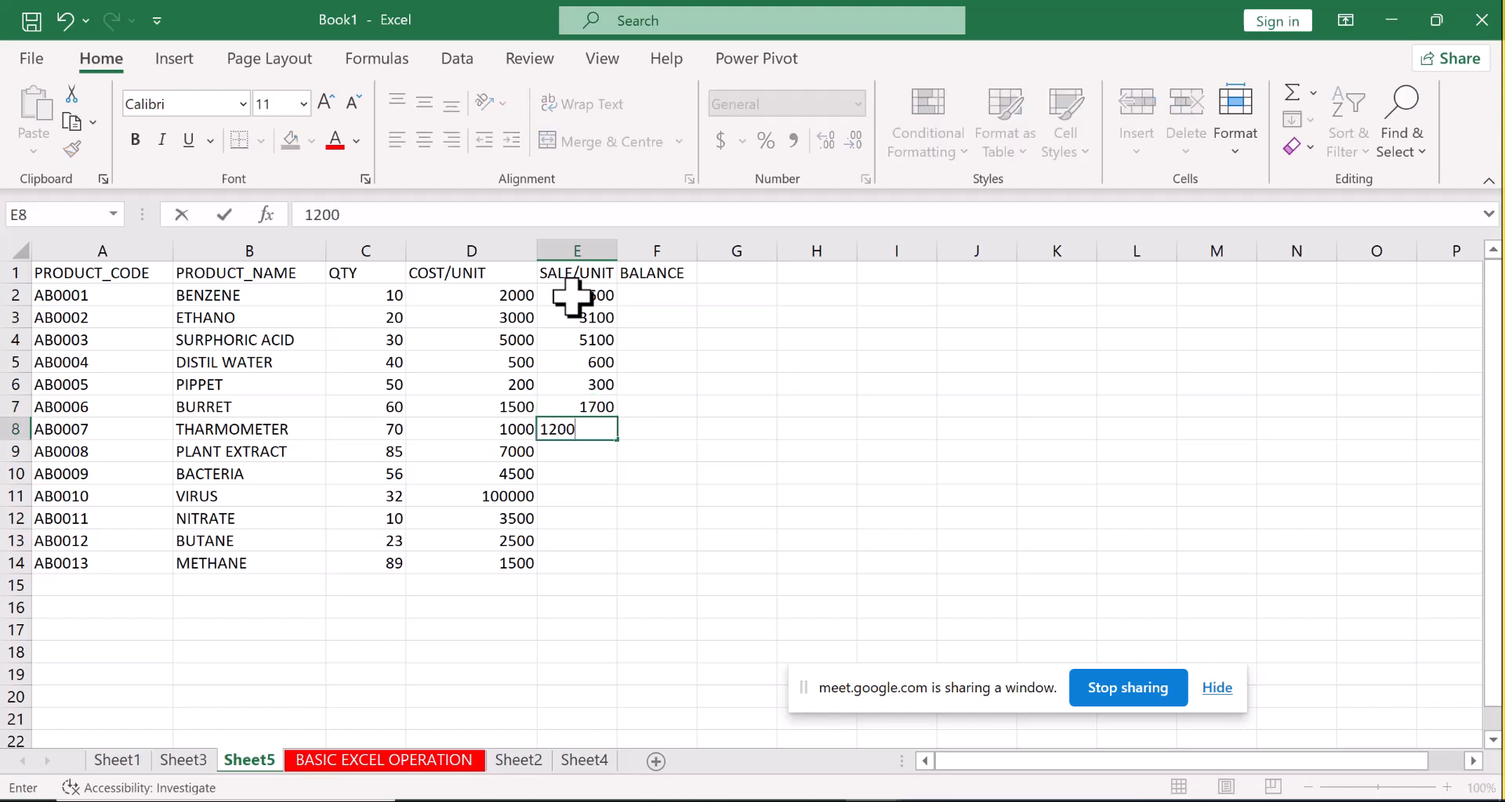
key(Return)
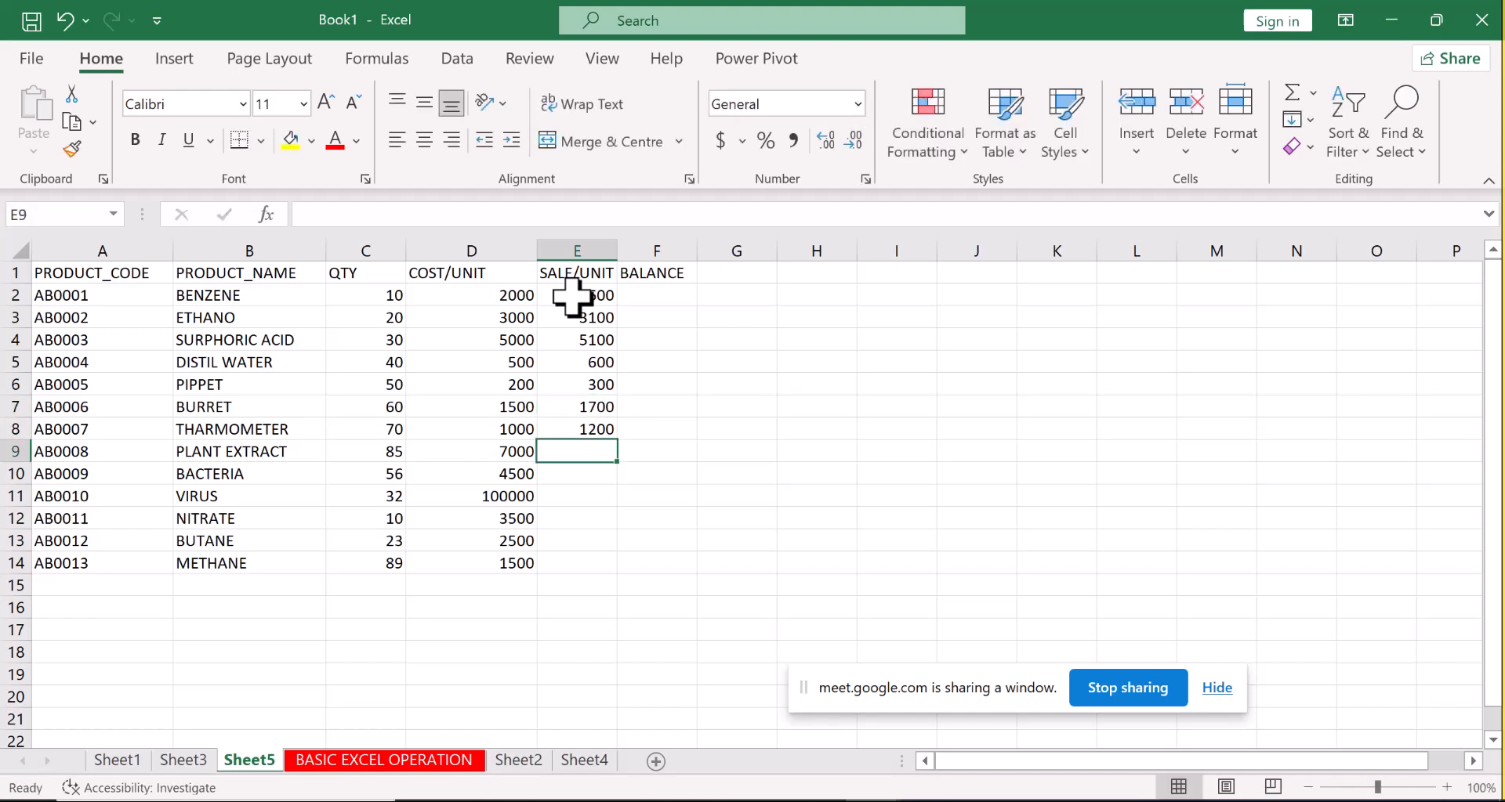
Enter the unit sale prices 1000 for PLANT EXTRACT in E9, 5000 in E10 and 12000 for VIRUS in E11.
text(1000)
key(Return)
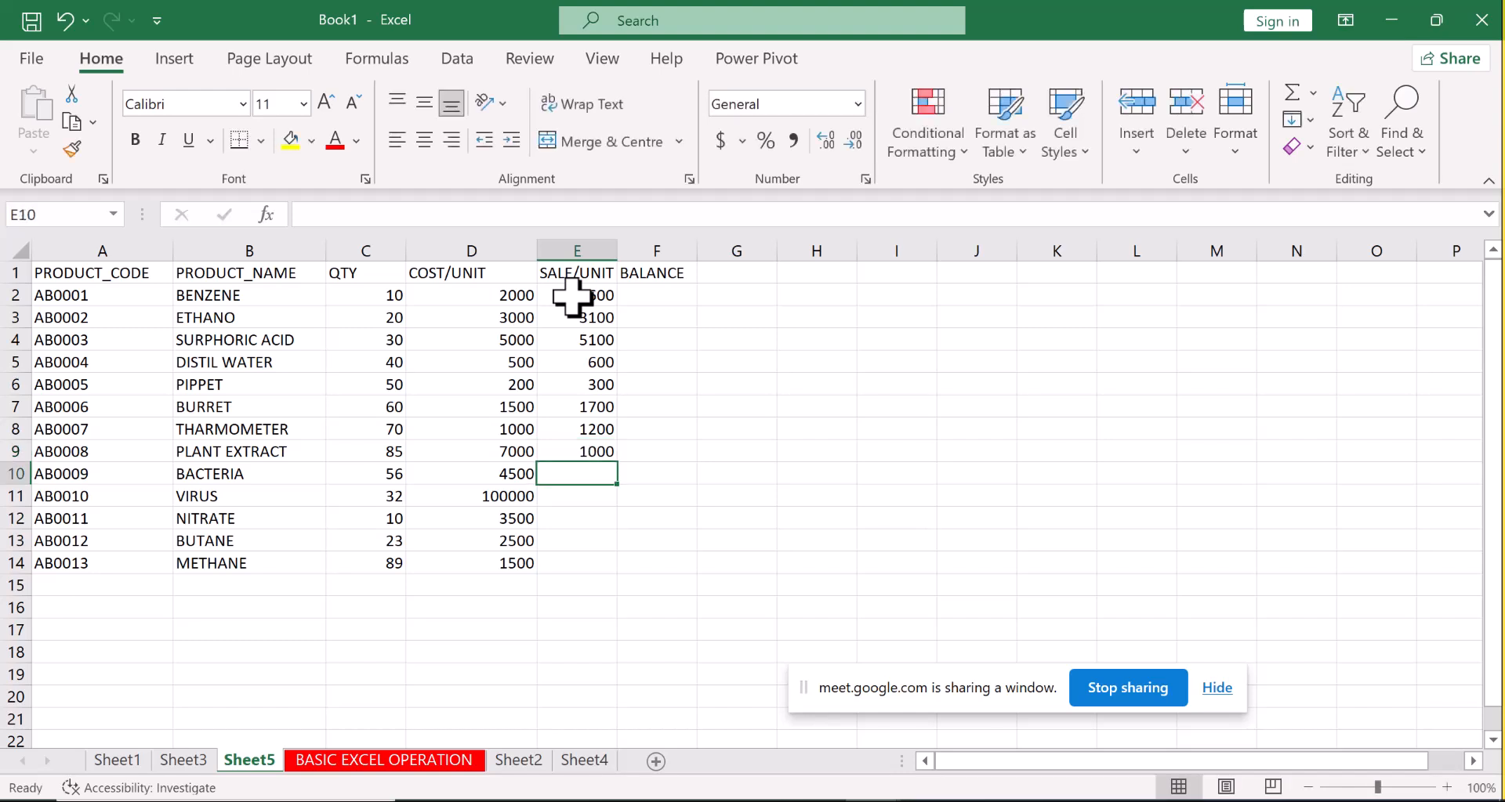
text(5000)
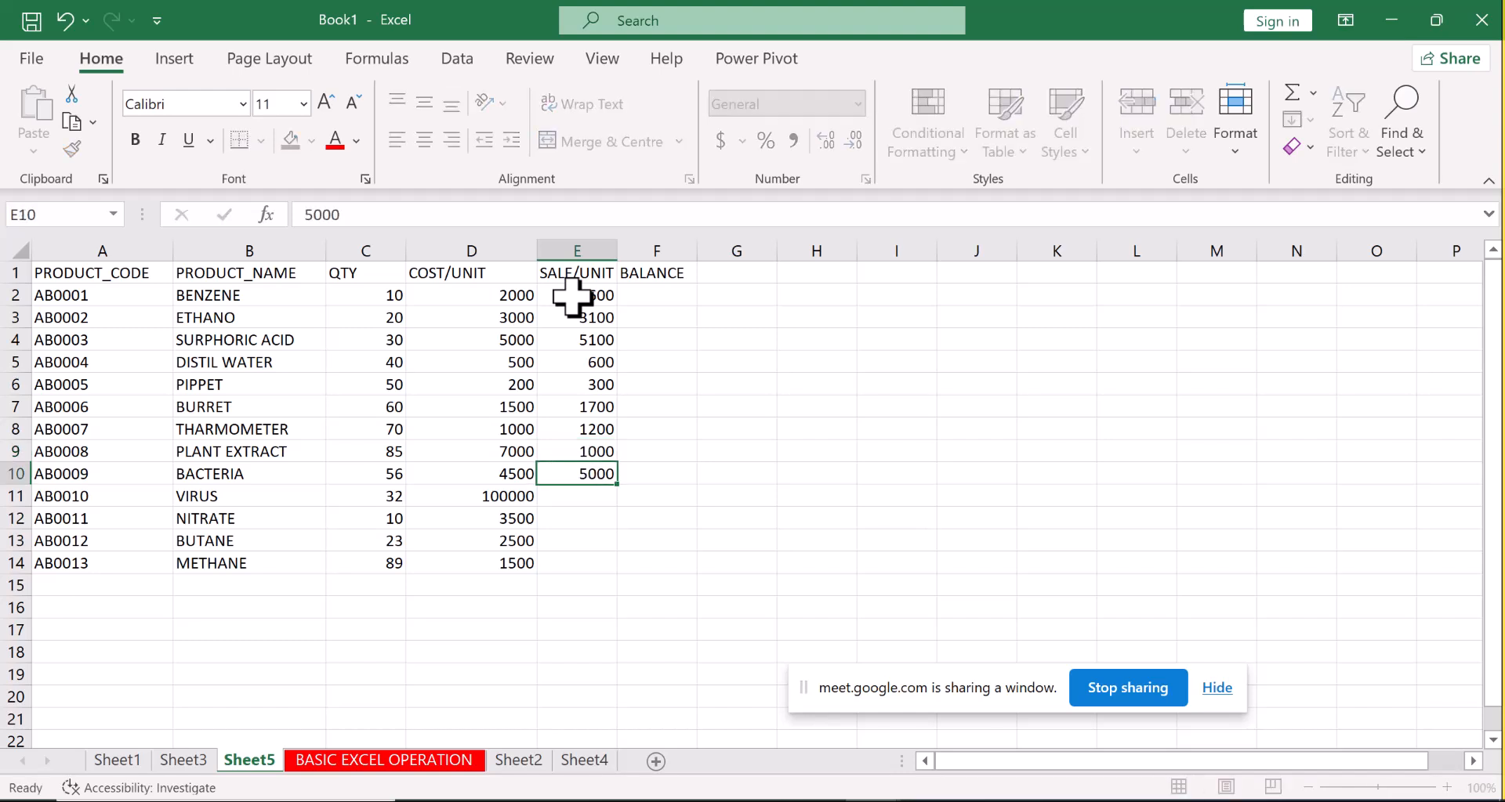
key(Return)
text(120000)
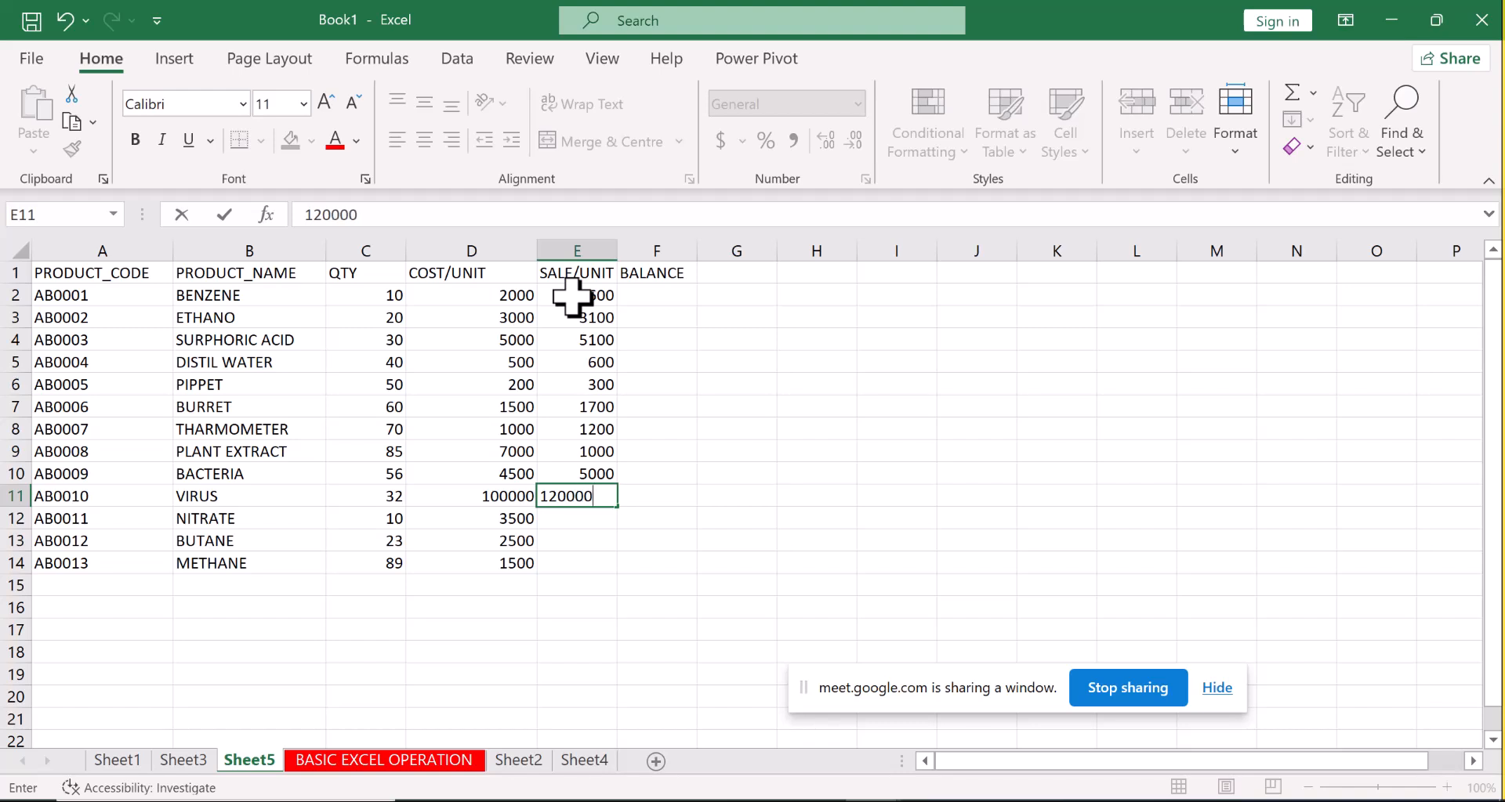
key(BackSpace)
Correct the unit cost of VIRUS in D11 to 10000.
click(507, 496)
double_click(507, 496)
key(BackSpace)
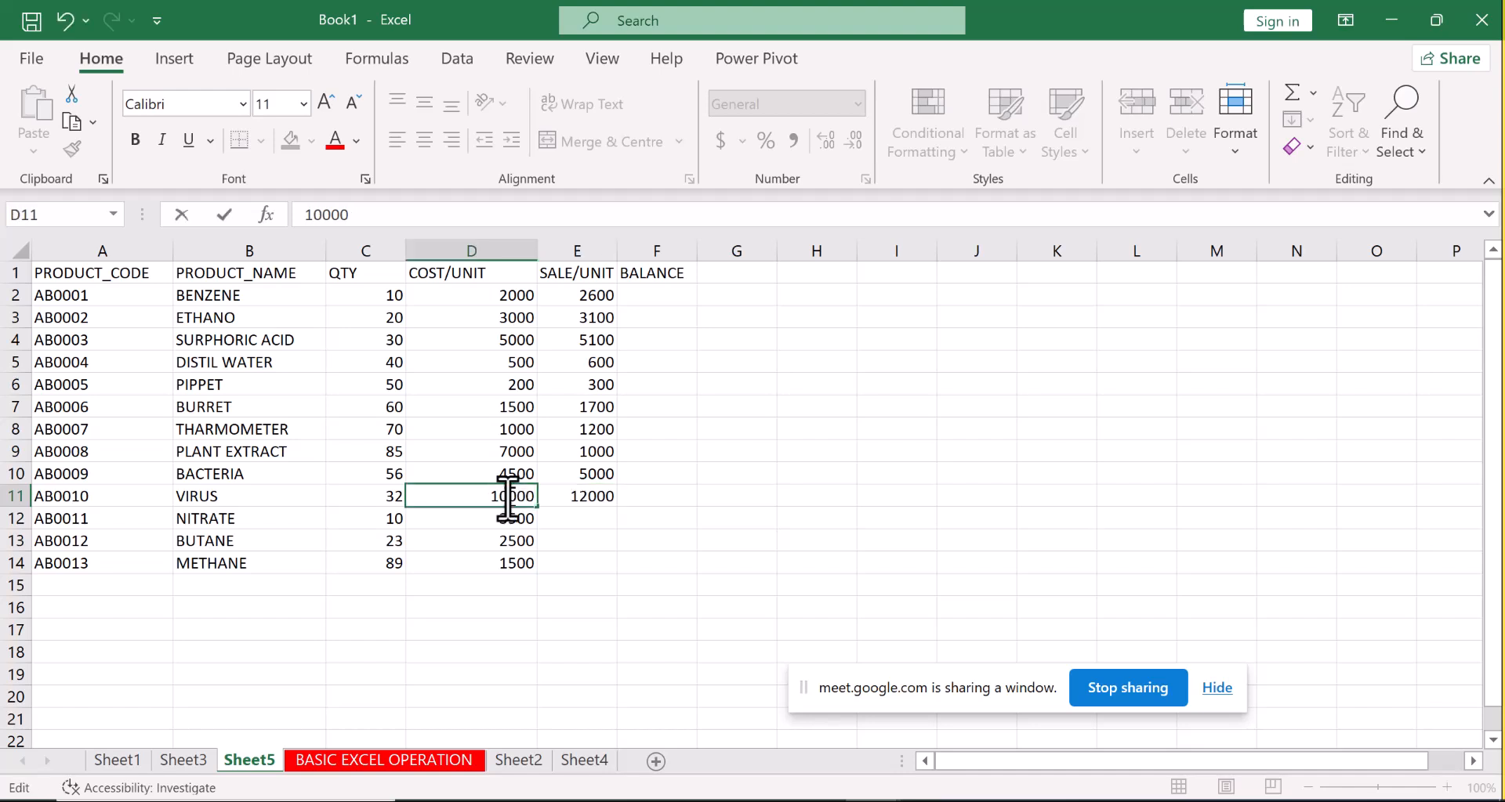
click(608, 498)
Enter the unit sale prices 4000, 3000 and 2000 in E12 through E14.
click(566, 523)
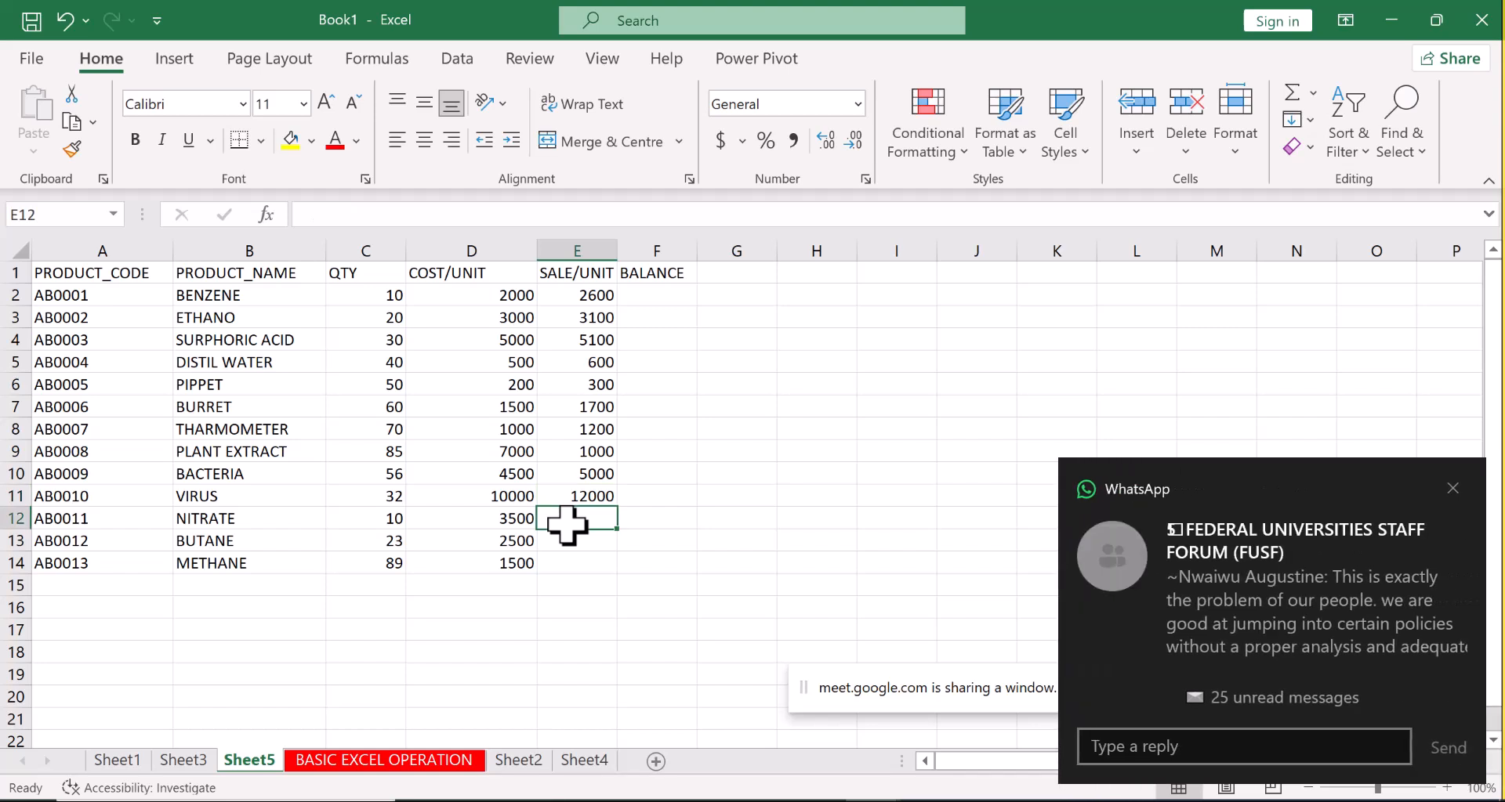
text(4000)
click(1452, 488)
click(592, 539)
text(3000)
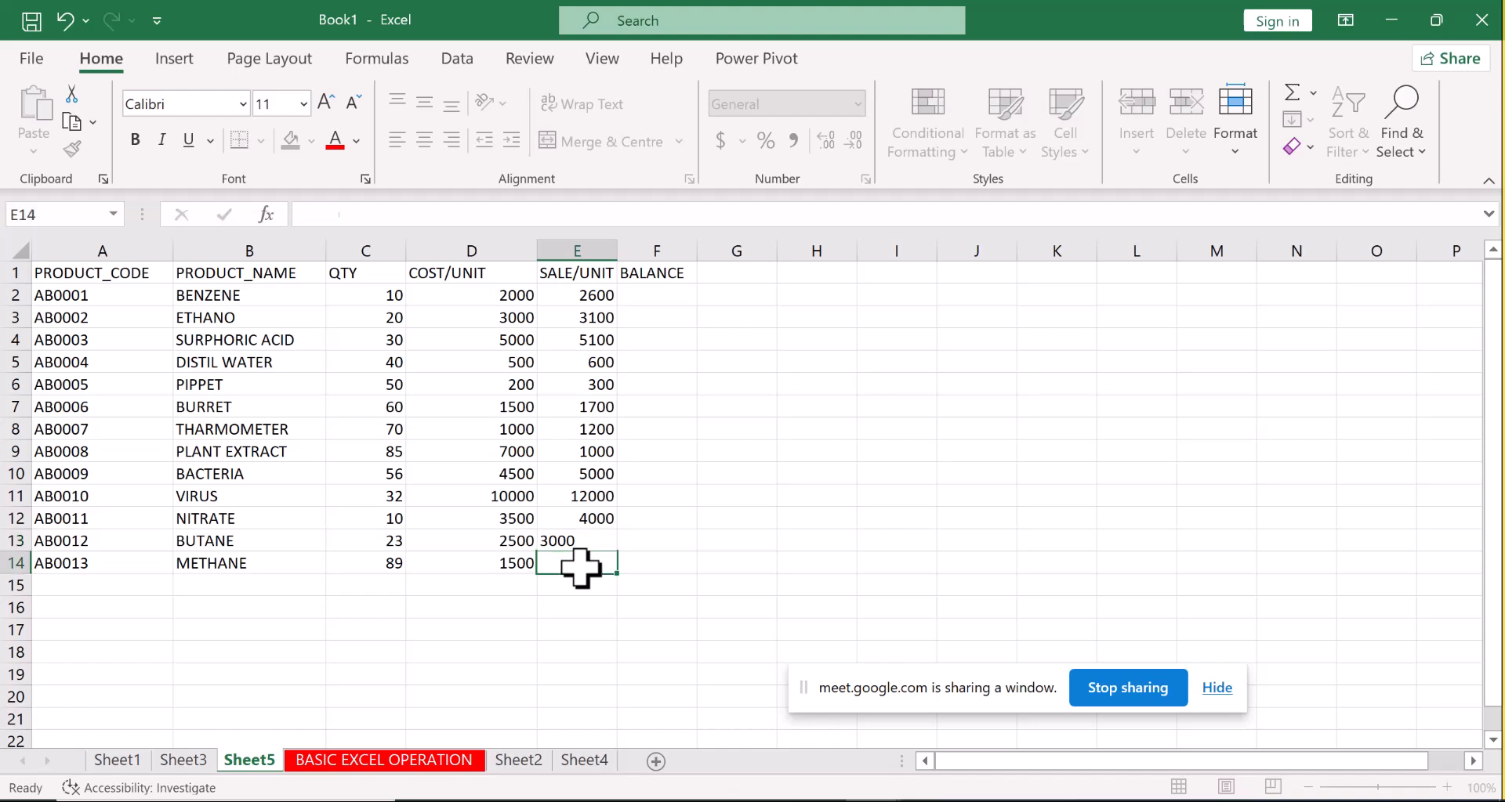
click(579, 568)
text(2000)
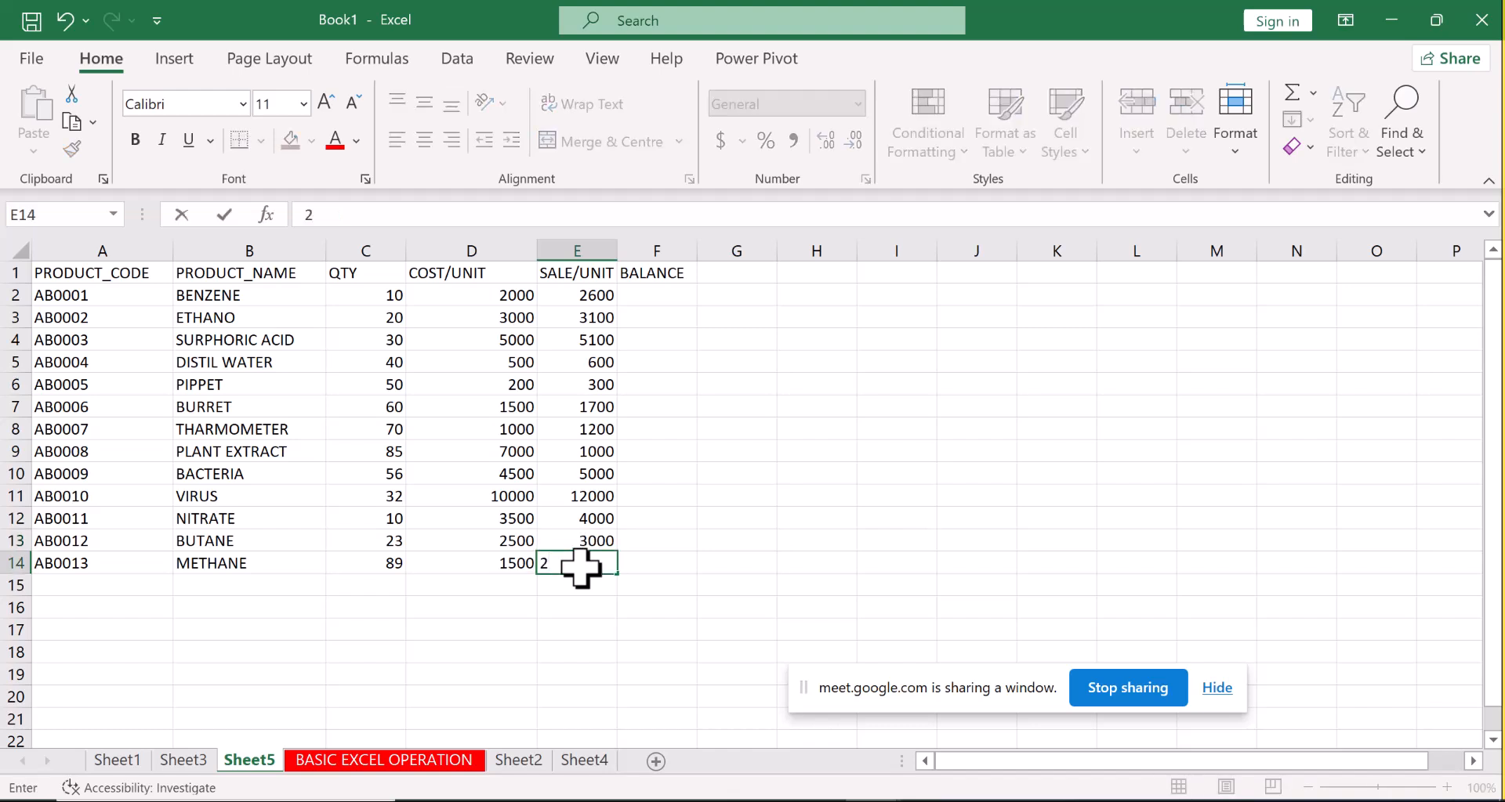
click(866, 491)
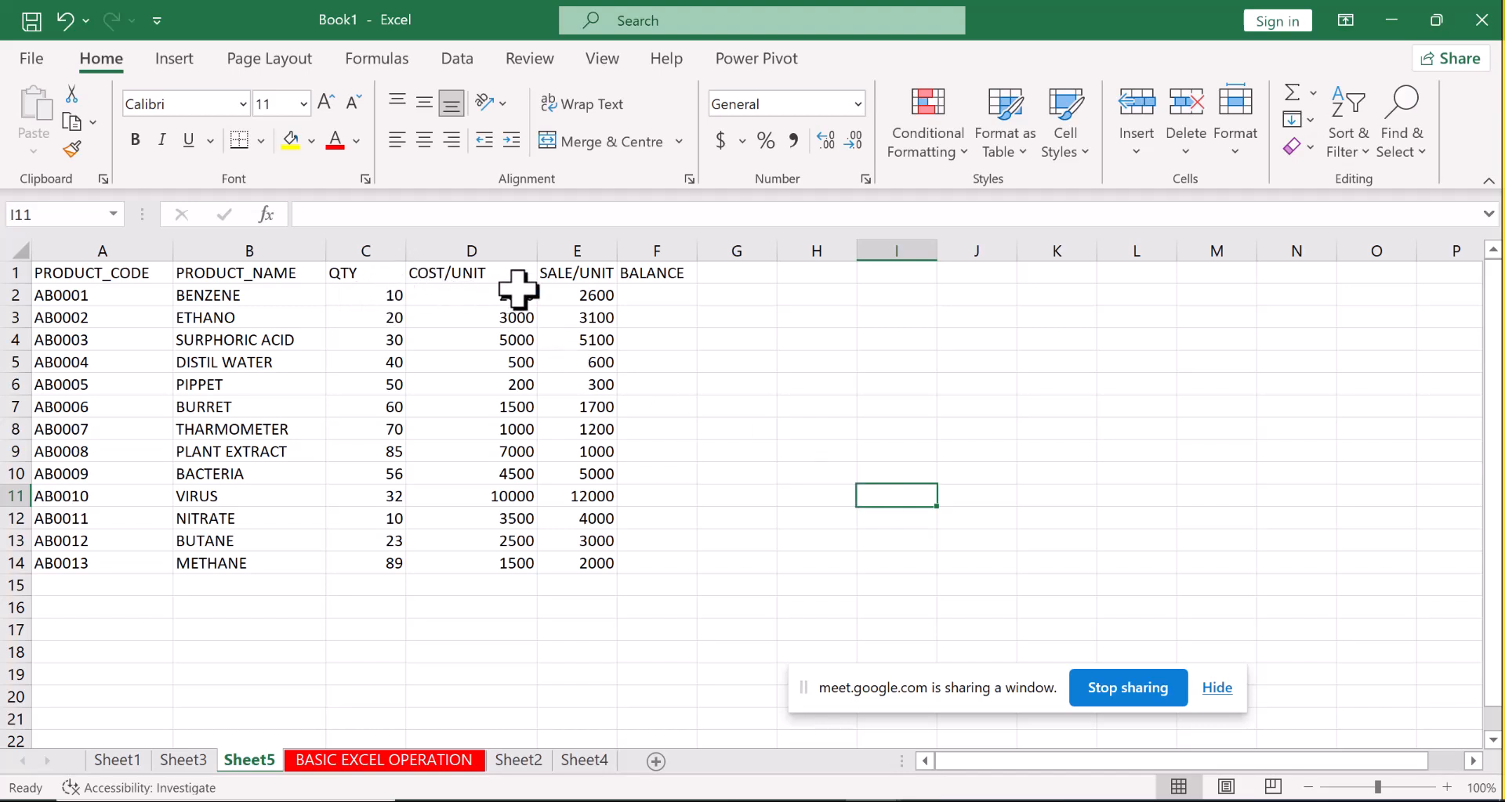
Replace the BALANCE heading in F1 with TOTAL COST.
click(655, 276)
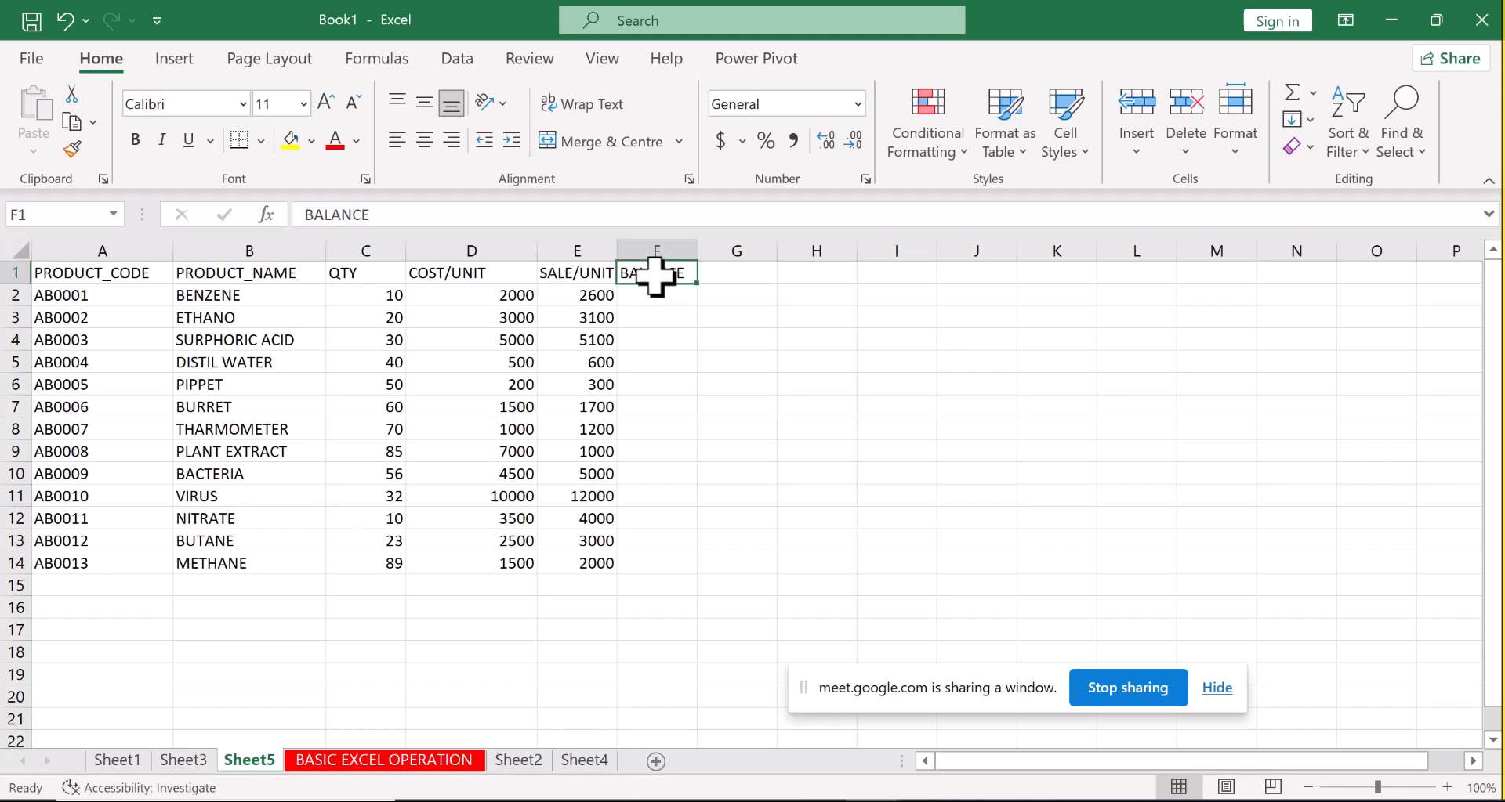
key(BackSpace)
text(TO)
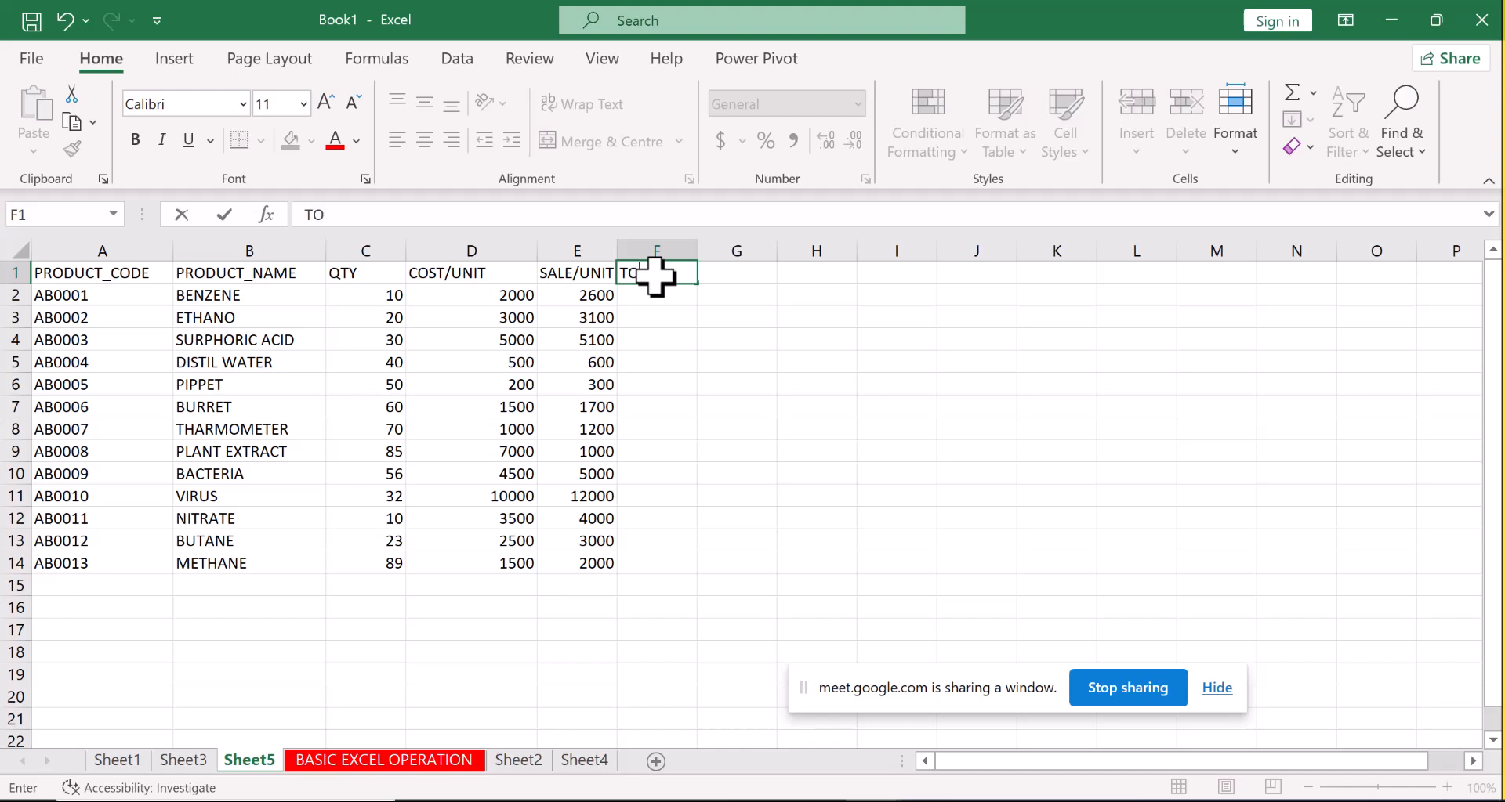
text(TAL COAT)
key(BackSpace)
key(BackSpace)
text(ST)
key(Tab)
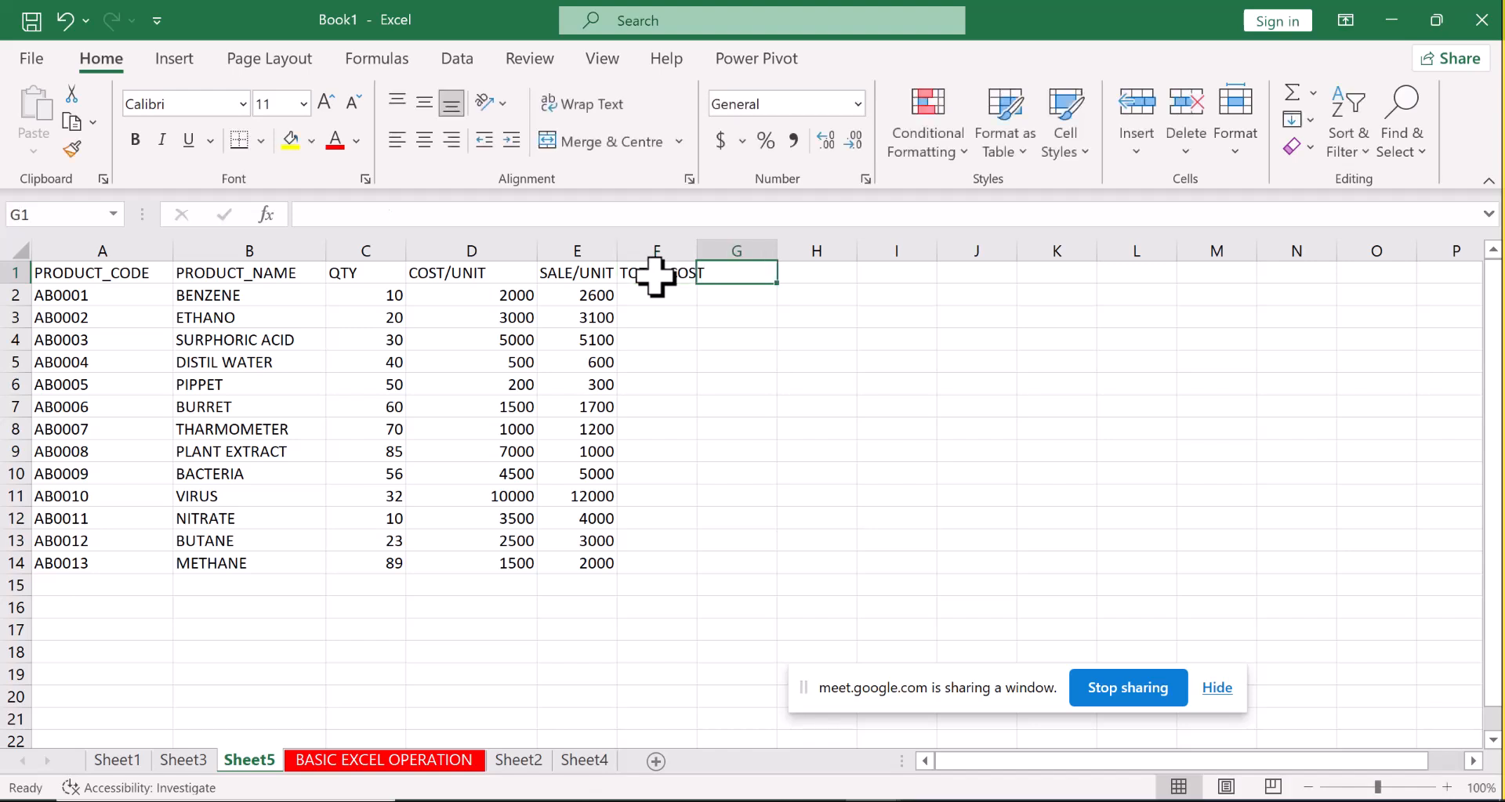
Add the heading TOTAL SALES in G1.
text(TOTAL SAKLE)
key(BackSpace)
key(BackSpace)
key(BackSpace)
text(LES)
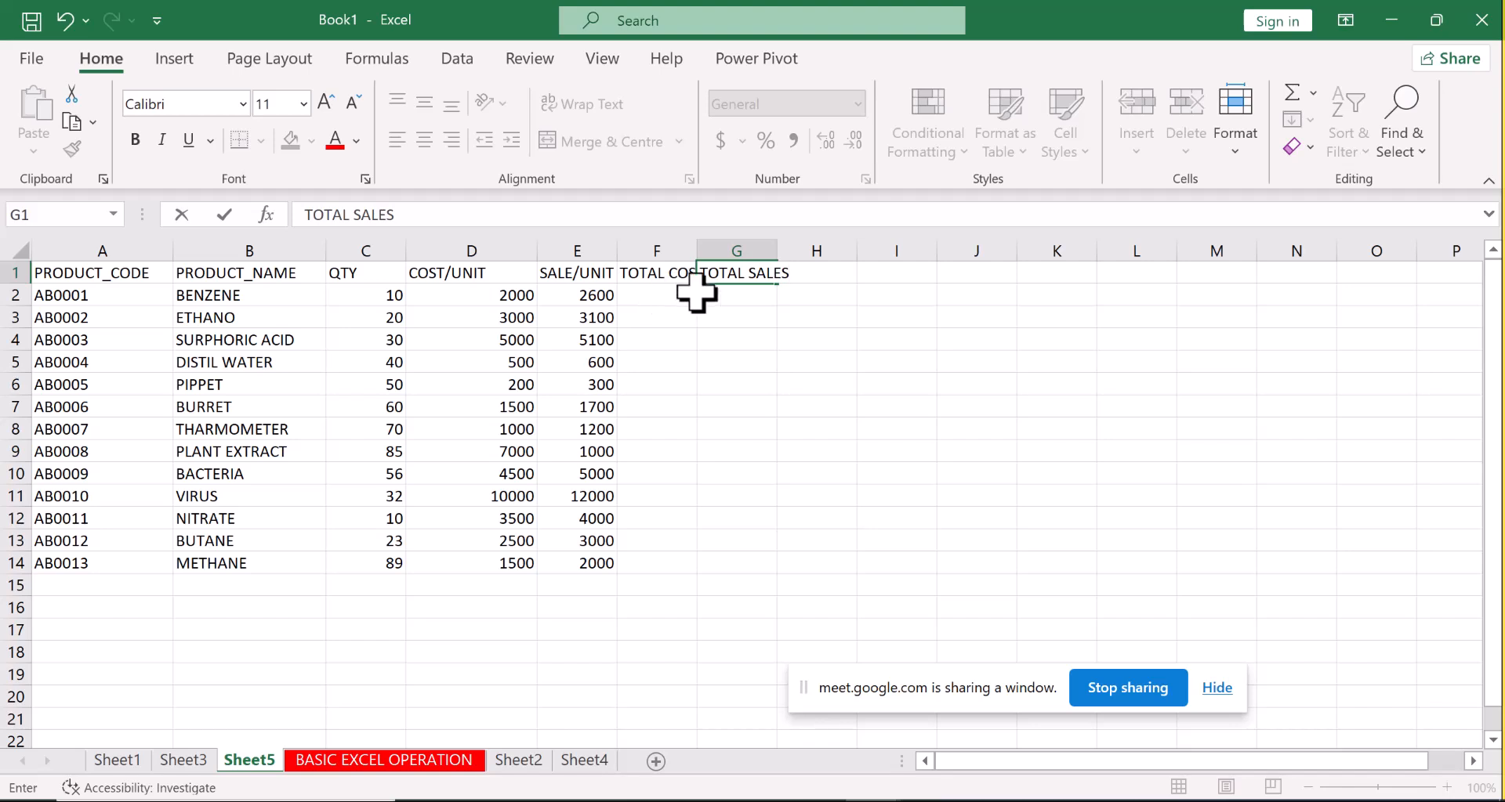
Start a formula in F2 for BENZENE's total cost and open the full function list.
click(655, 298)
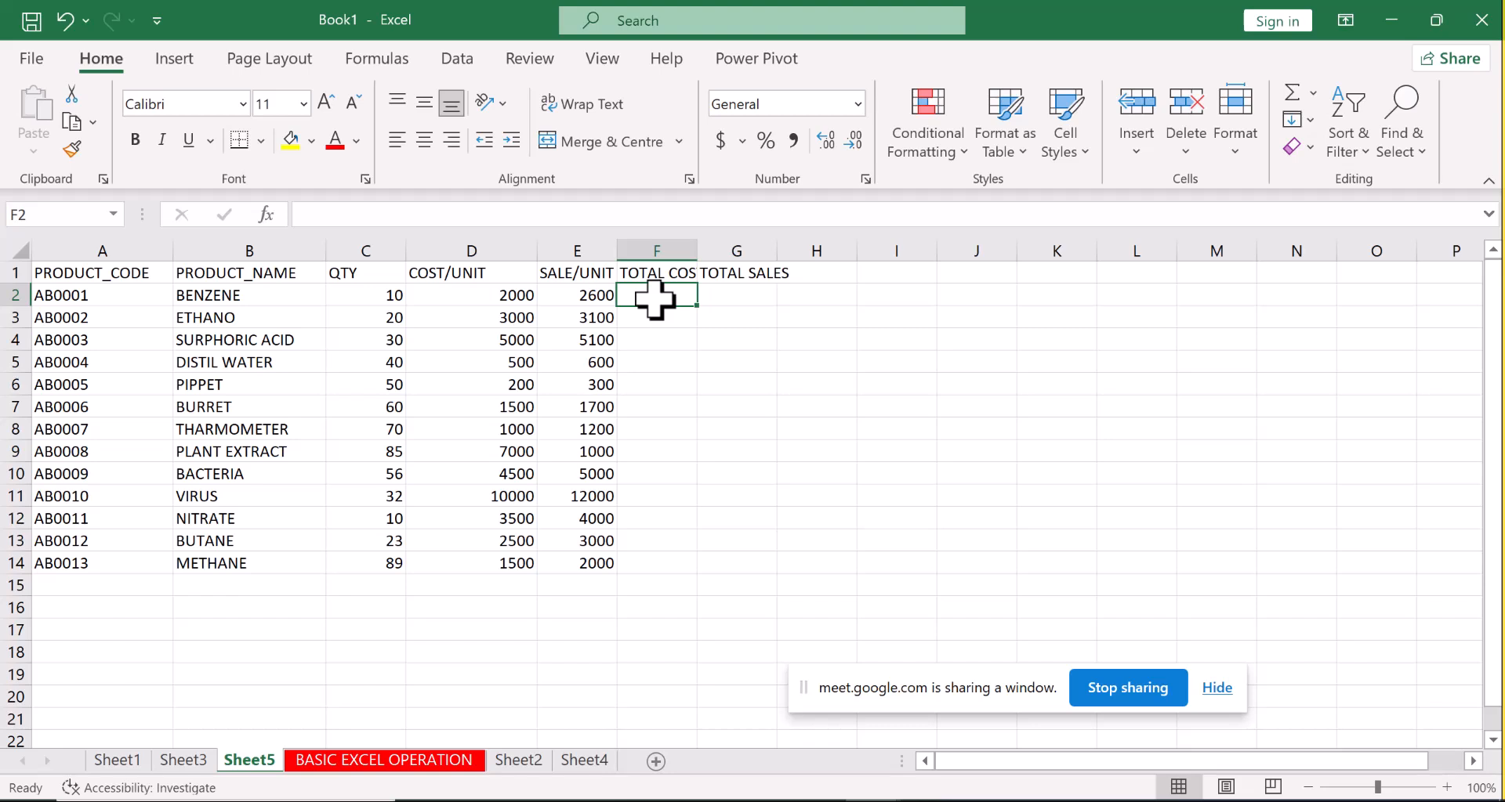
text(=)
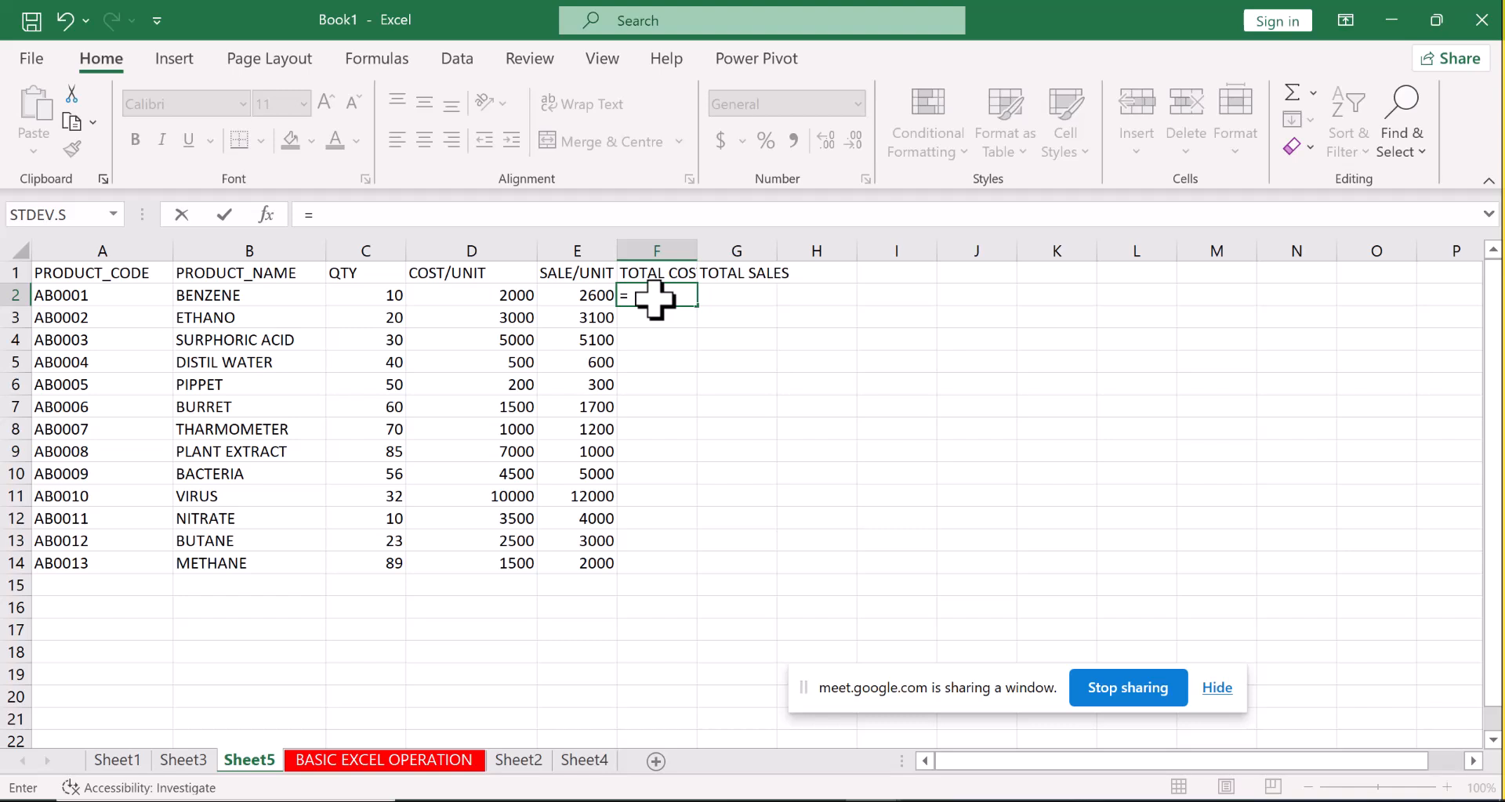
click(110, 215)
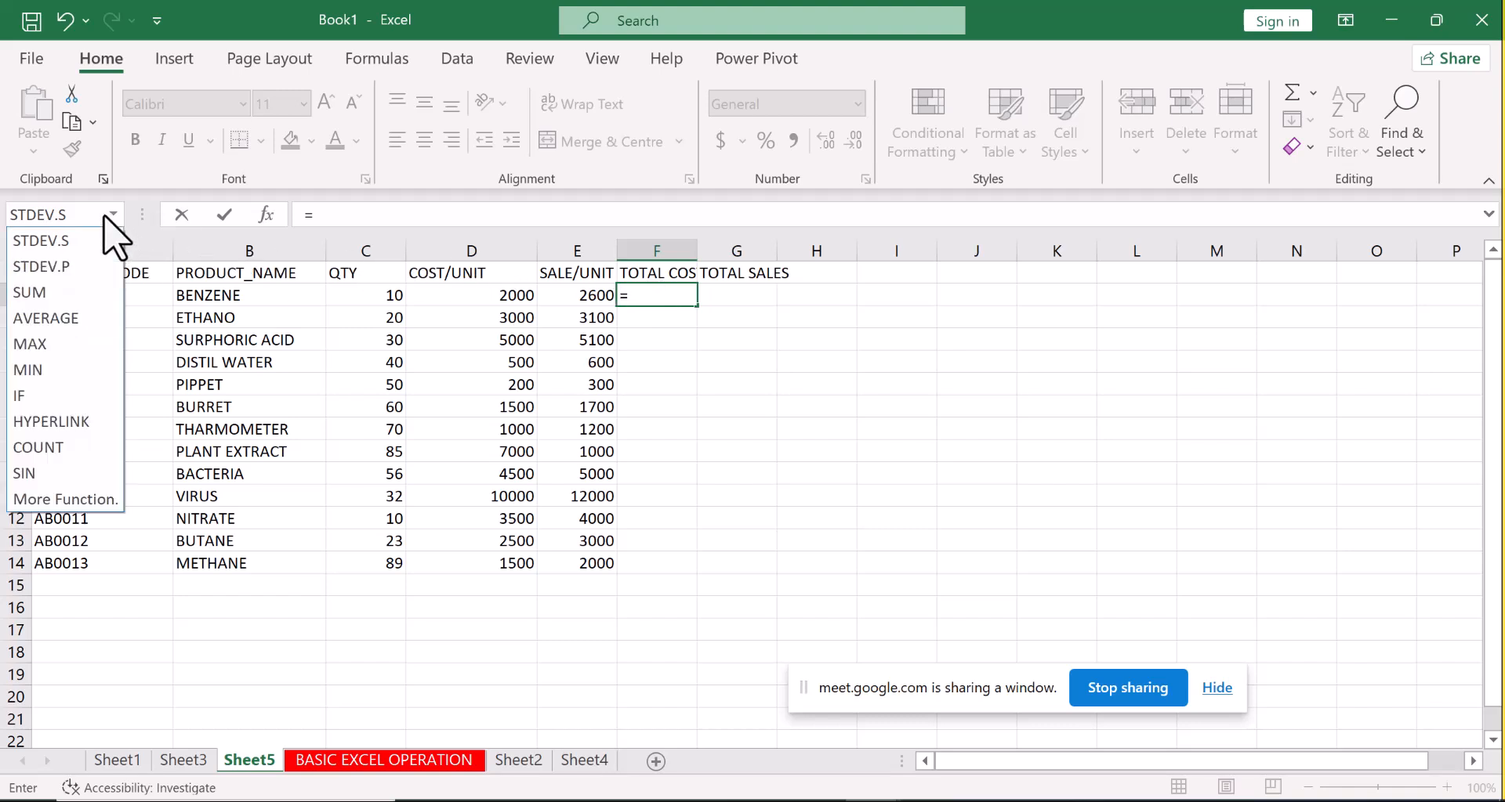
click(95, 500)
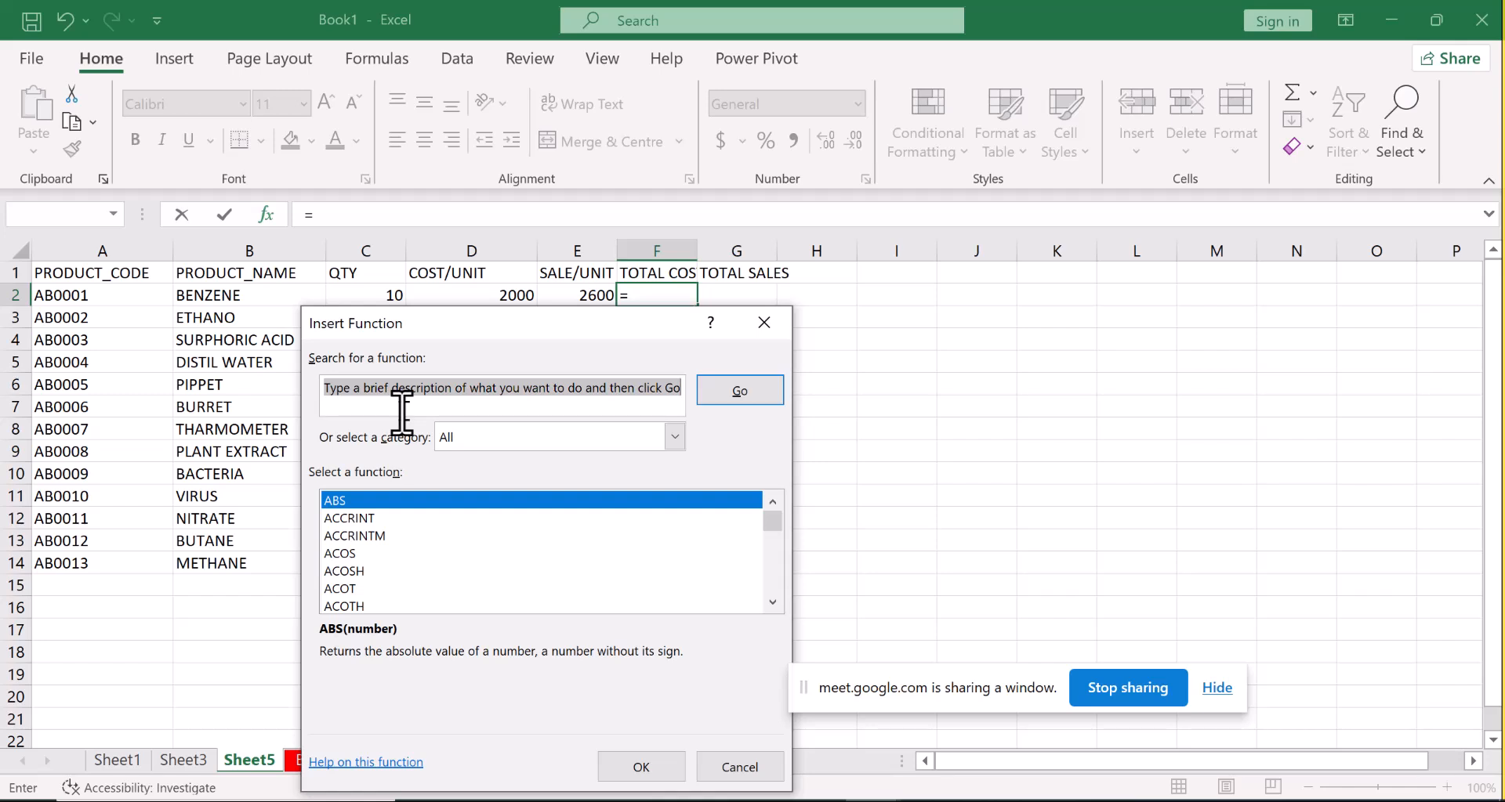
Try to find a suitable function by searching for MULTIPLICATION.
click(564, 408)
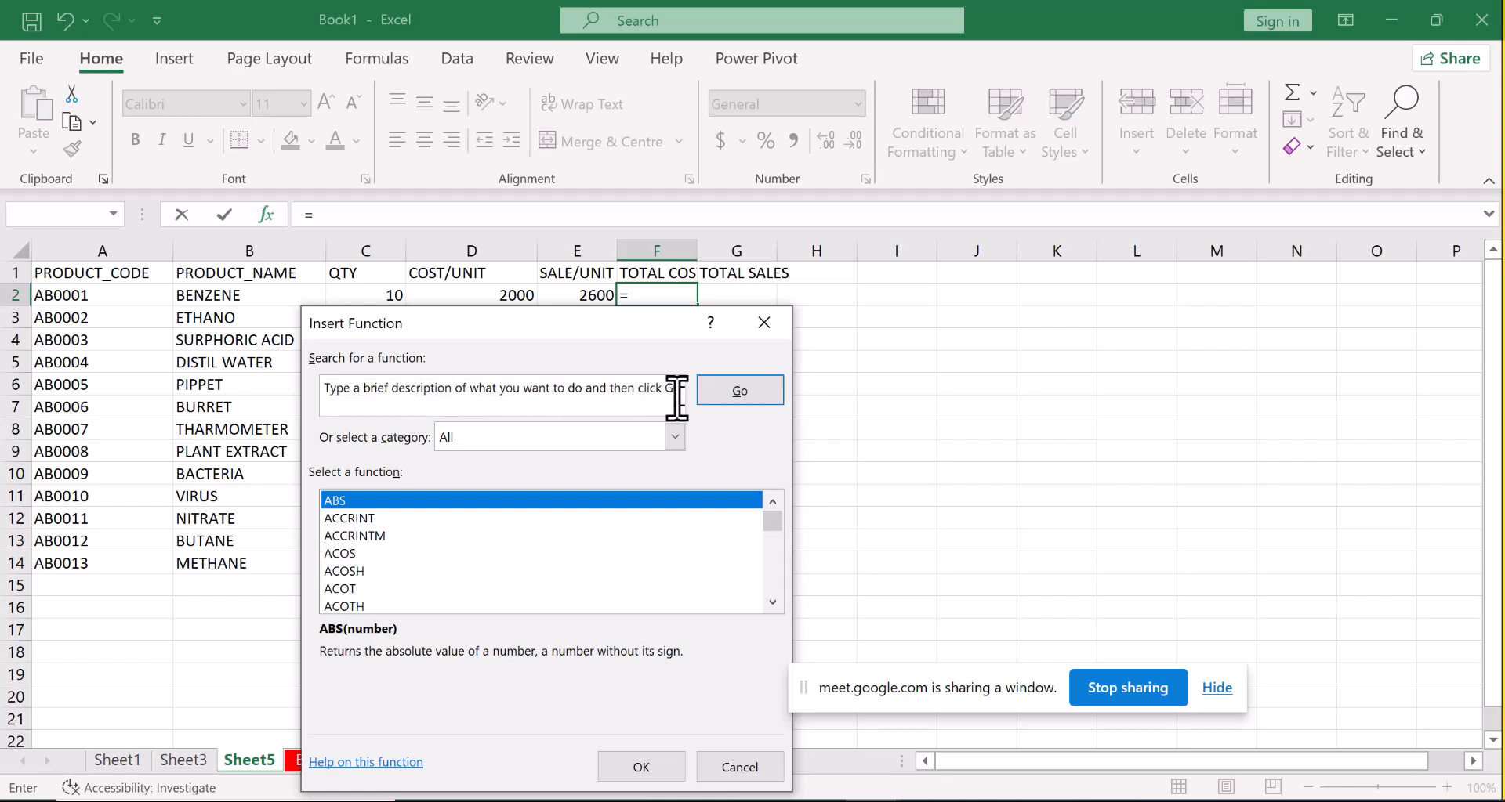
key(BackSpace)
key(BackSpace)
key(BackSpace)
key(BackSpace)
key(BackSpace)
key(BackSpace)
key(BackSpace)
key(BackSpace)
key(BackSpace)
key(BackSpace)
key(BackSpace)
key(BackSpace)
key(BackSpace)
key(BackSpace)
key(BackSpace)
key(BackSpace)
key(BackSpace)
key(BackSpace)
key(BackSpace)
key(BackSpace)
key(BackSpace)
key(BackSpace)
key(BackSpace)
key(BackSpace)
key(BackSpace)
key(BackSpace)
key(BackSpace)
key(BackSpace)
key(BackSpace)
key(BackSpace)
key(BackSpace)
key(BackSpace)
key(BackSpace)
key(BackSpace)
key(BackSpace)
key(BackSpace)
key(BackSpace)
key(BackSpace)
key(BackSpace)
key(BackSpace)
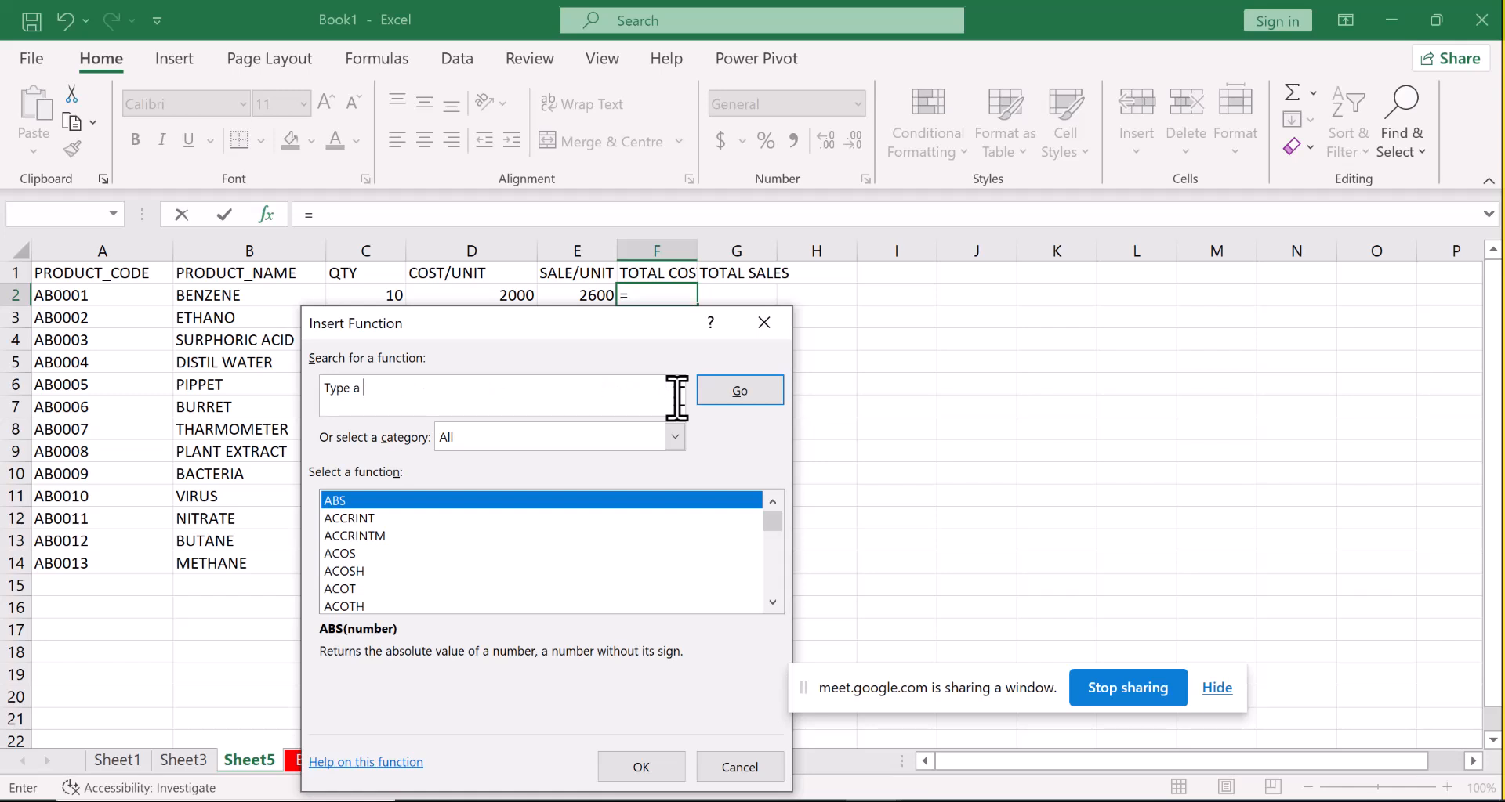
text(MULTIPLICATION)
click(766, 387)
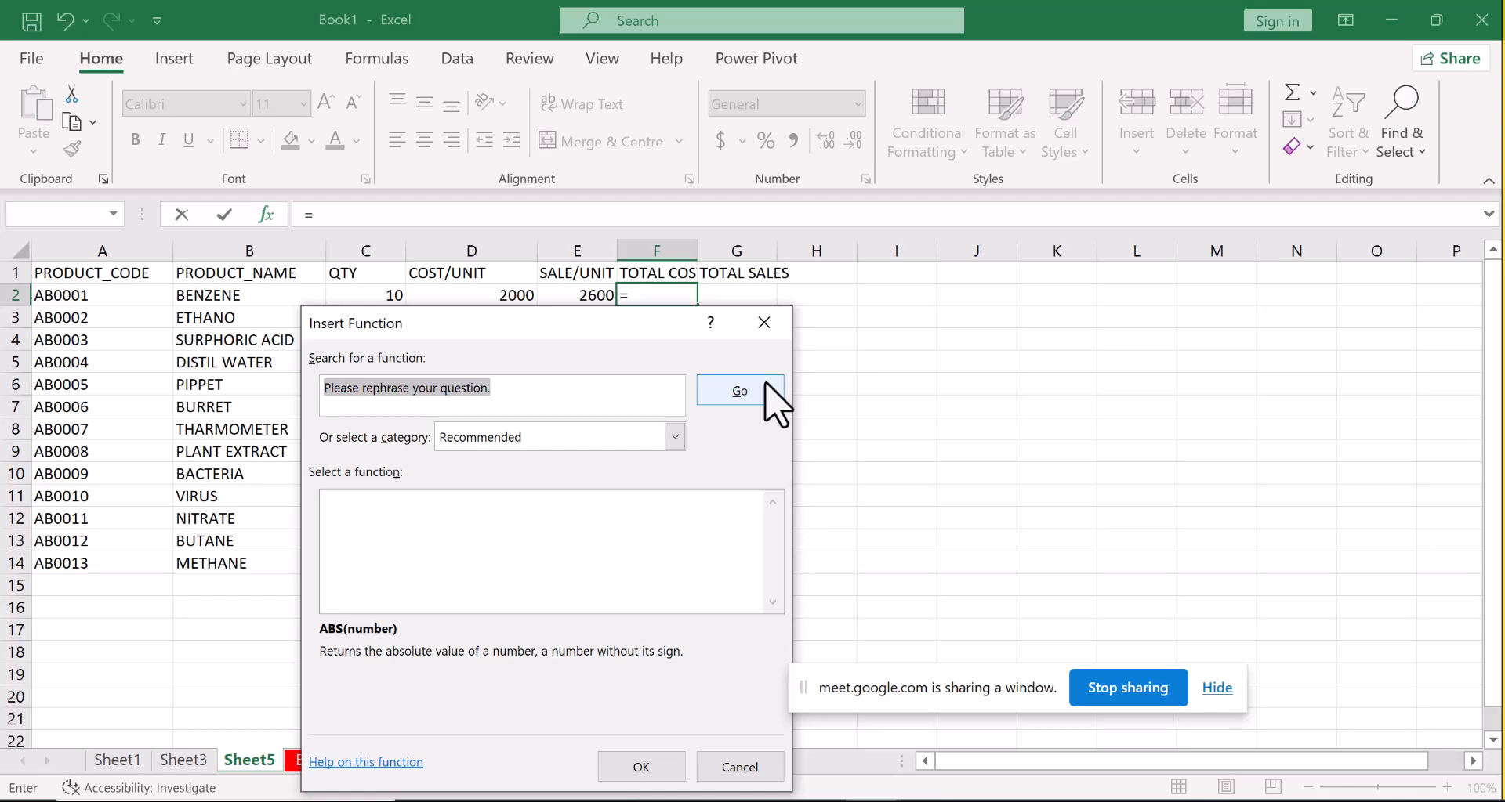
Search for the PRODUCT function to use in the F2 formula.
click(529, 389)
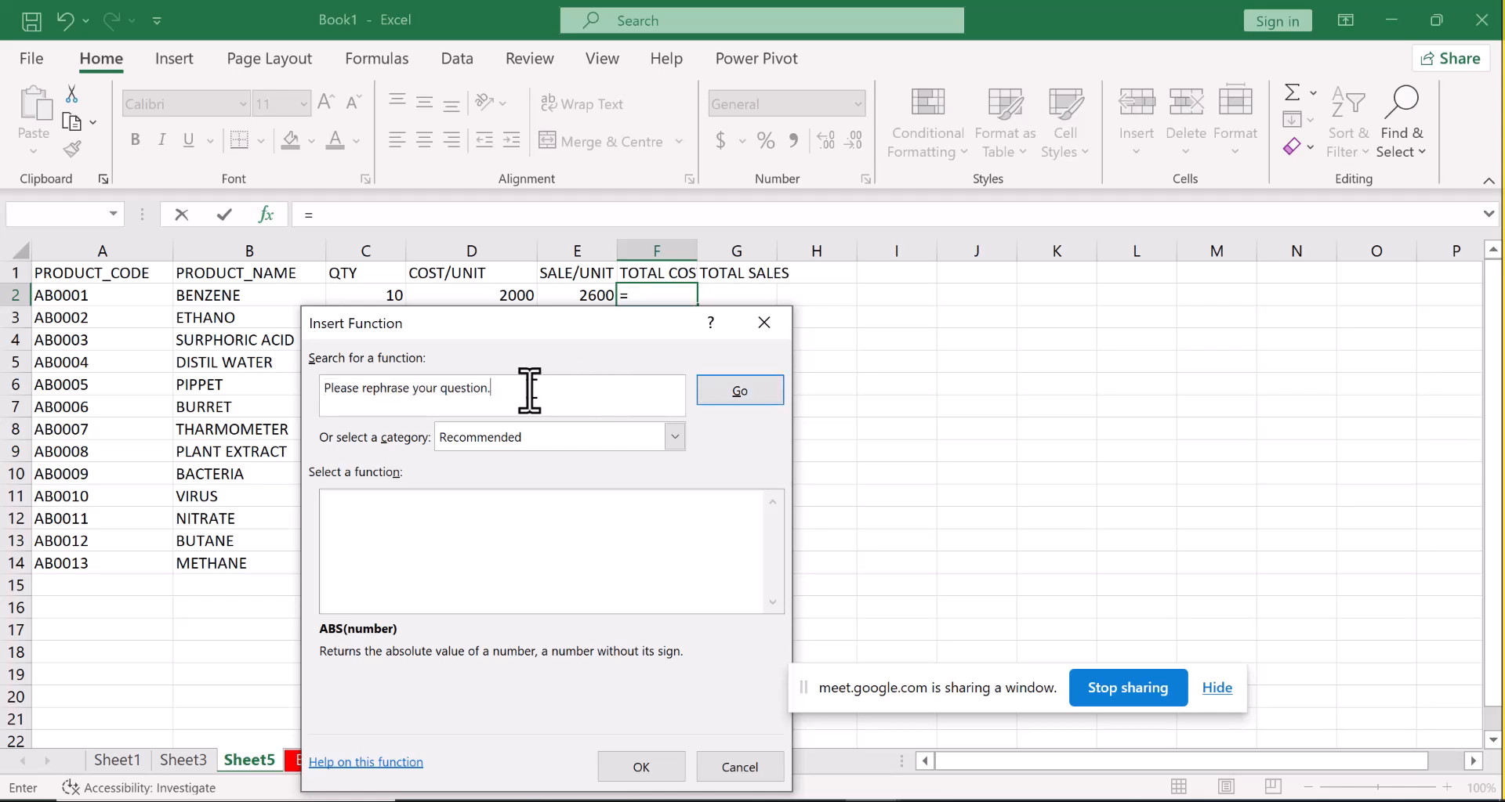
key(BackSpace)
key(BackSpace)
key(BackSpace)
key(BackSpace)
key(BackSpace)
key(BackSpace)
key(BackSpace)
key(BackSpace)
key(BackSpace)
key(BackSpace)
key(BackSpace)
key(BackSpace)
key(BackSpace)
key(BackSpace)
key(BackSpace)
key(BackSpace)
key(BackSpace)
key(BackSpace)
key(BackSpace)
key(BackSpace)
text(PRODUCT)
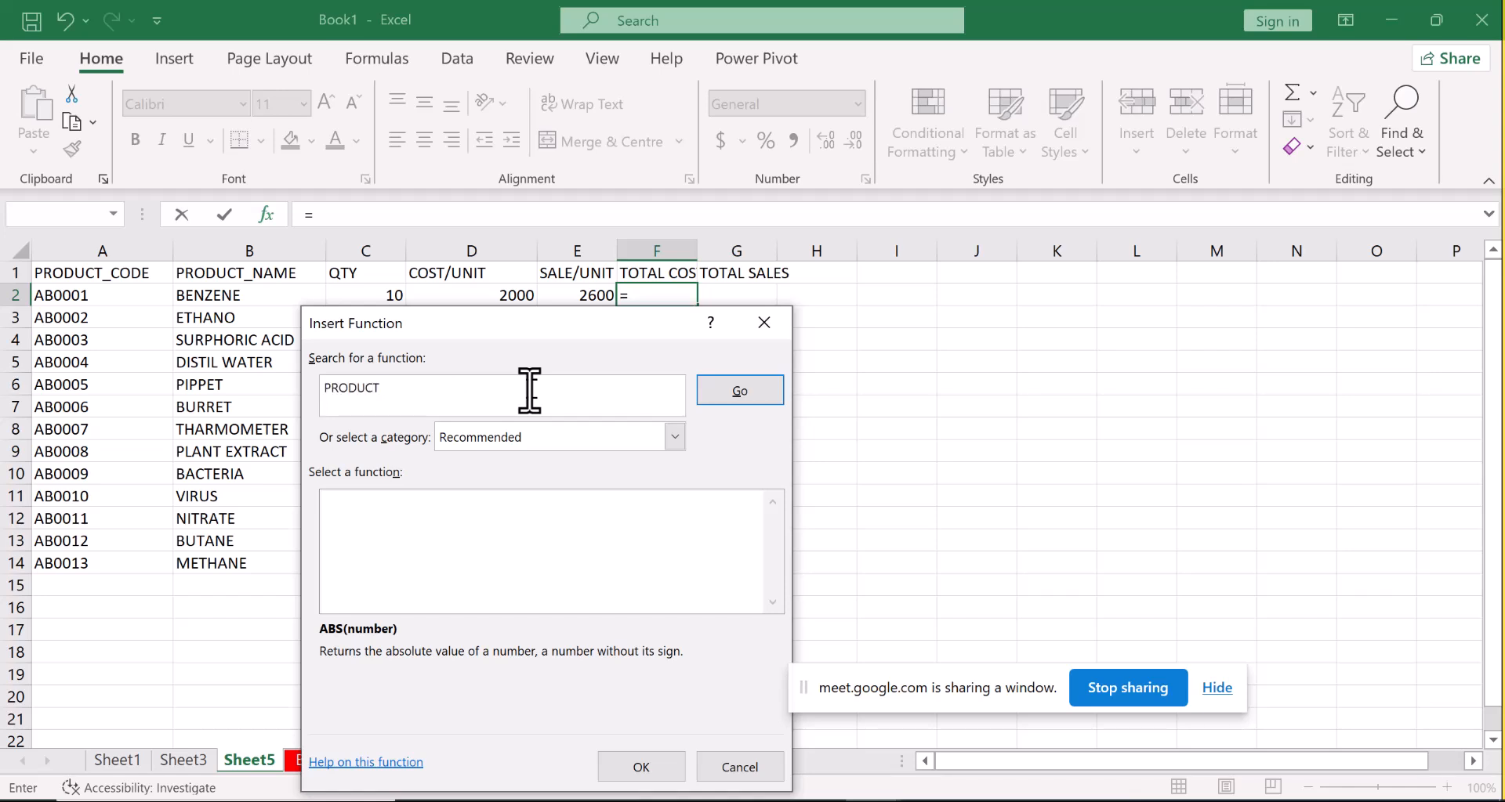
key(Return)
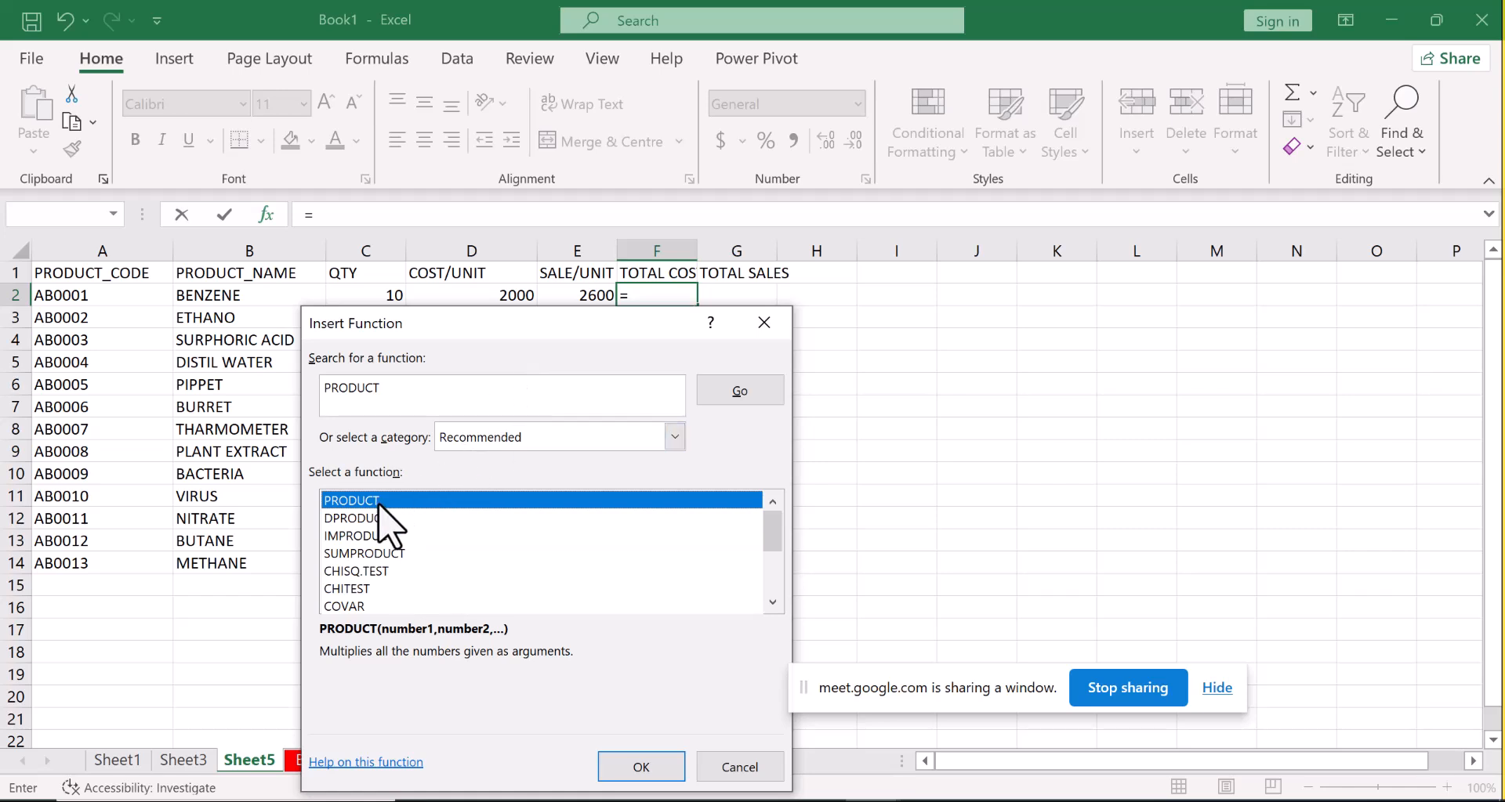
Insert the PRODUCT function in F2 with C2:D2 as its Number1 range.
click(658, 771)
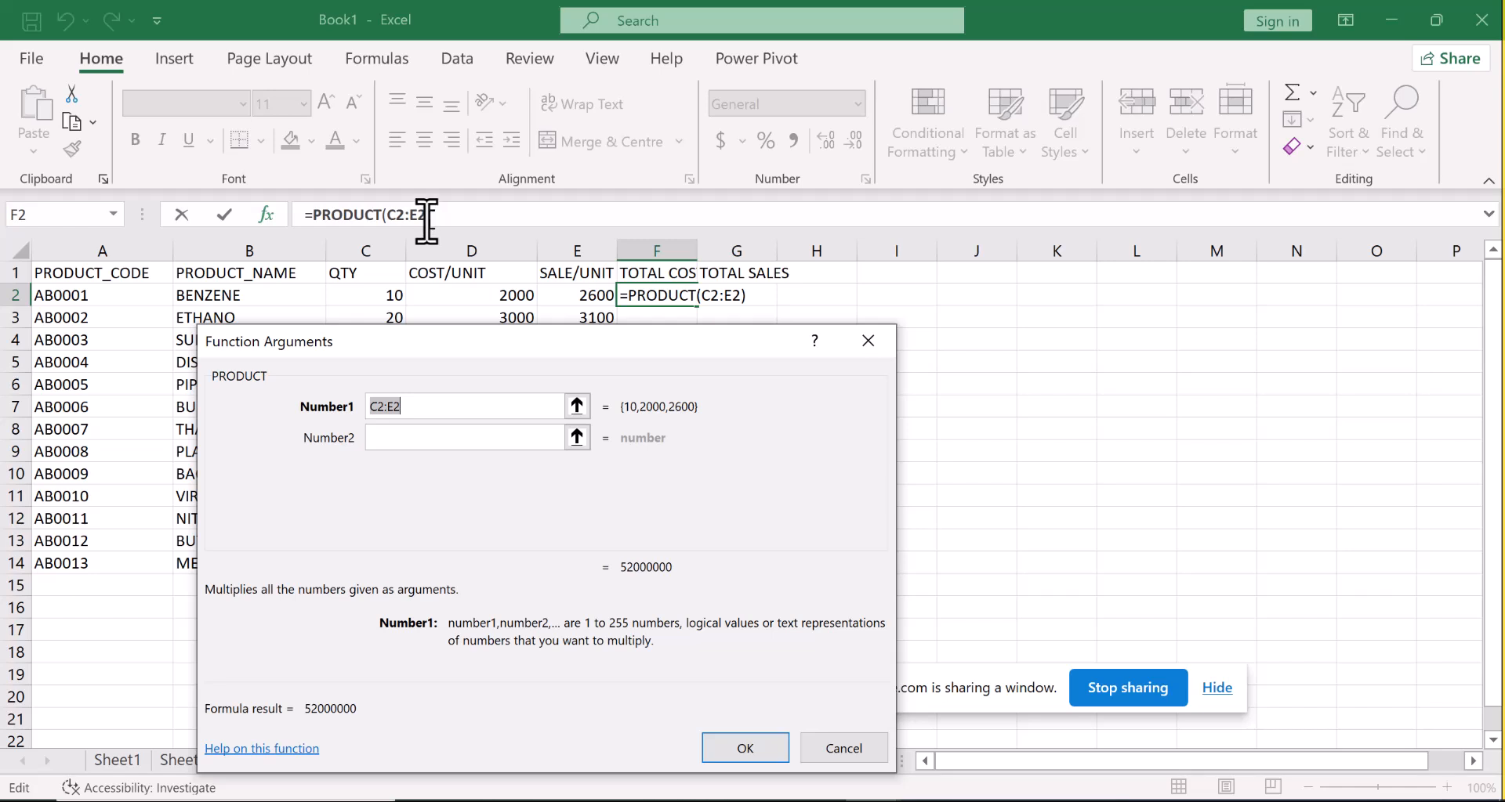
click(403, 406)
key(BackSpace)
key(BackSpace)
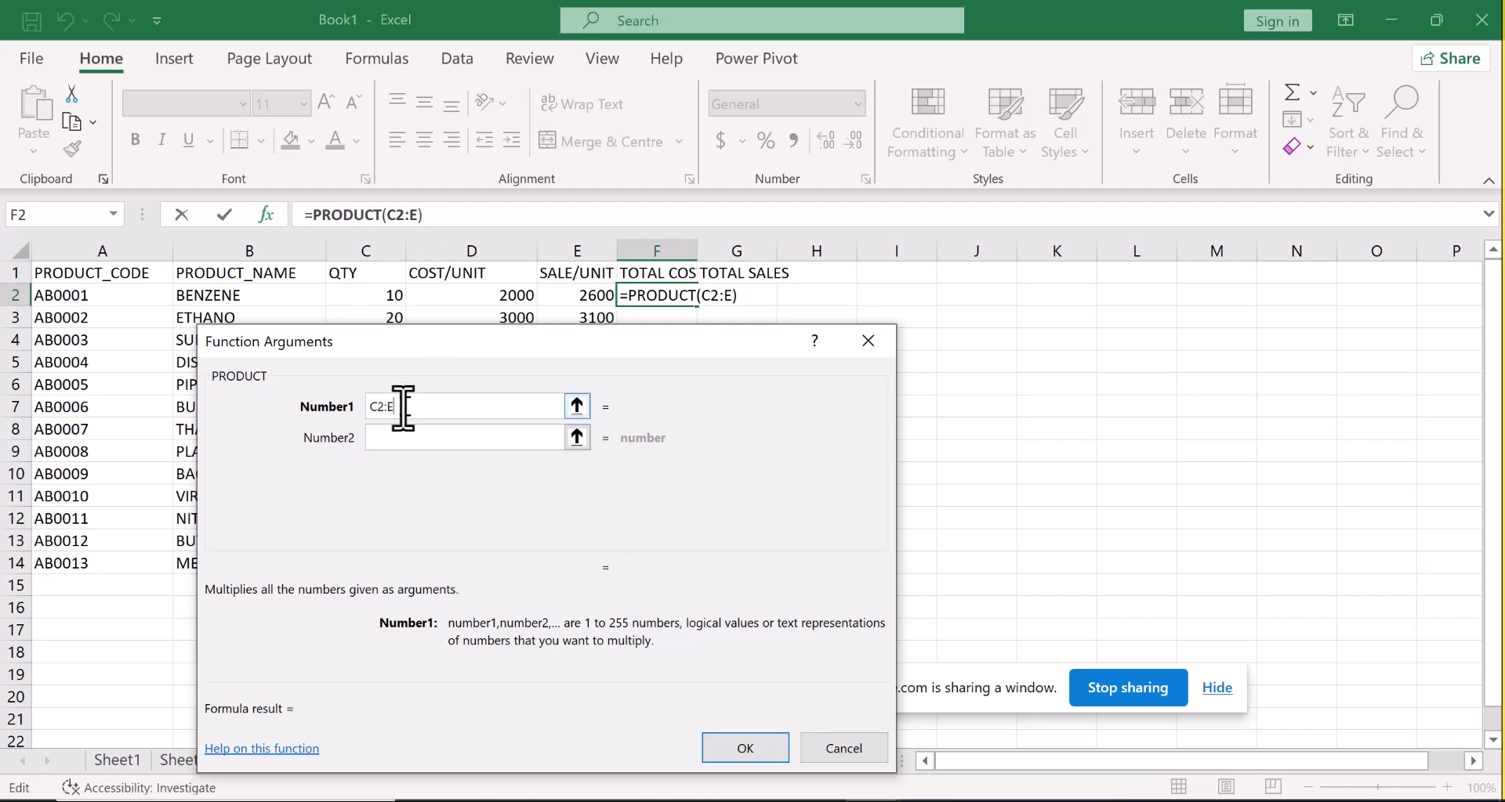
text(D2)
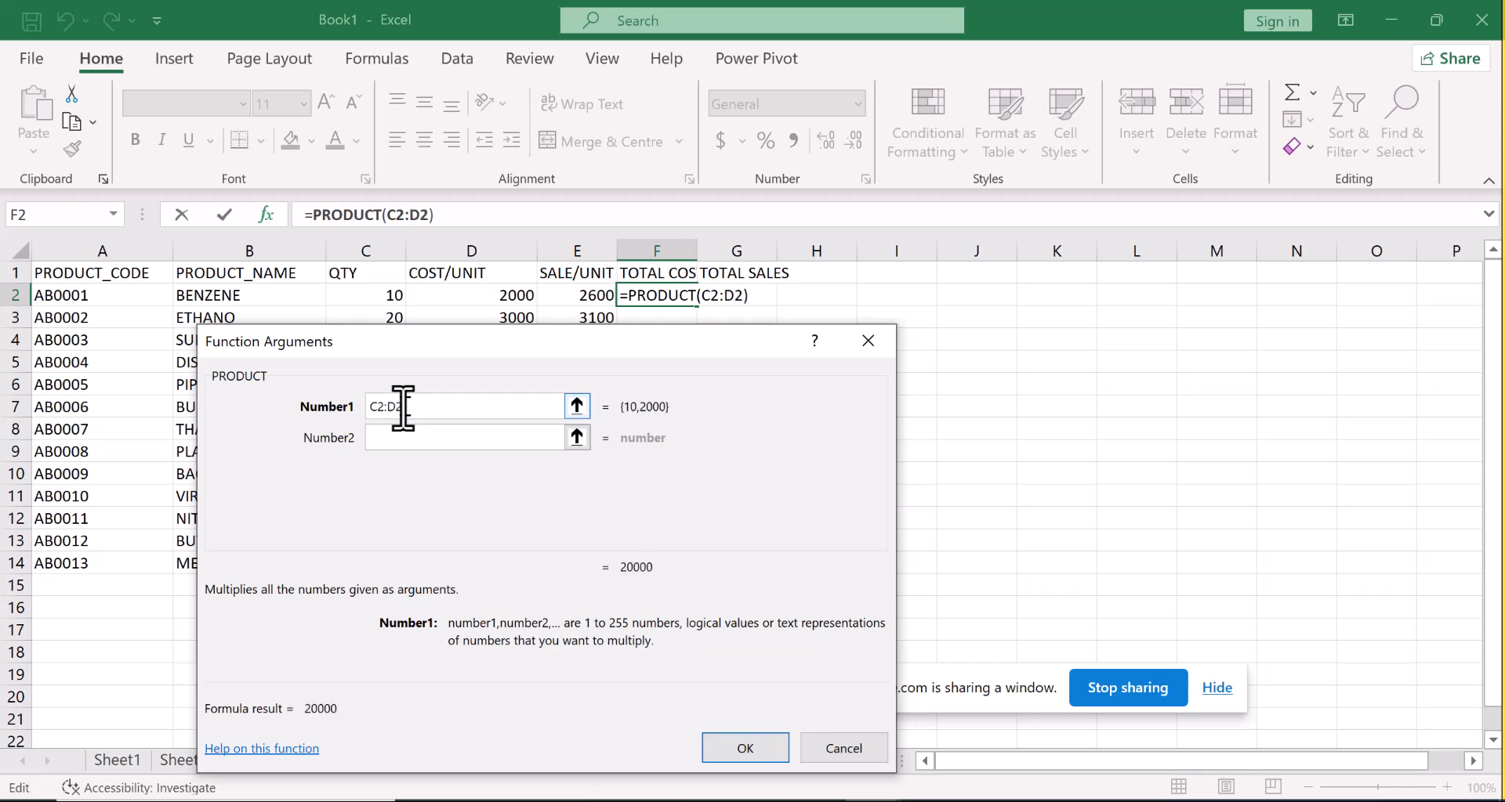
click(729, 754)
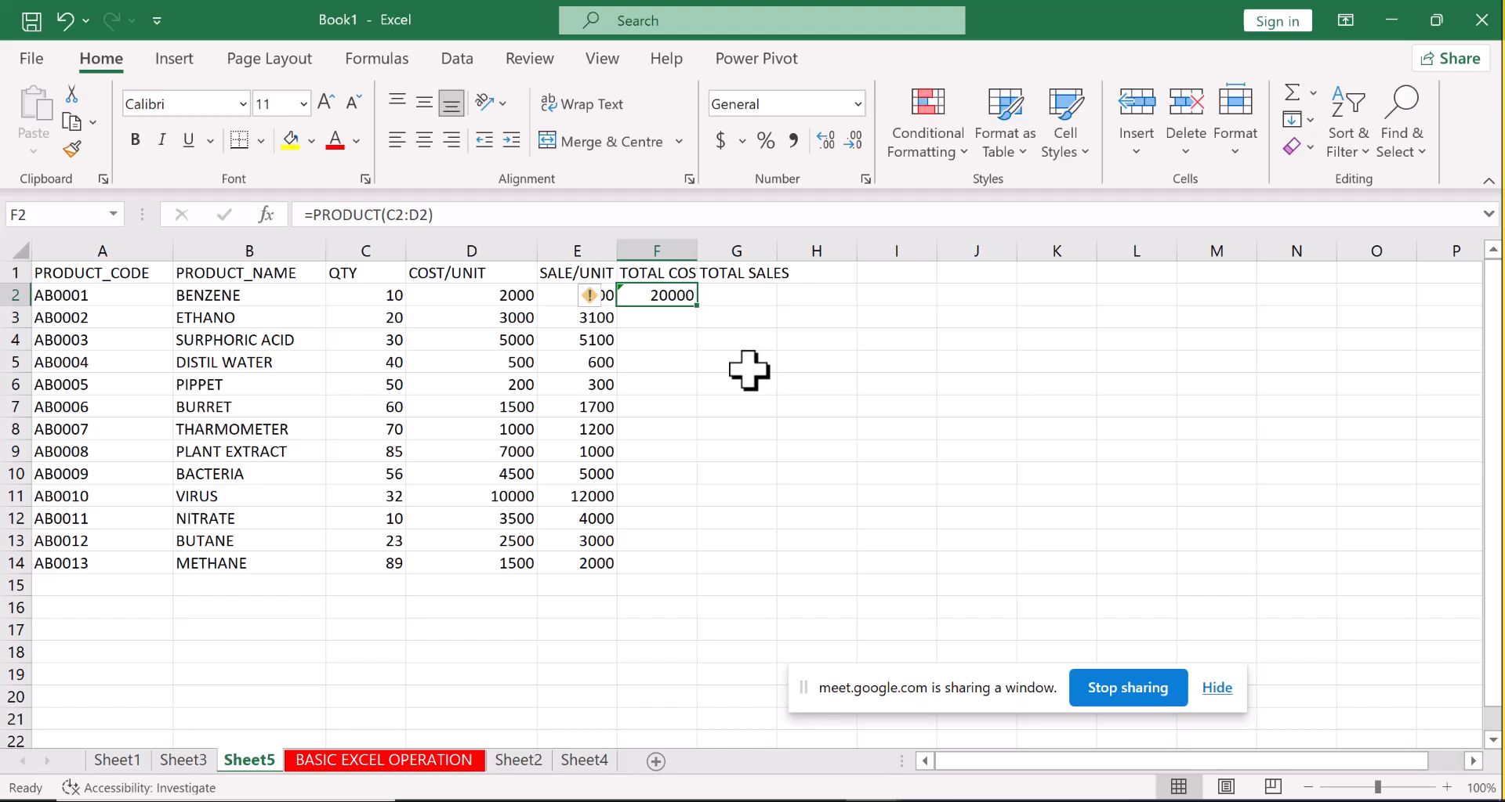
Fill the total cost formula from F2 down to F14 for all the products.
key(alt+Tab)
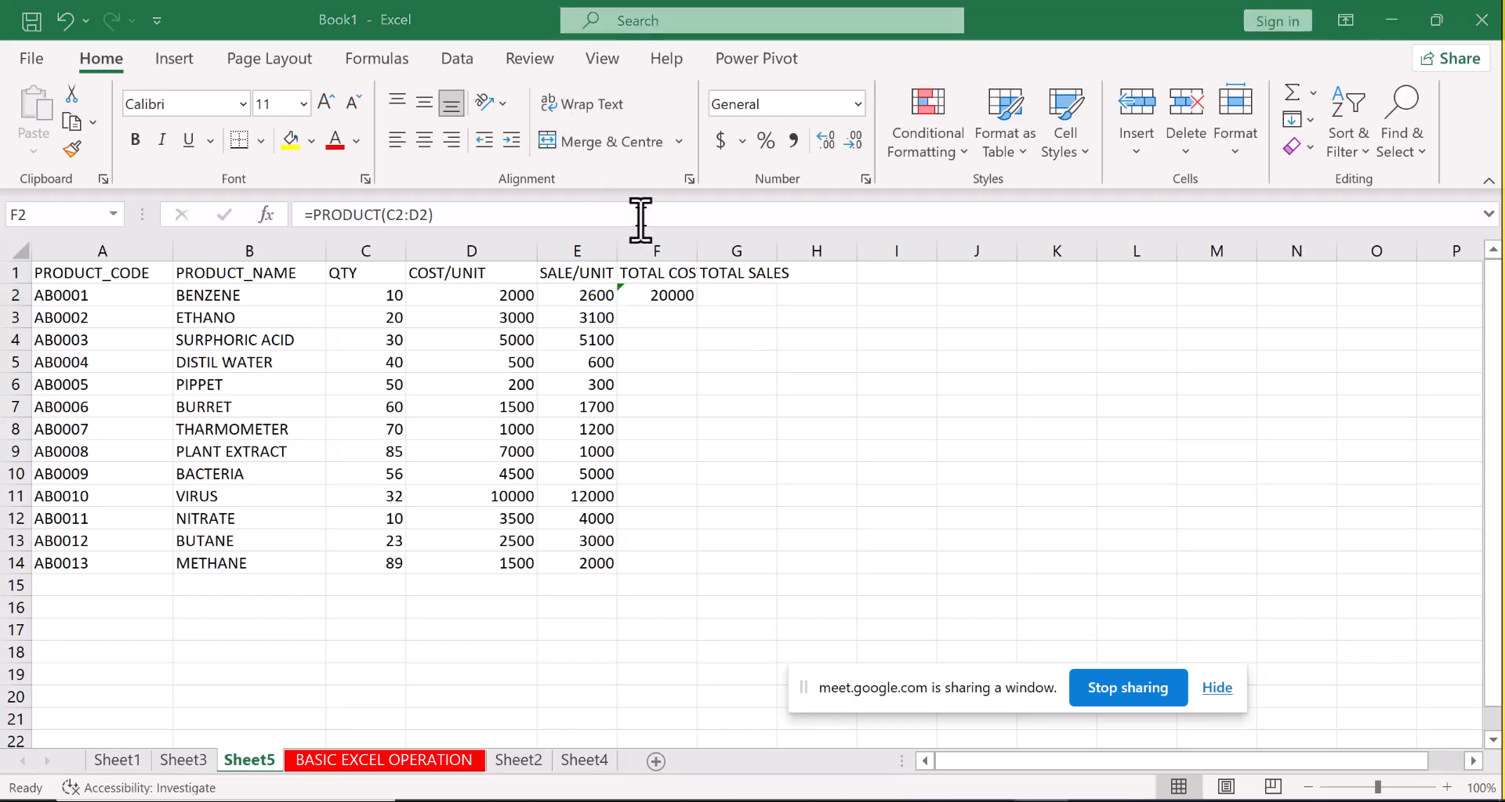
click(676, 298)
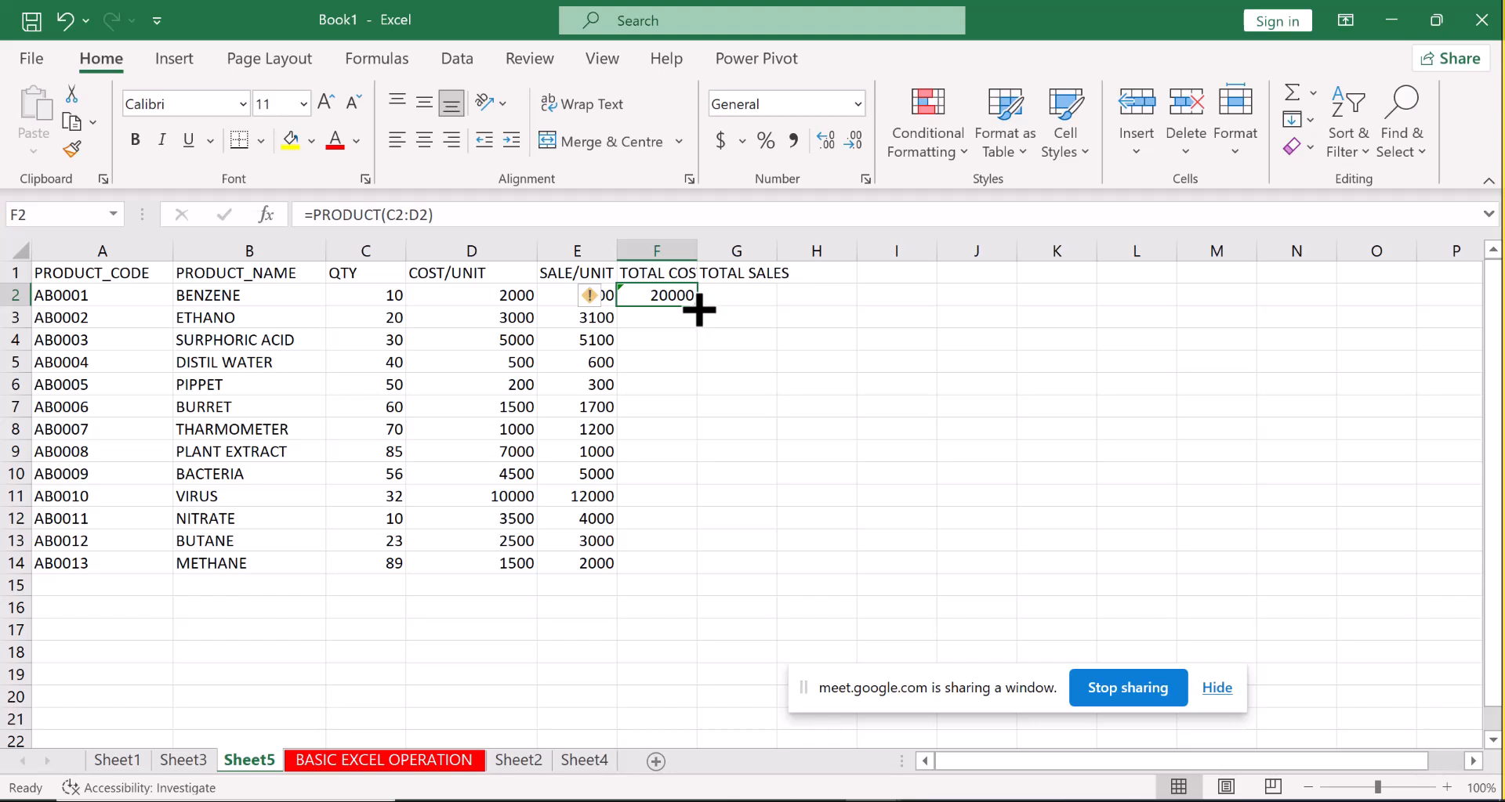
drag(698, 310, 700, 574)
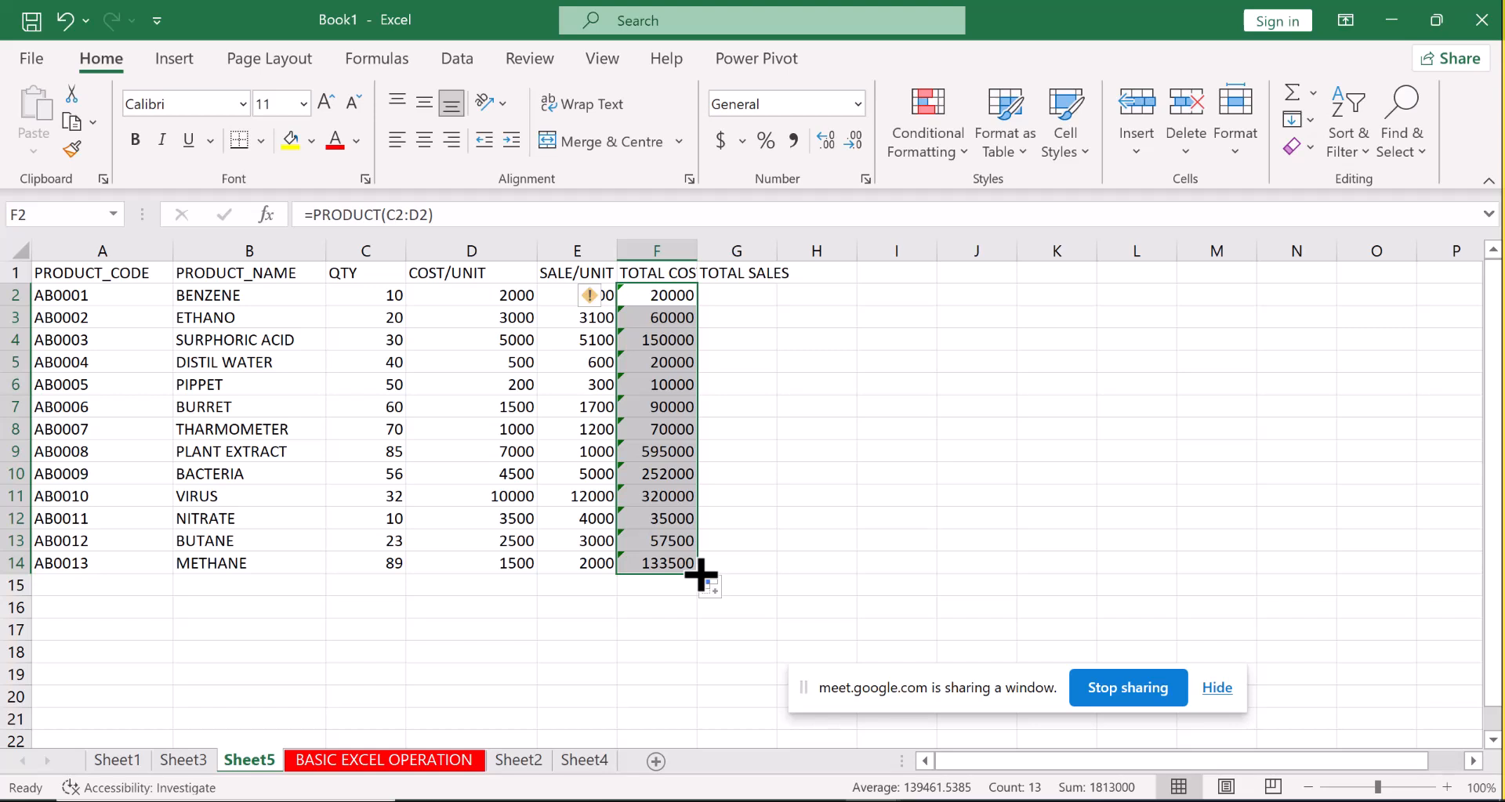
click(653, 559)
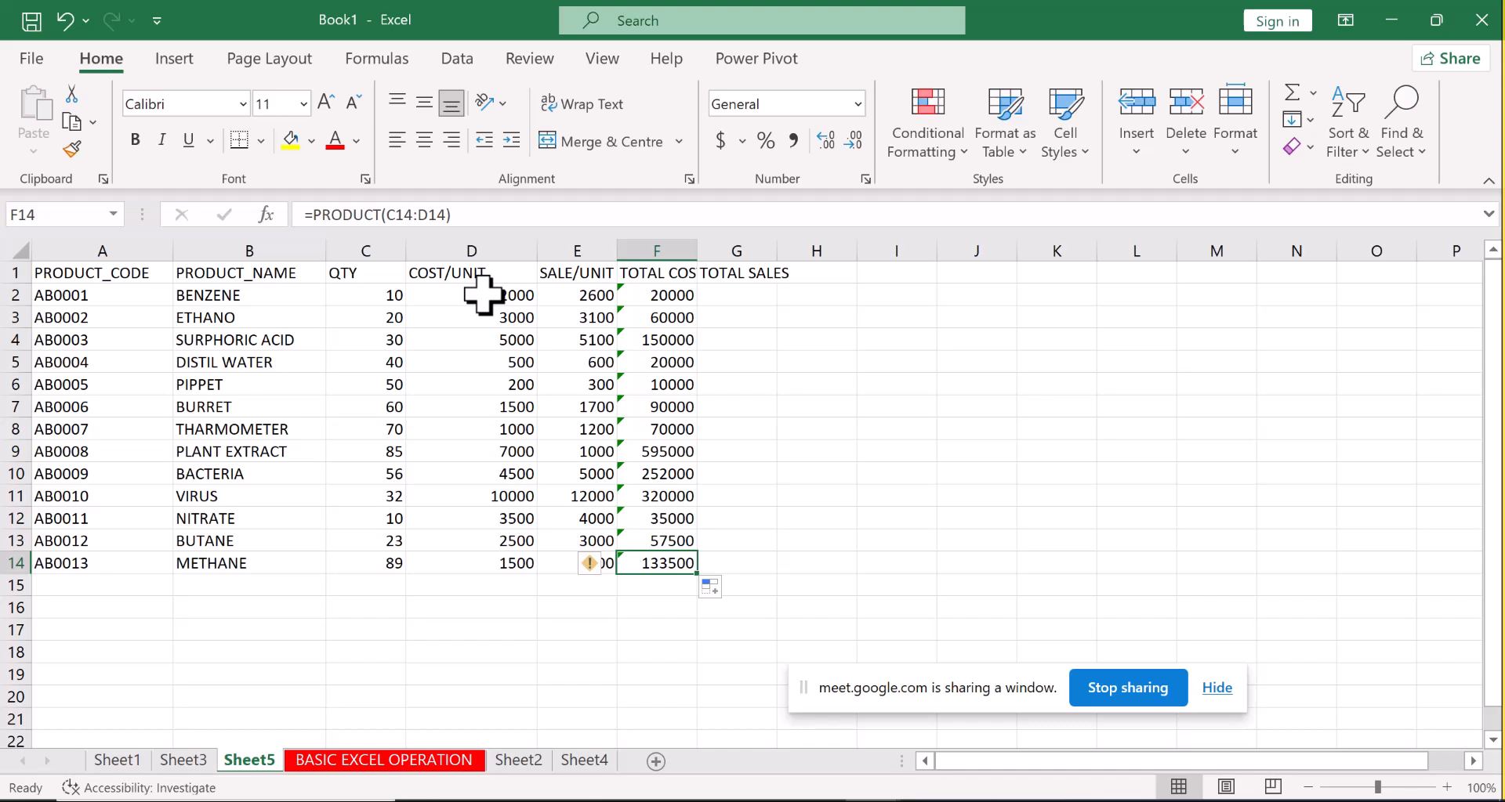
Apply the Currency number format to the COST/UNIT values in D2:D14.
drag(483, 294, 494, 557)
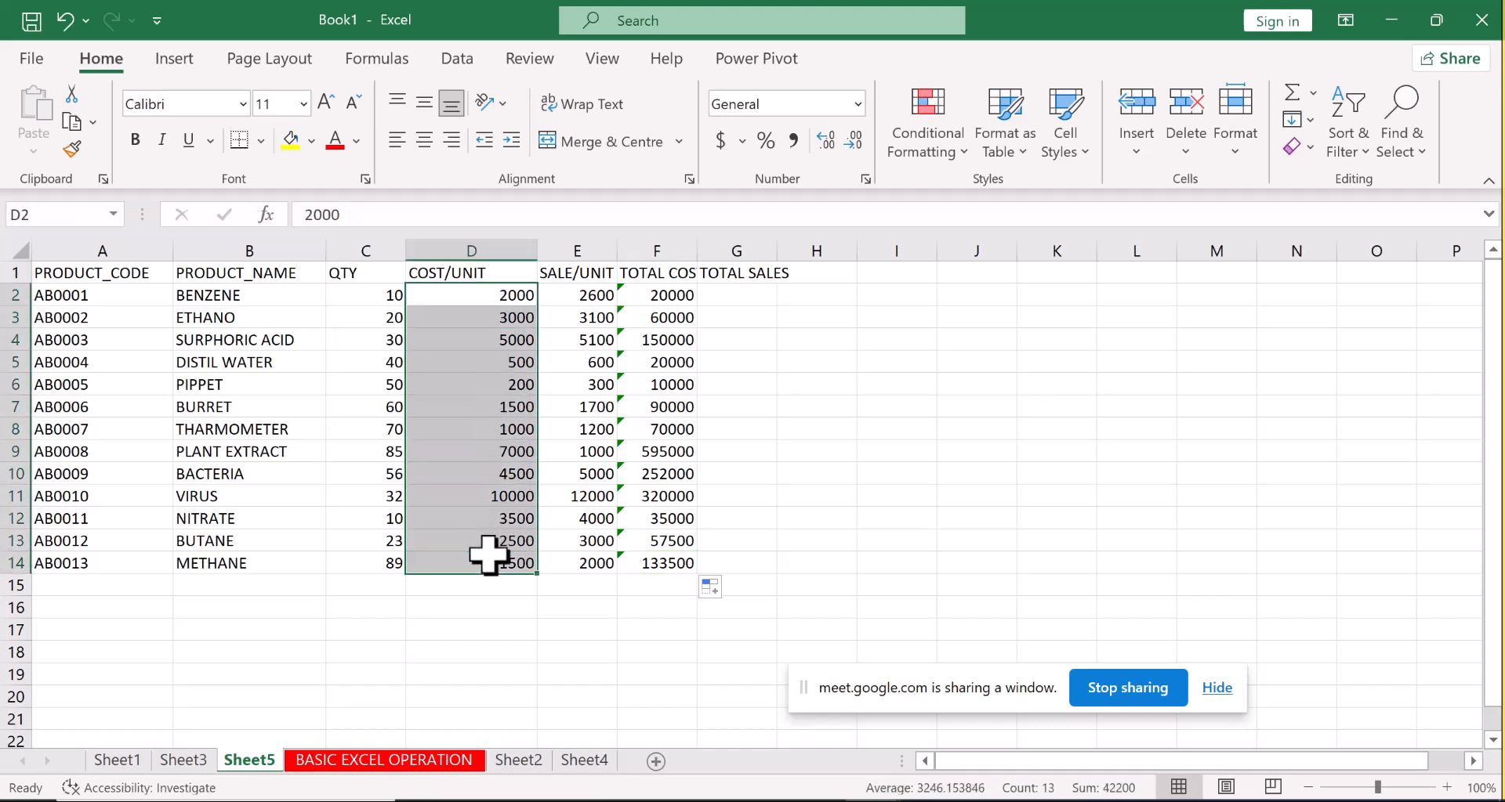
click(856, 108)
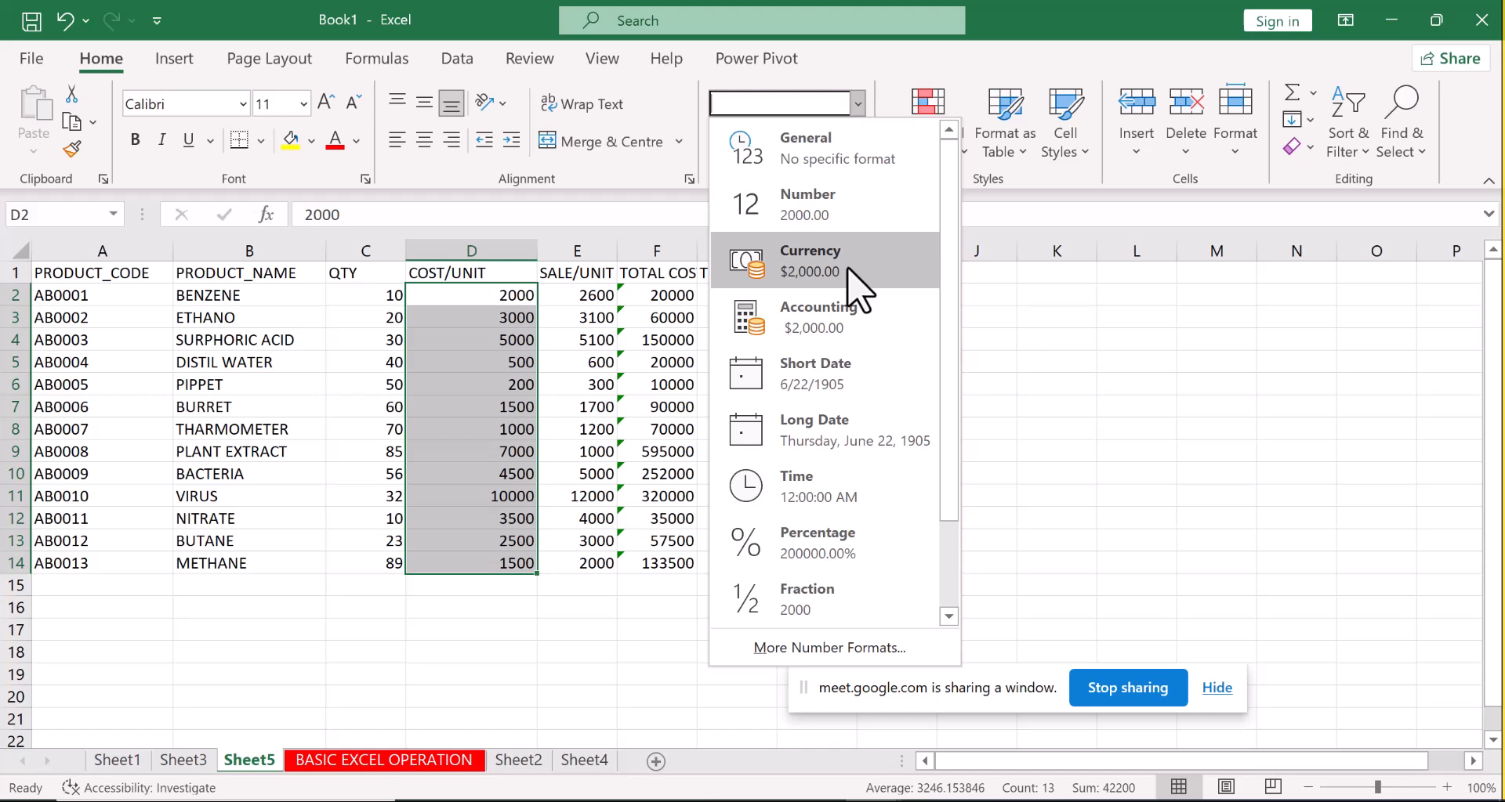
click(860, 290)
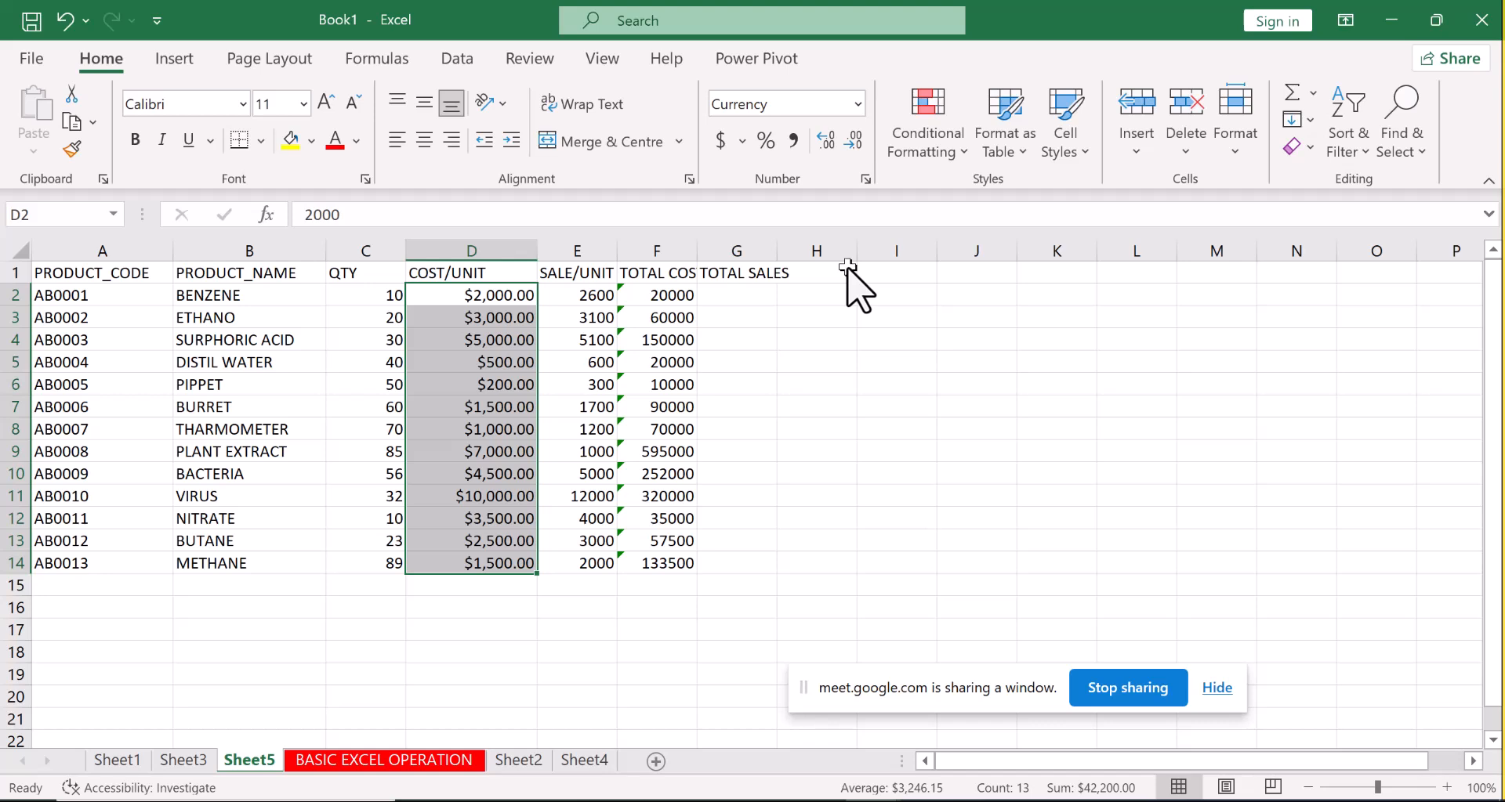
Set the currency symbol of the COST/UNIT values to ₦ Fulah (Nigeria).
click(864, 180)
click(864, 181)
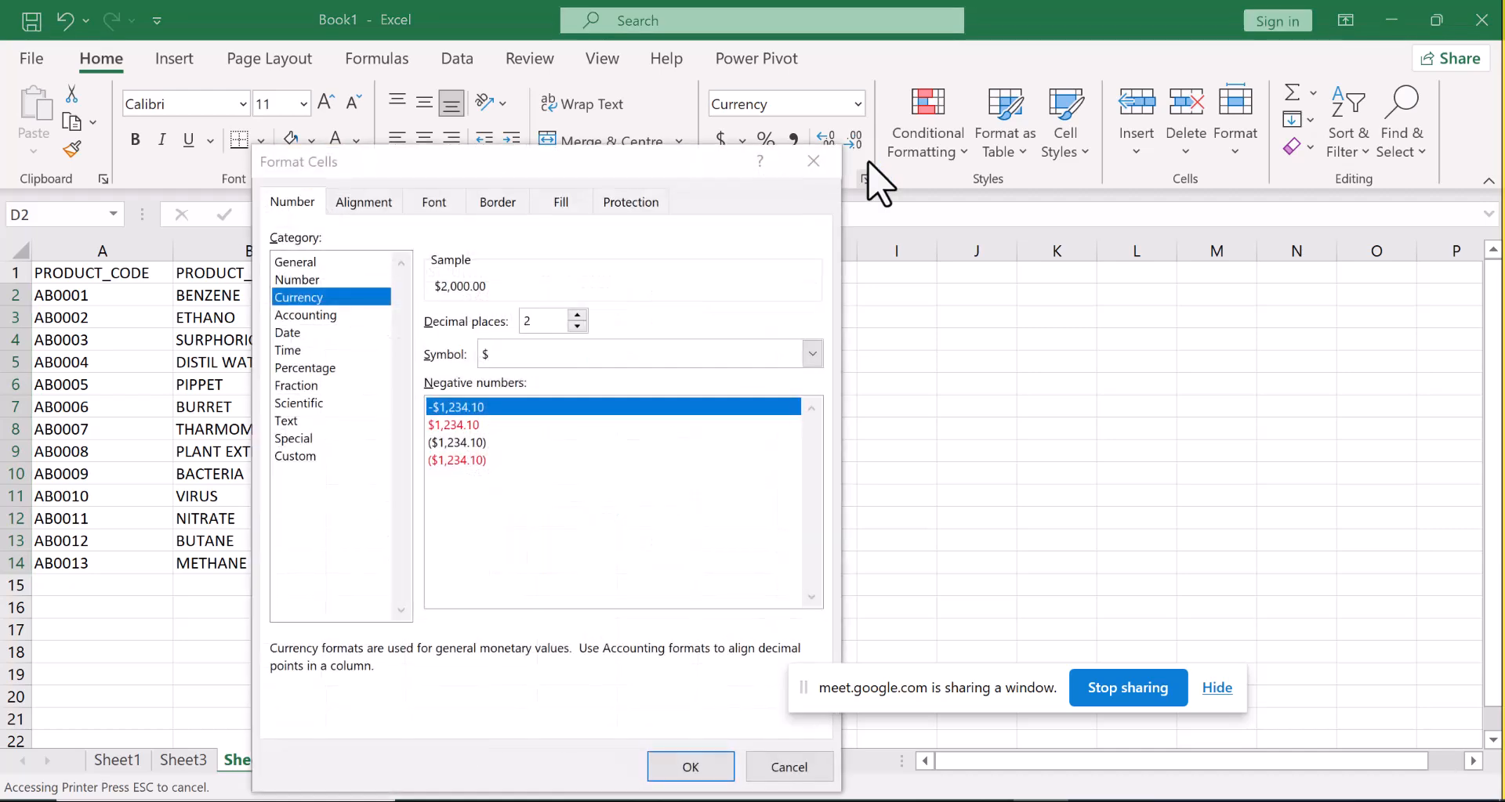
click(812, 358)
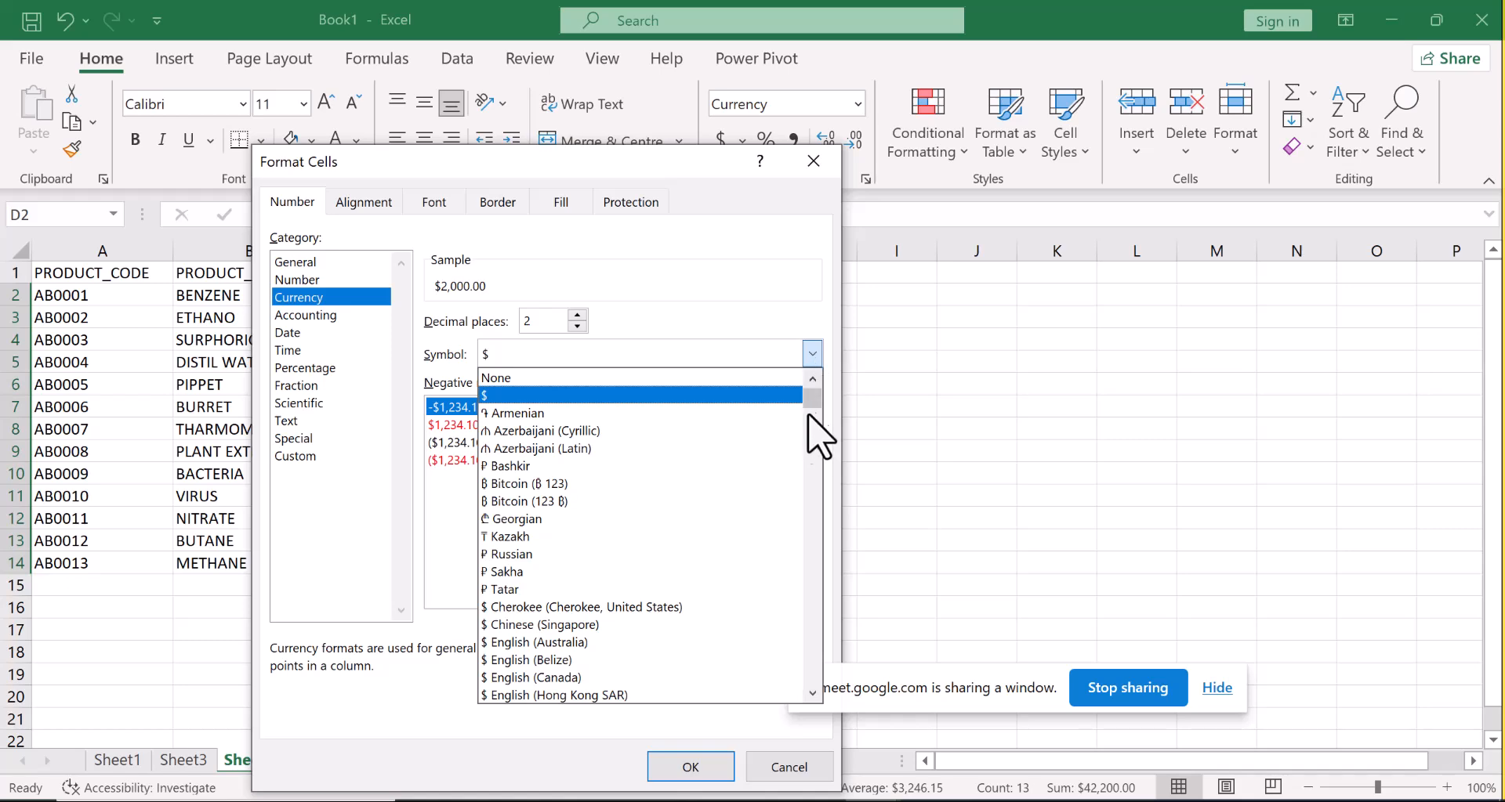
drag(811, 396, 809, 557)
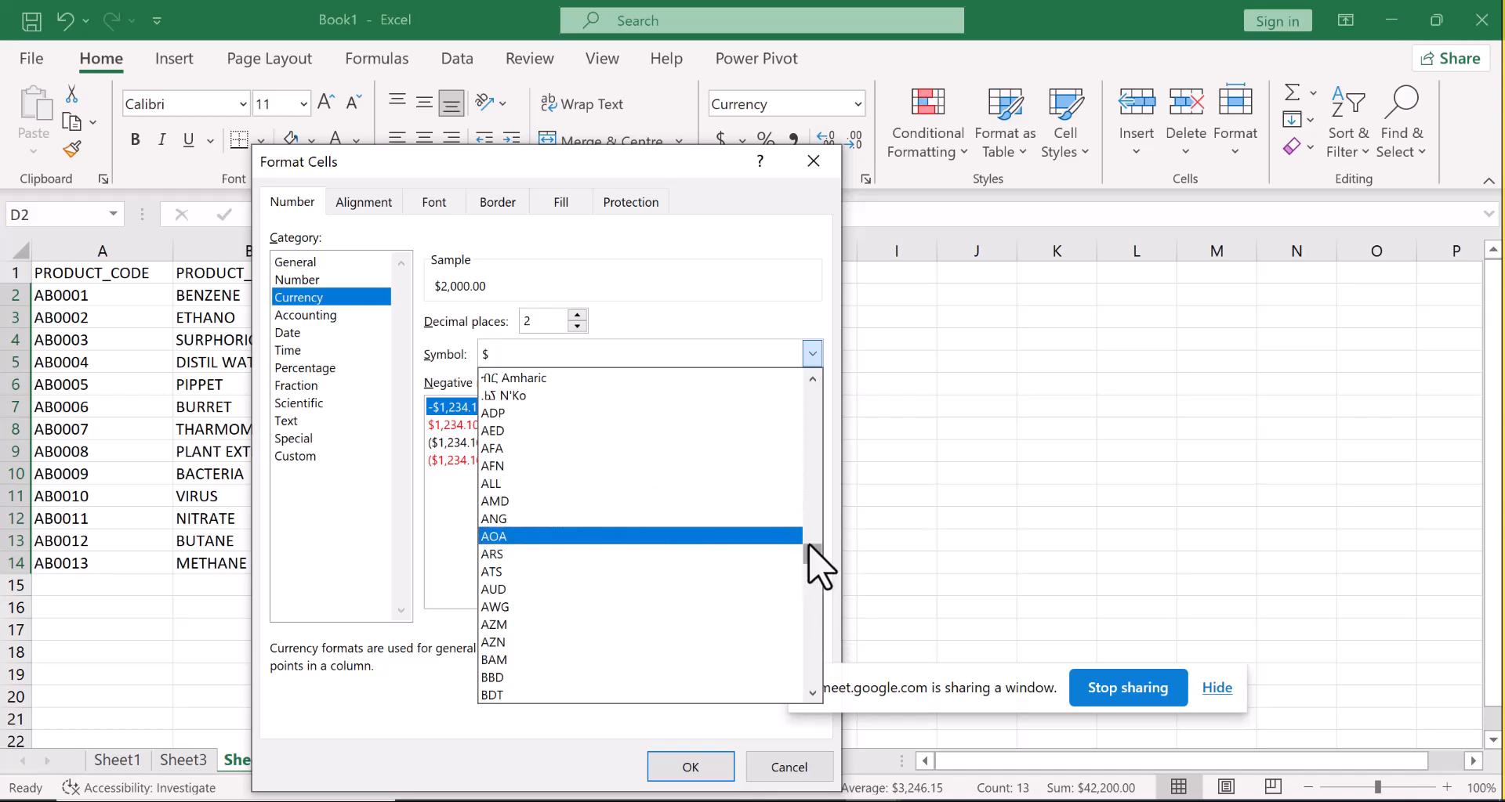
scroll(811, 558, up, 6)
drag(811, 558, 819, 423)
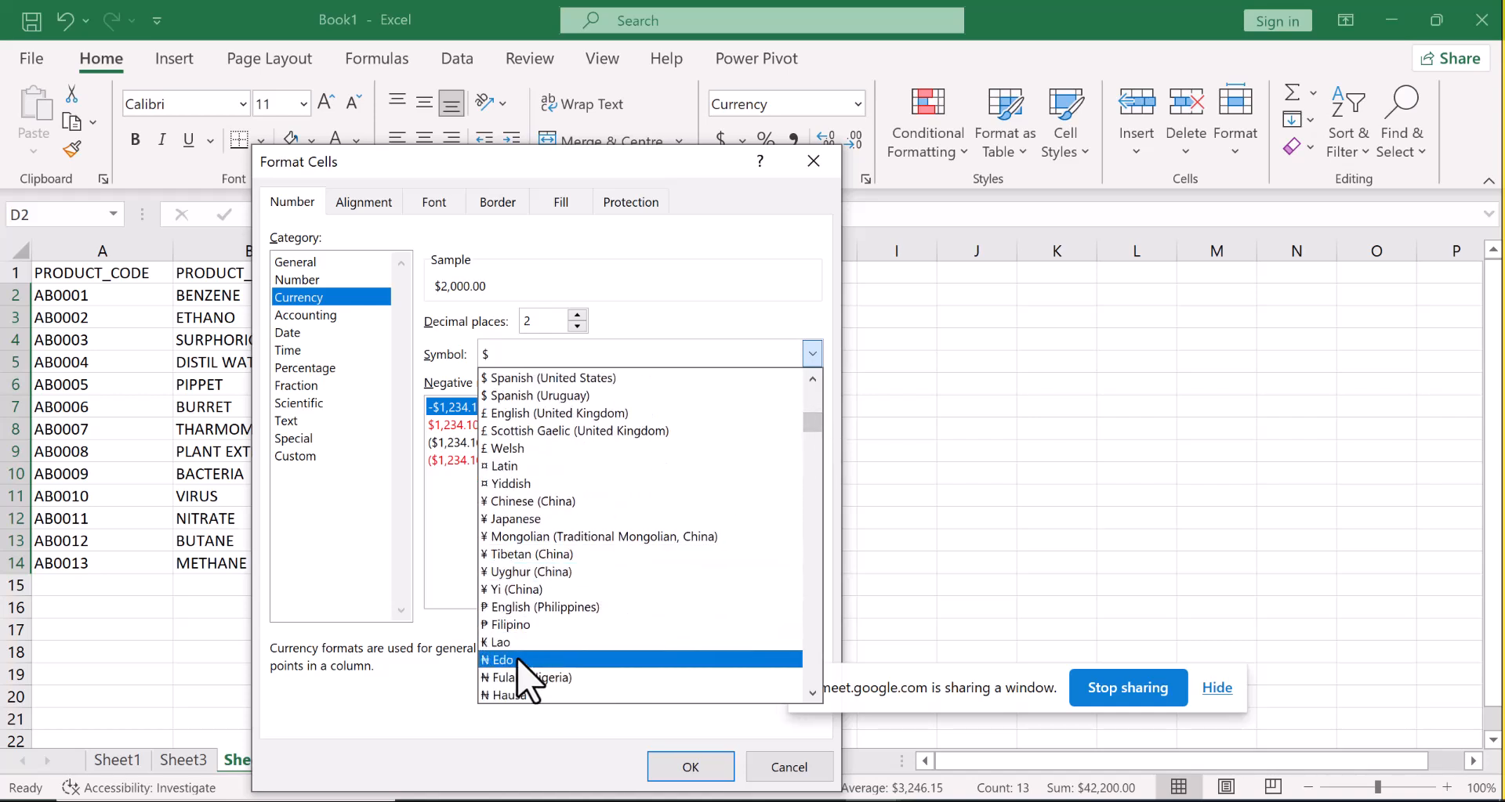
click(519, 679)
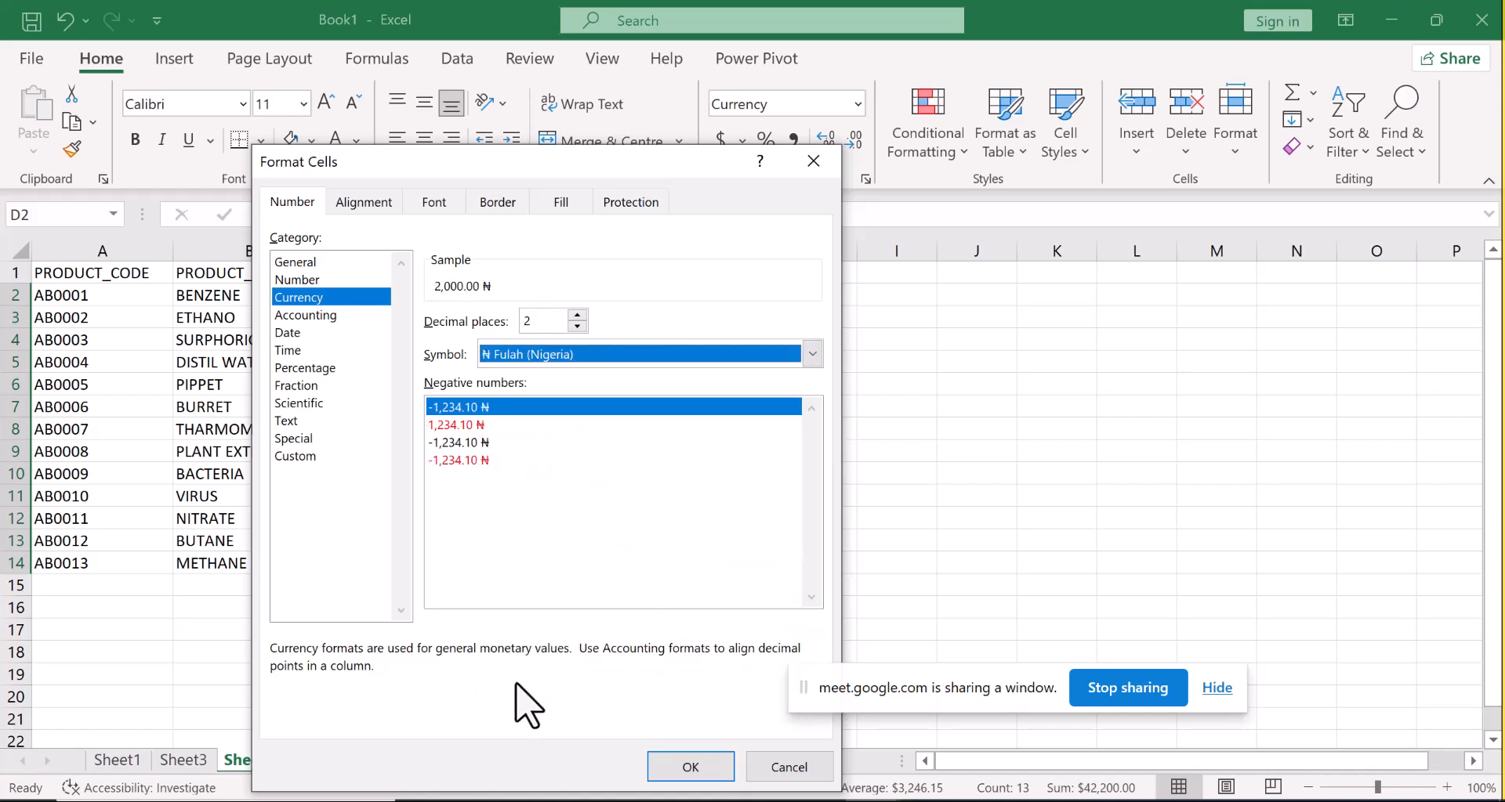
click(683, 772)
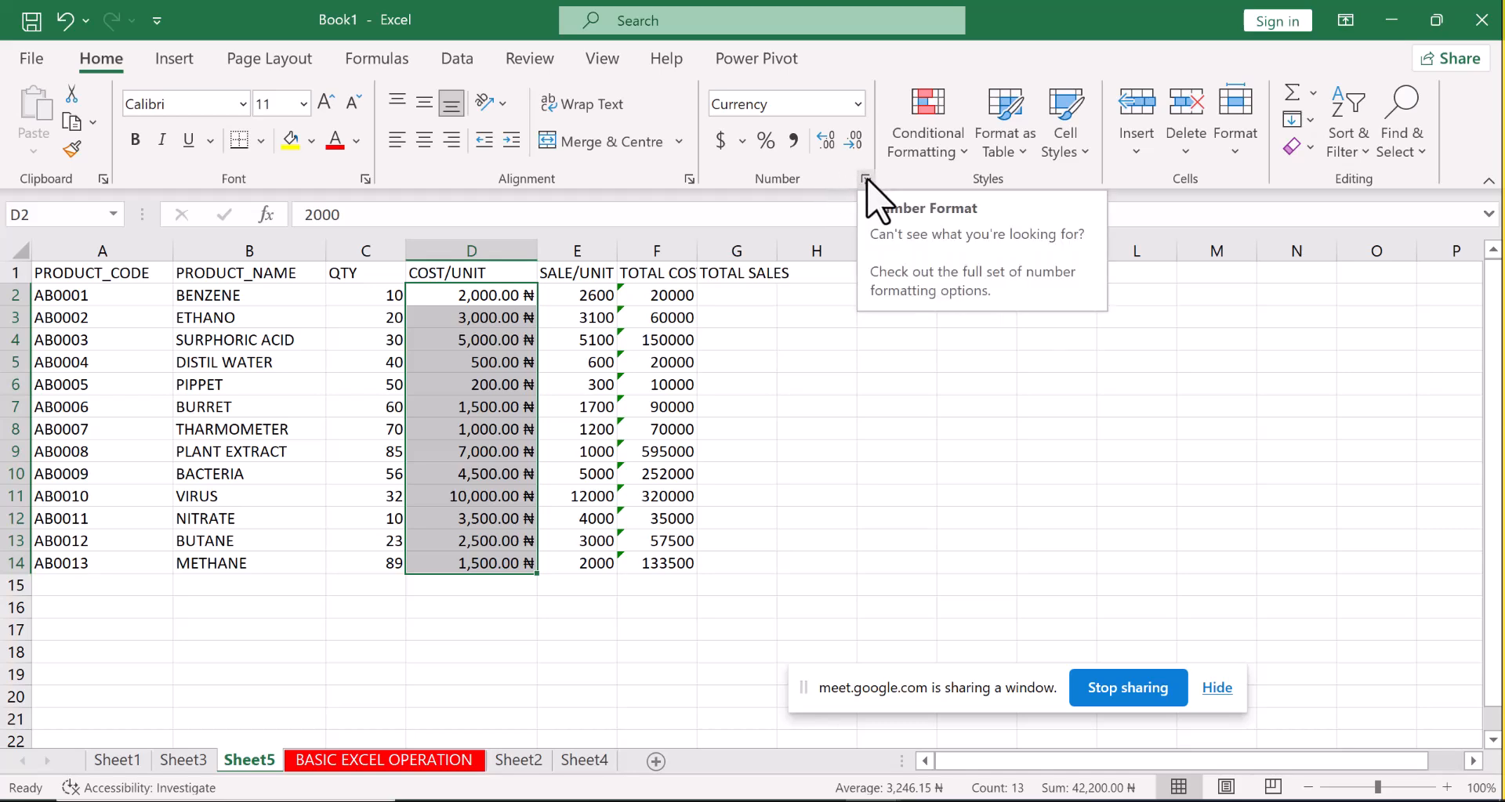
Set the currency symbol of D2:D14 to ₦ Yoruba so the naira sign precedes the amounts.
click(866, 180)
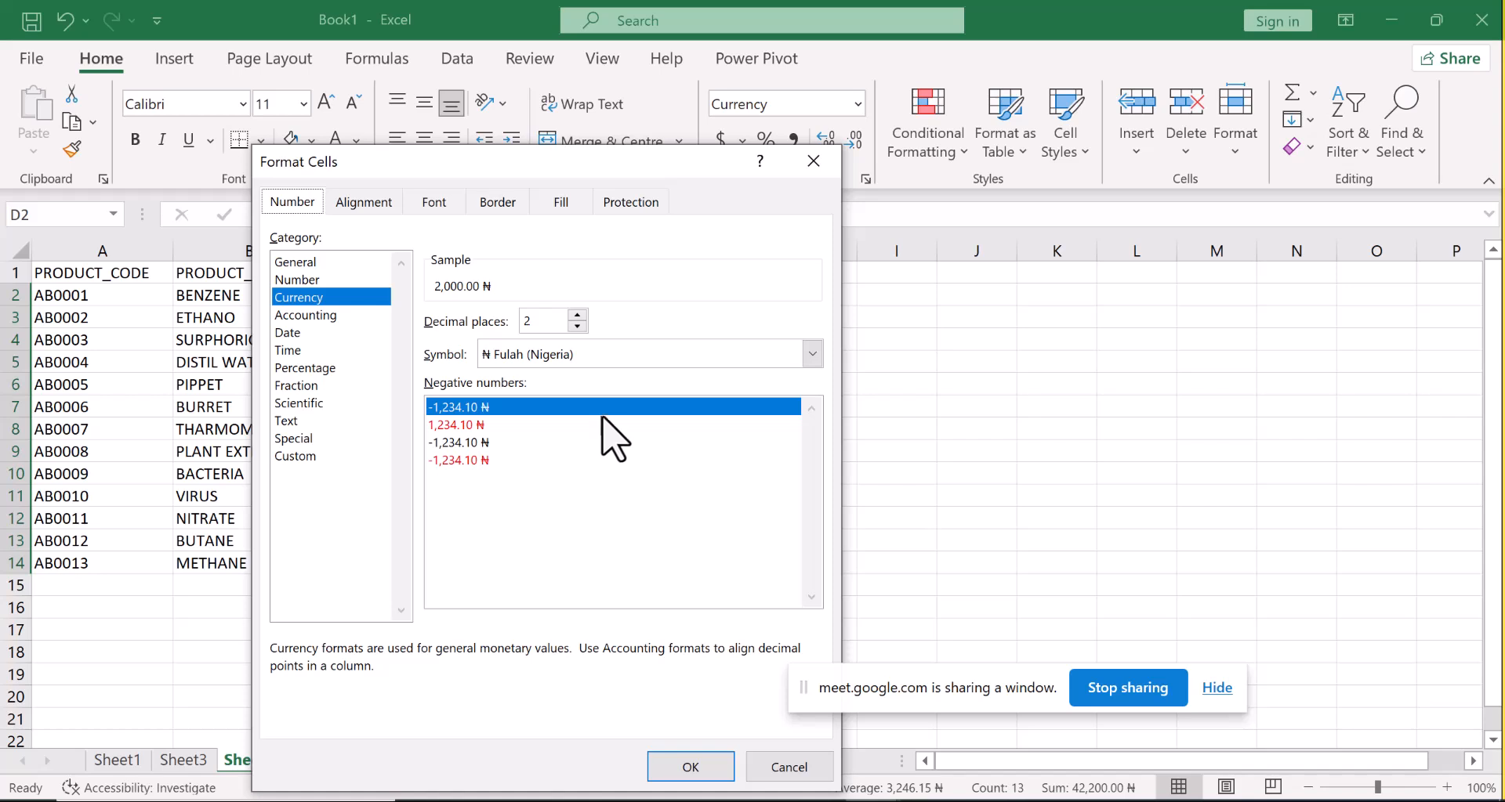
click(815, 356)
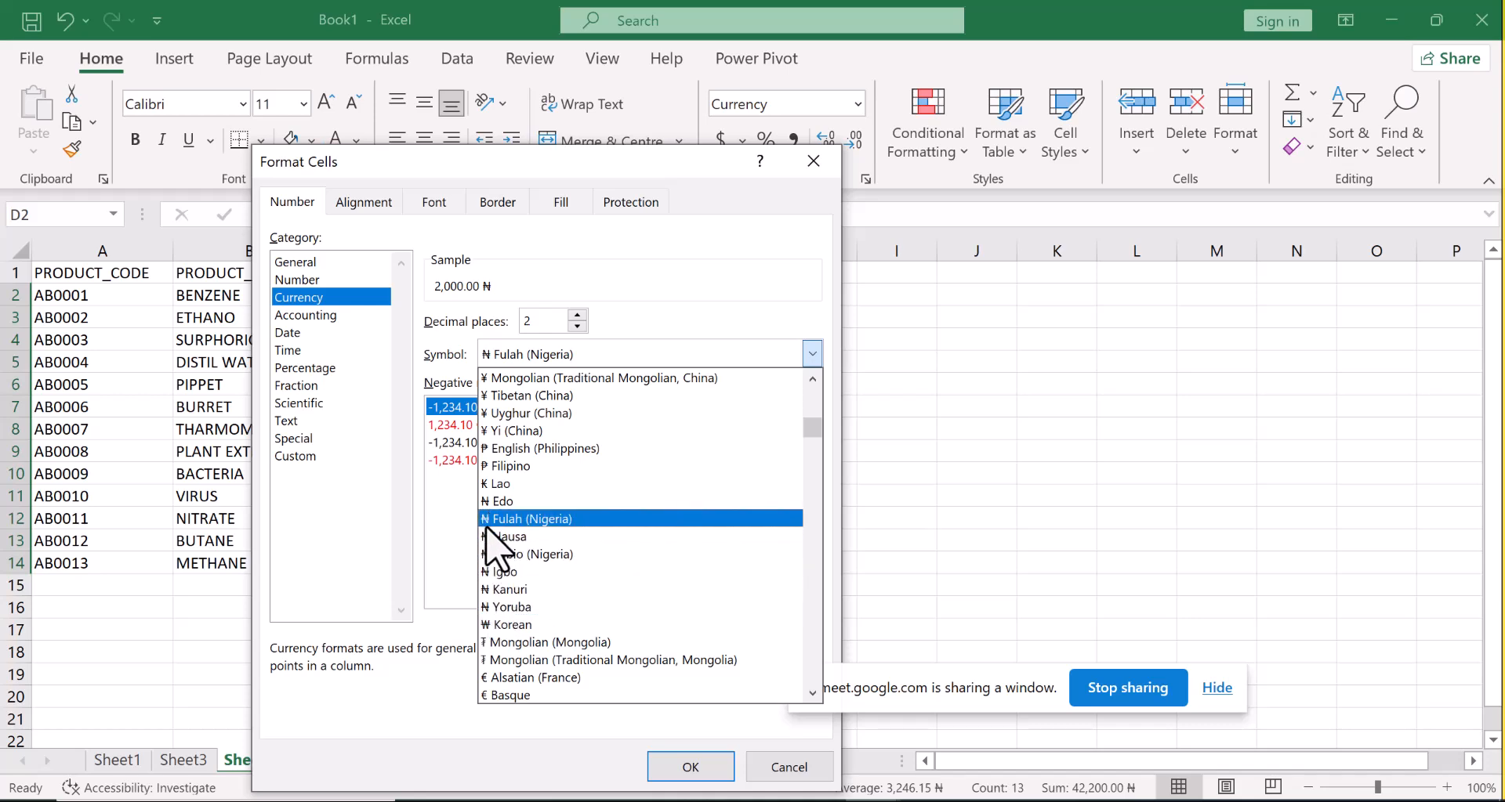
click(490, 608)
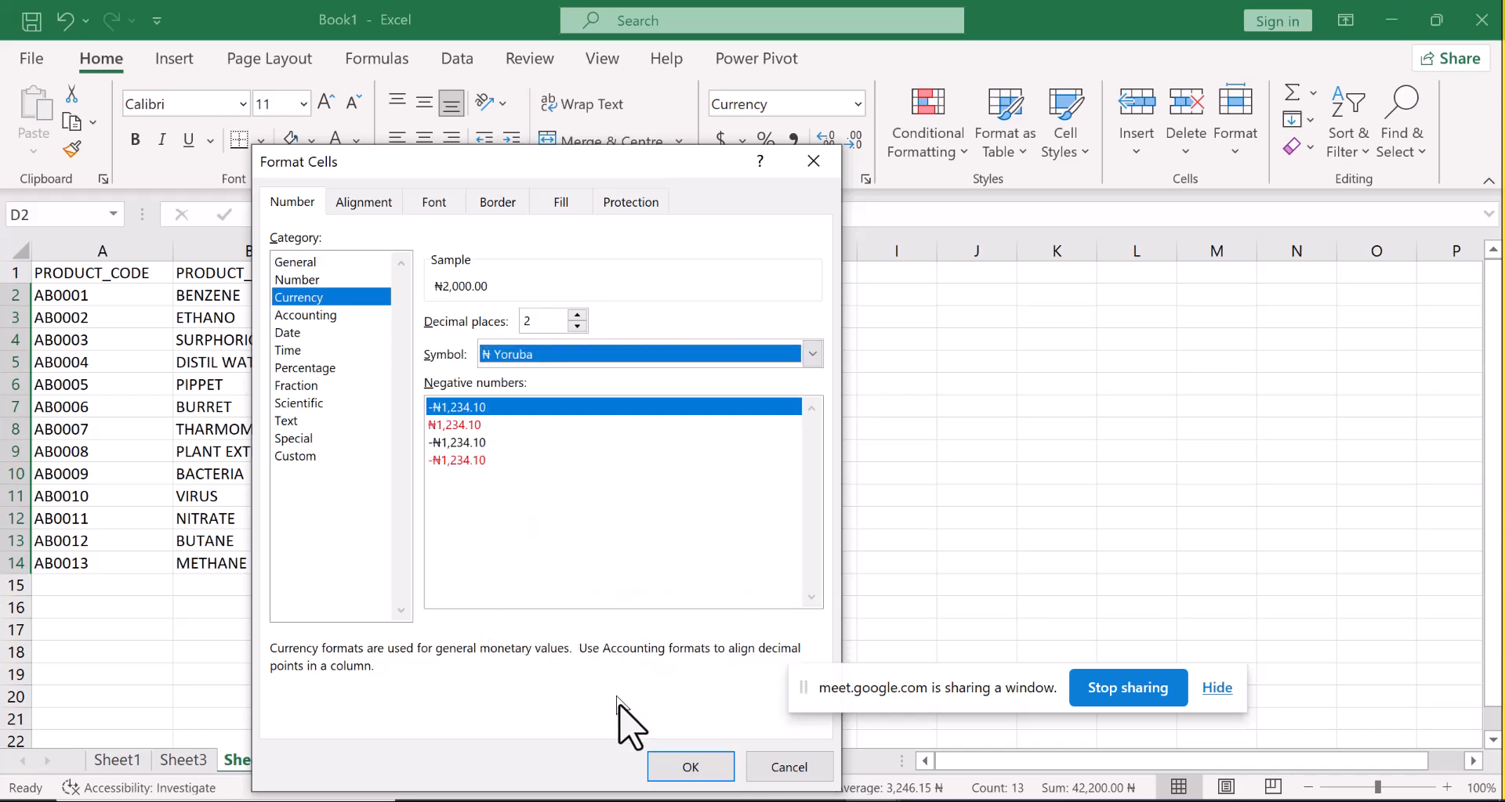
click(690, 767)
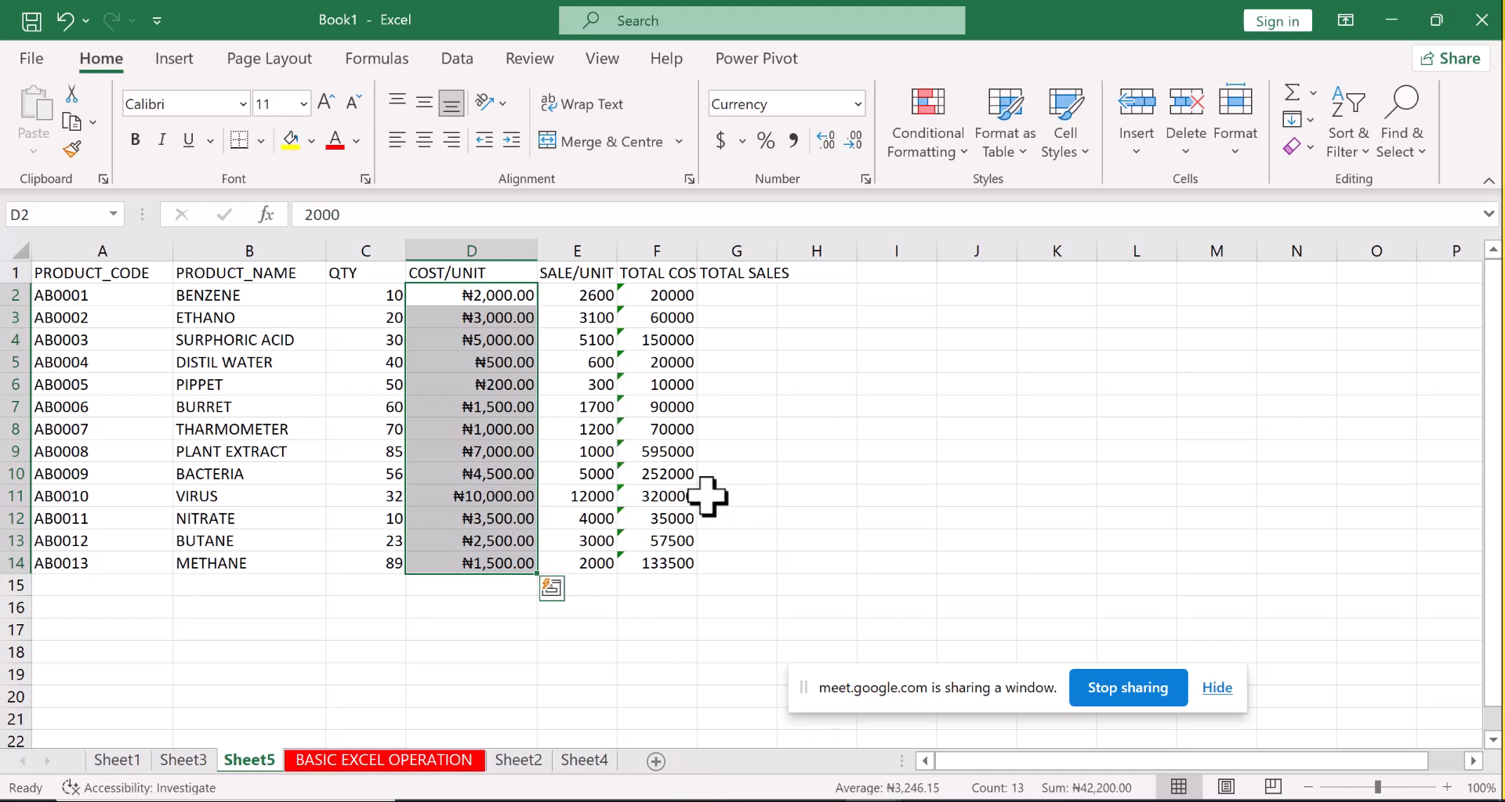
Format the TOTAL COST values in F2:F14 as Currency with the ₦ Yoruba symbol.
drag(668, 296, 666, 564)
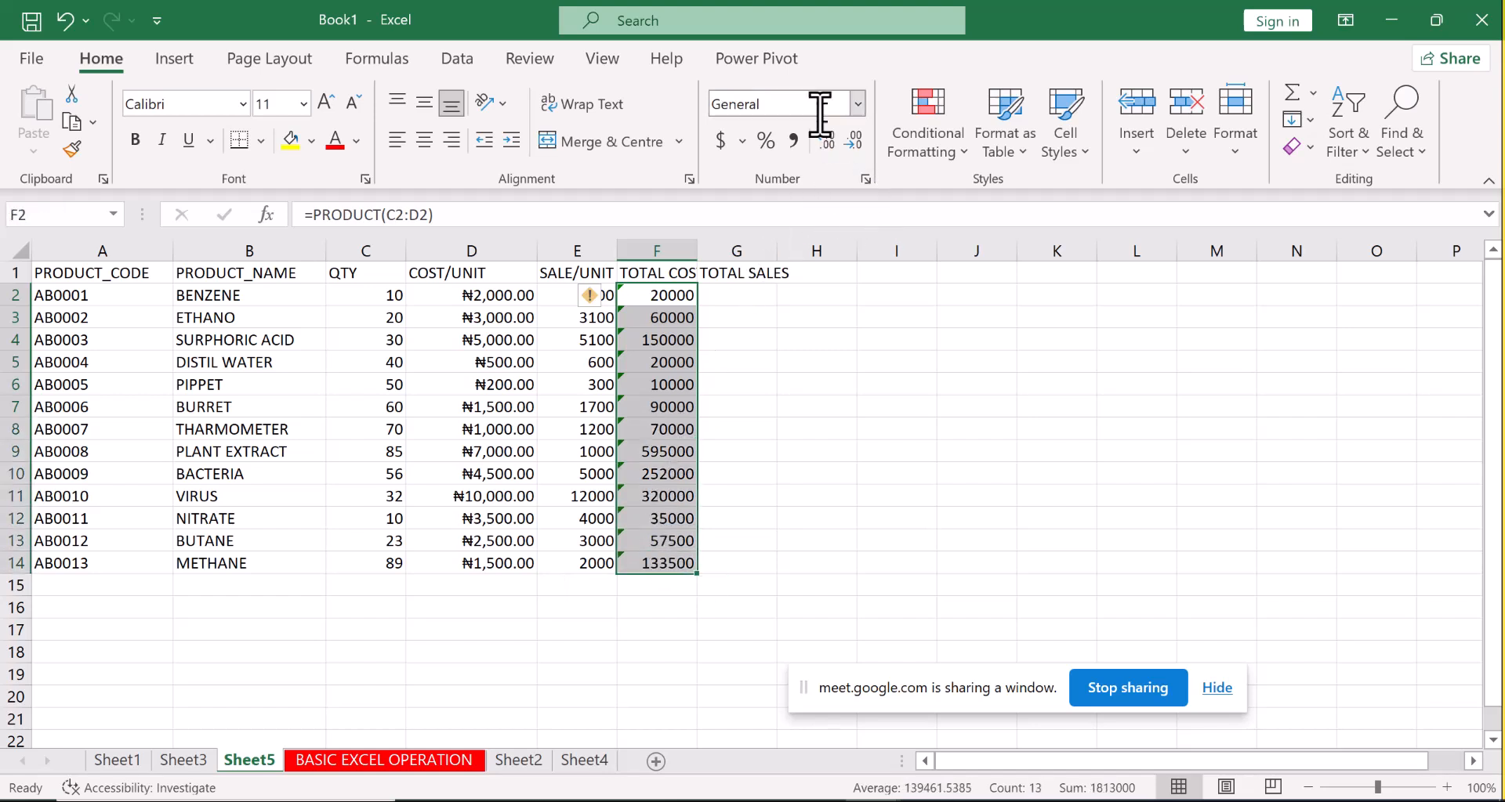
click(855, 104)
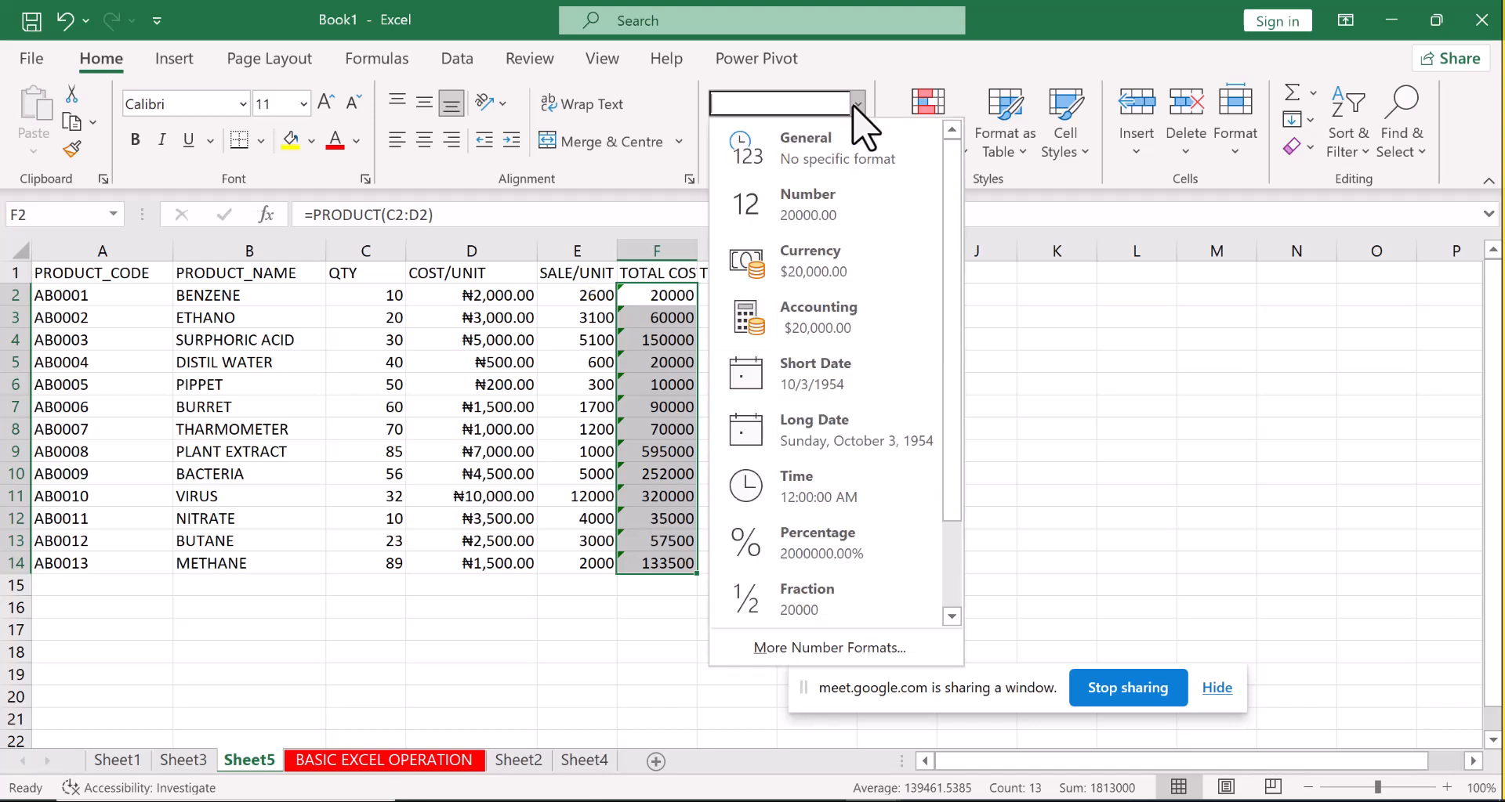
click(815, 267)
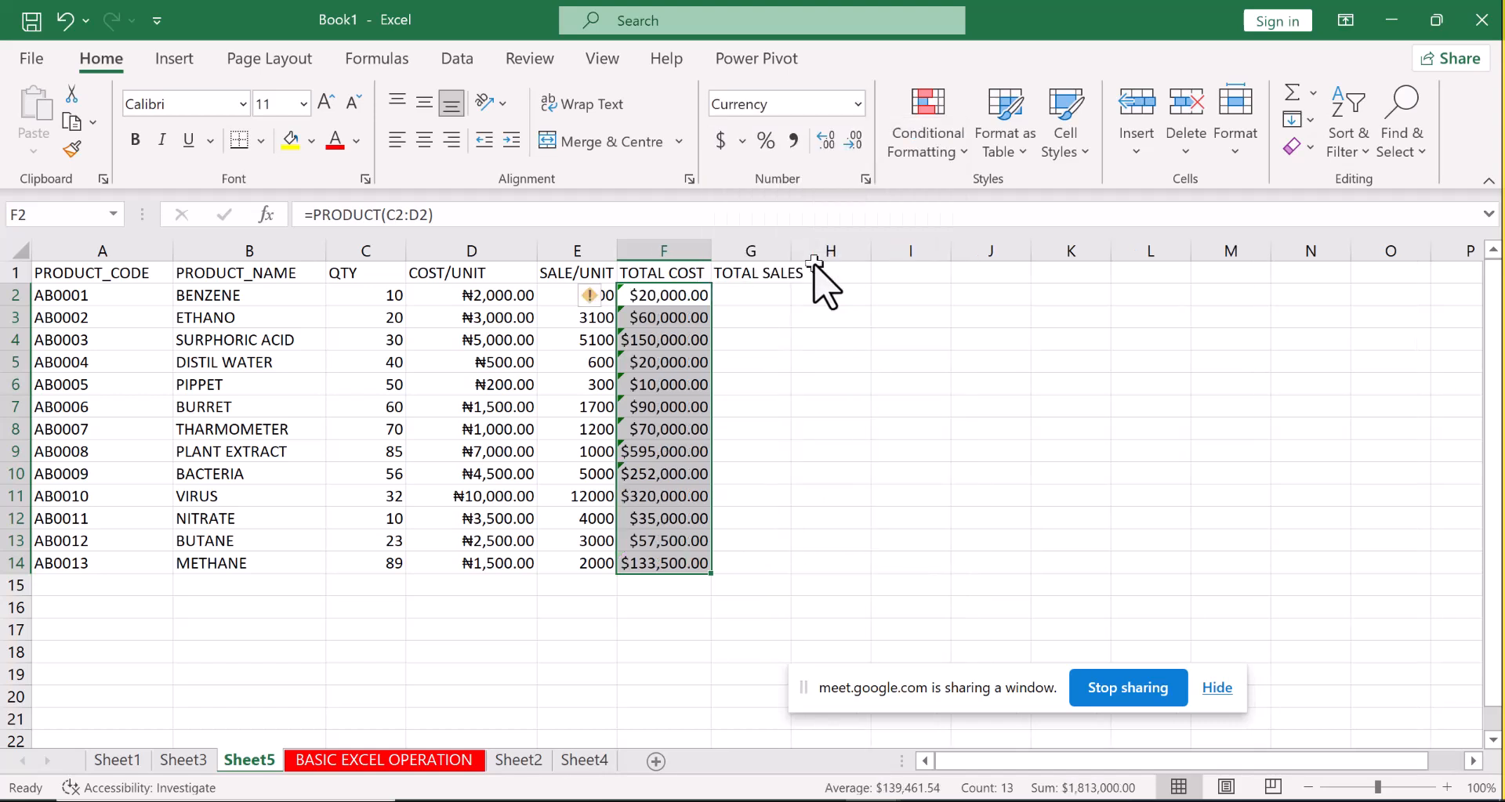
click(866, 180)
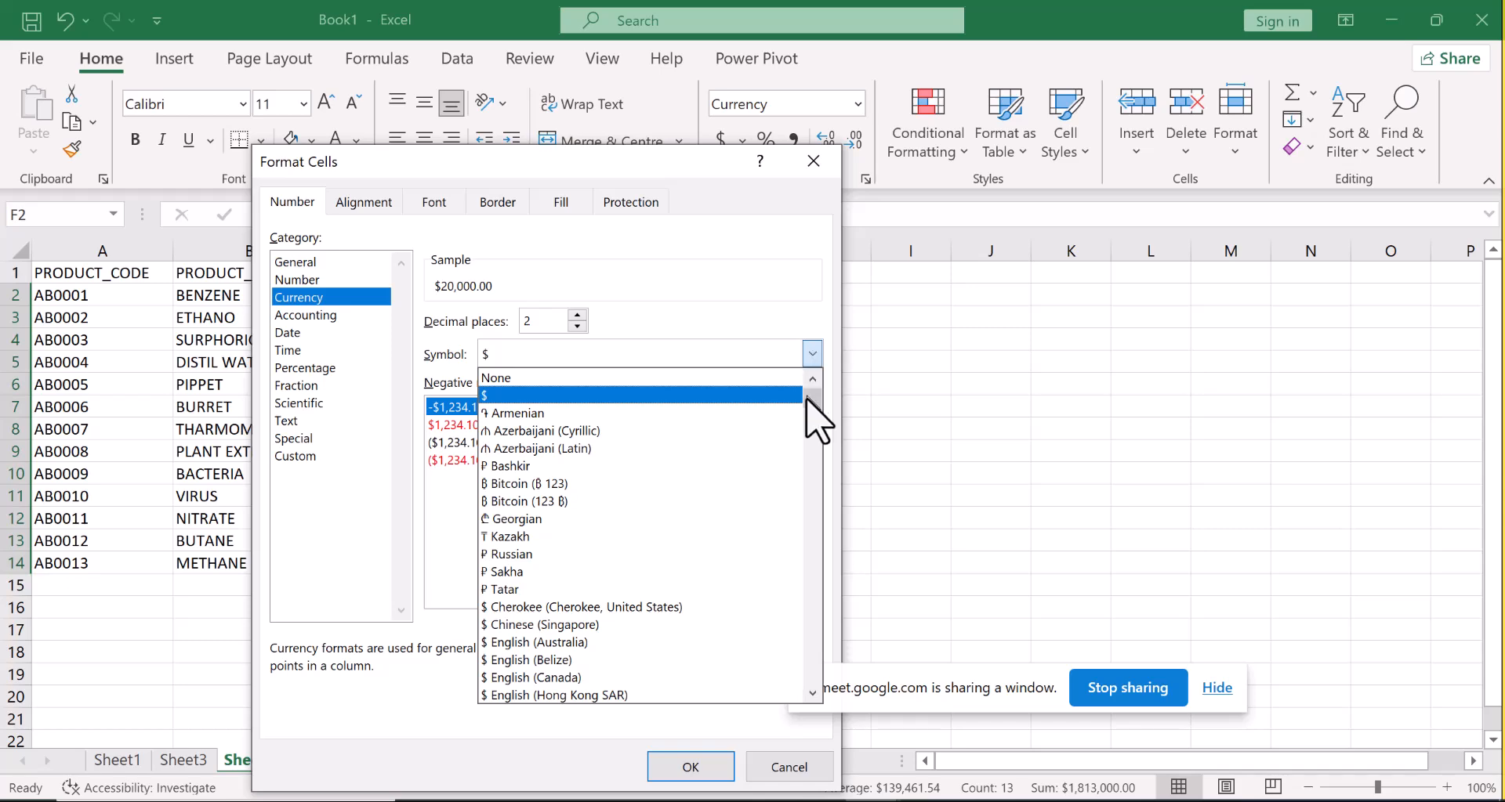
drag(812, 402, 801, 432)
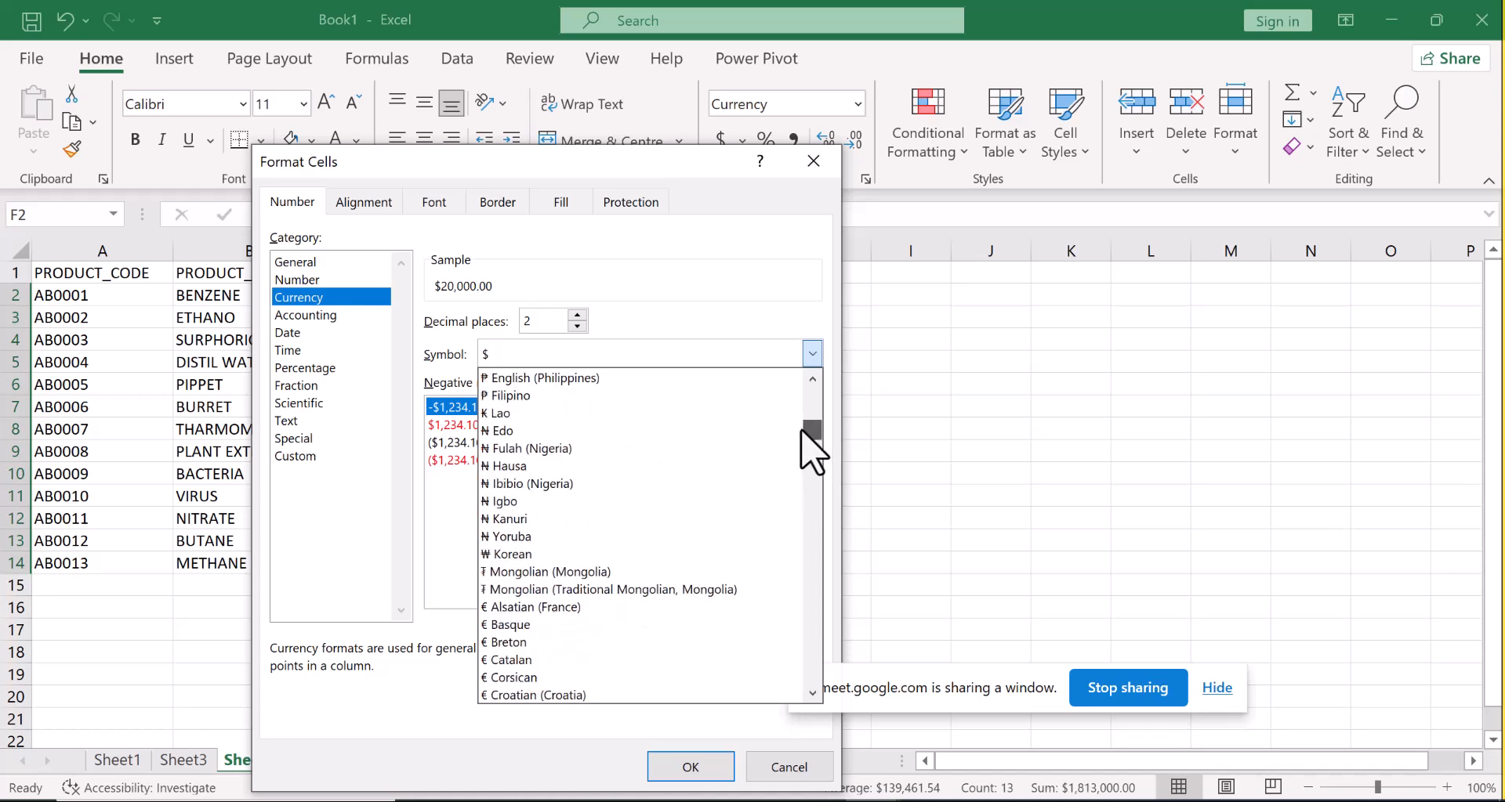
click(535, 536)
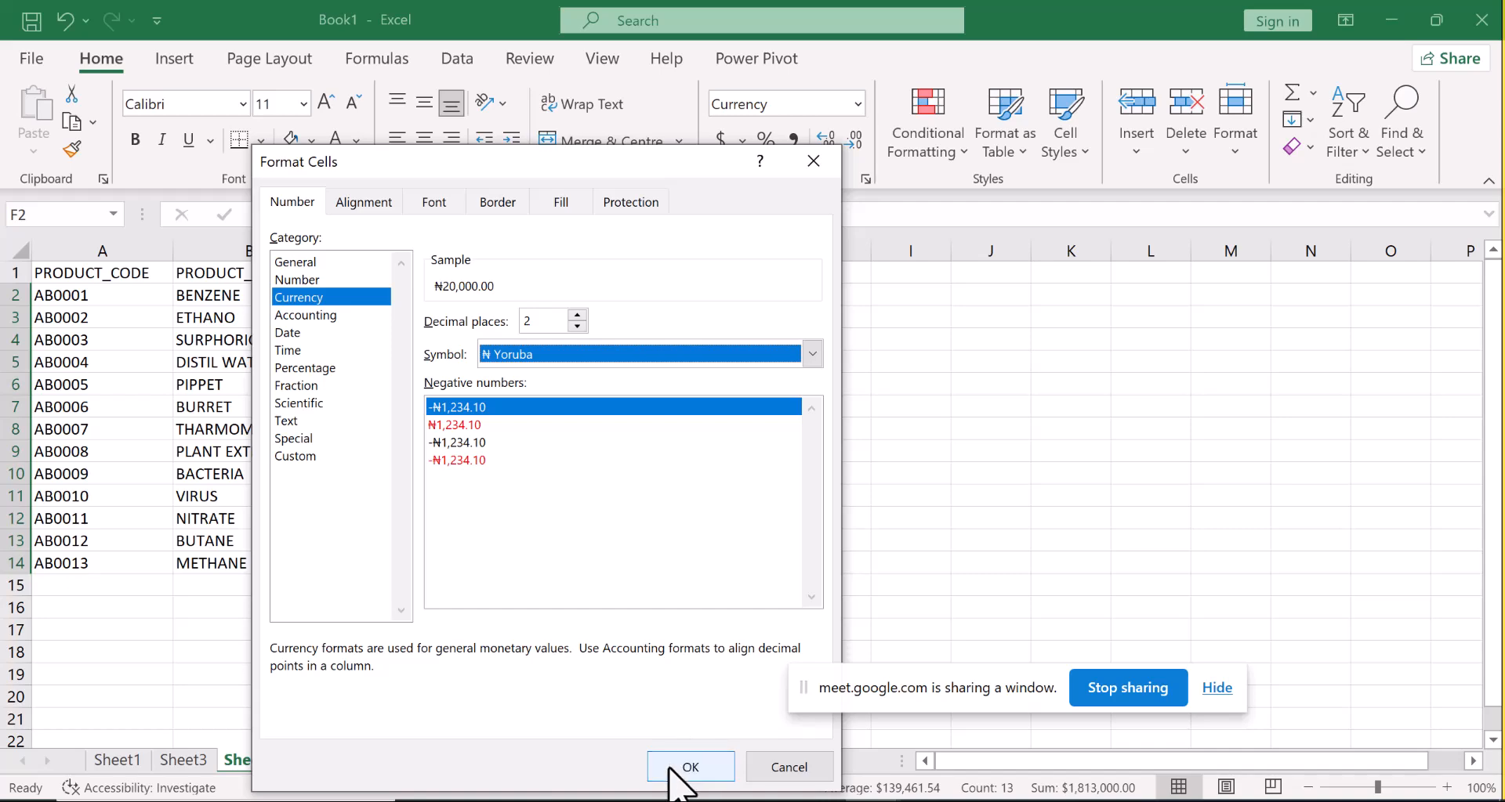
click(682, 765)
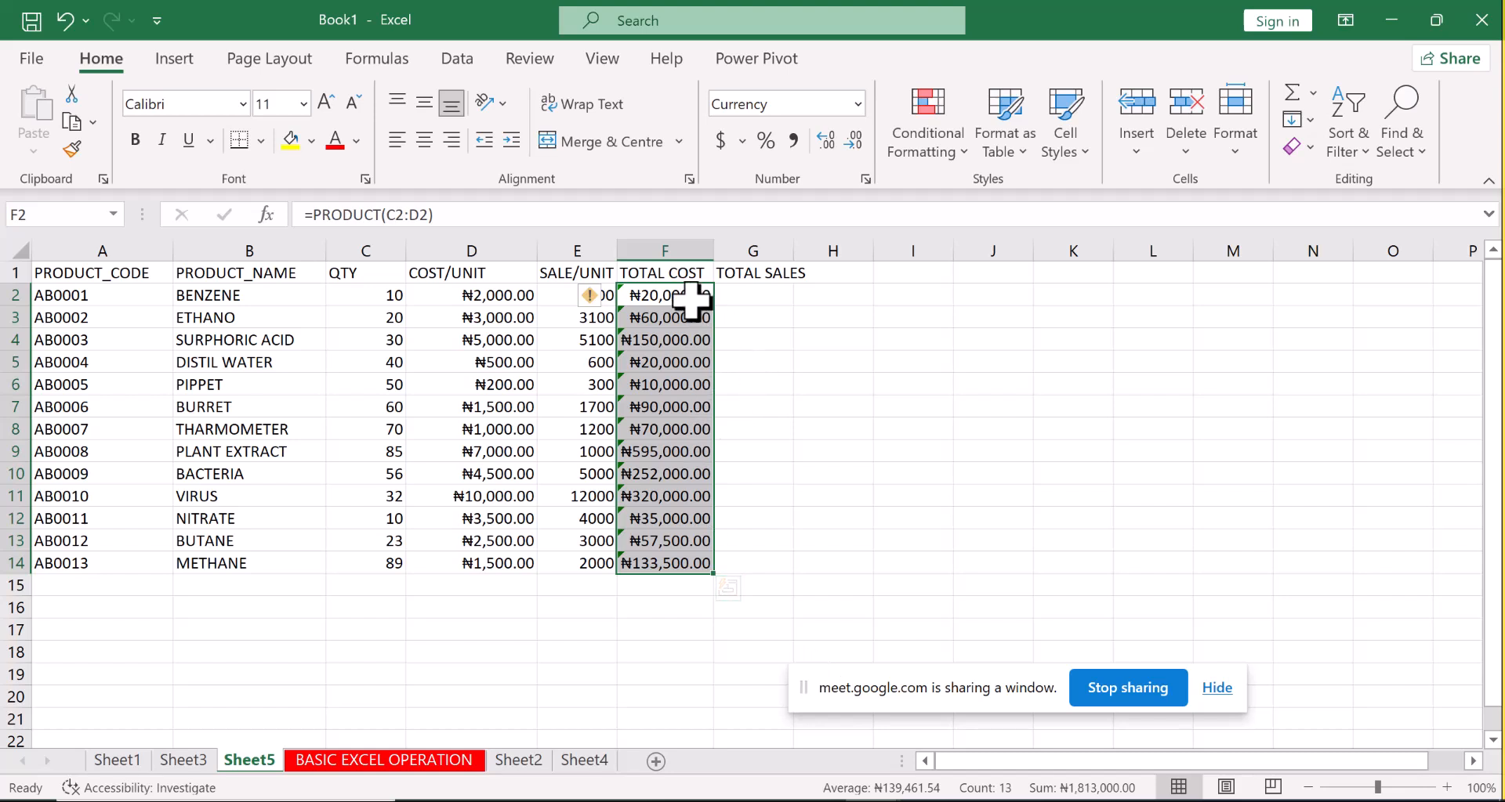
Widen the SALE/UNIT column and format E2:E14 as Currency with the ₦ Yoruba symbol.
click(761, 296)
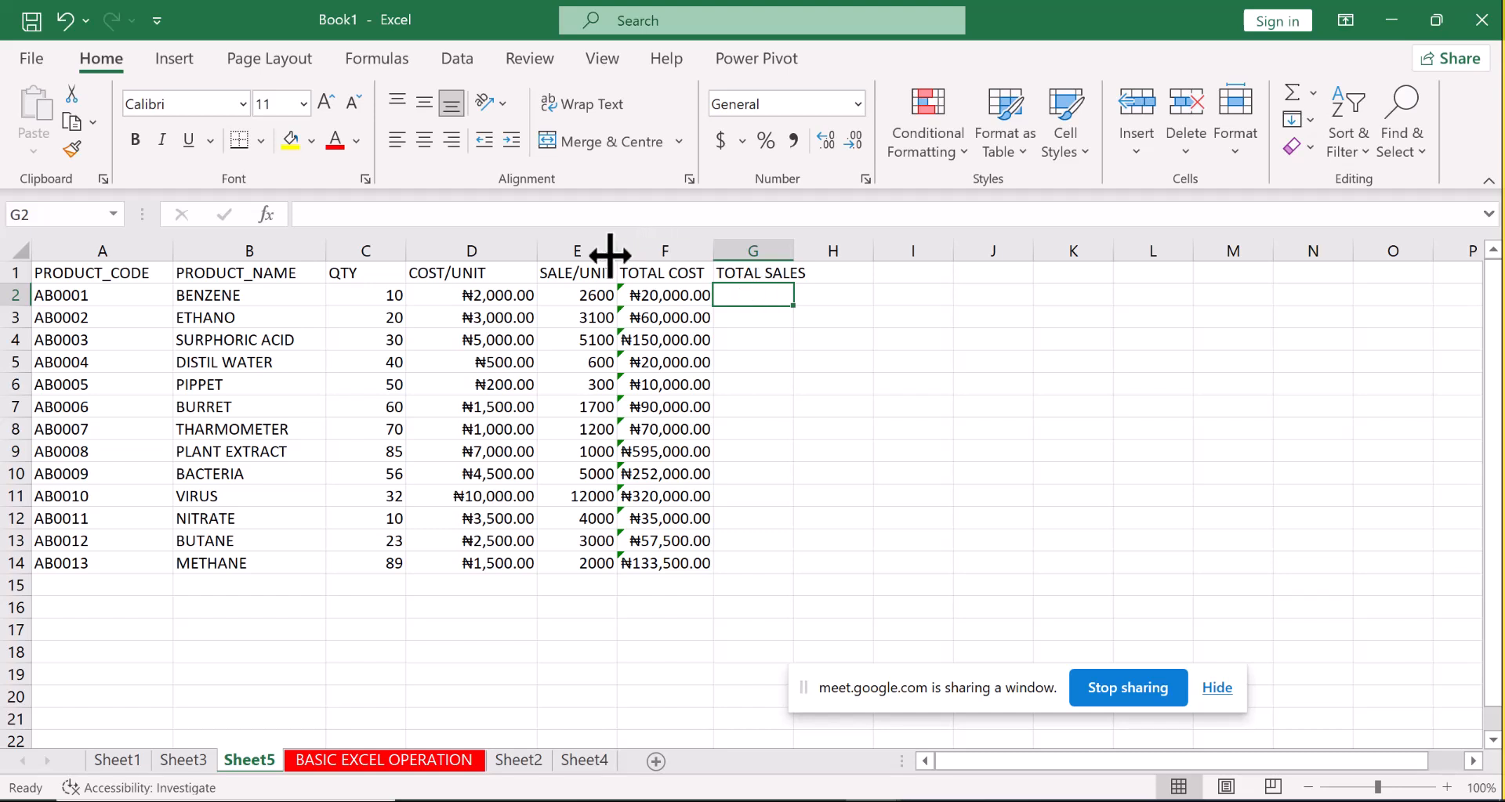
drag(616, 250, 708, 252)
drag(671, 297, 667, 566)
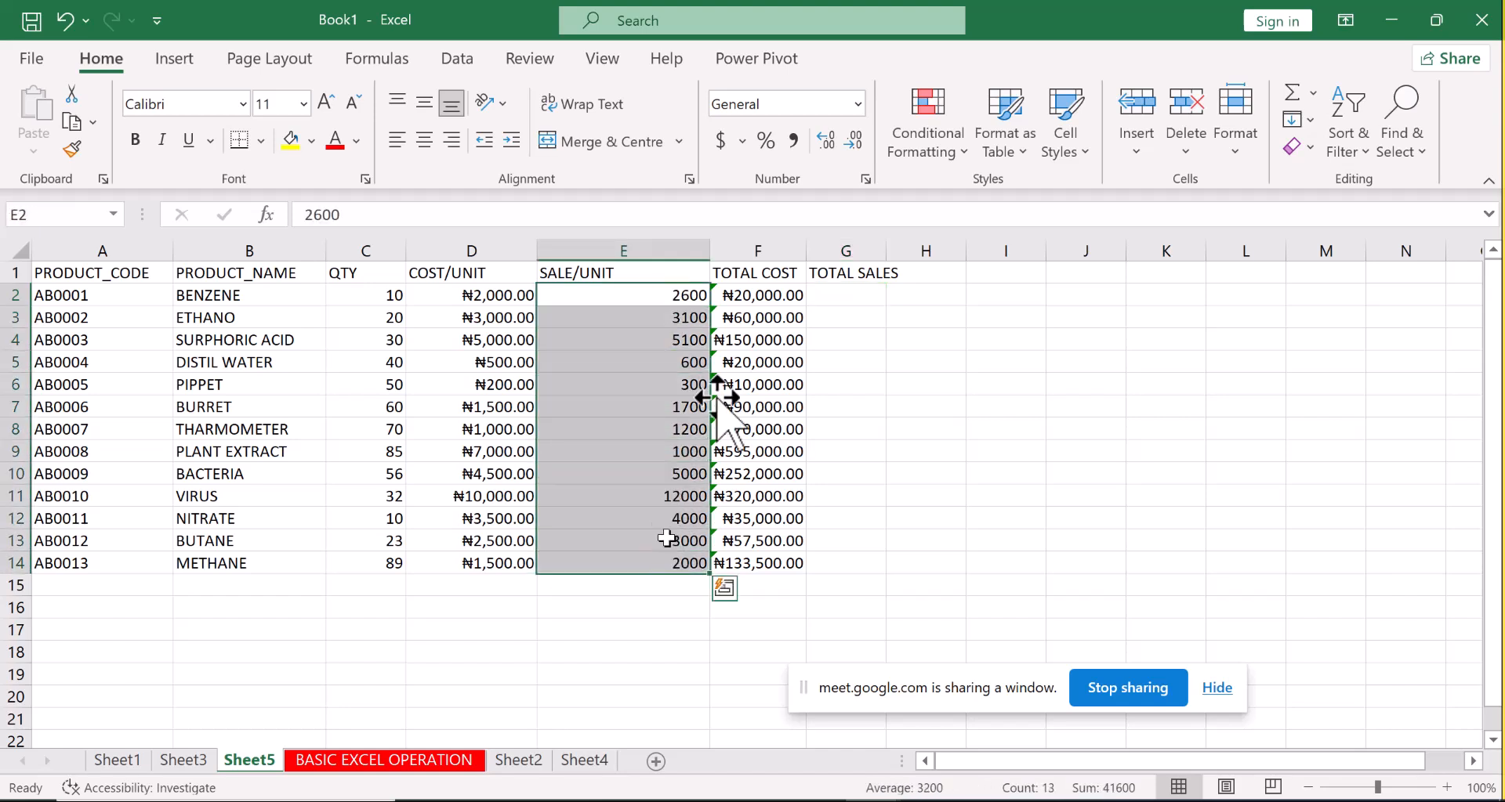
click(865, 180)
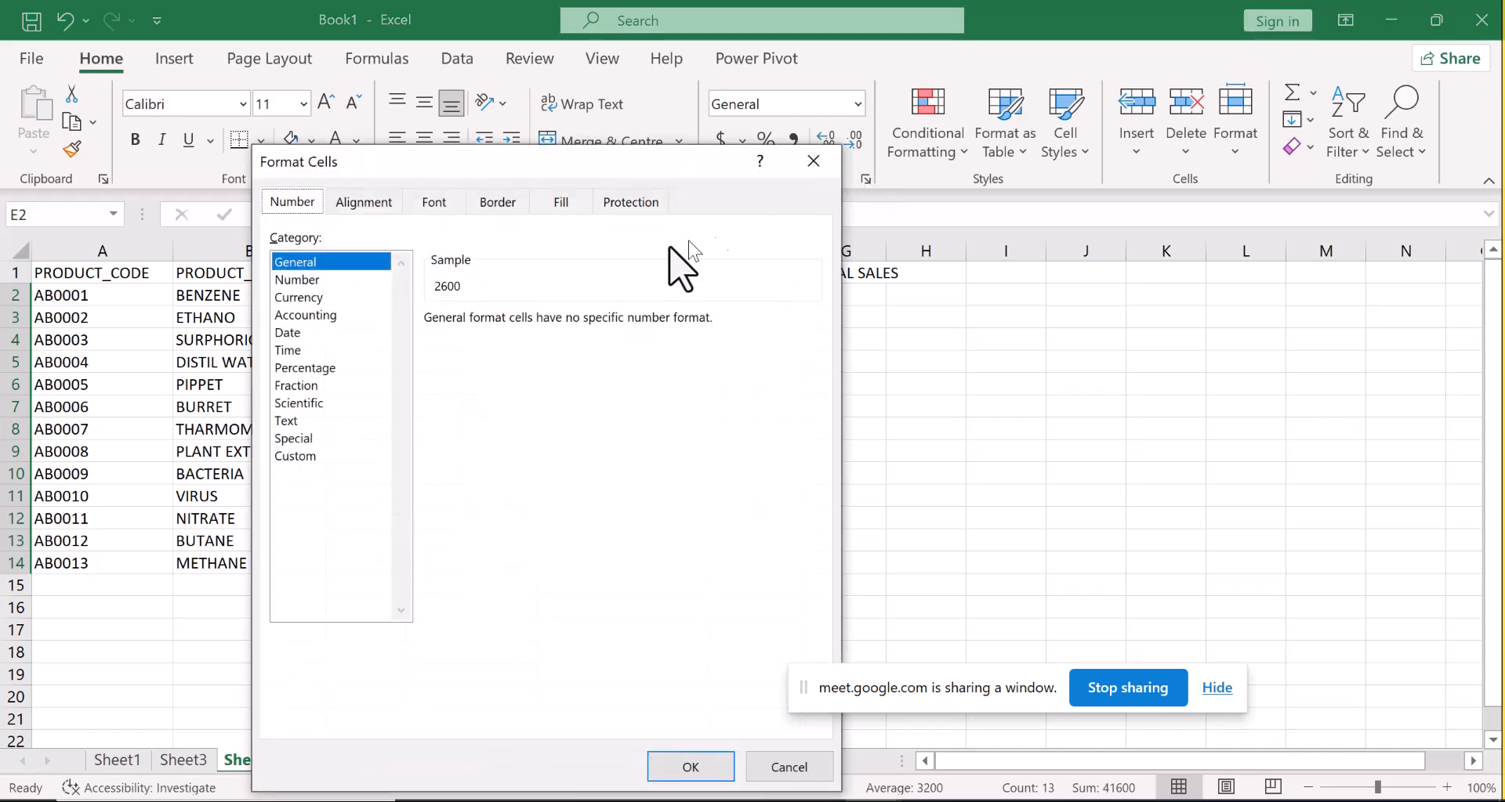
click(307, 298)
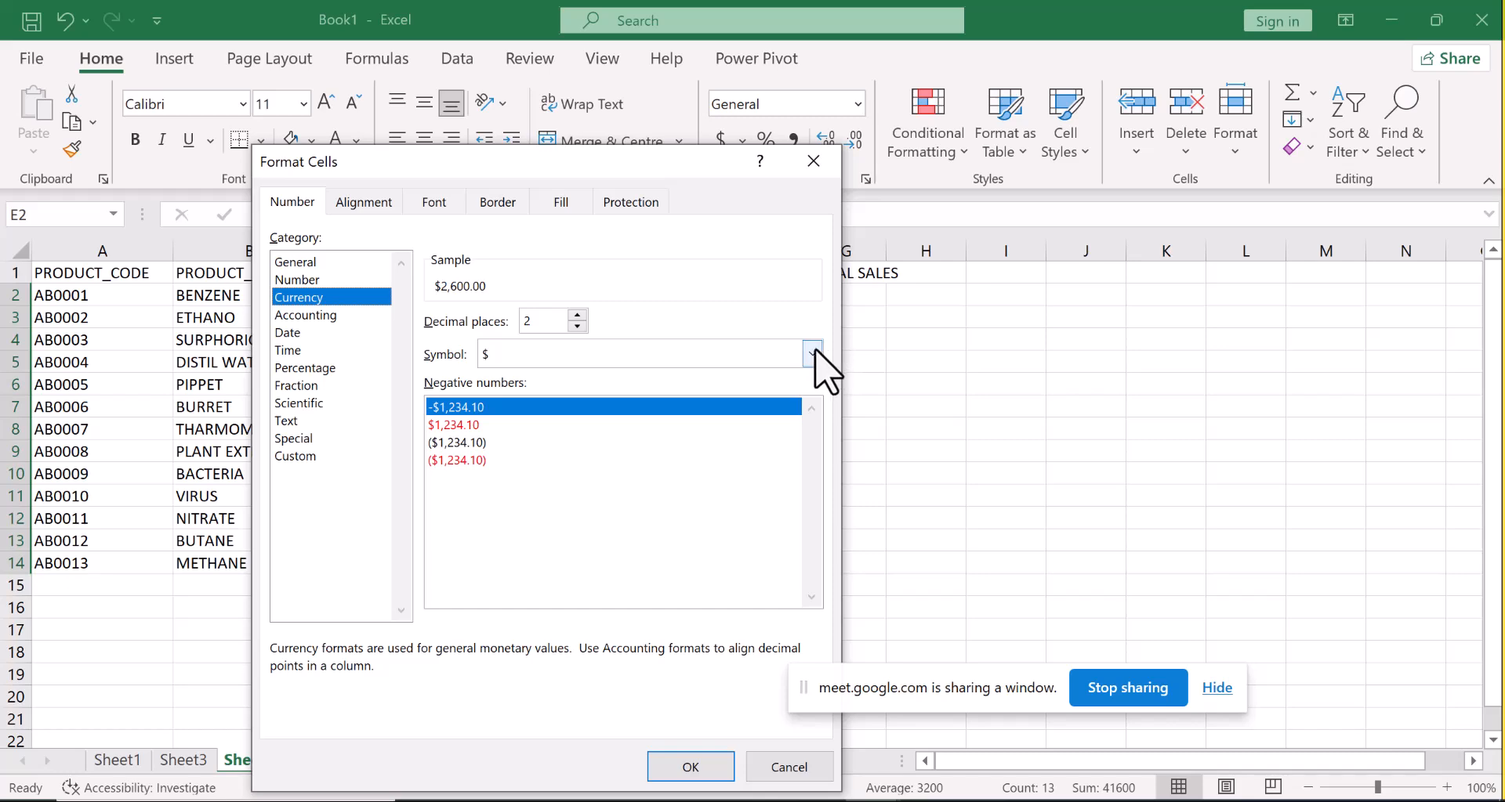
click(812, 354)
drag(811, 398, 807, 437)
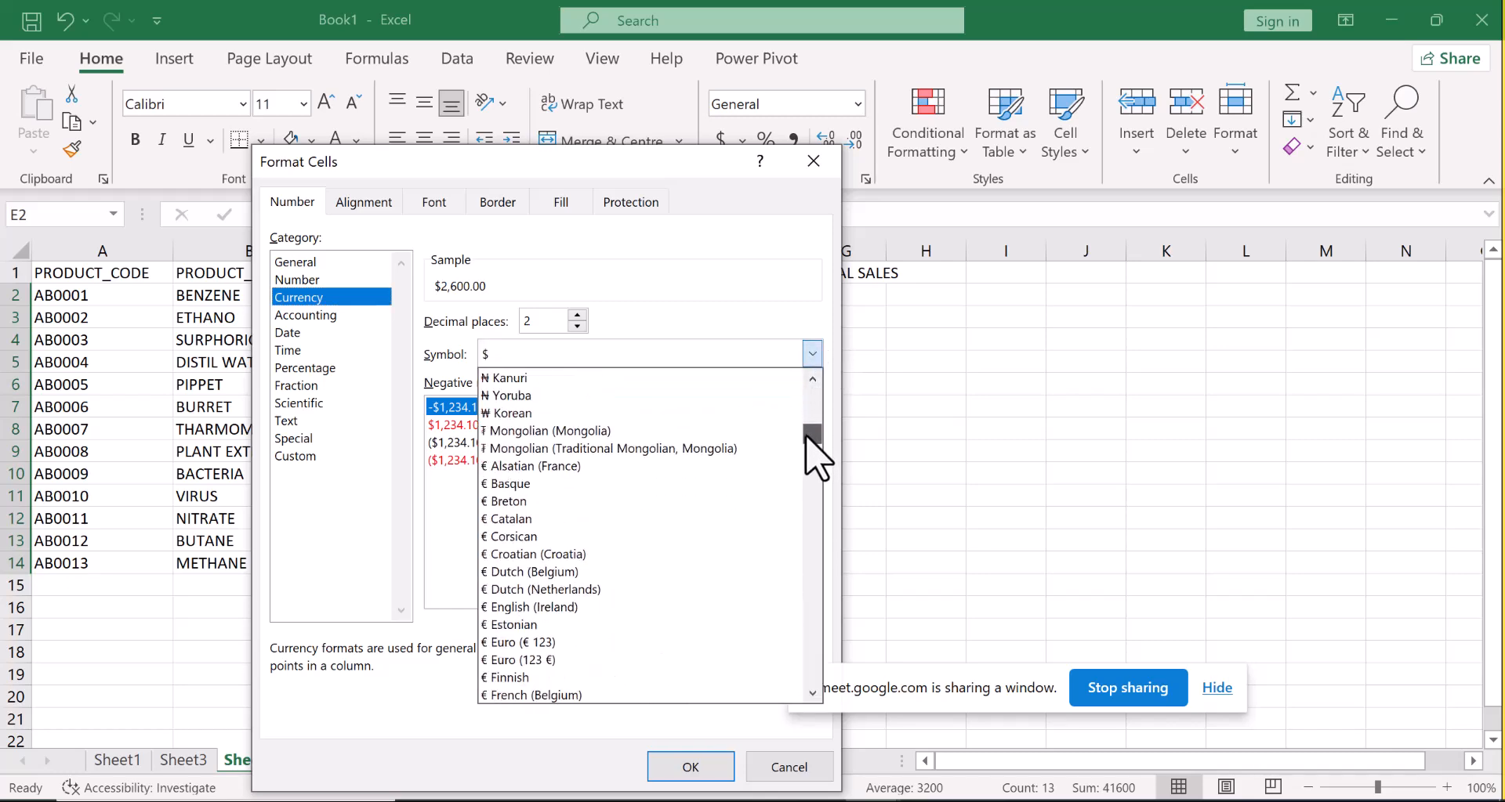
click(482, 398)
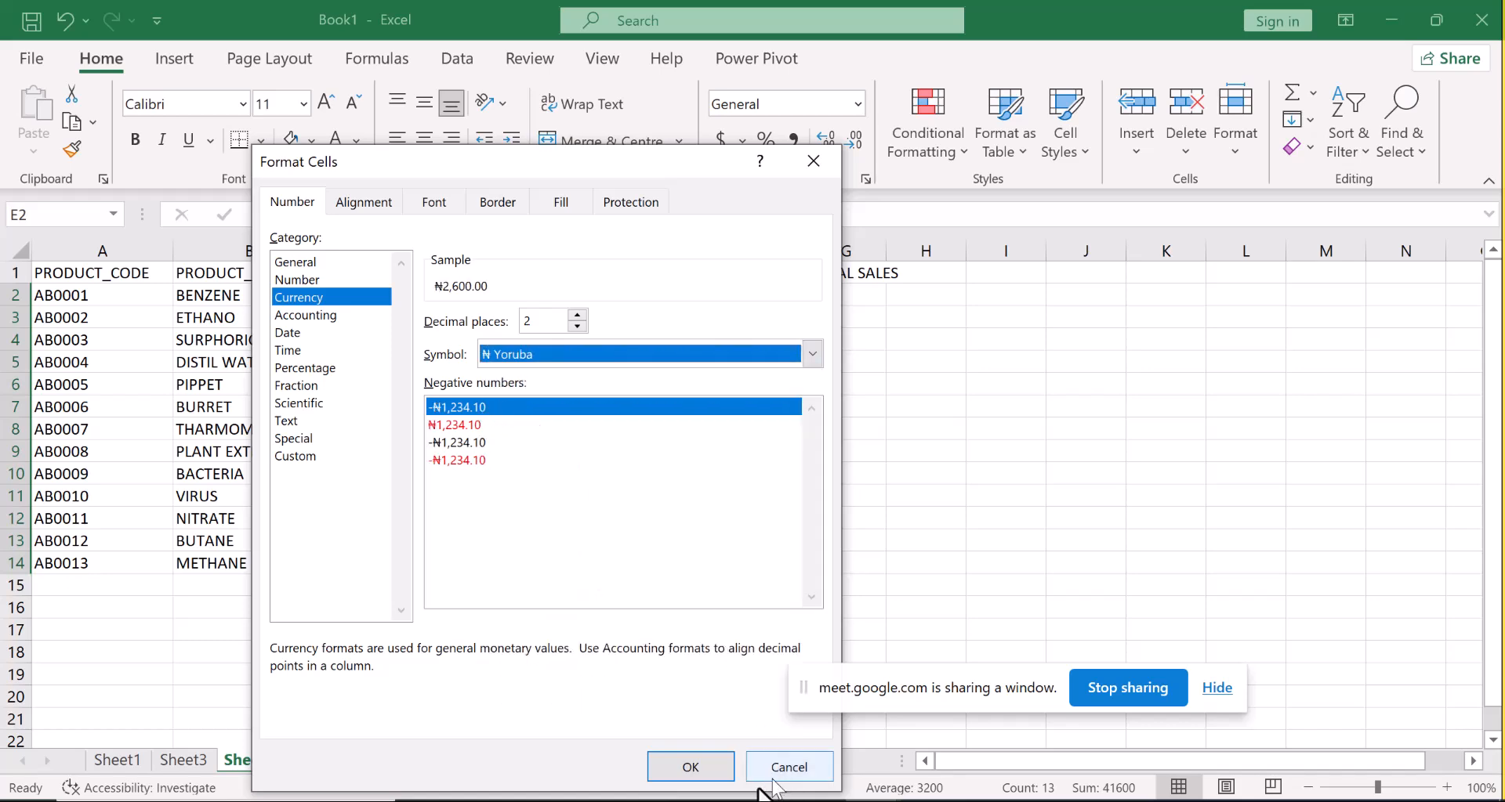
click(668, 761)
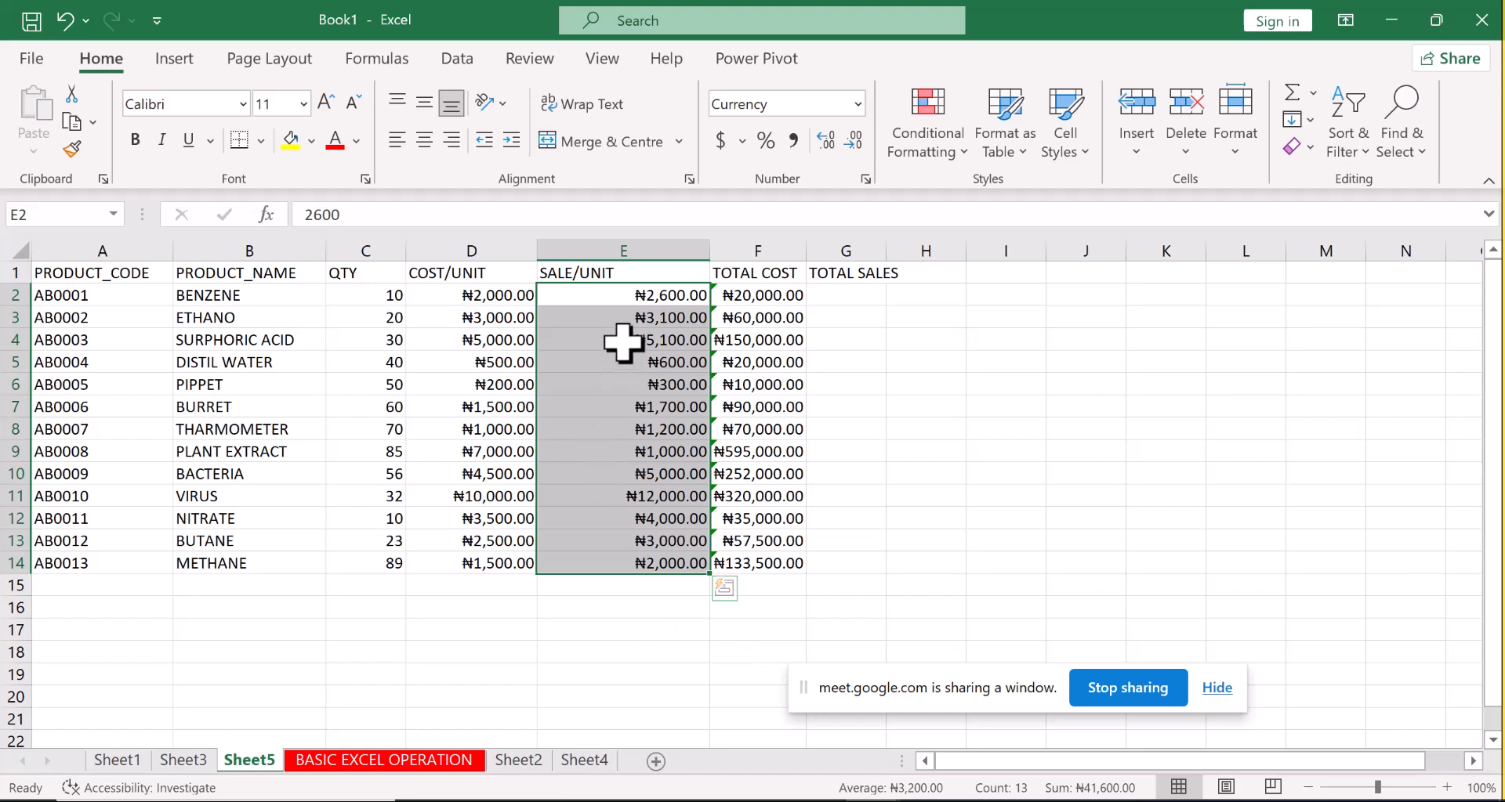
Calculate TOTAL SALES in G2 with =PRODUCT(C2,E2) and fill the formula down to G14.
click(832, 292)
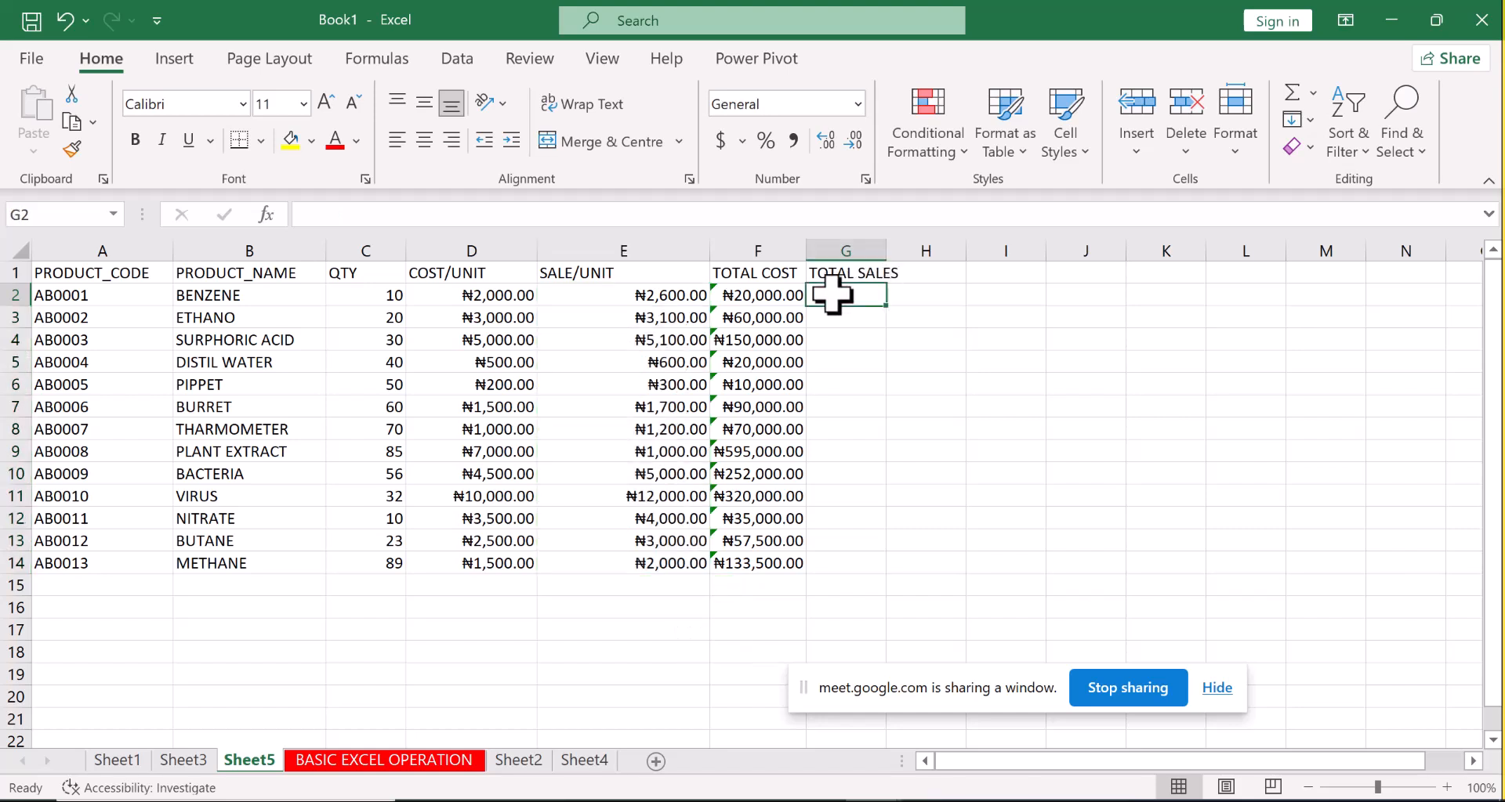
text(=PRODUCT)
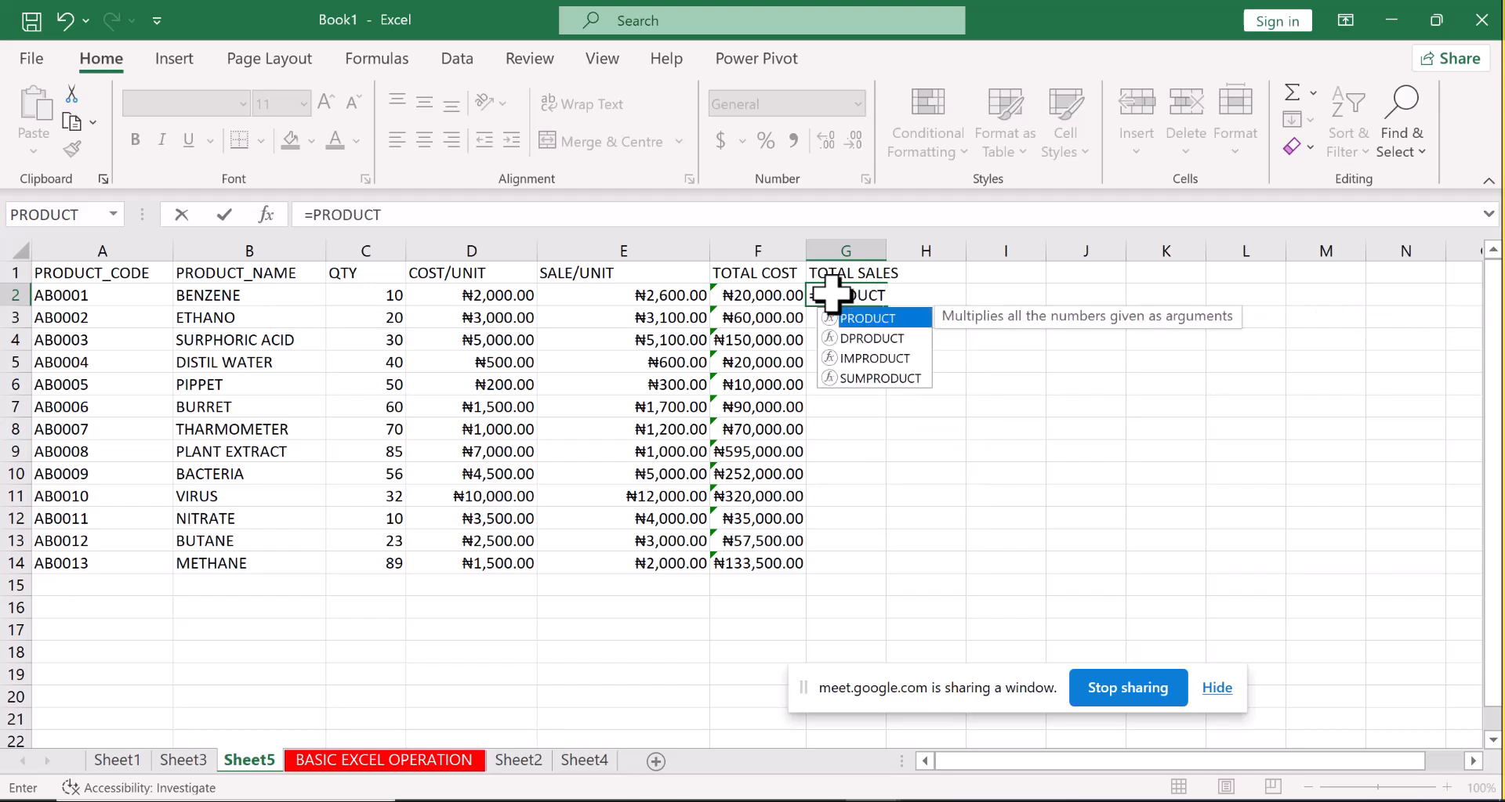
text(()
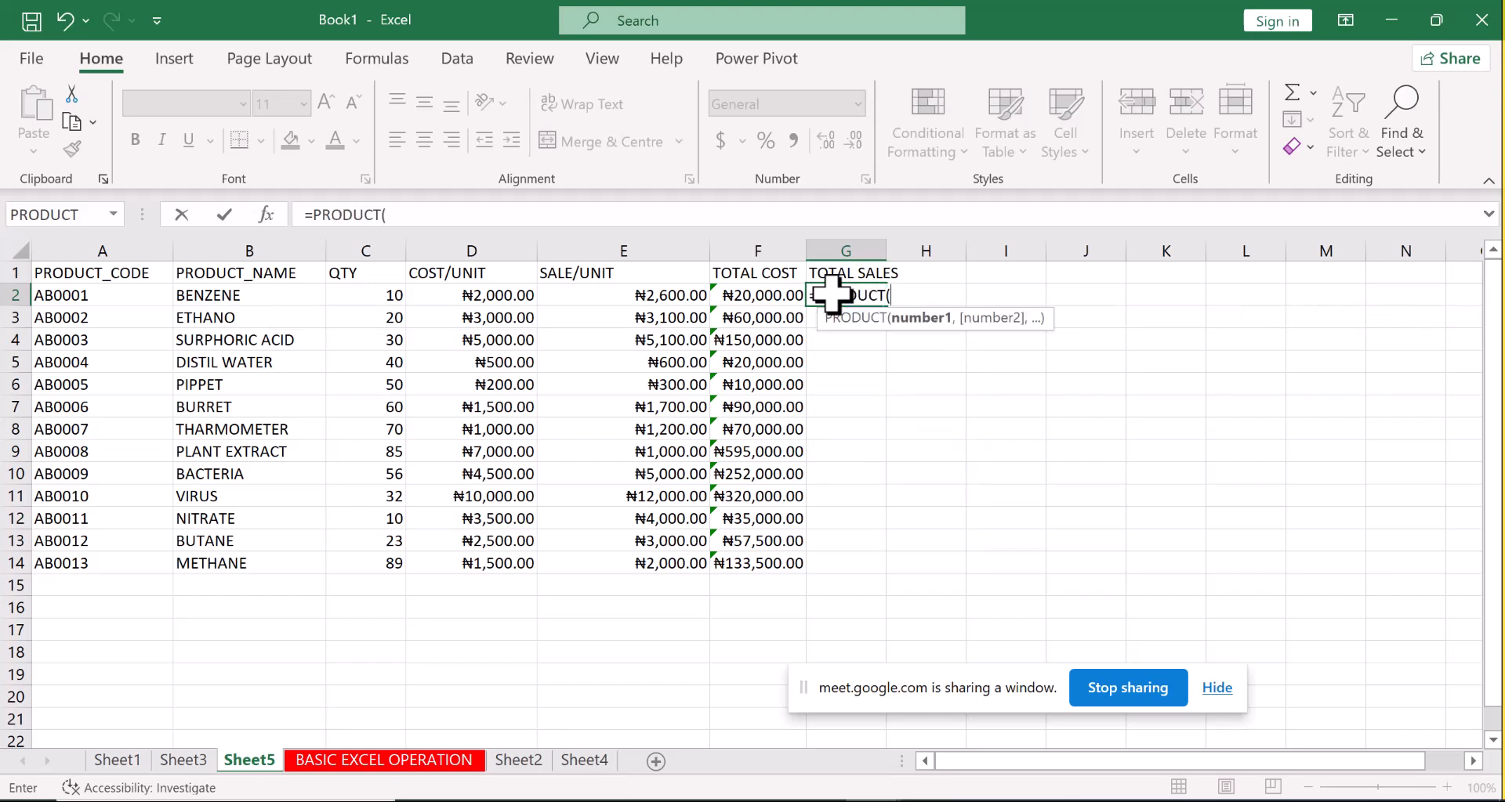
click(370, 299)
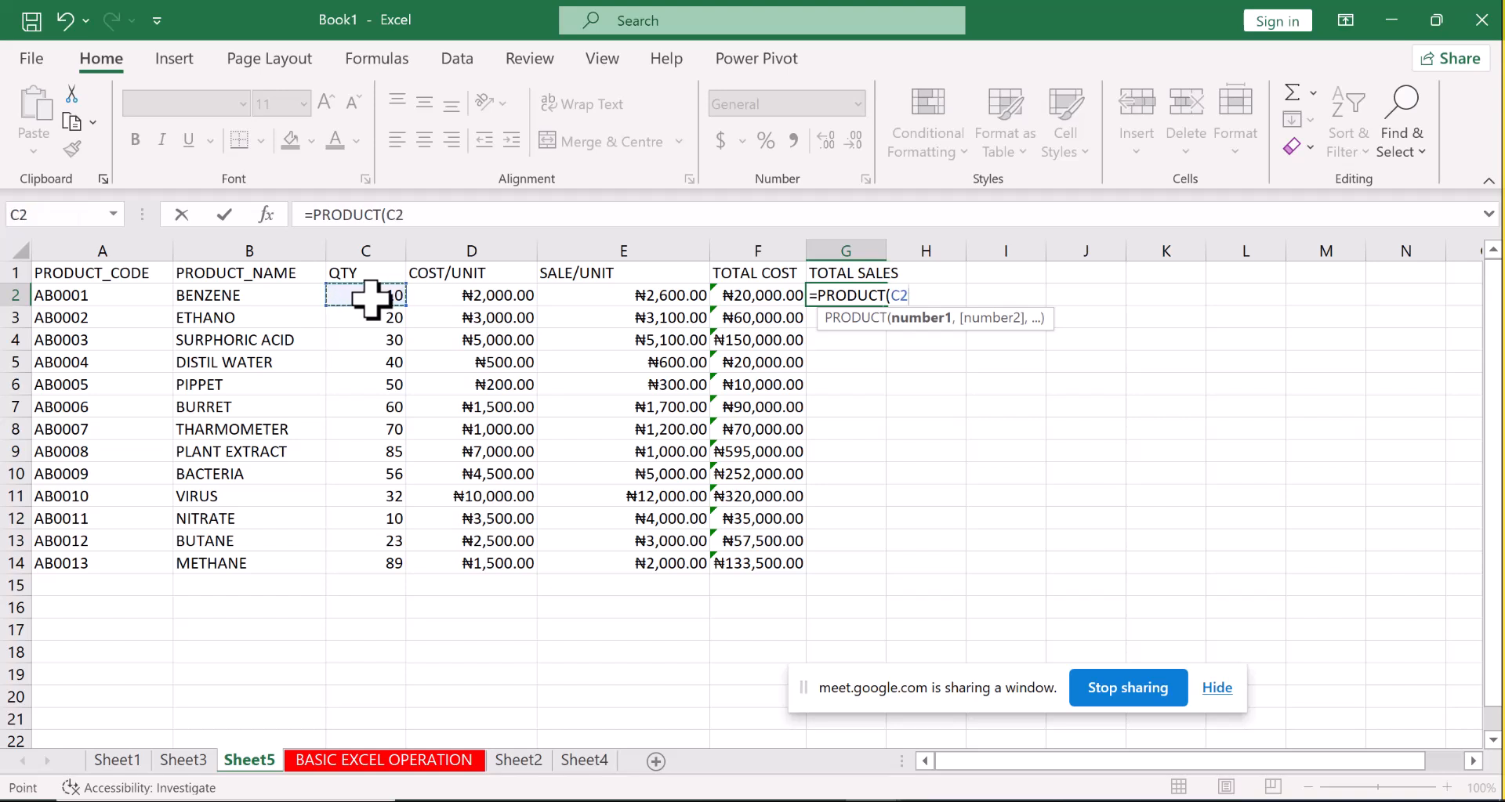
text(,)
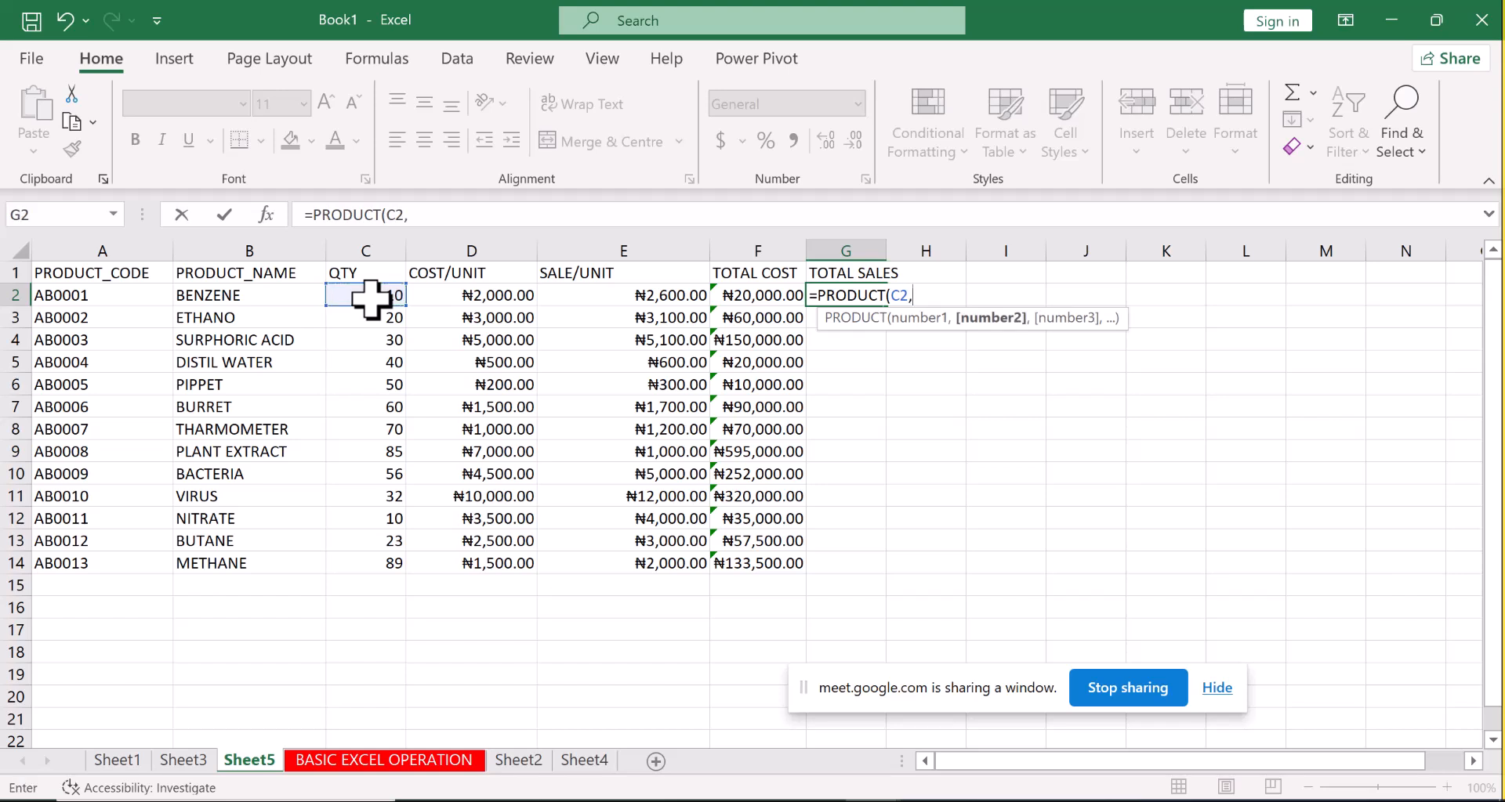
click(627, 298)
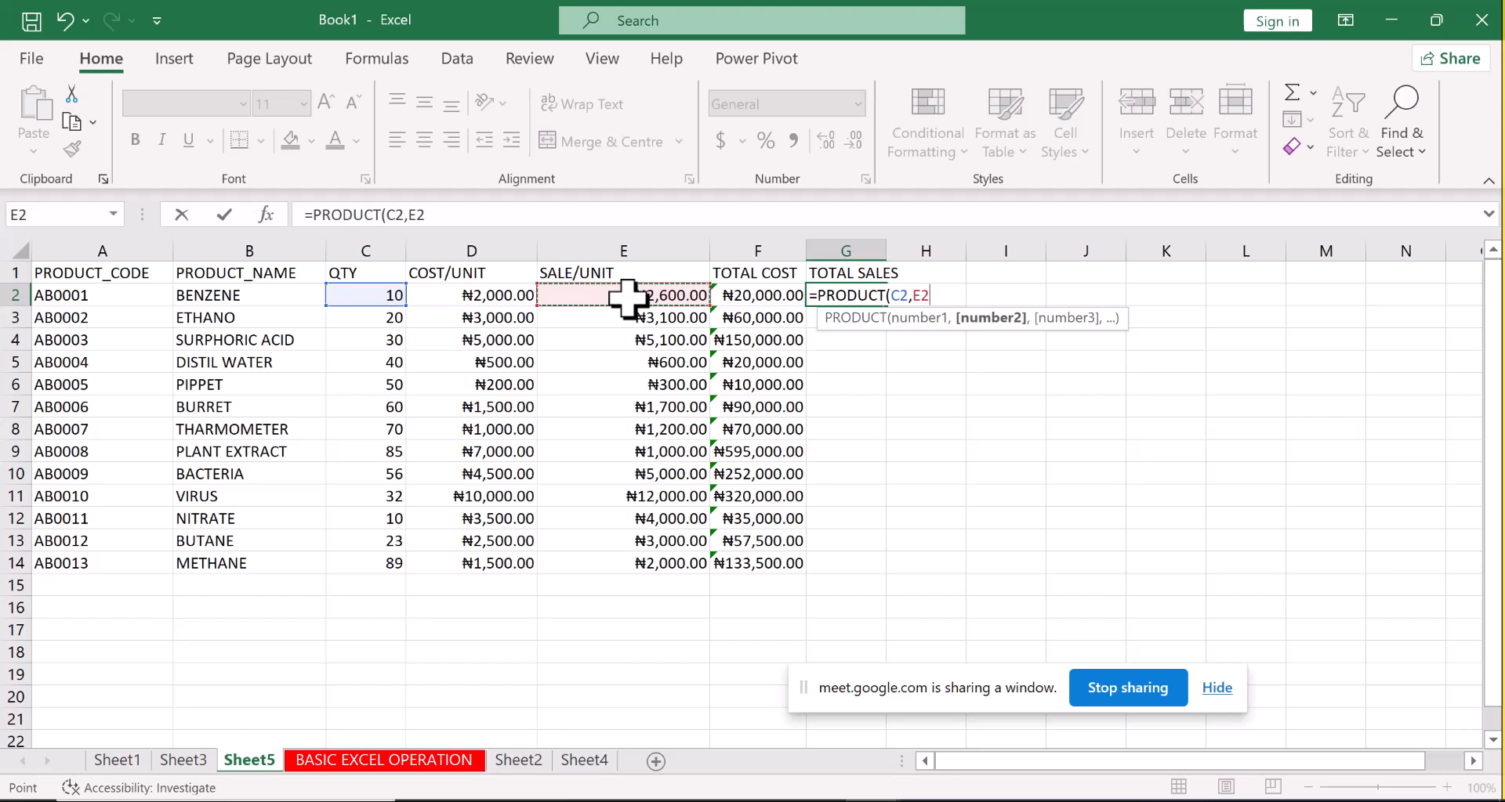
text())
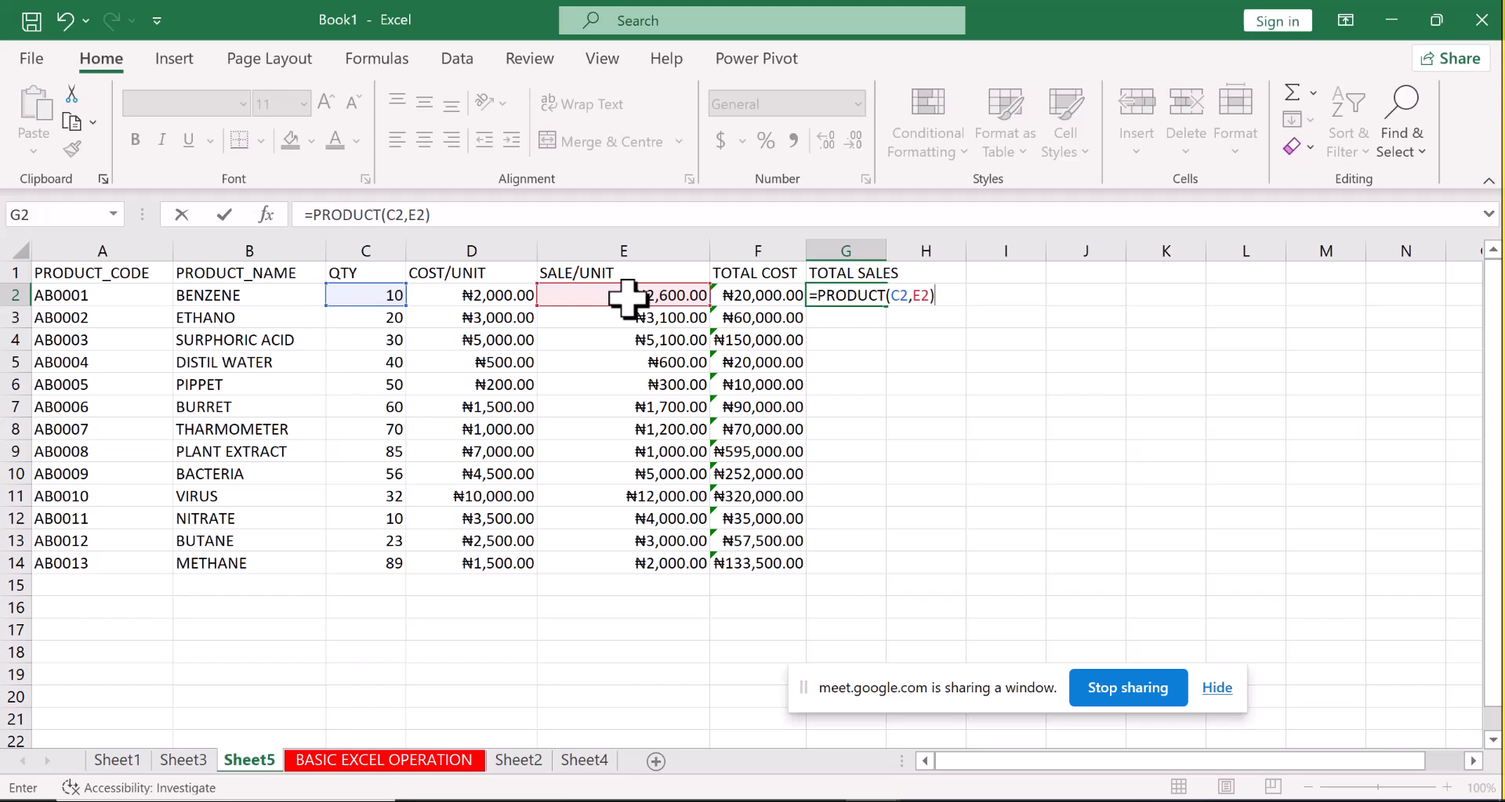
key(Return)
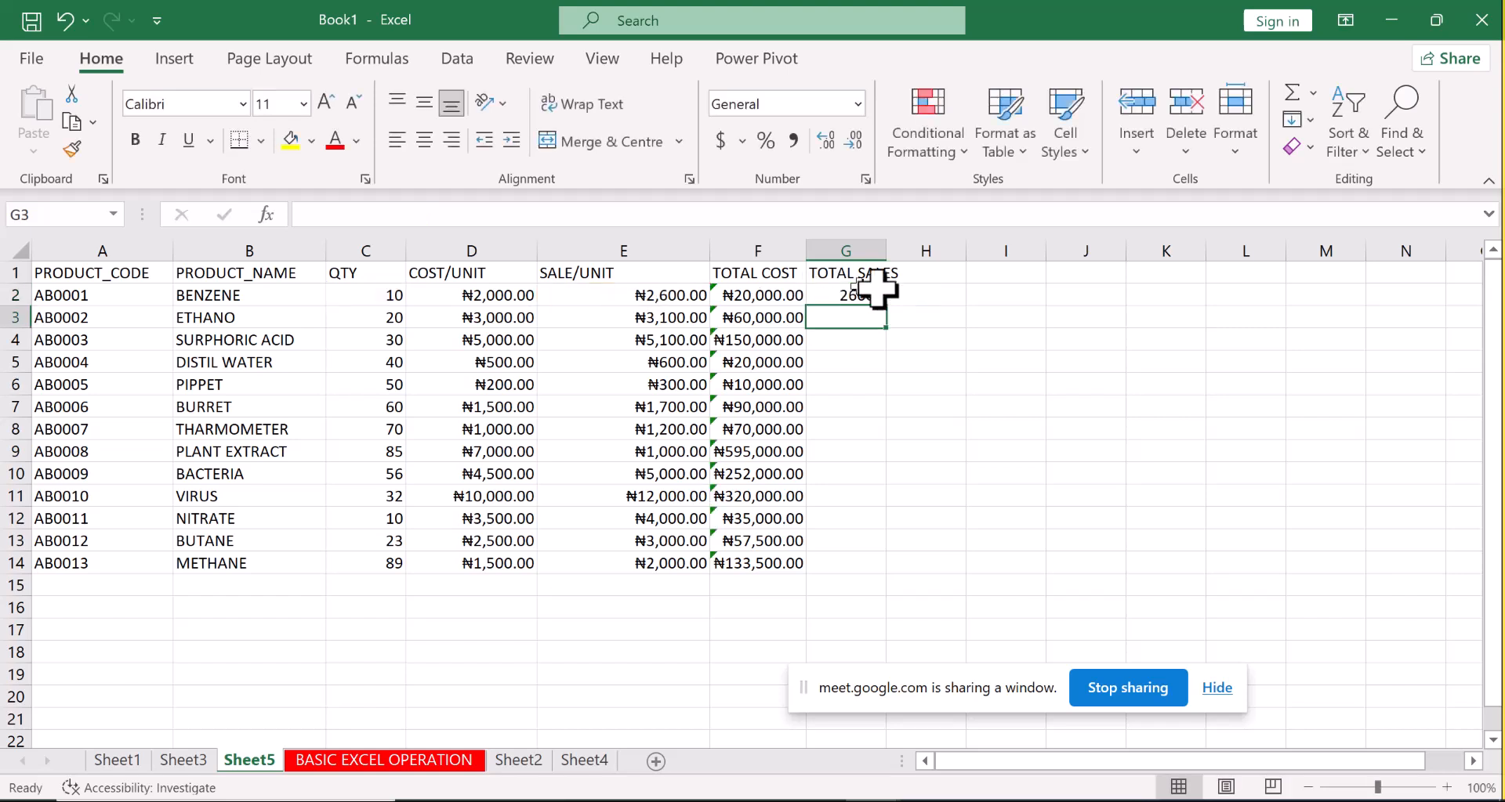
click(836, 291)
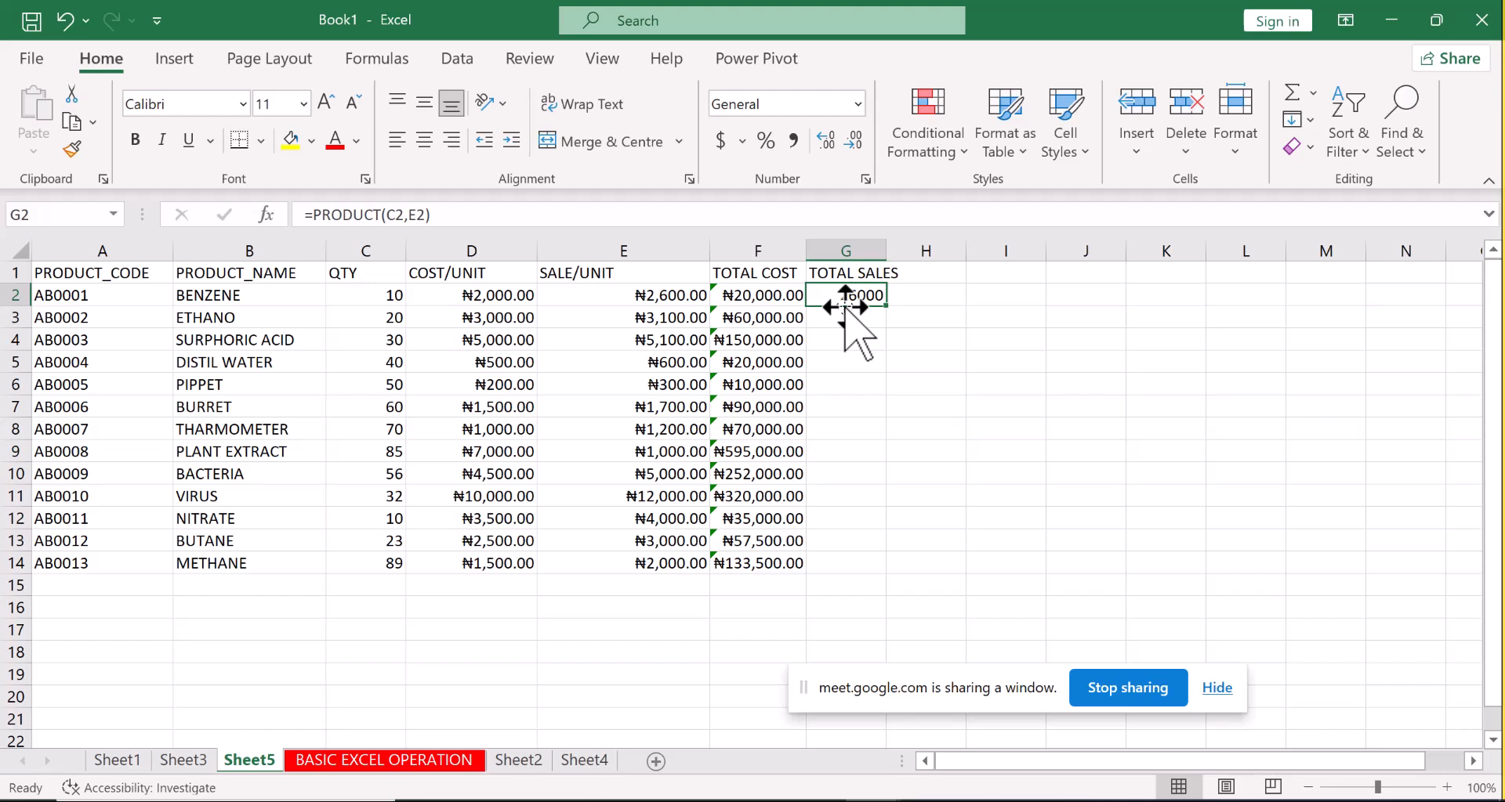
drag(891, 310, 886, 575)
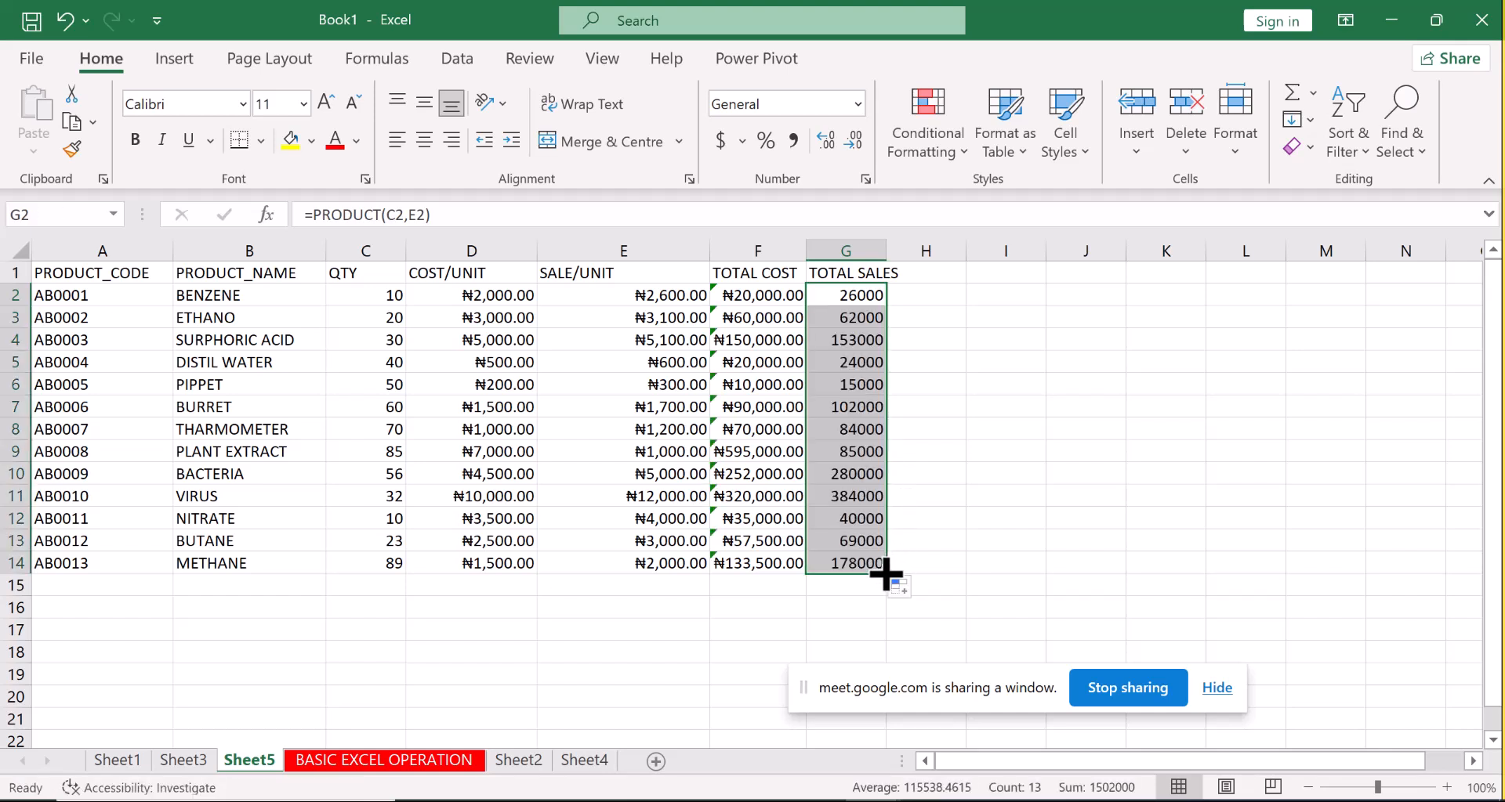
Format G2:G14 as Currency with the ₦ Yoruba symbol and widen the TOTAL SALES and TOTAL COST columns.
click(864, 179)
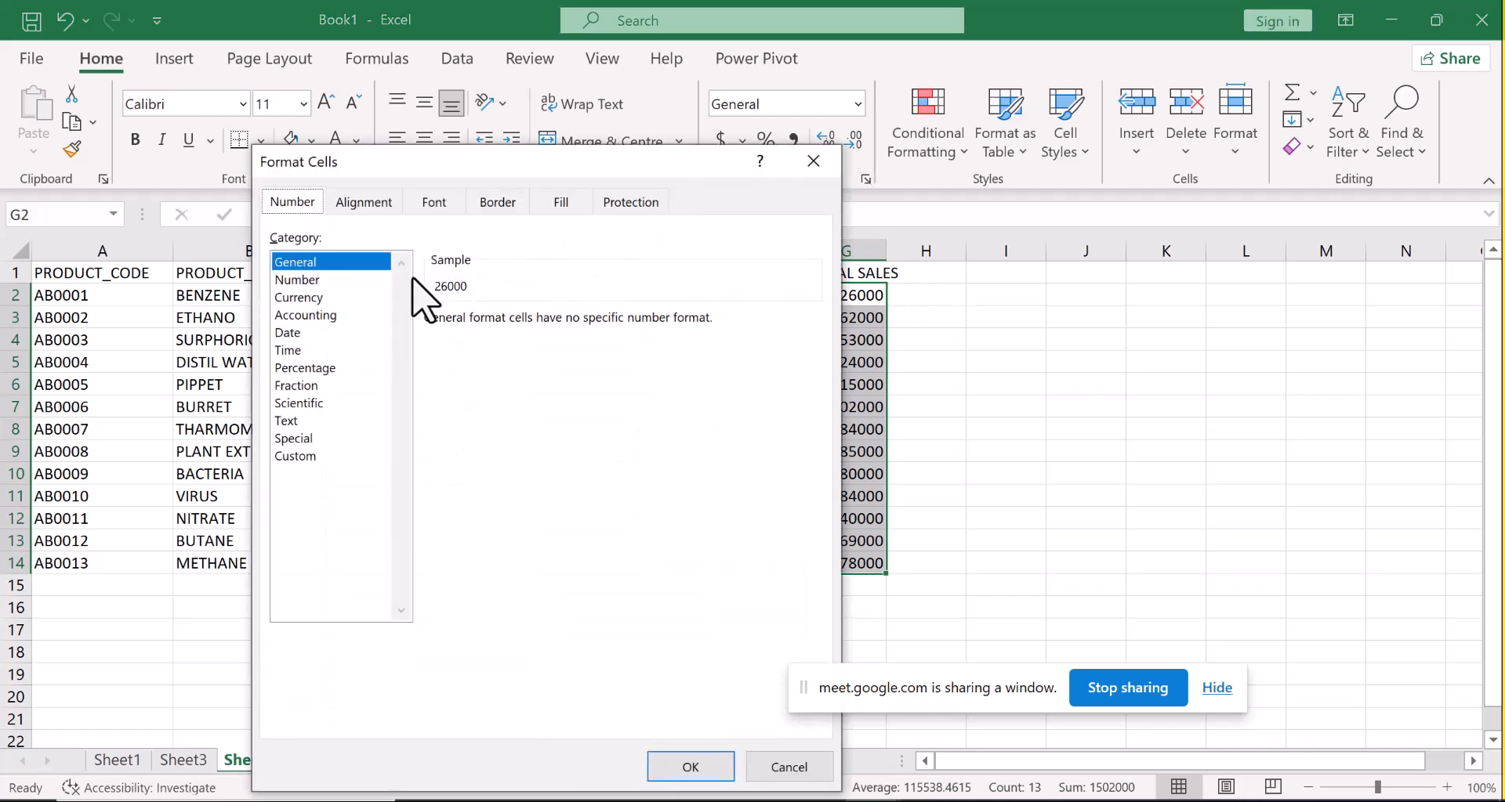
click(316, 299)
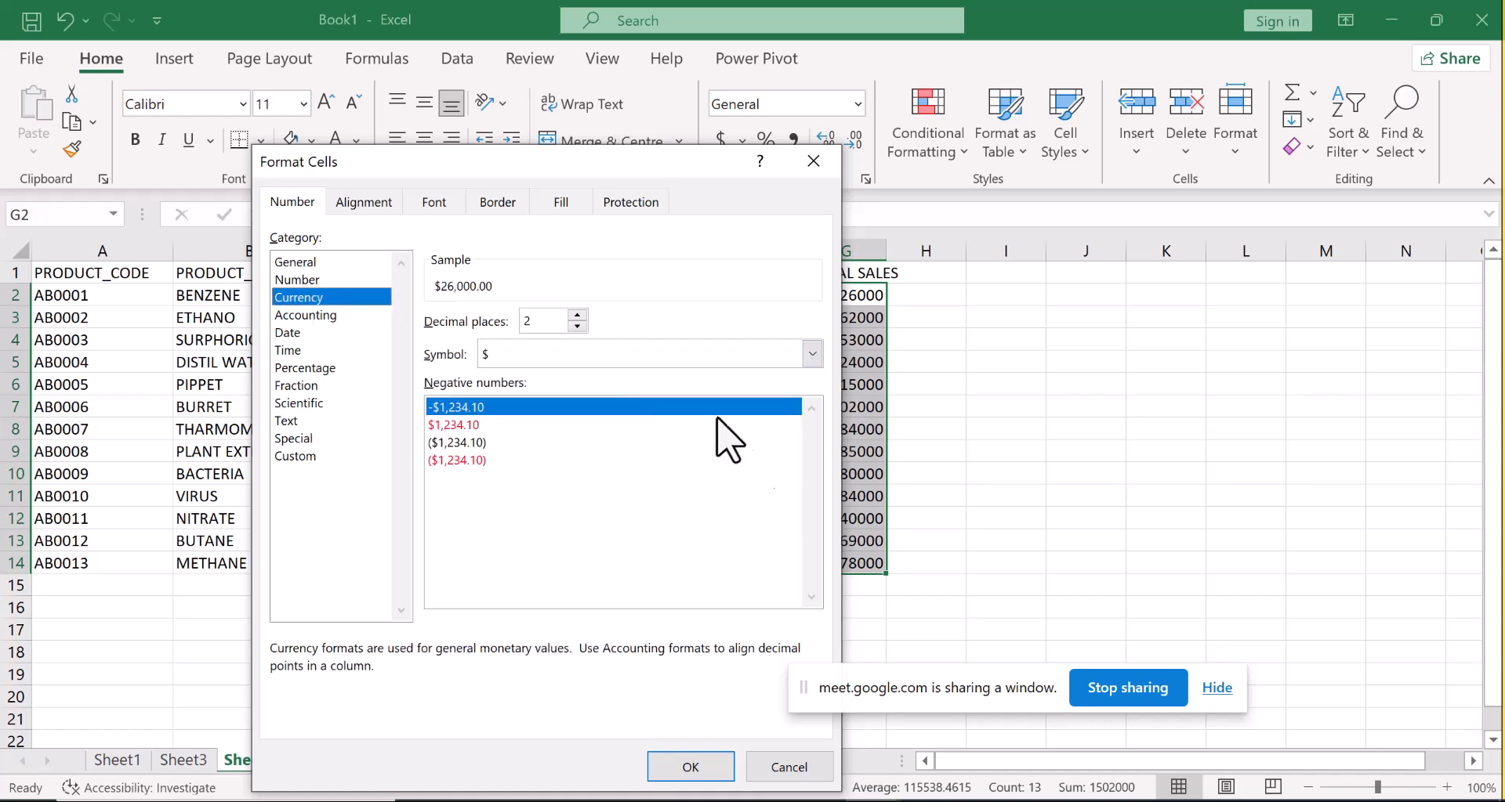
click(813, 354)
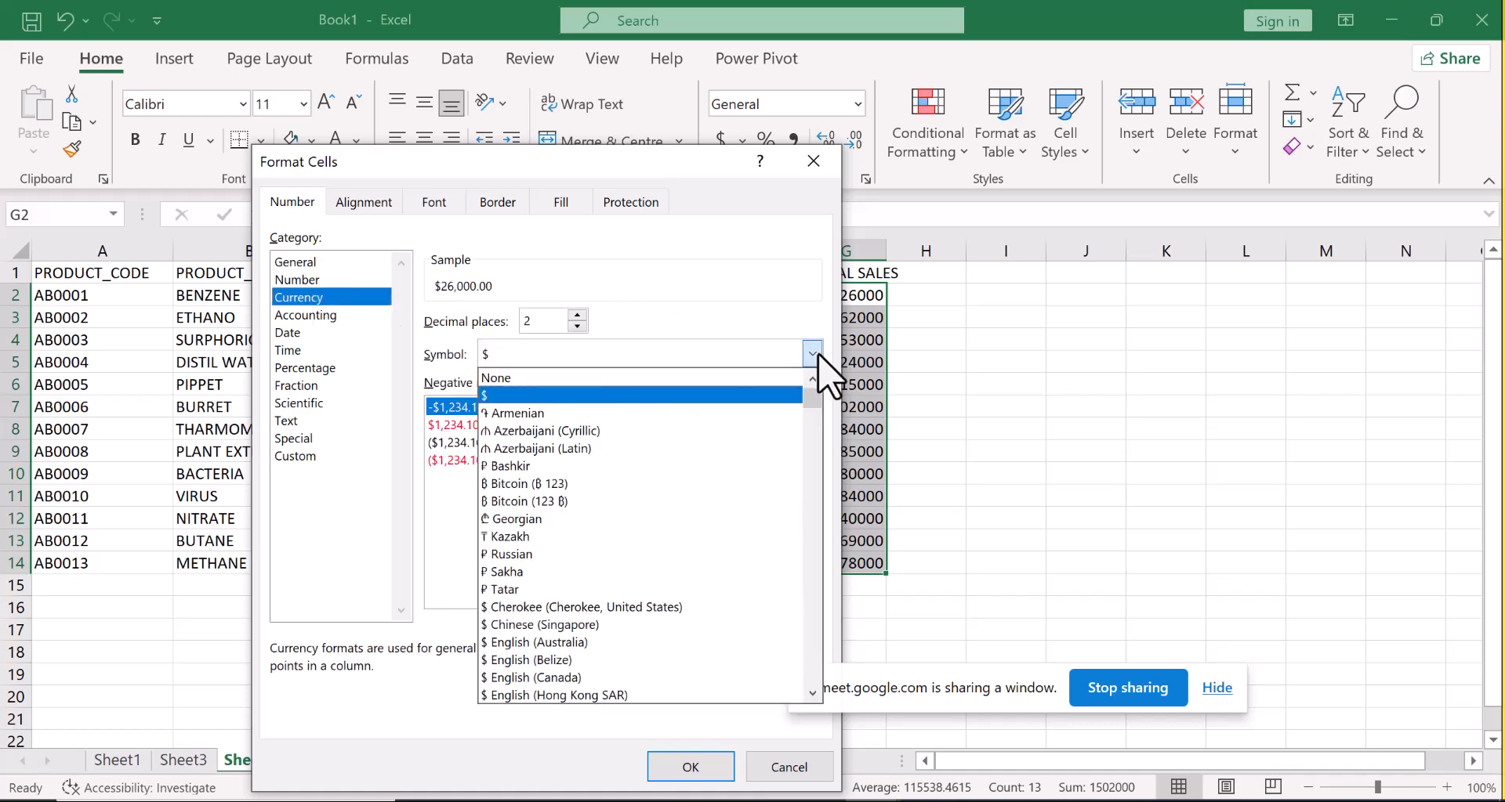
click(813, 693)
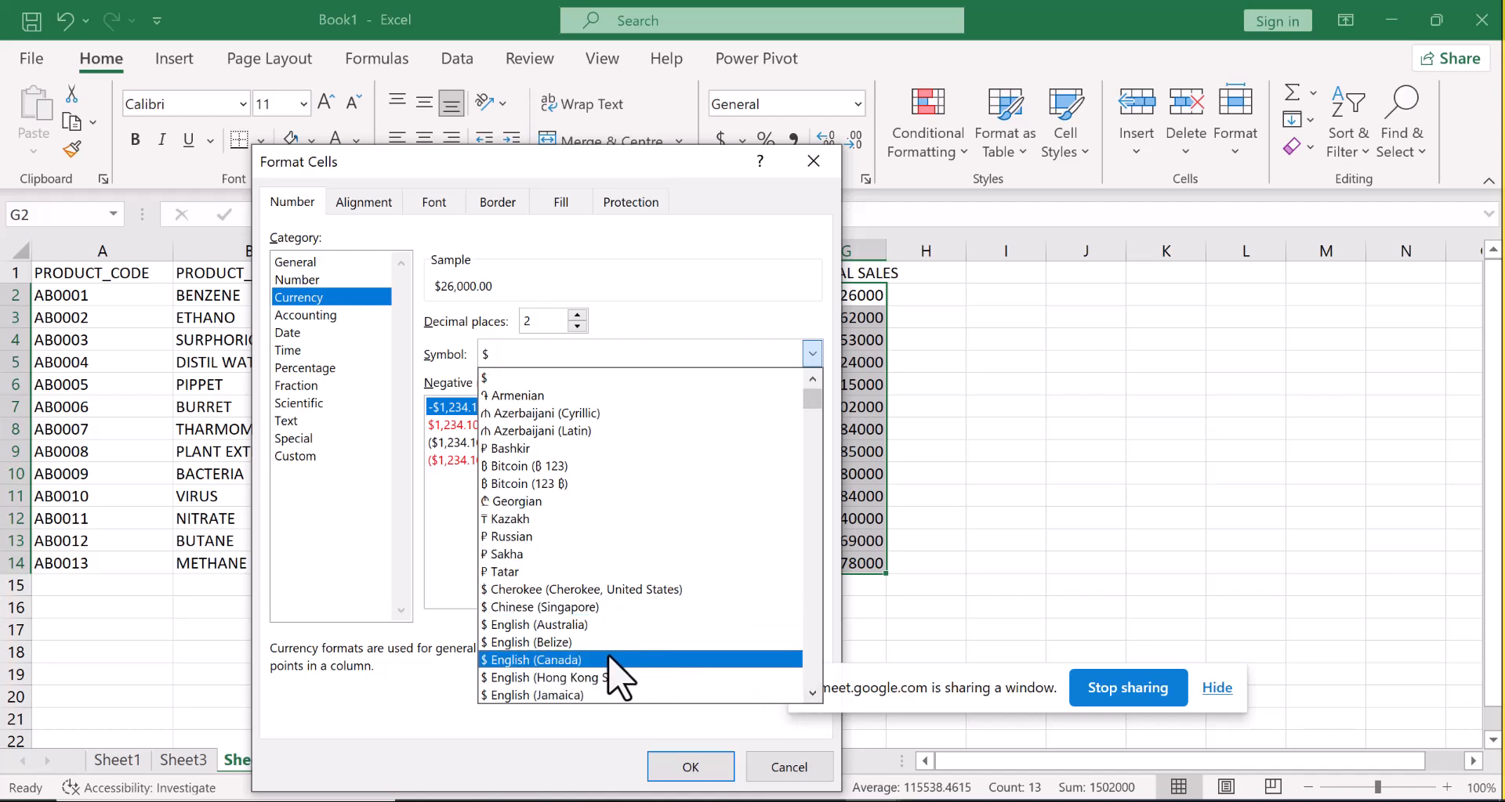
click(812, 684)
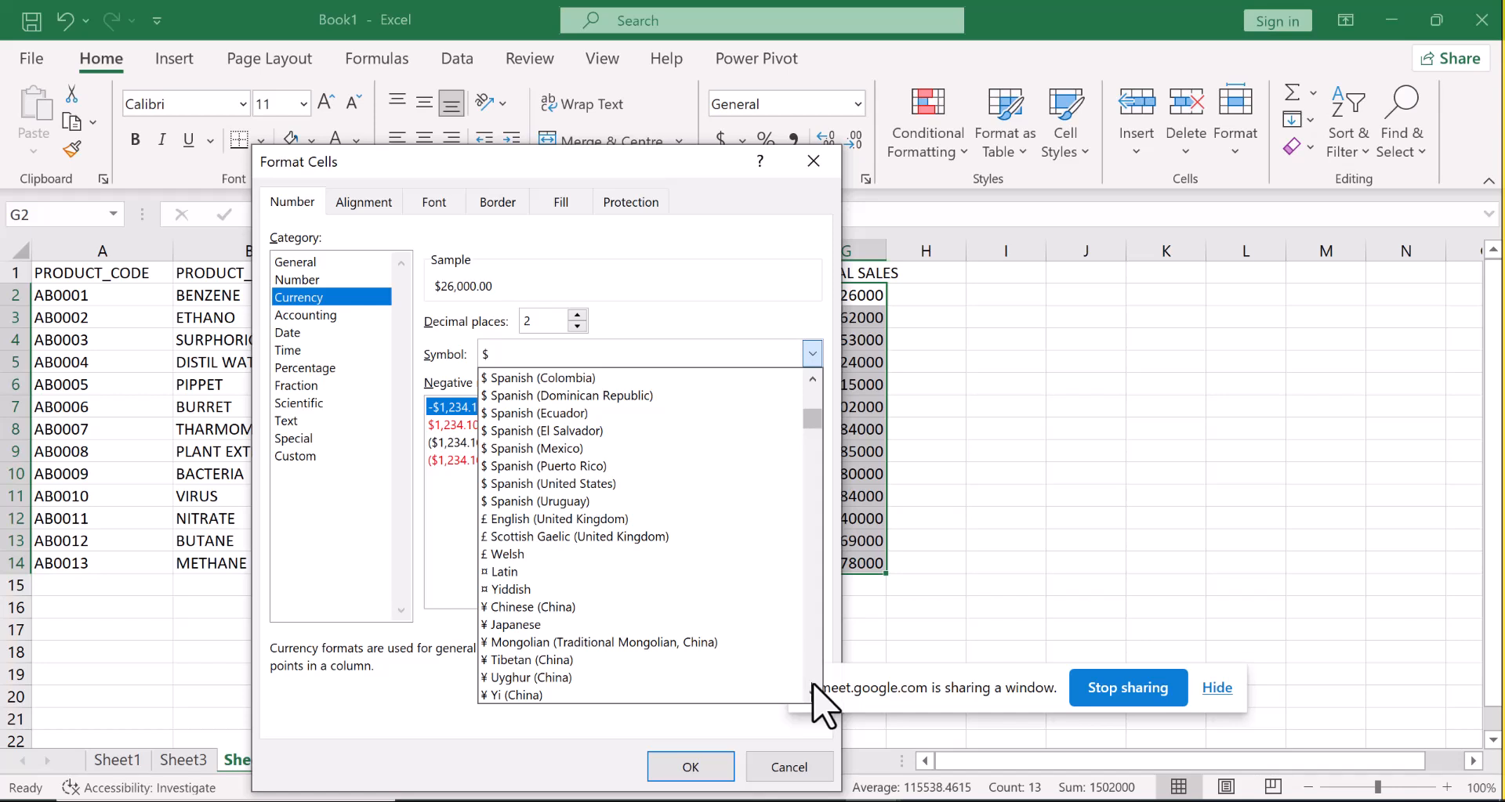
click(813, 692)
click(813, 691)
click(814, 691)
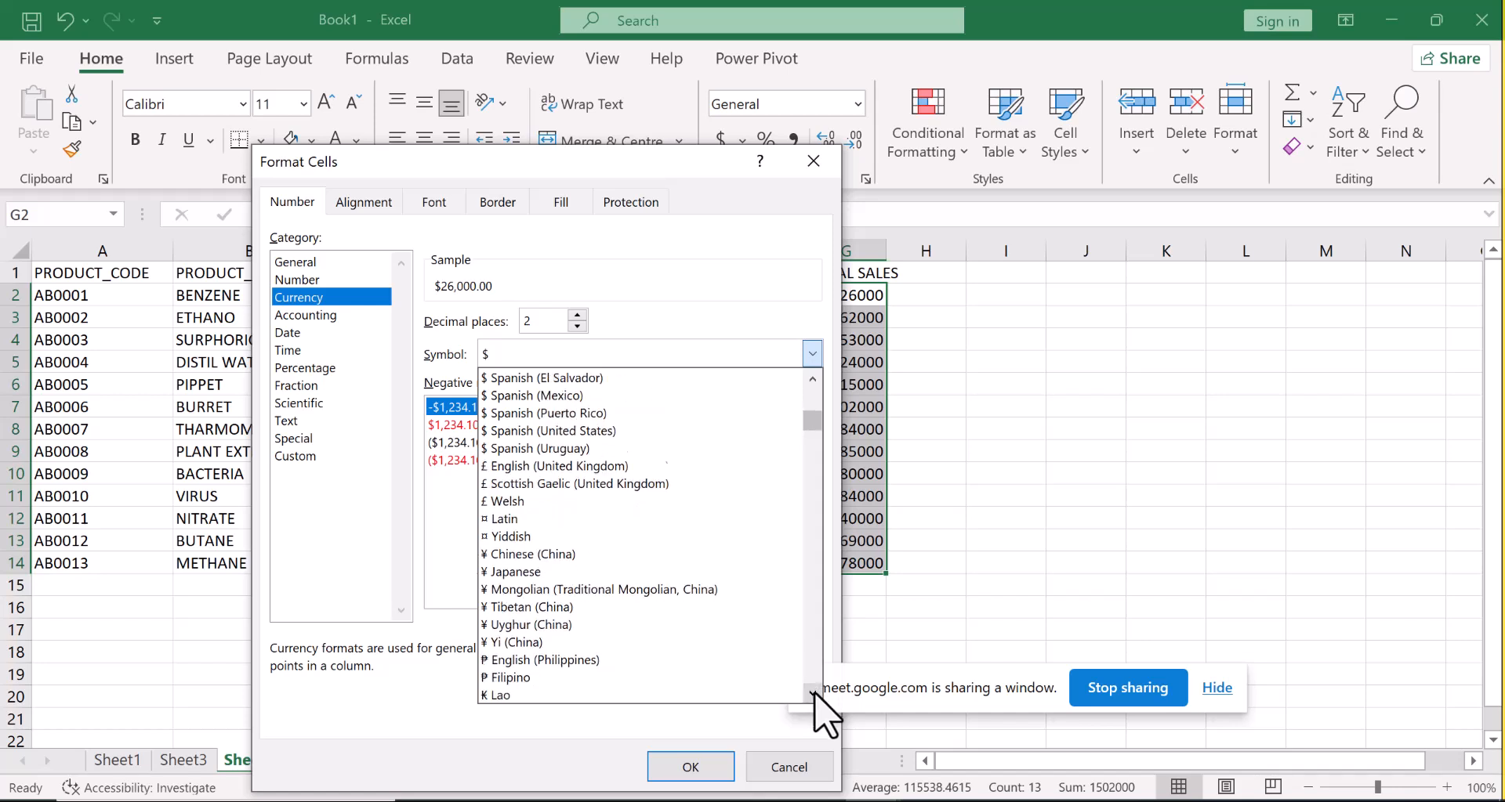
scroll(813, 691, down, 3)
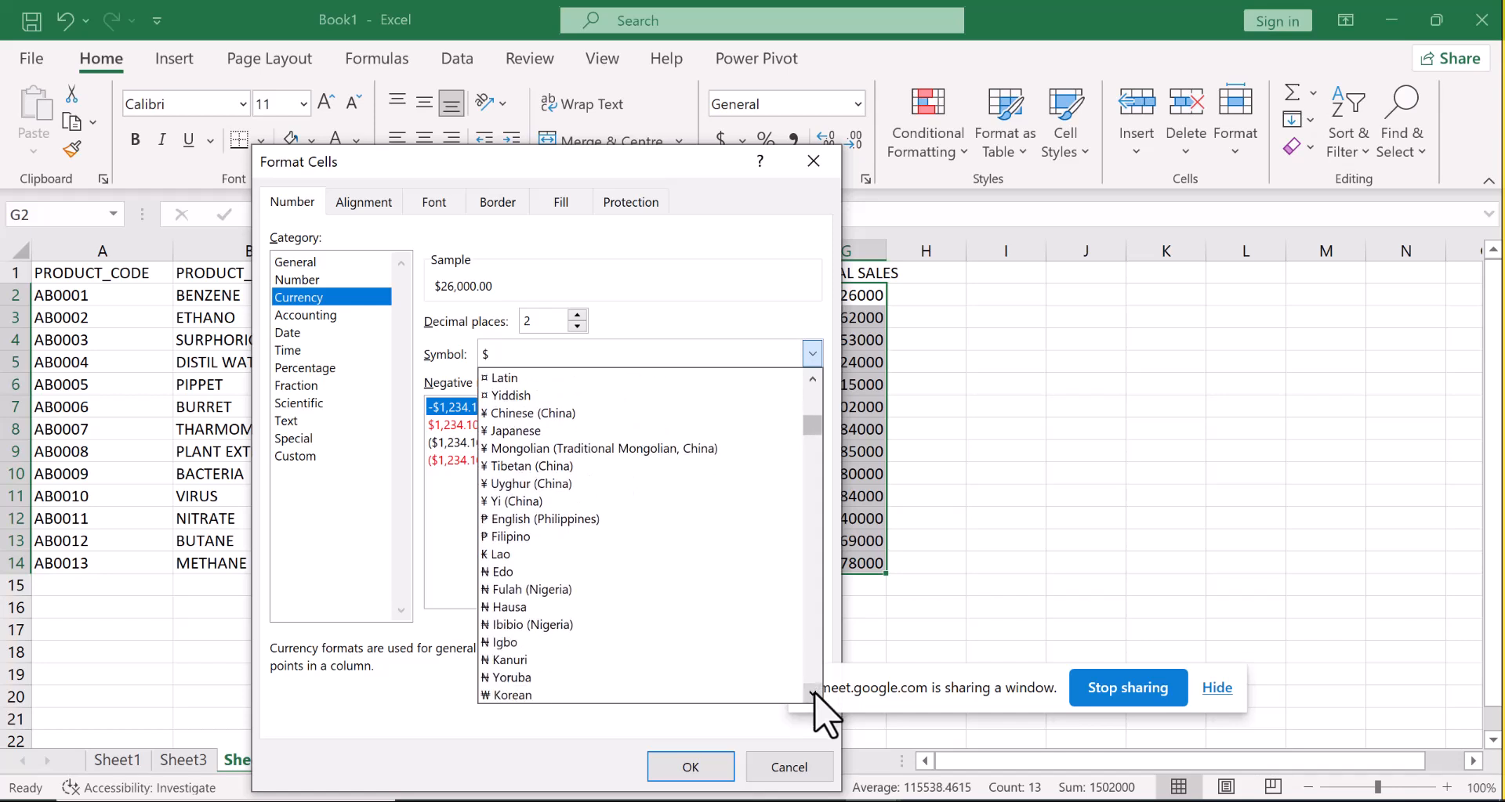
click(572, 678)
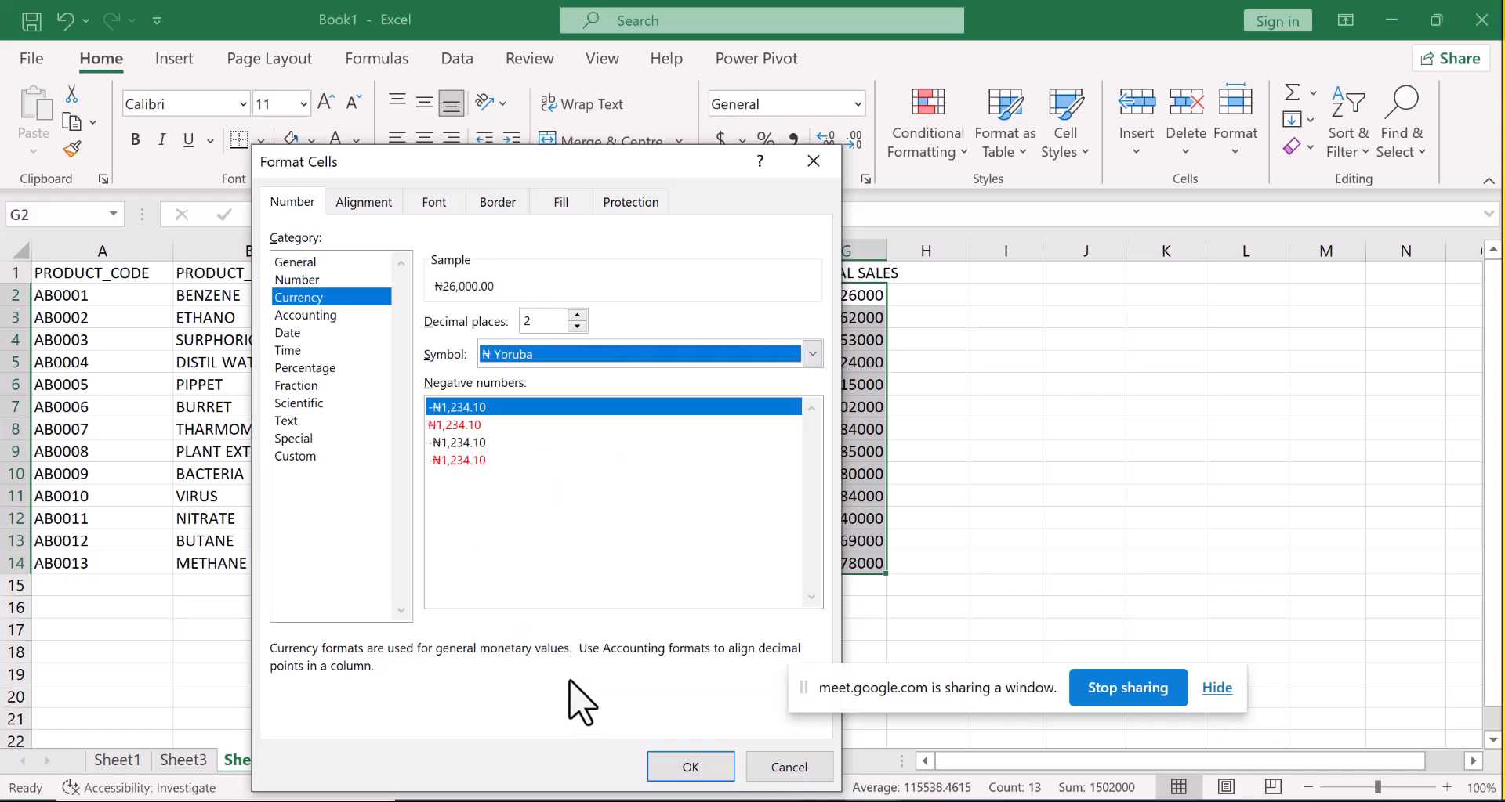
click(678, 768)
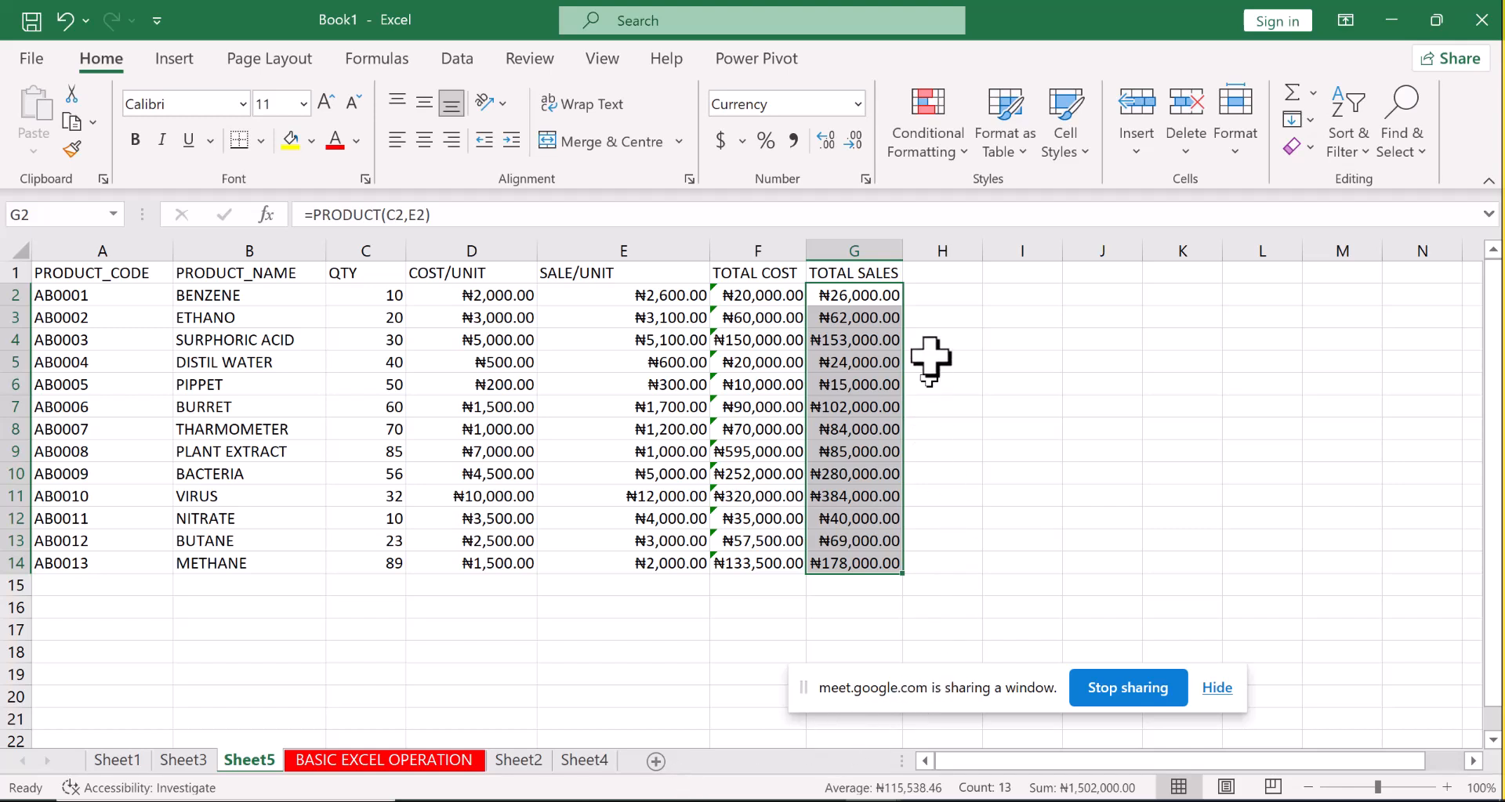
drag(903, 251, 928, 247)
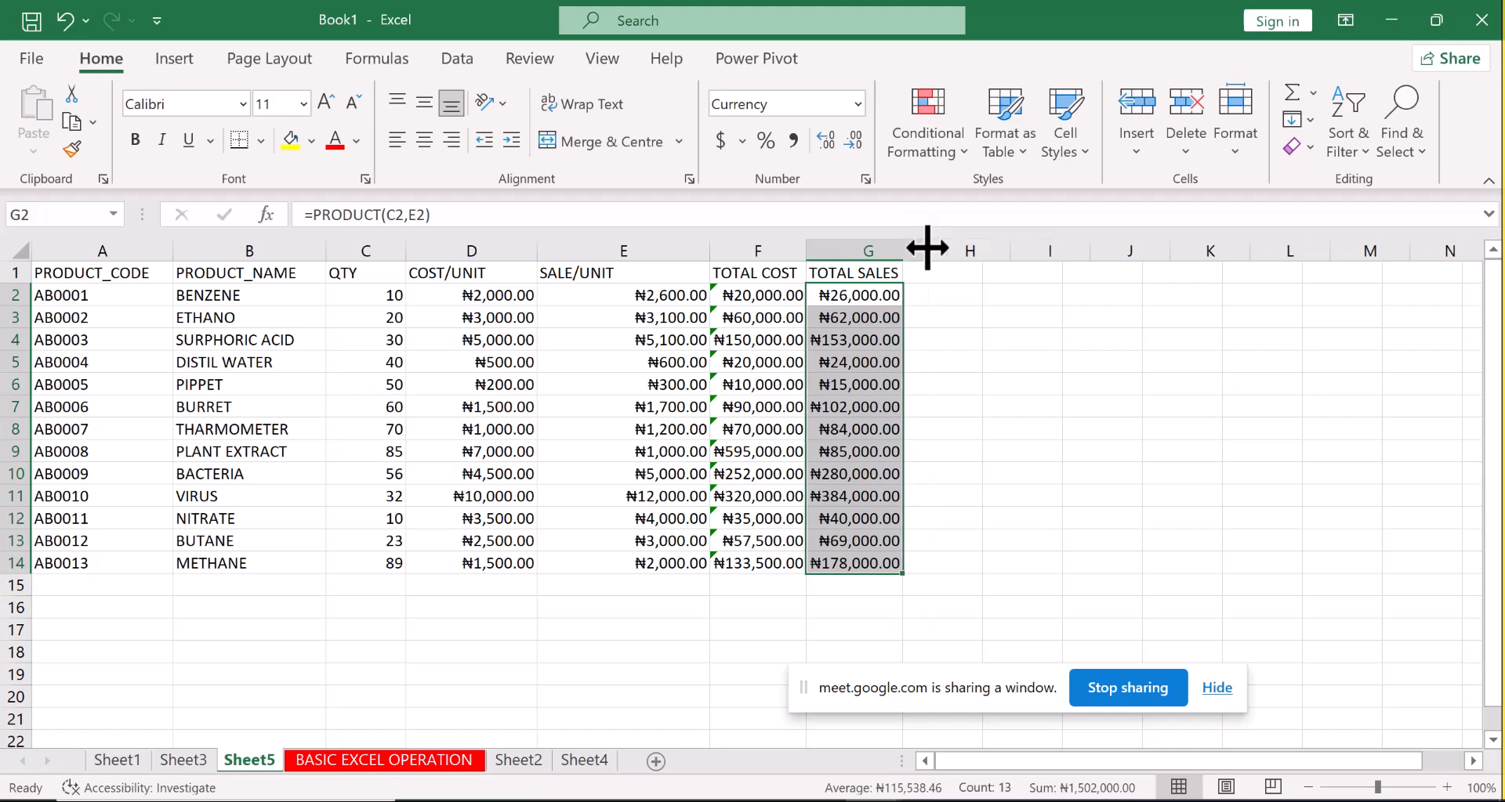
drag(806, 249, 835, 241)
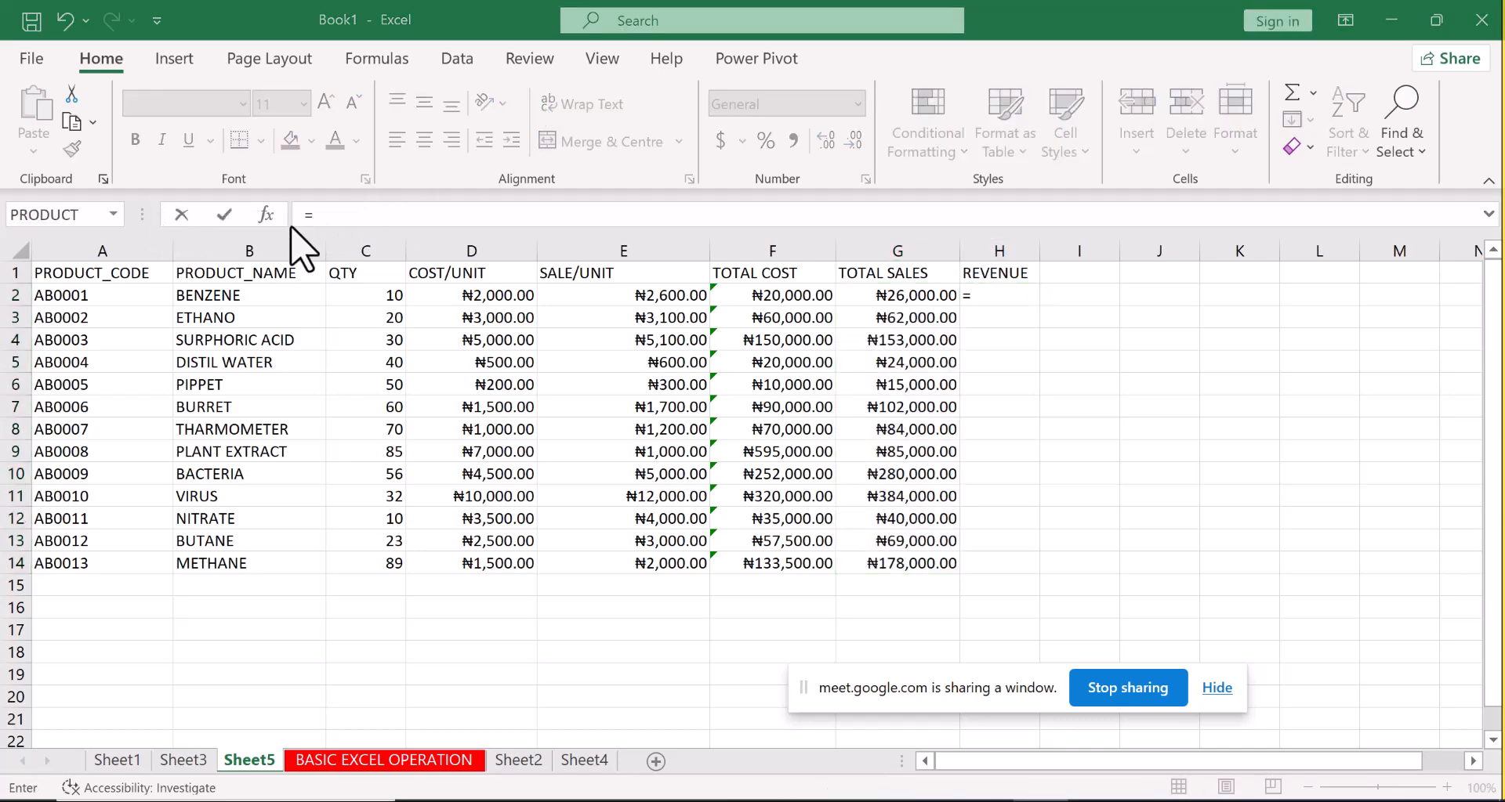
Search the full function library for SUBSTRACTION while starting a formula in the first REVENUE cell, H2.
click(115, 215)
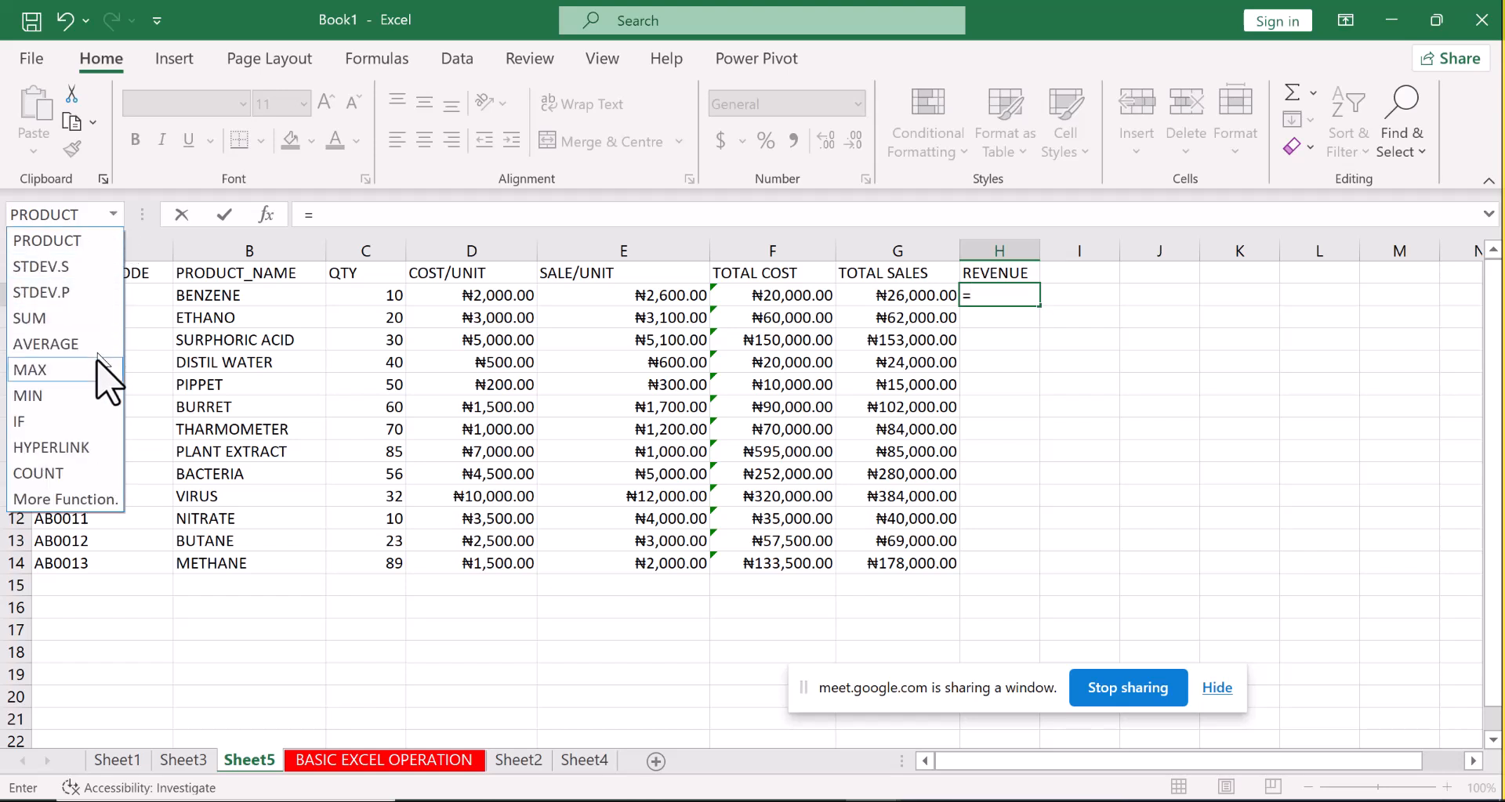
click(75, 500)
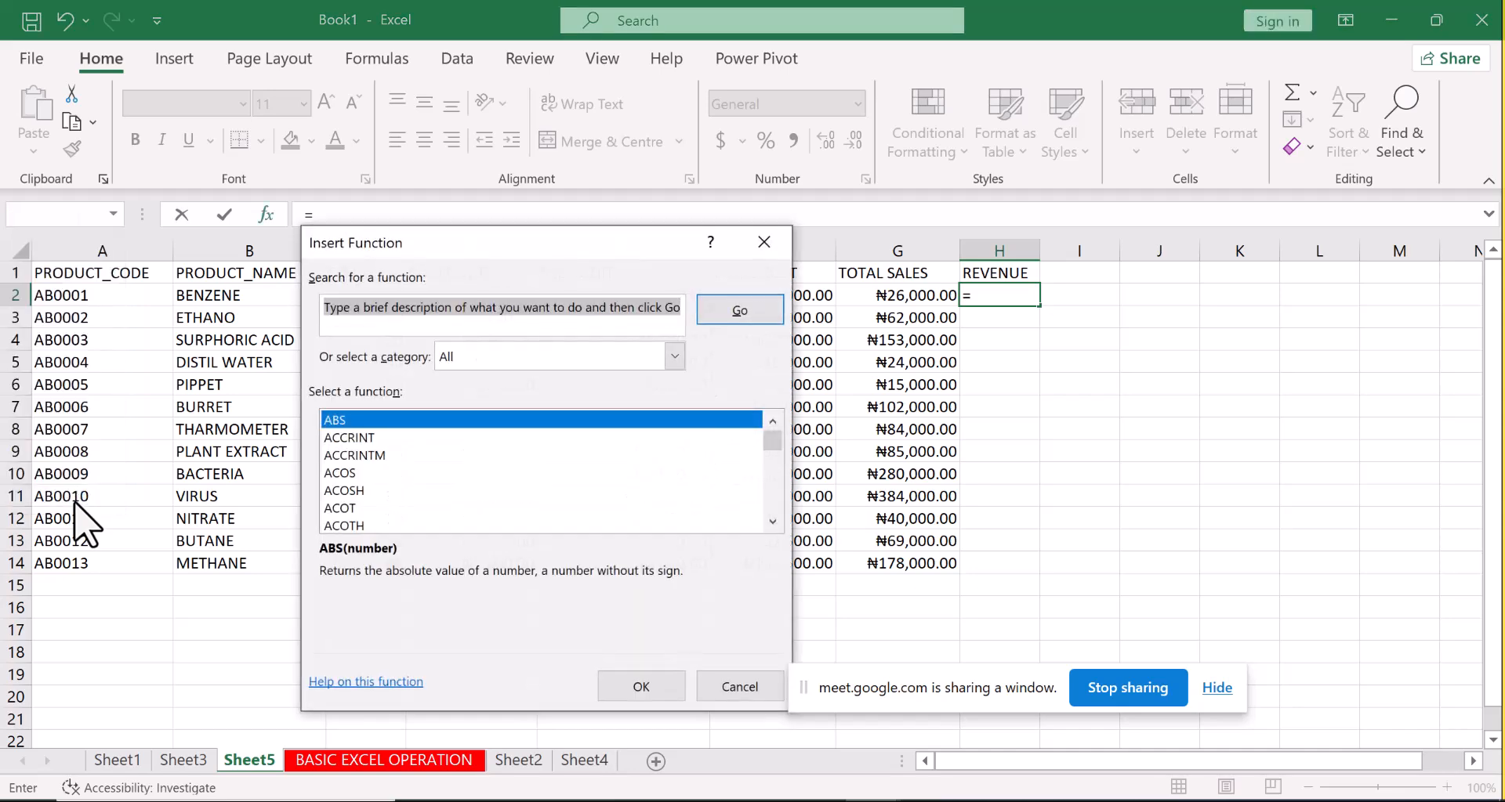
text(SUBSTR)
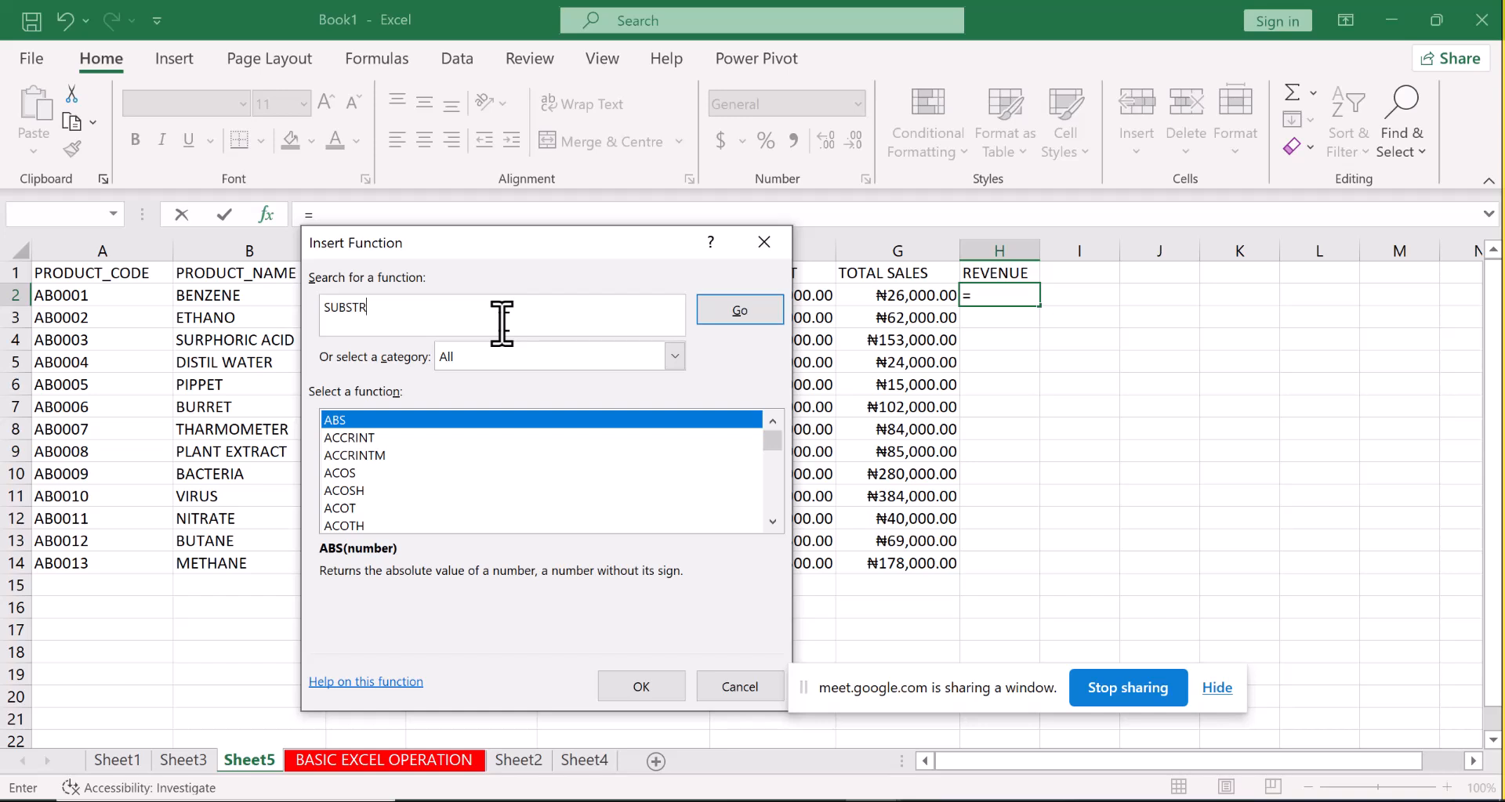
text(ACTION)
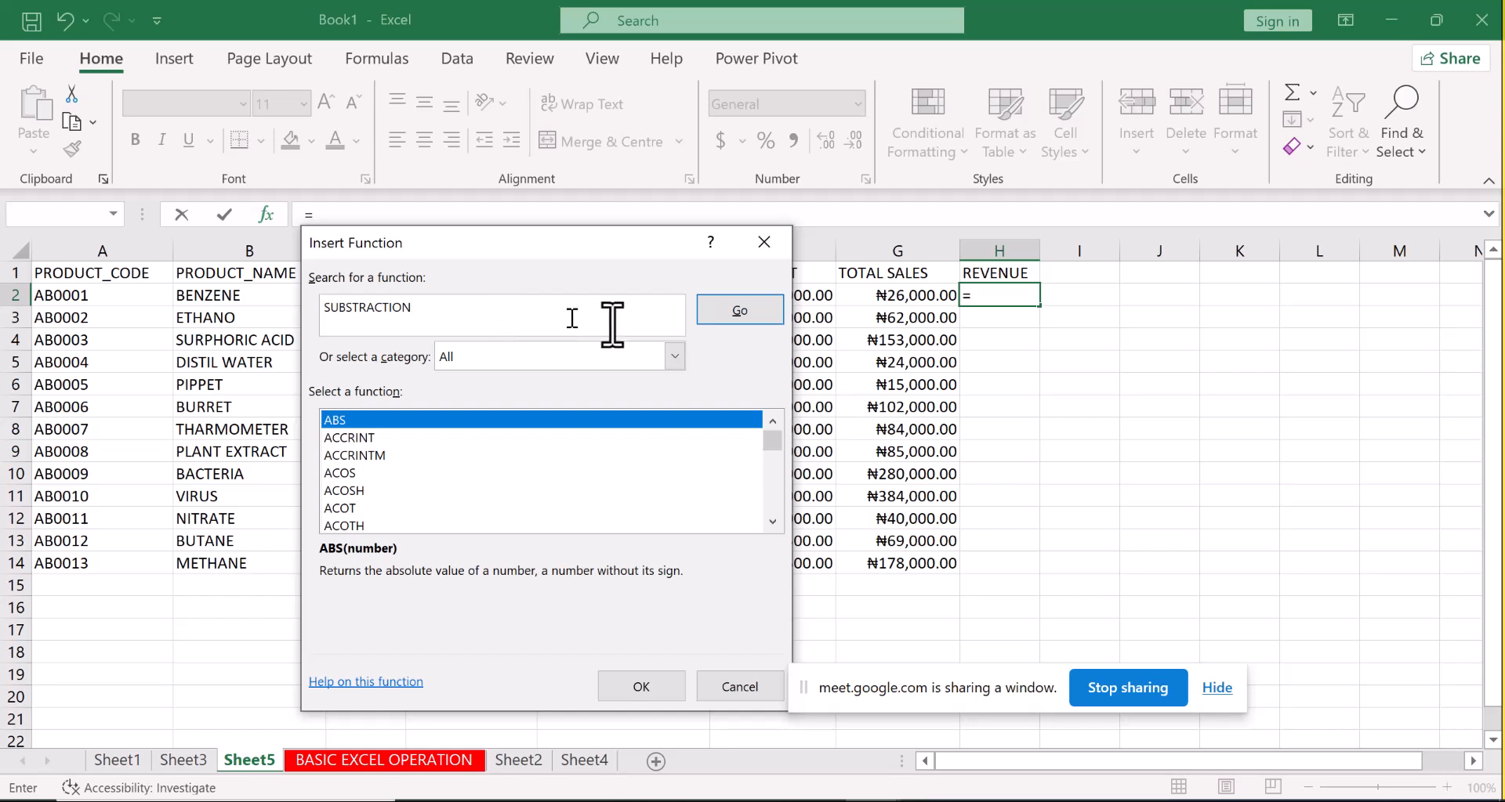
click(729, 312)
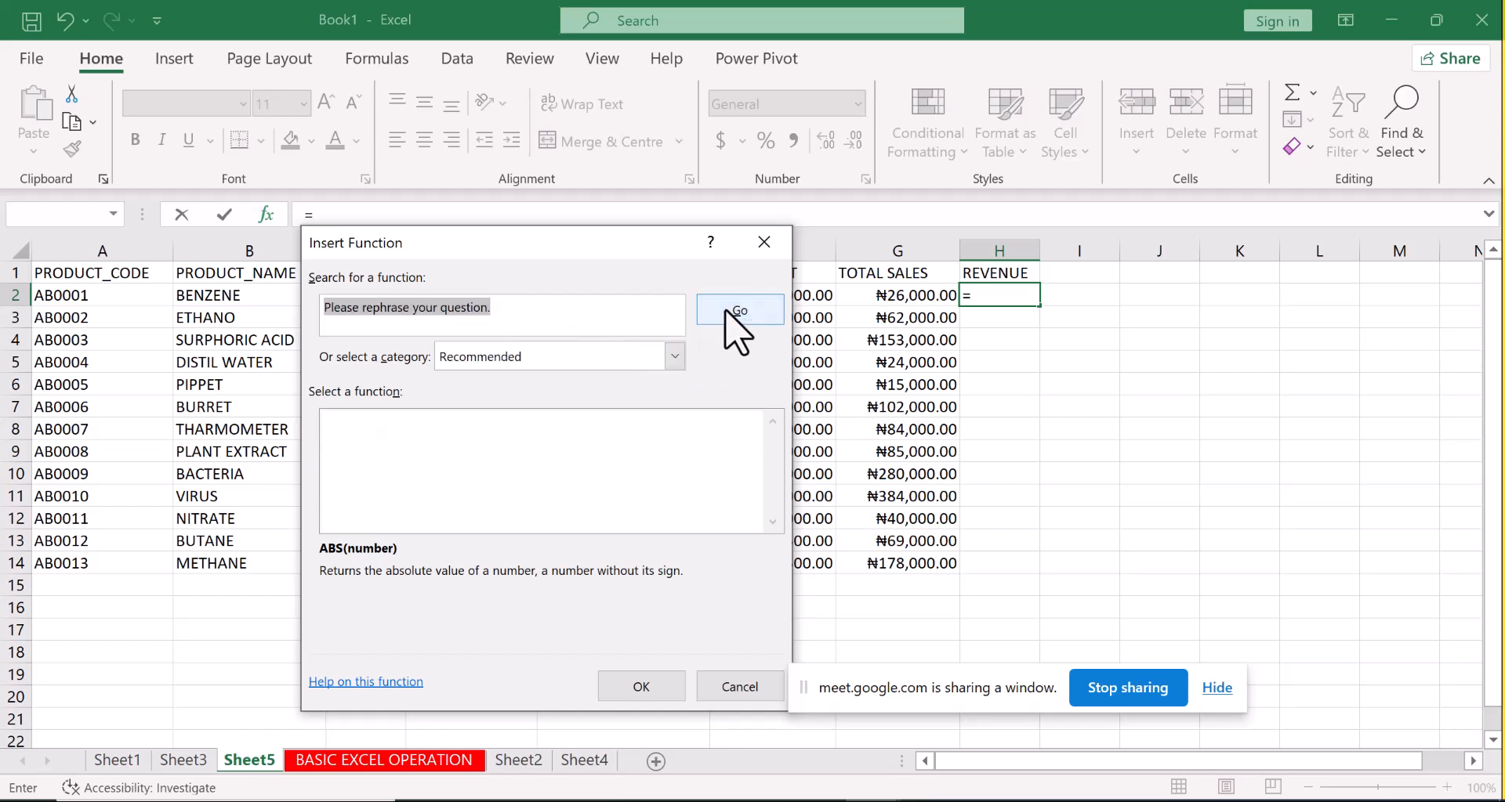
Replace the function search text with SUBTRACTION and run the search again.
click(515, 317)
key(BackSpace)
key(BackSpace)
key(BackSpace)
key(BackSpace)
key(BackSpace)
key(BackSpace)
key(BackSpace)
key(BackSpace)
key(BackSpace)
key(BackSpace)
key(BackSpace)
key(BackSpace)
key(BackSpace)
key(BackSpace)
key(BackSpace)
key(BackSpace)
key(BackSpace)
key(BackSpace)
key(BackSpace)
key(BackSpace)
key(BackSpace)
key(BackSpace)
key(BackSpace)
key(BackSpace)
key(BackSpace)
key(BackSpace)
key(BackSpace)
text(SUBTRACTION)
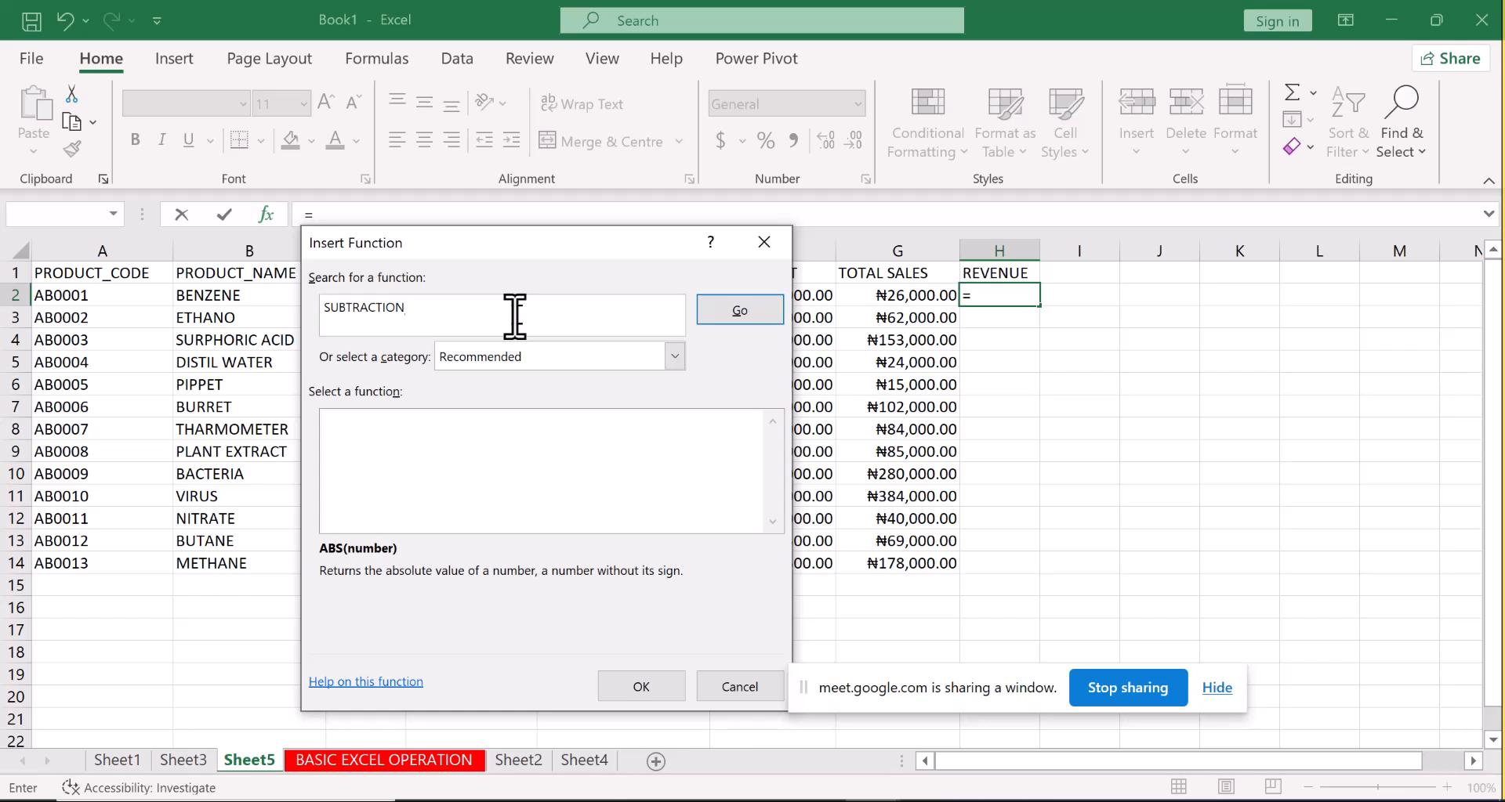
click(744, 311)
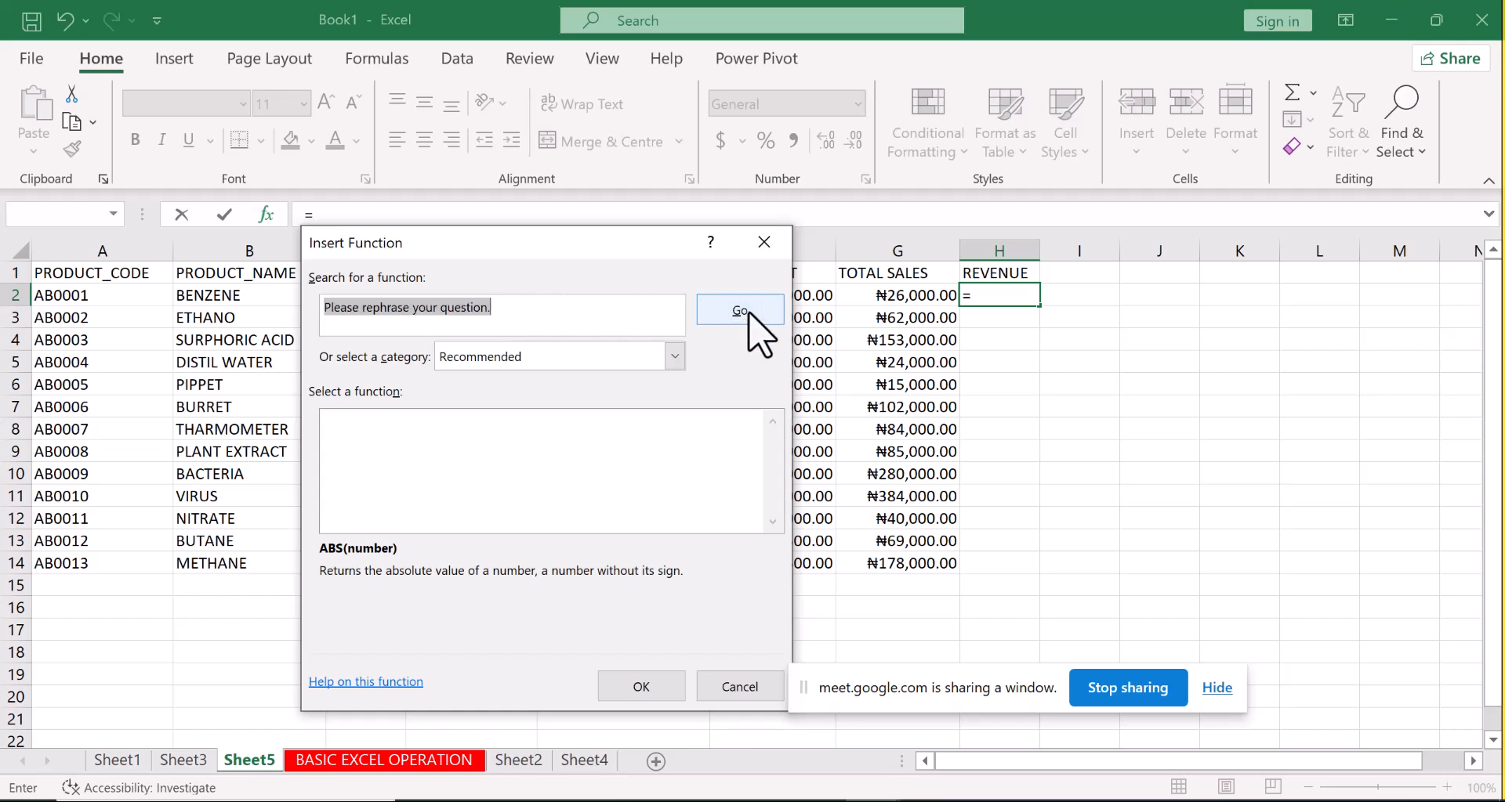
Search the functions once more with a different term and cancel the function insertion in H2.
click(586, 323)
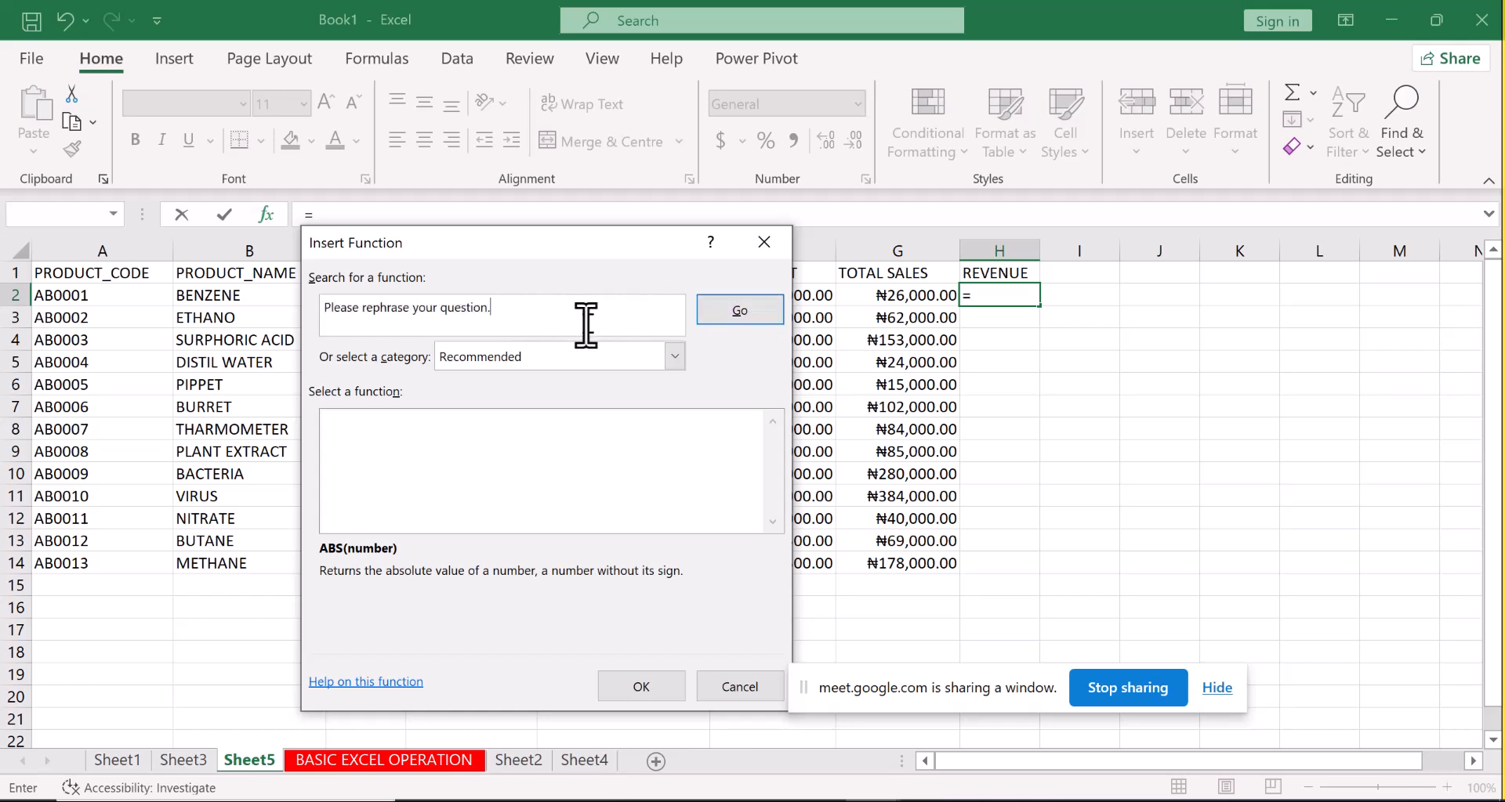
key(BackSpace)
key(BackSpace)
key(BackSpace)
key(BackSpace)
key(BackSpace)
key(BackSpace)
key(BackSpace)
key(BackSpace)
key(BackSpace)
key(BackSpace)
key(BackSpace)
key(BackSpace)
key(BackSpace)
key(BackSpace)
key(BackSpace)
key(BackSpace)
key(BackSpace)
key(BackSpace)
key(BackSpace)
key(BackSpace)
text(addition)
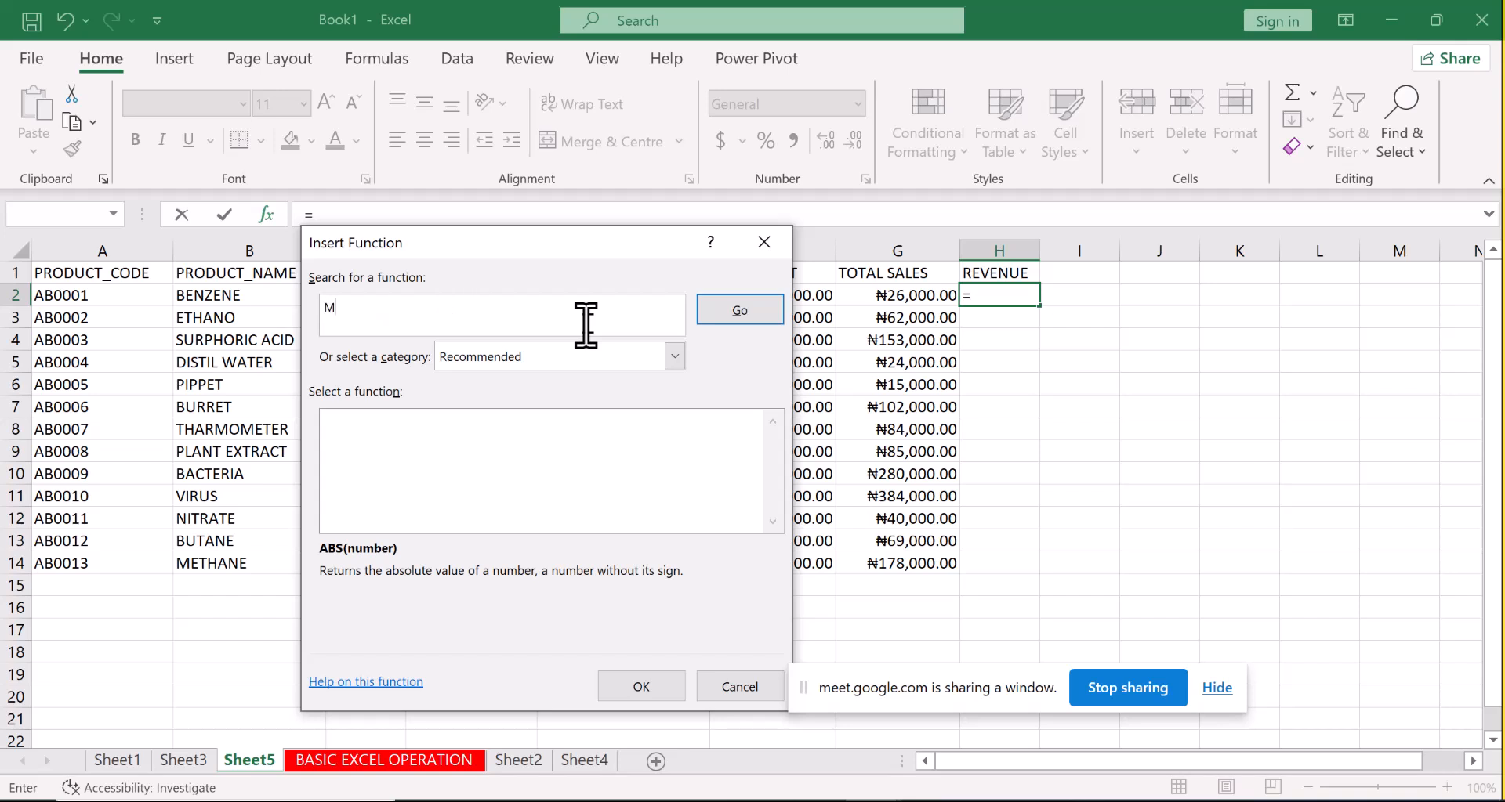
key(Return)
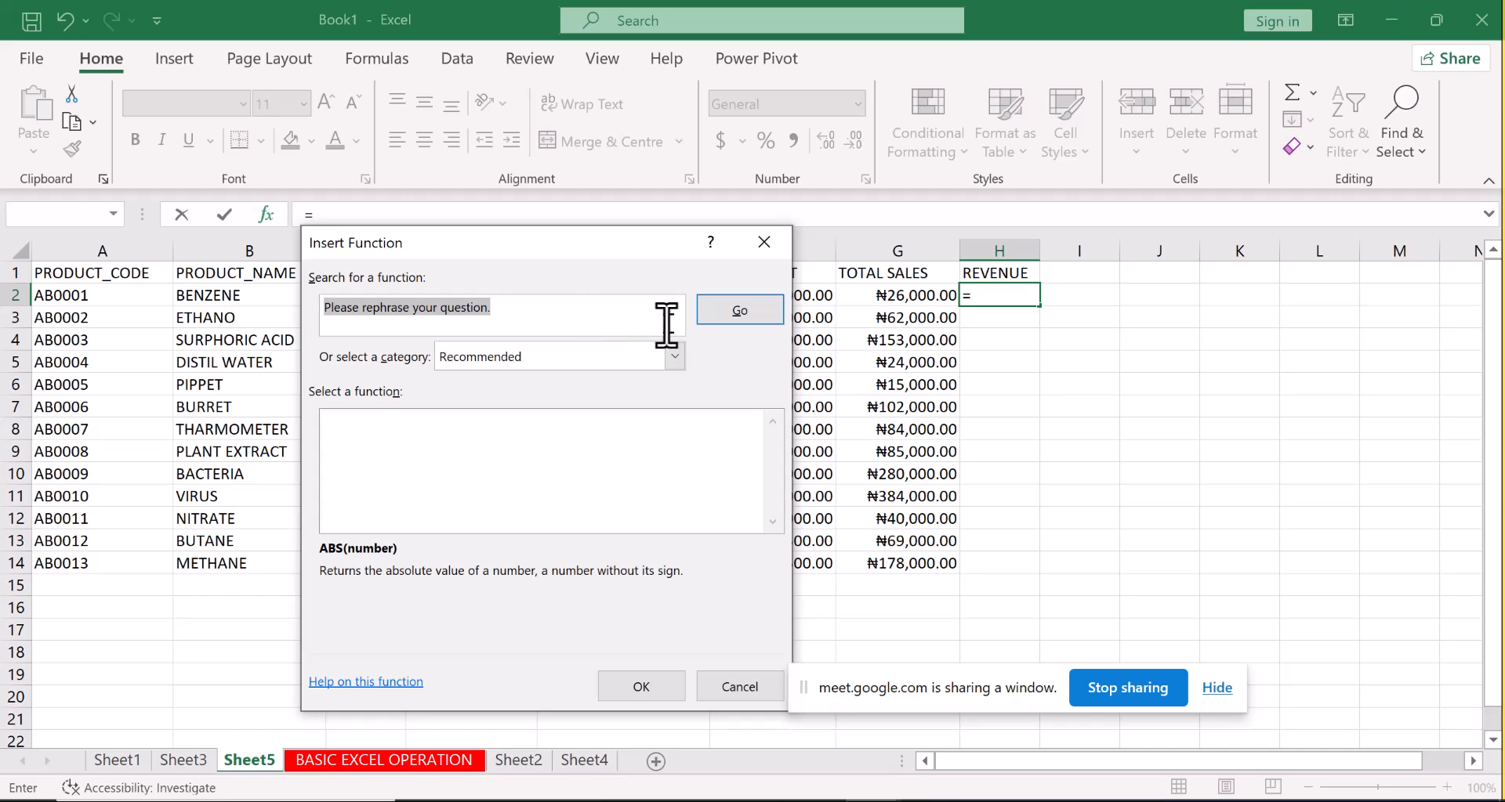
click(765, 243)
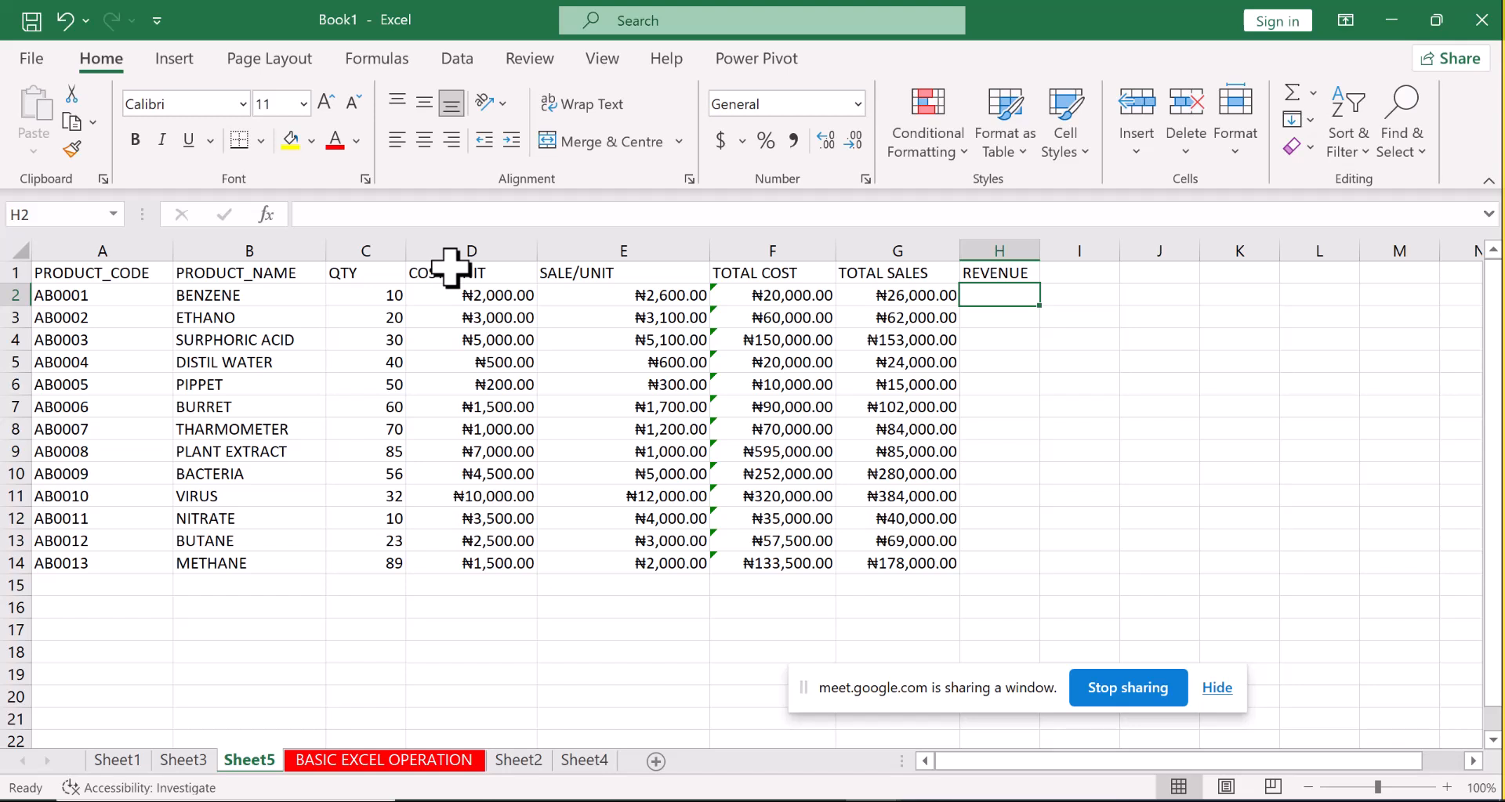
Enter =IMSUB(G2,F2) in H2 to calculate the first product's revenue from its total sales and total cost.
double_click(981, 294)
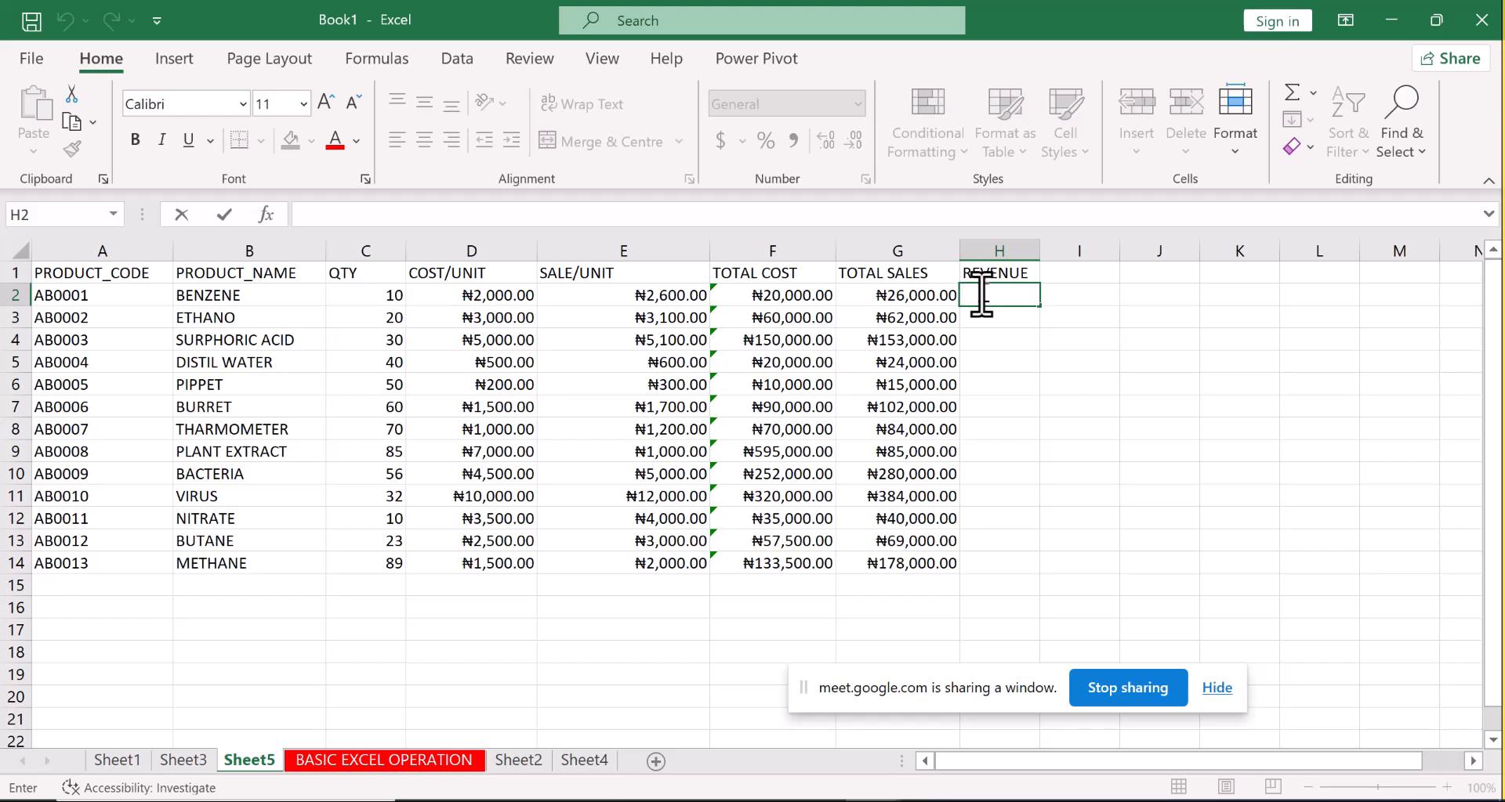
text(=IMSUB)
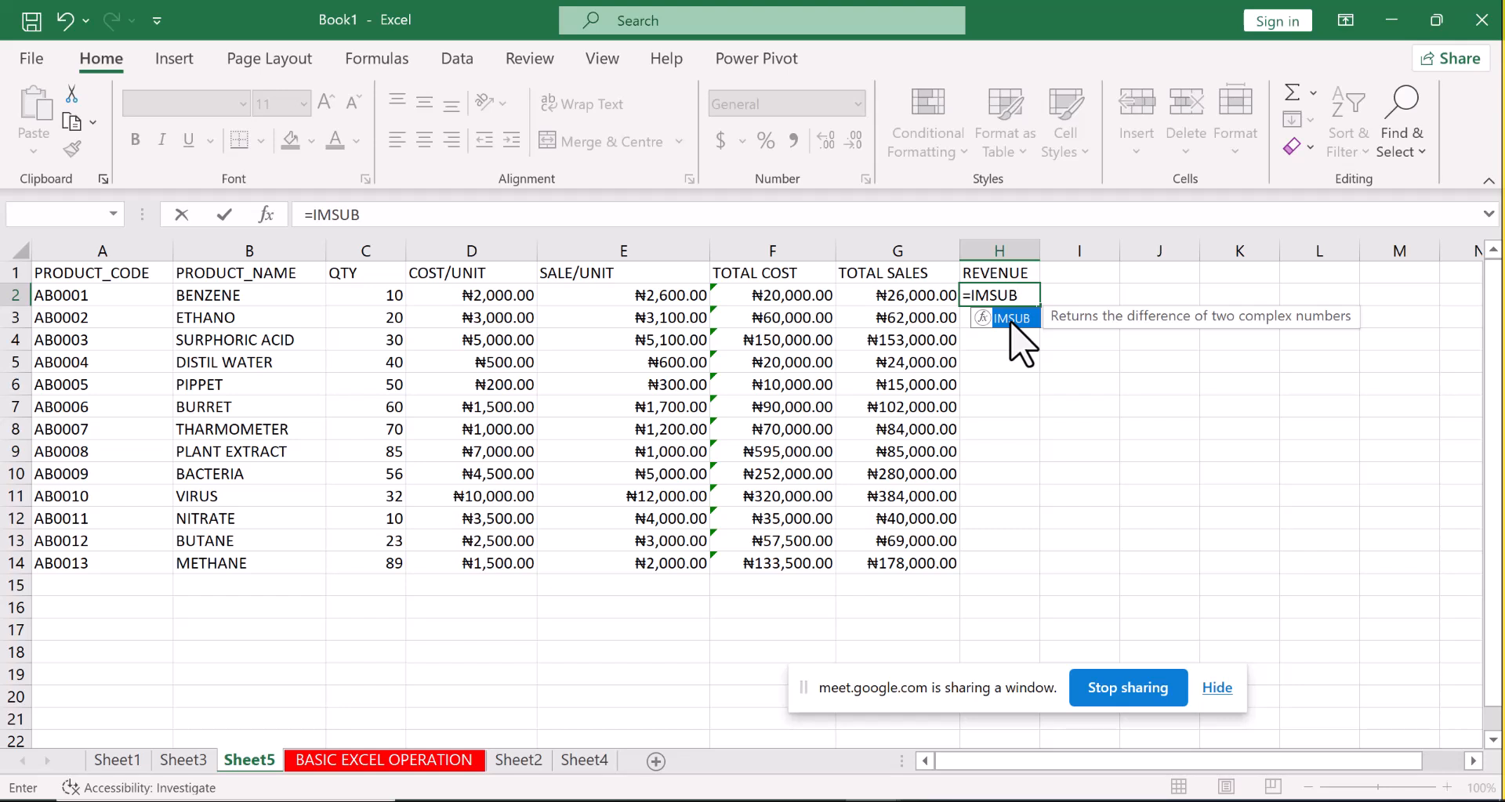
double_click(1011, 319)
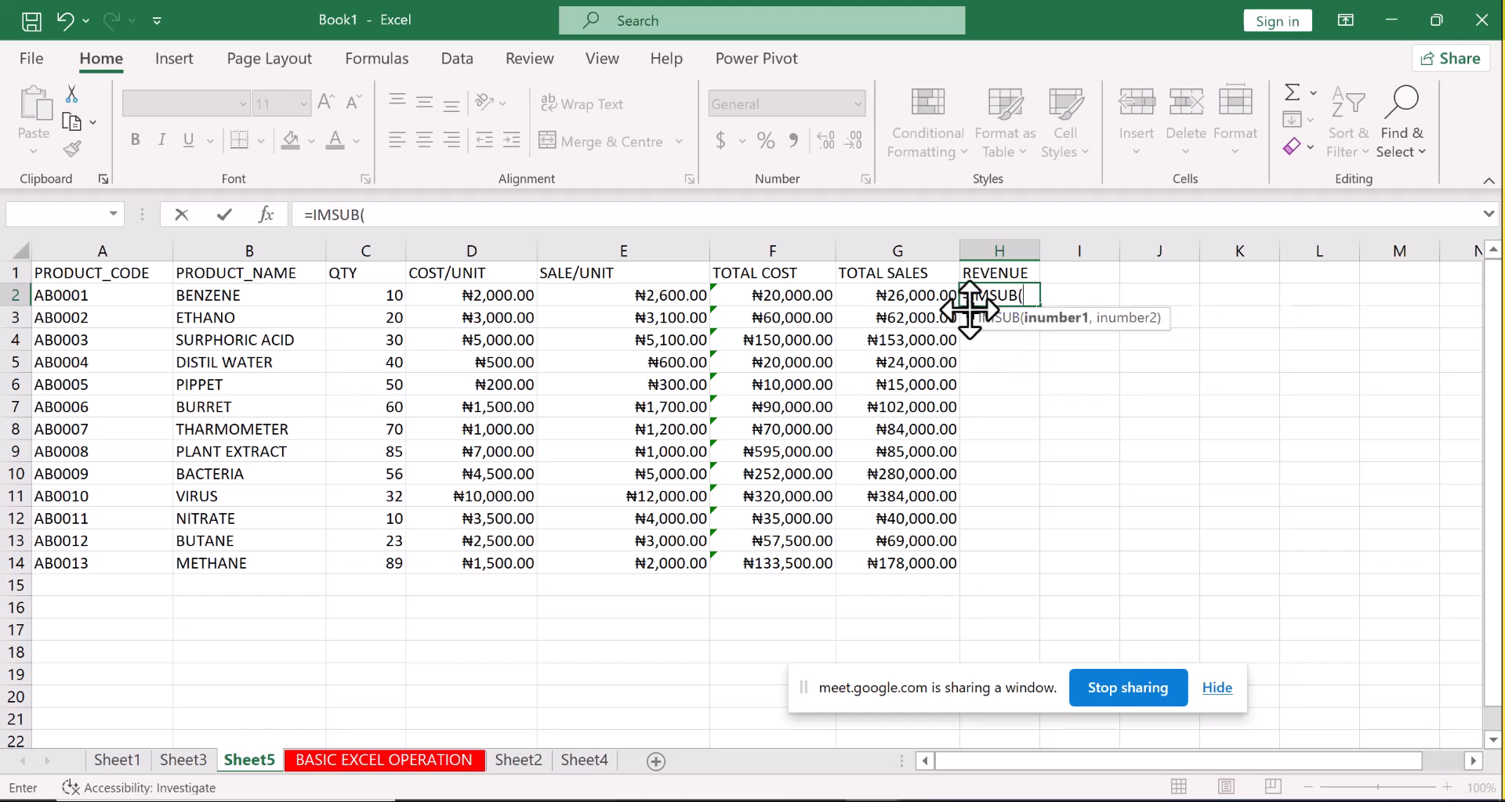
click(918, 298)
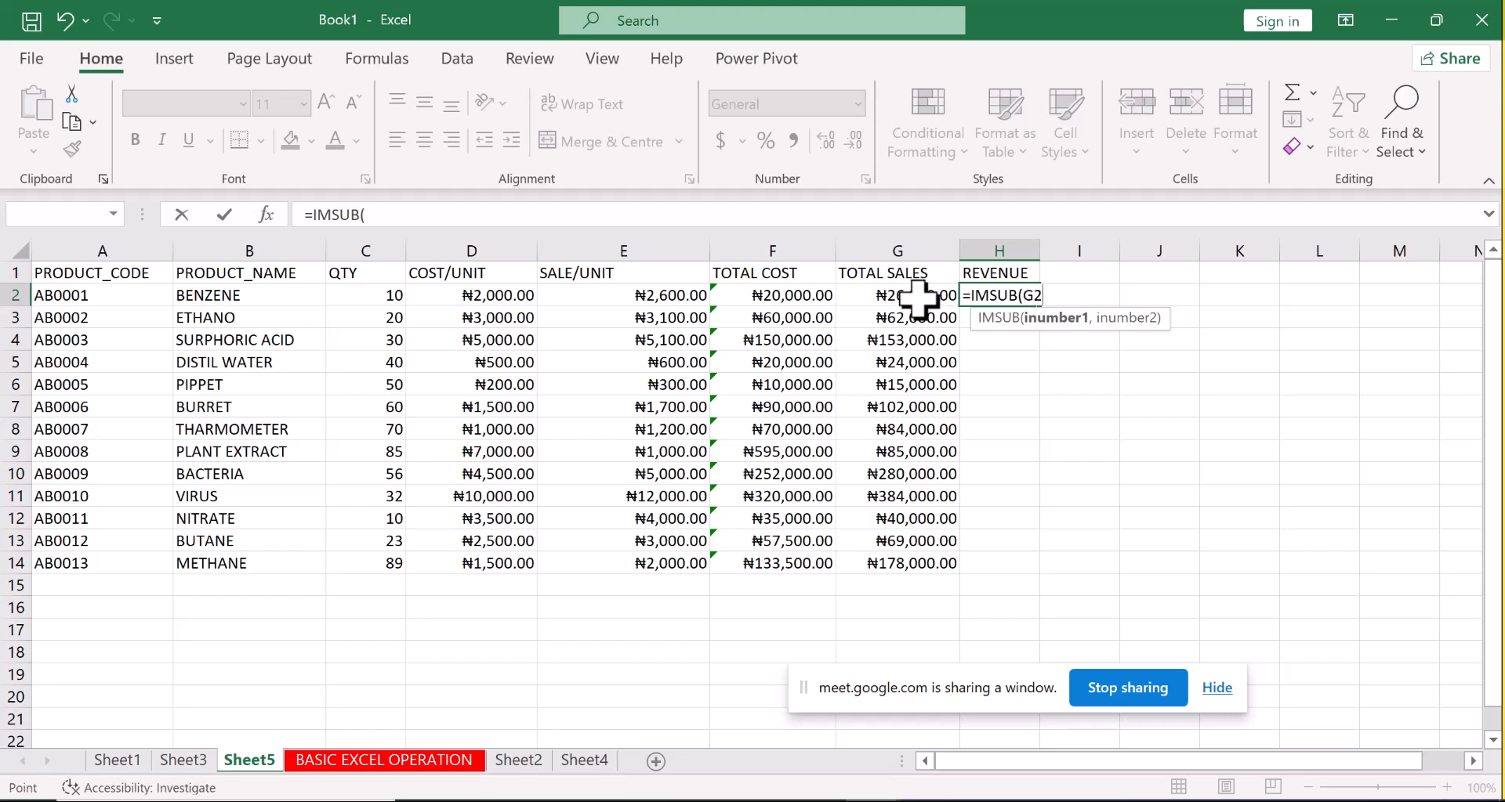
text(,)
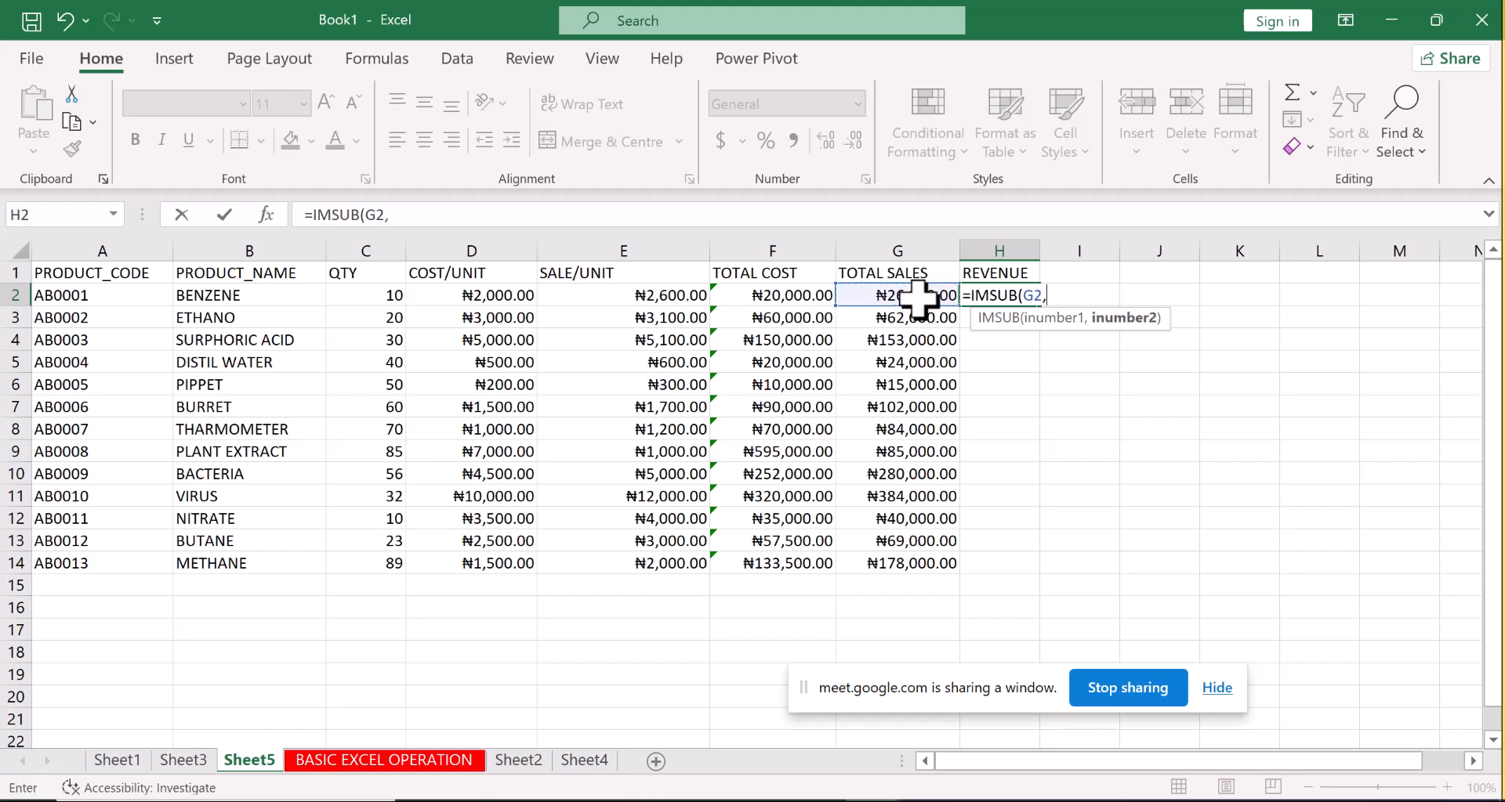
click(786, 302)
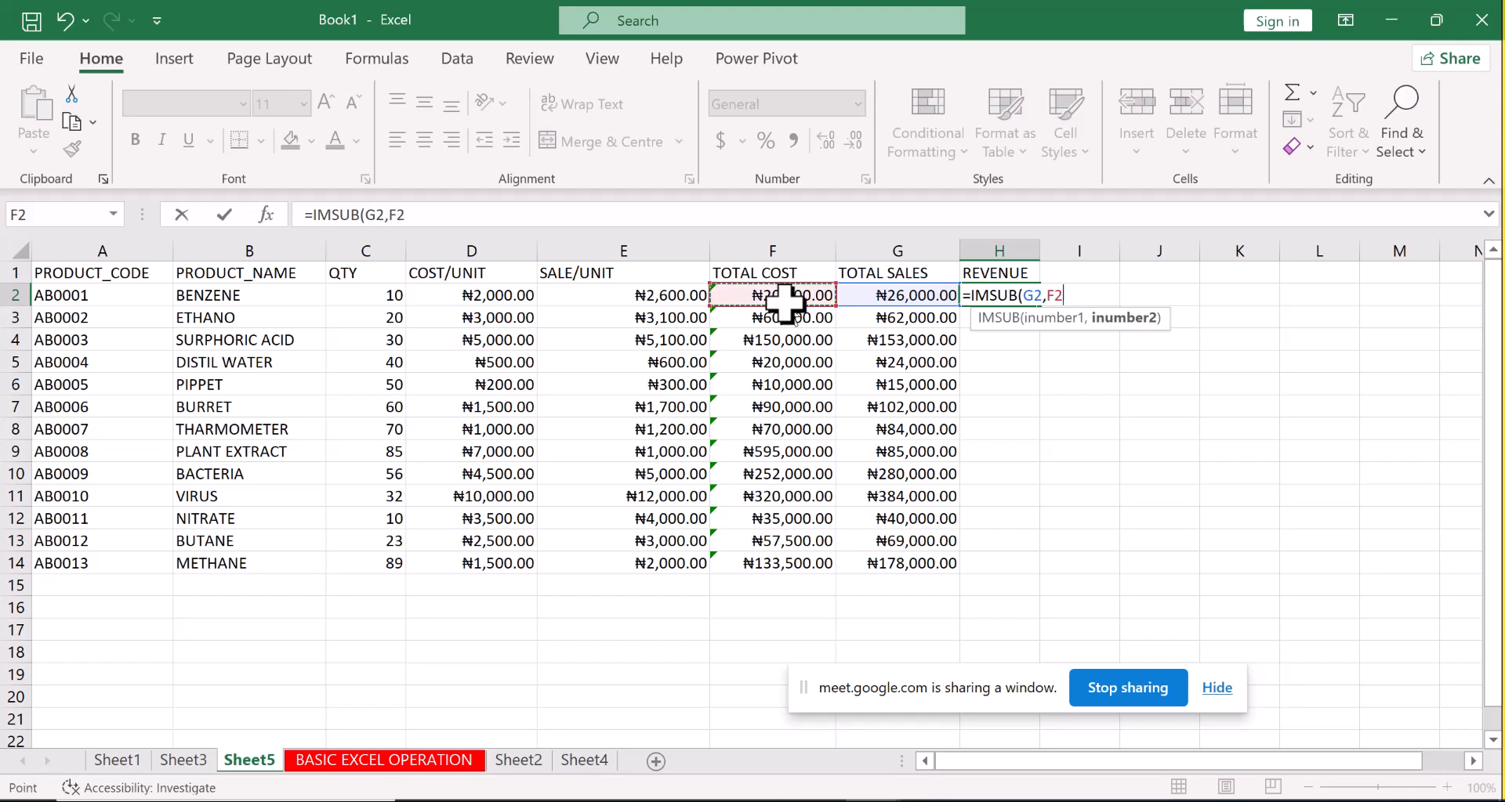
text())
key(Return)
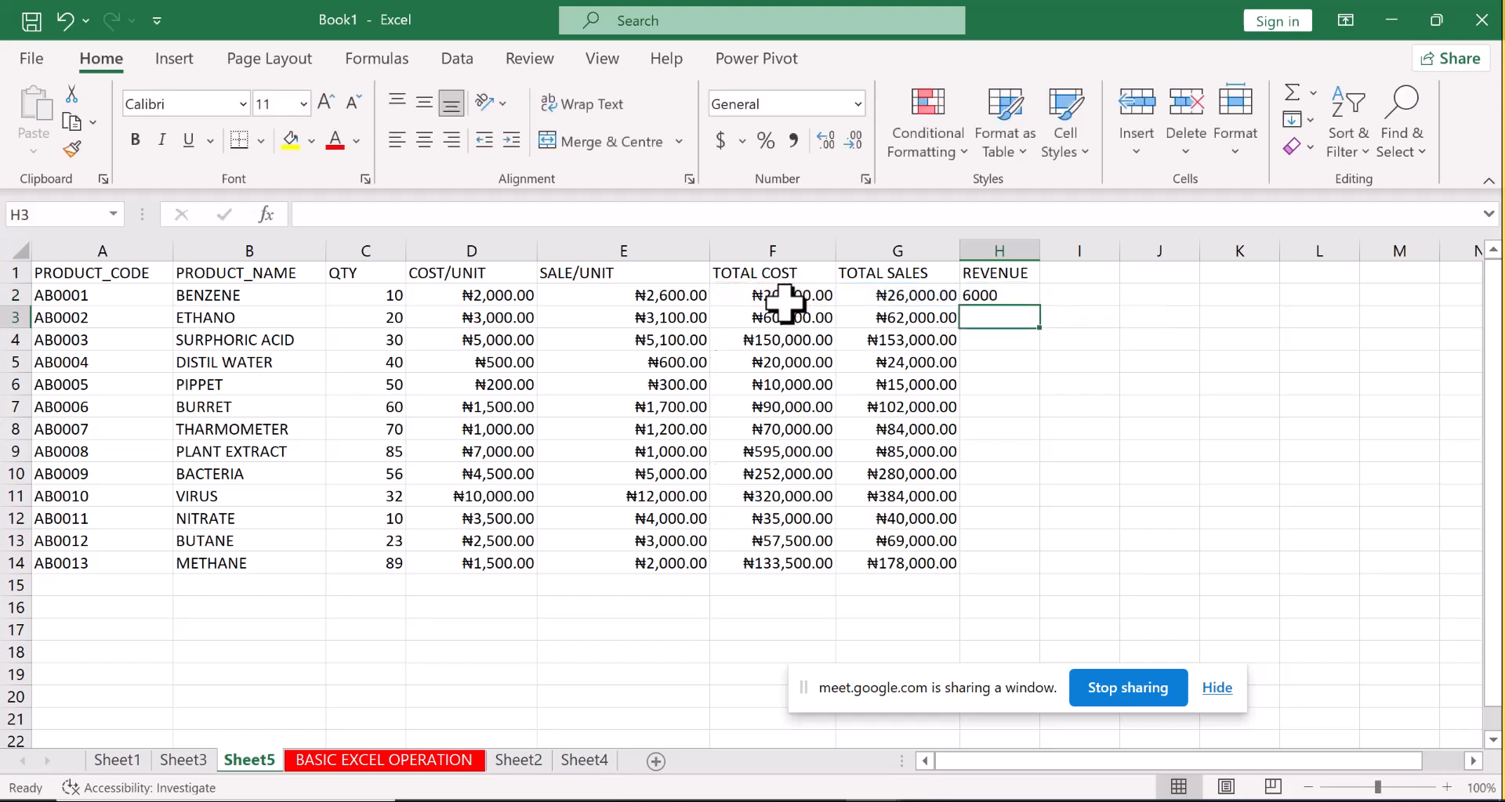
Try to format the revenue in H2 as Currency with the ₦ Yoruba symbol.
click(989, 297)
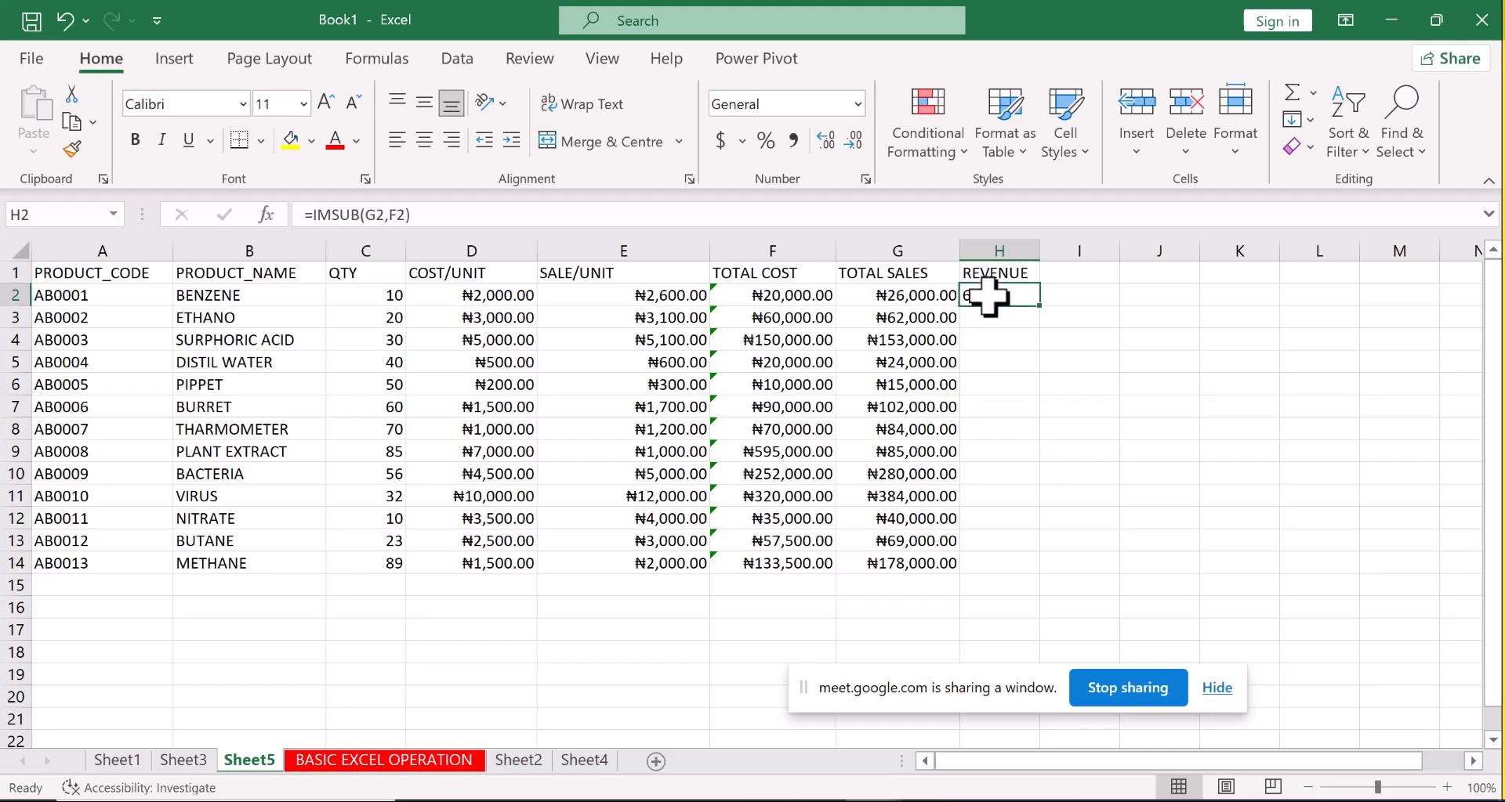
click(865, 179)
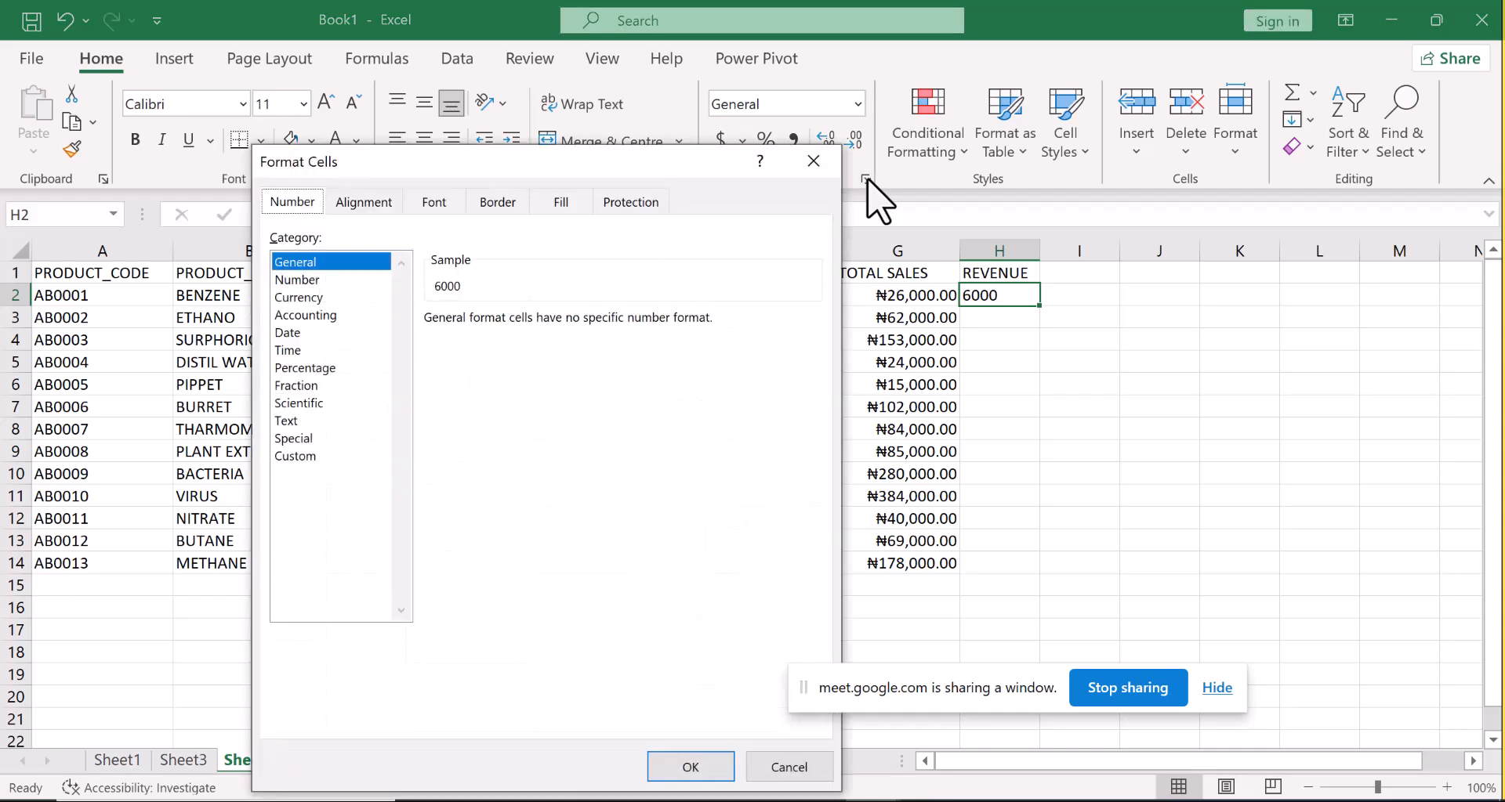
click(314, 298)
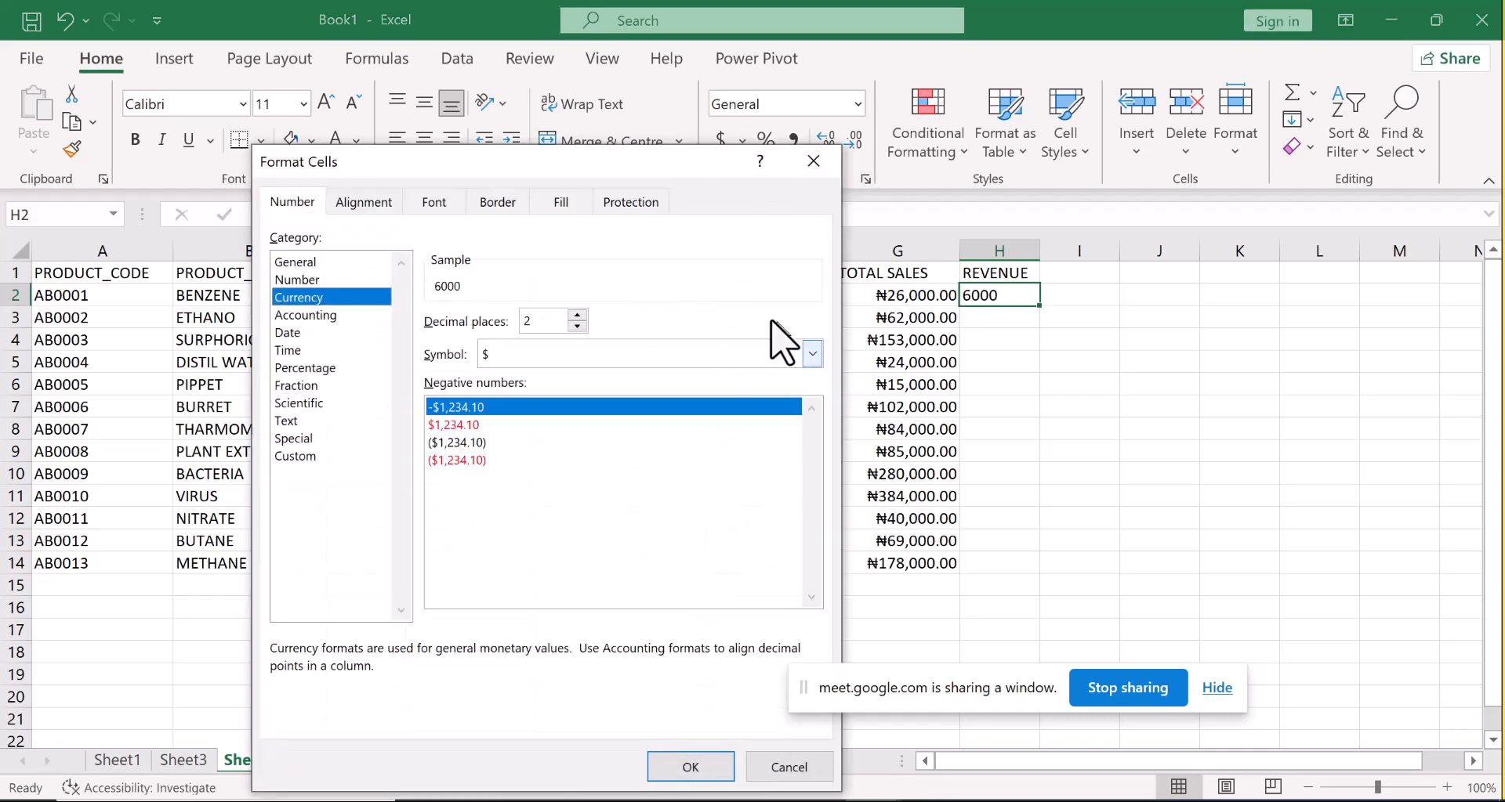
click(813, 356)
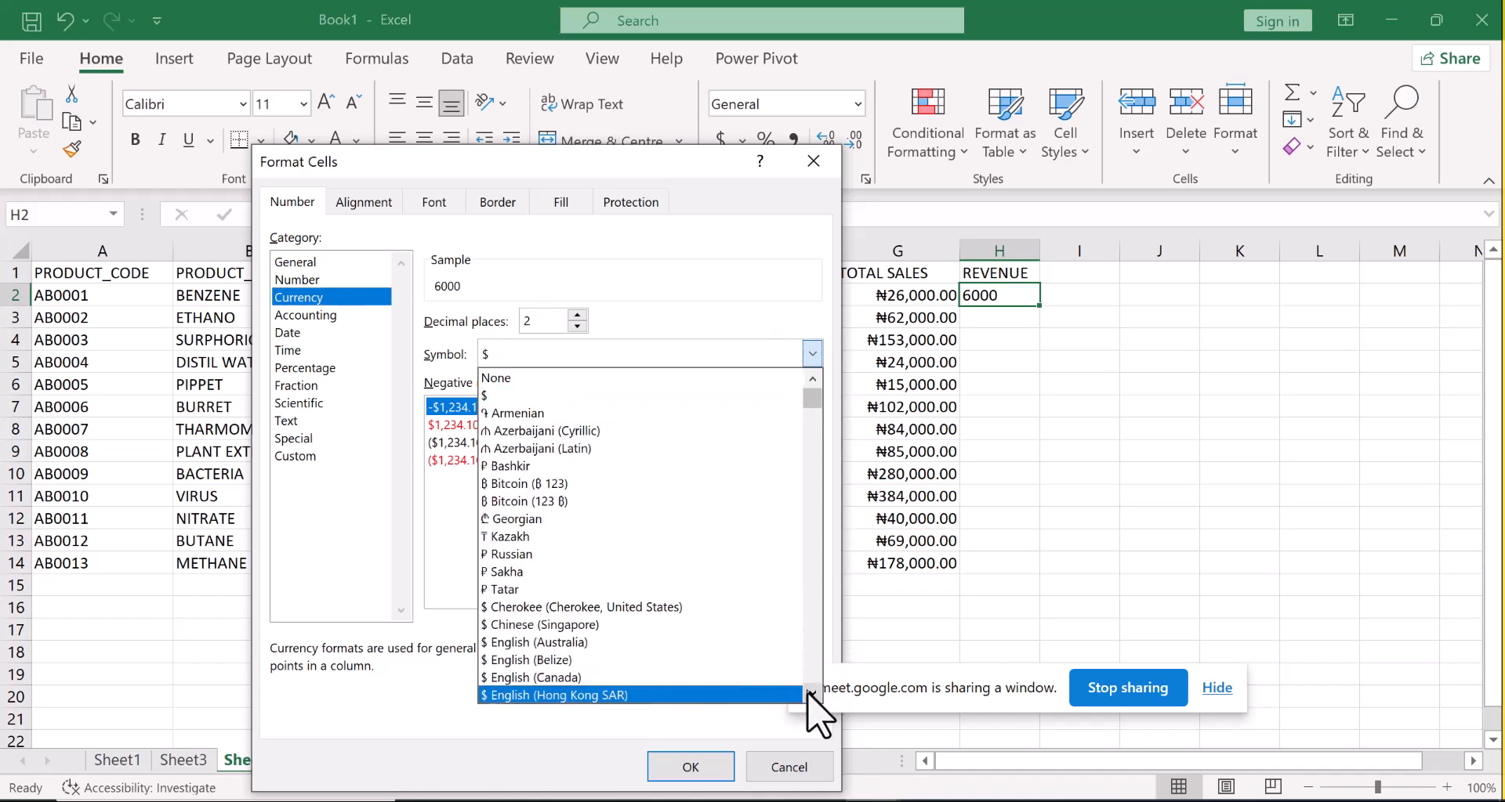
scroll(812, 693, down, 7)
scroll(813, 694, down, 5)
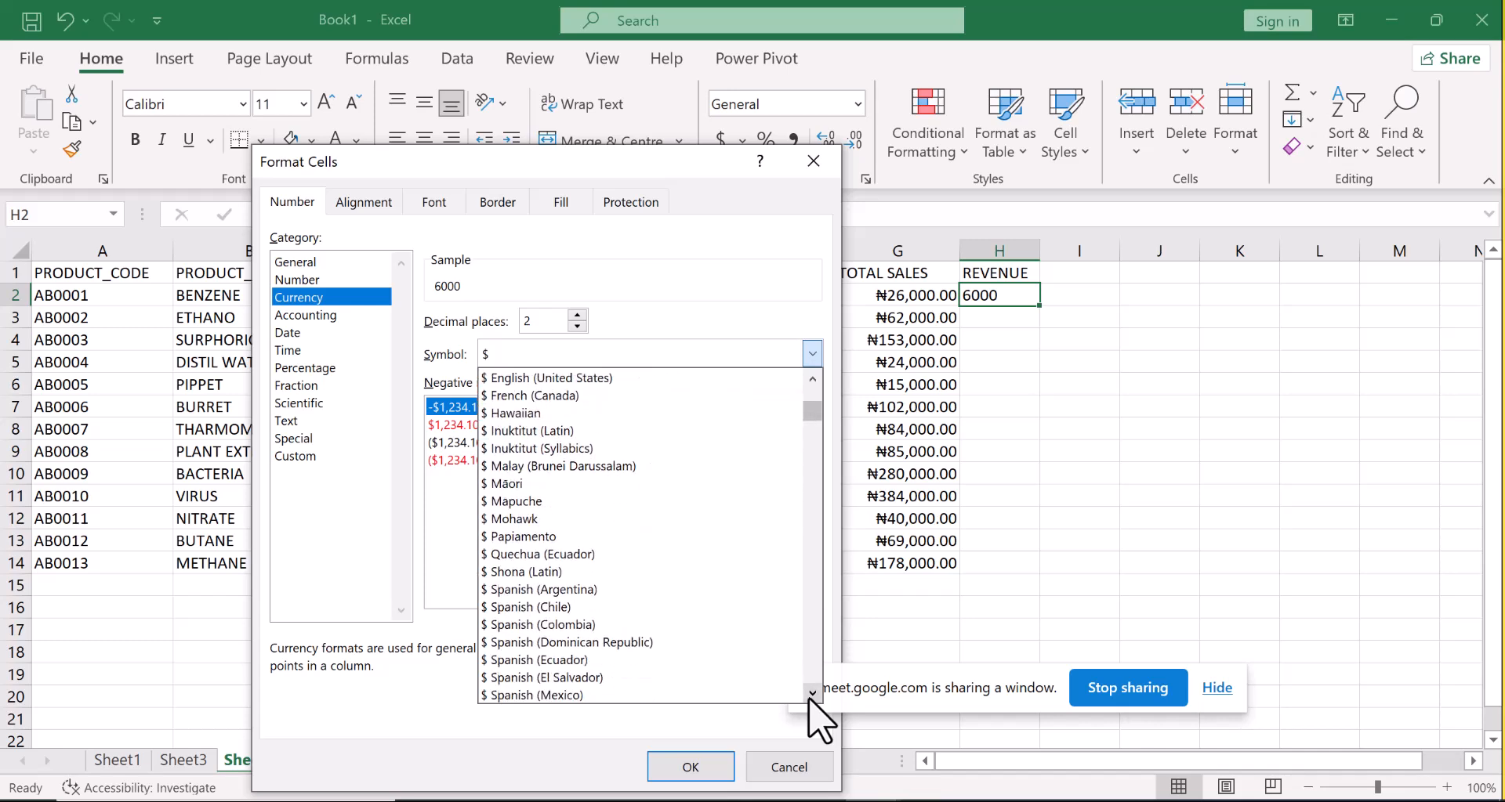
scroll(812, 693, down, 8)
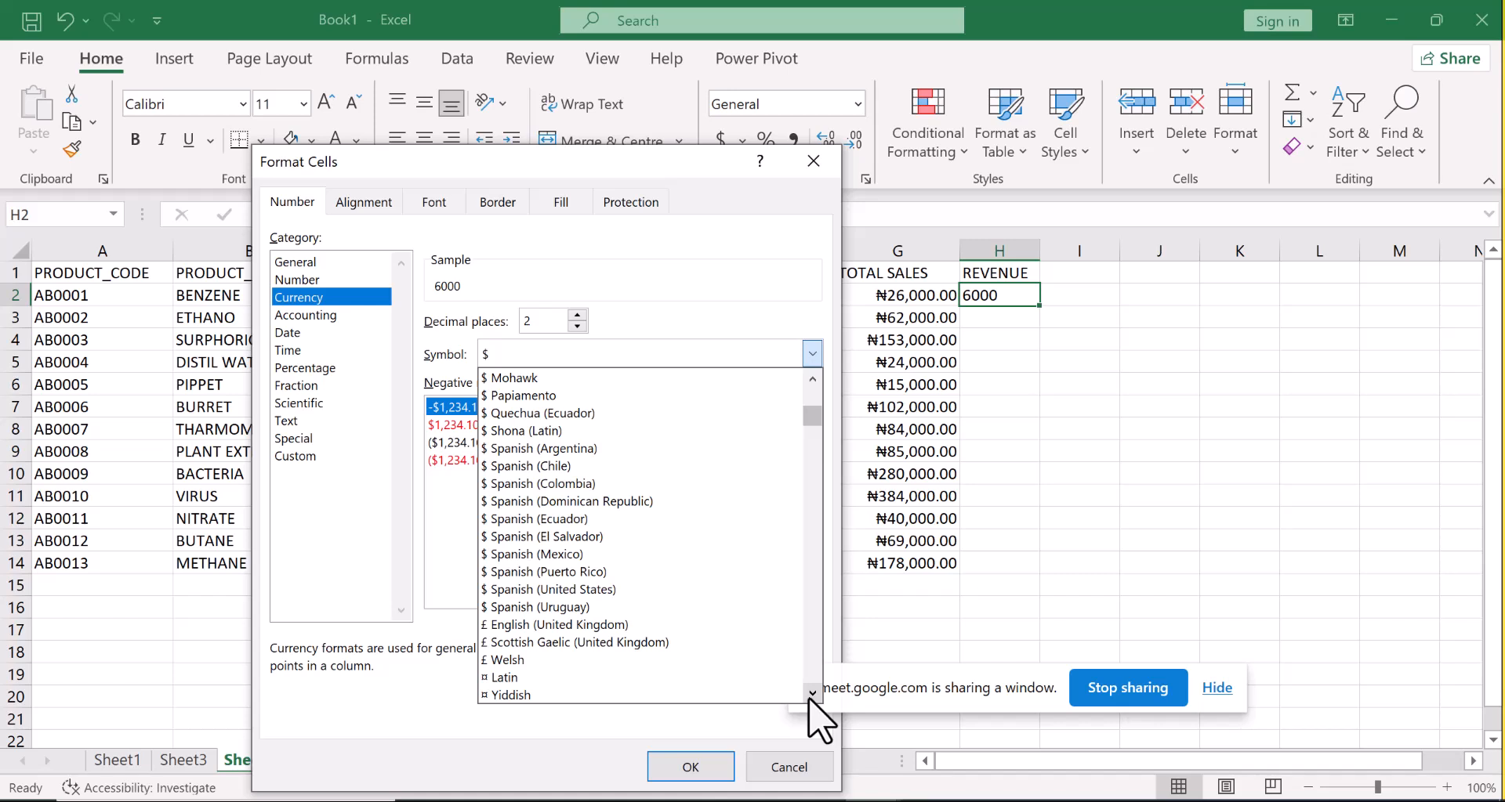
scroll(812, 693, down, 10)
scroll(812, 694, down, 8)
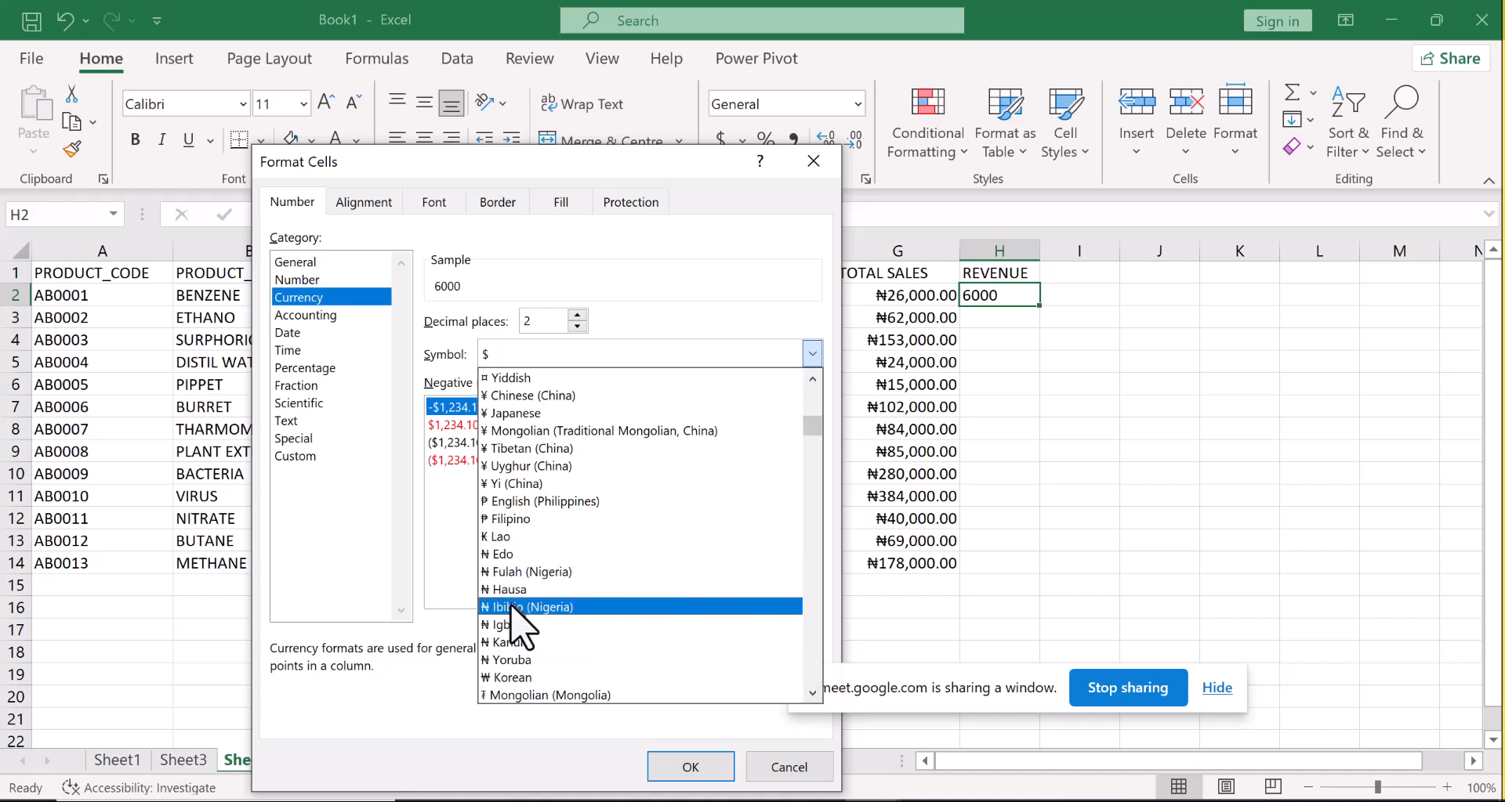
click(511, 662)
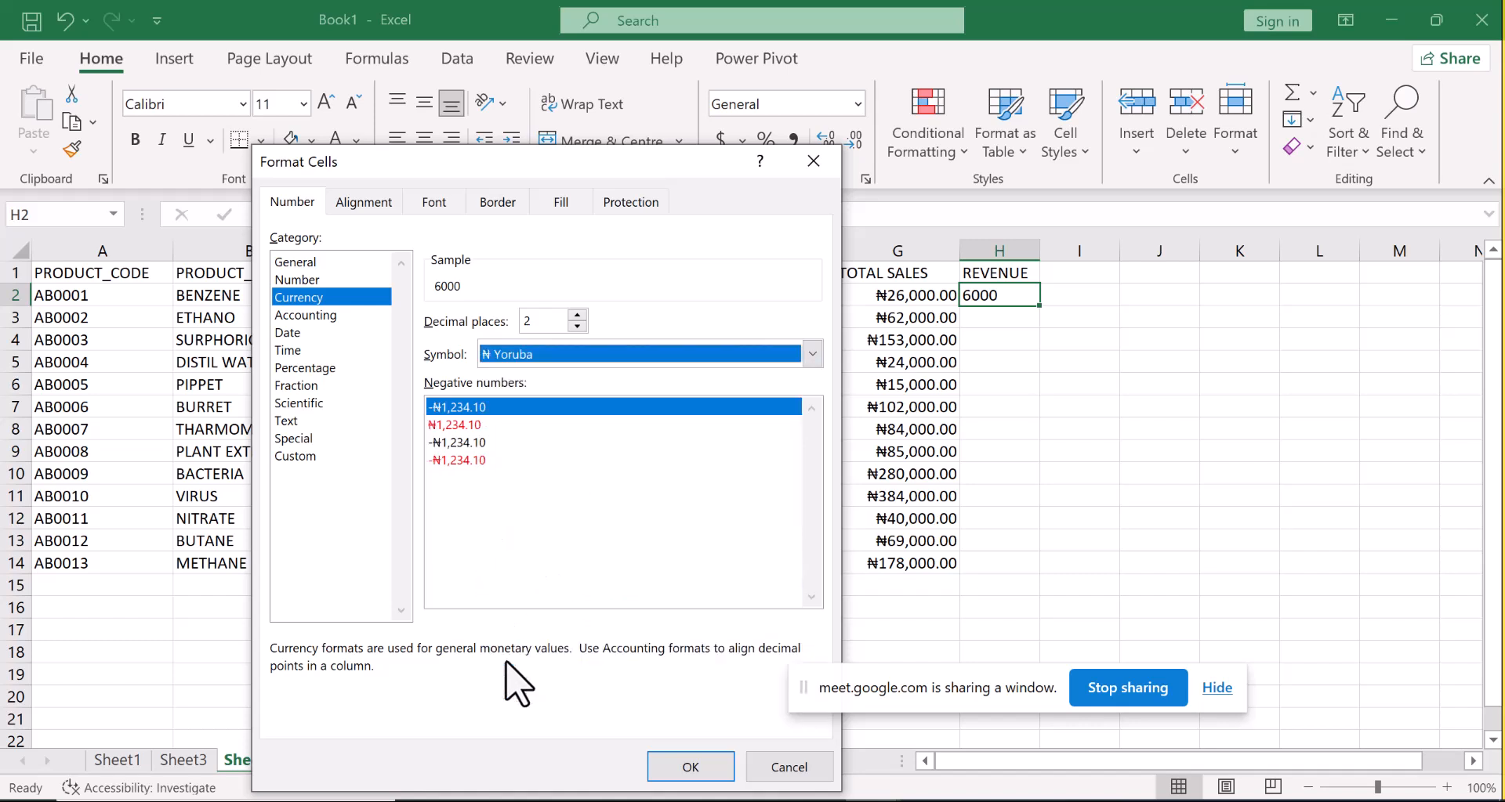
click(683, 766)
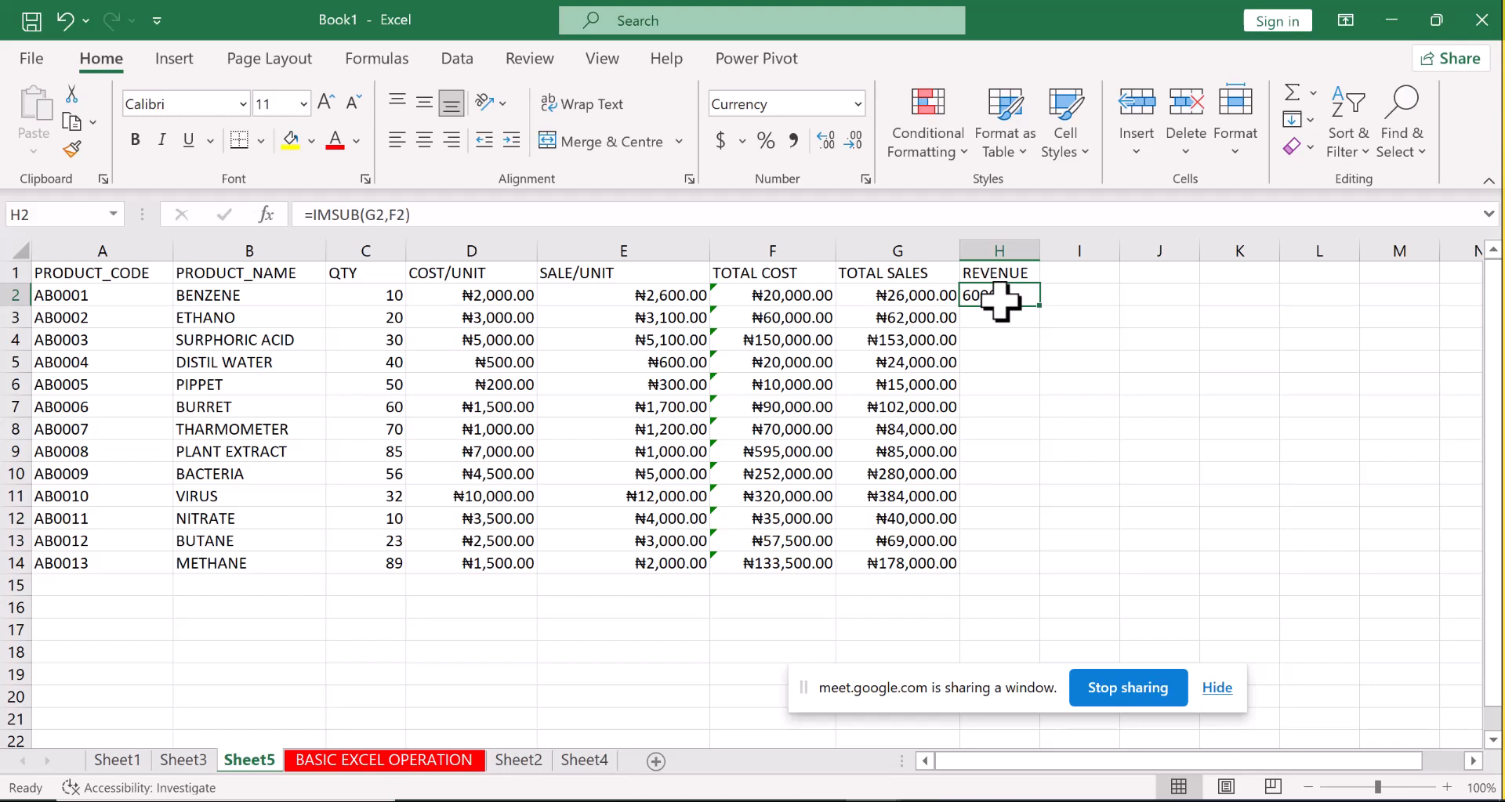
Try to apply the Accounting number format to the revenue in H2.
click(729, 140)
click(741, 144)
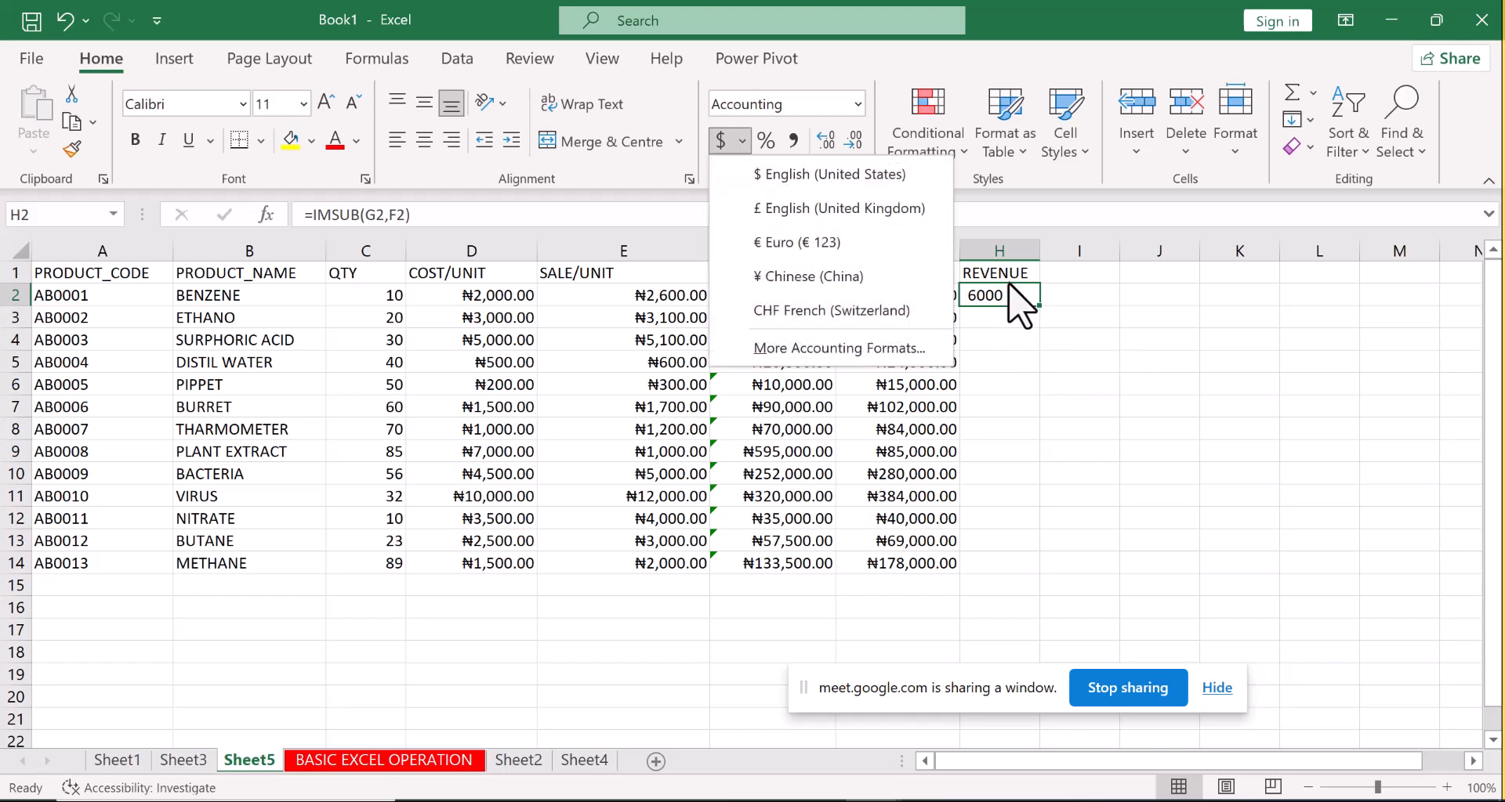
click(1013, 310)
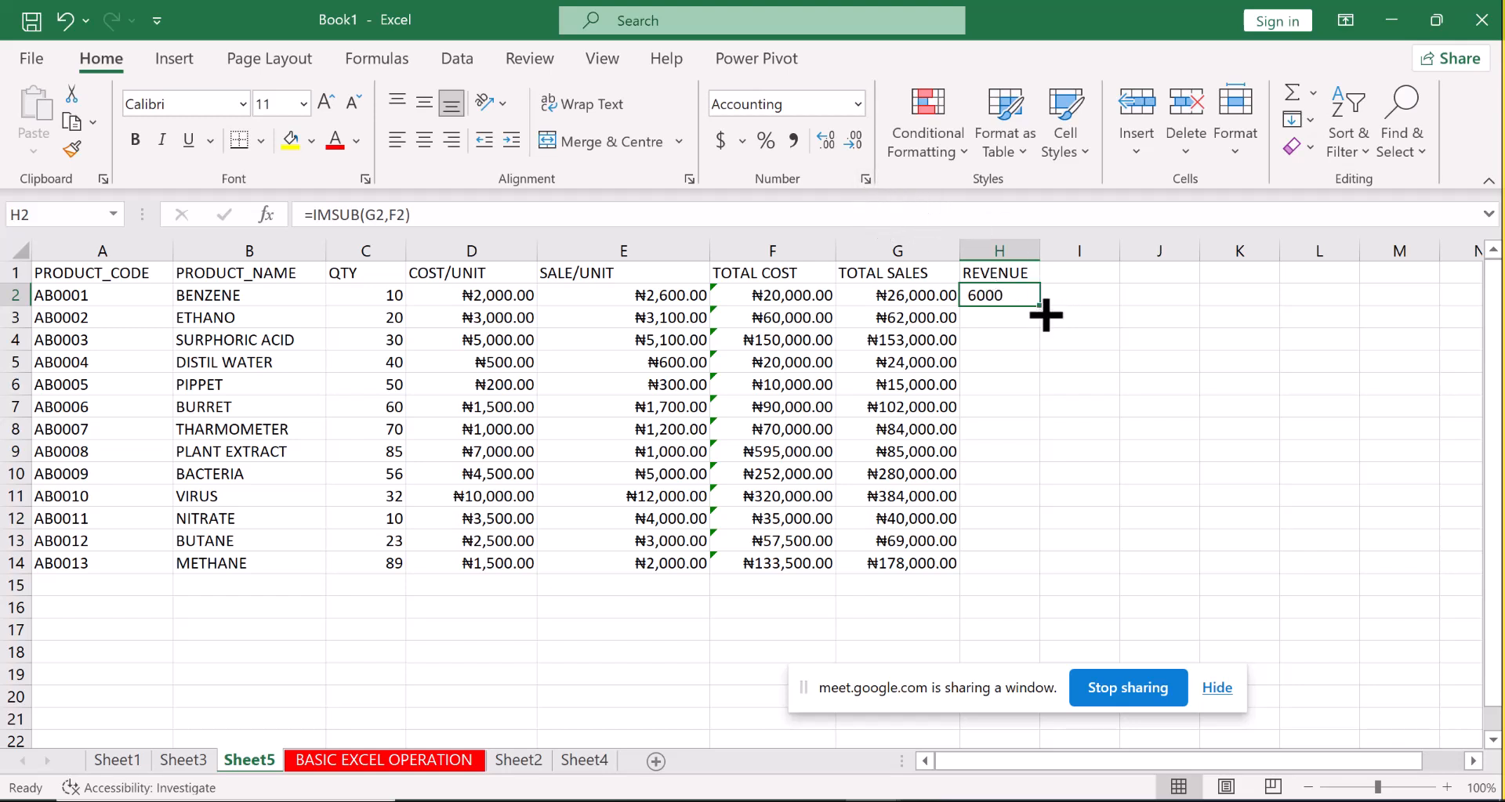
Fill the IMSUB formula from H2 down to H14 and widen the REVENUE column.
drag(1040, 307, 1041, 571)
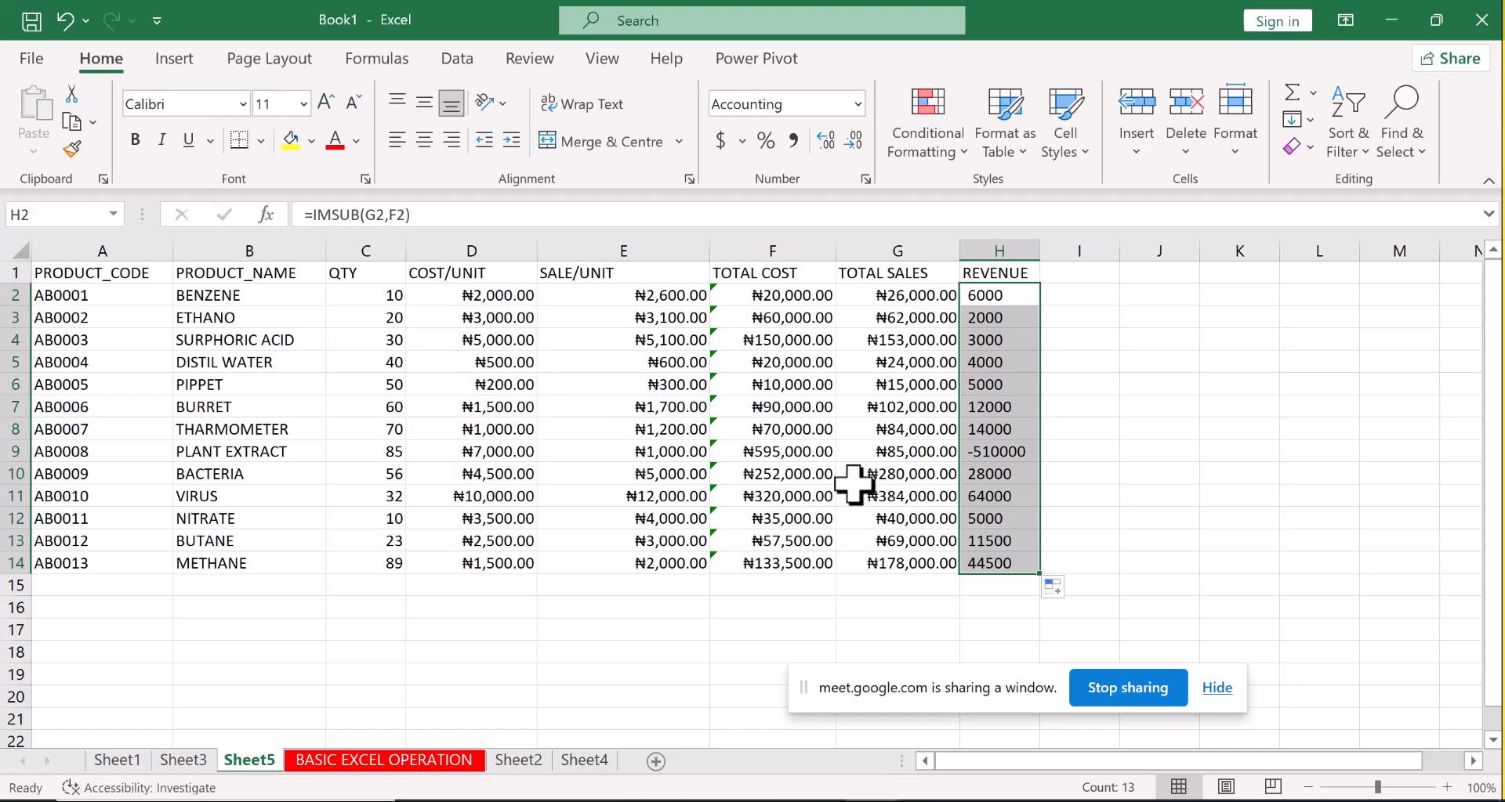
click(891, 453)
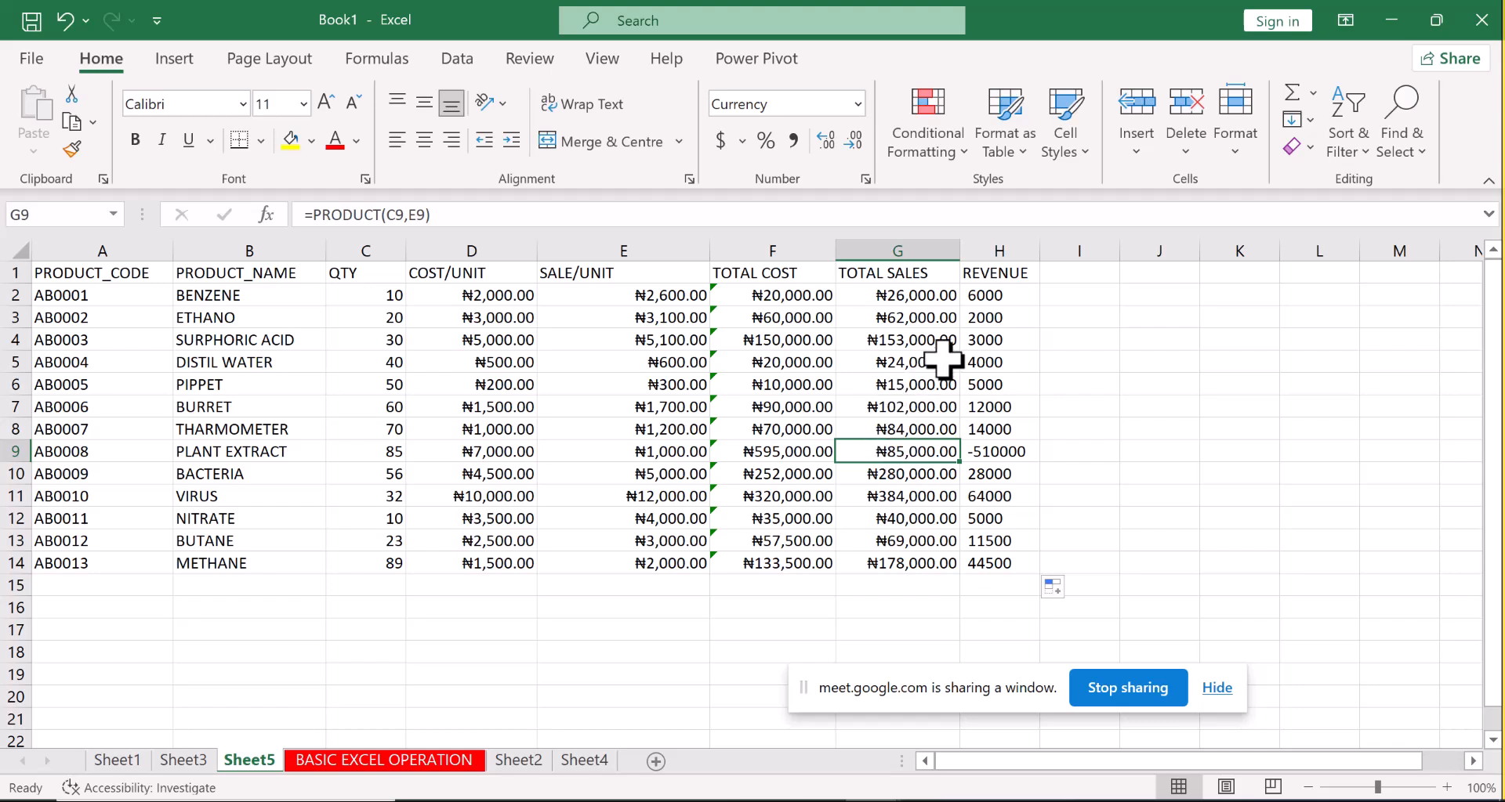
click(1054, 316)
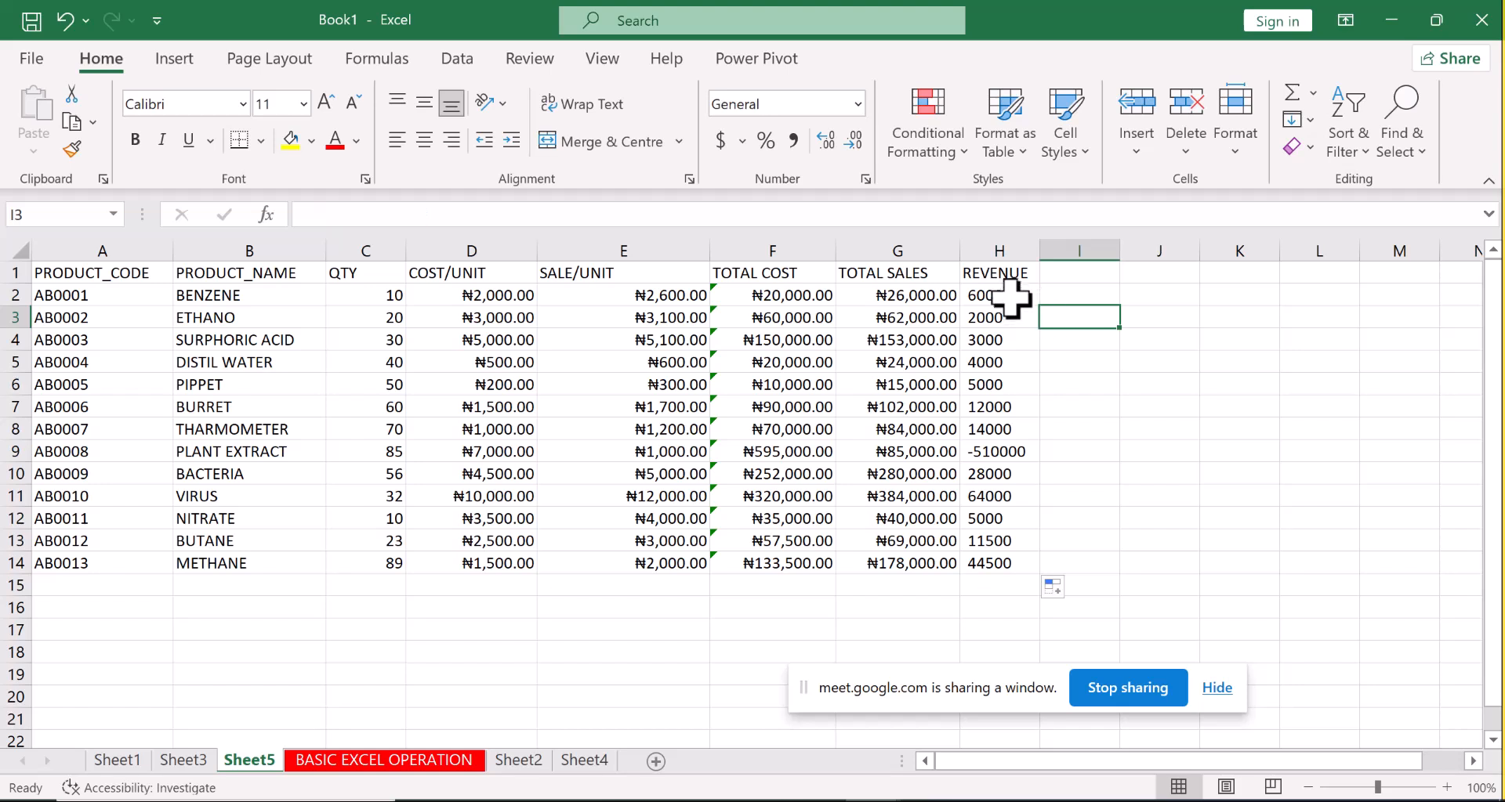
drag(1041, 253, 1083, 251)
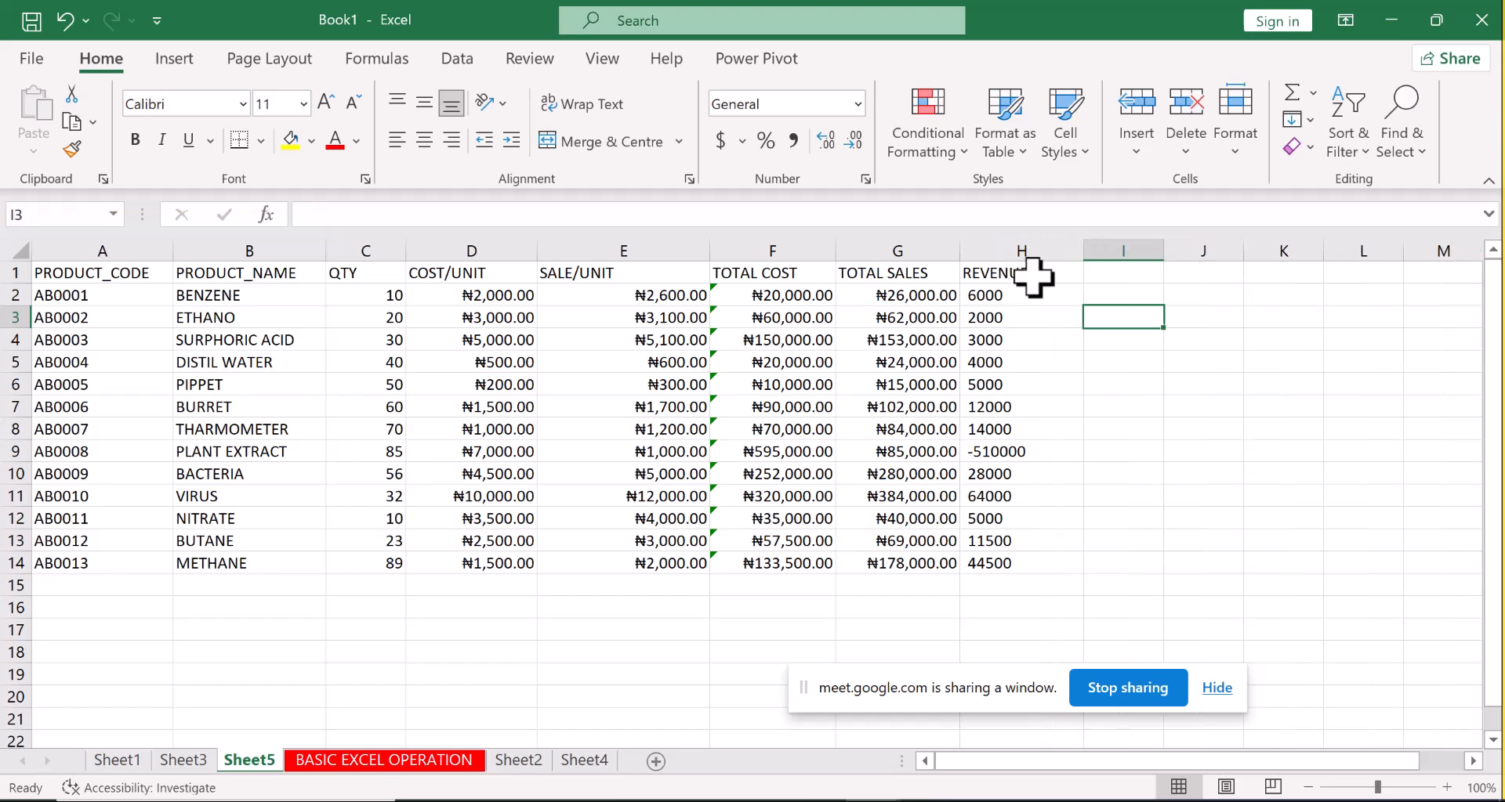
Apply the Currency number format to the REVENUE values in H2:H14.
click(989, 302)
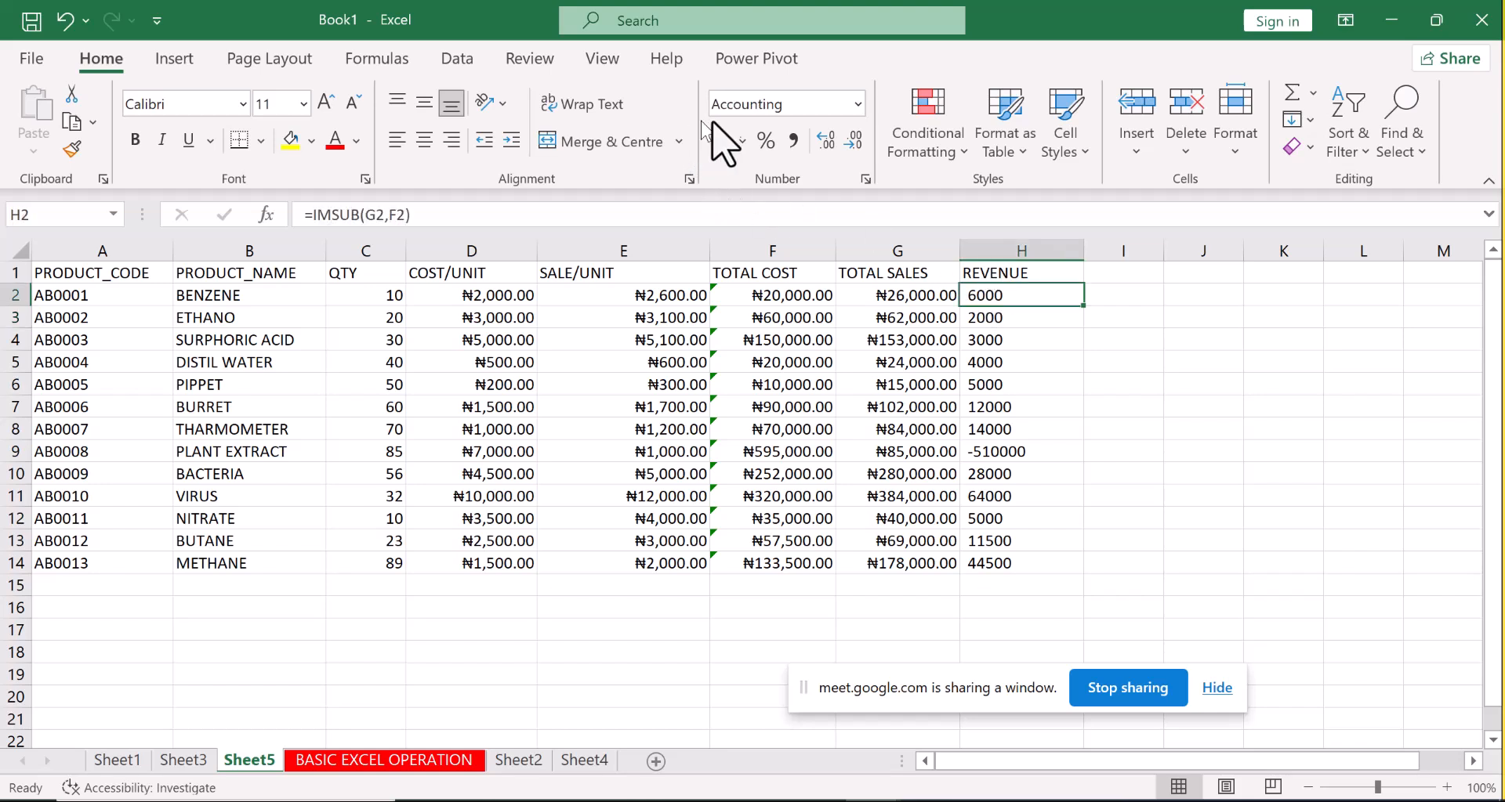
click(726, 148)
click(1101, 316)
drag(1008, 298, 1011, 562)
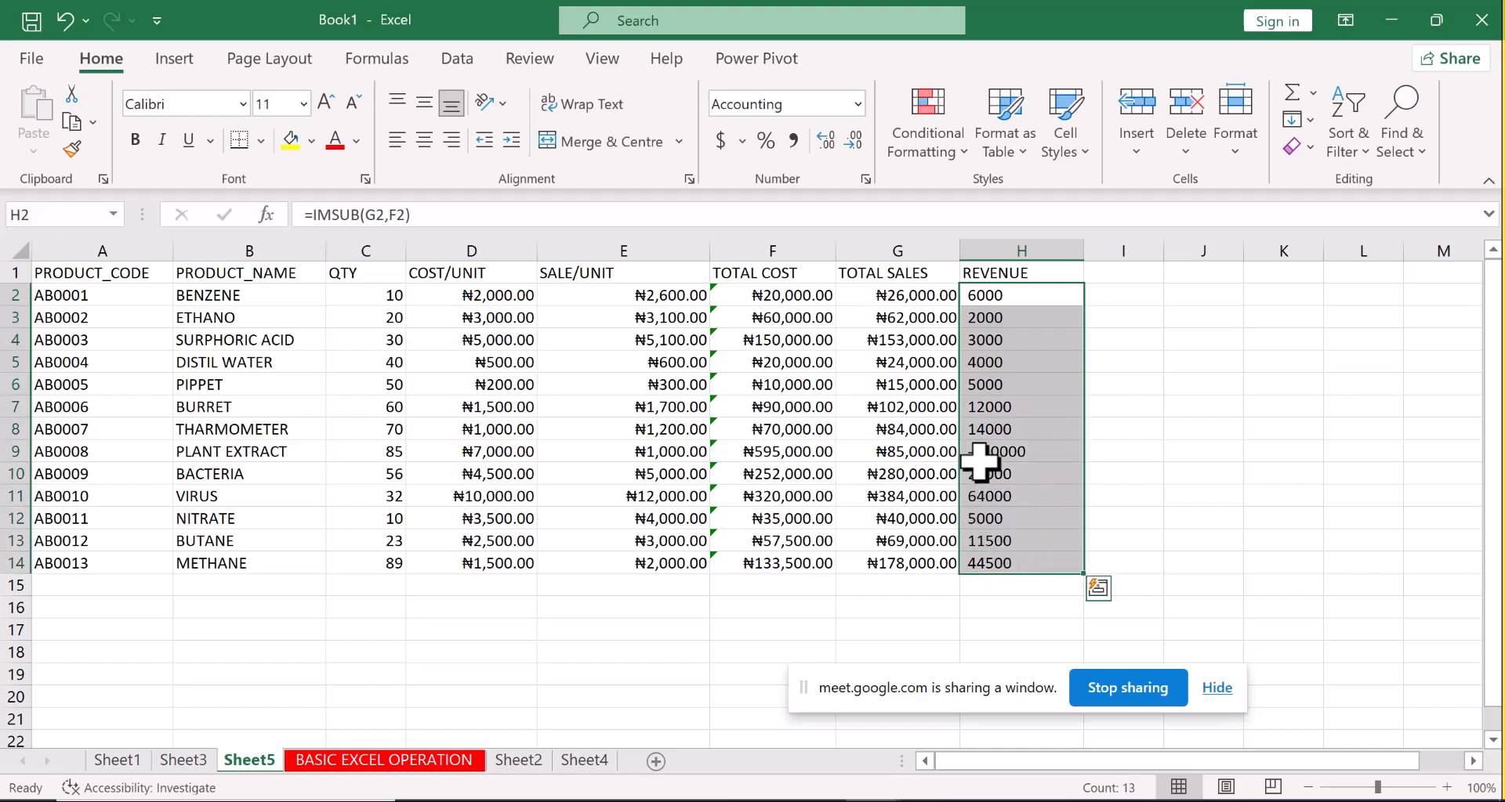
click(858, 105)
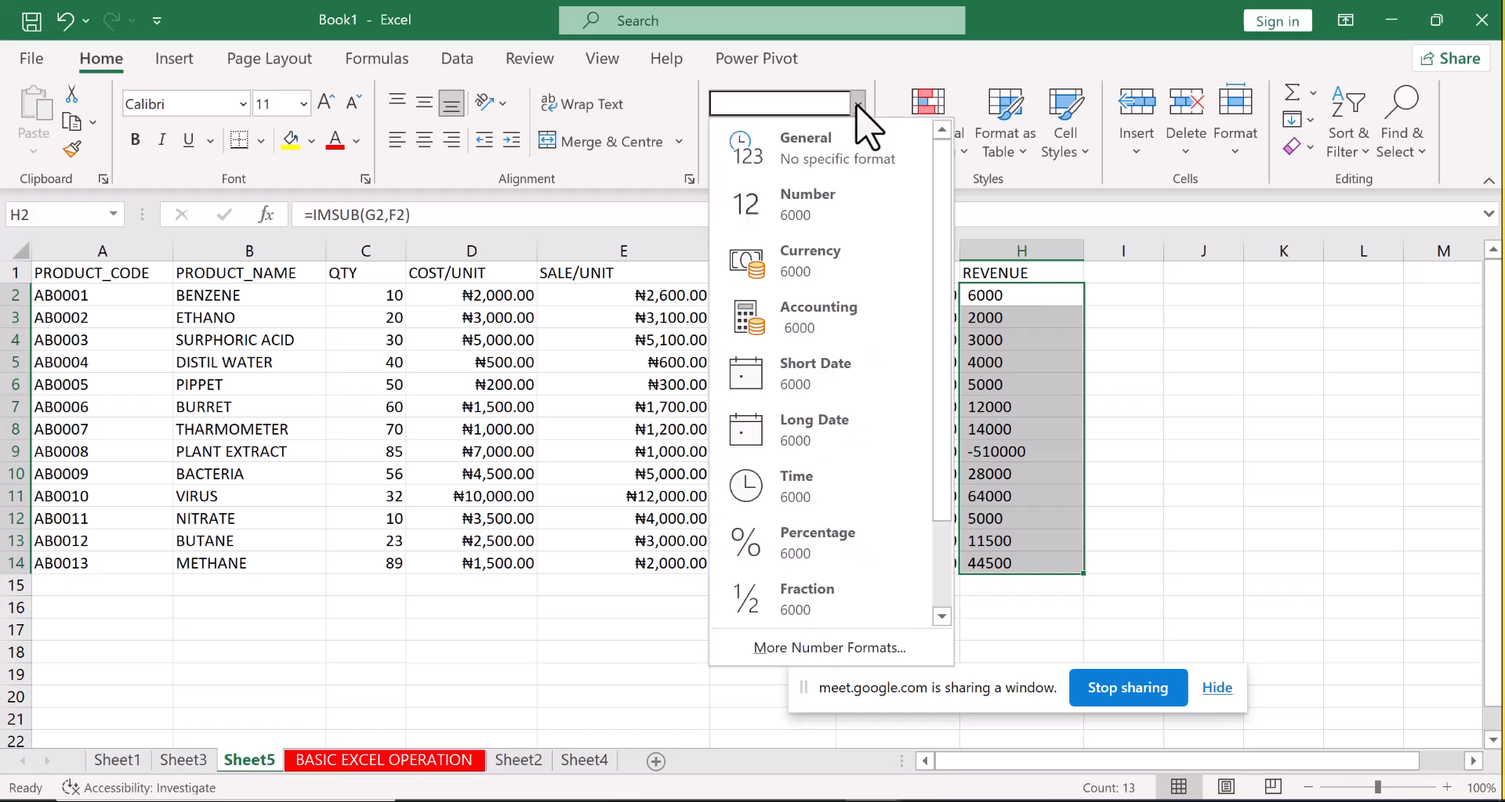
click(819, 259)
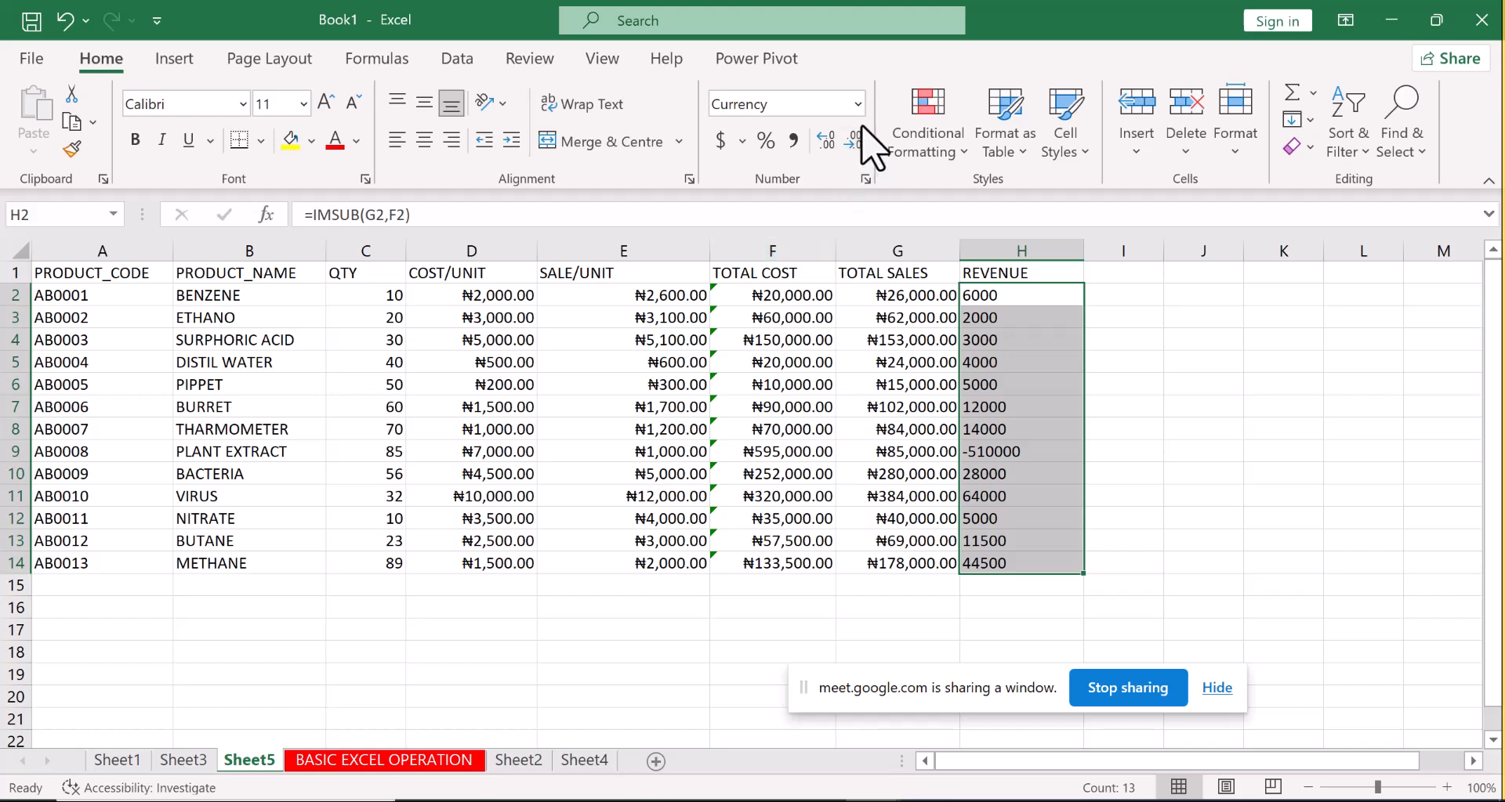
Format the REVENUE values in H2:H14 as Currency with the ₦ Yoruba symbol and two decimal places.
click(866, 179)
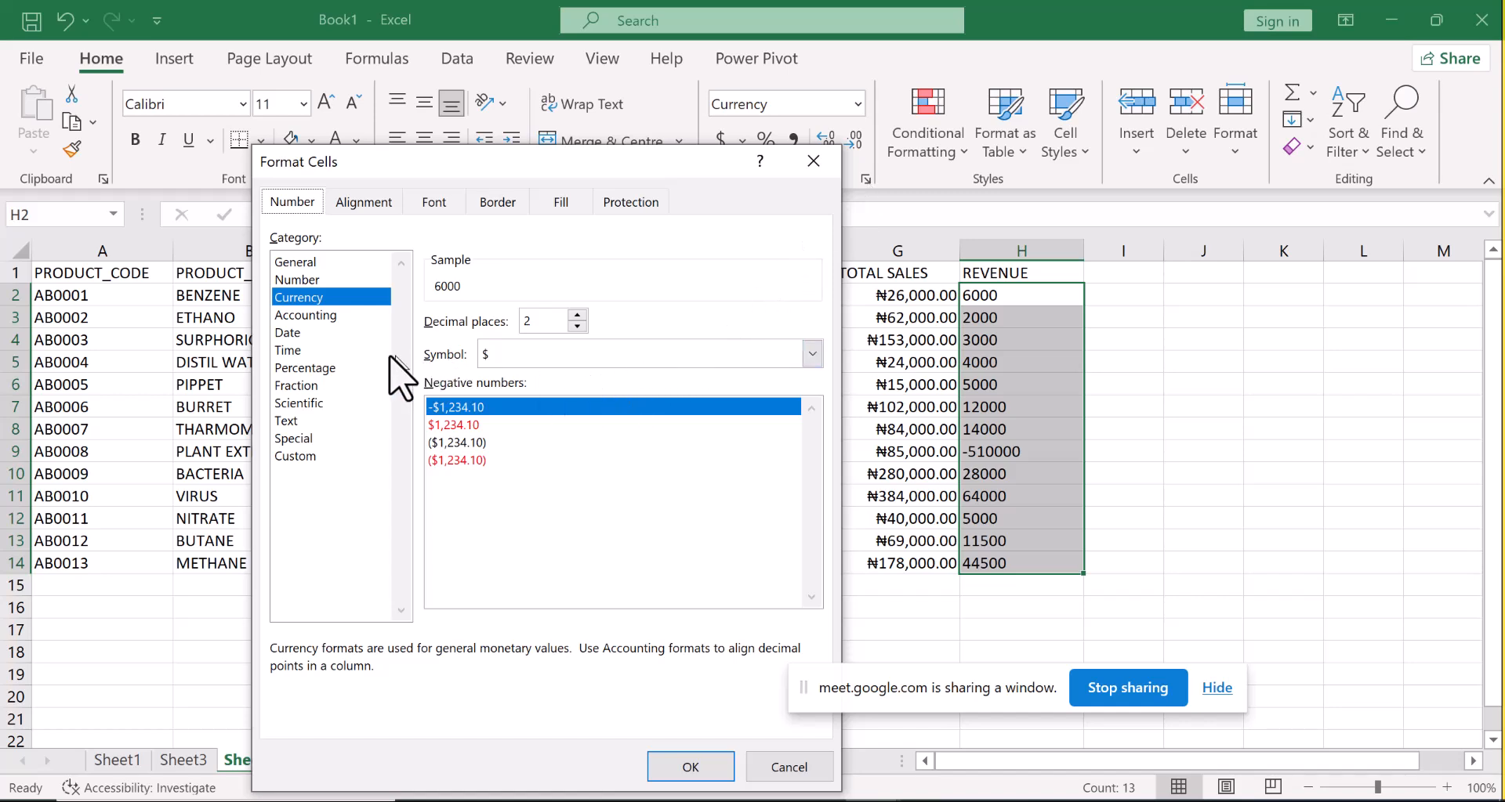
click(812, 354)
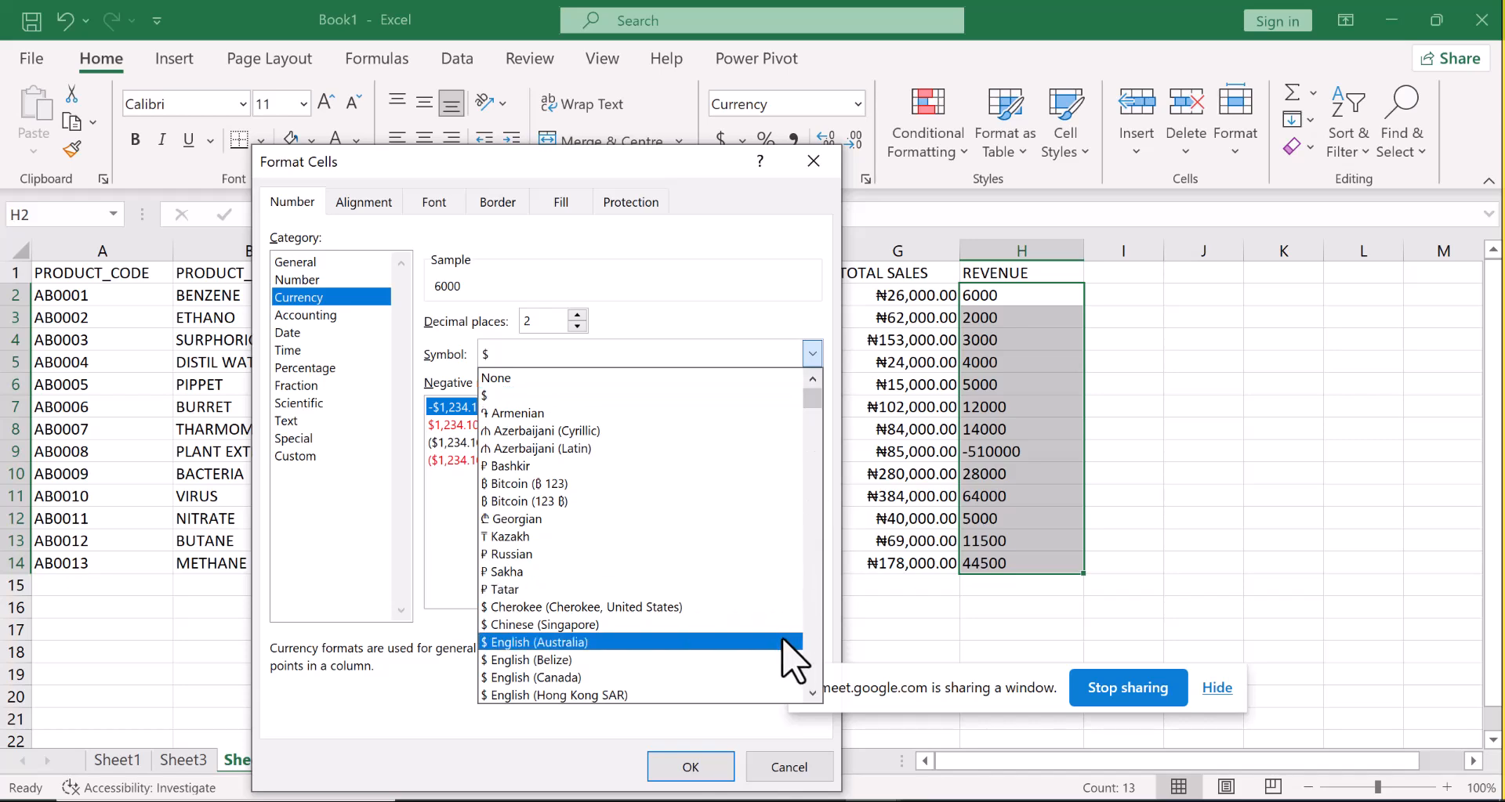
scroll(814, 660, down, 10)
scroll(813, 659, down, 10)
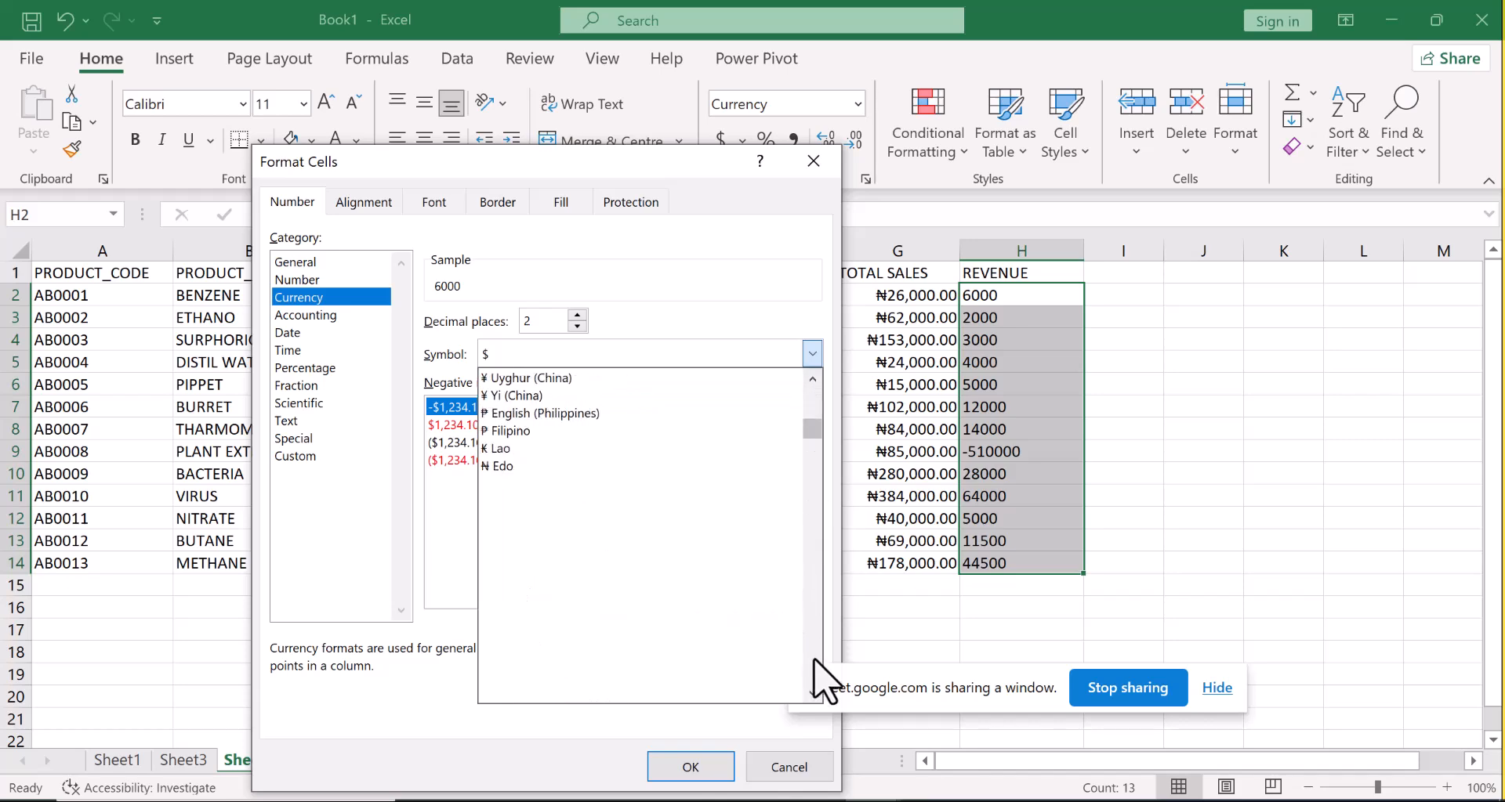
scroll(814, 660, down, 15)
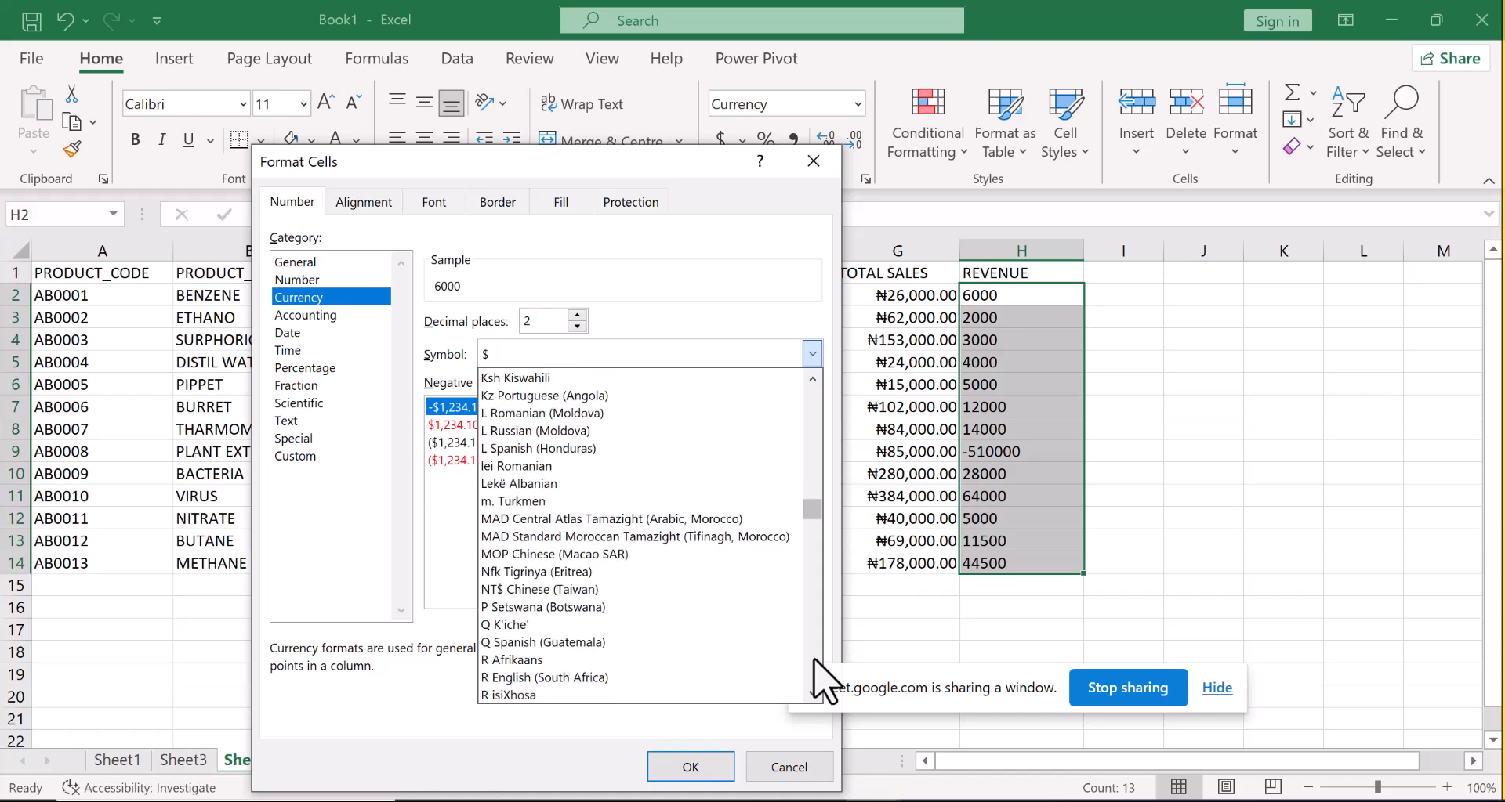
scroll(814, 661, down, 5)
scroll(814, 661, down, 8)
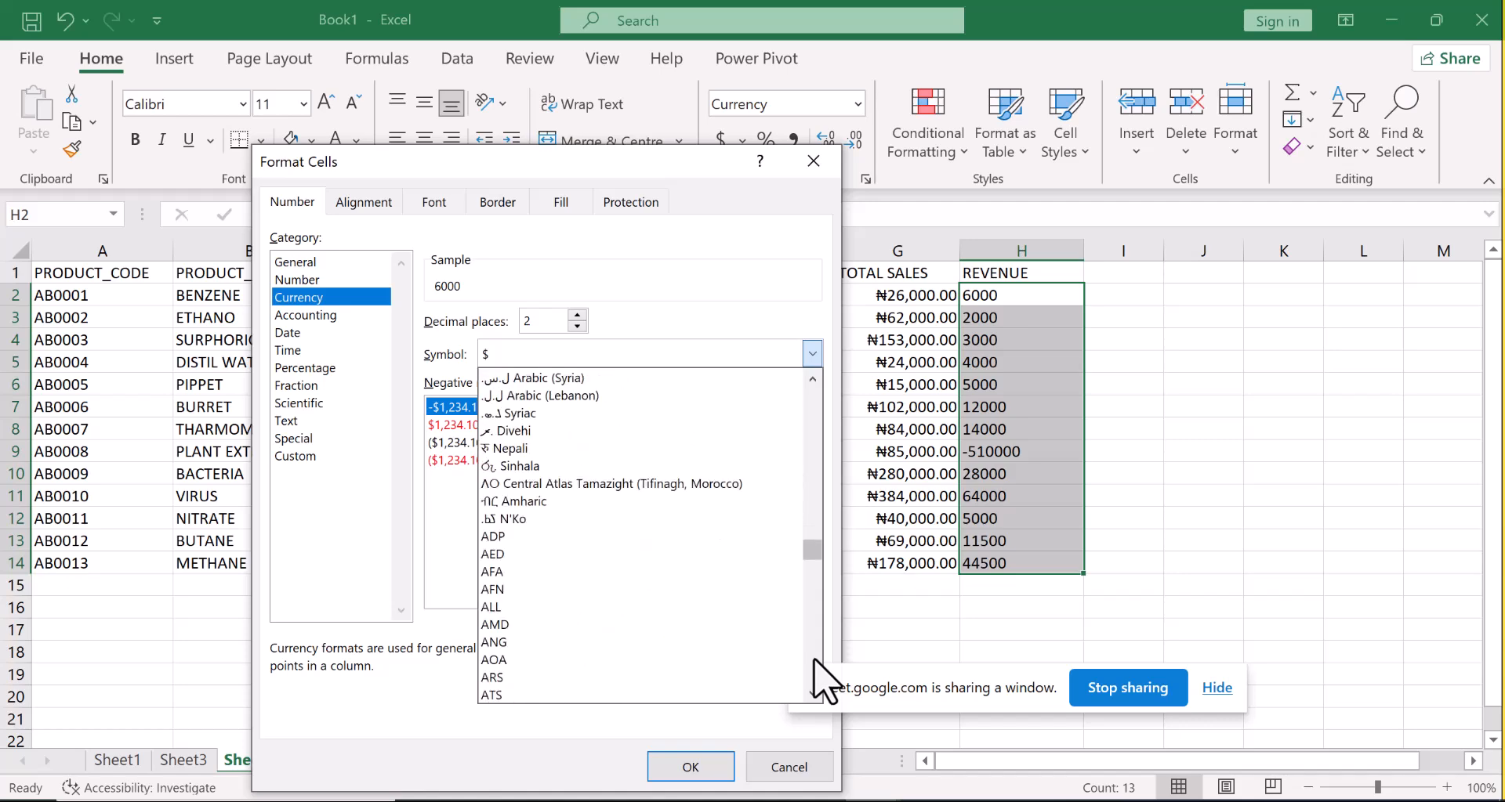
scroll(807, 549, down, 6)
scroll(805, 447, up, 12)
scroll(804, 431, up, 15)
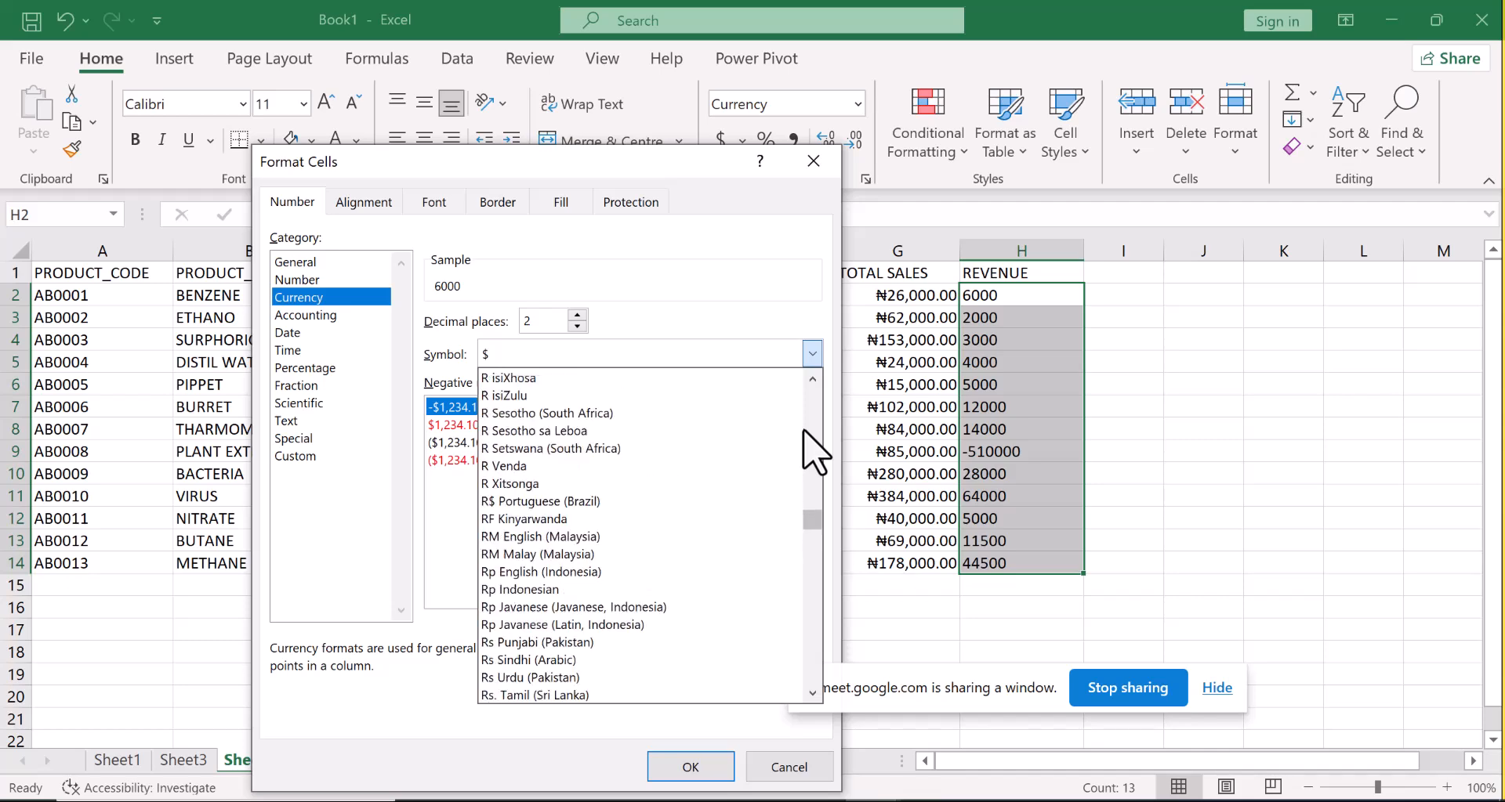
scroll(814, 452, up, 15)
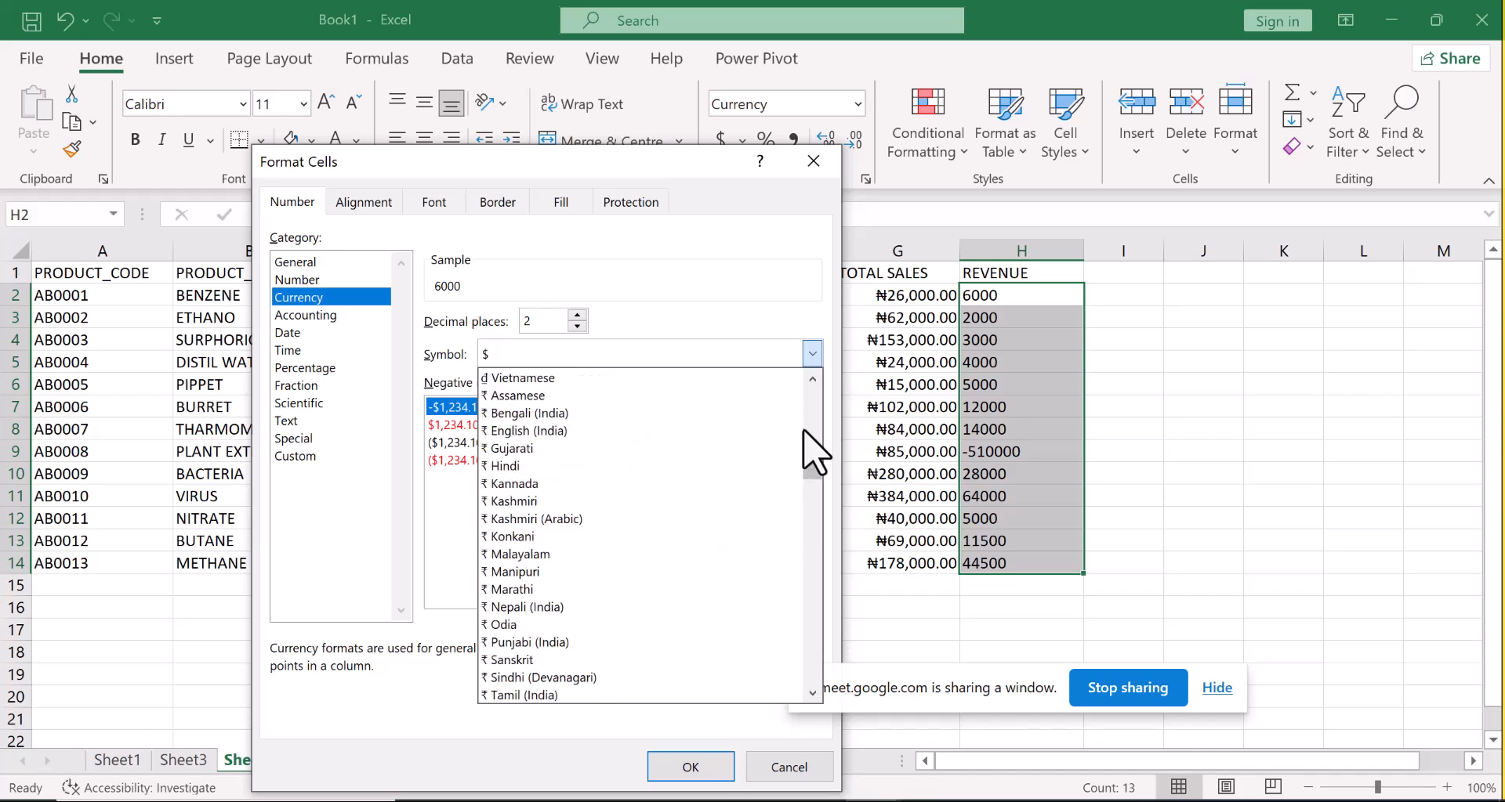
scroll(804, 431, up, 6)
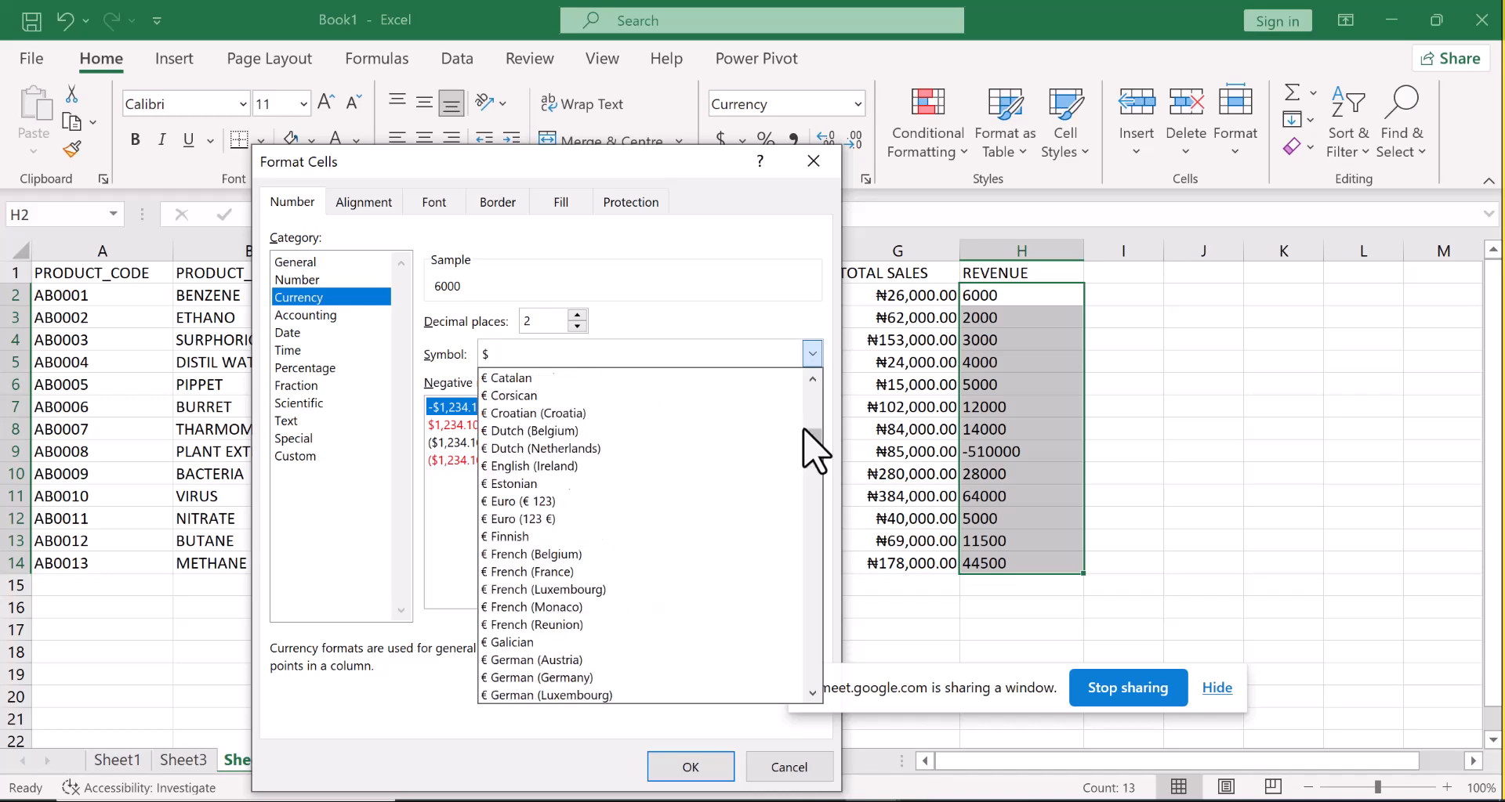
scroll(813, 452, up, 6)
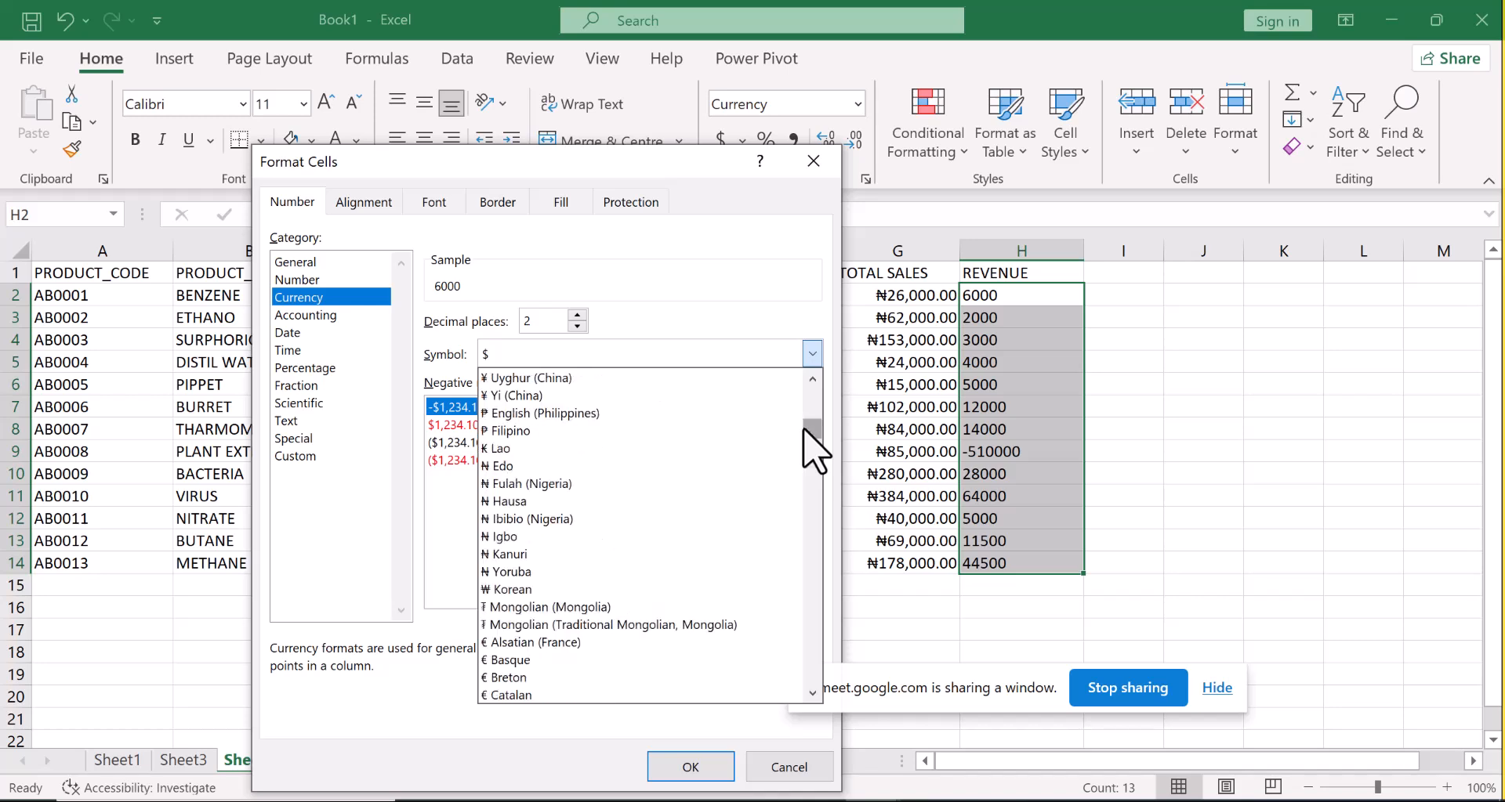
click(573, 571)
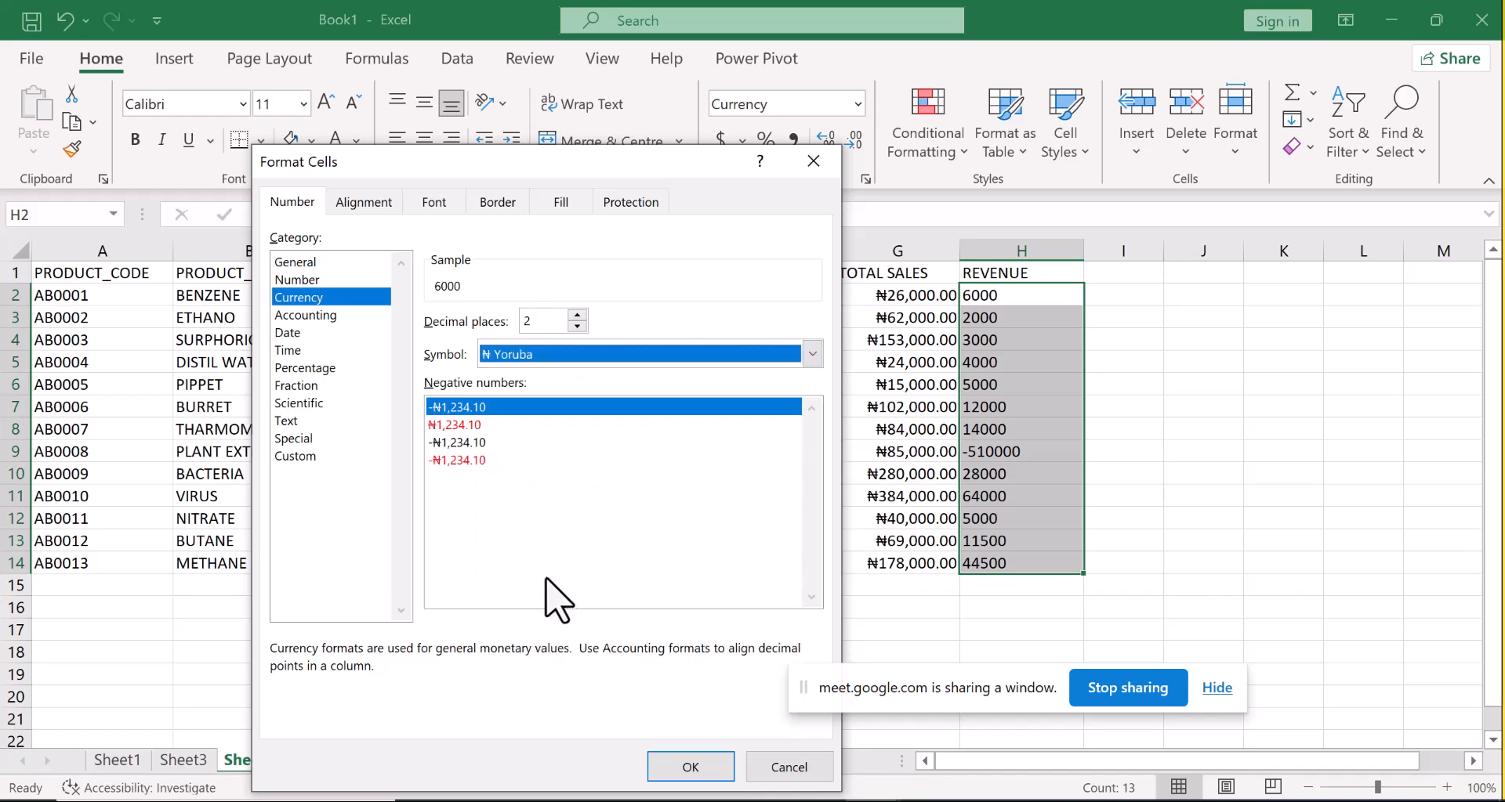
click(704, 758)
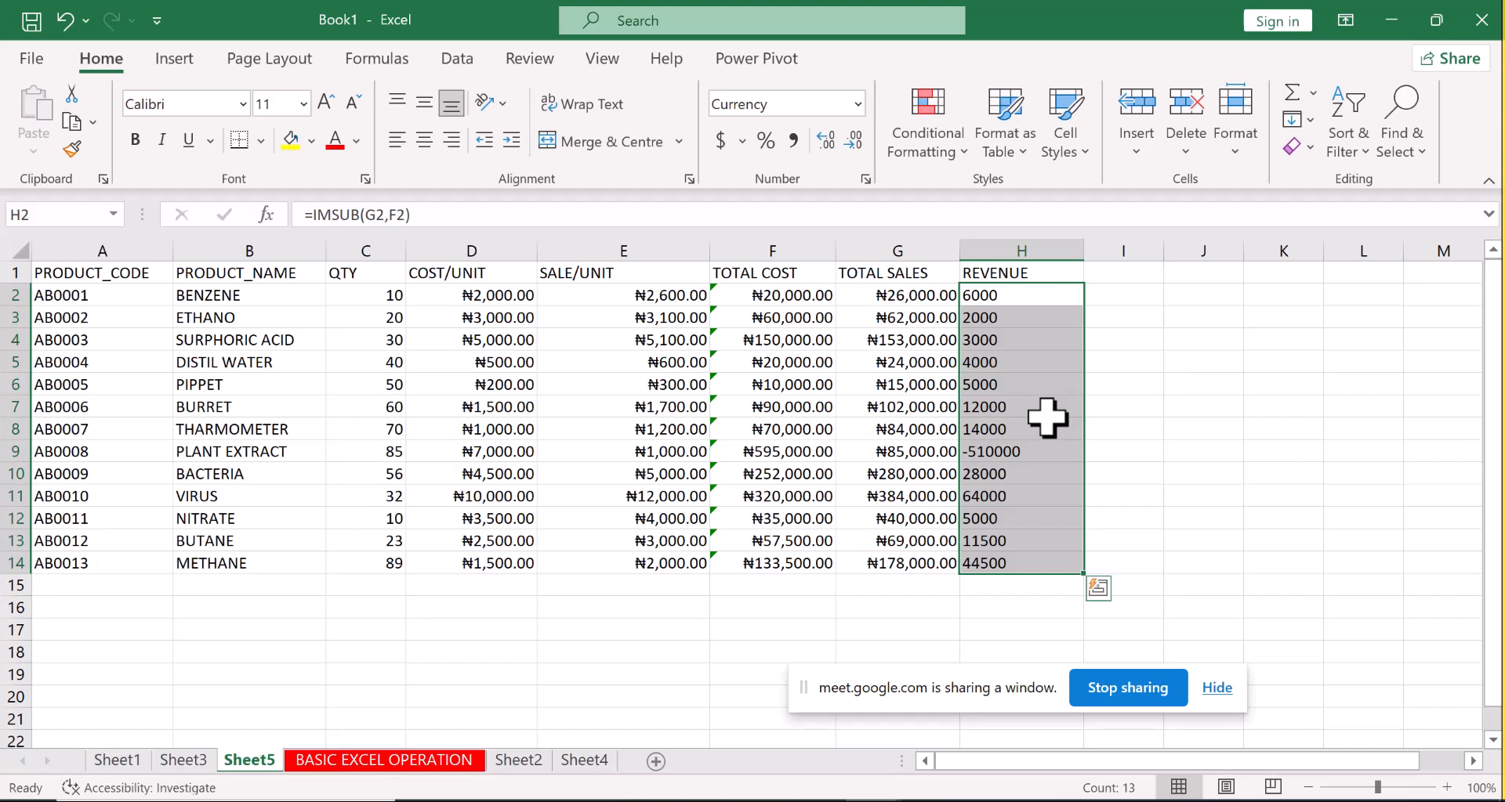
Replace the IMSUB formula in H2 with =G2-F2 and fill it down to H14.
click(1000, 301)
double_click(1000, 301)
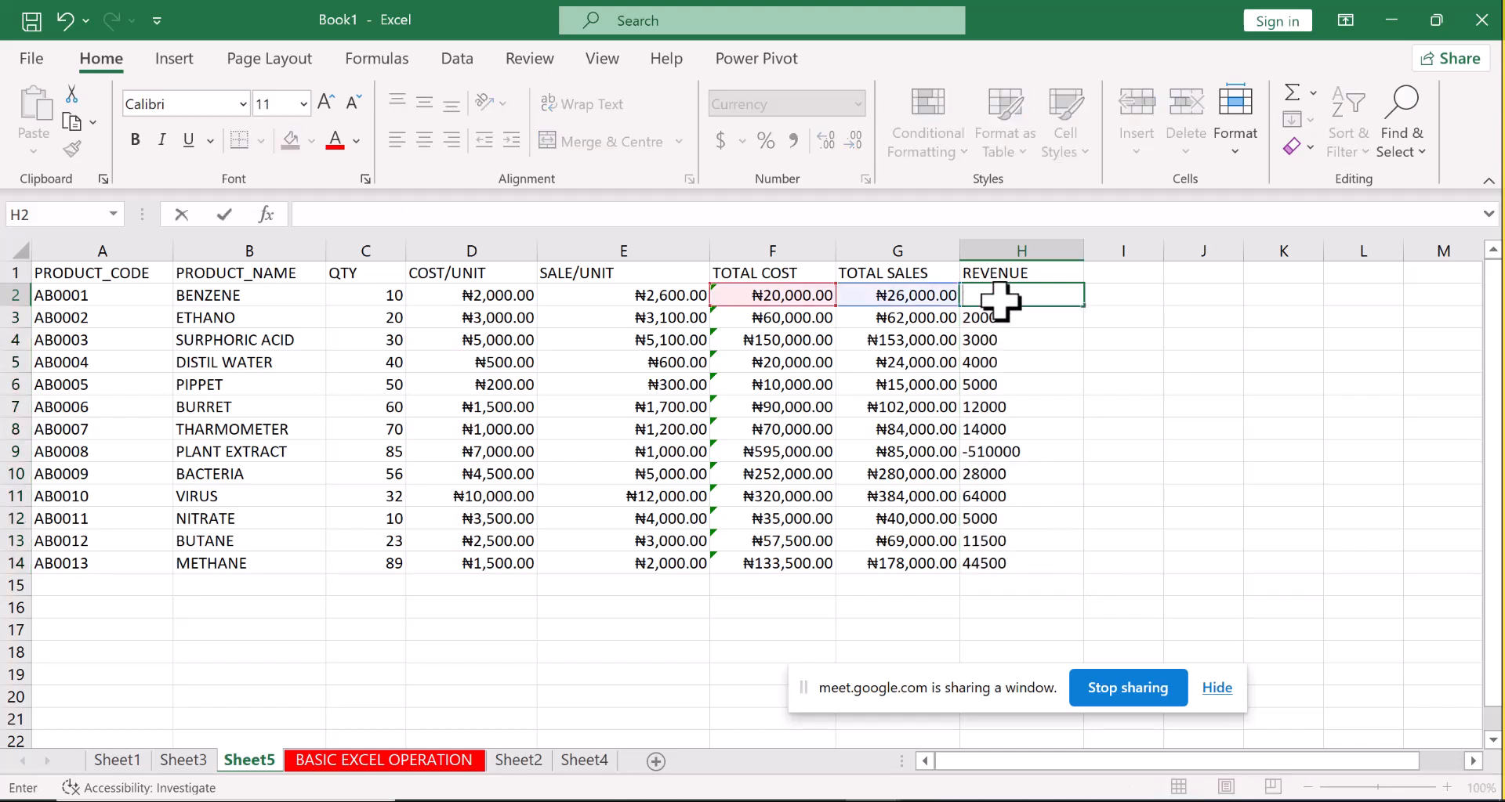
text(=)
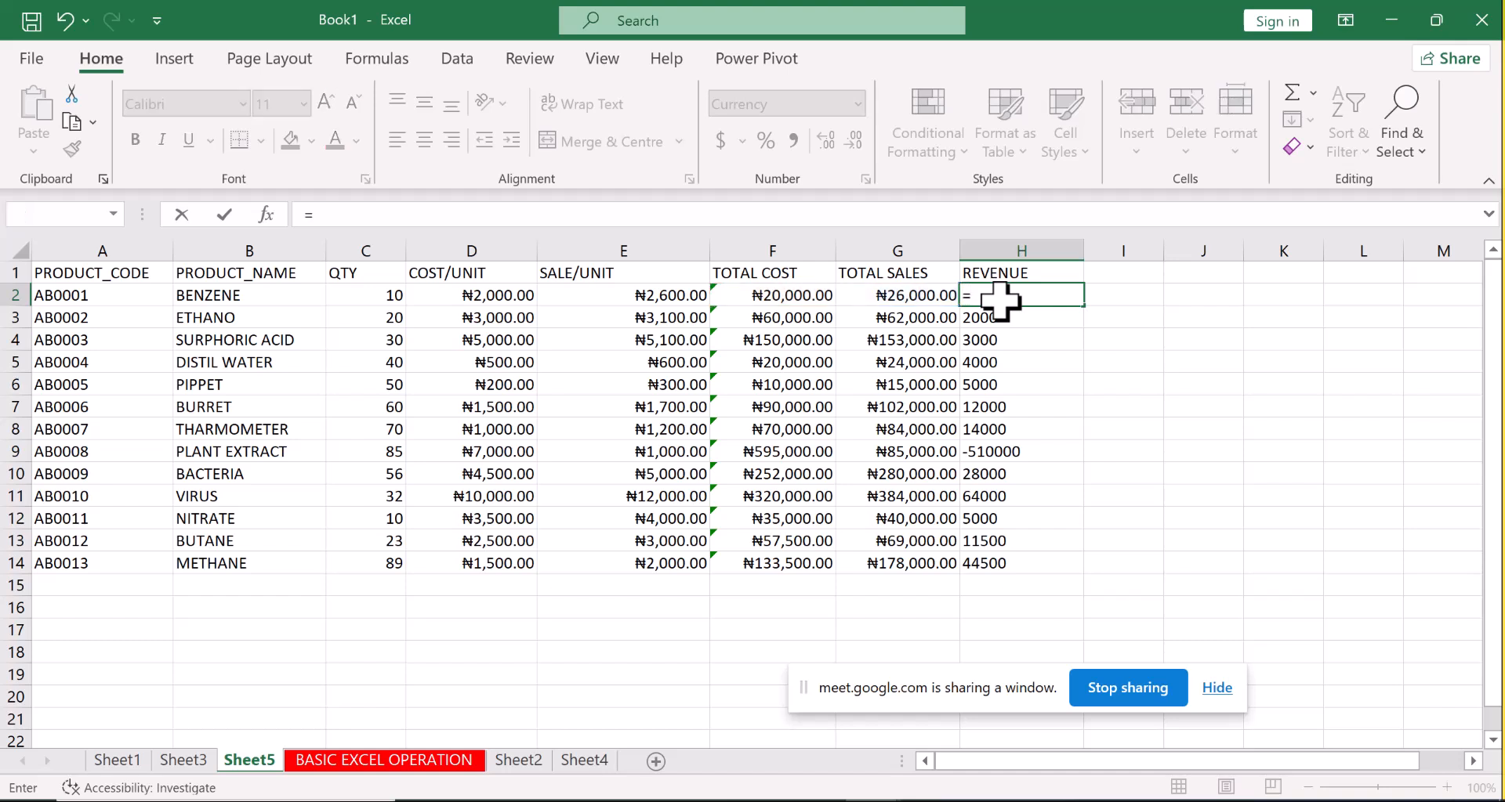
click(909, 295)
text(-)
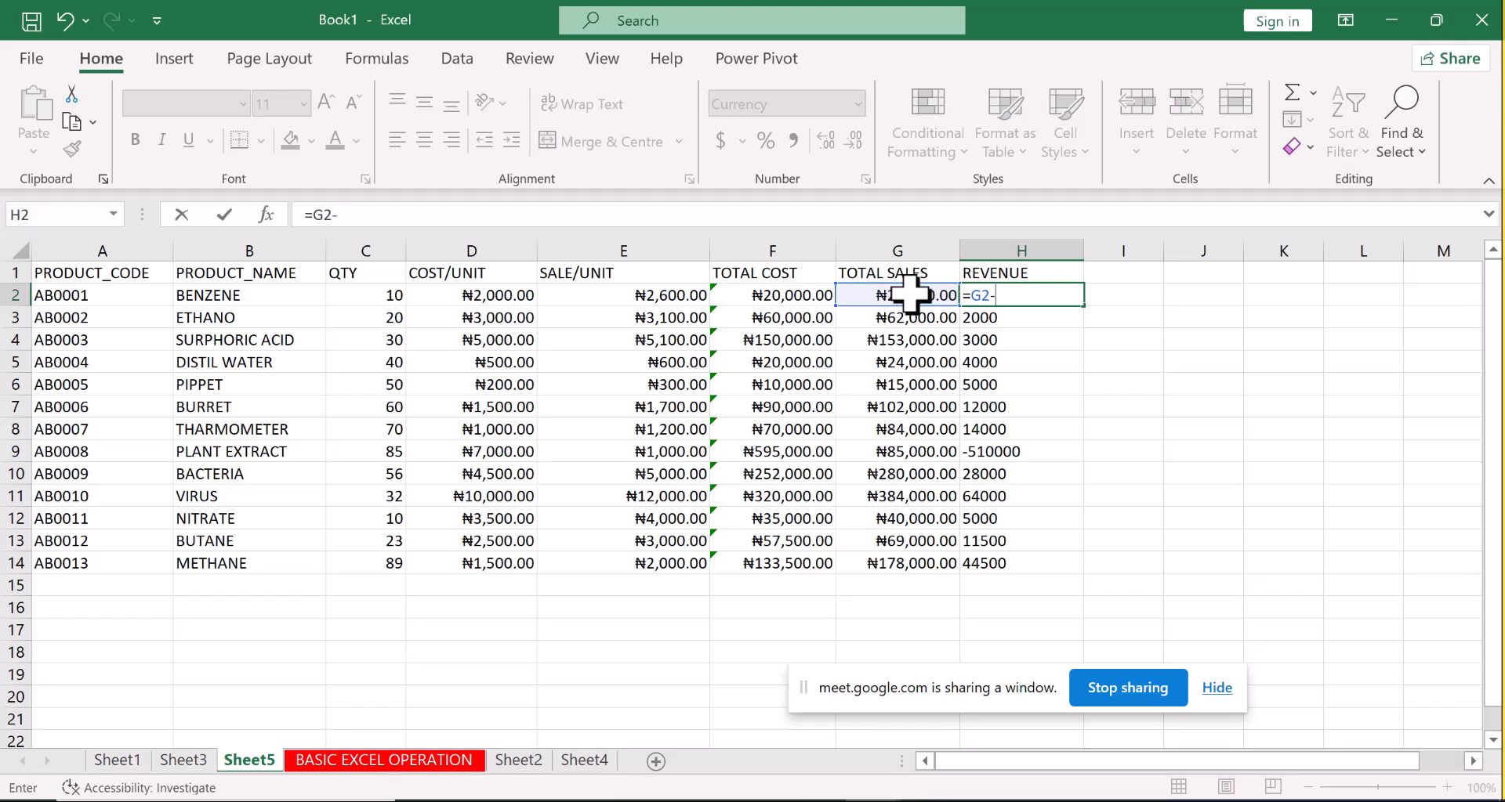
click(790, 295)
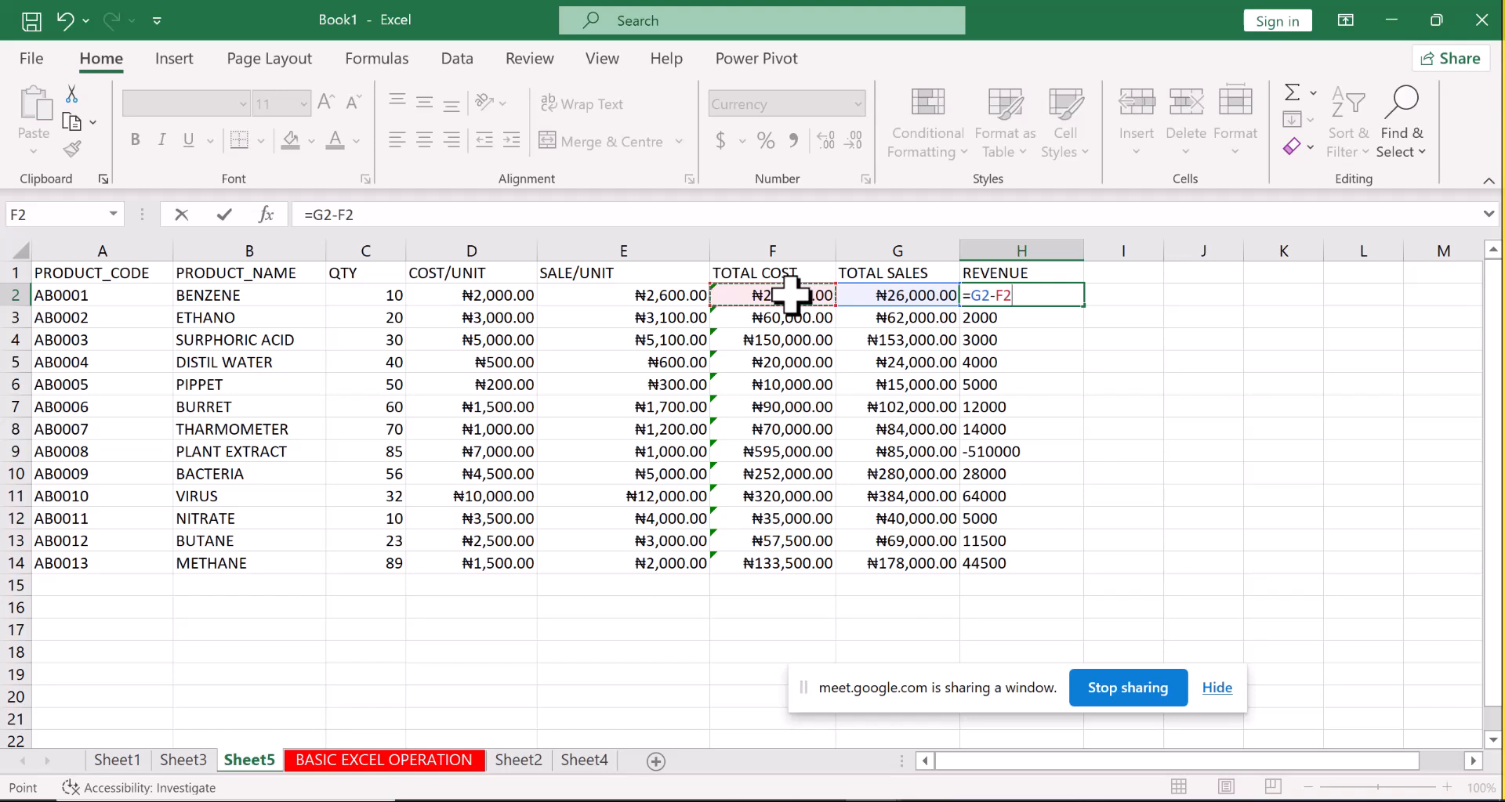
key(Return)
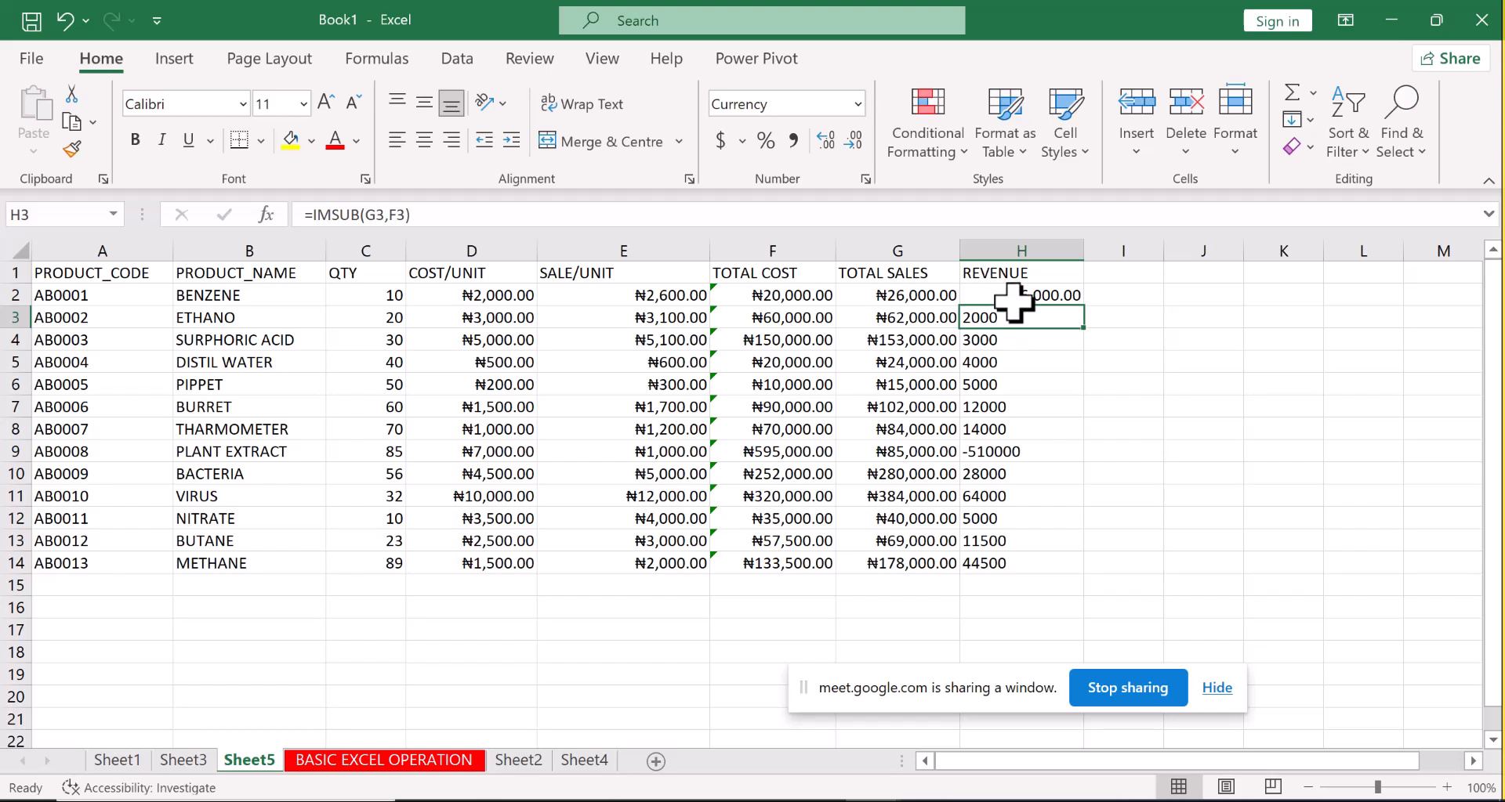
click(1009, 296)
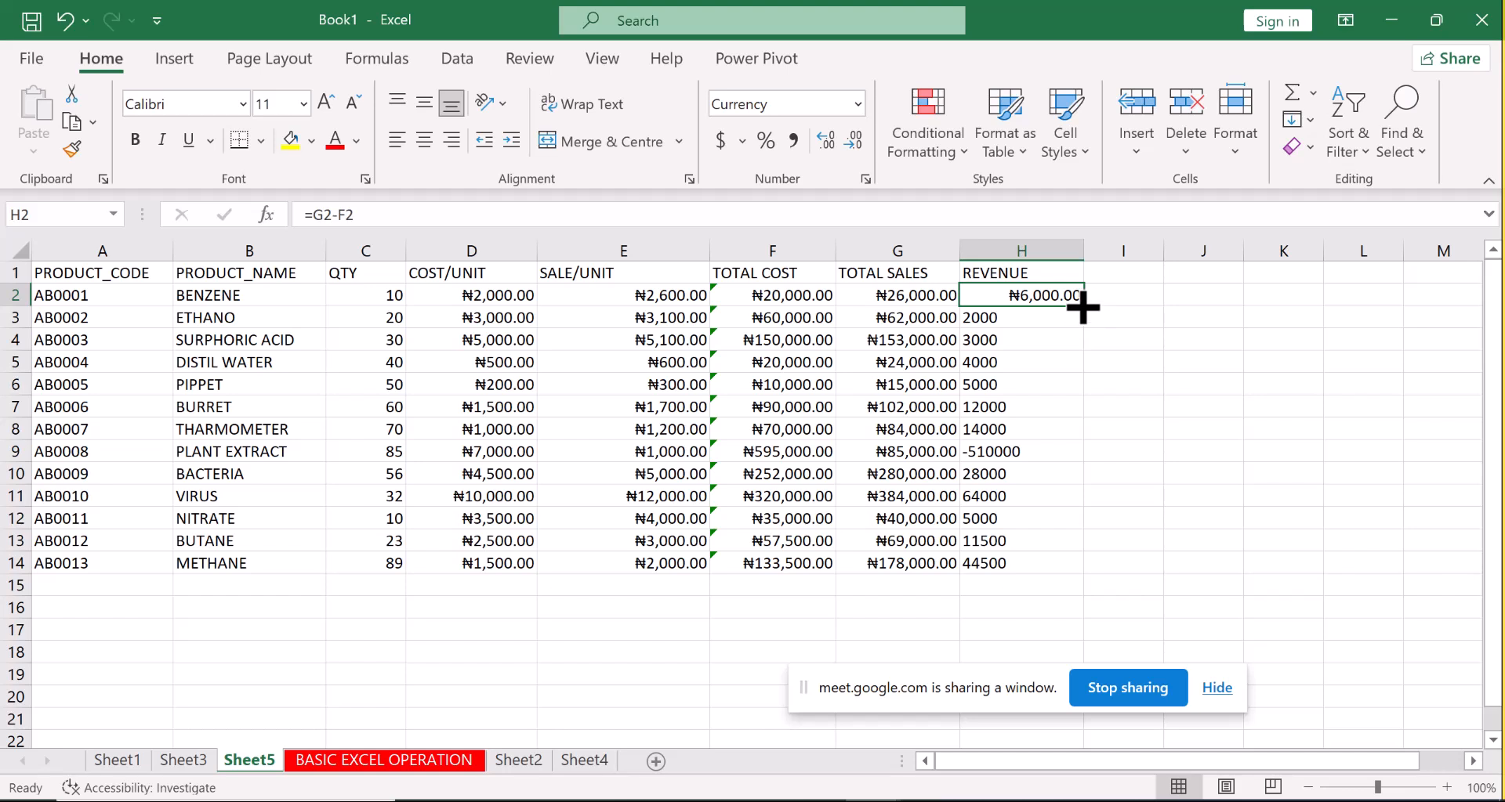
drag(1084, 307, 1076, 565)
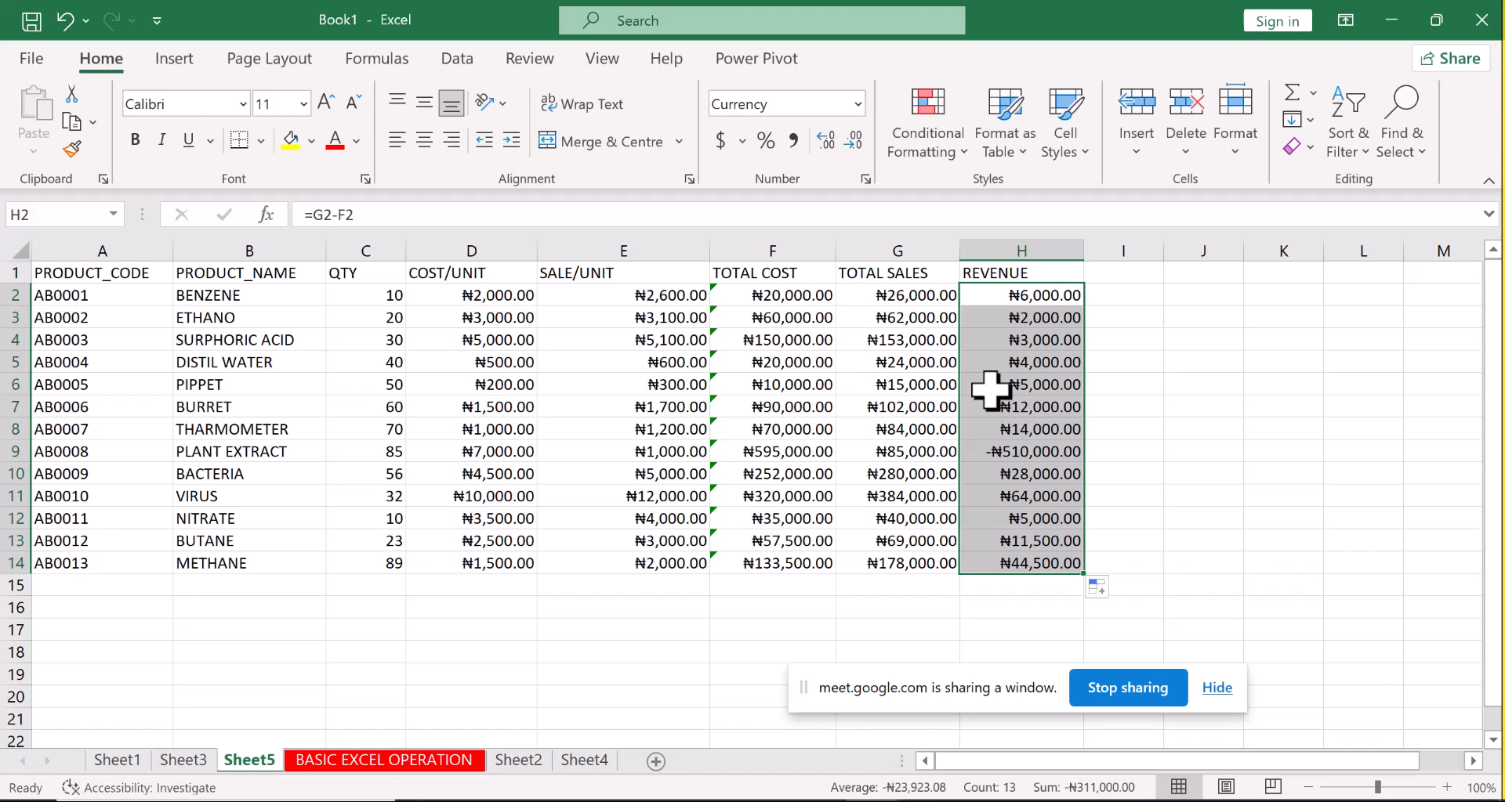
click(1117, 302)
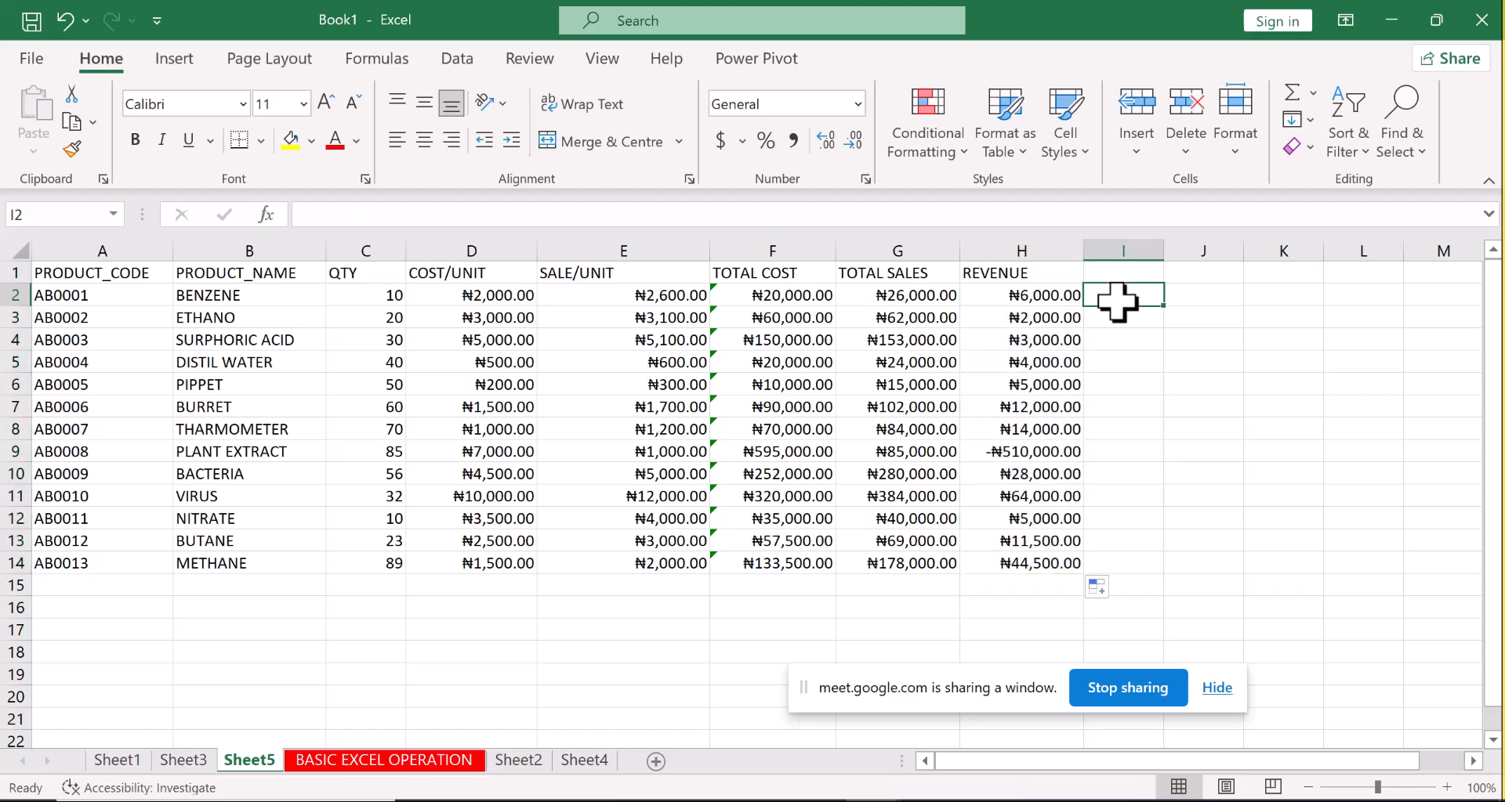
text(=)
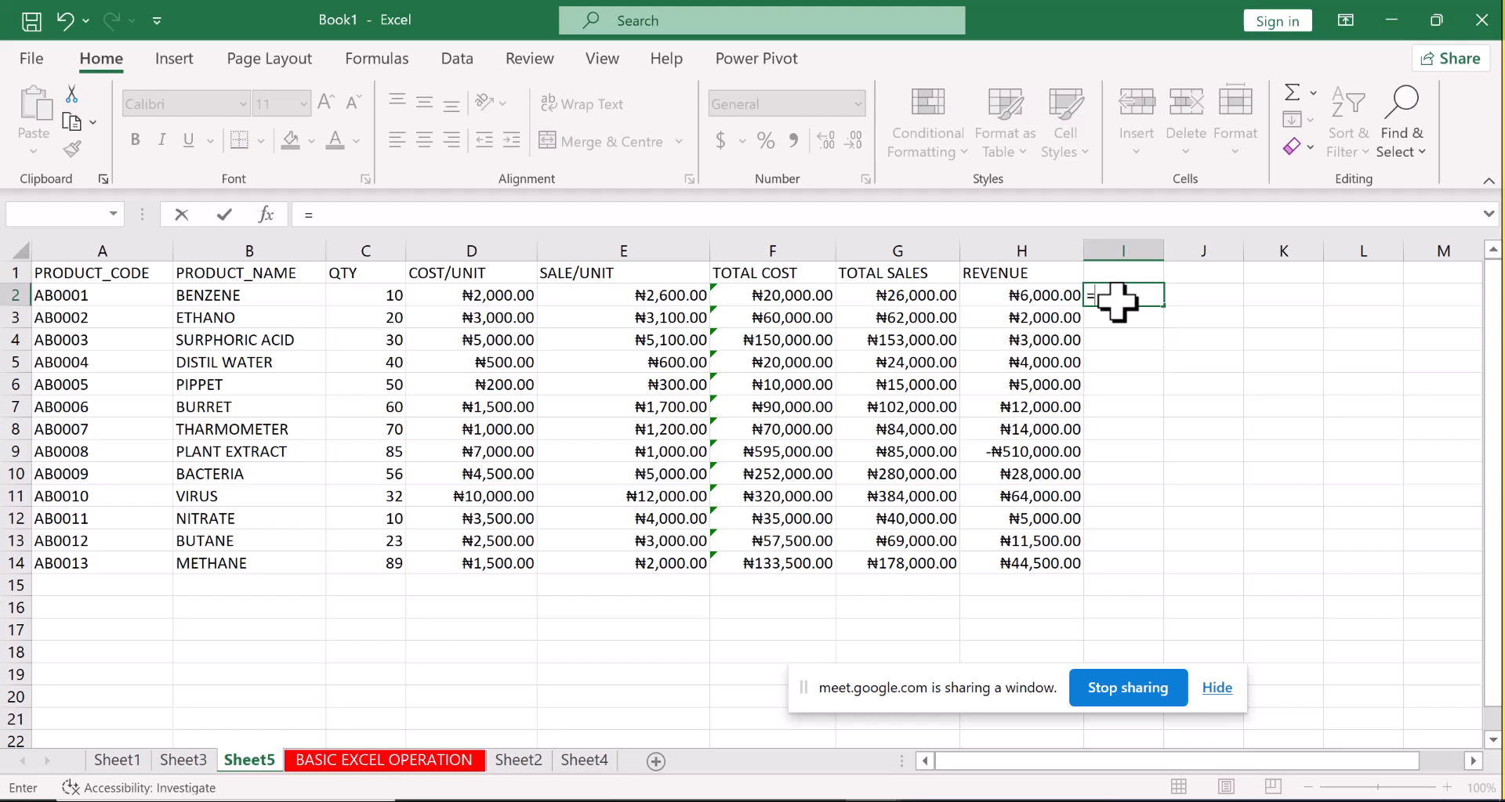
key(Escape)
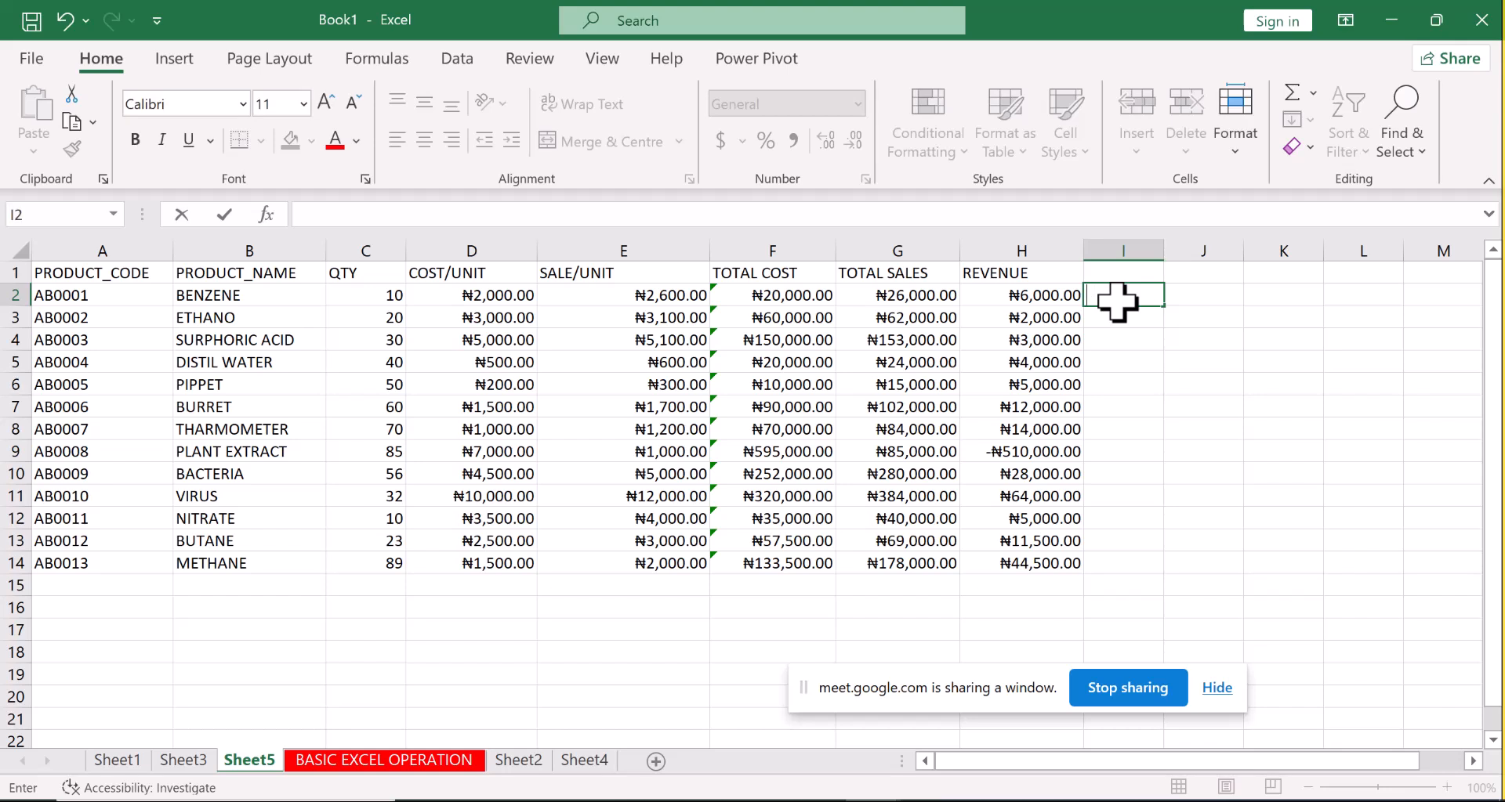
Below the table, enter the label PRODUCT in D16 and its operator * in E16.
click(581, 588)
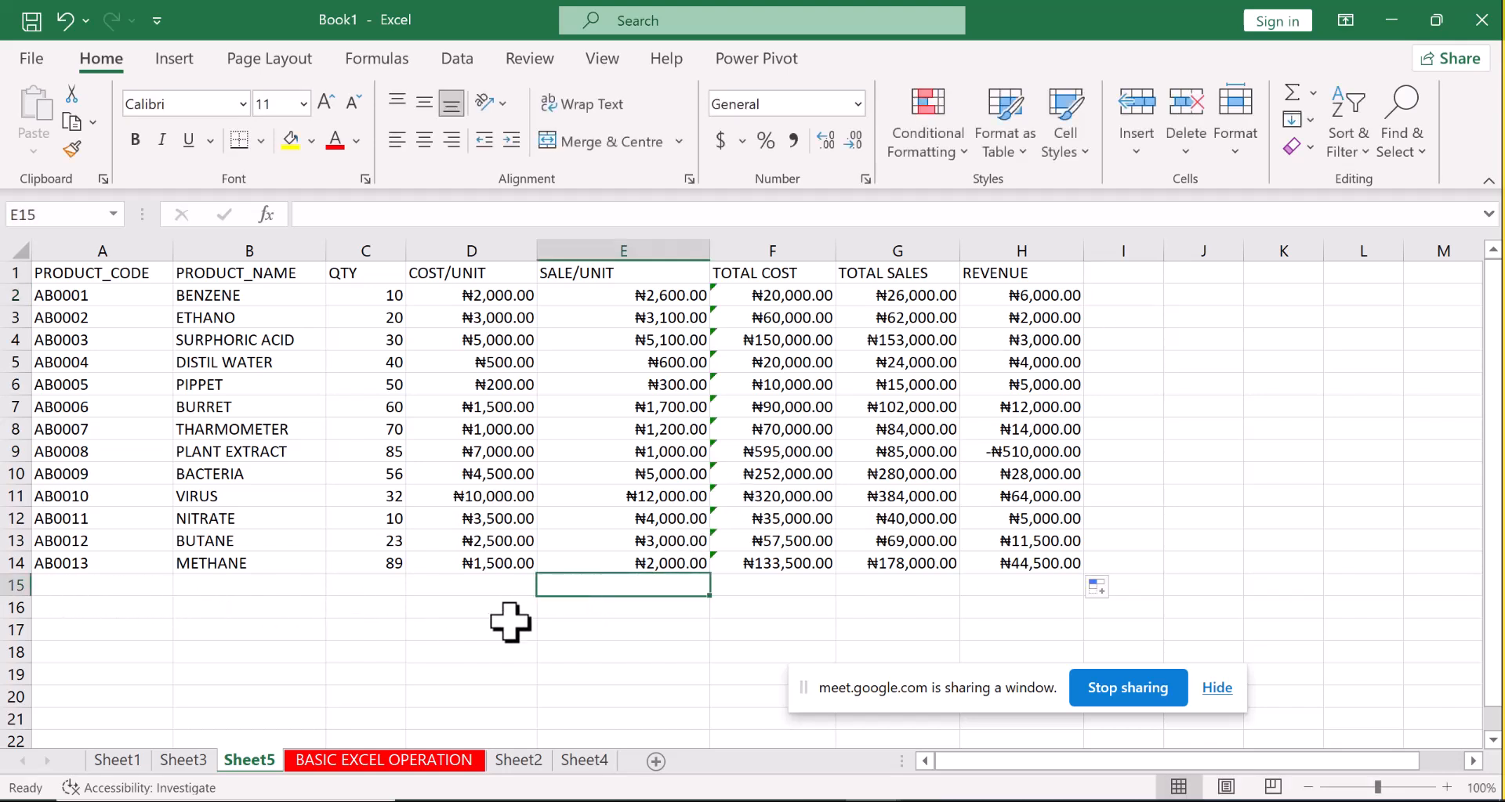
click(475, 608)
text([RP)
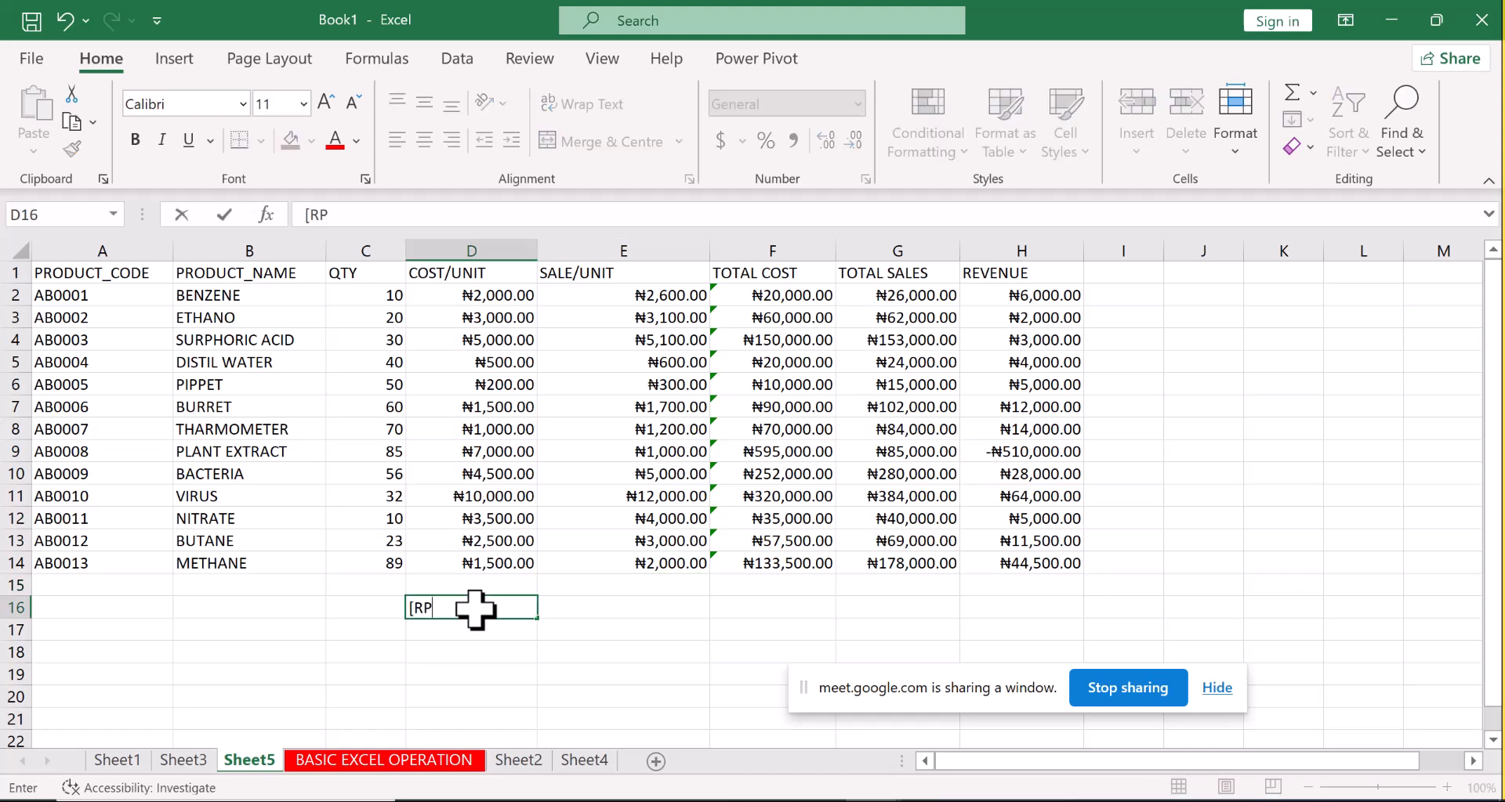
key(BackSpace)
key(BackSpace)
key(BackSpace)
text(PRO)
text(UCT)
click(560, 610)
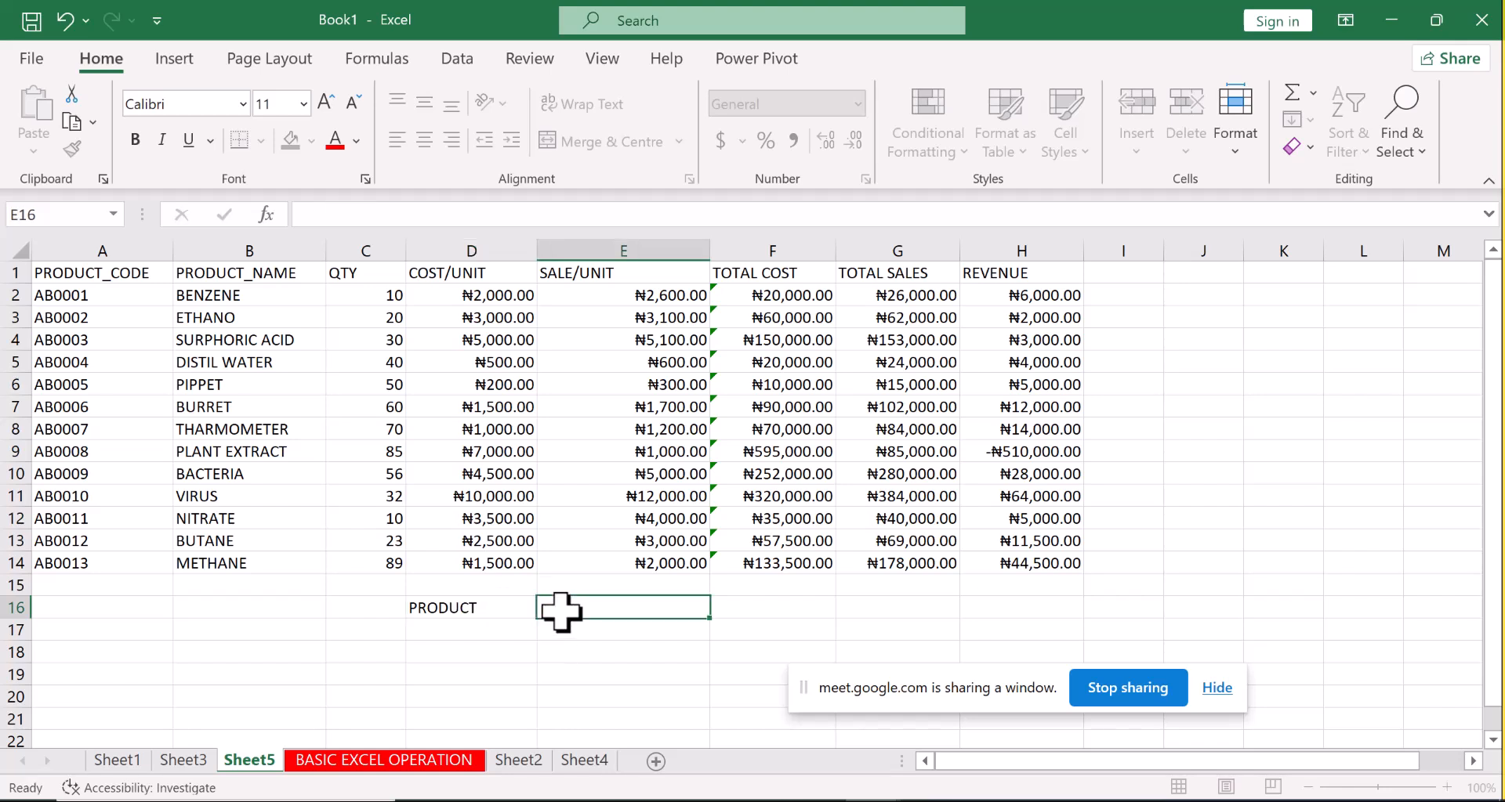
text(*)
Enter the label SUM in D17 and try to enter the operator + in E17.
click(461, 629)
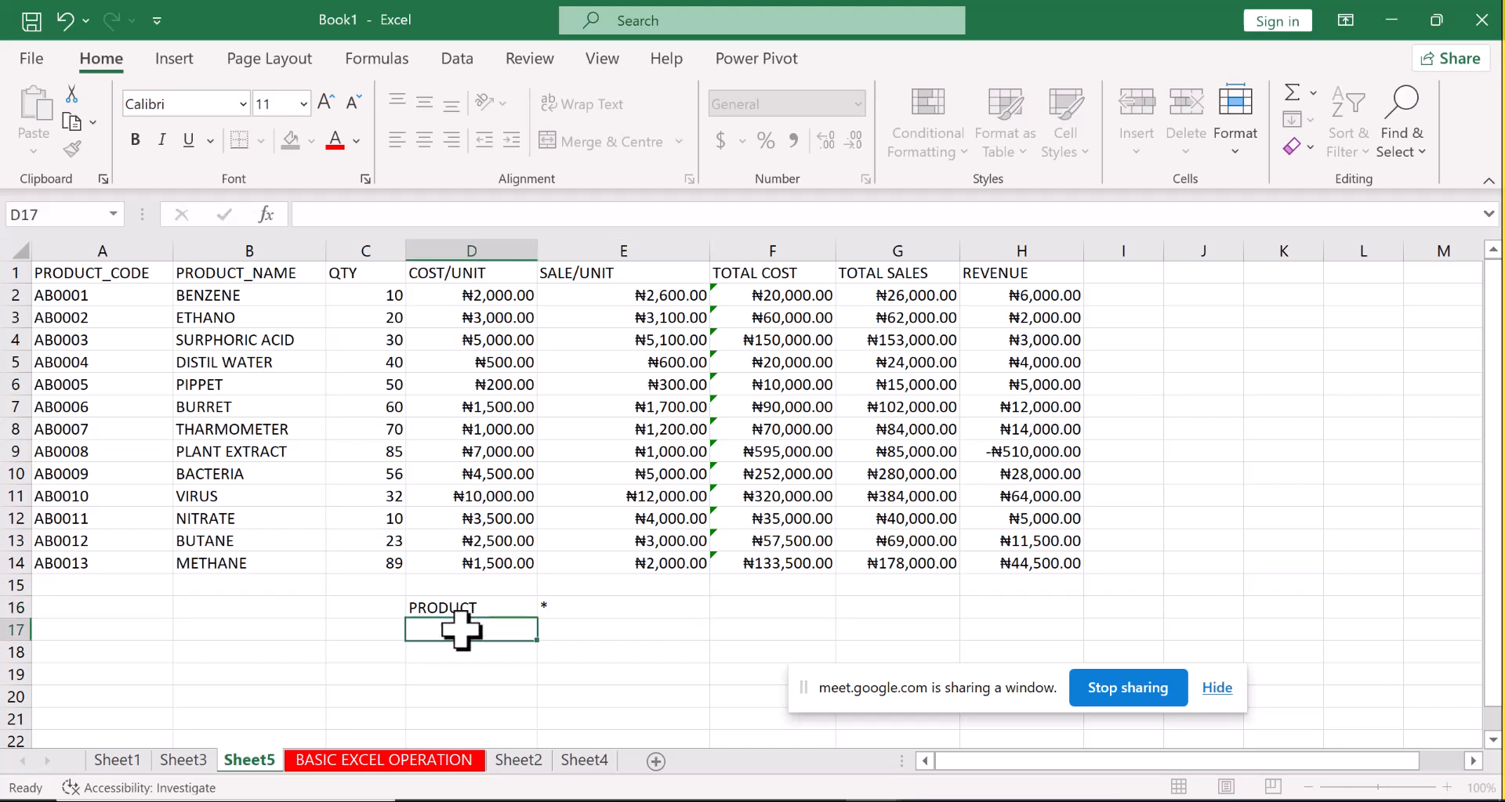
text(SUM)
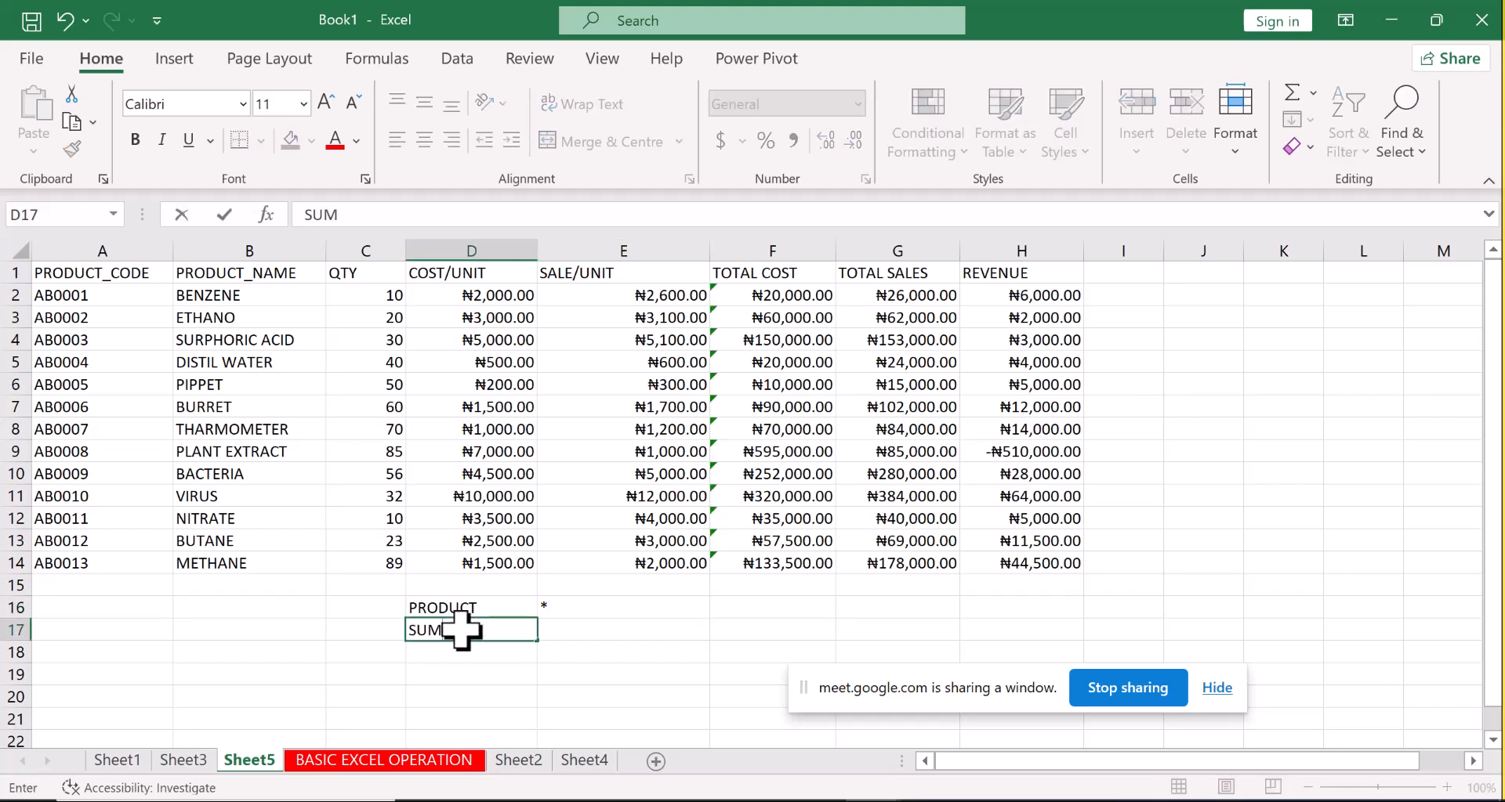
click(586, 633)
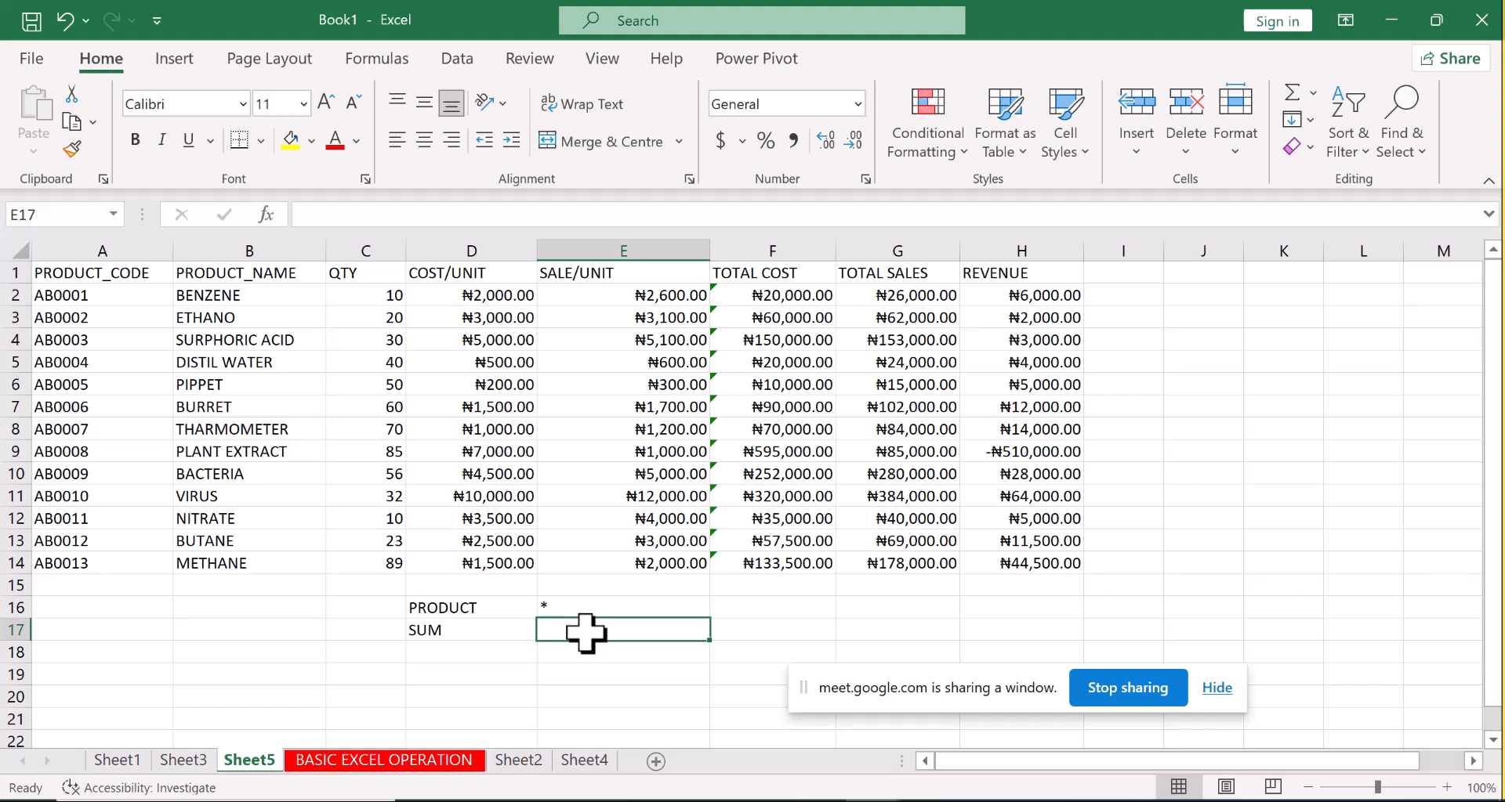
text(+)
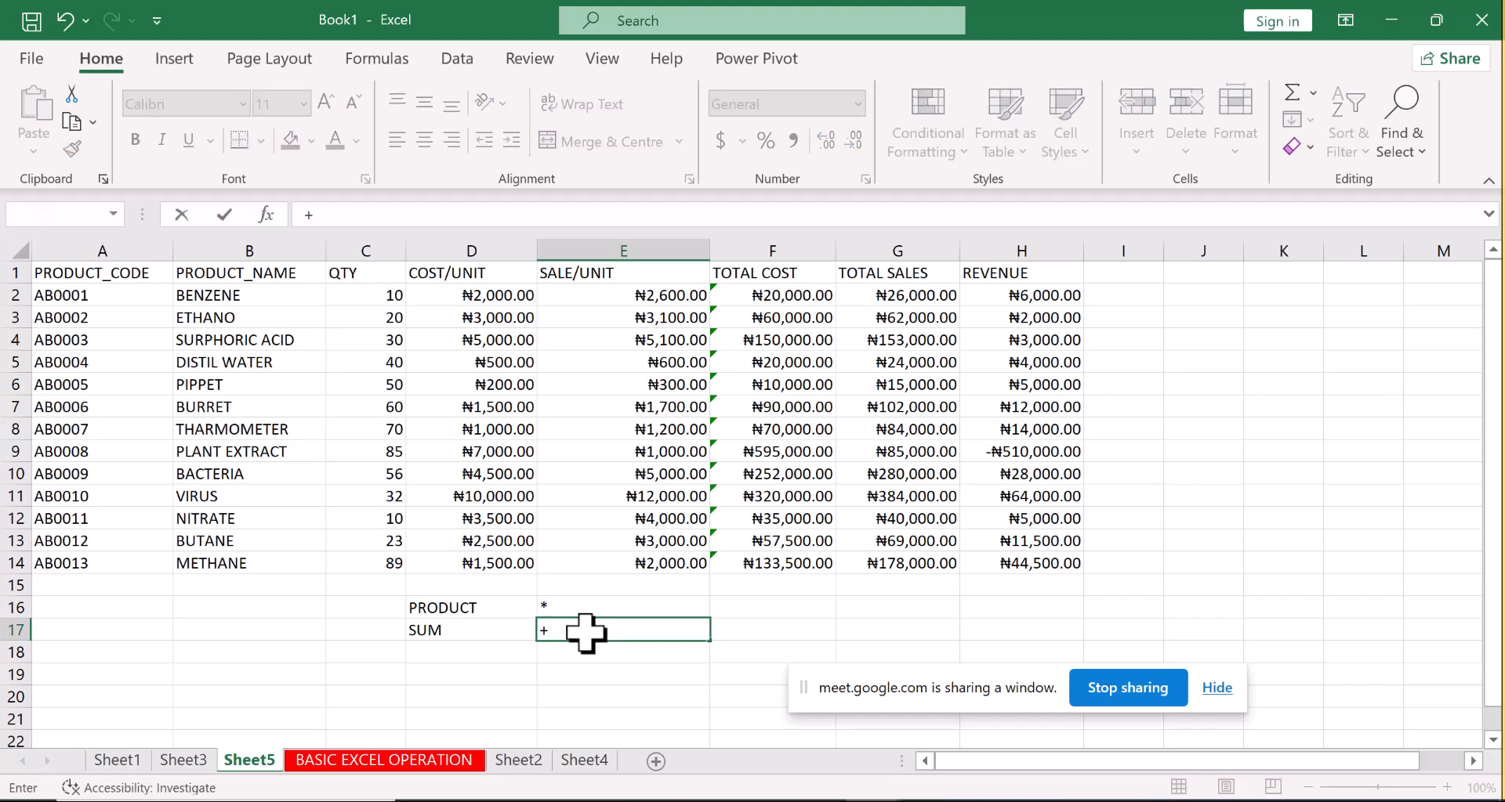
click(455, 654)
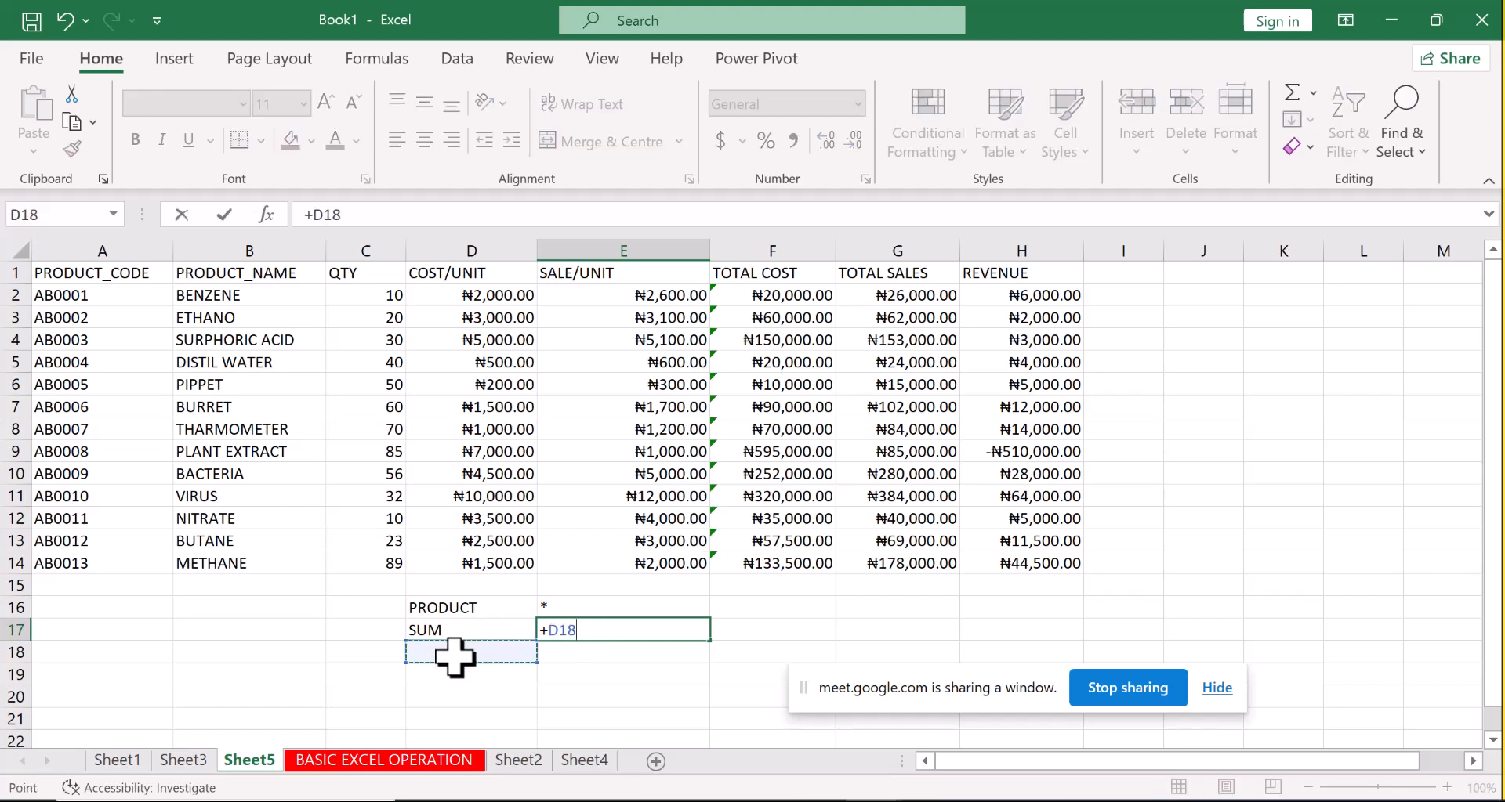
key(Escape)
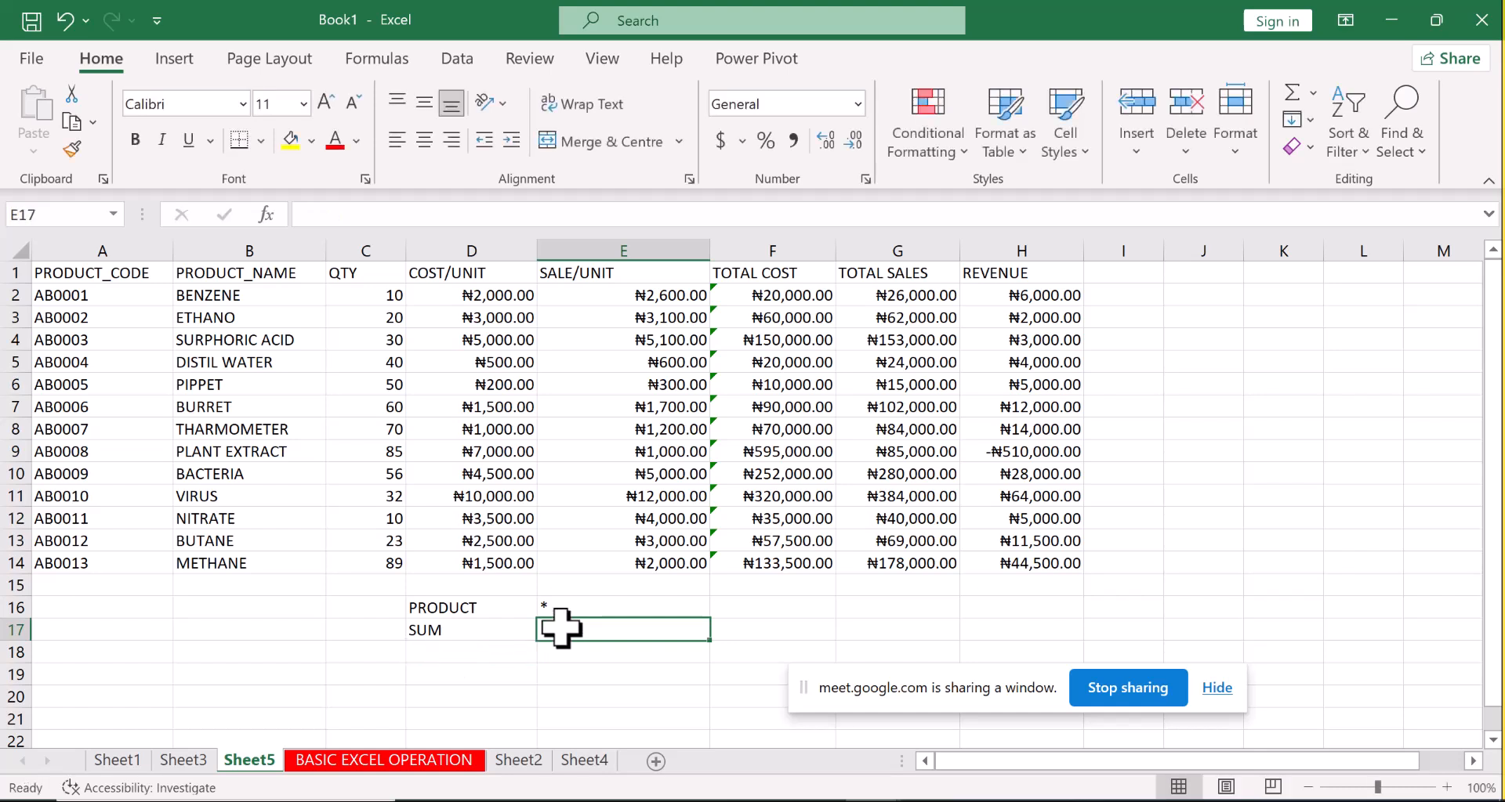
Enter the operator - in E17 beside the SUM label.
text(-)
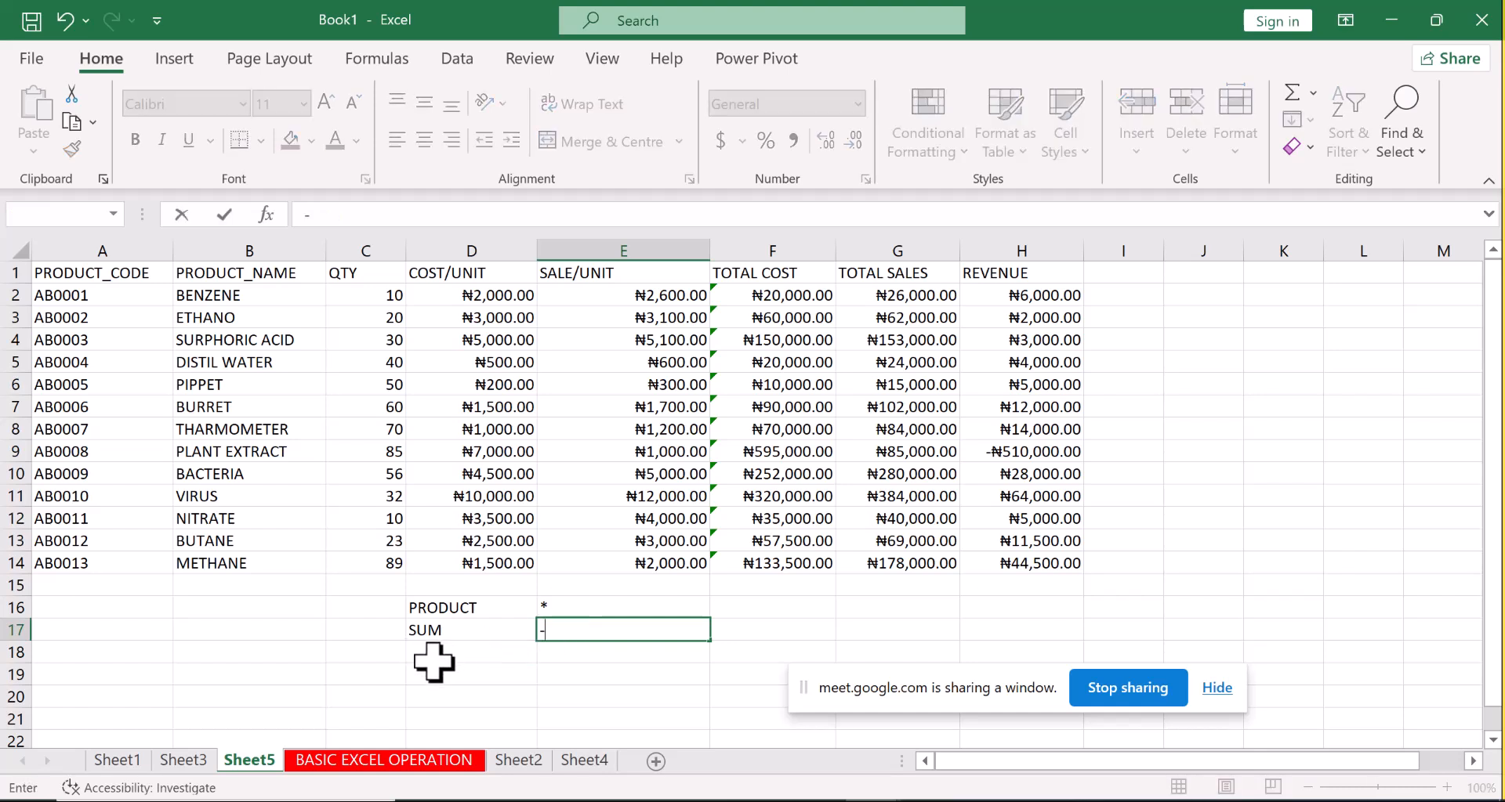
click(433, 661)
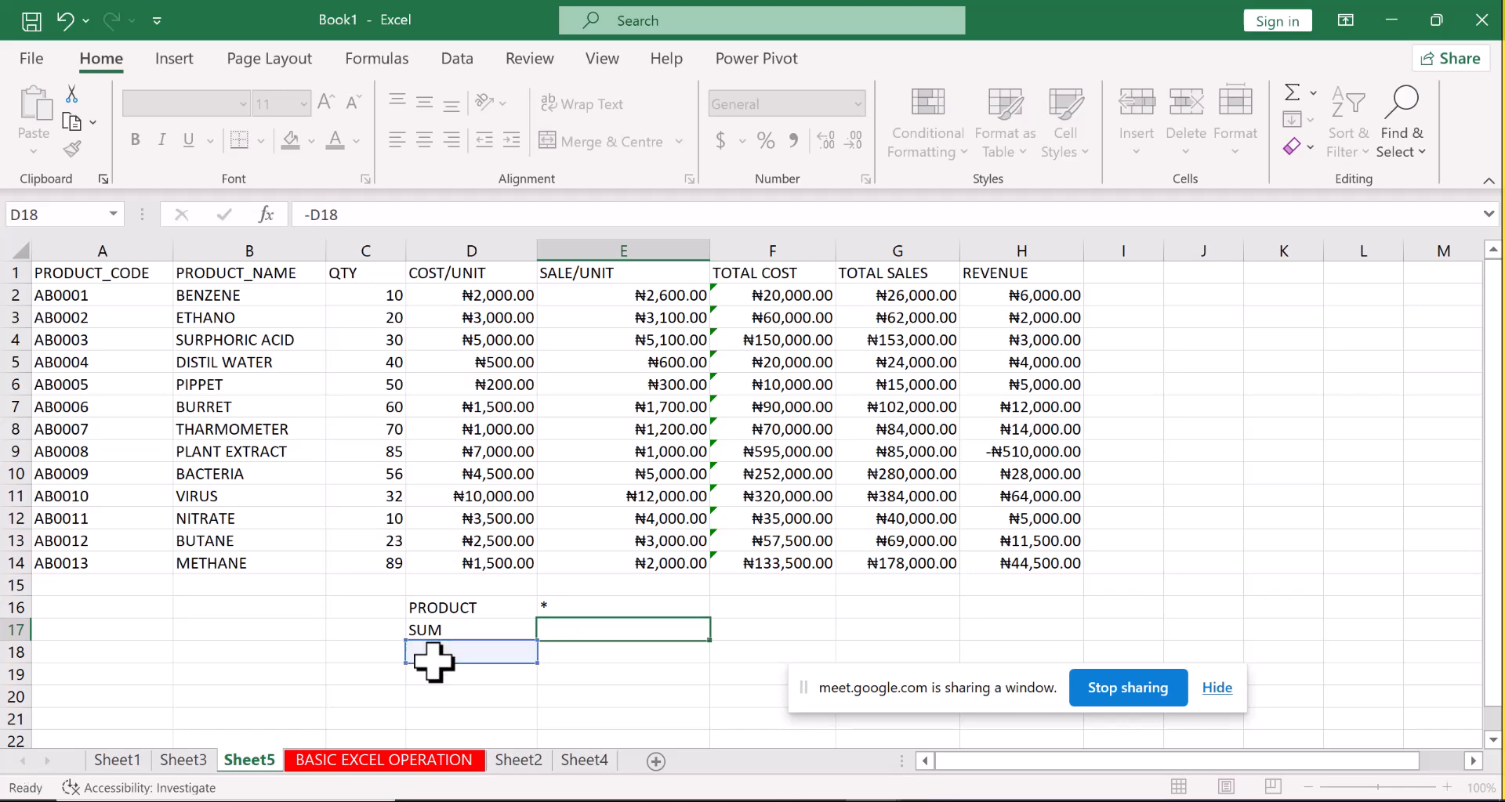
key(Escape)
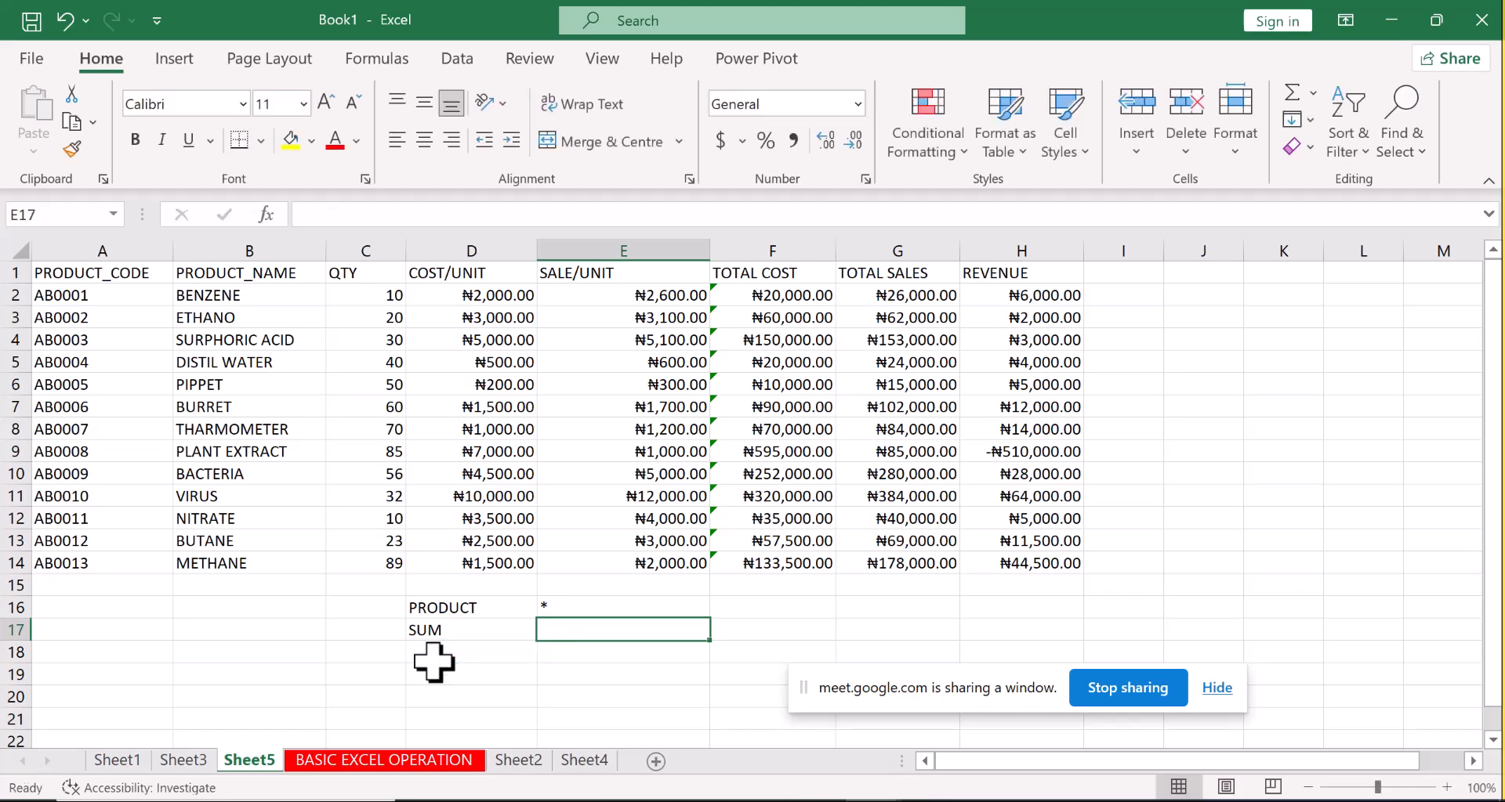
double_click(598, 630)
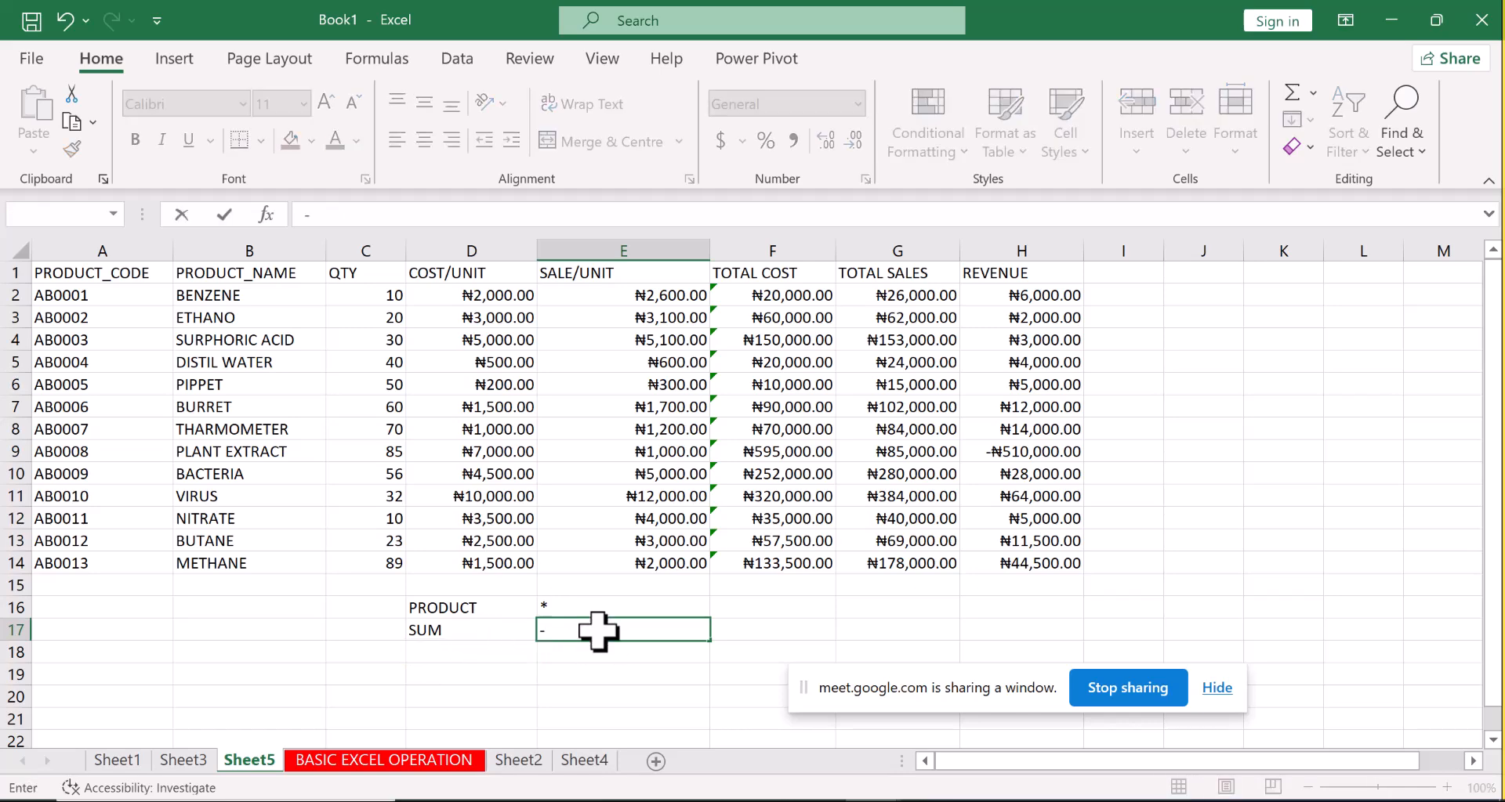
key(Return)
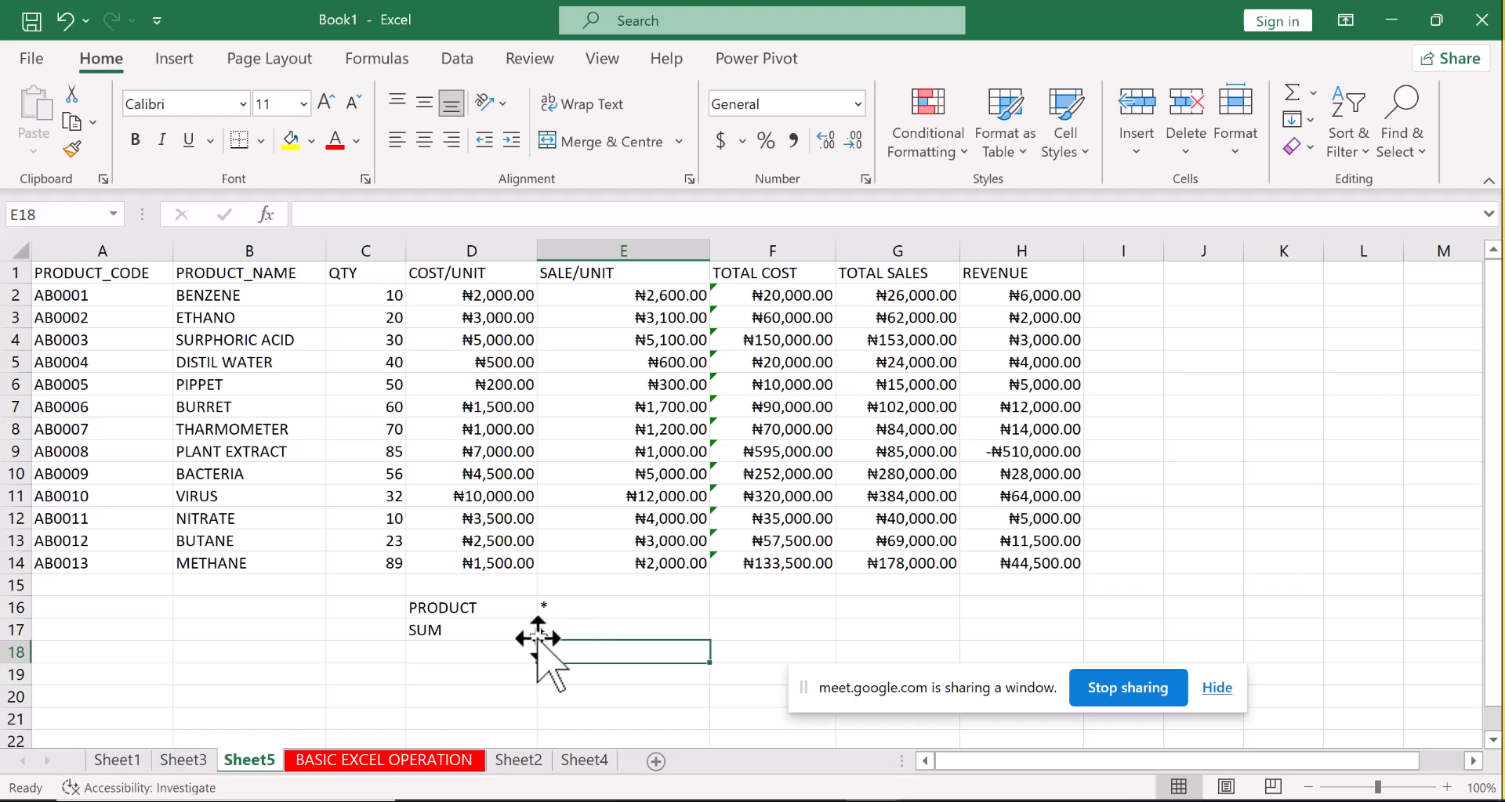
Enter the label SUM in D18 and replace the operator beside the first SUM label in E17 with +.
click(497, 653)
text(SUM)
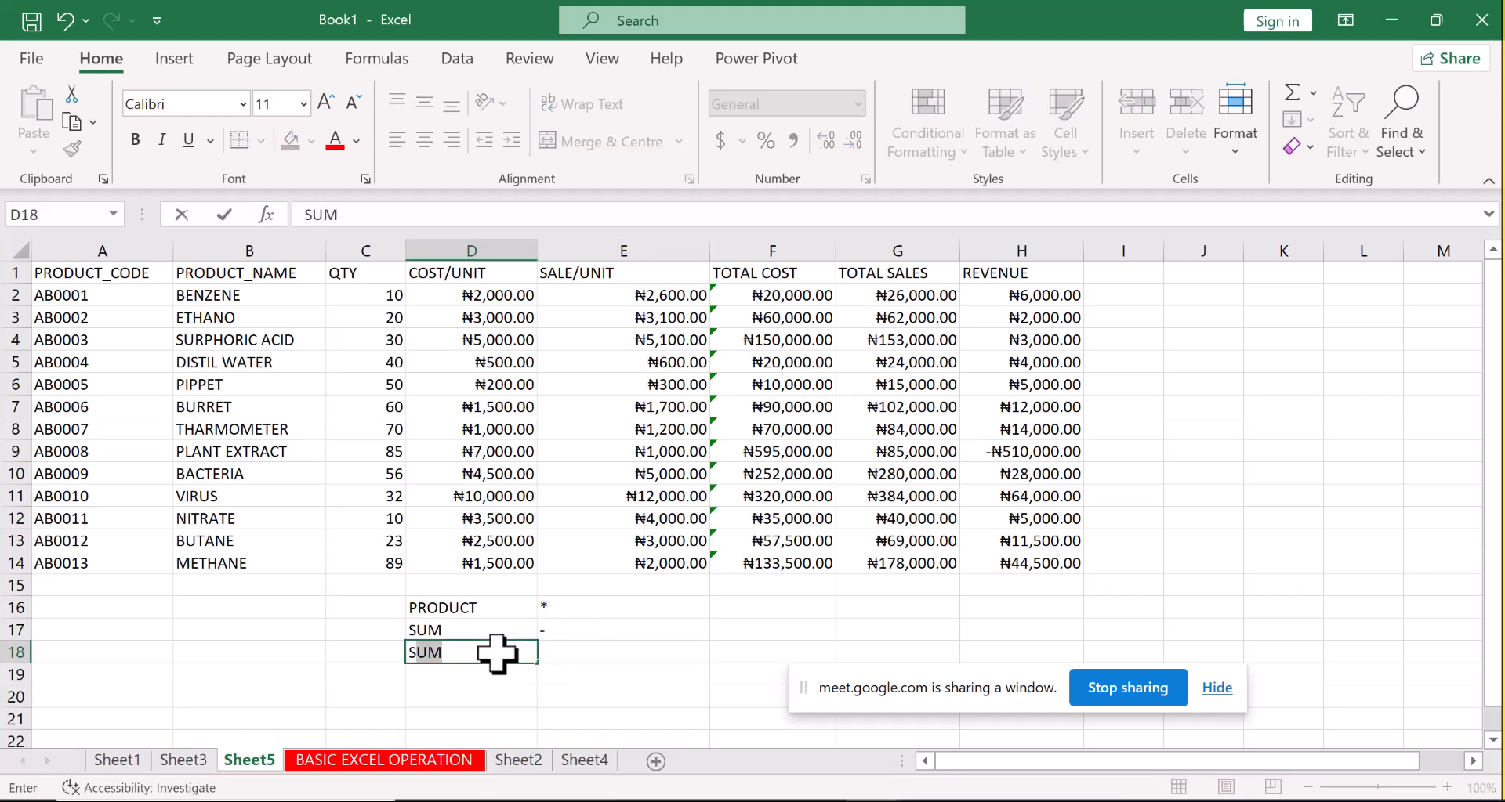
click(551, 633)
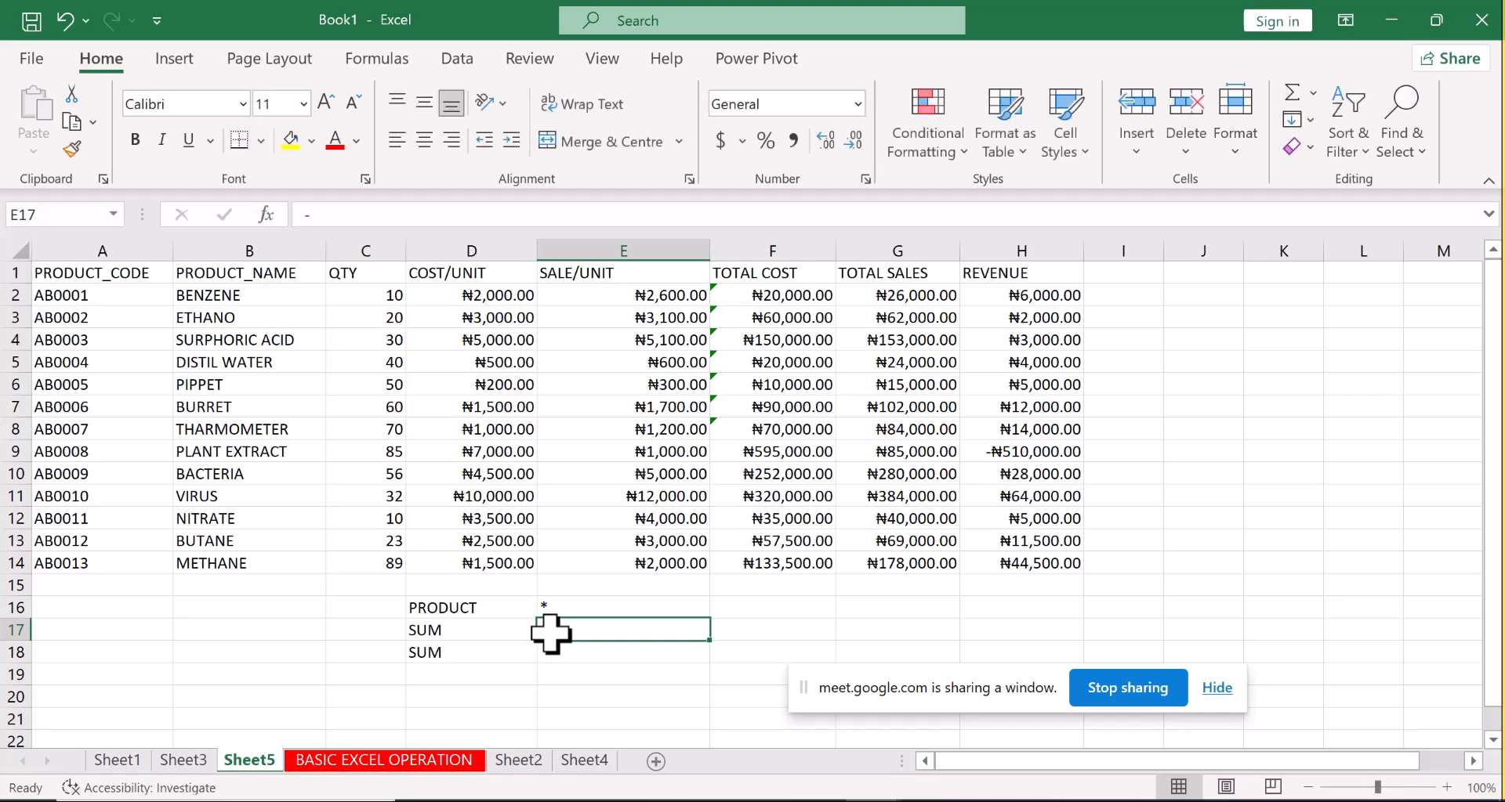
text(=)
key(Escape)
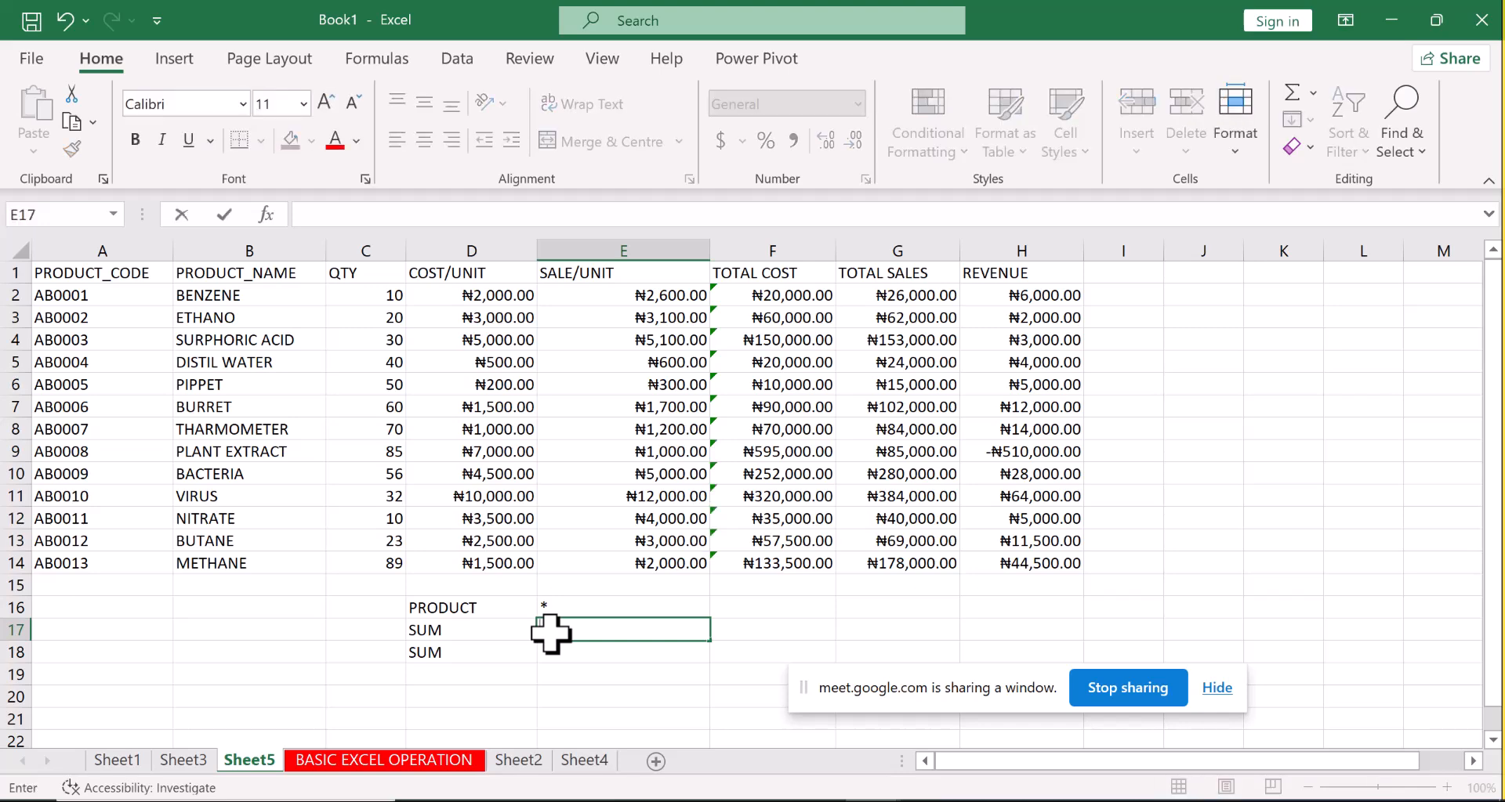
key(Return)
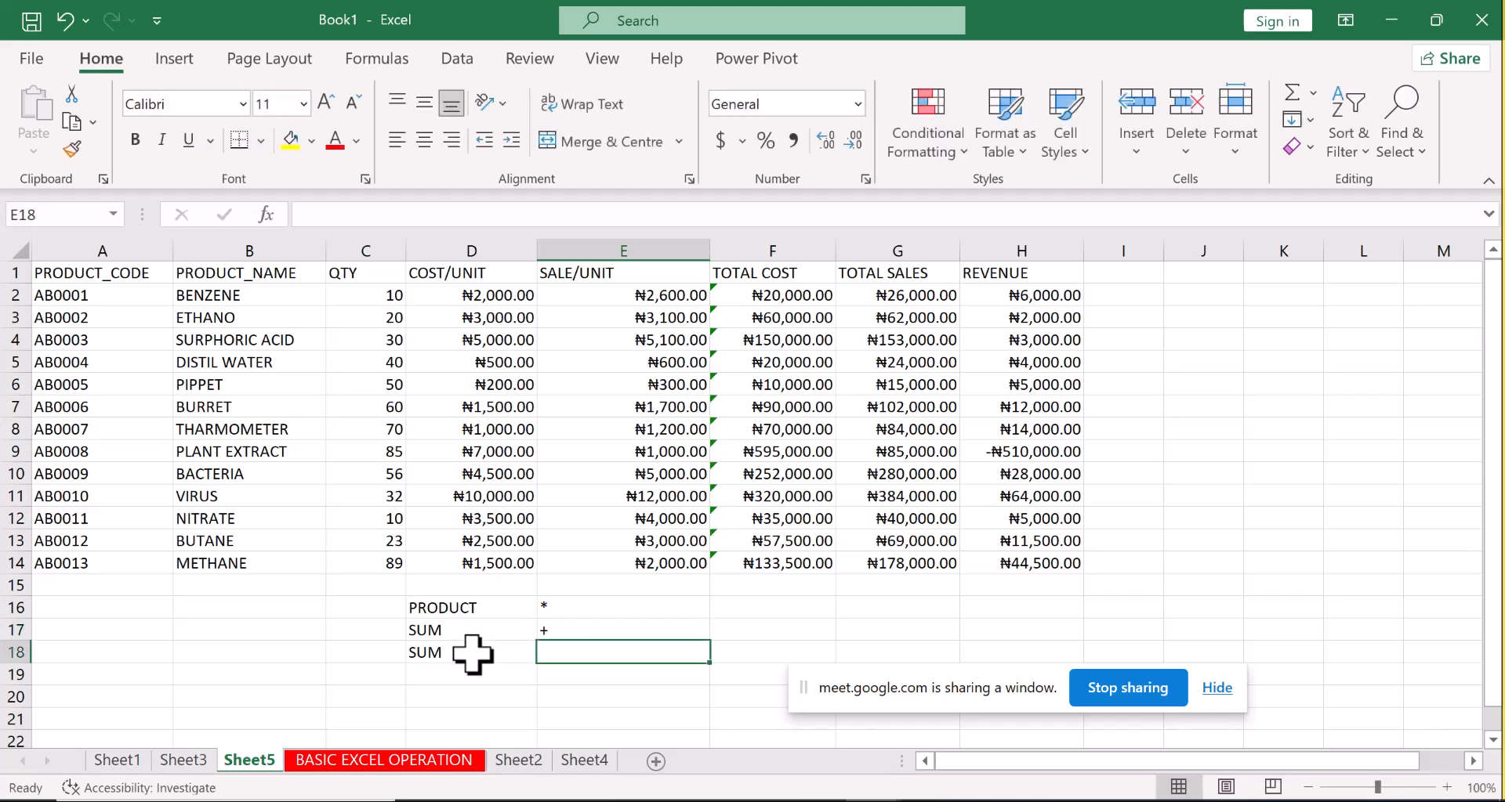
Replace the label in D18 with SUB and enter its operator - in E18.
click(465, 660)
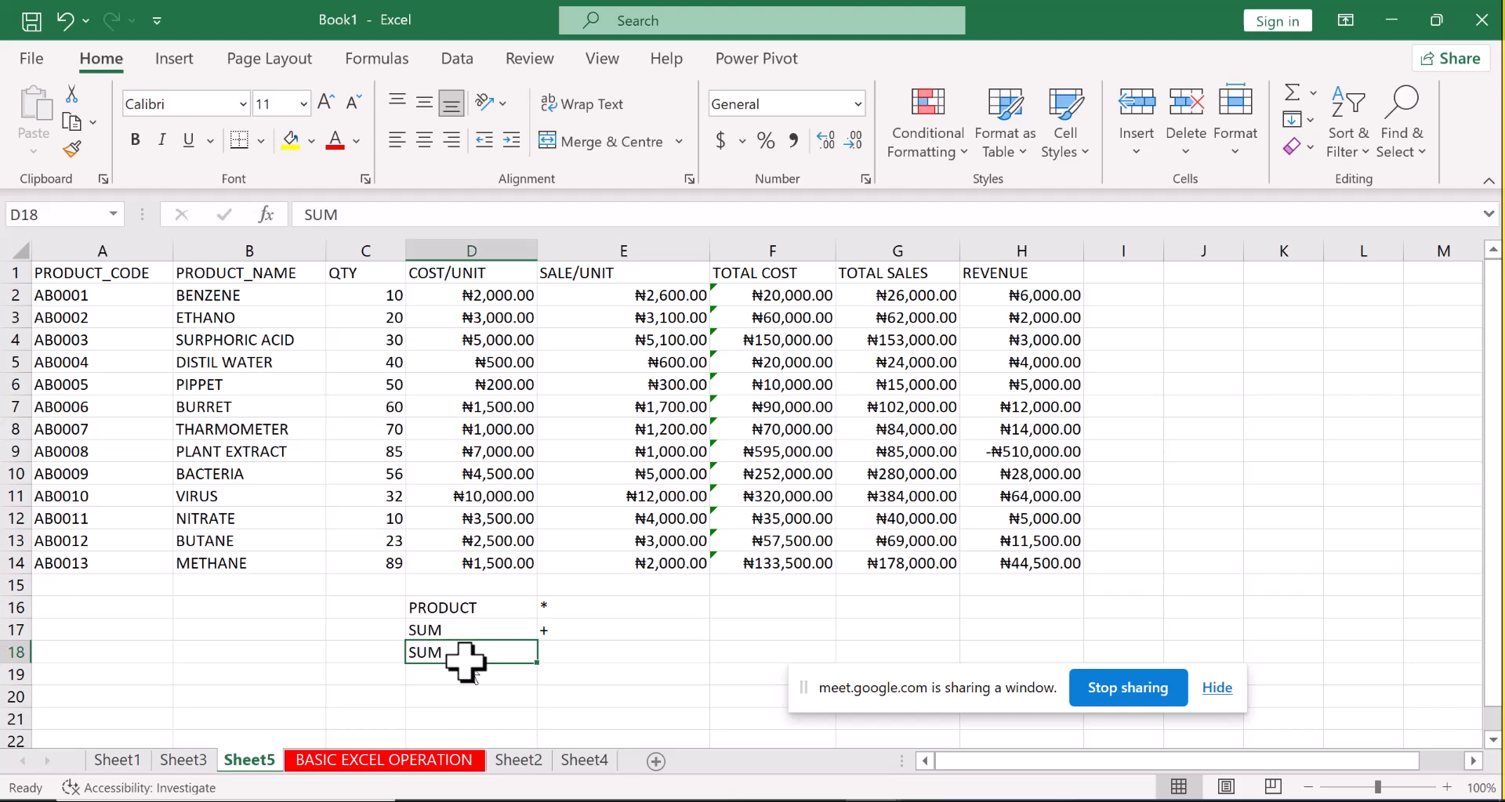
text(SUB)
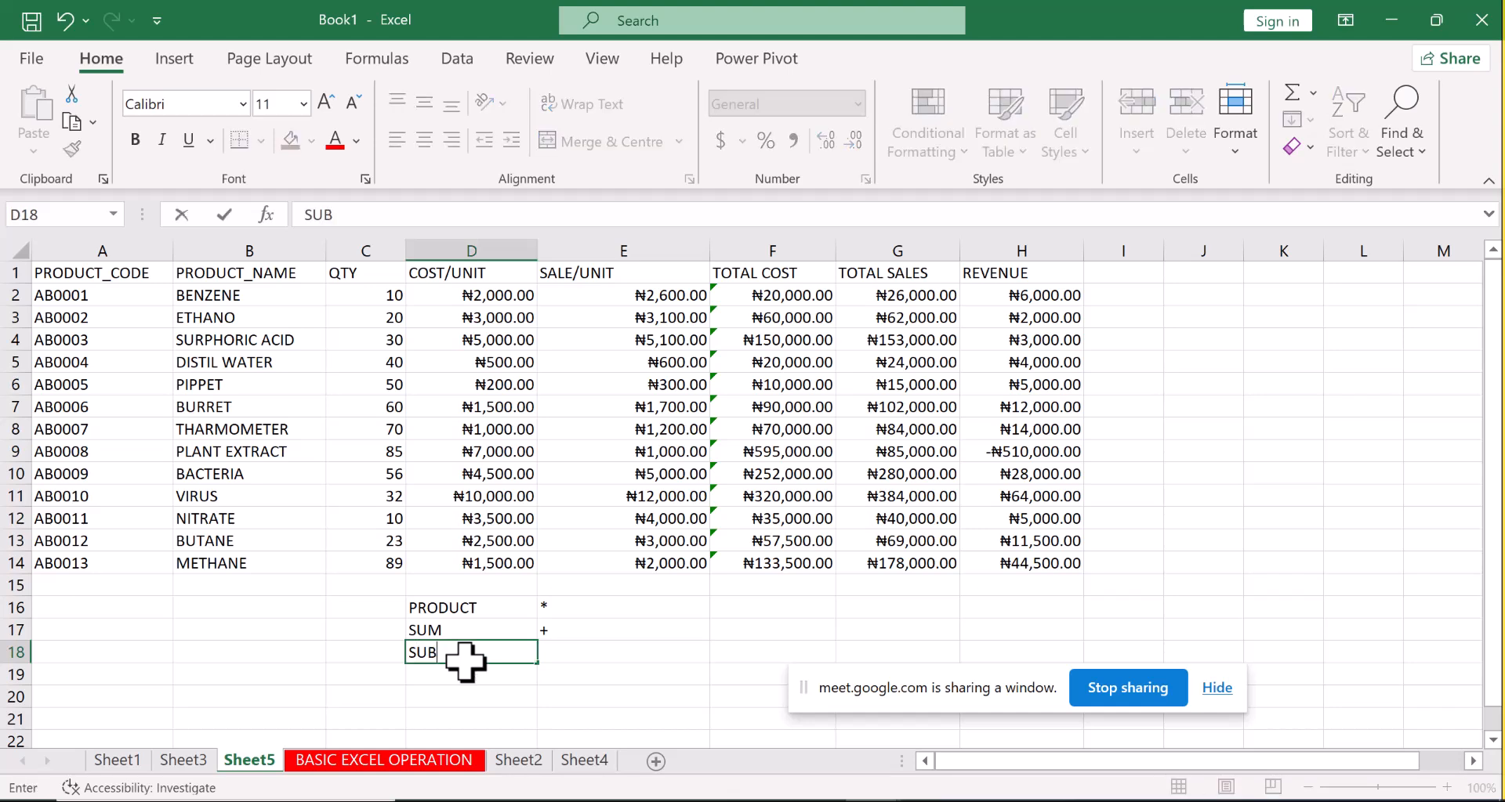
click(556, 652)
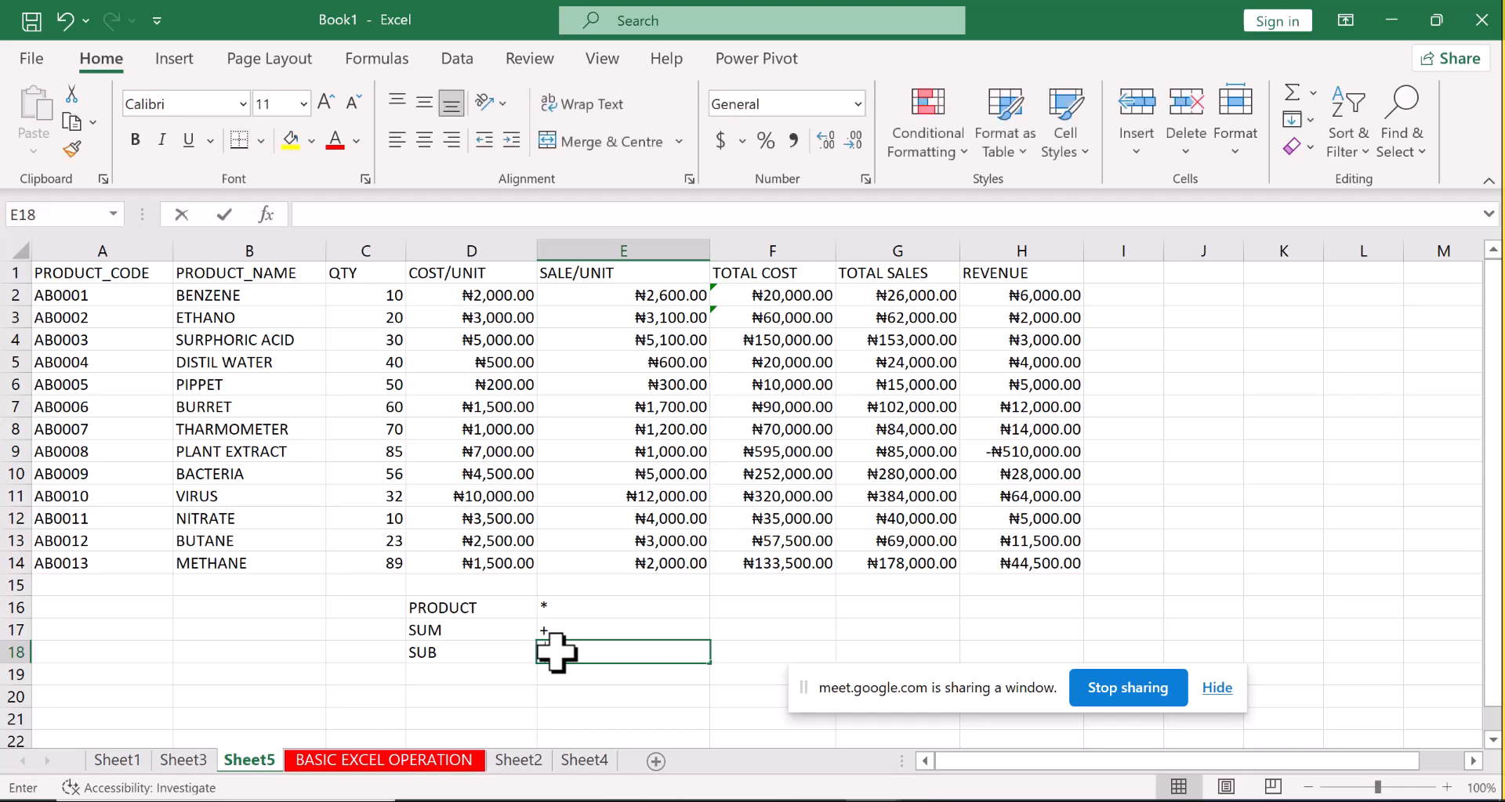
text(-)
key(Return)
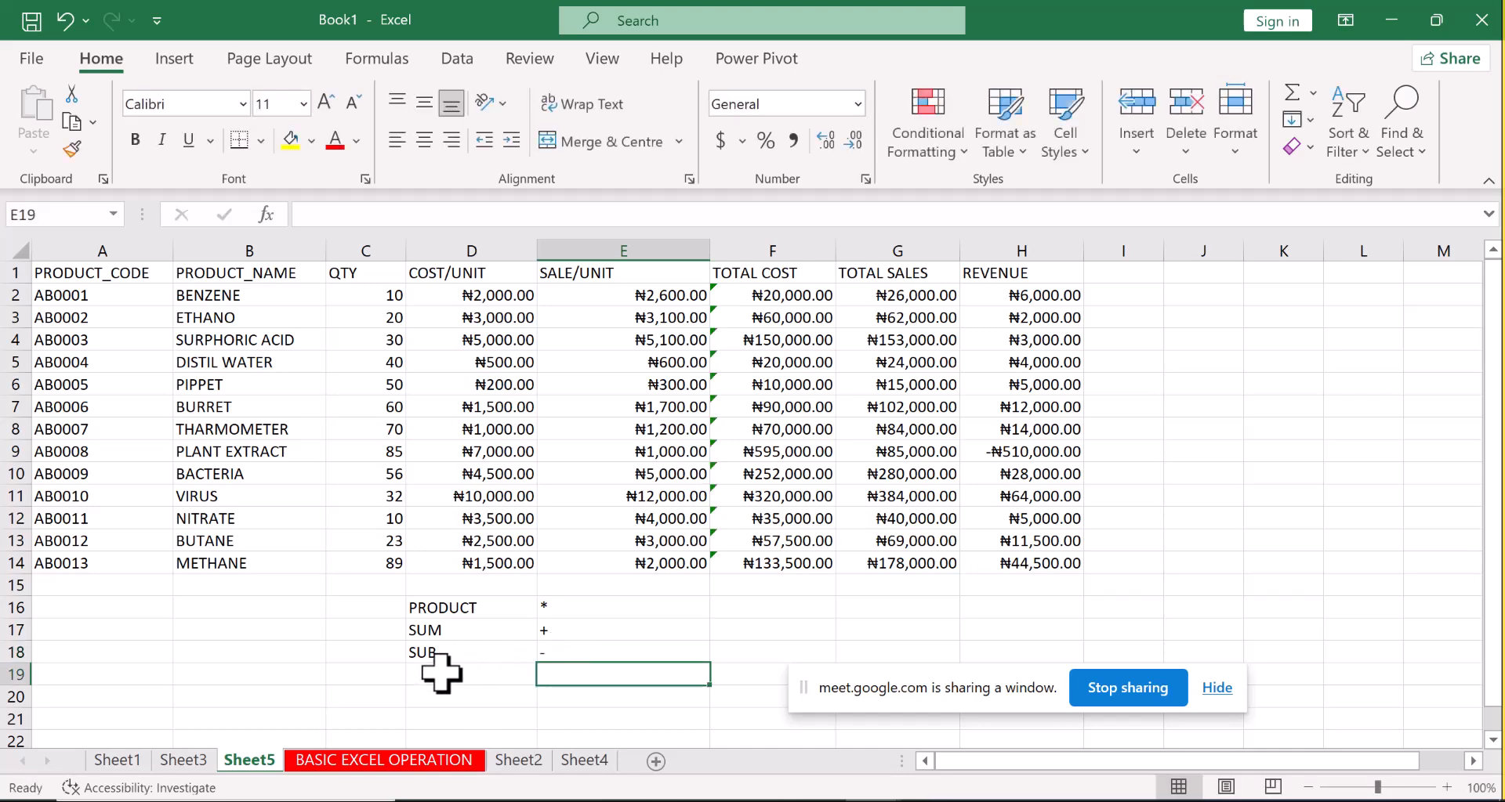
Enter the label DIVISION in D19 and its operator / in E19.
click(439, 675)
text(DIVI)
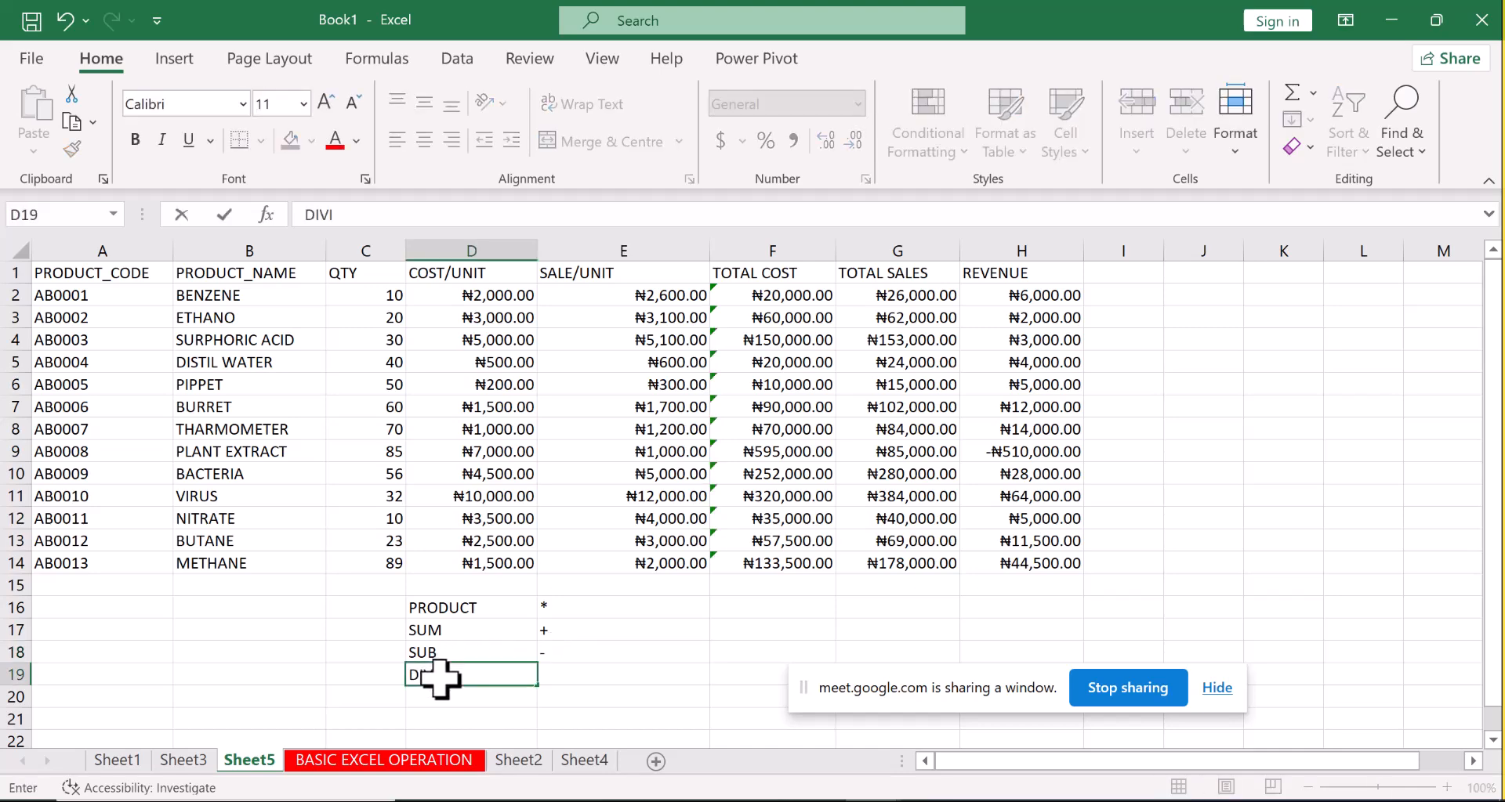
text(SION)
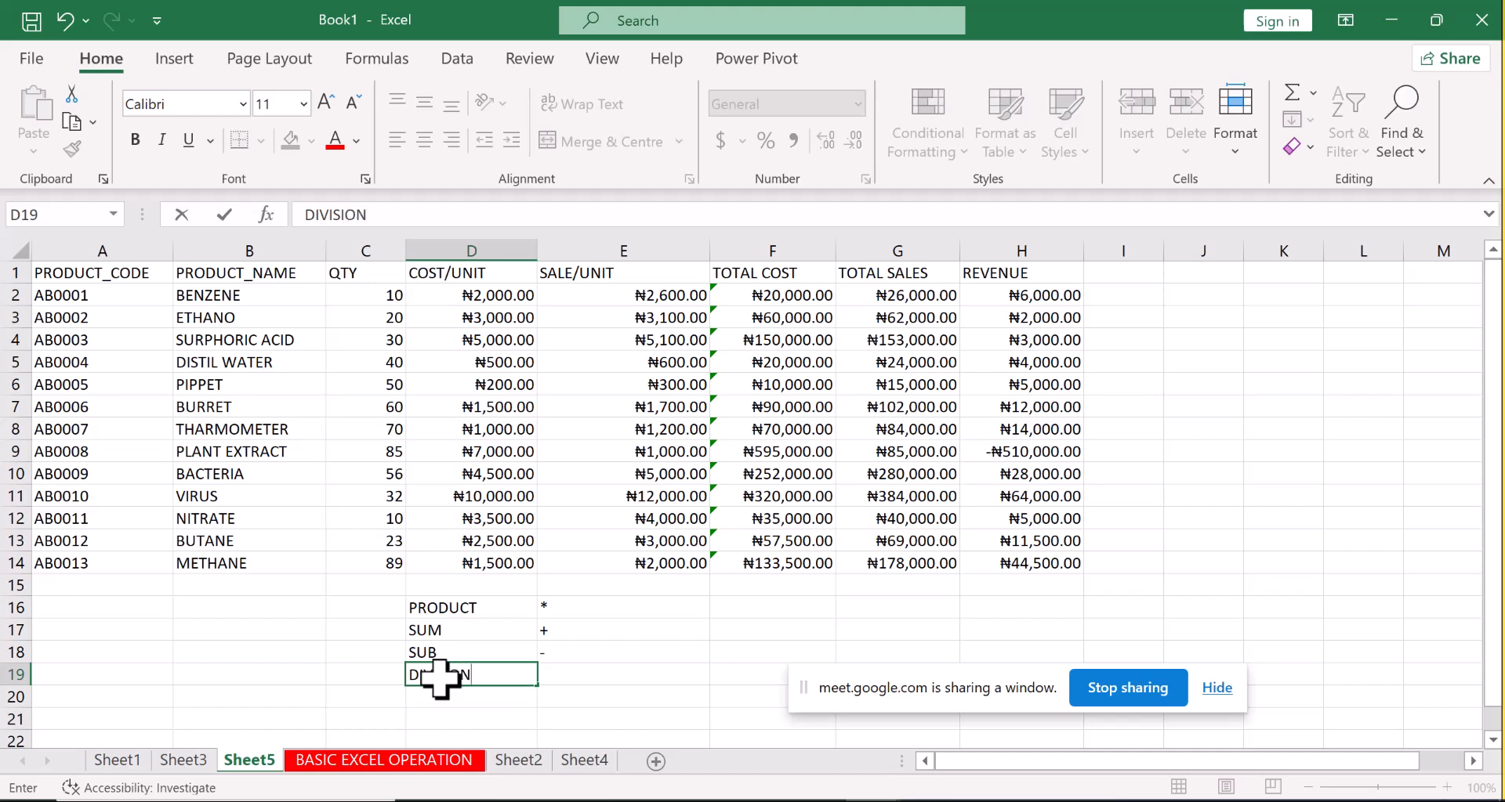
click(548, 672)
key(alt)
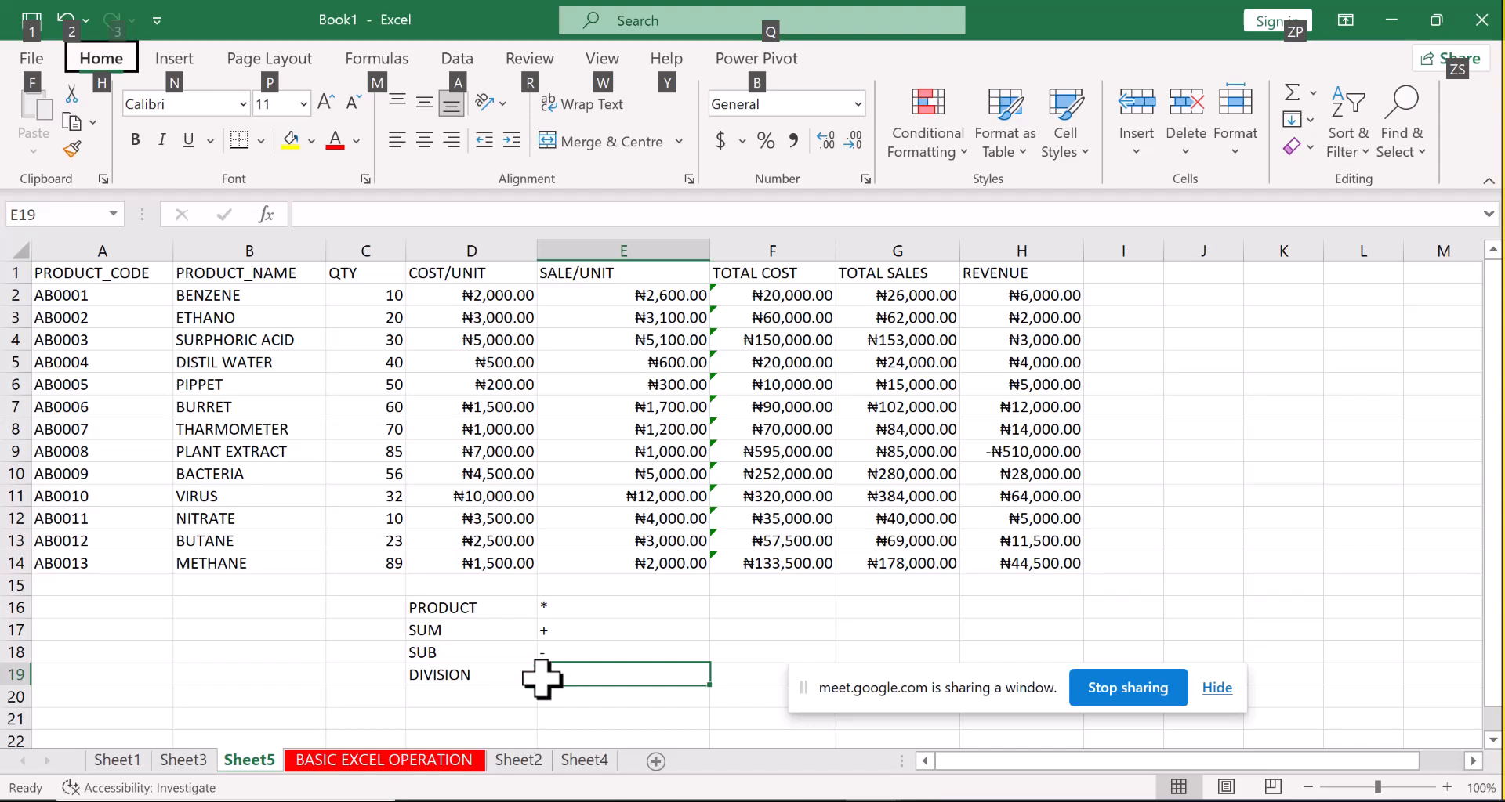
key(alt)
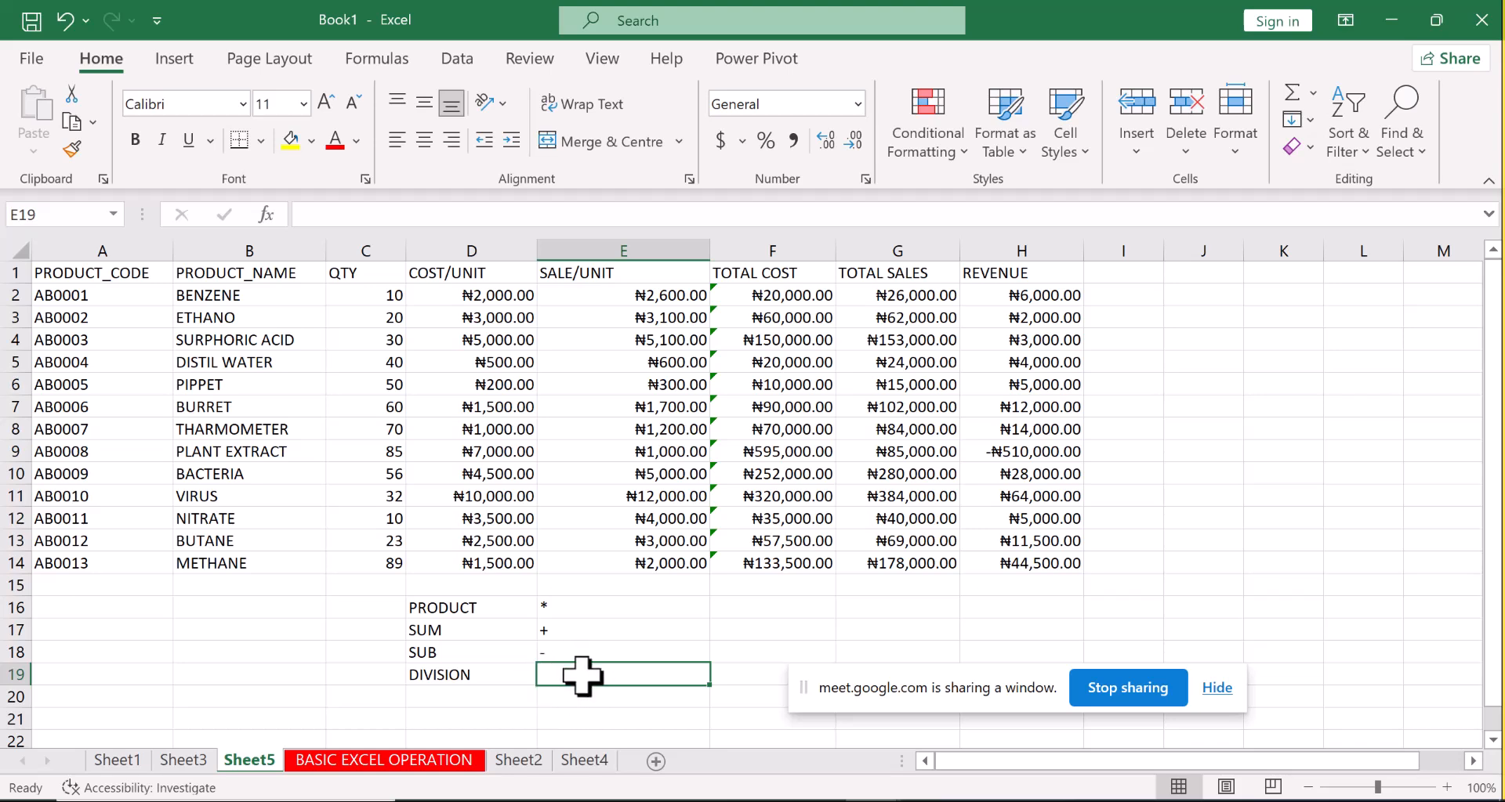
click(664, 655)
click(596, 679)
double_click(585, 674)
text(?)
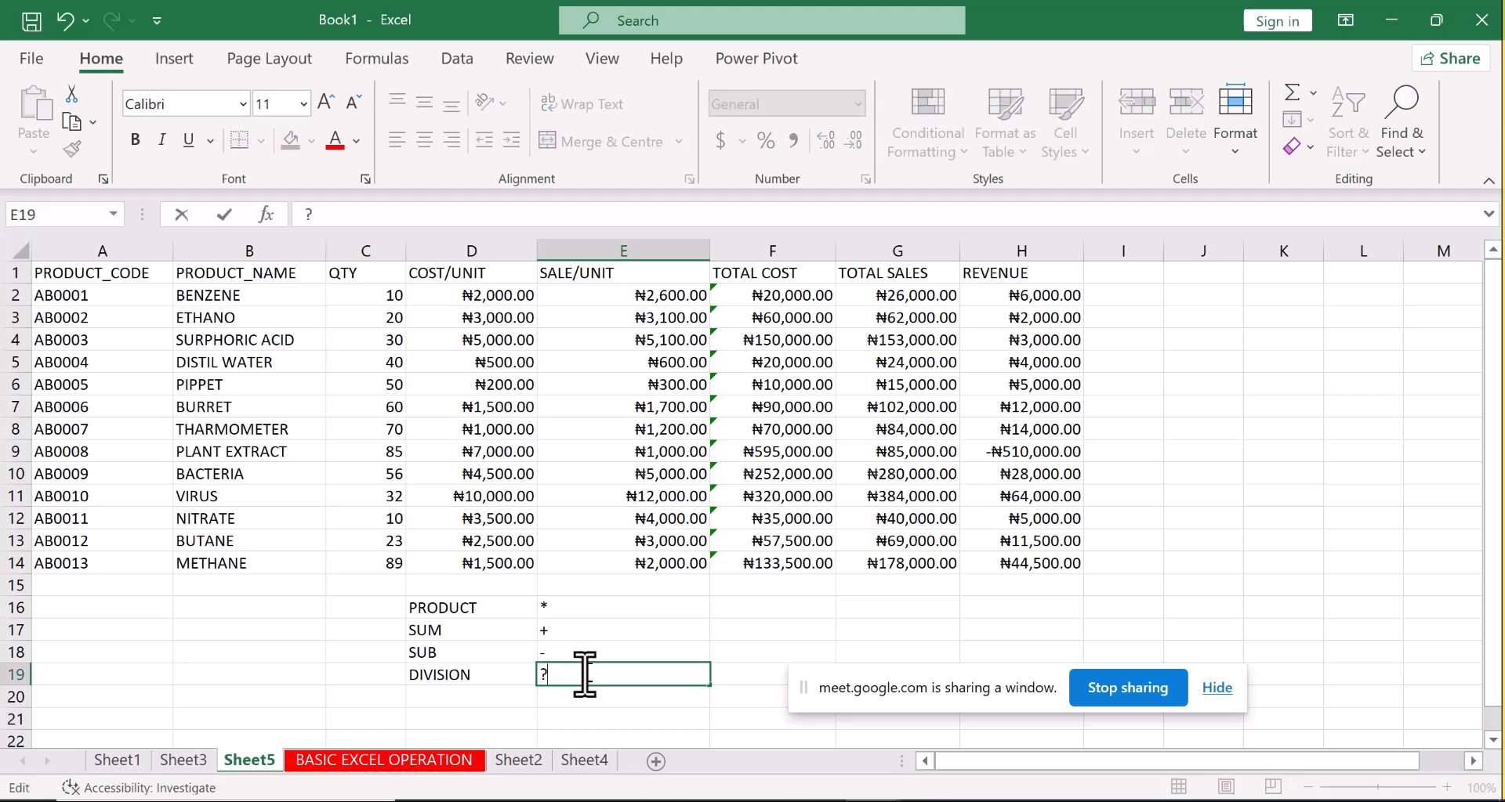
key(BackSpace)
text(/)
Change the SUB label in D18 to IMSUB and format the operator list D16:E19 in bold red.
double_click(411, 652)
text(IM)
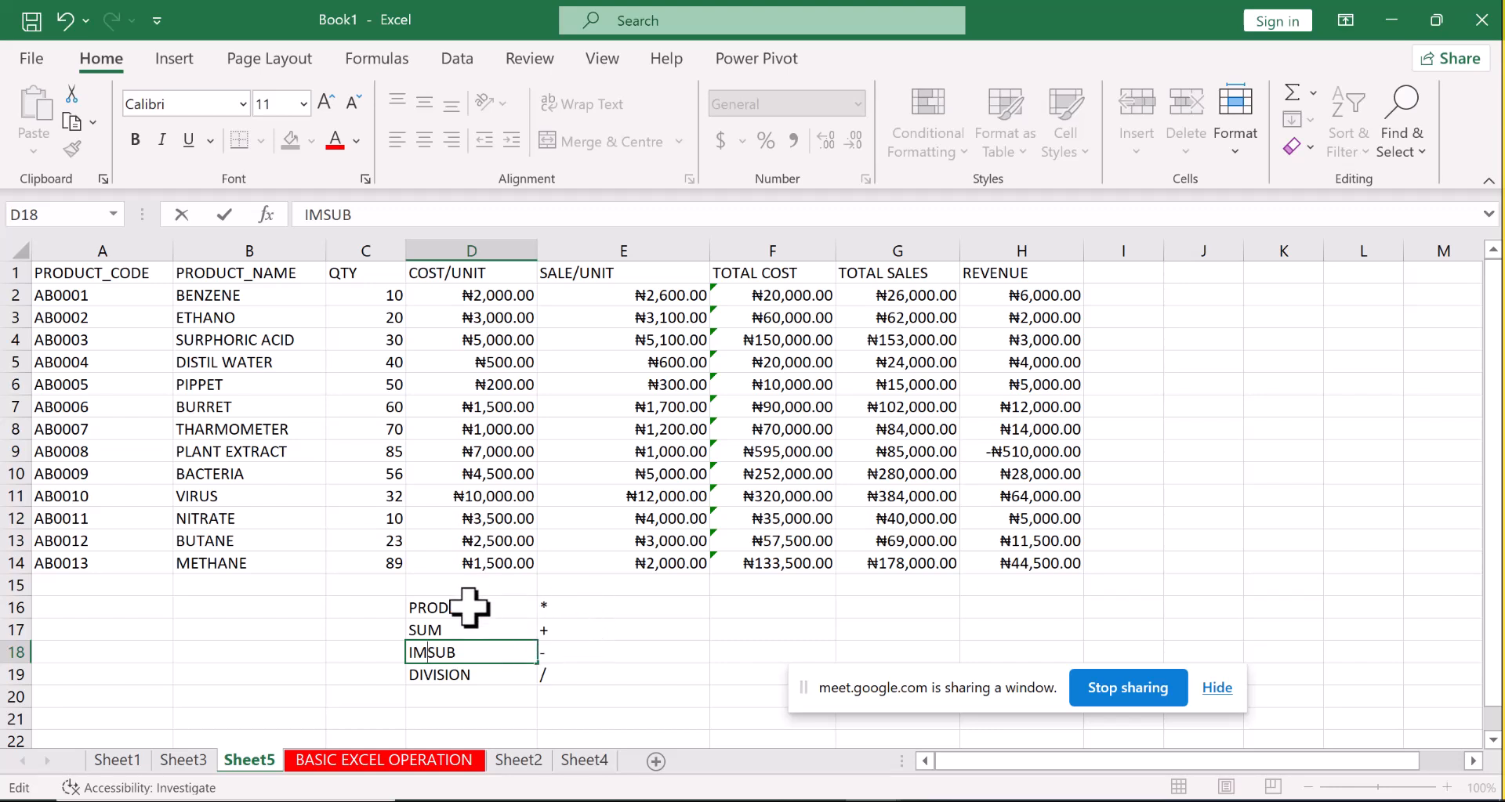
drag(468, 607, 593, 675)
key(ctrl+b)
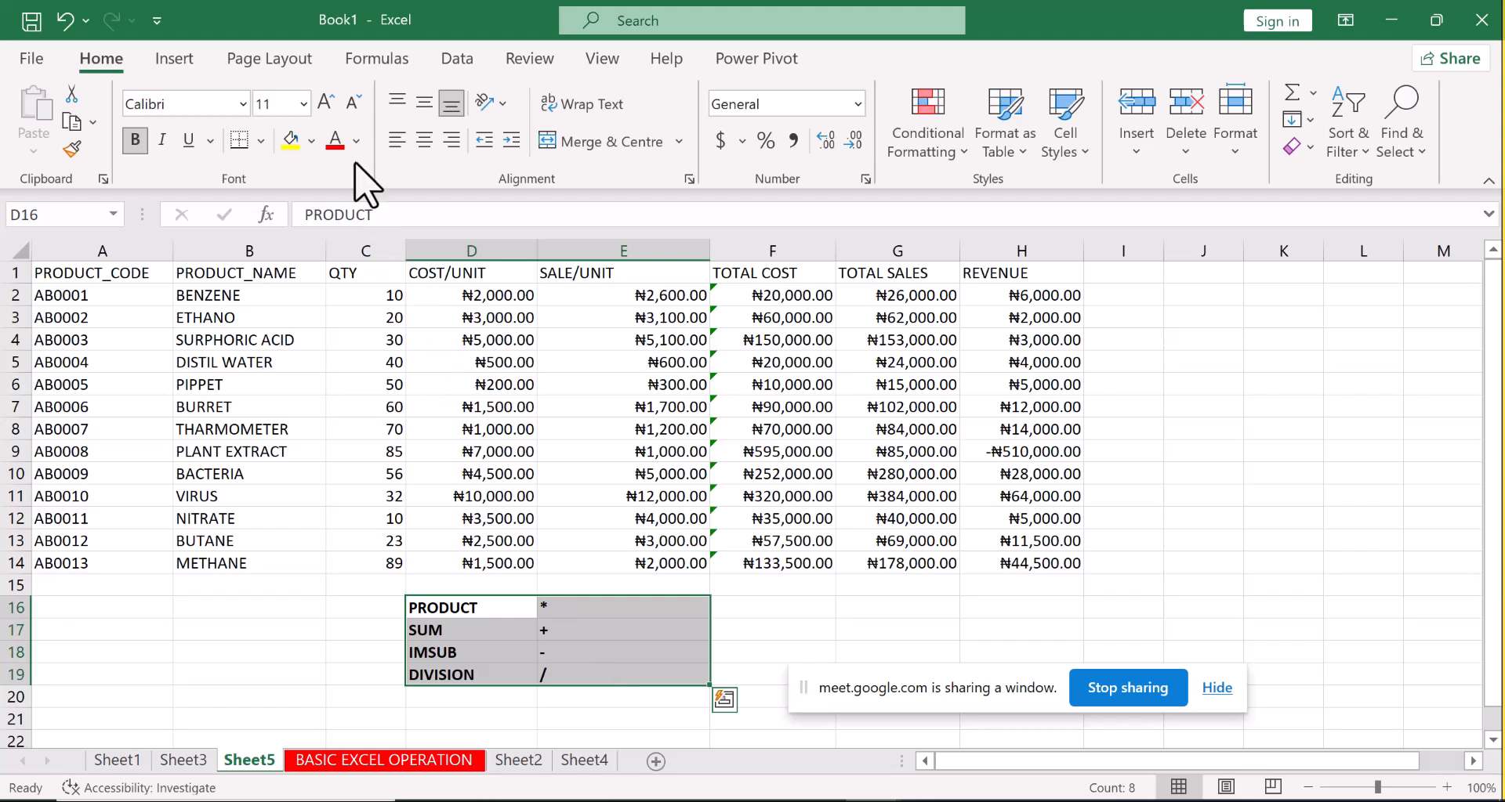
click(337, 145)
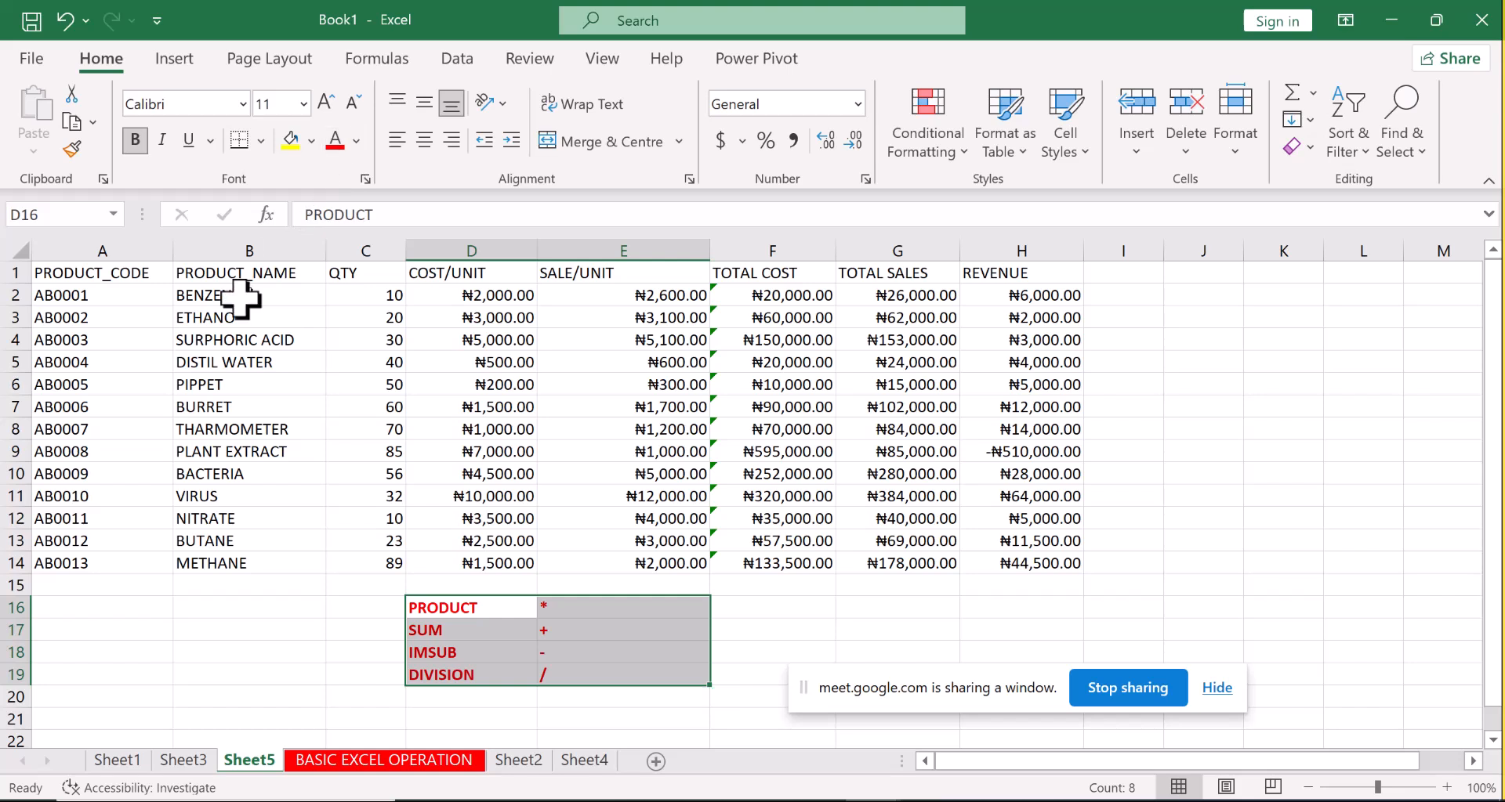
click(310, 629)
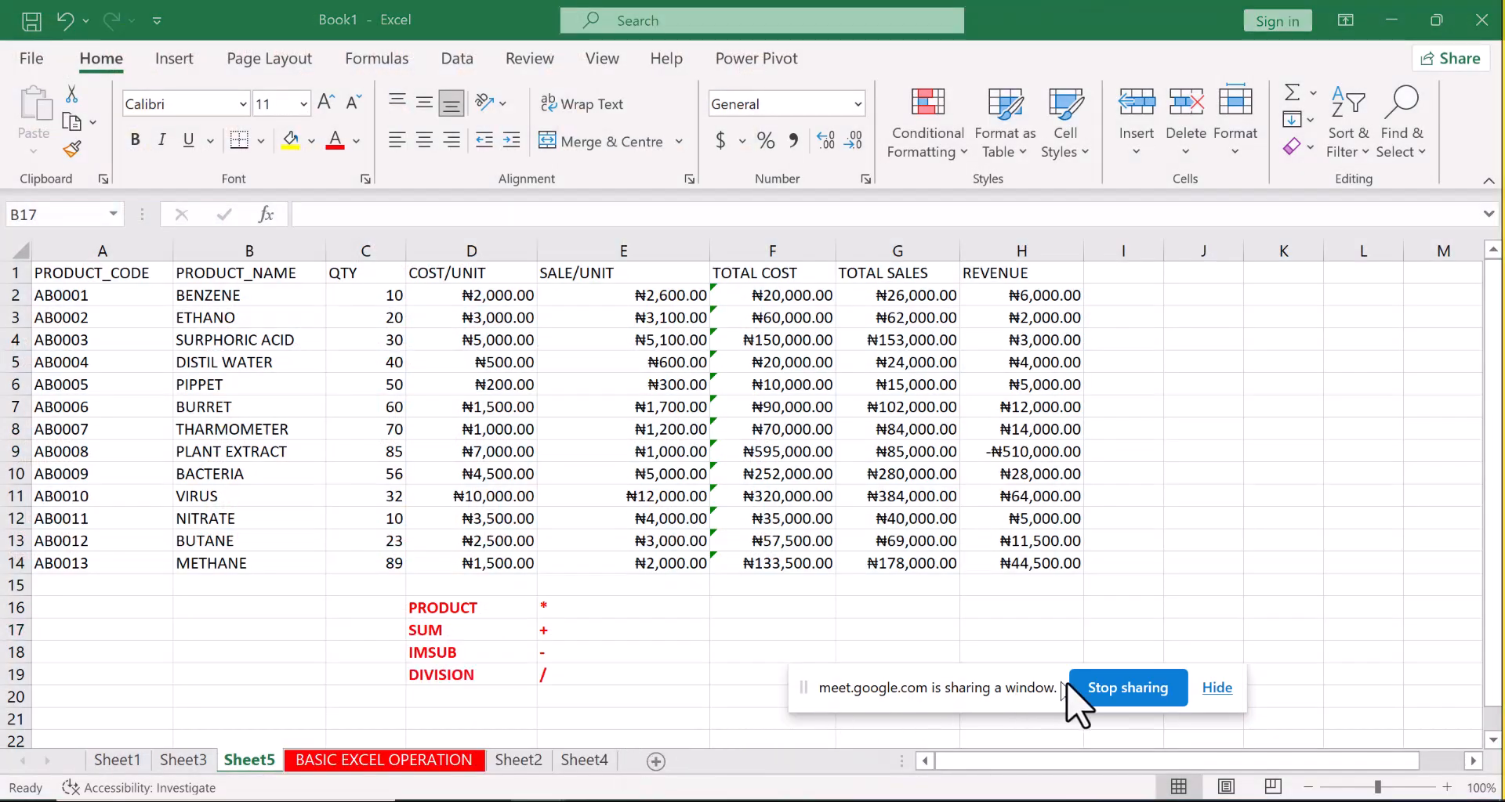
Add the heading REVENUE/ITEM in I1, with the formulas =H2/C2 in I2 and =QUOTIENT(H3,C3) in I3.
click(1110, 687)
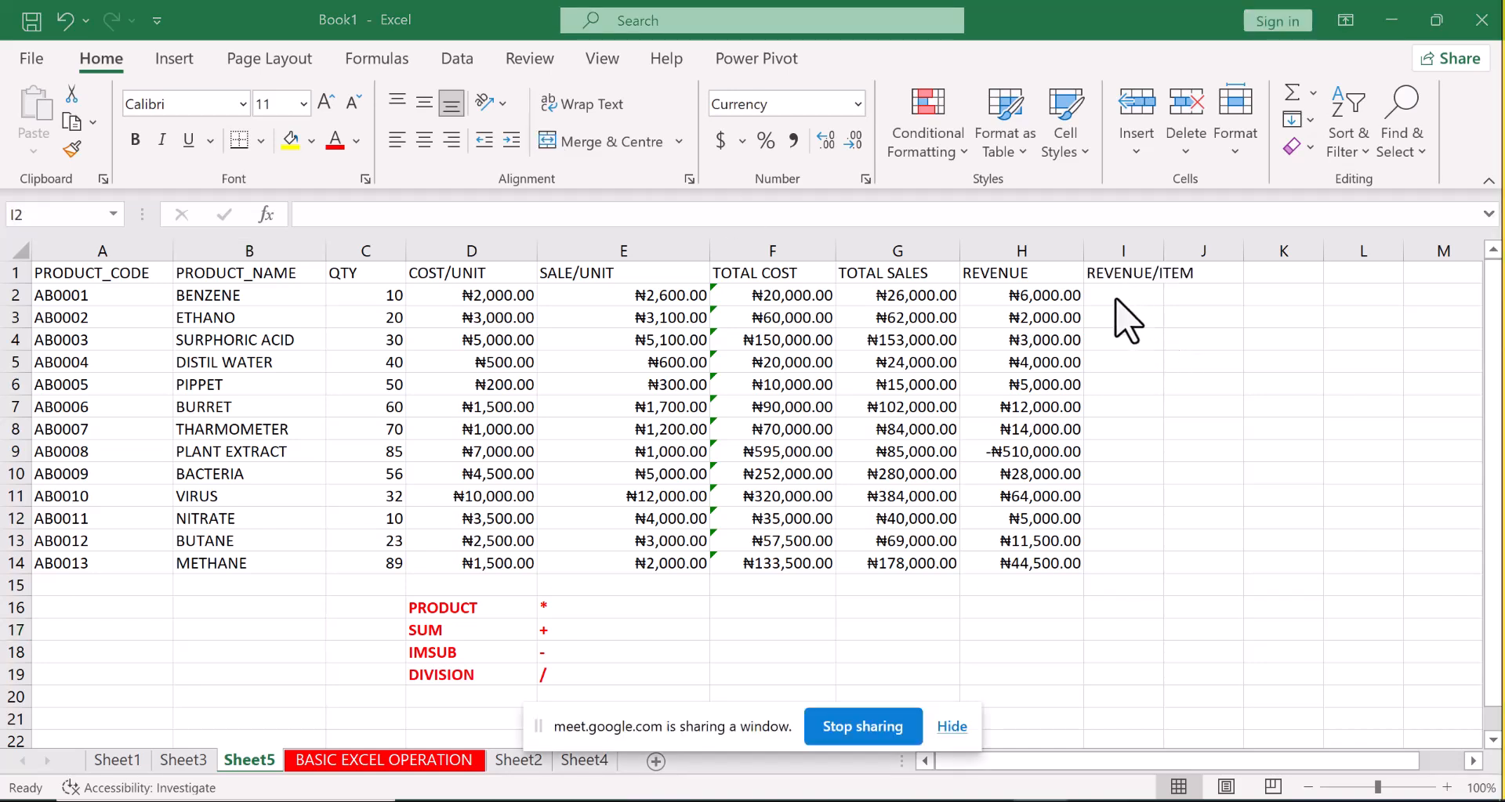
text(=)
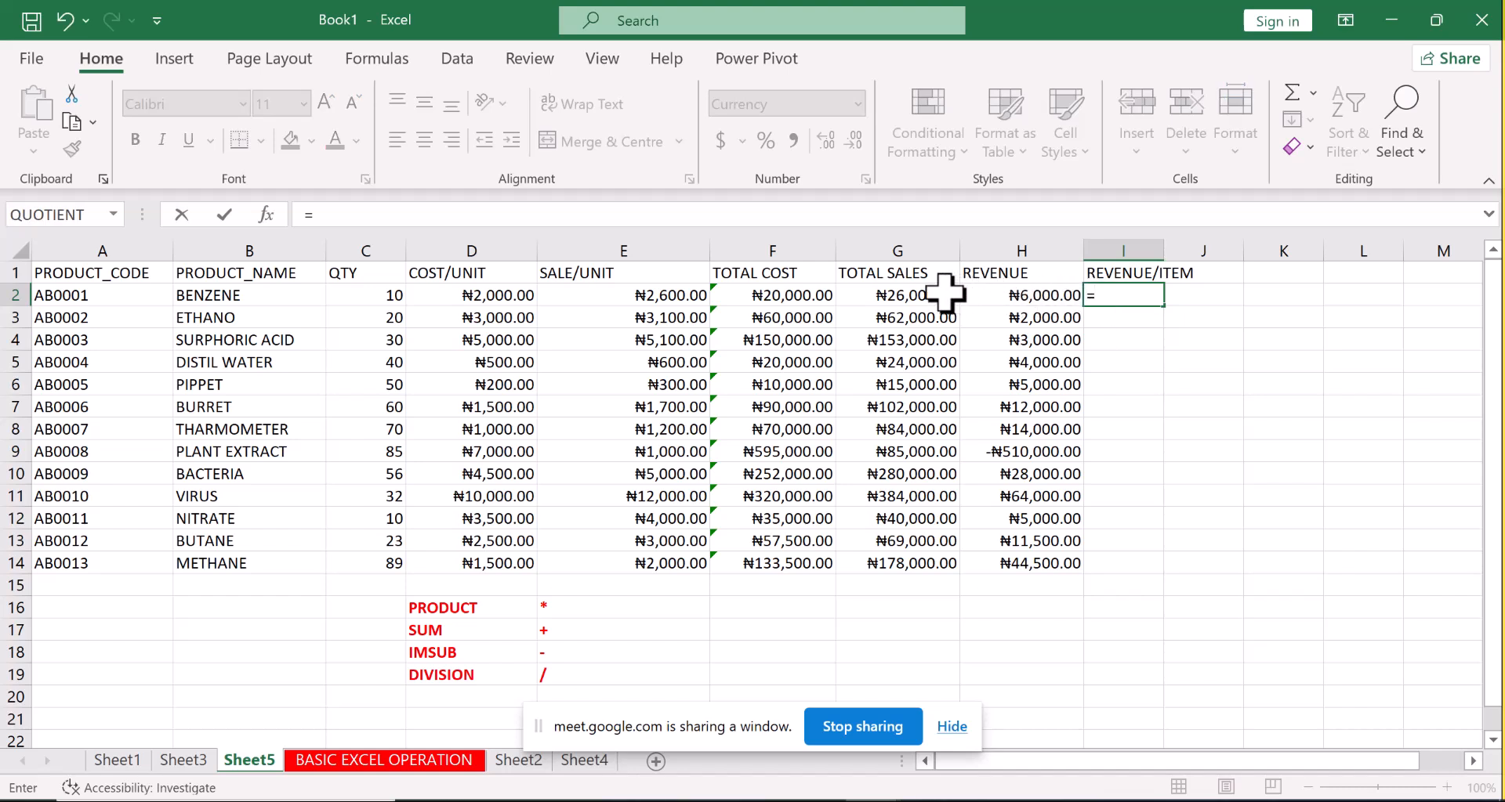
click(999, 295)
text(/)
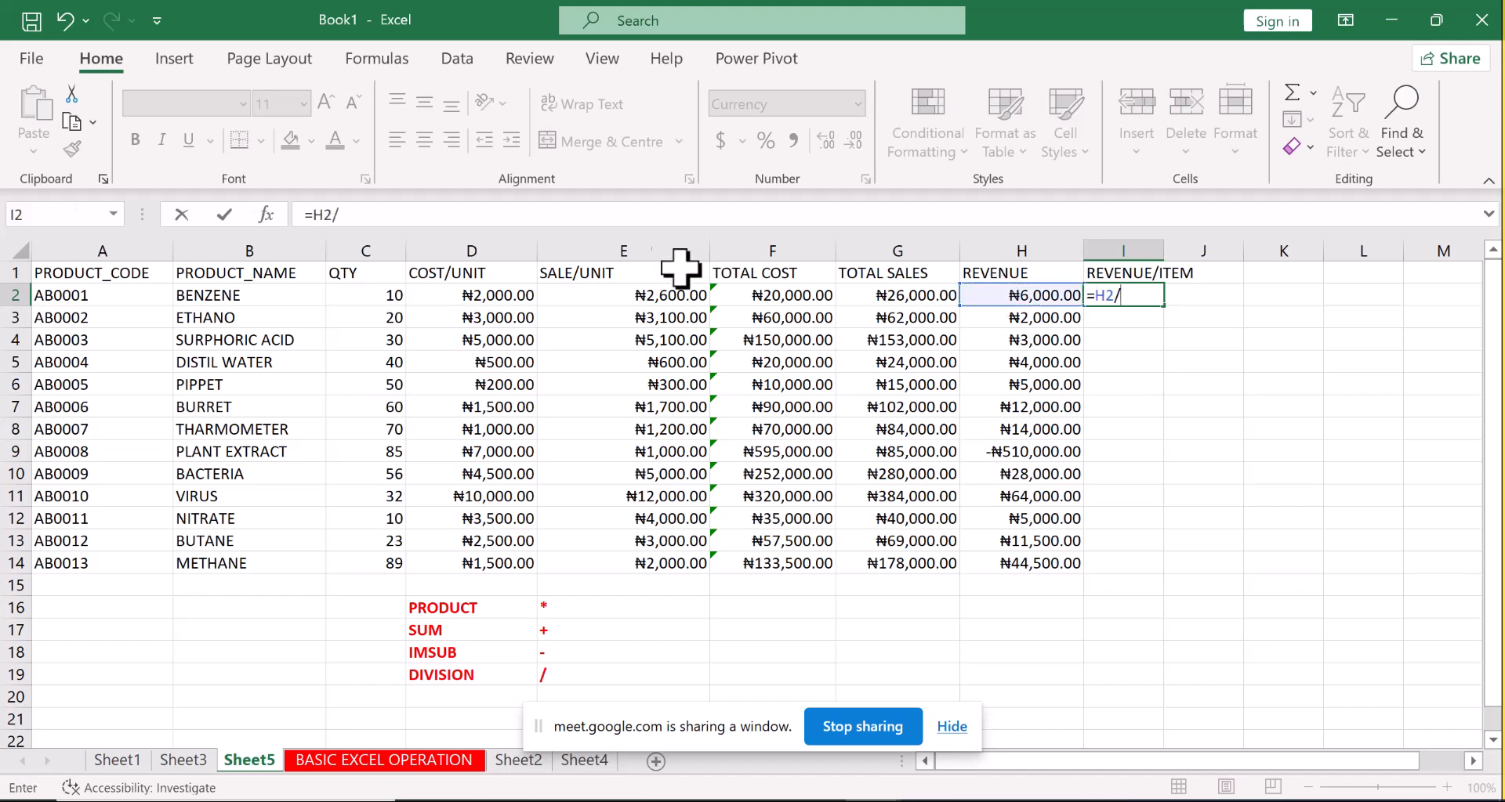
click(383, 293)
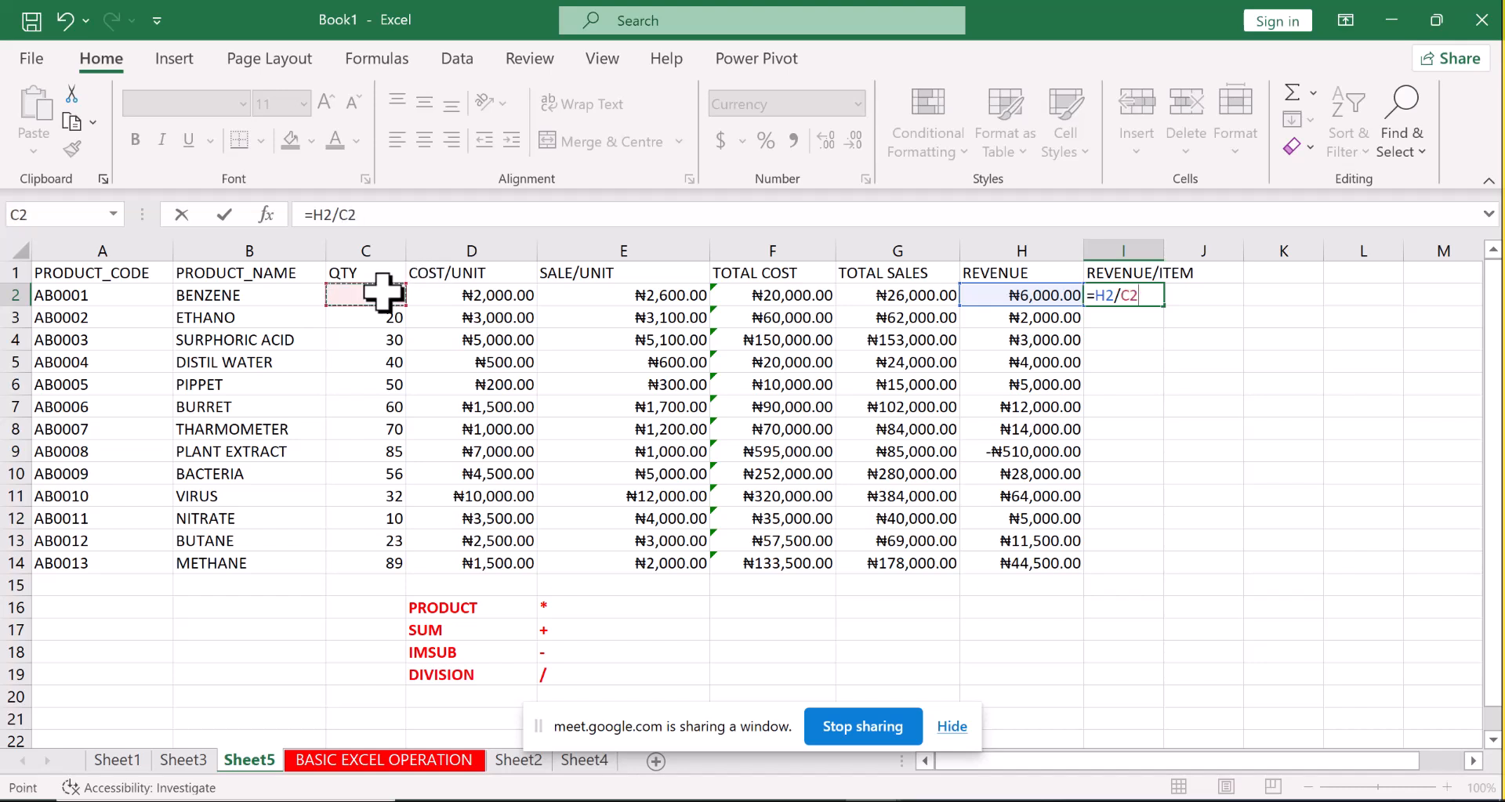
key(Return)
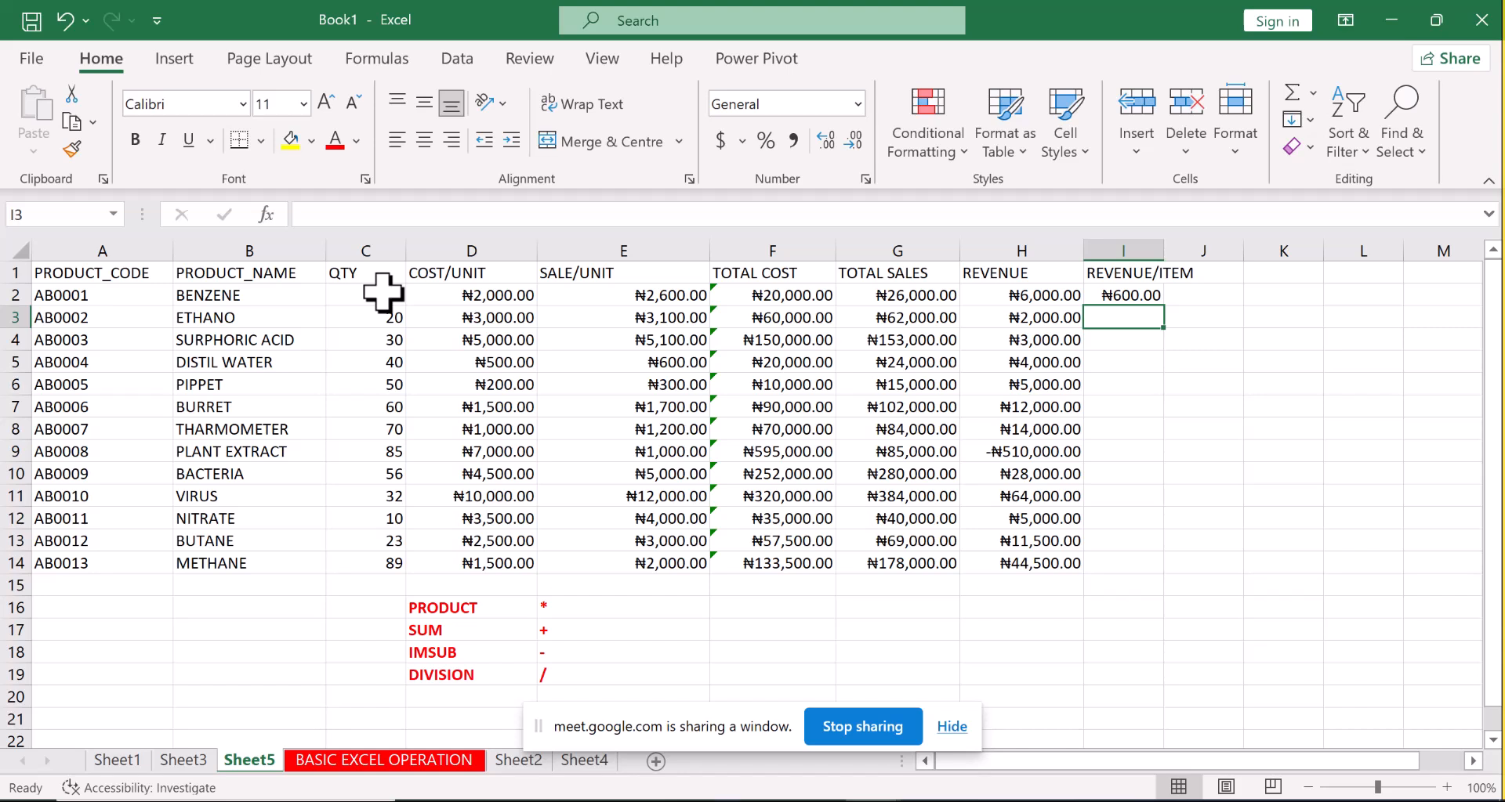
text(=QUOTIENT(H3,C3))
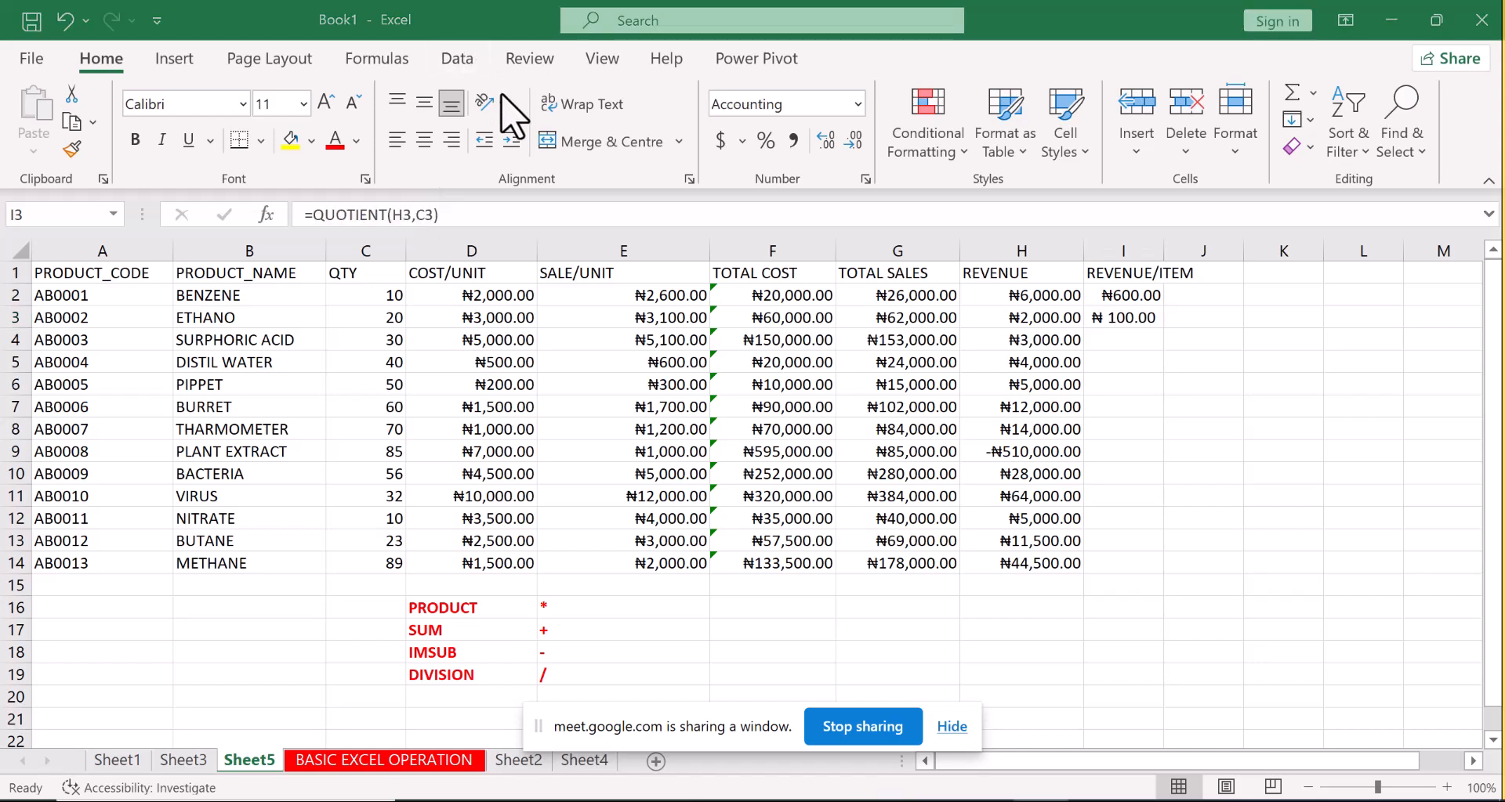
Fill the I2 formula down to I14 and widen column I to fit its heading and values.
click(1123, 308)
click(1123, 296)
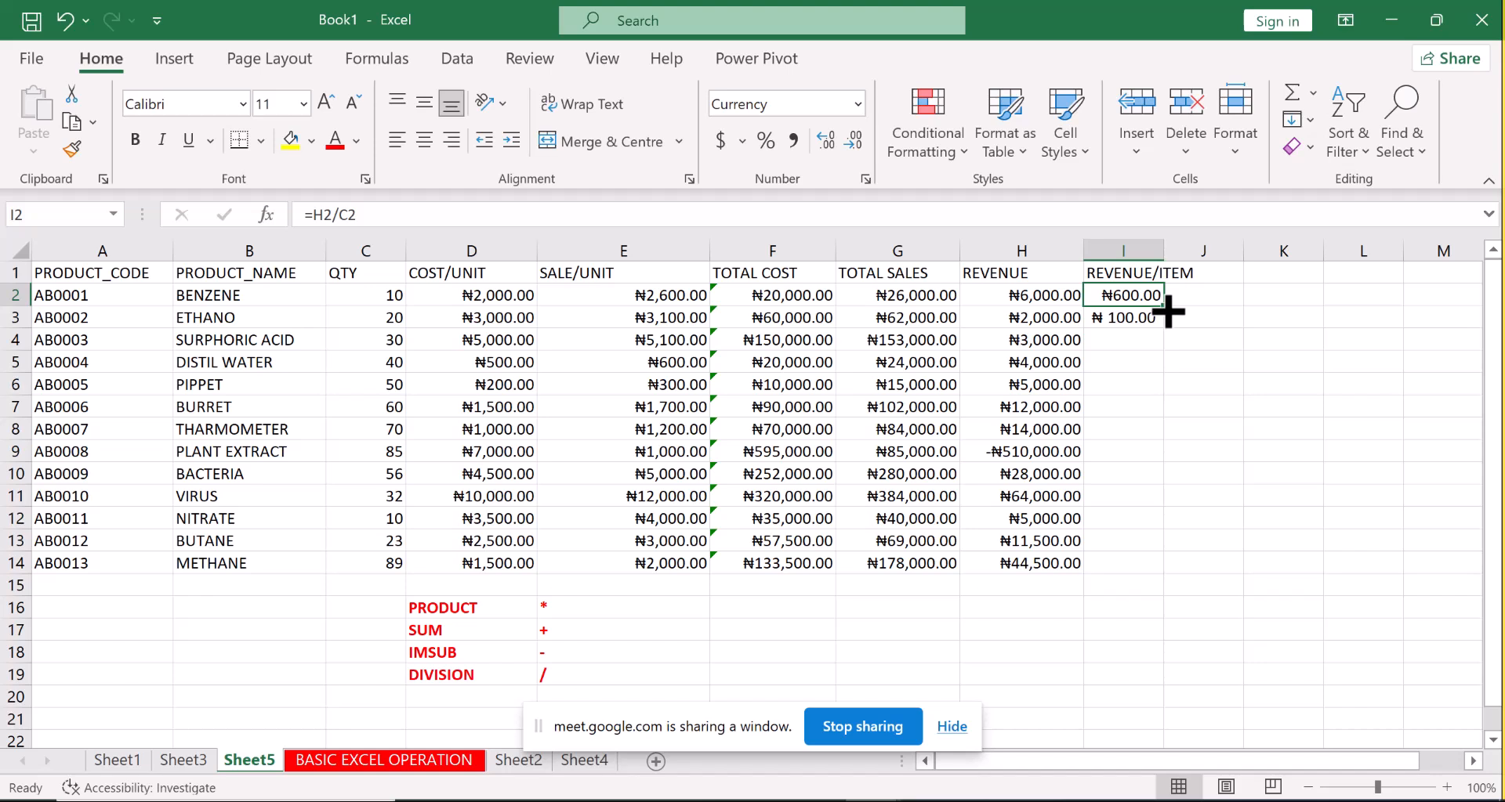
drag(1168, 310, 1170, 570)
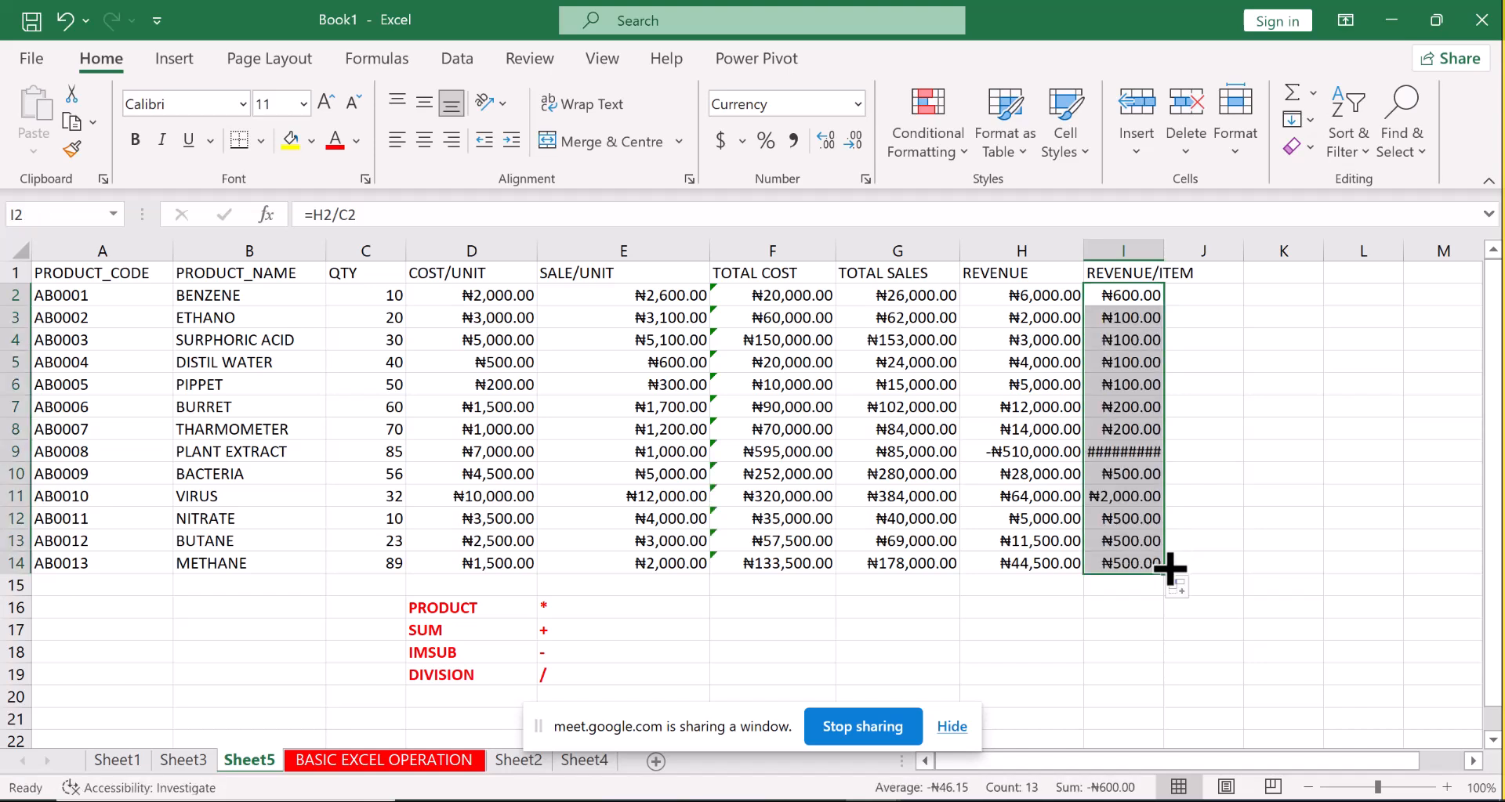
drag(1162, 251, 1199, 250)
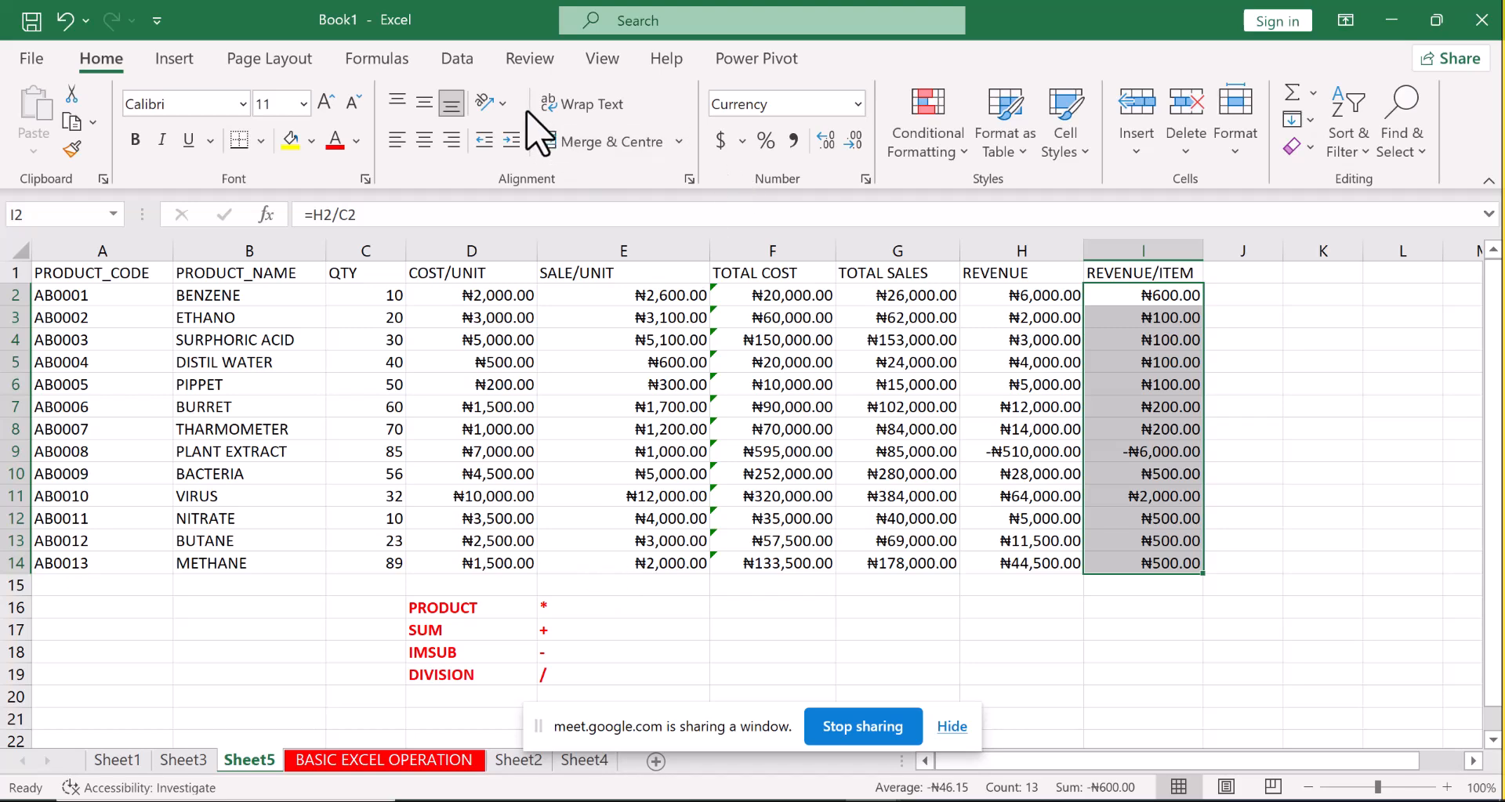
key(ctrl+z)
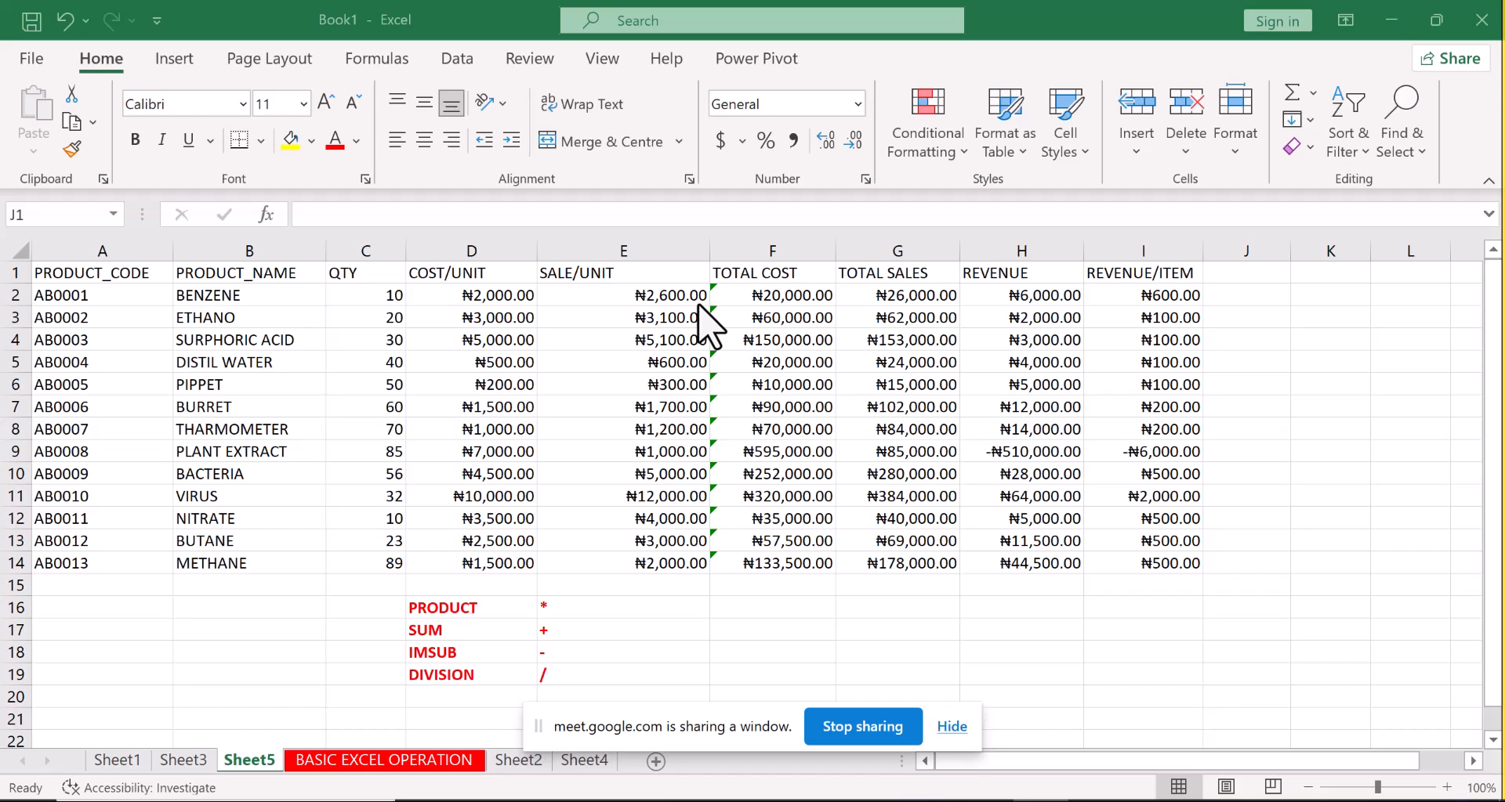
Enter the heading bonus in J1, beside REVENUE/ITEM.
click(1227, 271)
text(bonus)
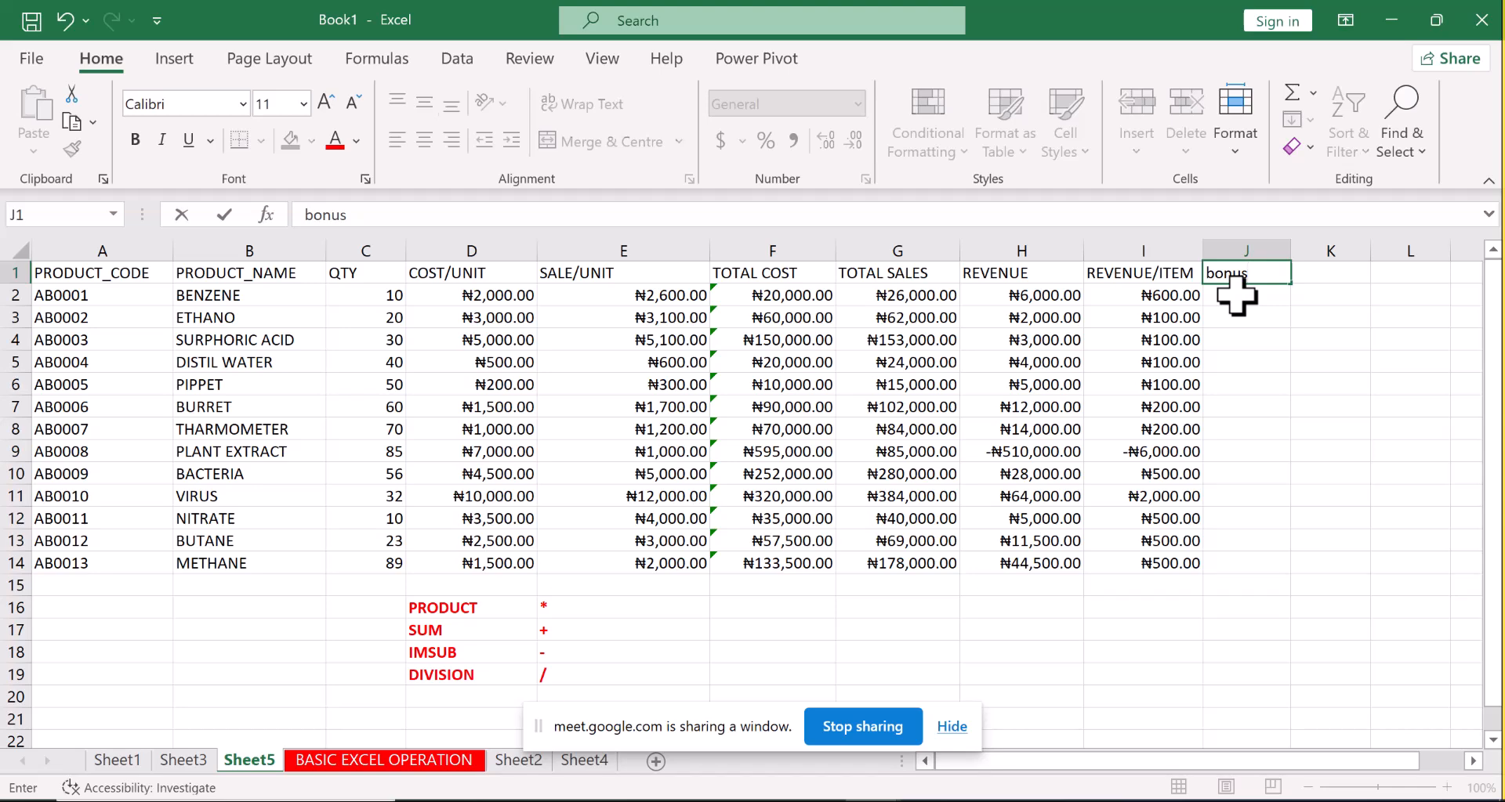
key(Return)
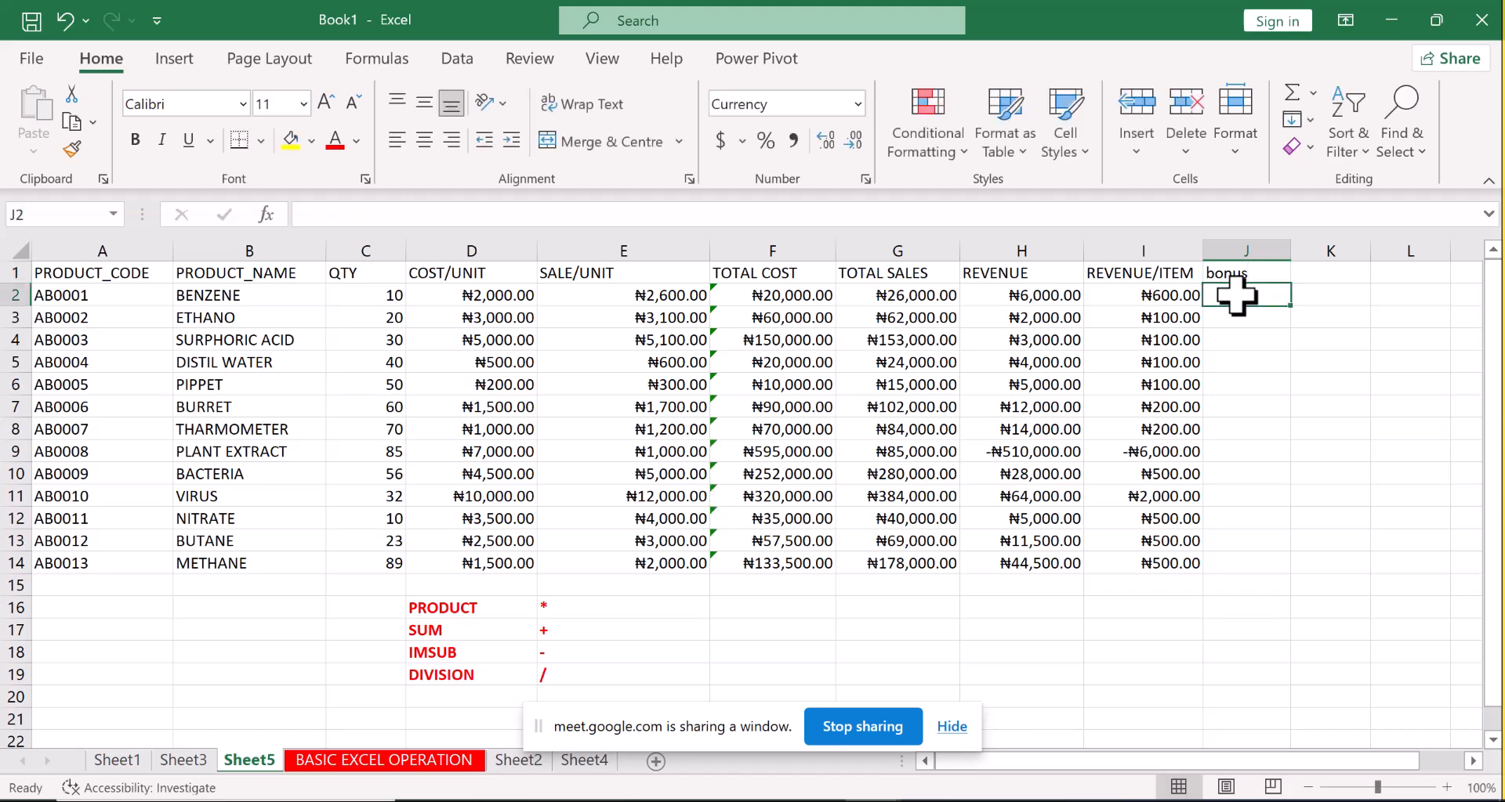
Start an IF formula in J2 with the condition AND(G2>20000, C2>10), testing total sales and quantity.
text(=)
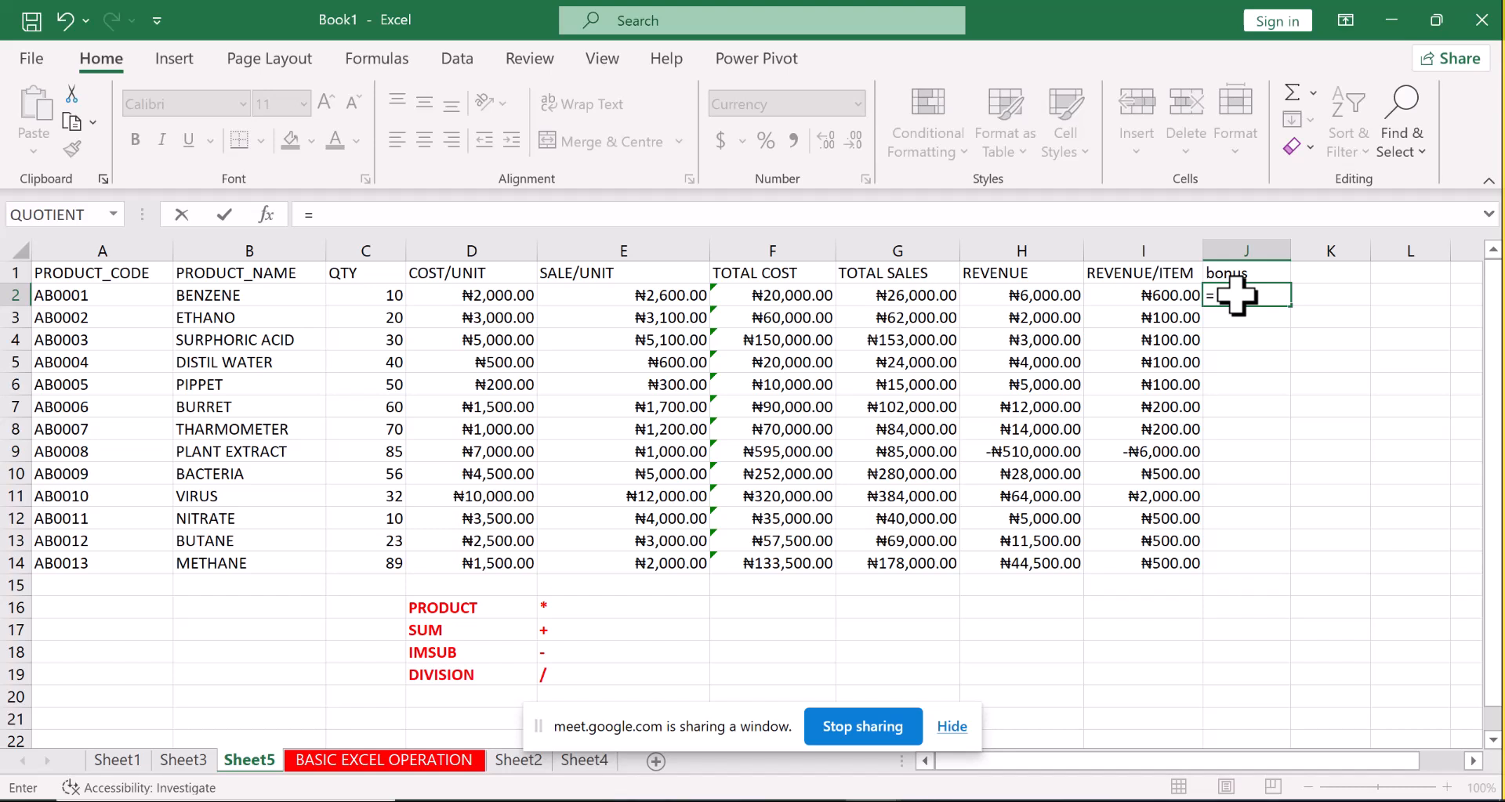
text(if)
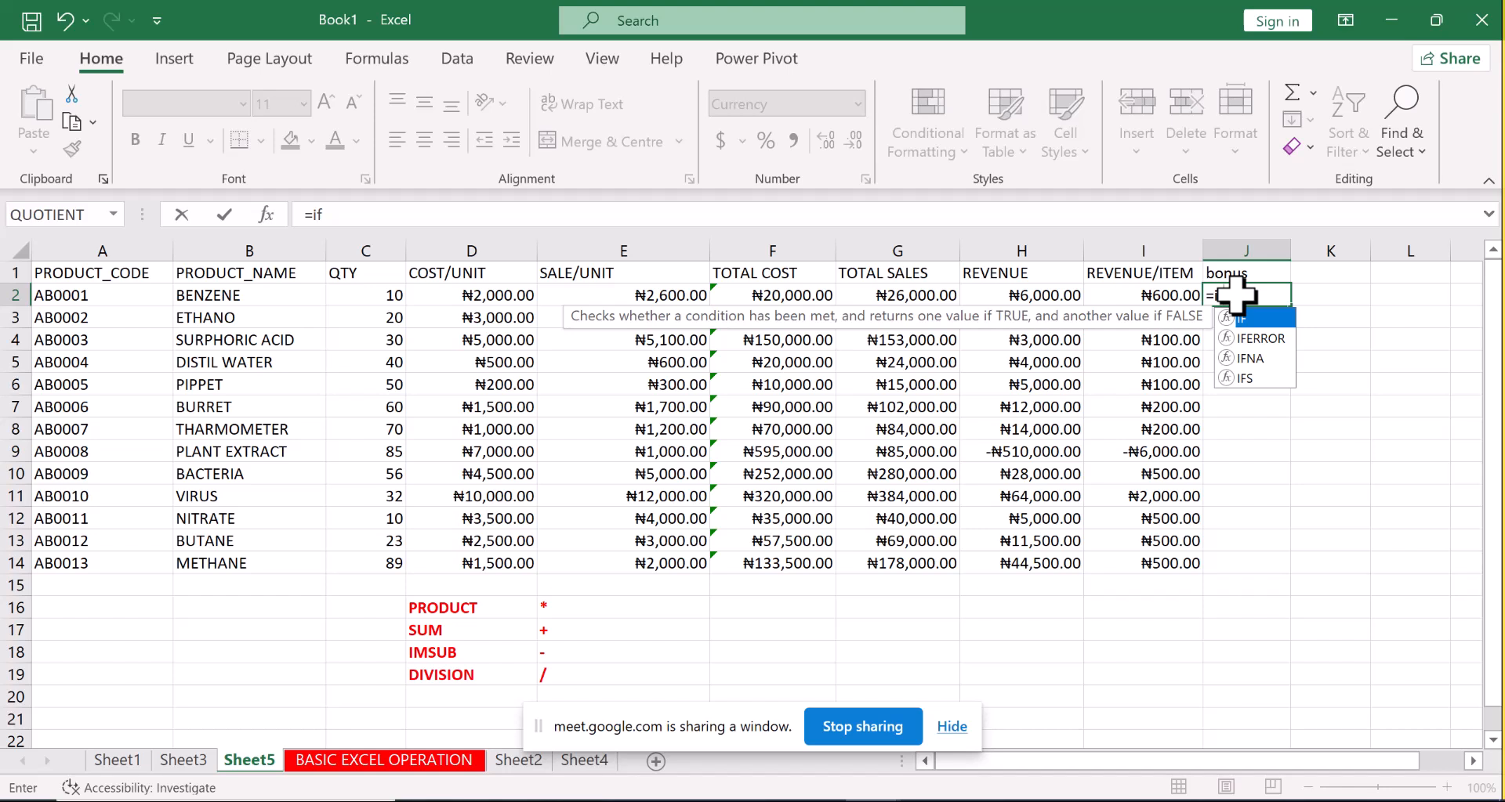
text(()
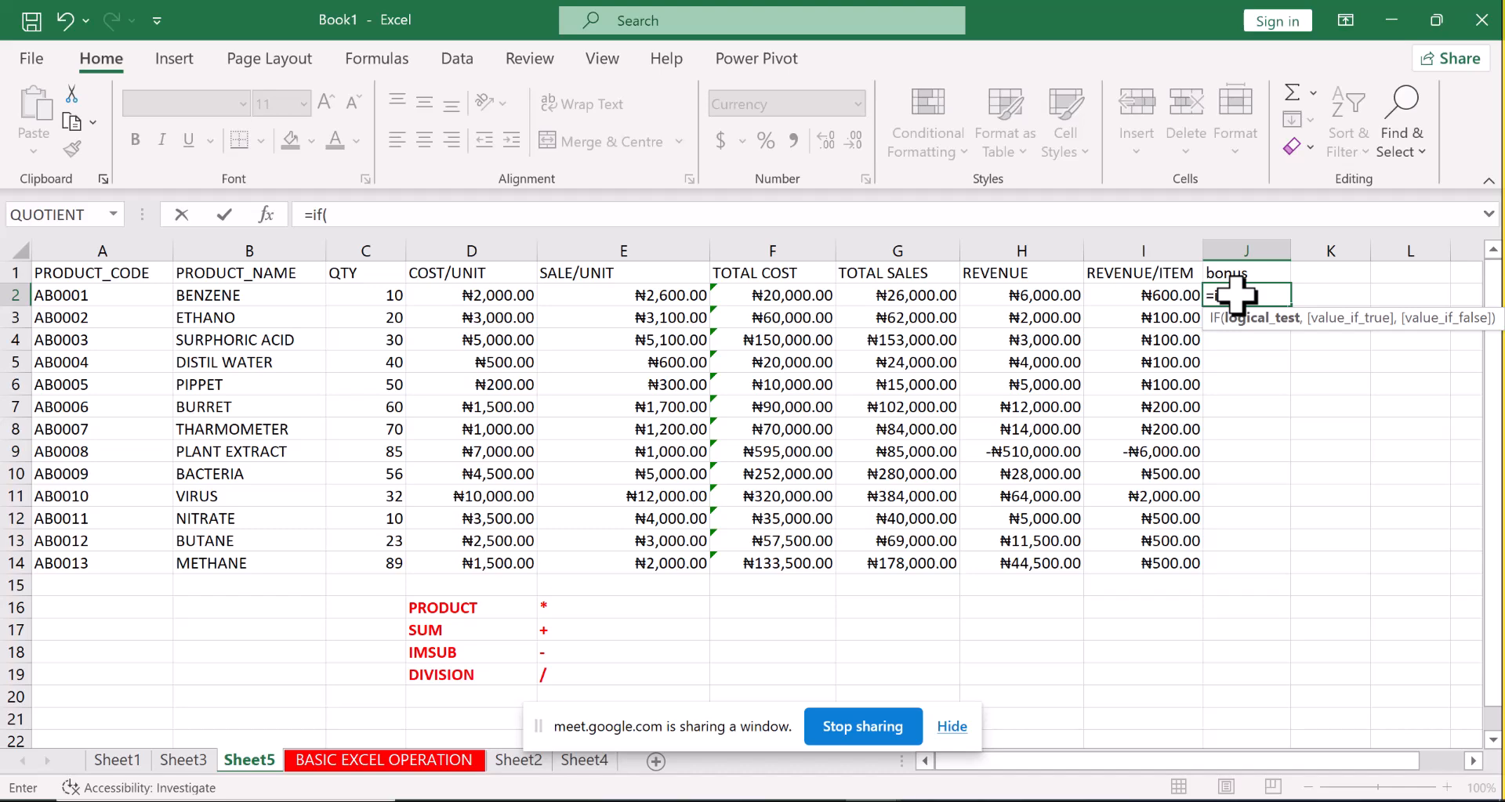
text(an)
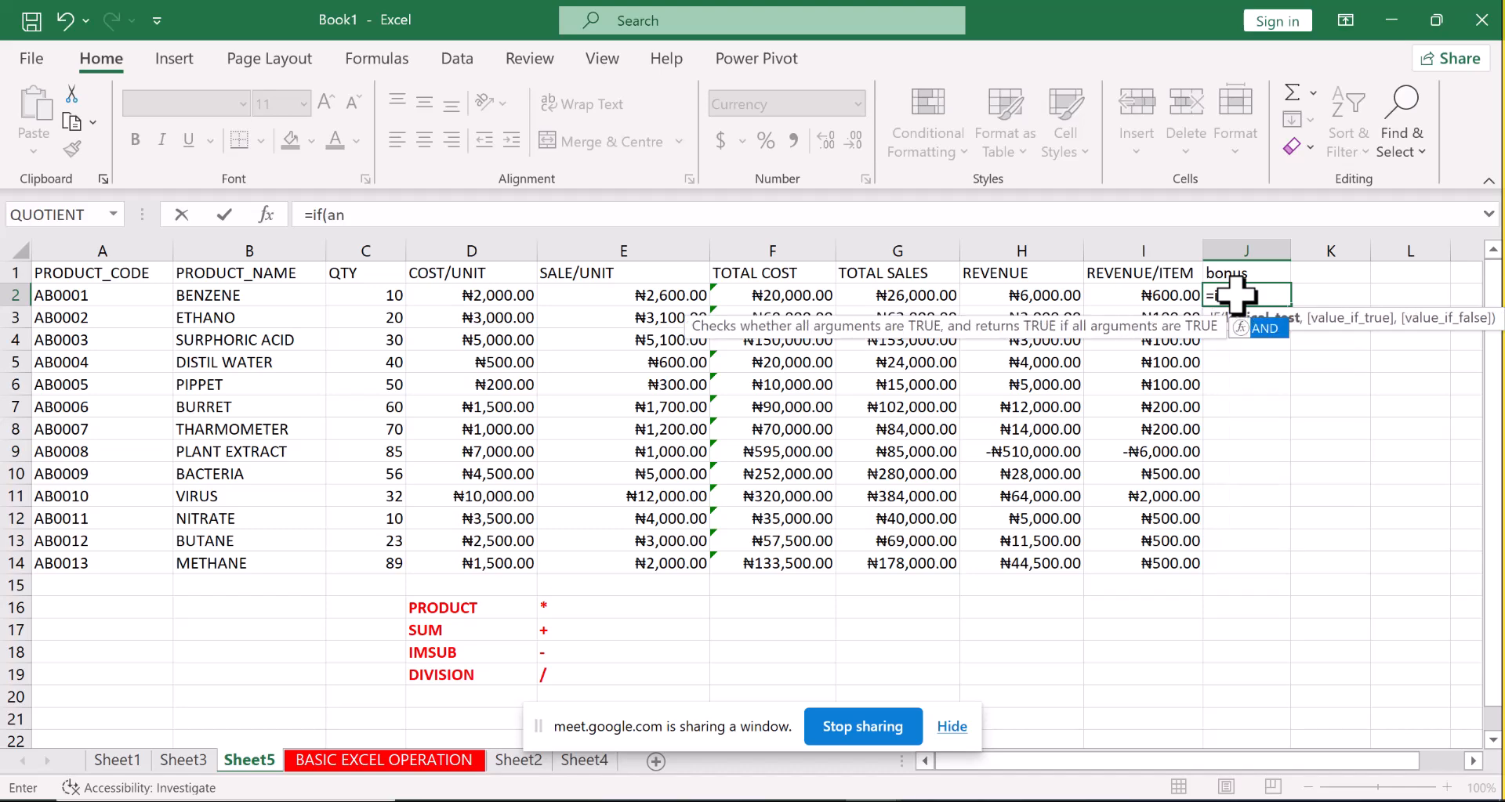
text(d)
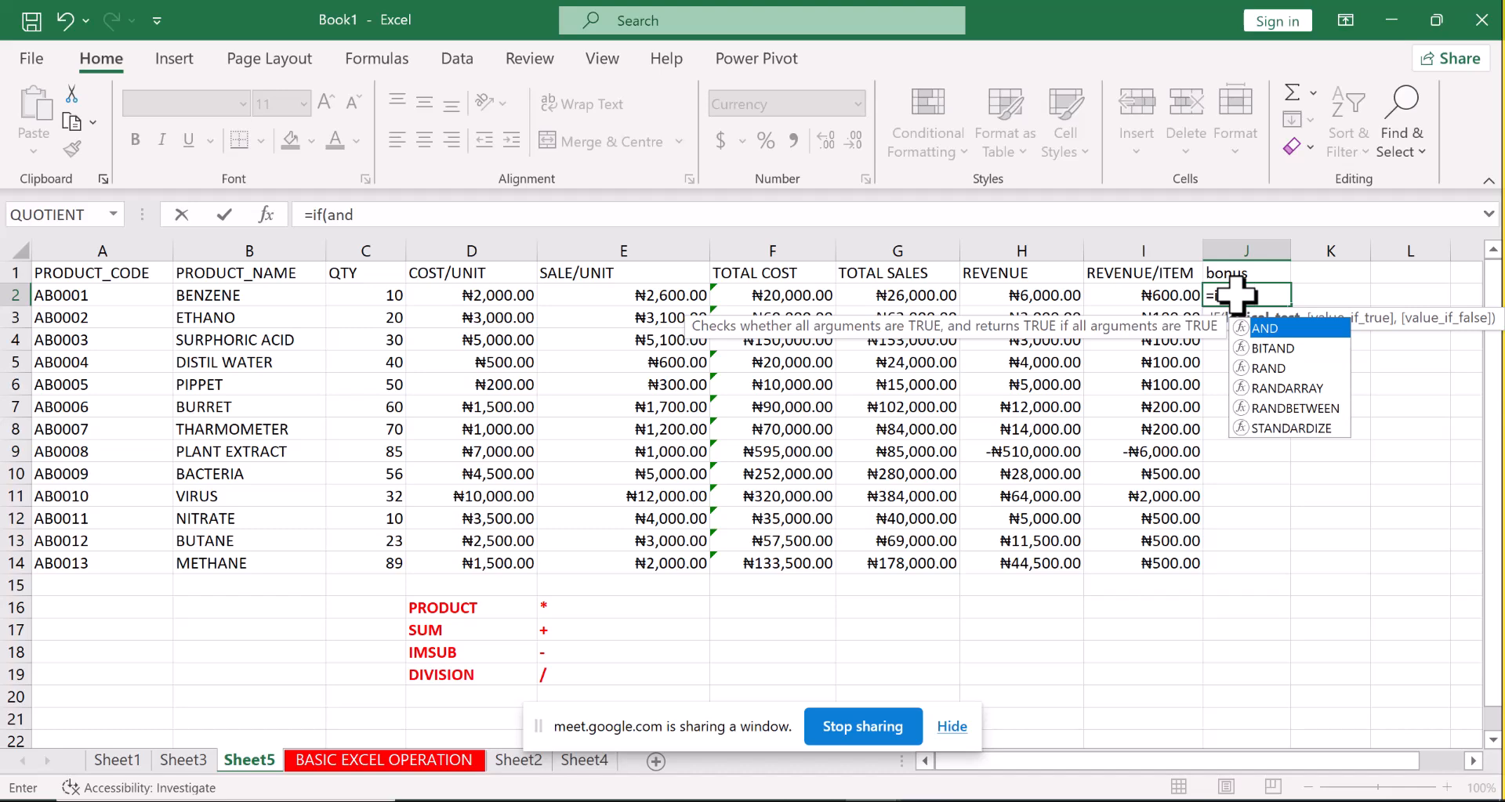
key(BackSpace)
key(BackSpace)
key(BackSpace)
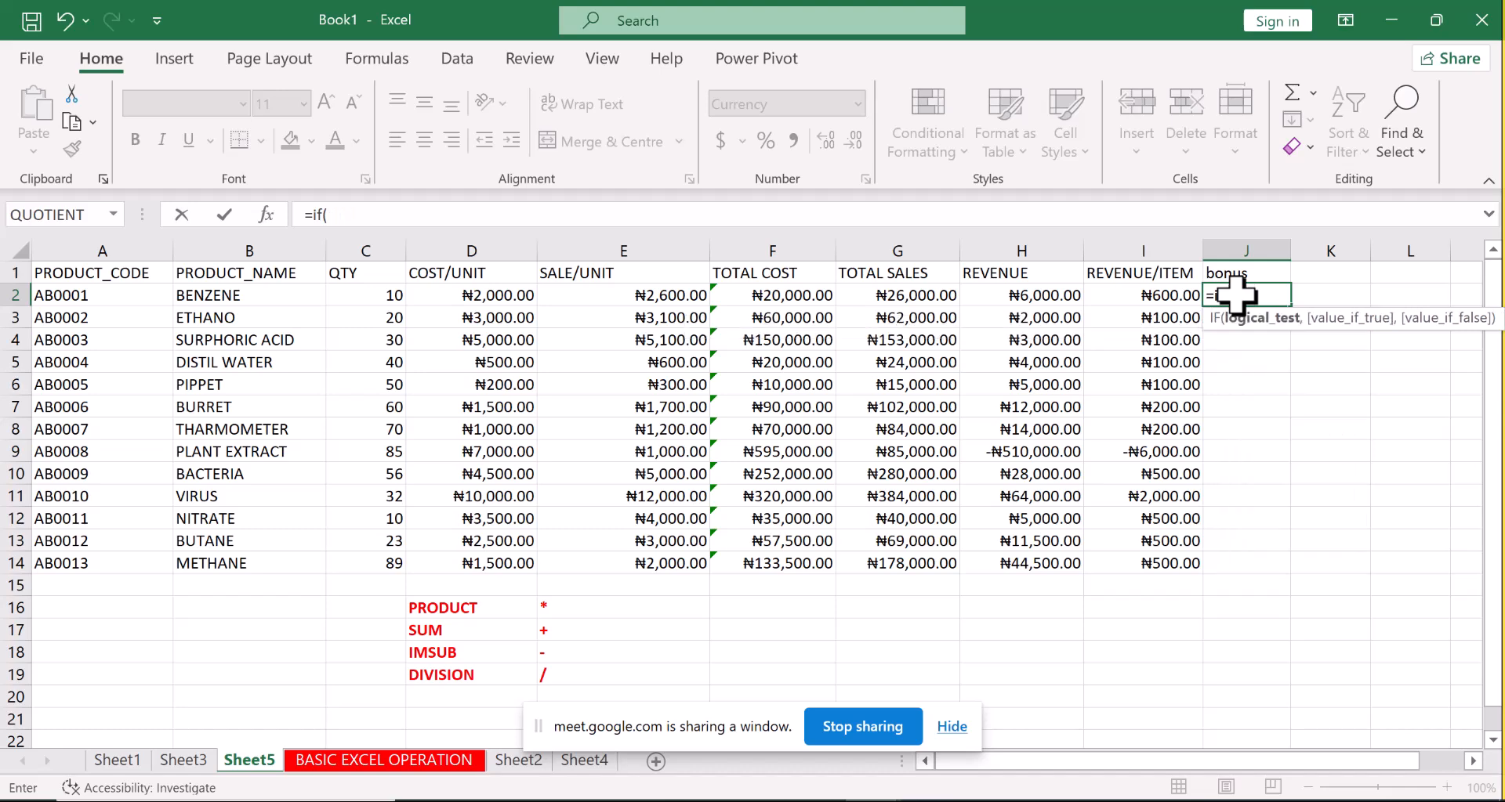
text(AND)
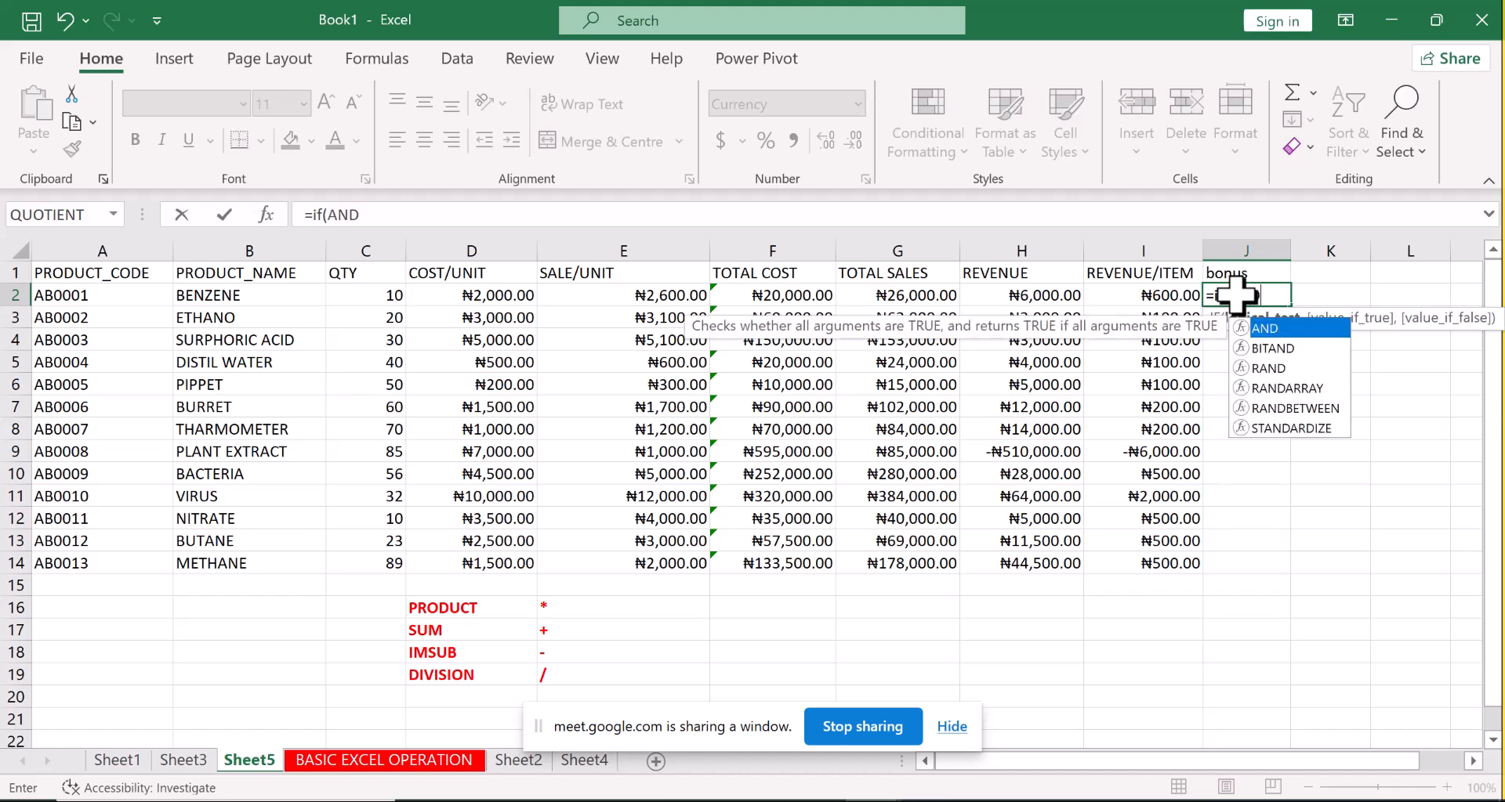
text(()
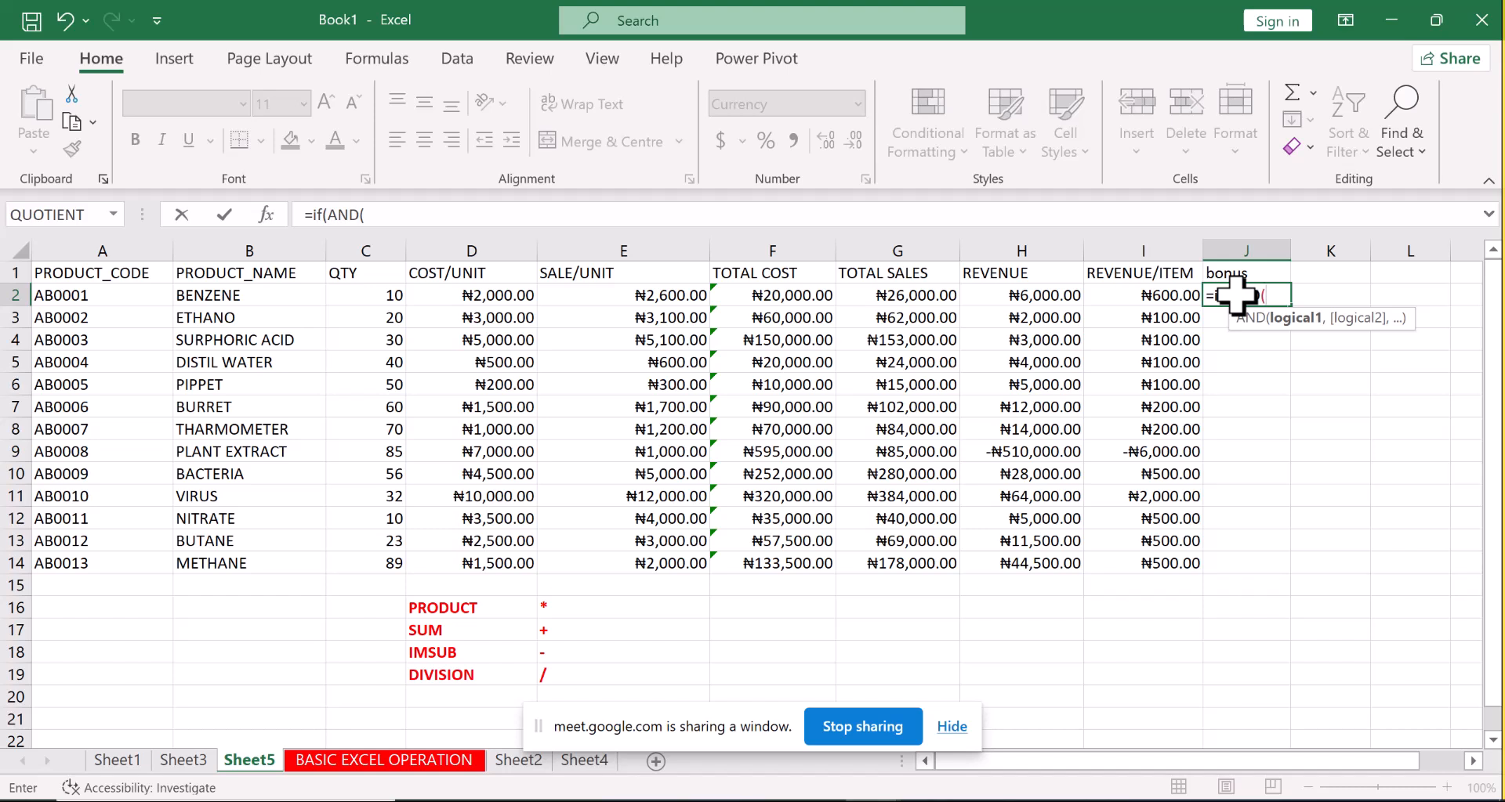
click(901, 295)
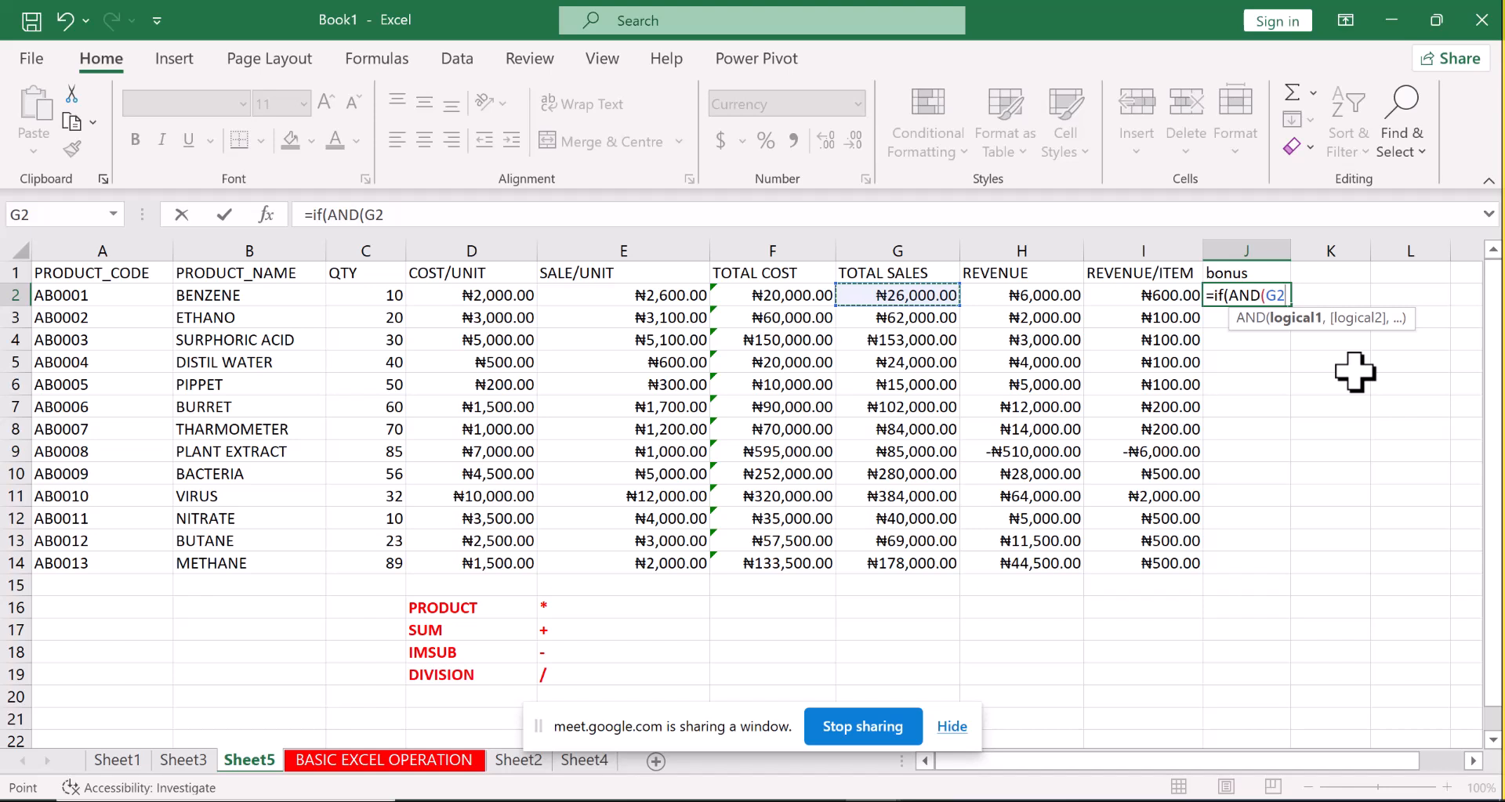
text(>)
text(20000)
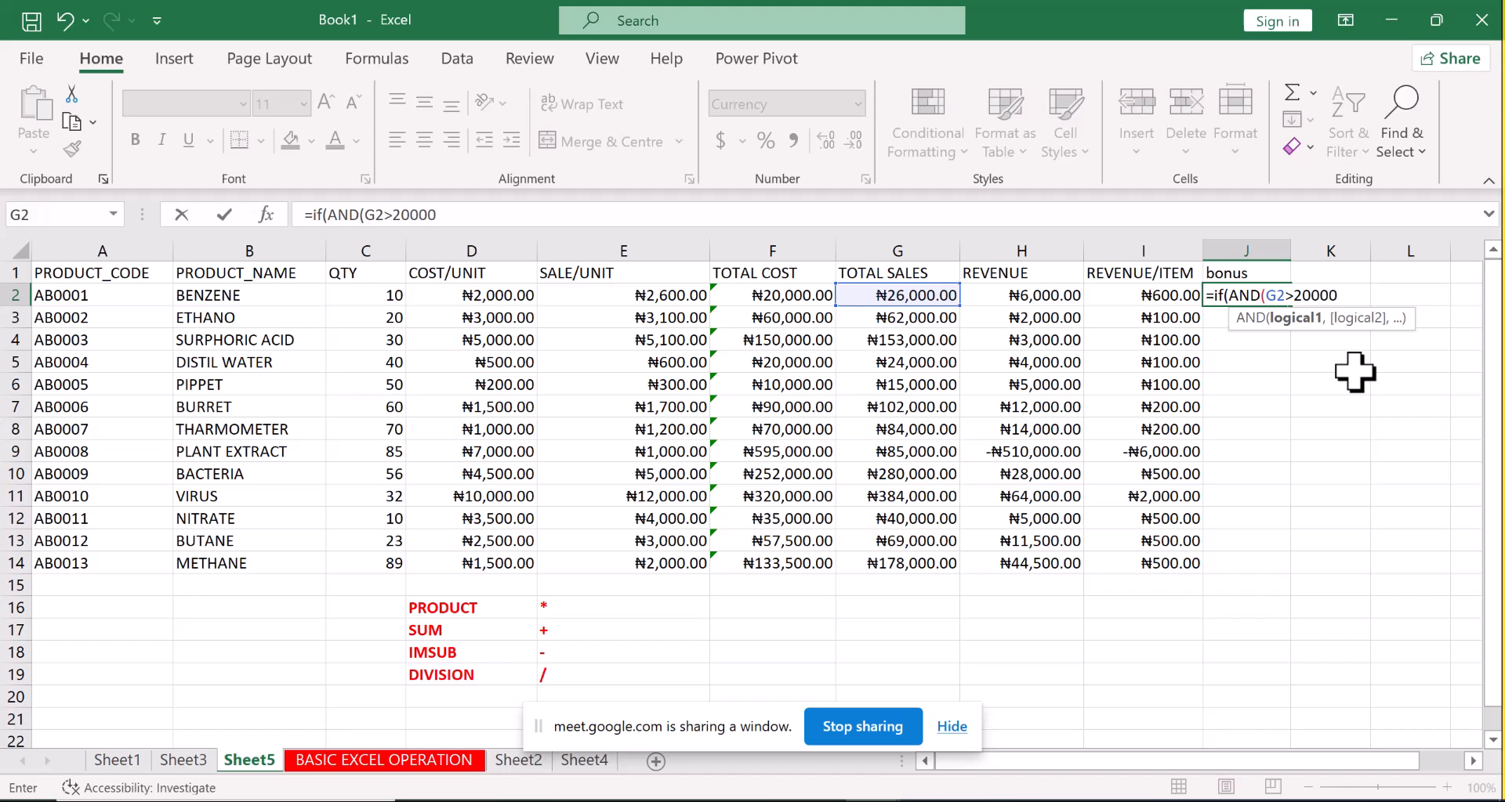
text(,)
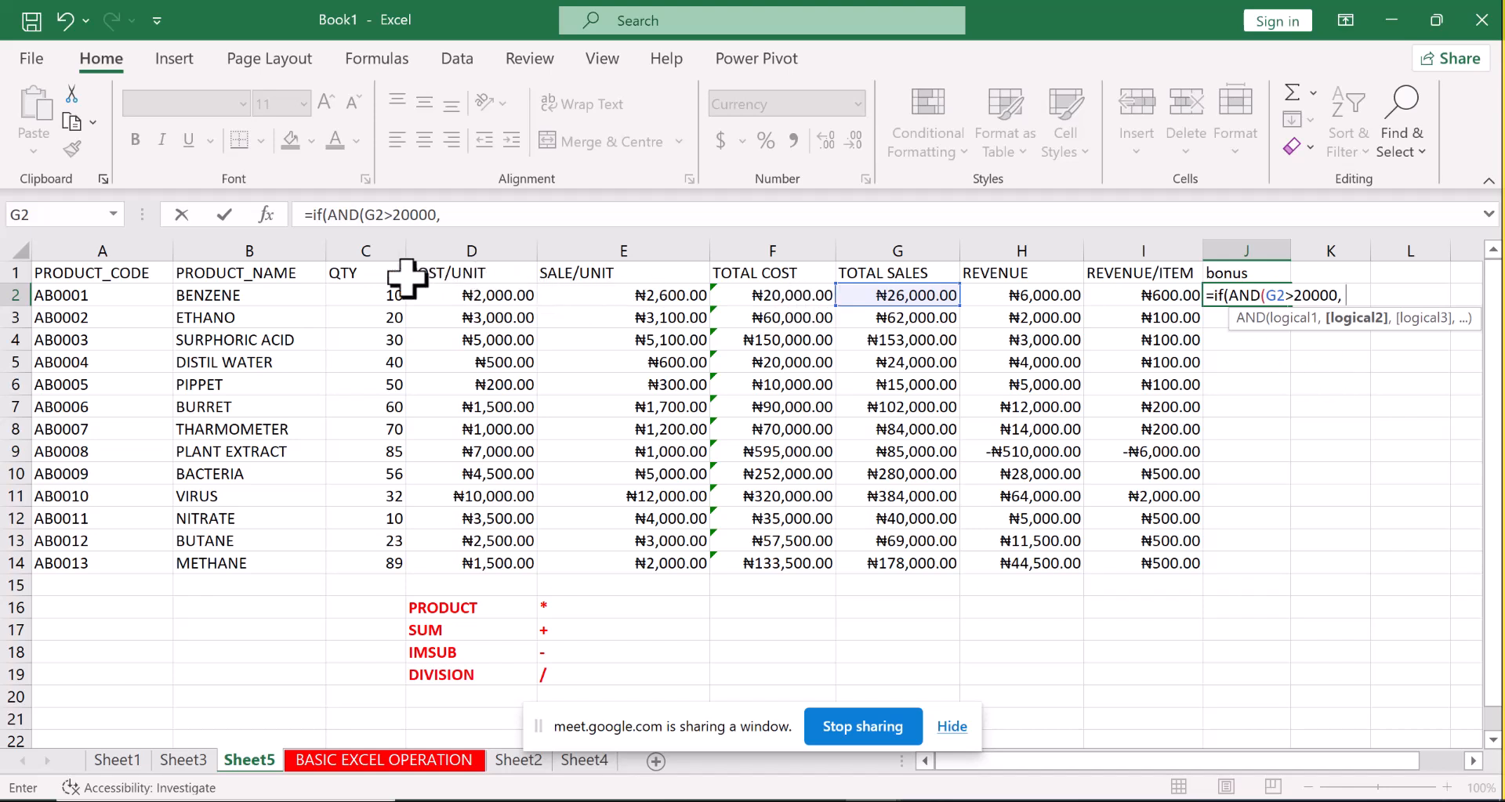
click(370, 296)
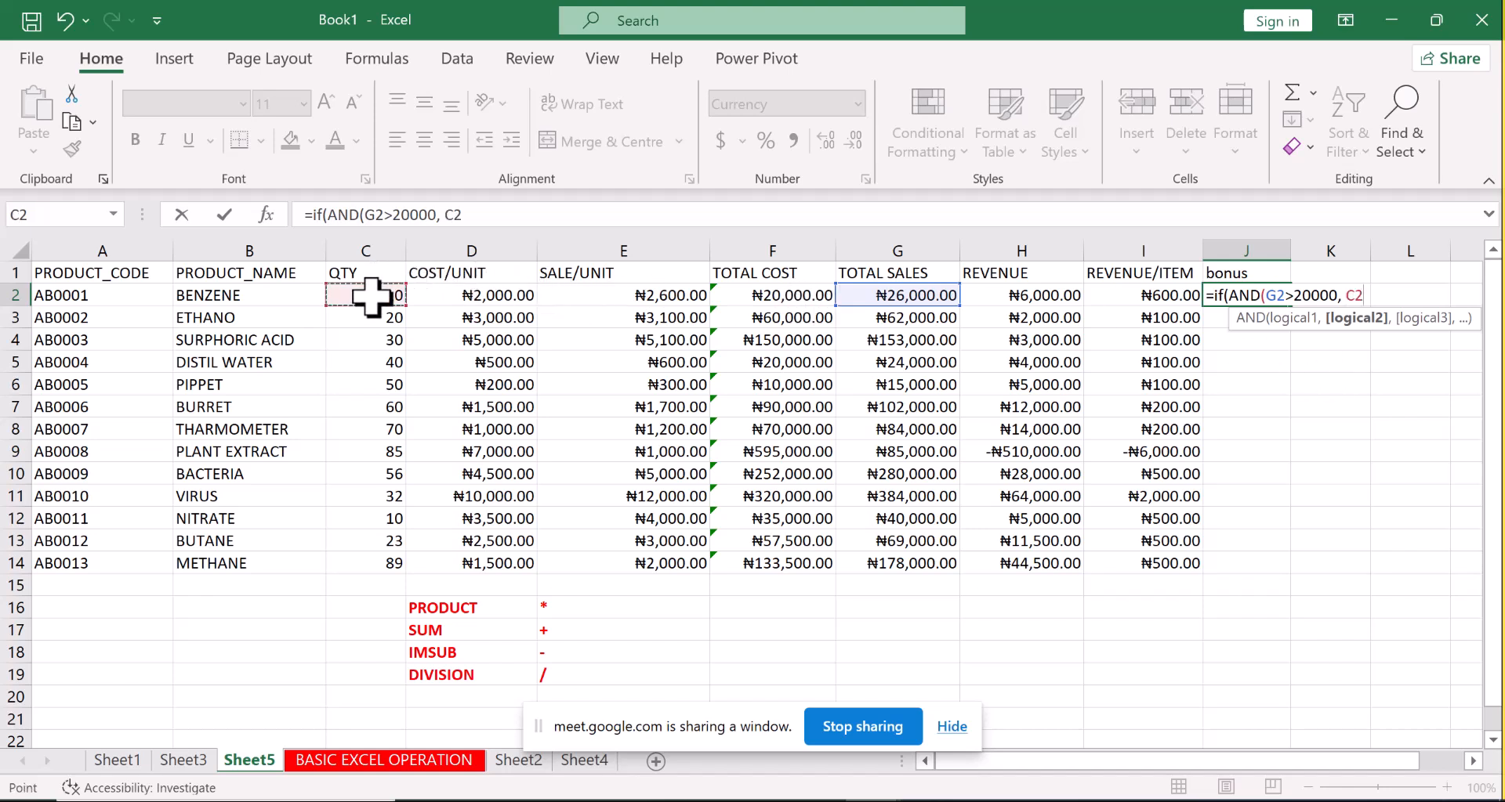
text(>10),)
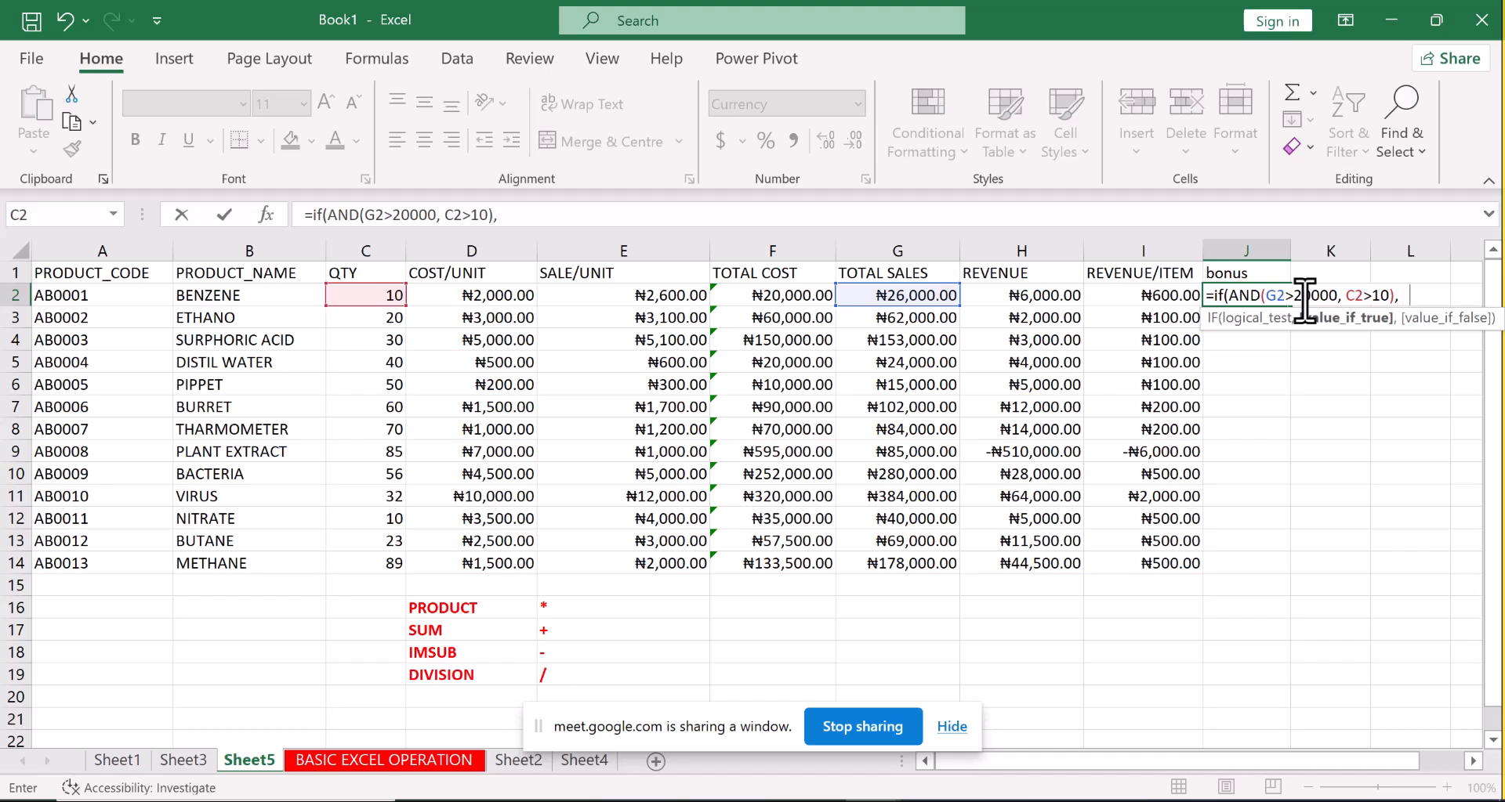
Complete the J2 formula so it returns "bonus" when the condition is true and "no bonus" when false.
text(bonus",)
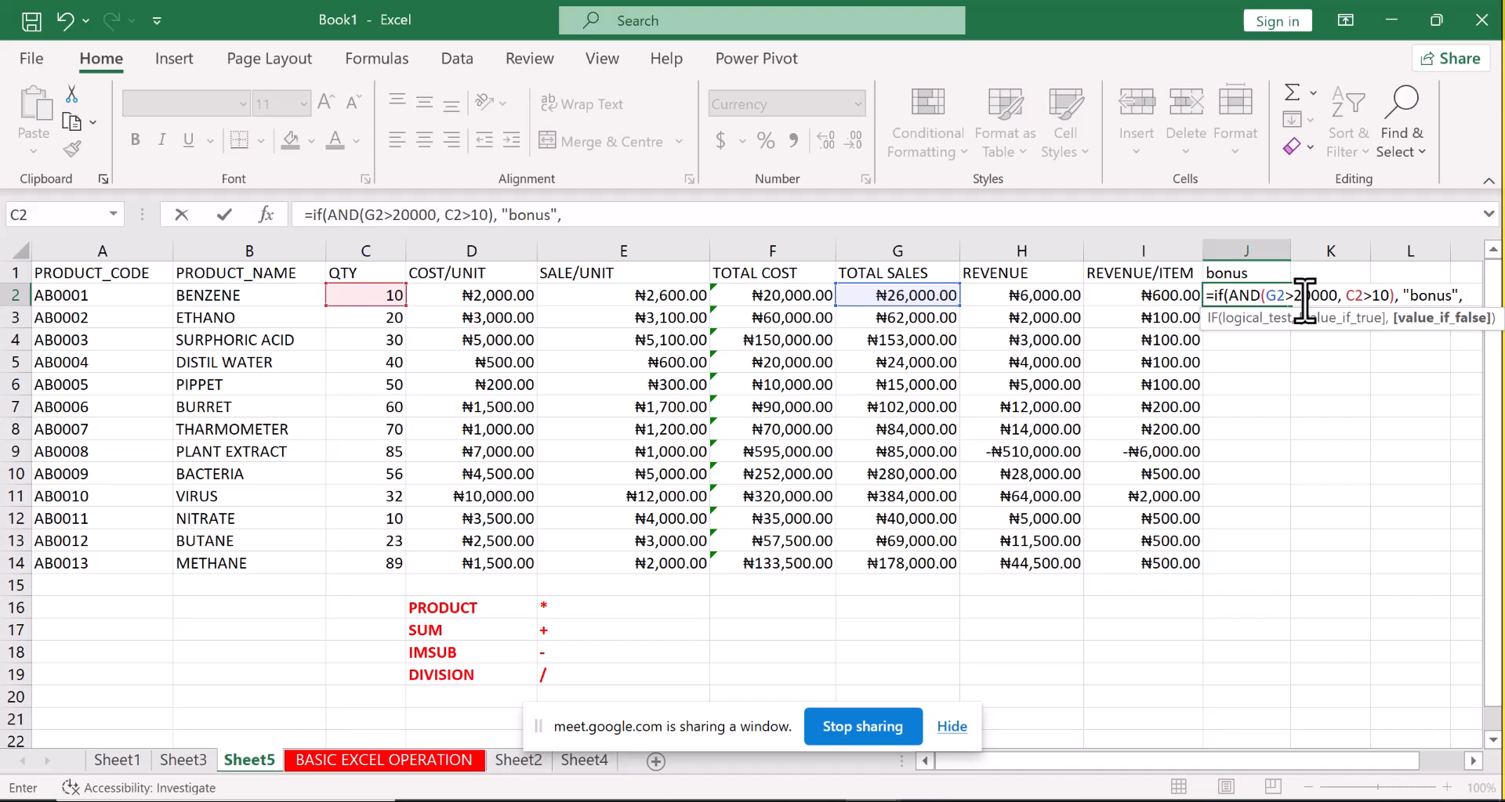
text( "no)
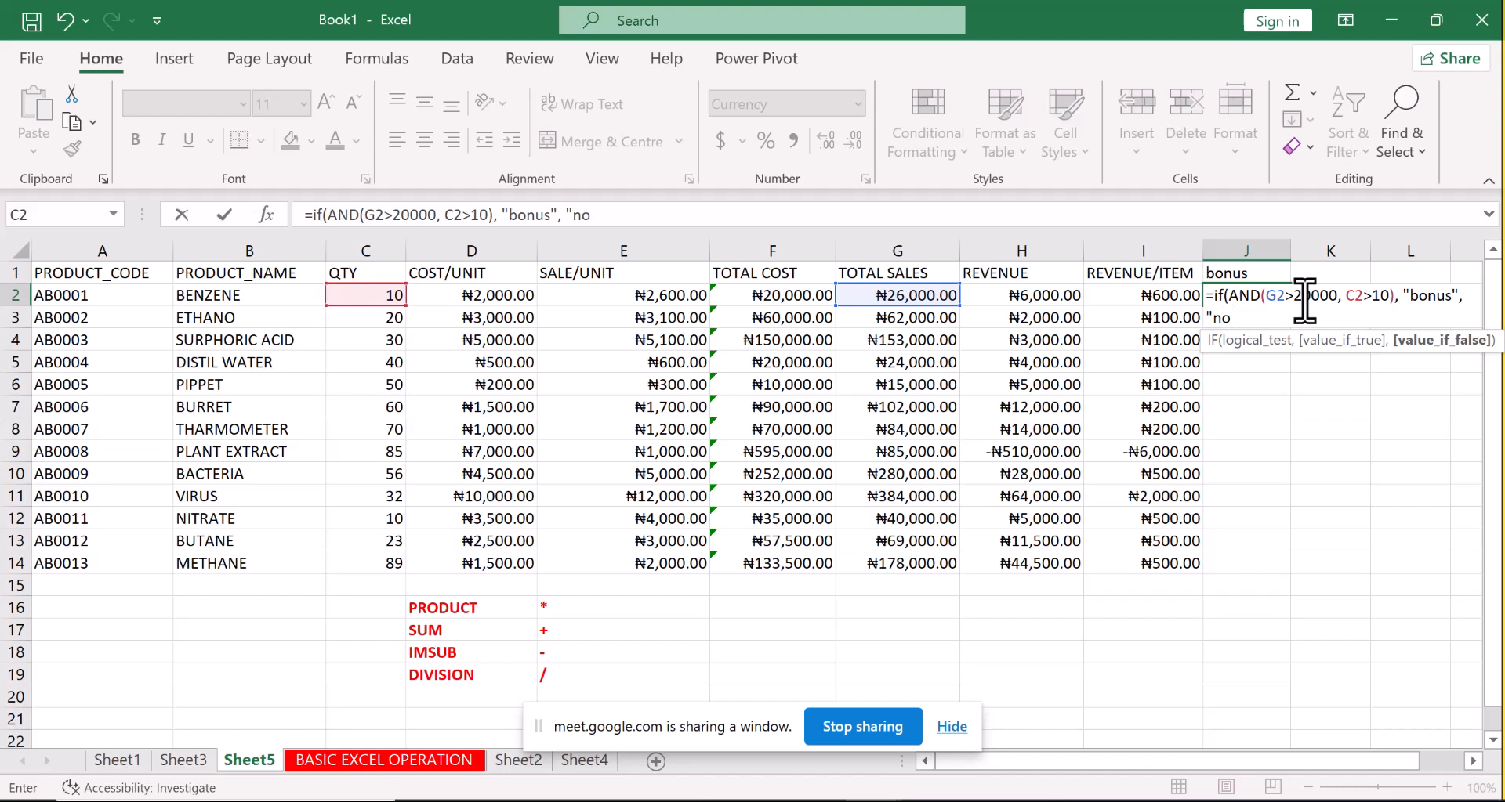
text( bonus)
text())
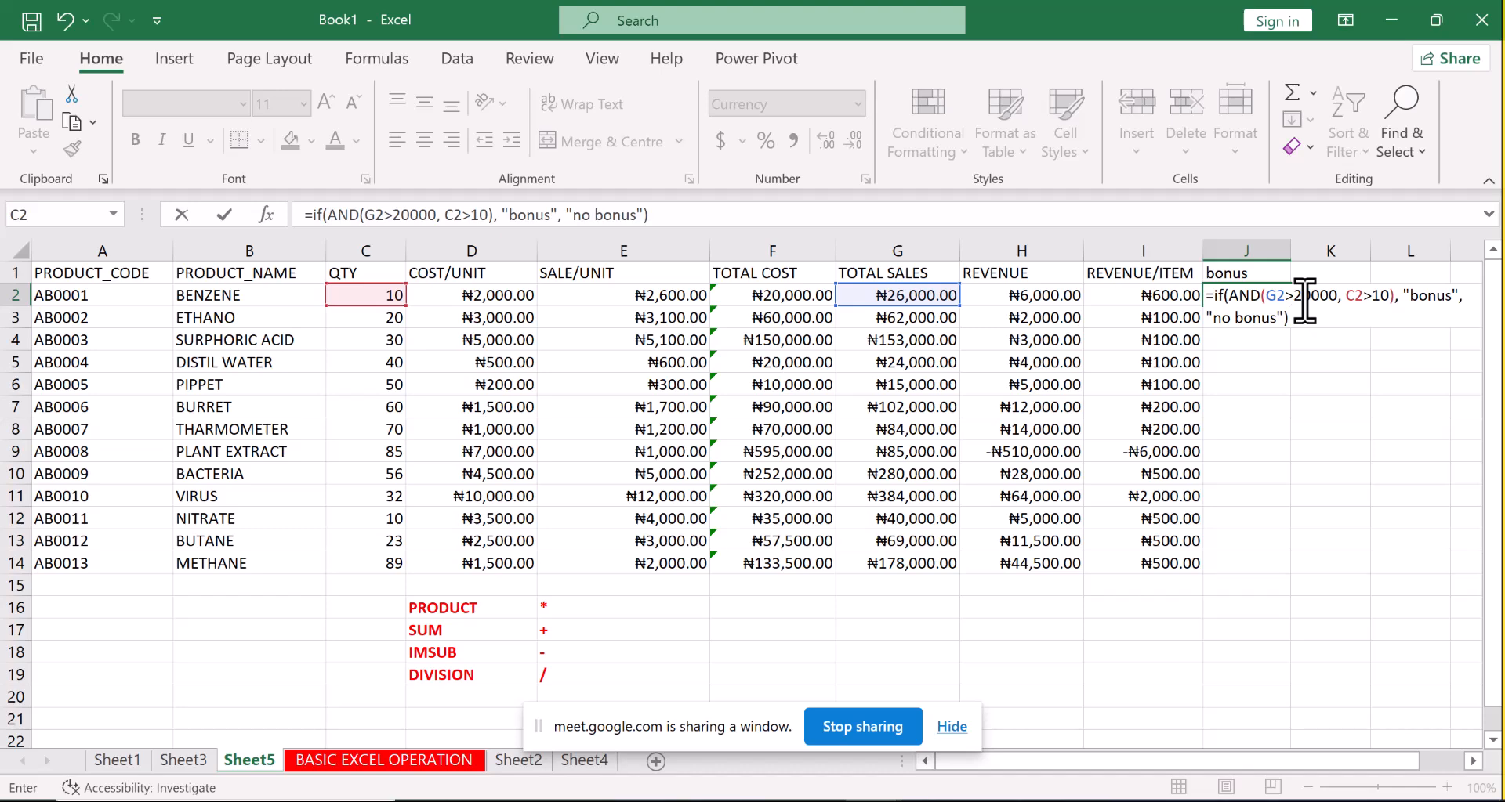
key(Return)
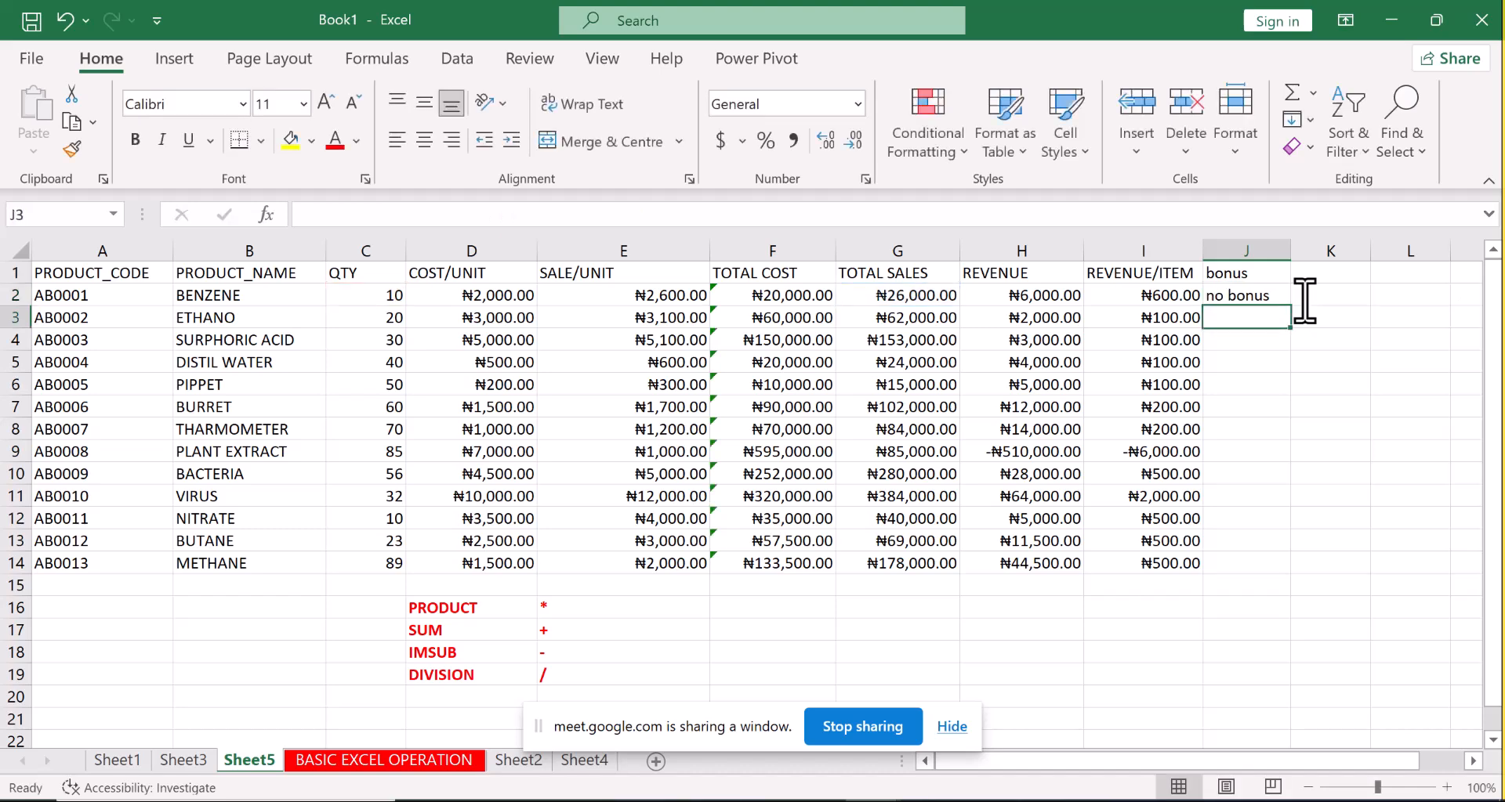
Clear J2 and start a new IF formula there with the condition AND(G2>30000, C2>20).
click(1259, 296)
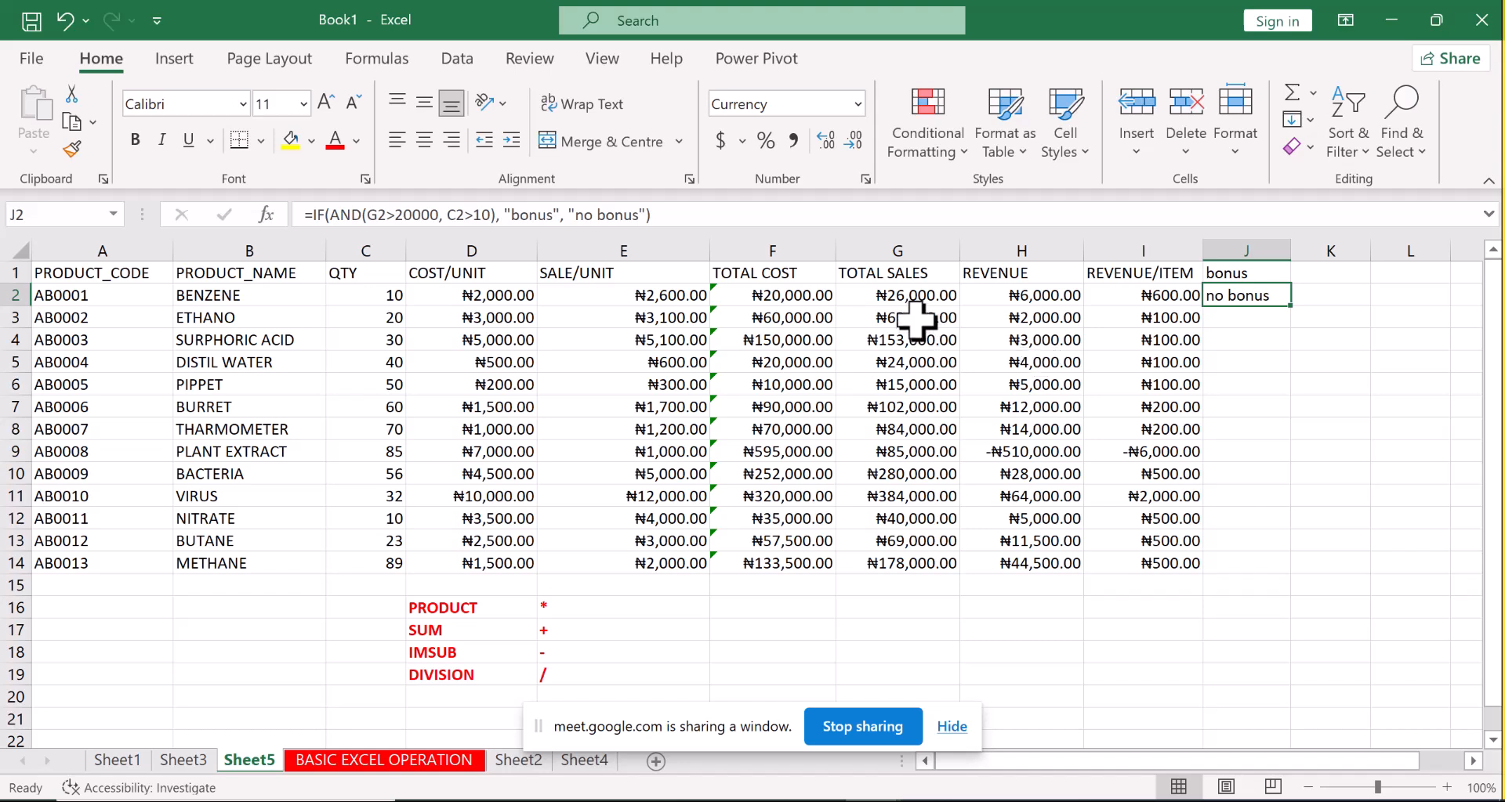
key(Delete)
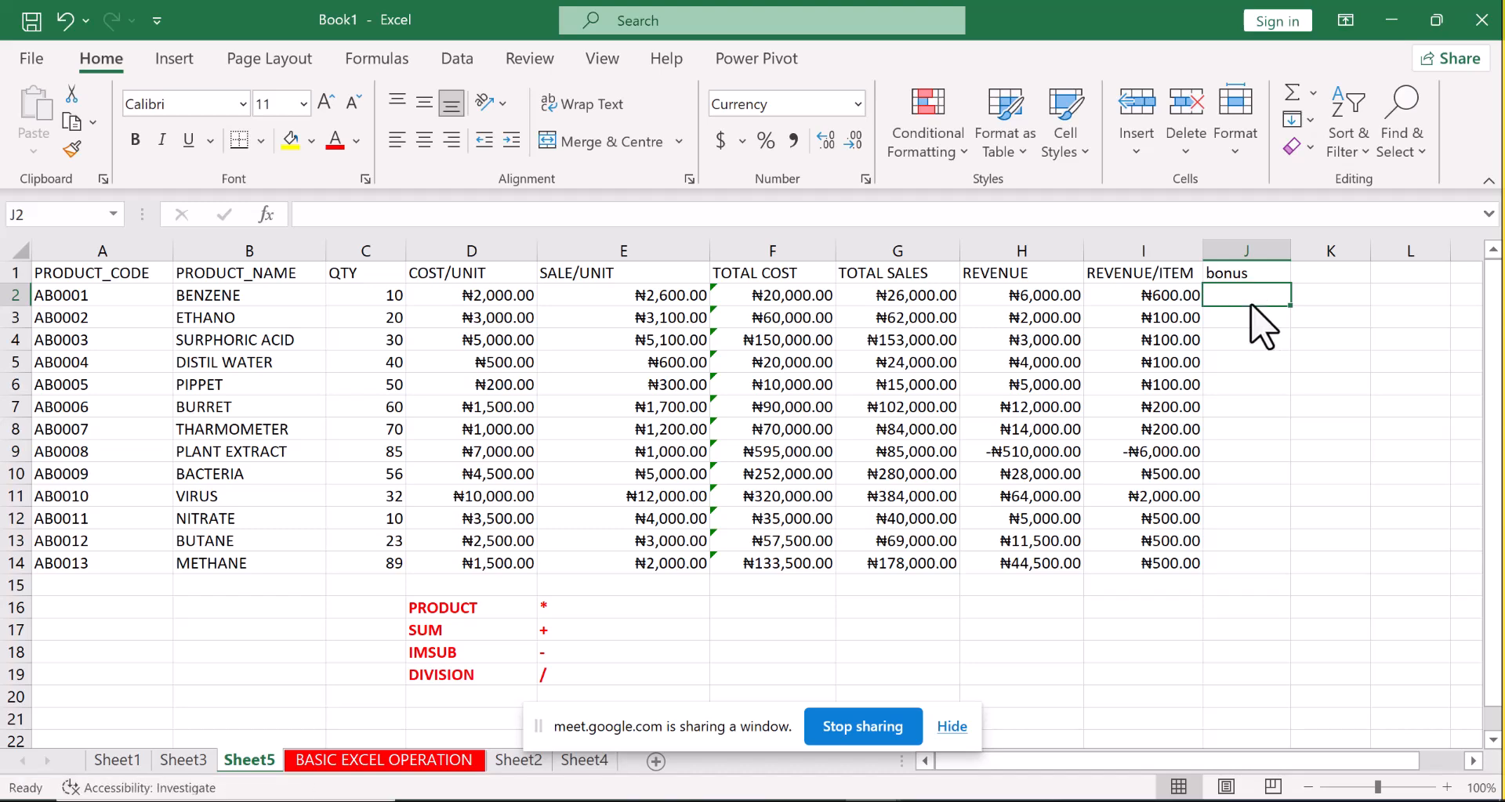
text(=)
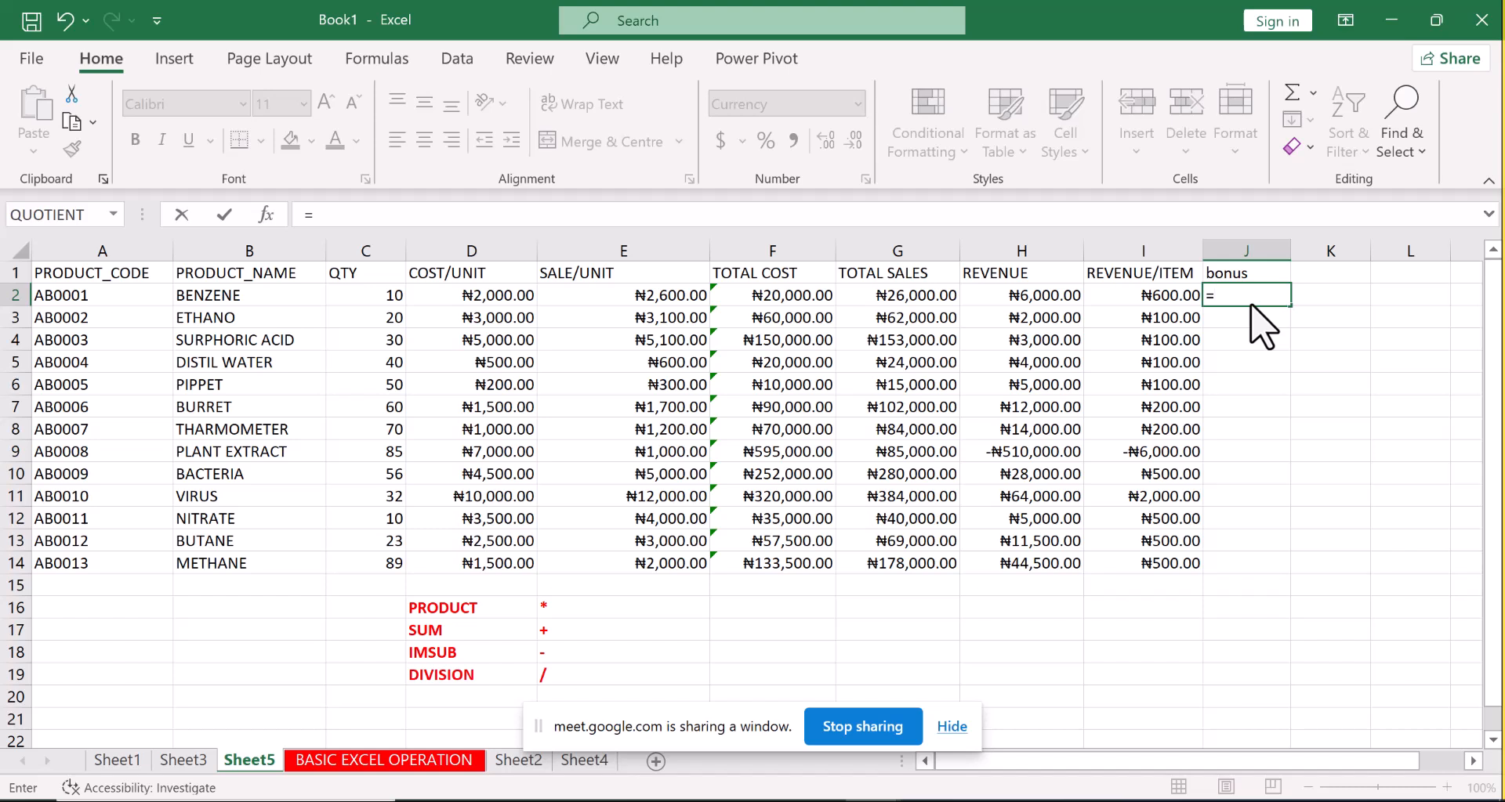
text(if)
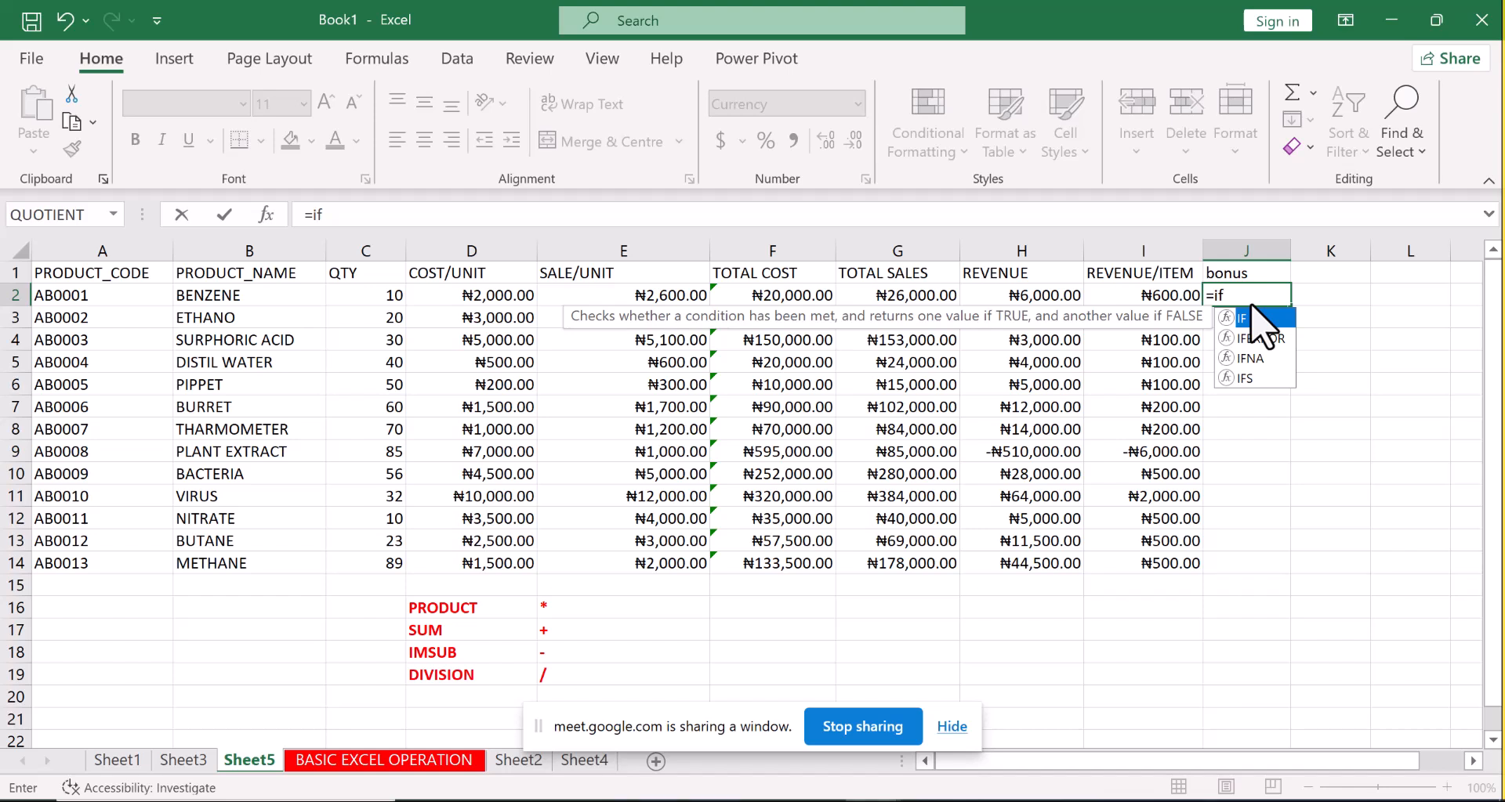
text(()
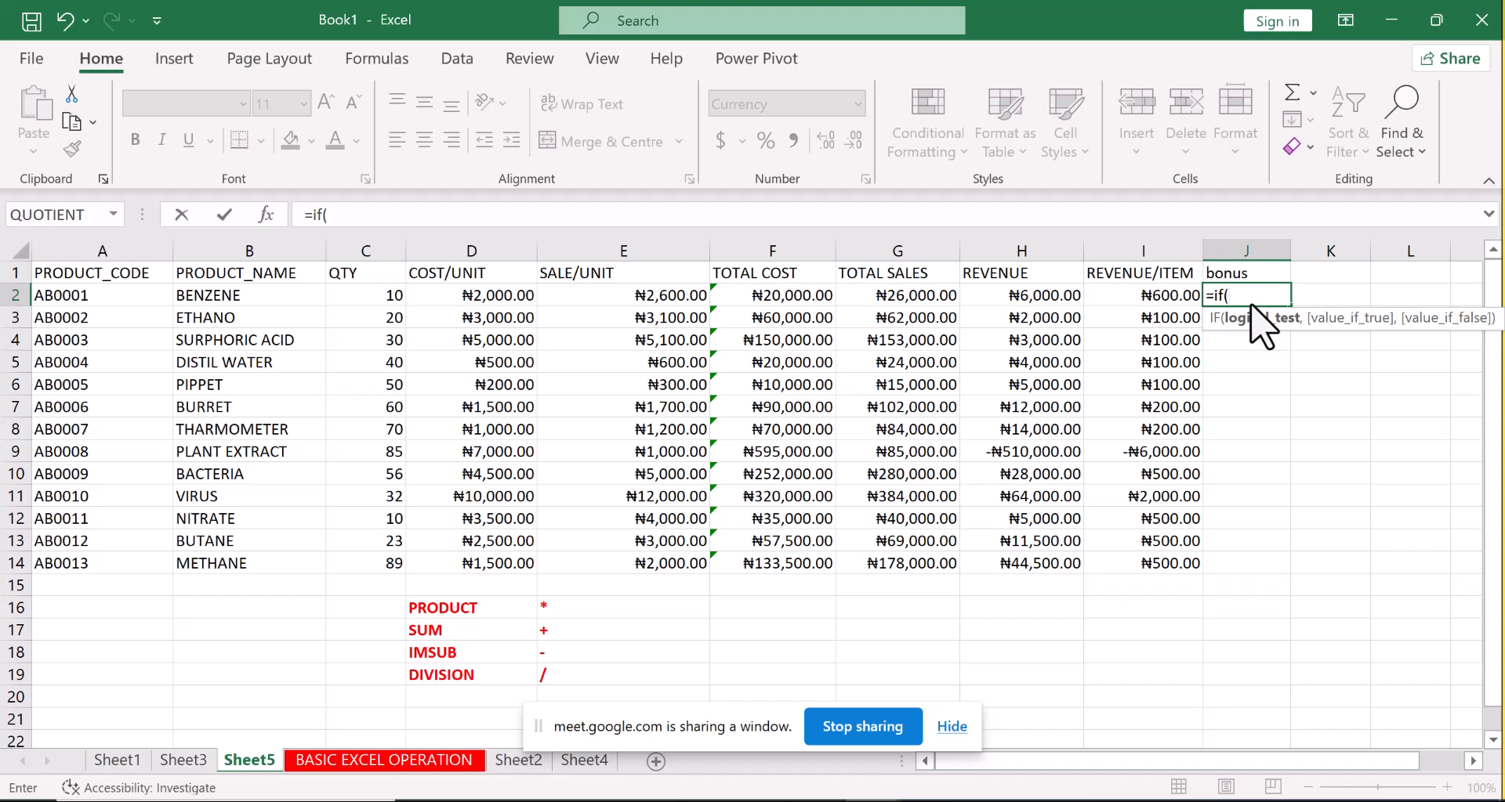
text(AND)
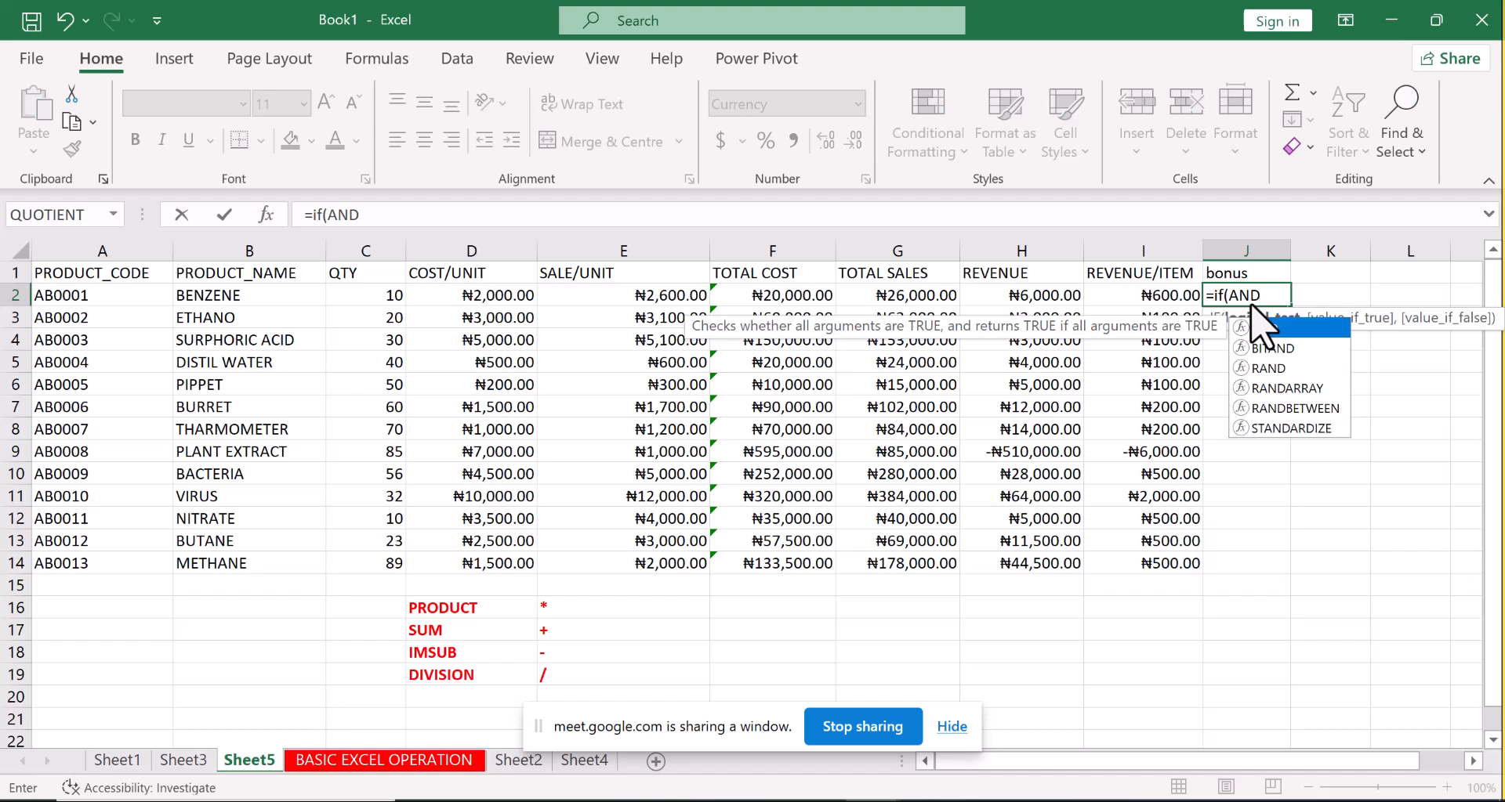
text(()
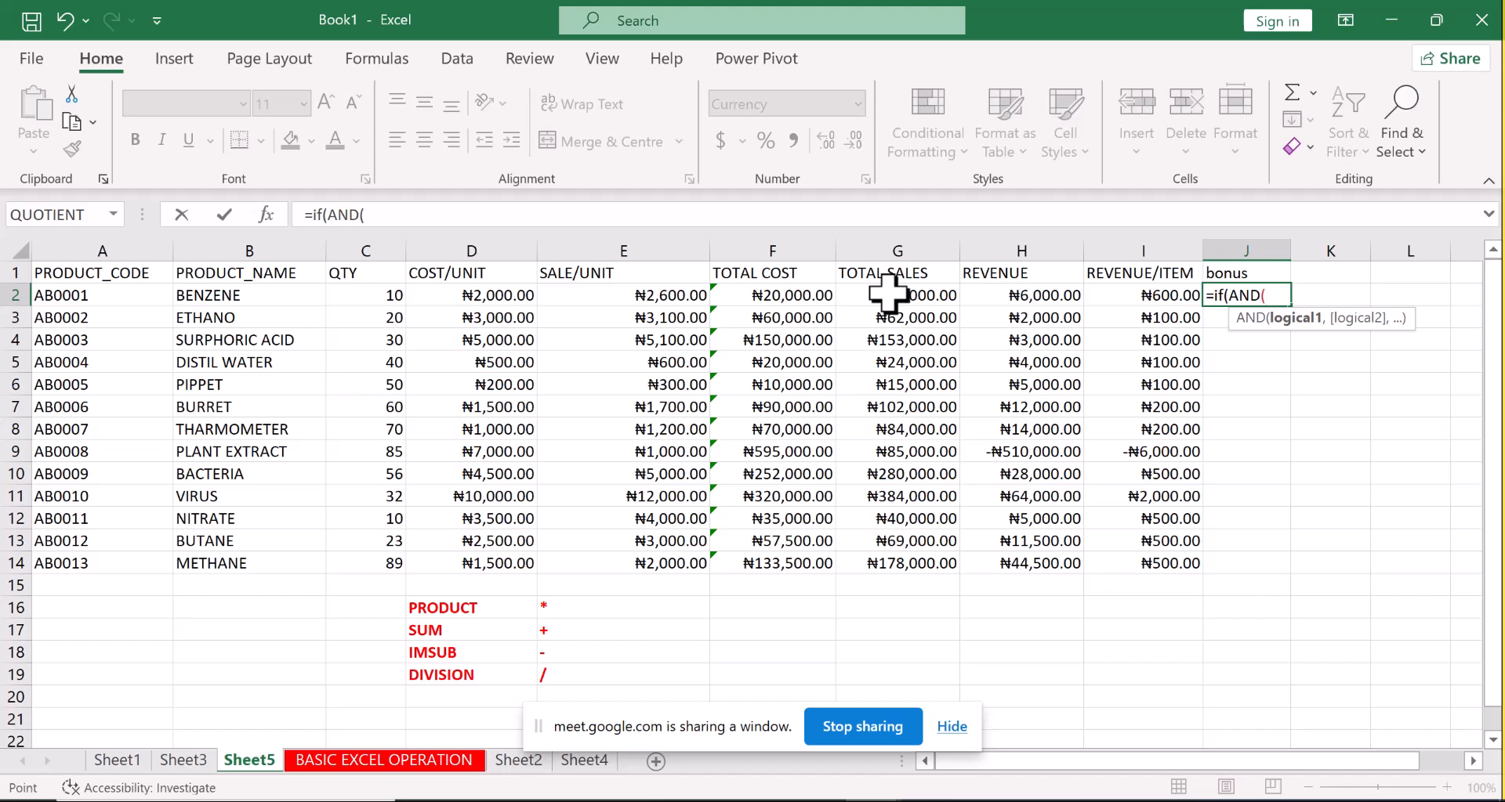
click(888, 293)
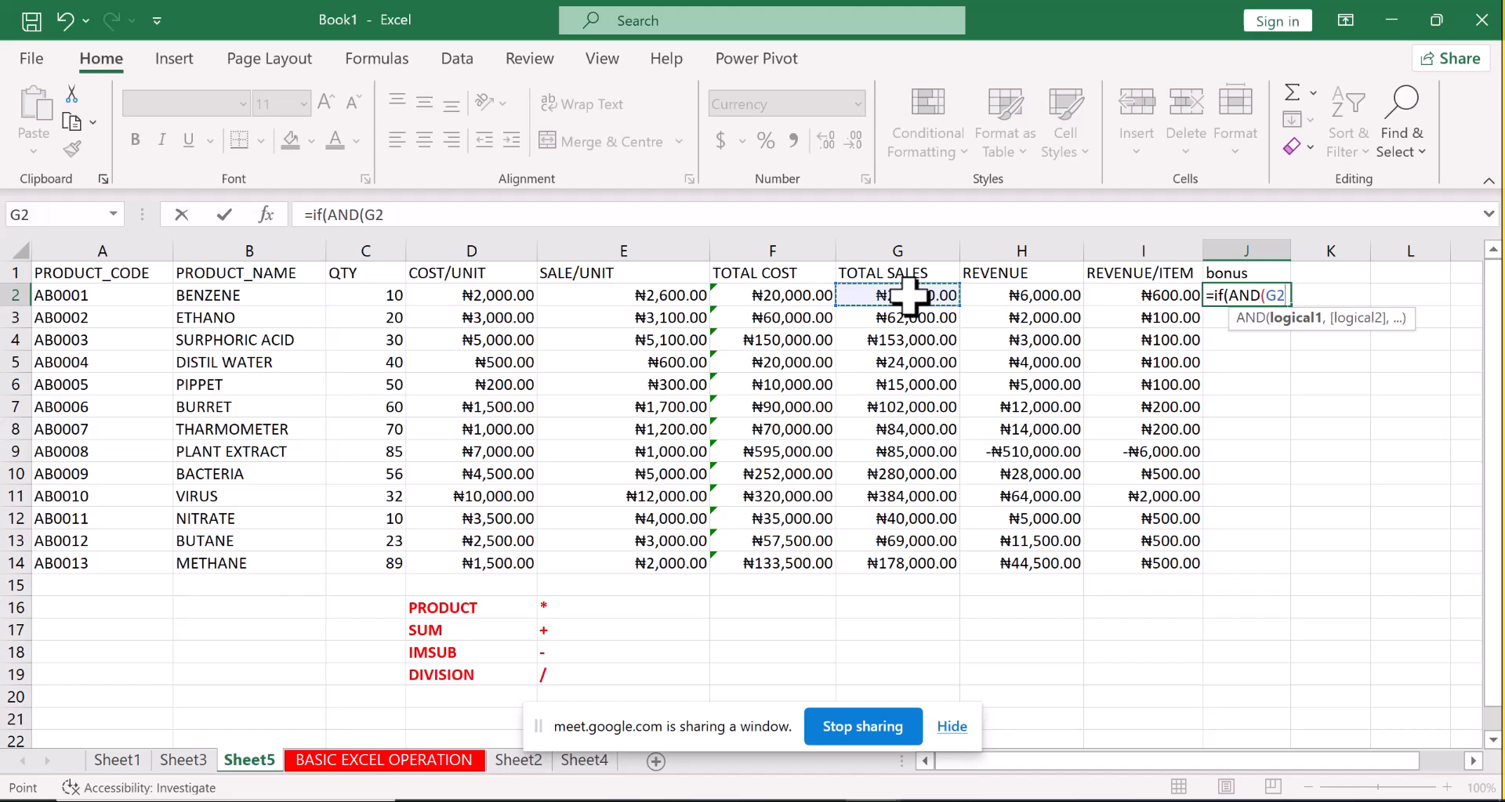
text(>3000)
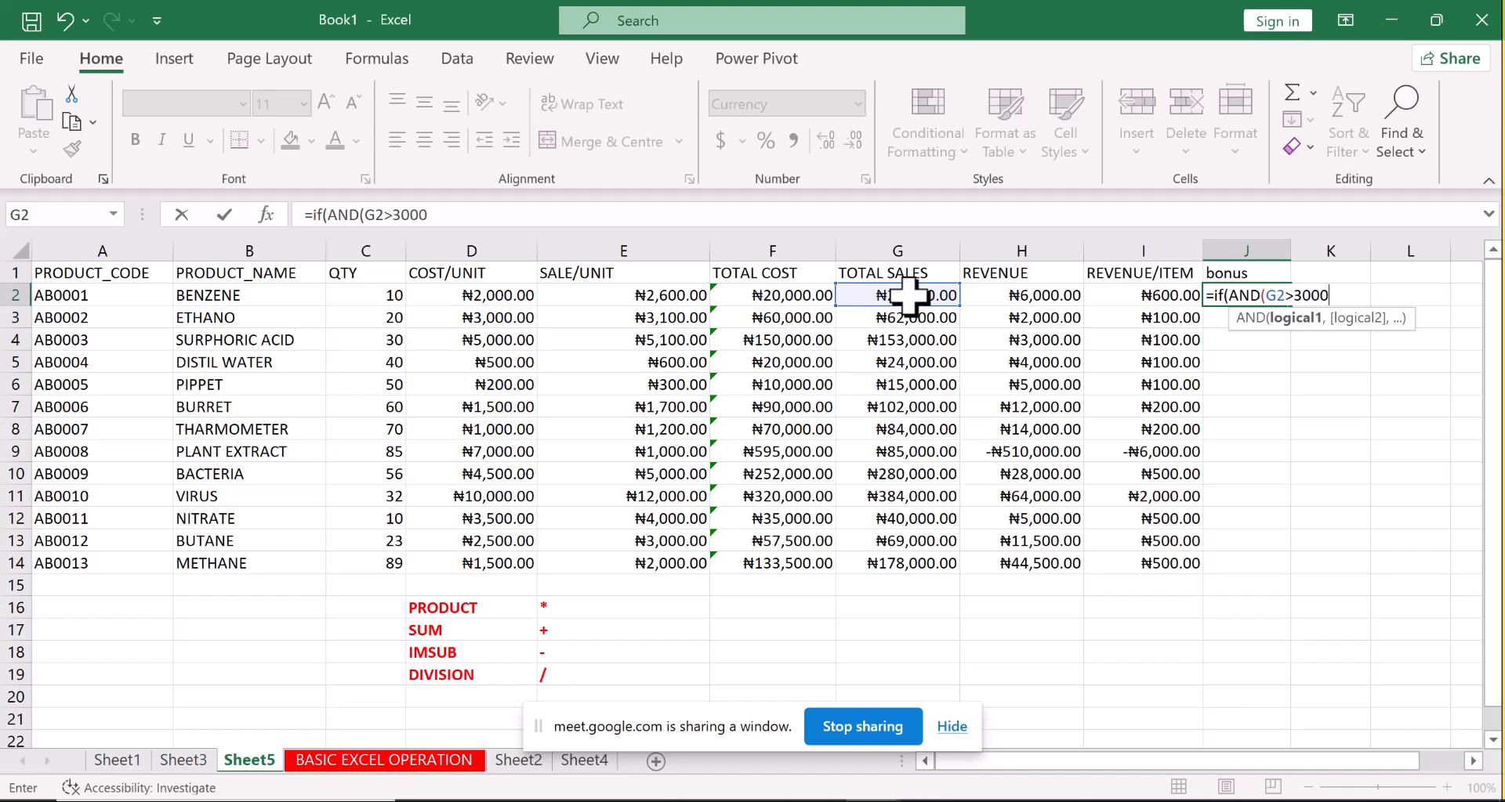
text(0,)
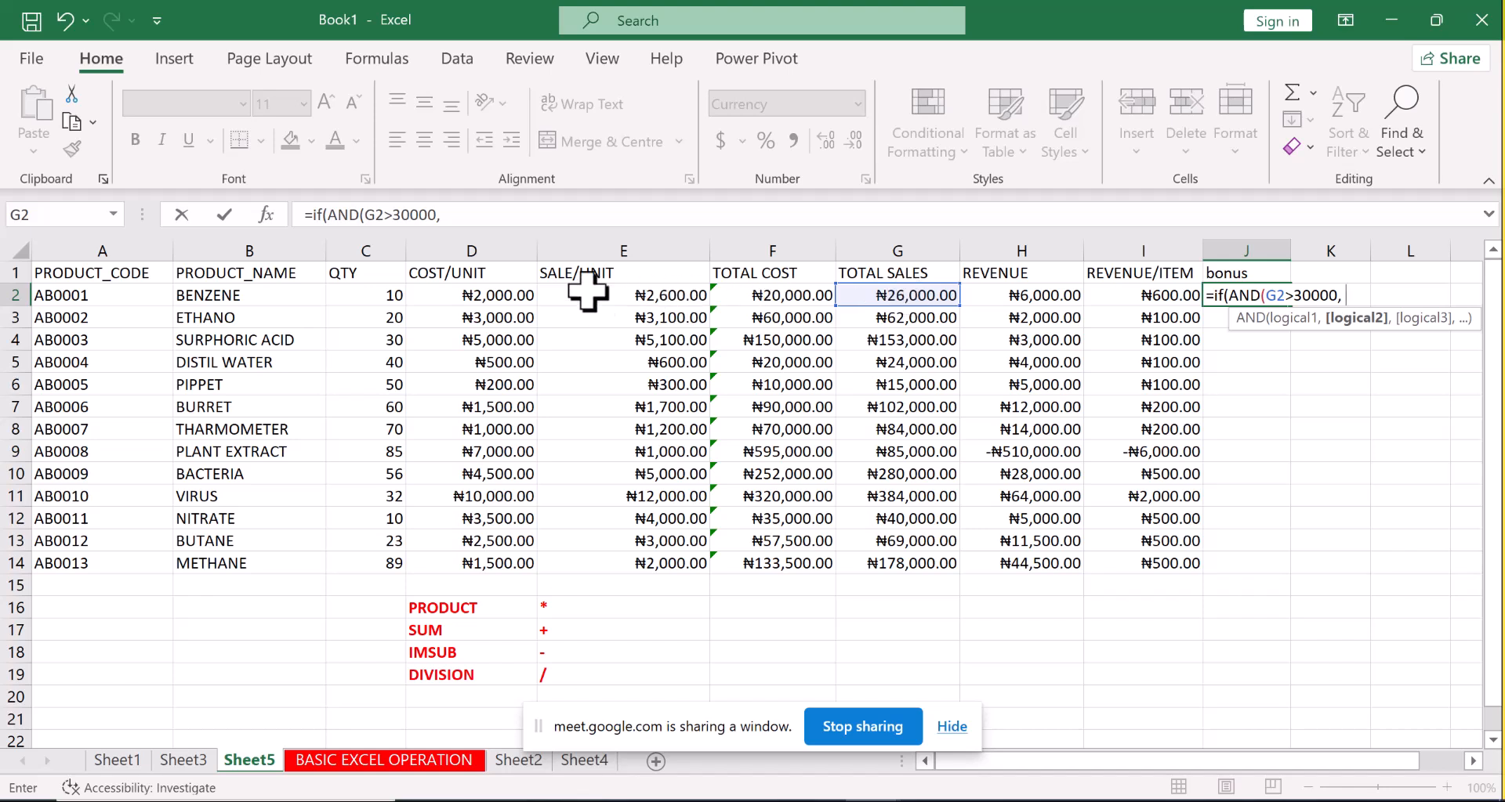
click(375, 297)
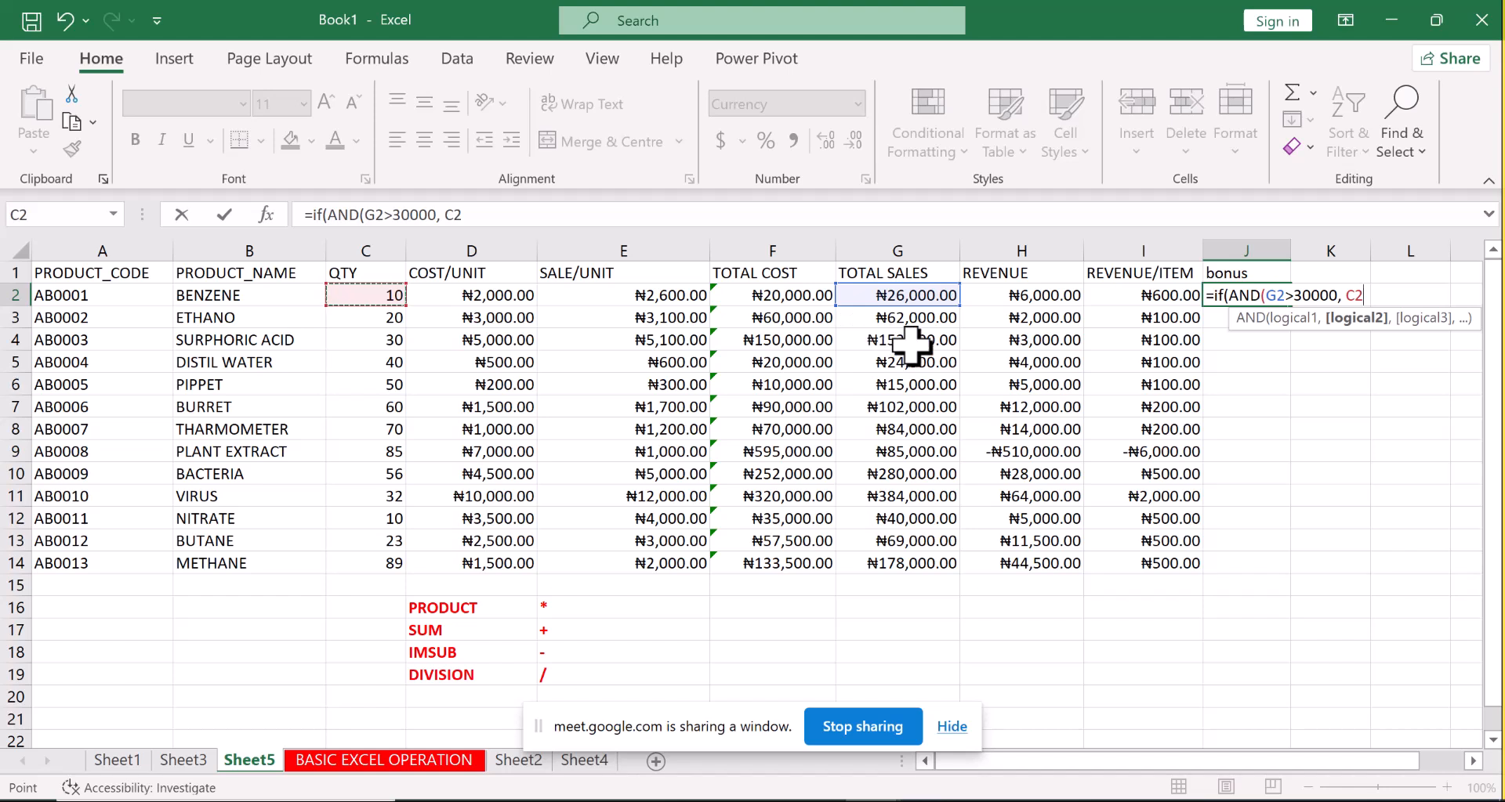
text(>200)
key(BackSpace)
text())
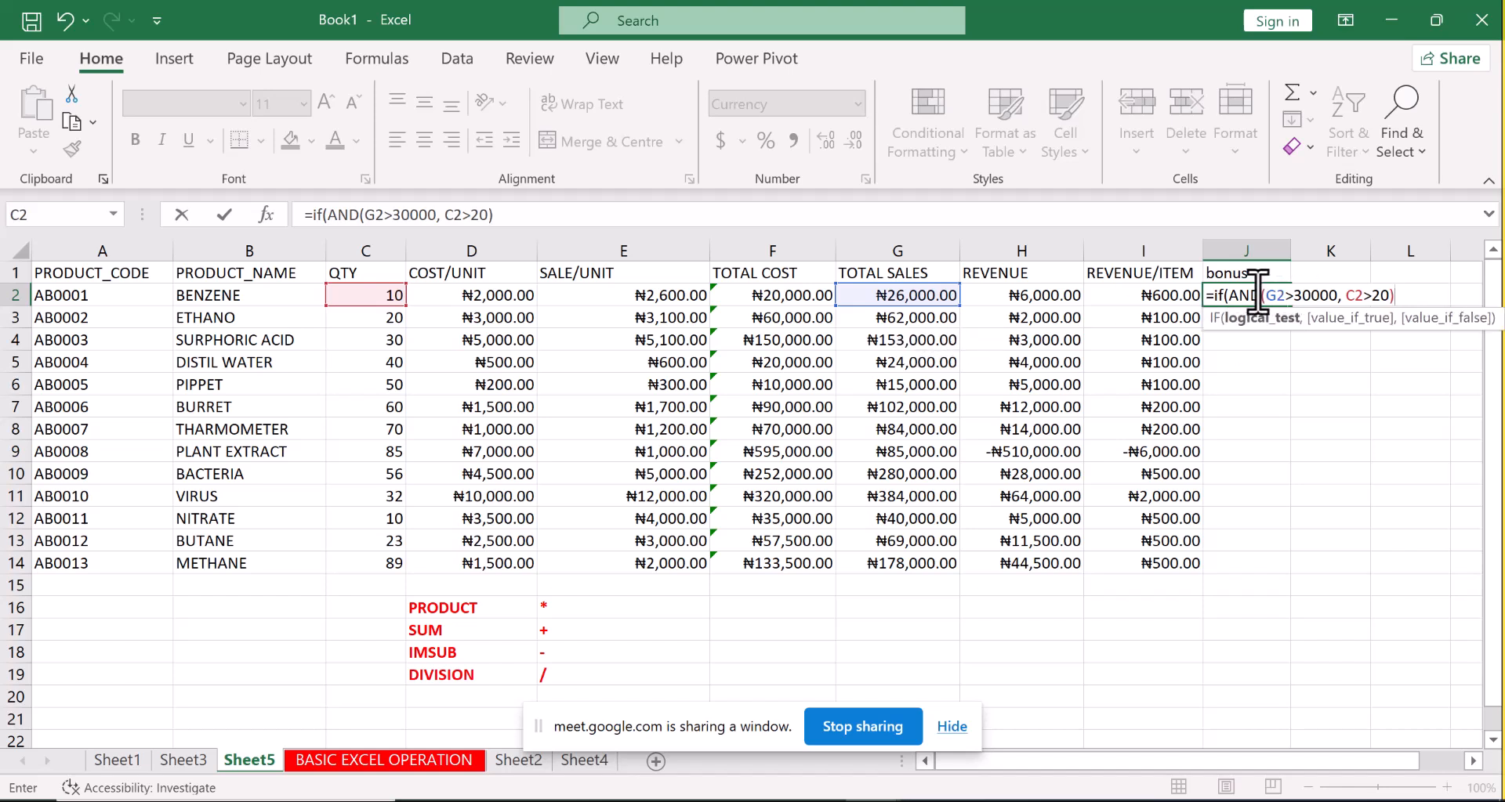
text(,)
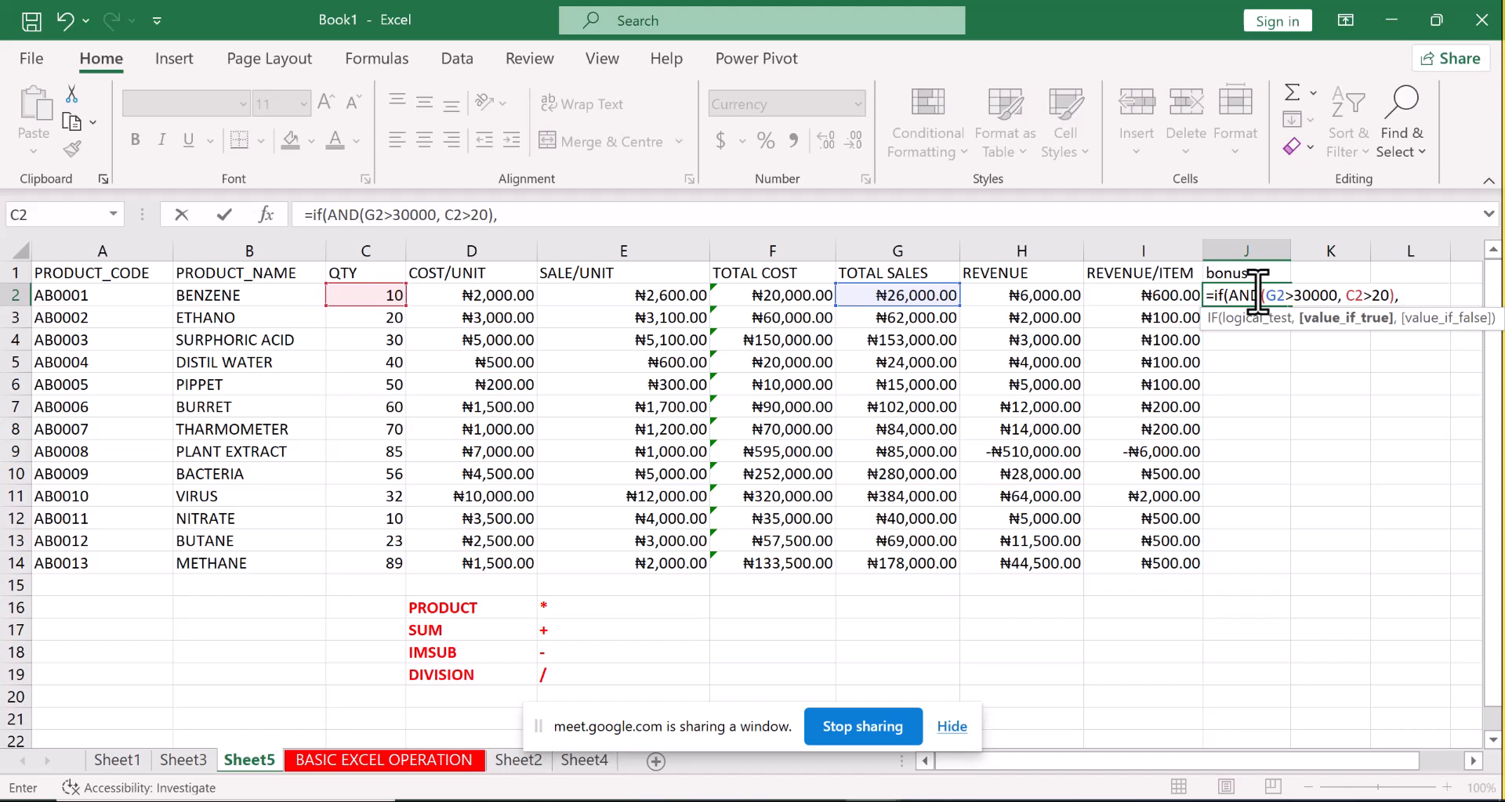
Complete the J2 formula so it returns "bonus" when both conditions hold and "no bonus" otherwise.
text("bonus",)
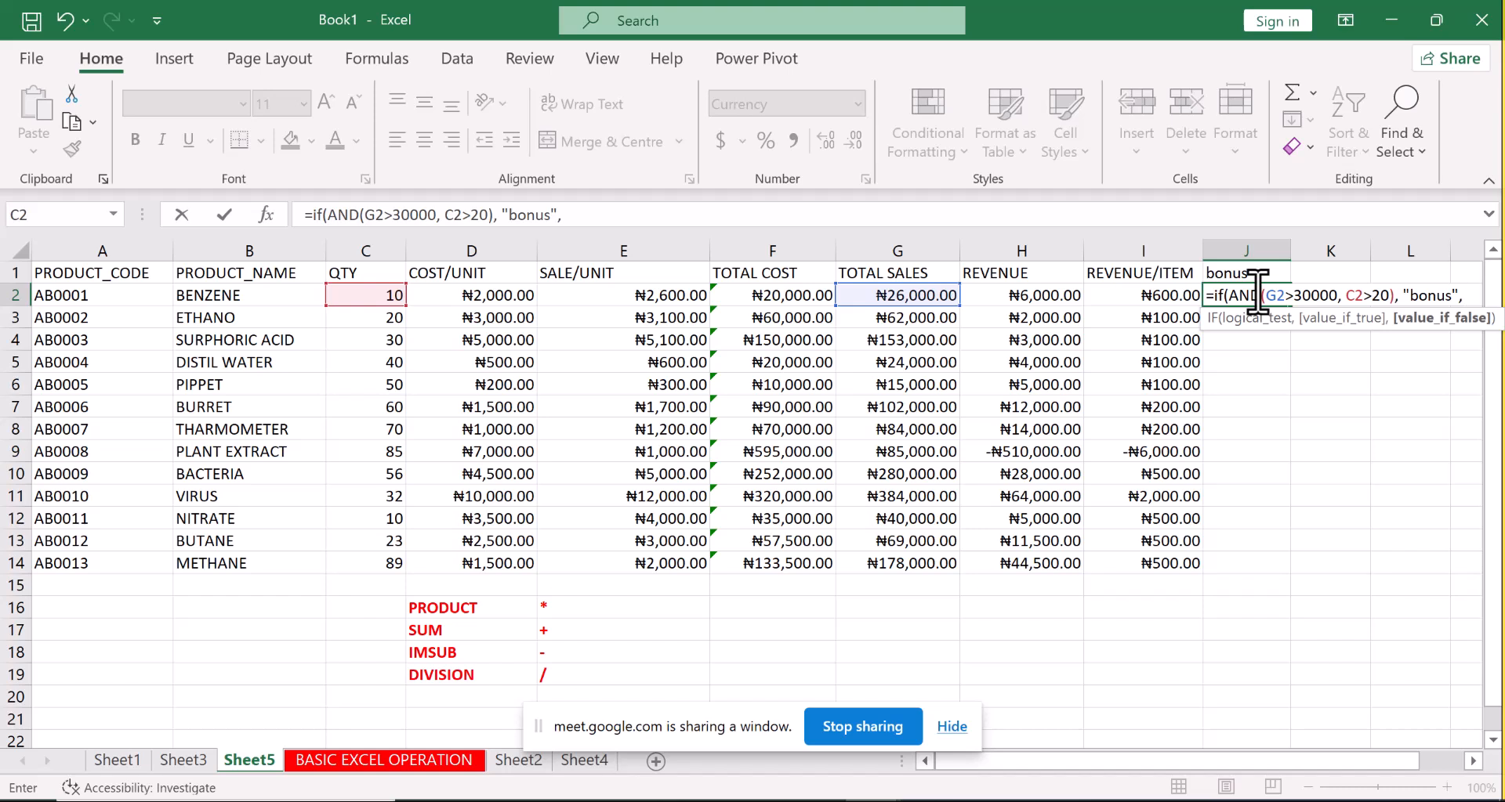
text( ")
text(n)
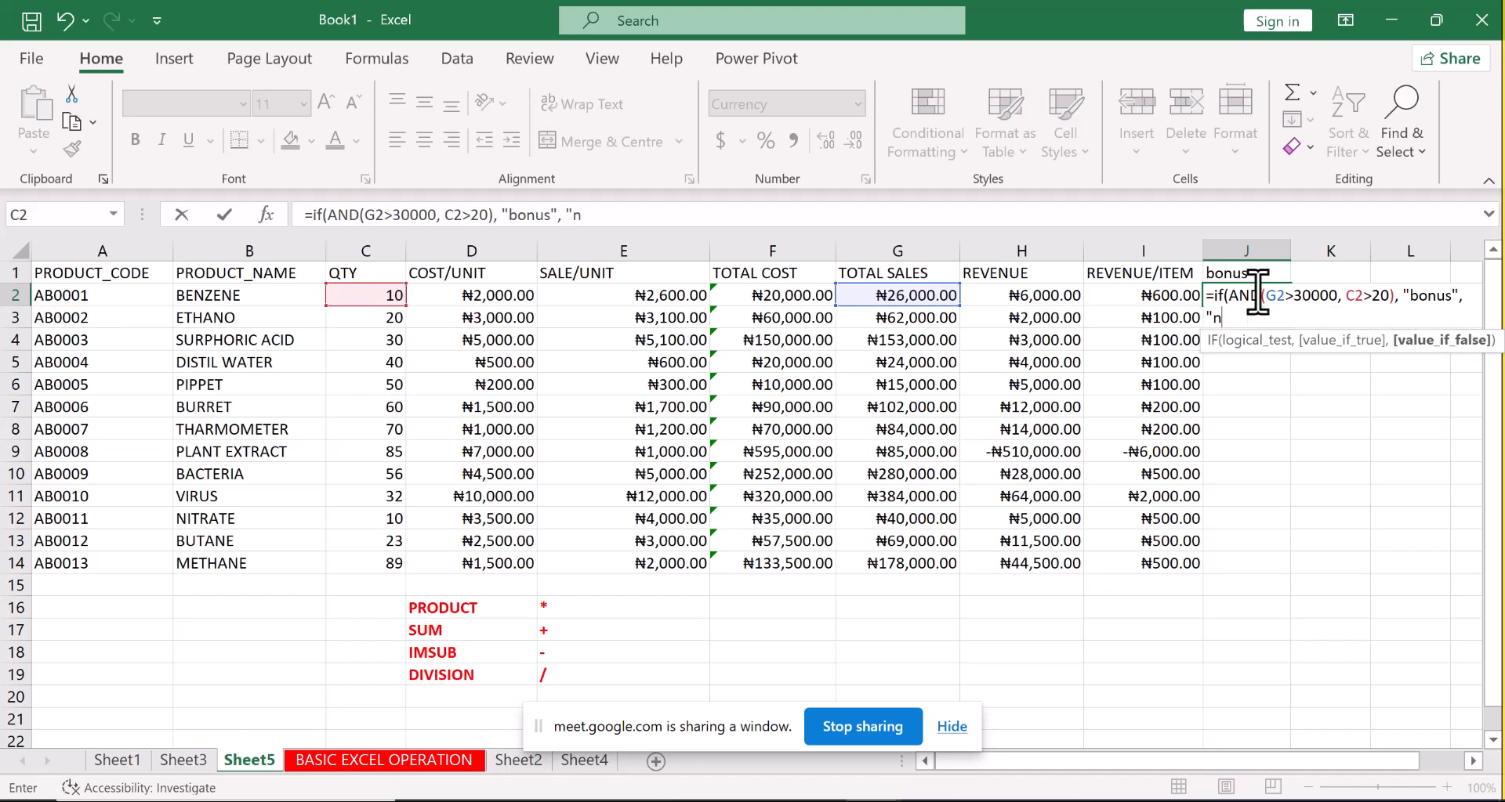
text(o b)
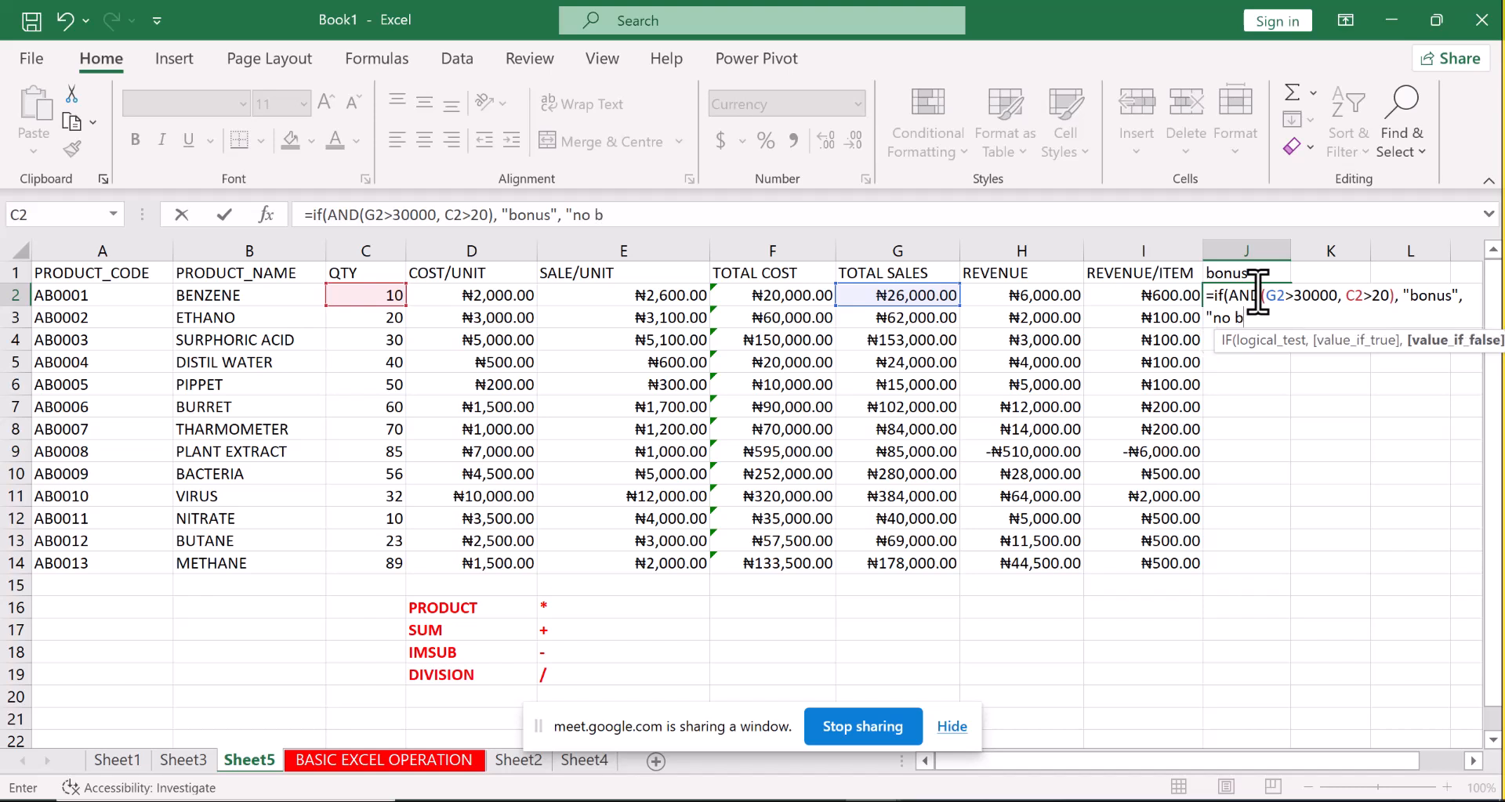
text(onus")
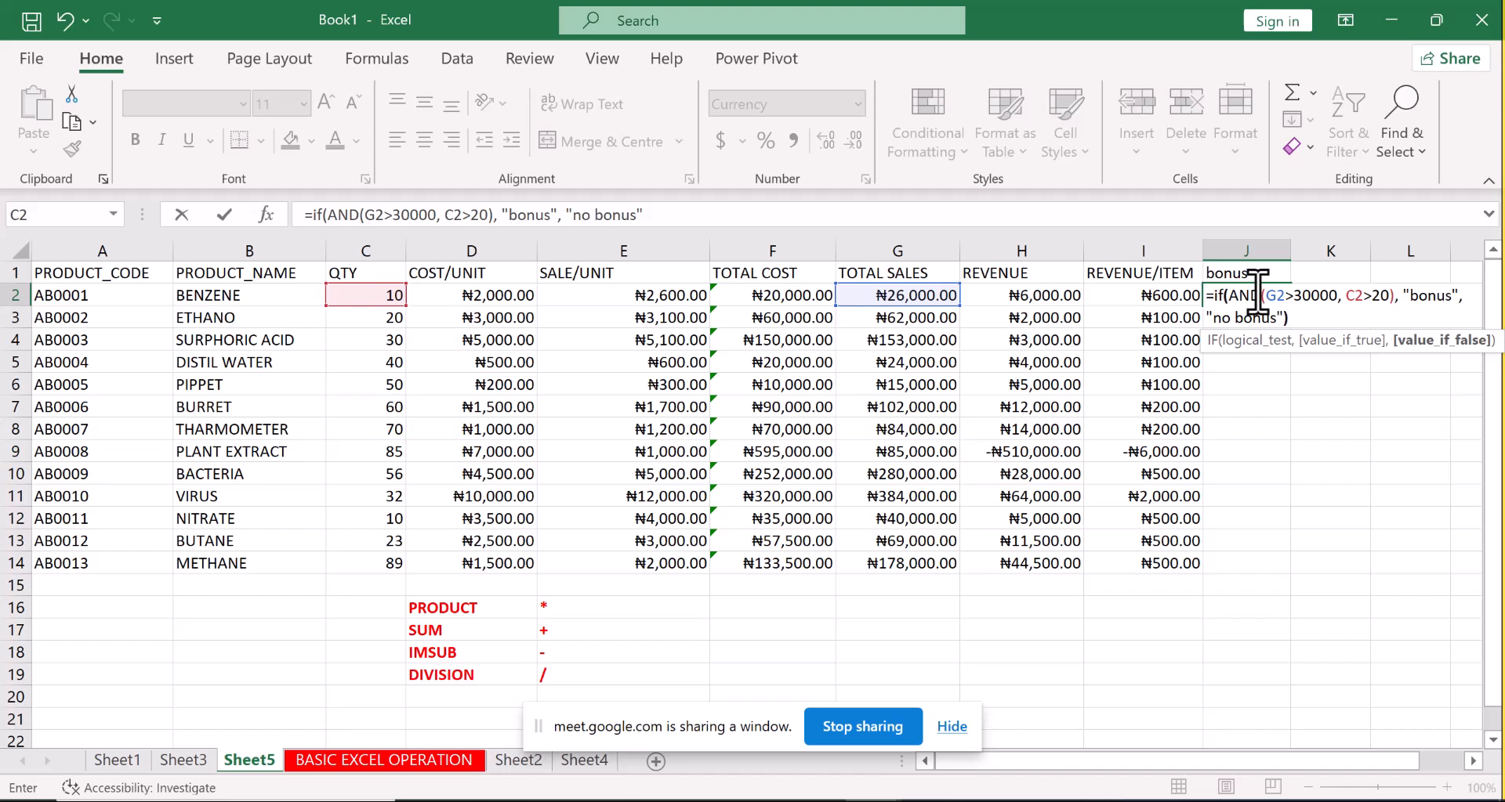
text())
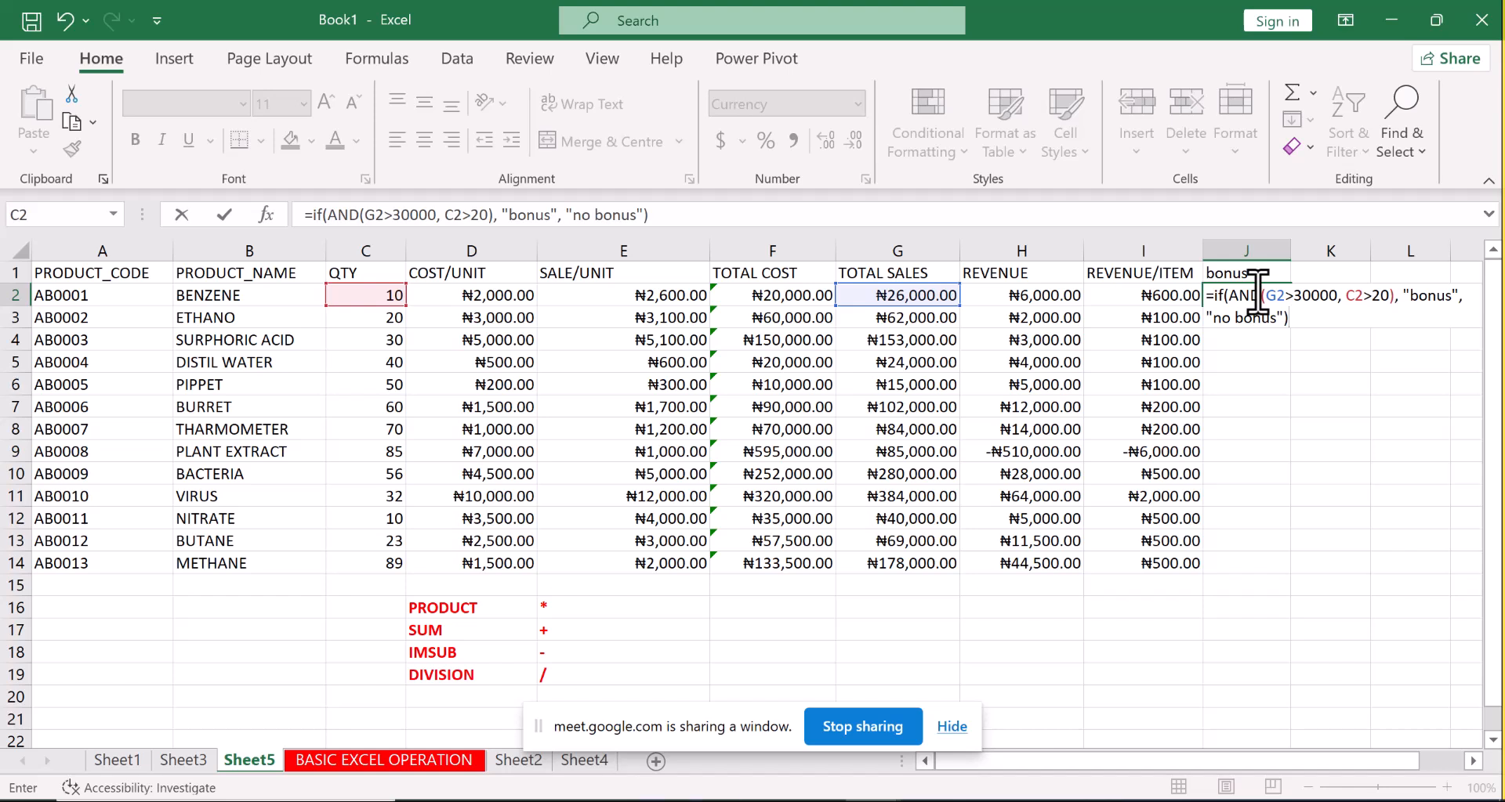
key(Return)
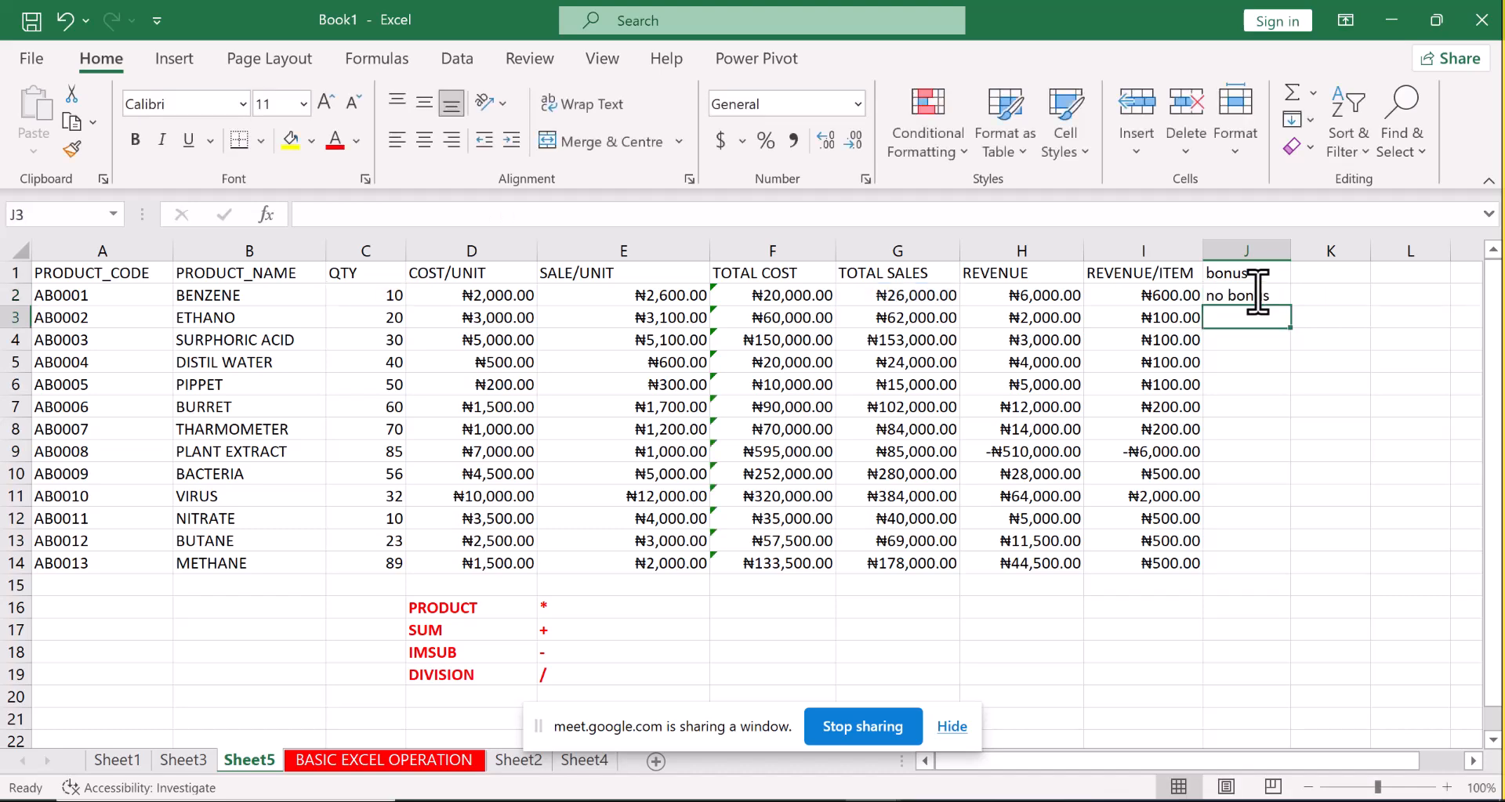
Fill the IF/AND bonus formula from J2 down to J14 for all products.
click(1255, 295)
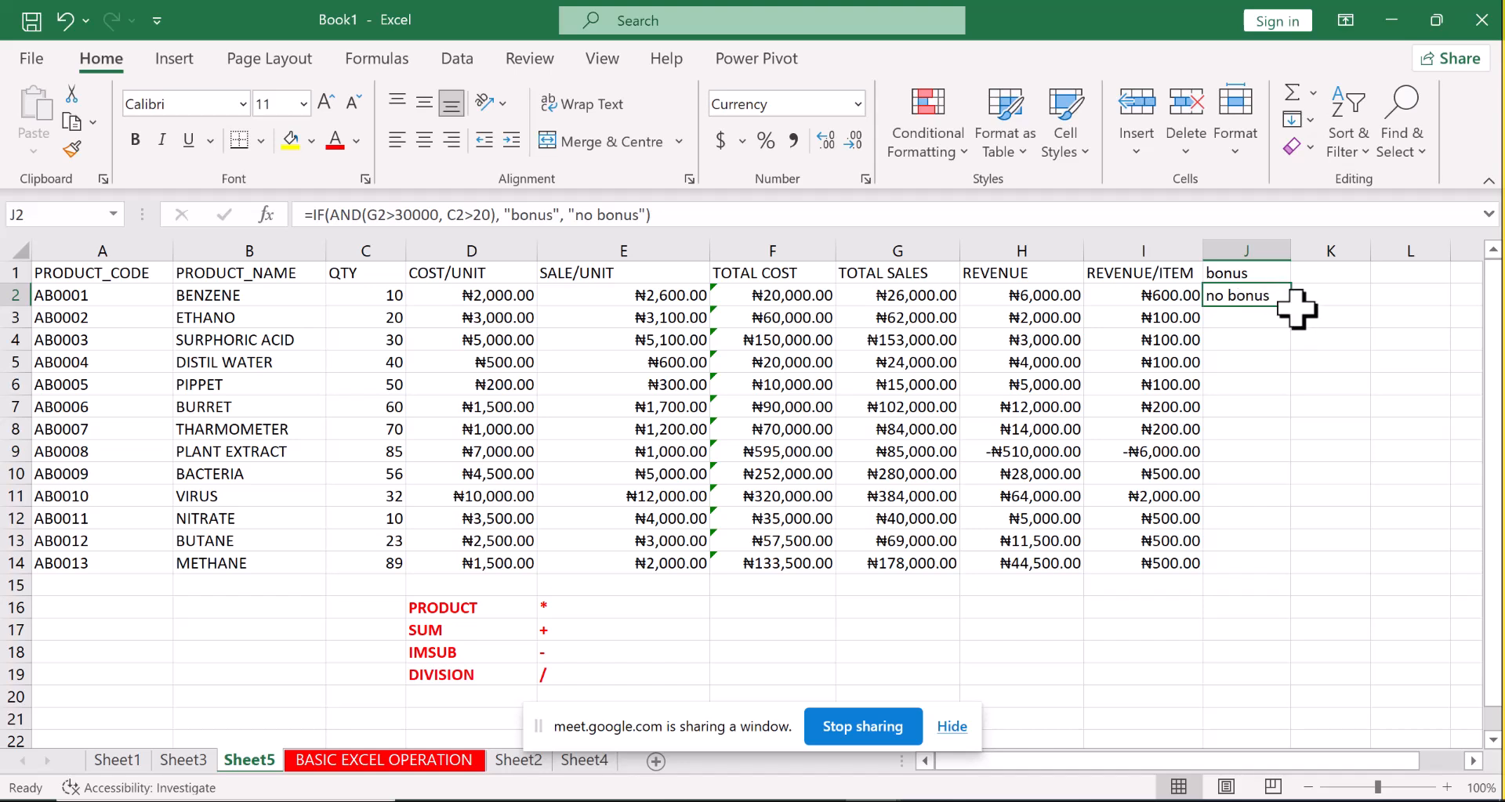
drag(1296, 312, 1289, 570)
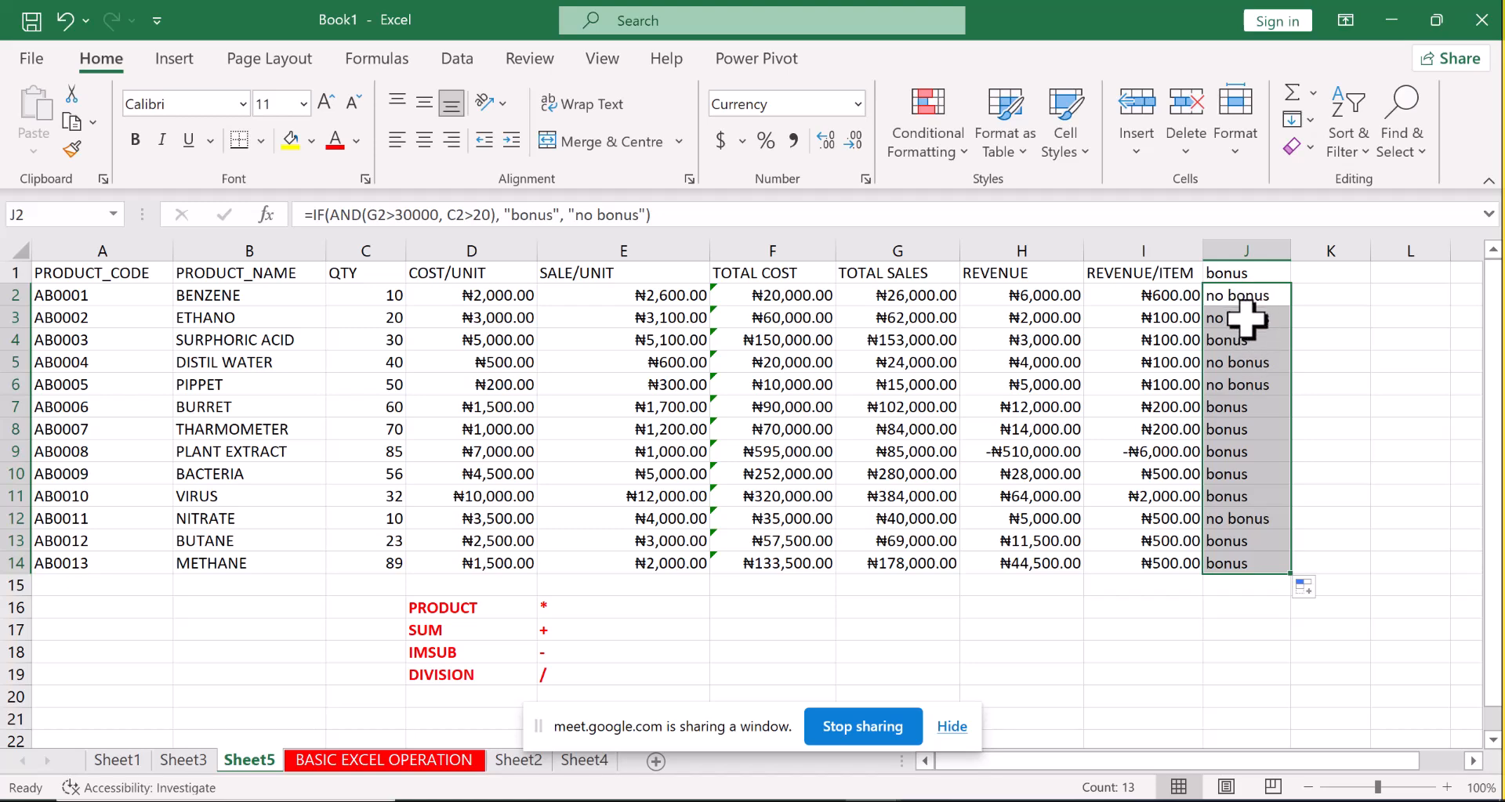
click(1265, 358)
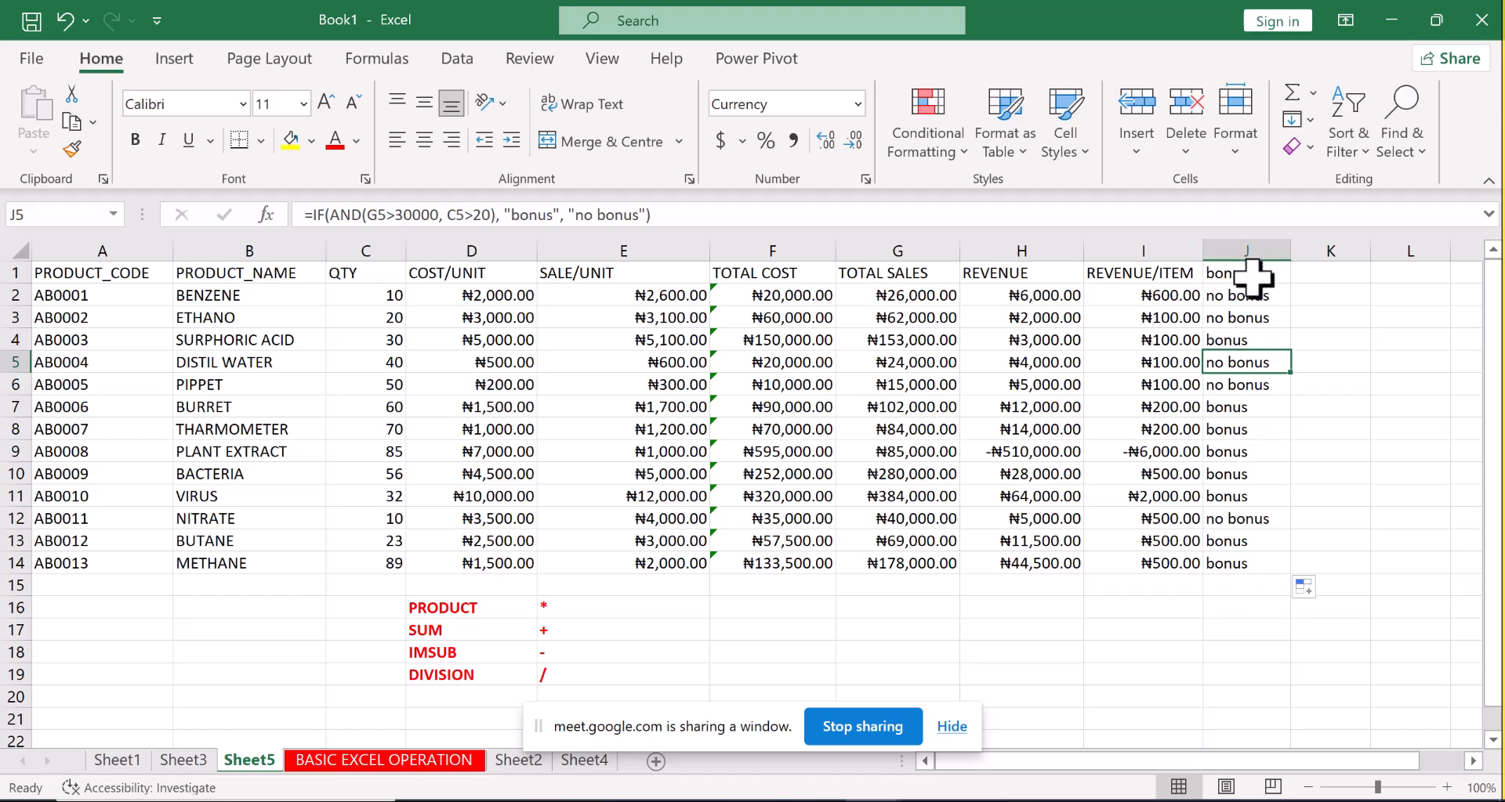
Extend the heading in J1 to read "bonus(AND function inclusive of IF)".
click(1250, 274)
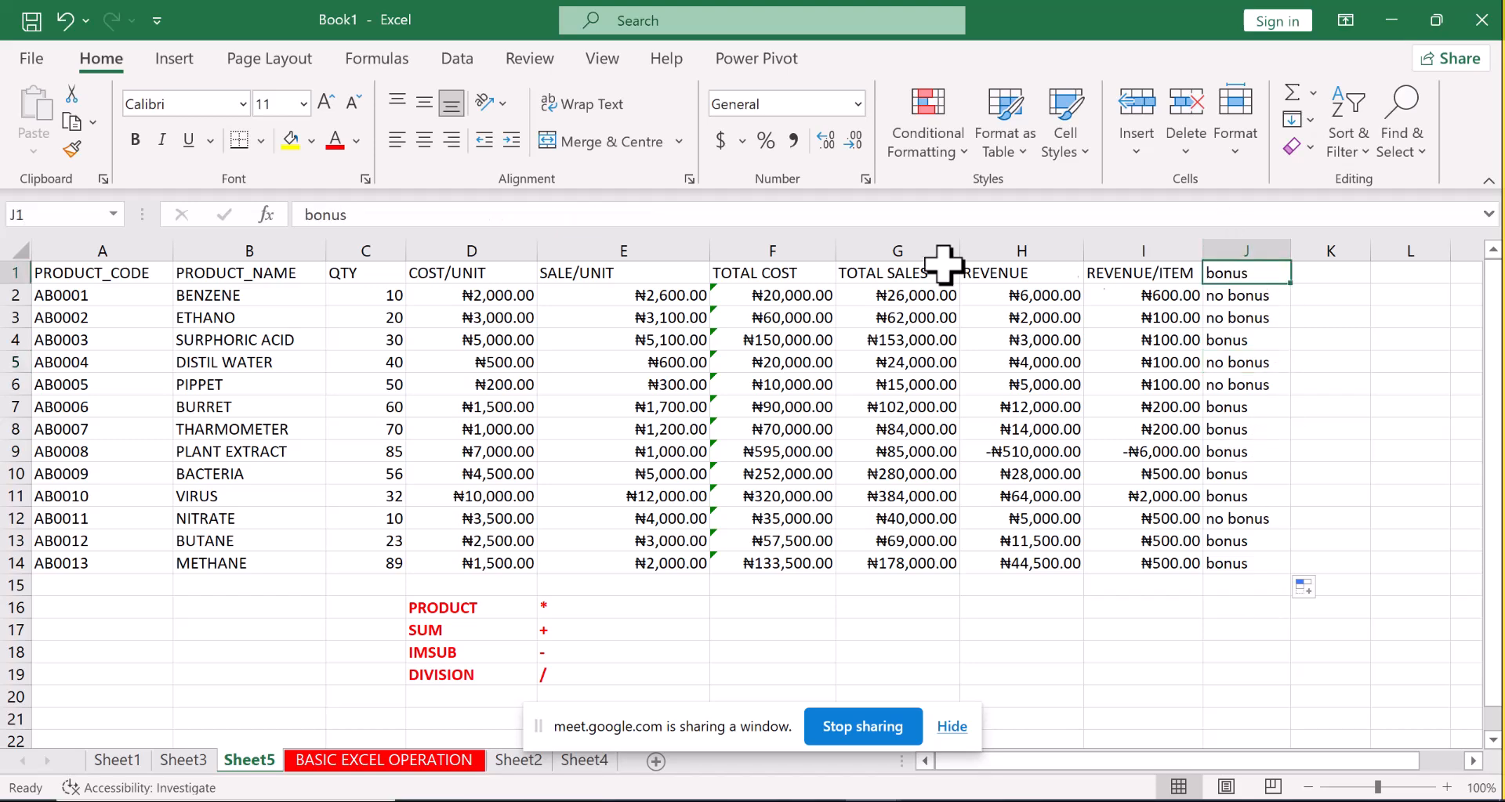
click(359, 218)
text(()
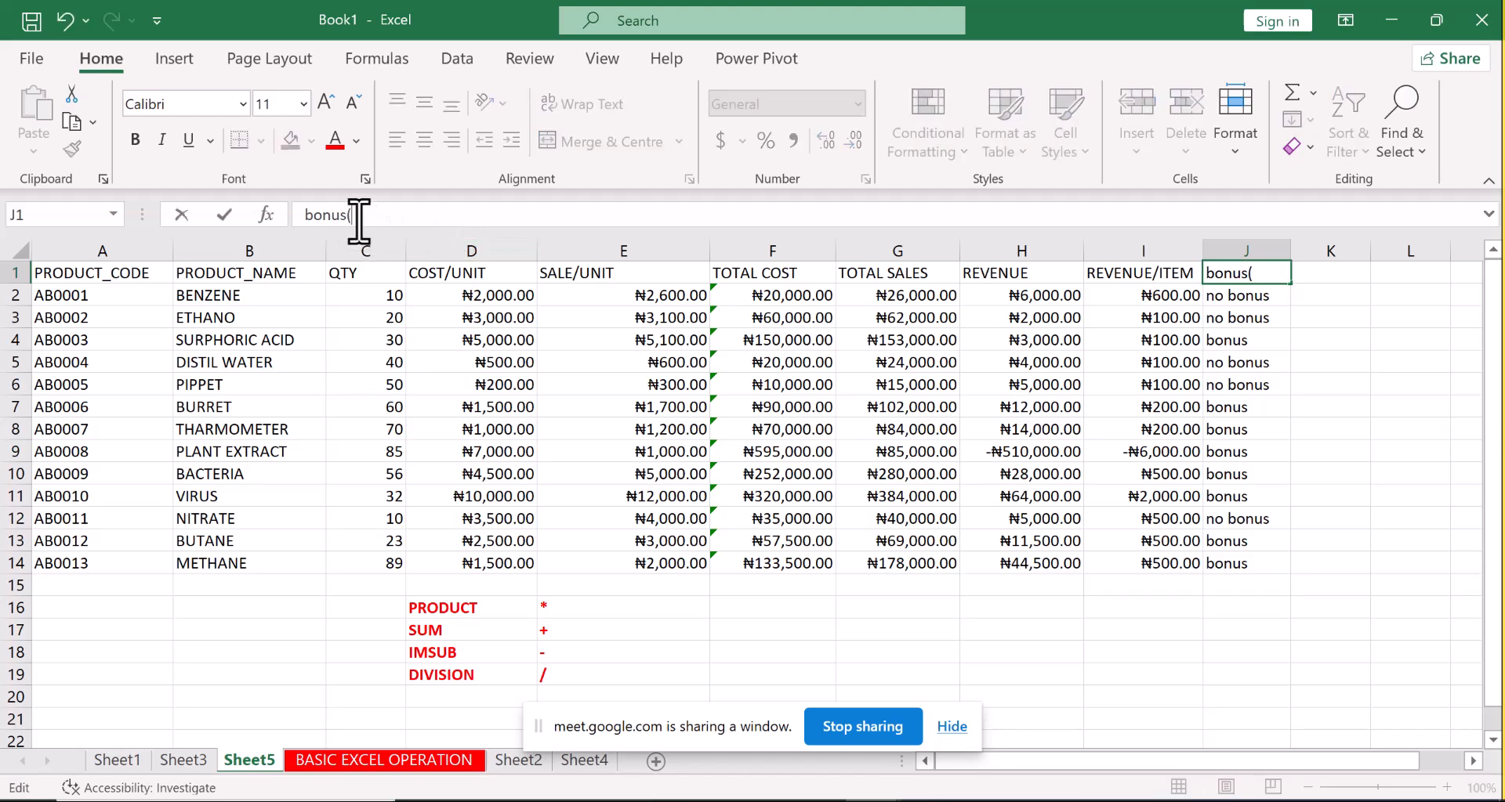
text(AND function in)
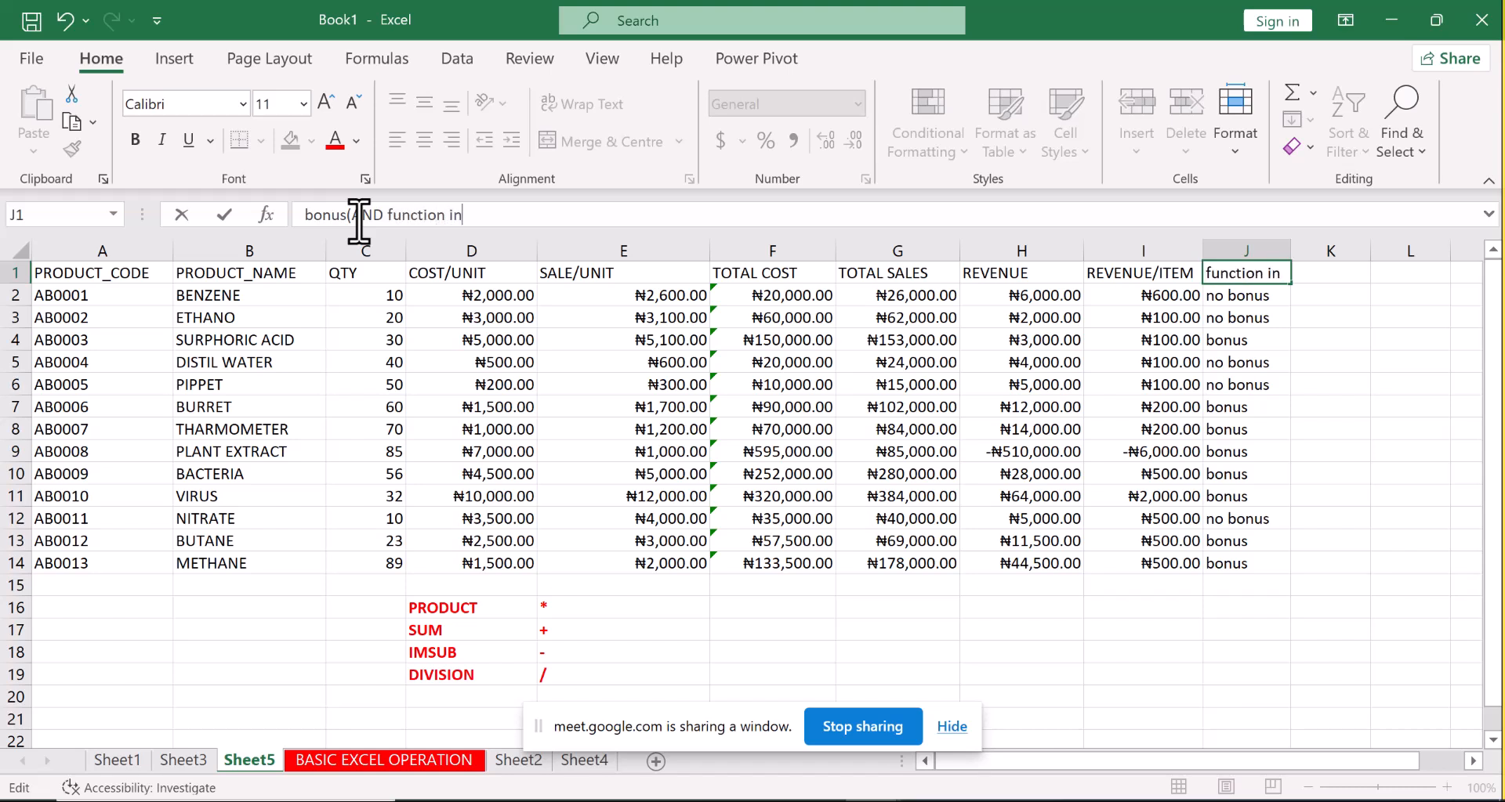
text(clusive of IF))
key(Return)
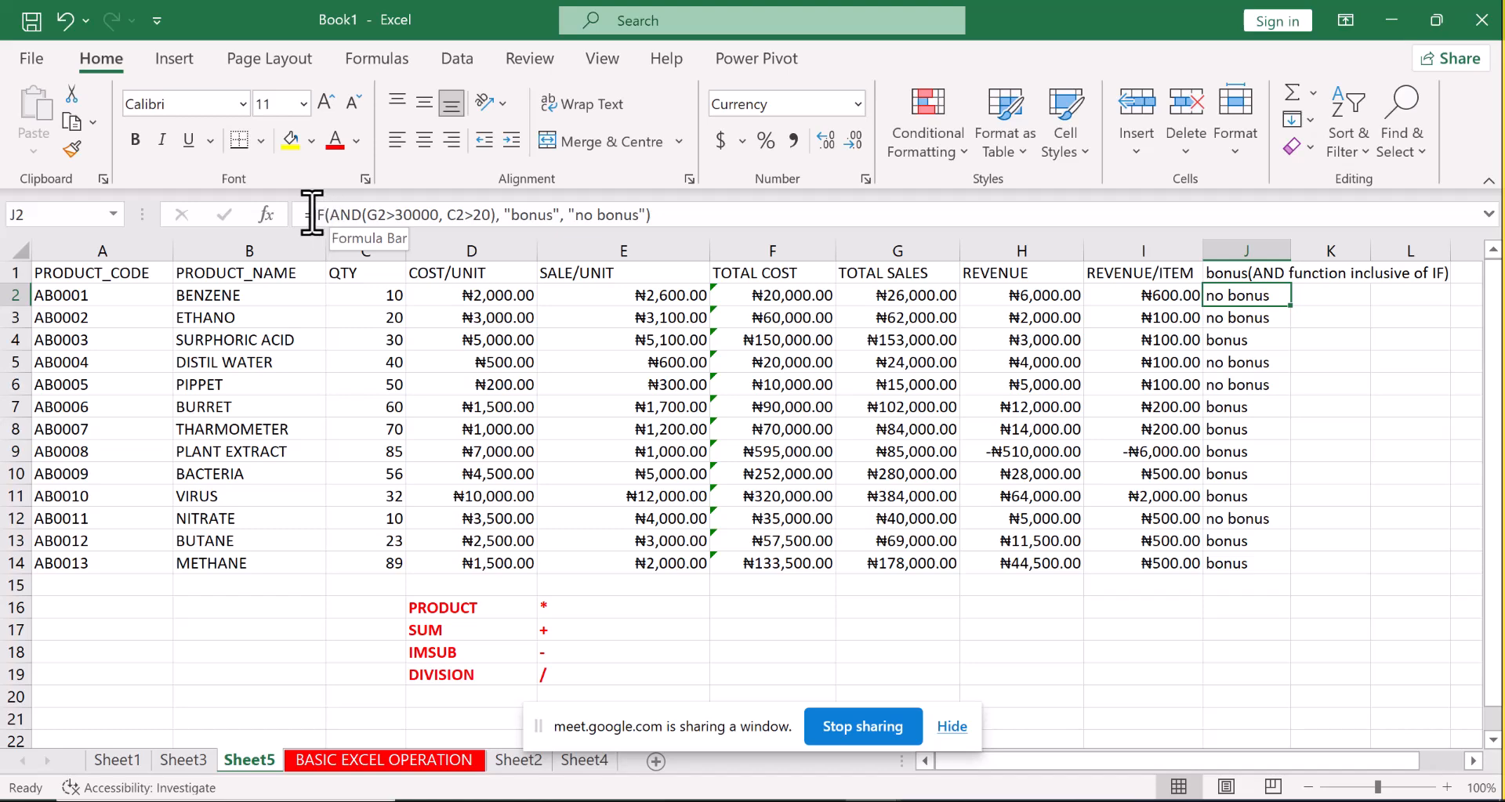
Copy the formula text of J2 and paste it into K2 with its cell references unchanged.
drag(303, 221, 671, 221)
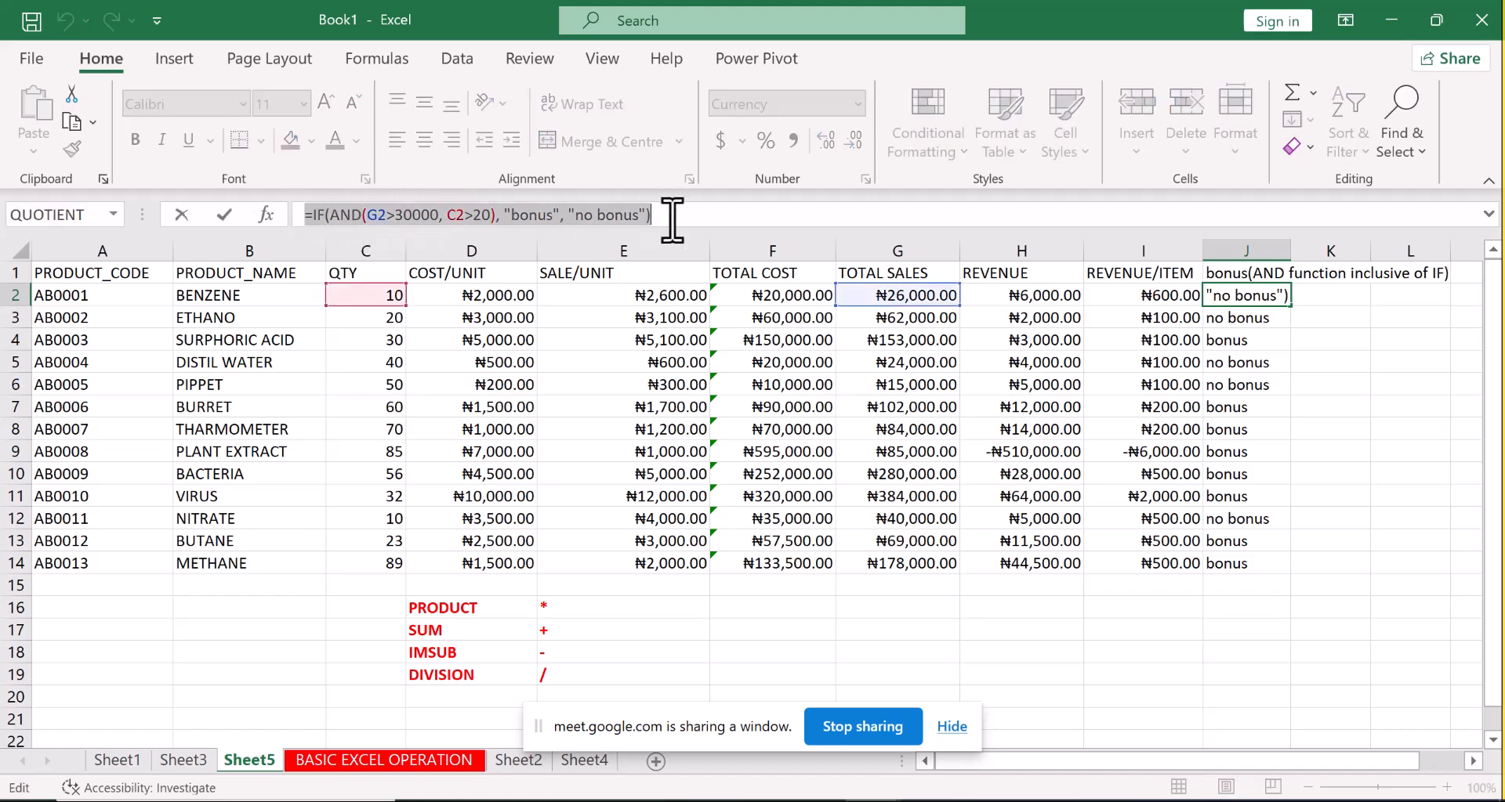
key(ctrl+c)
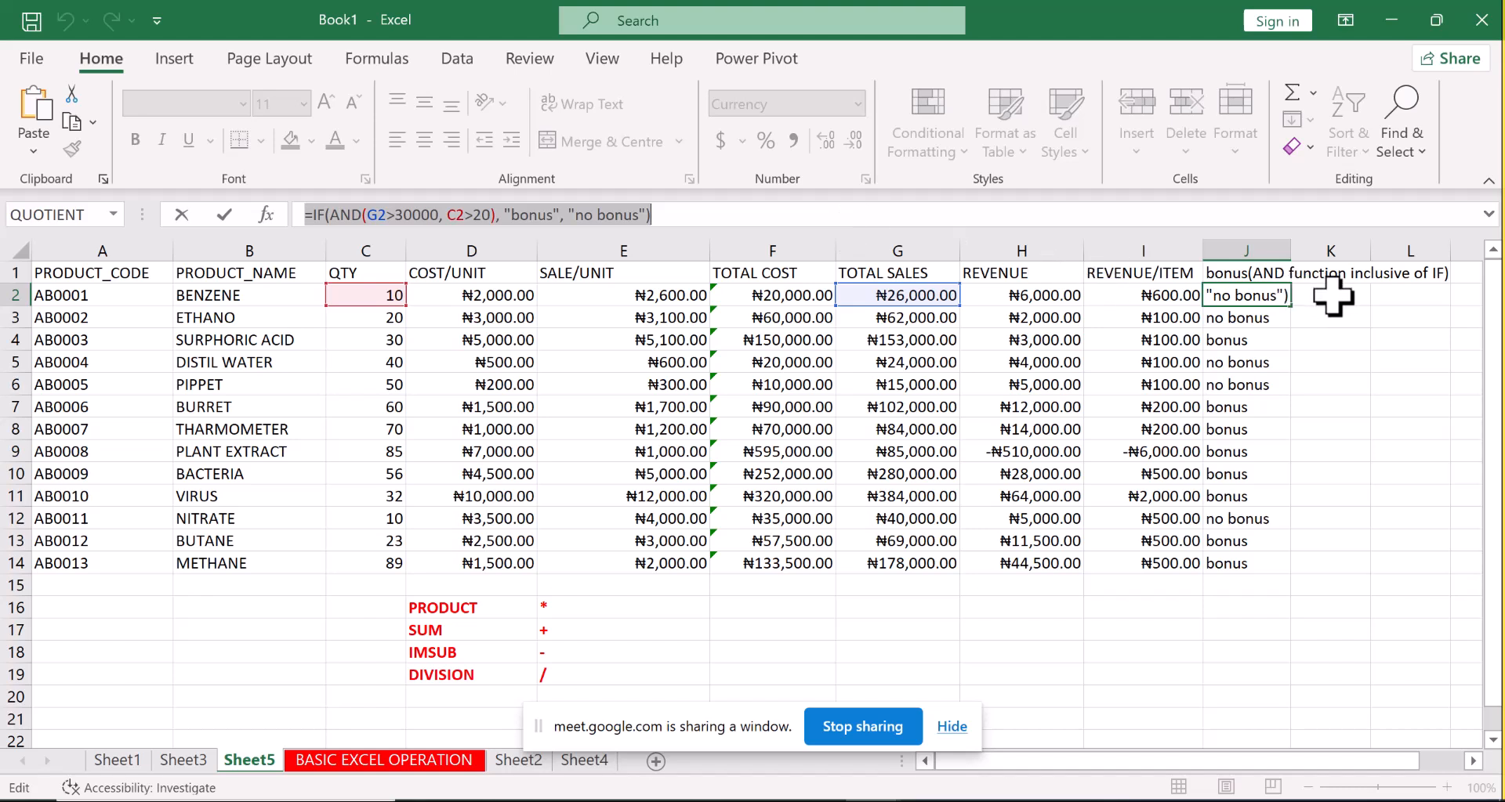
text(=)
click(1333, 295)
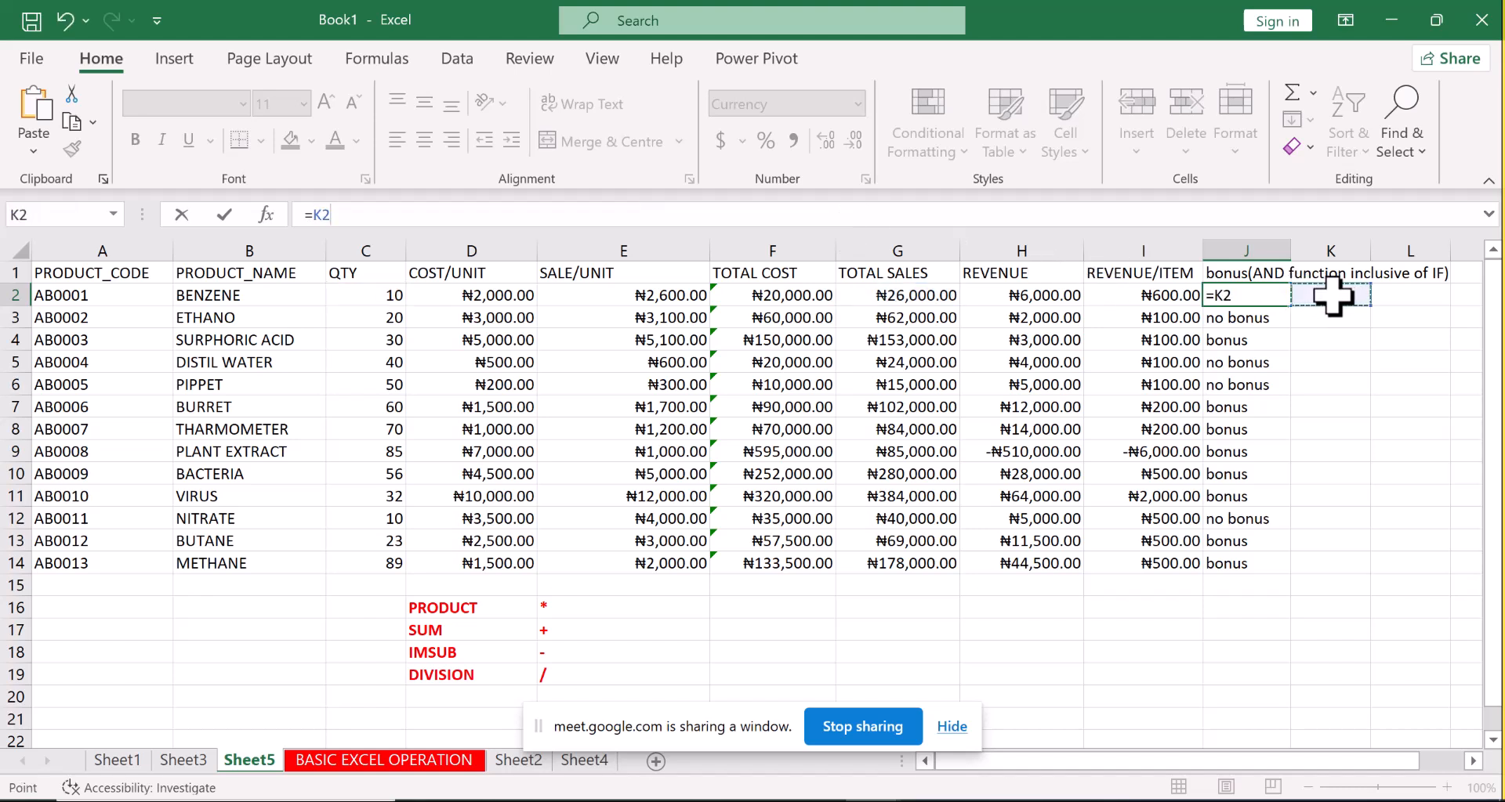
key(Escape)
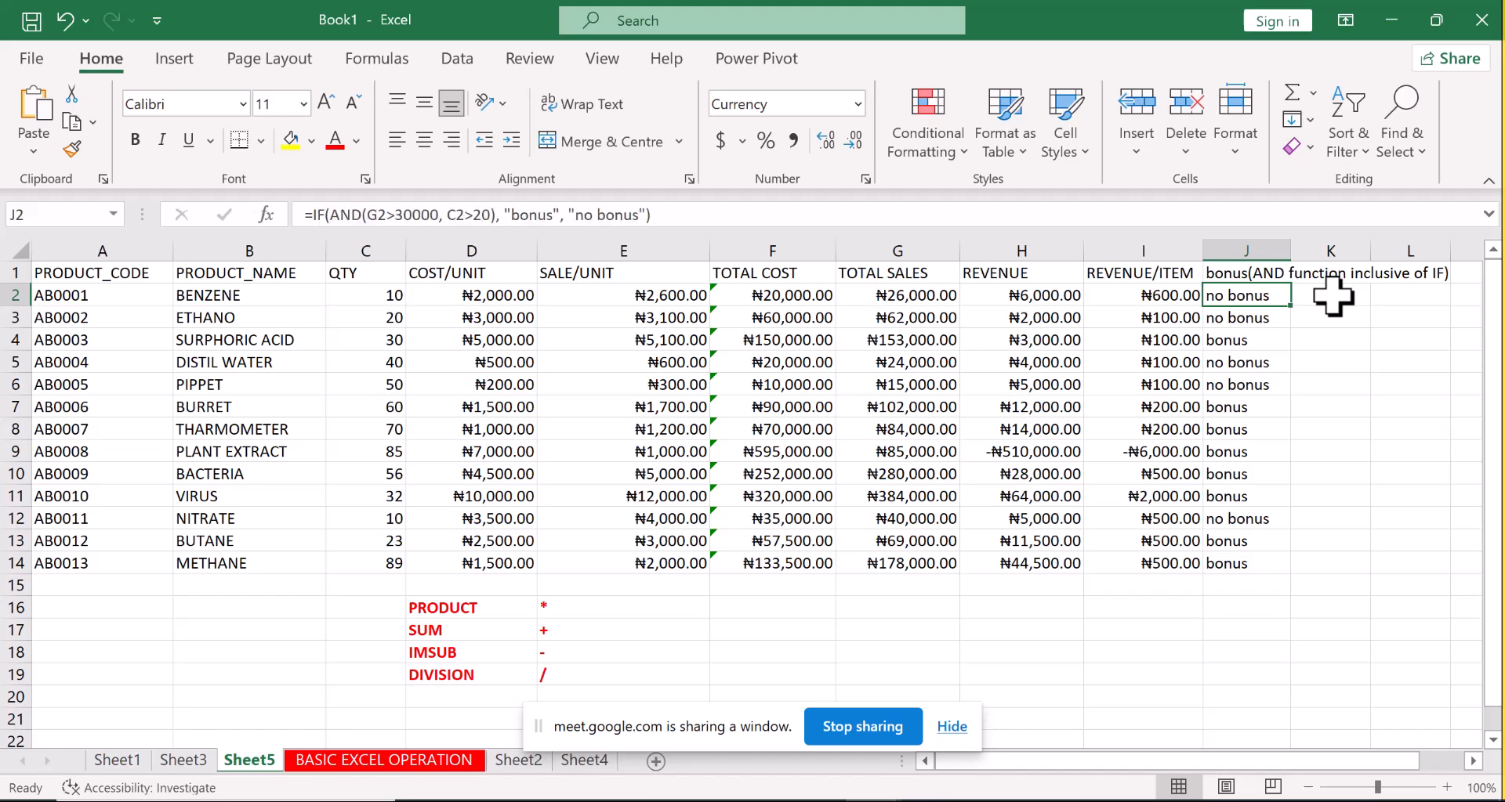
double_click(1332, 295)
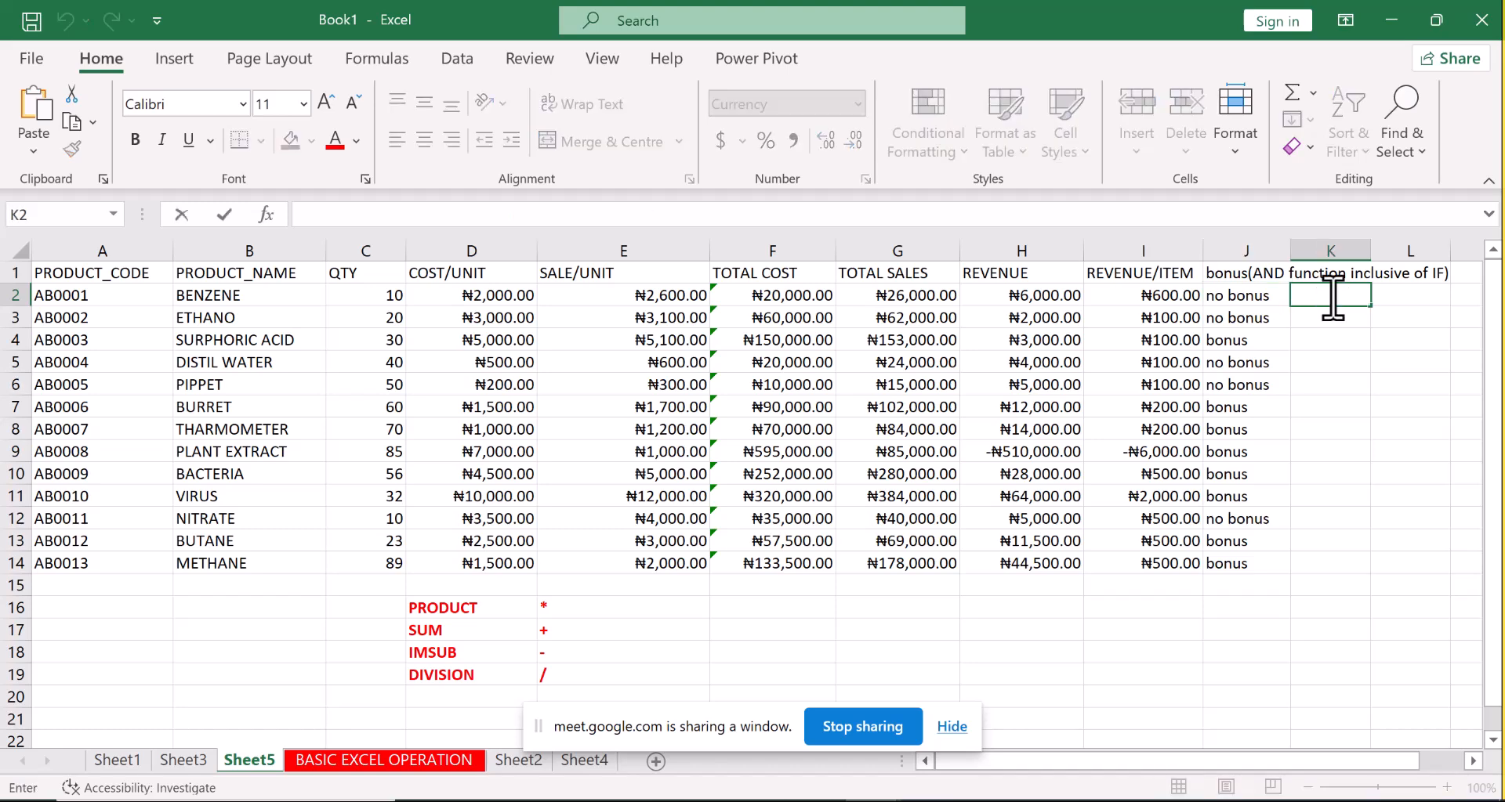
key(ctrl+v)
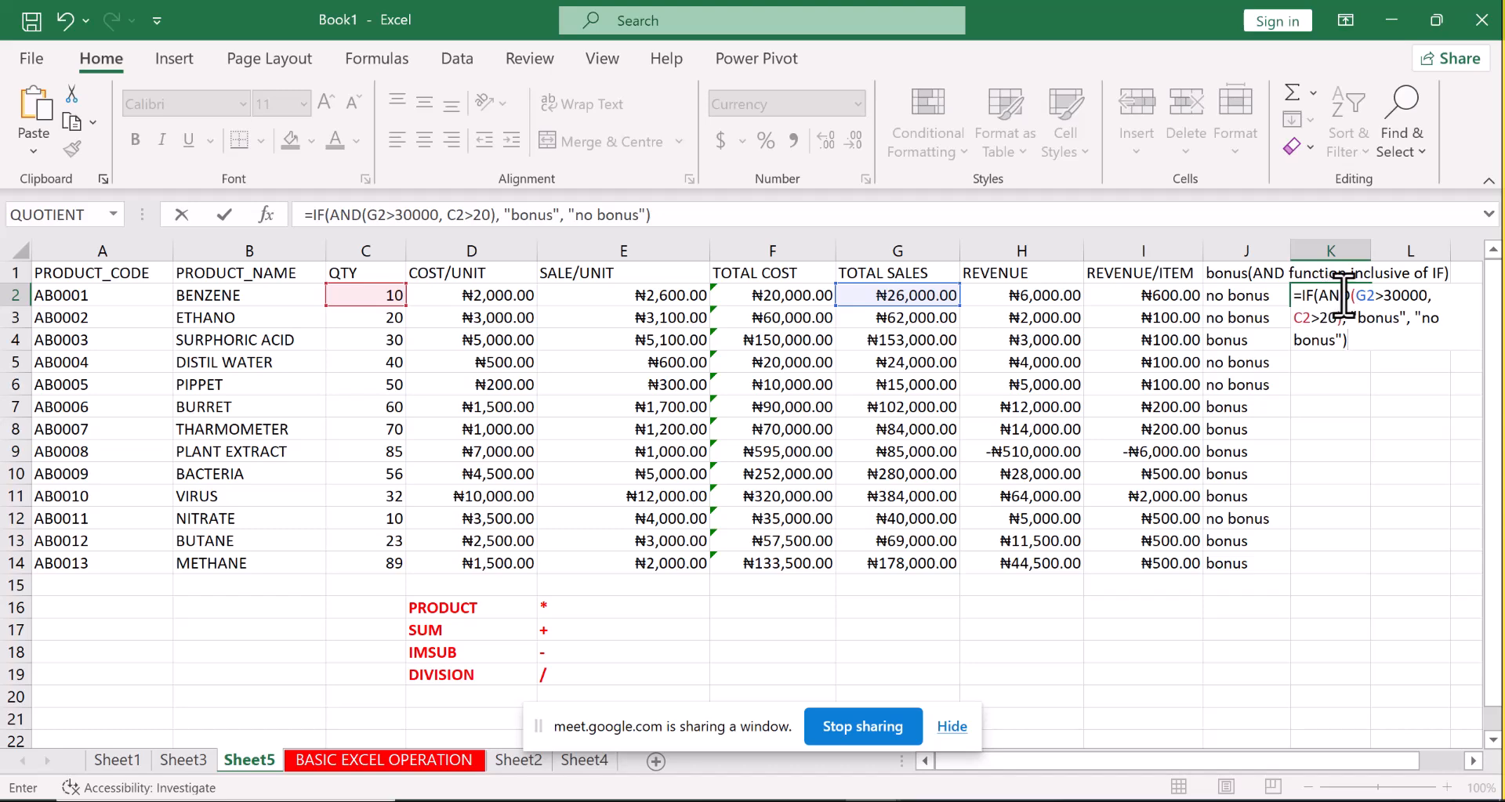
Replace AND with OR in the K2 formula, making it =IF(OR(G2>30000, C2>20), "bonus", "no bonus").
click(1348, 297)
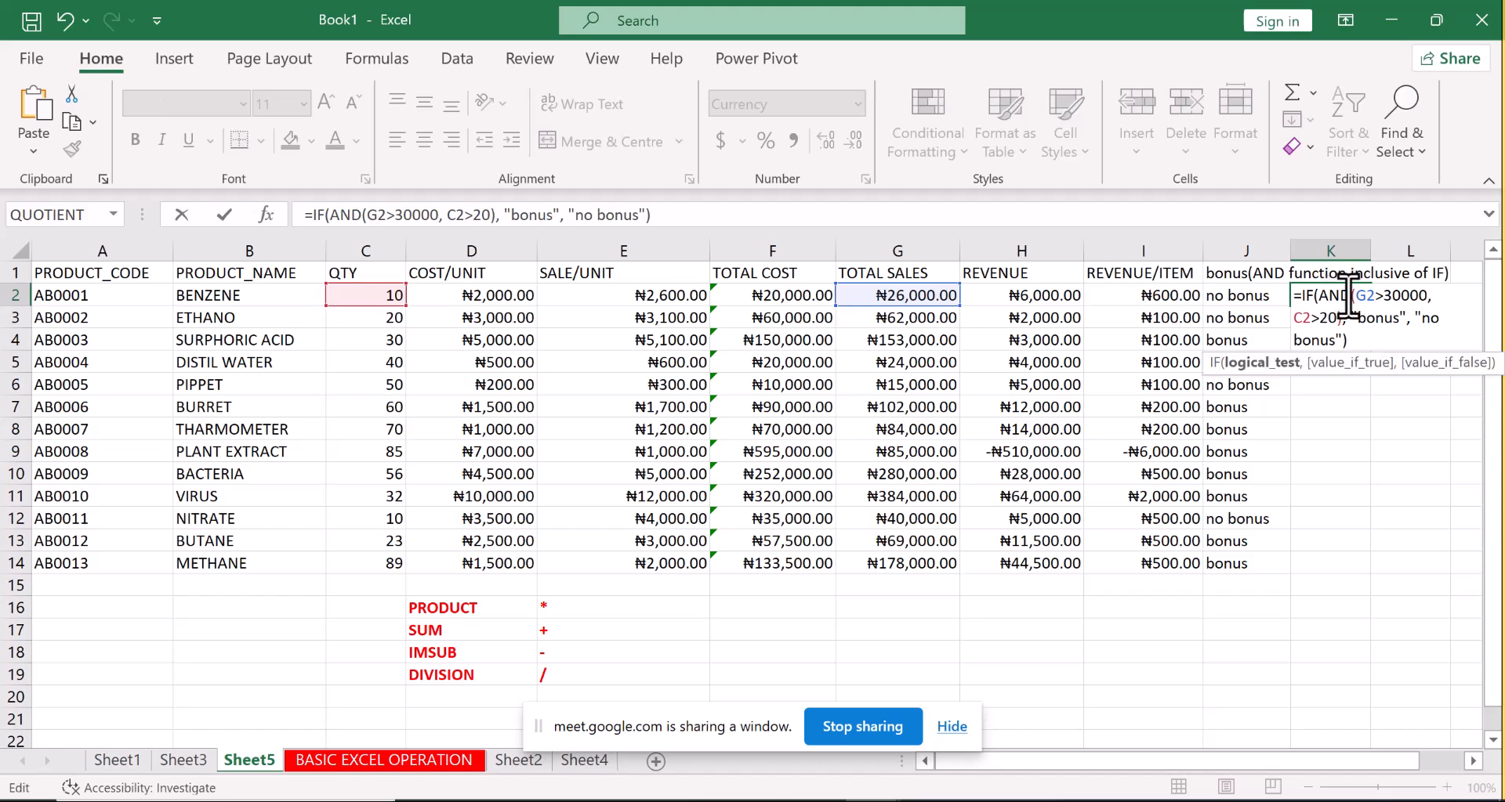
key(BackSpace)
key(BackSpace)
key(BackSpace)
key(BackSpace)
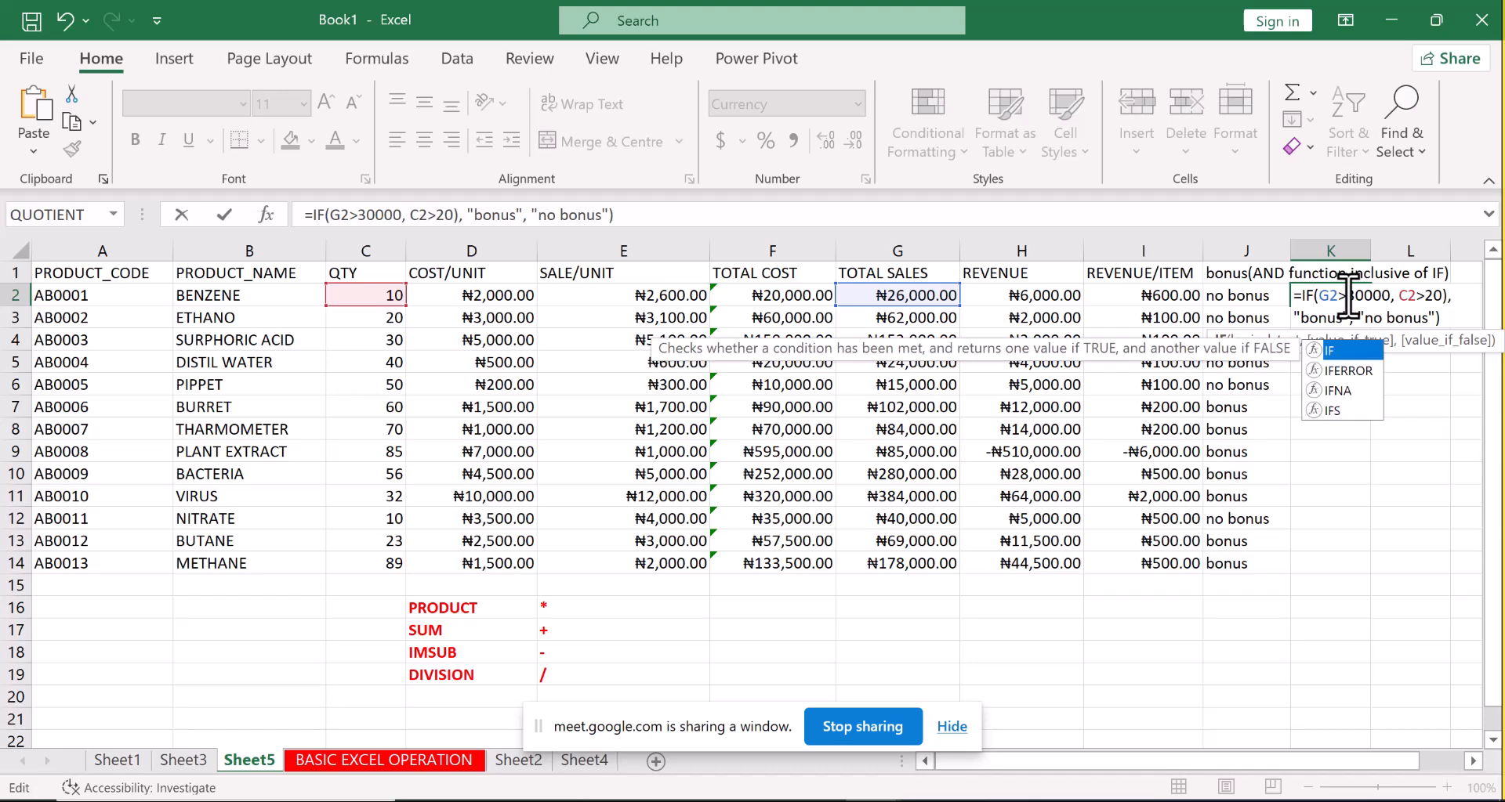
text(OR()
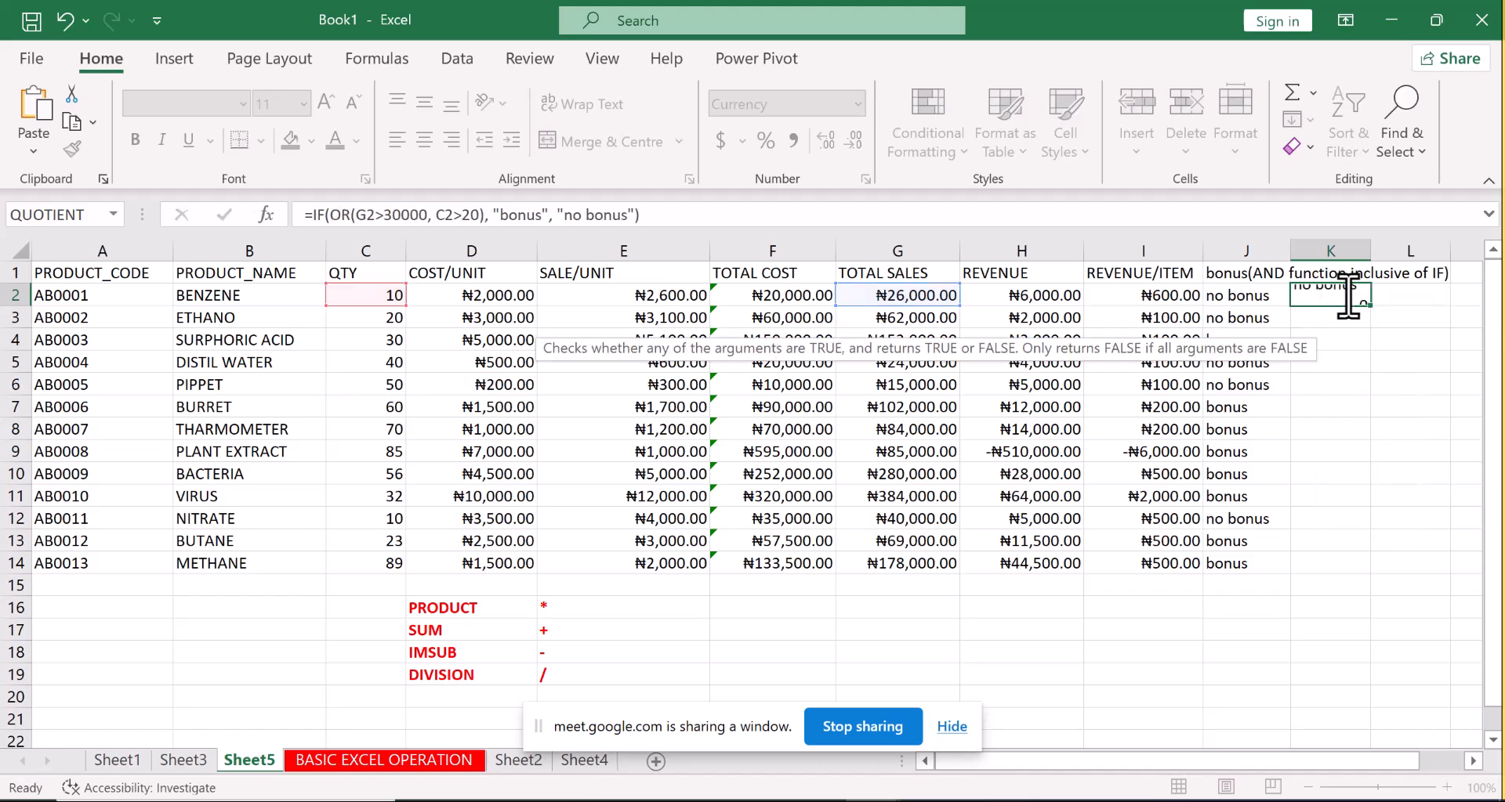
key(Return)
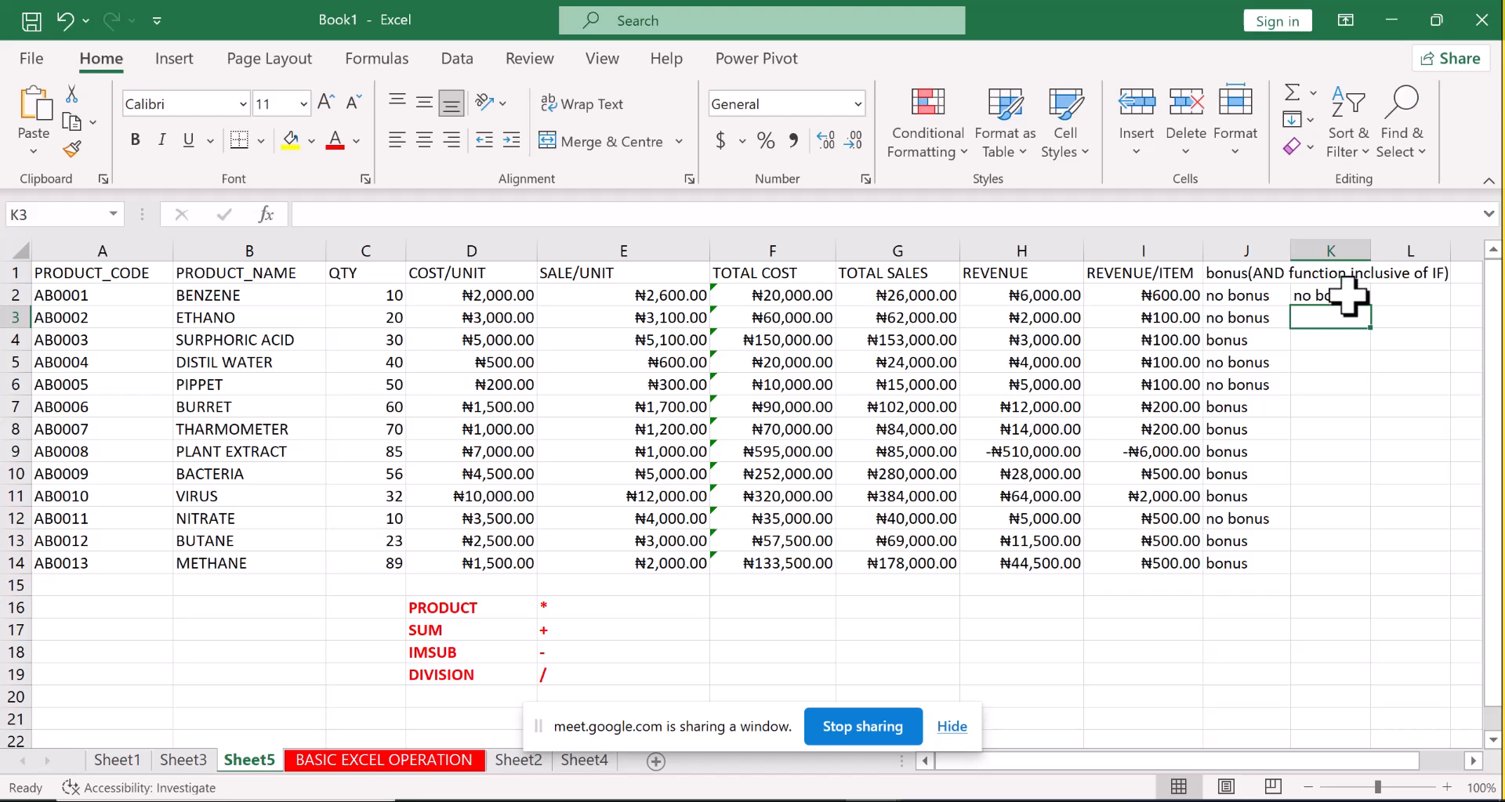
Fill the IF/OR bonus formula from K2 down to K14.
click(1347, 294)
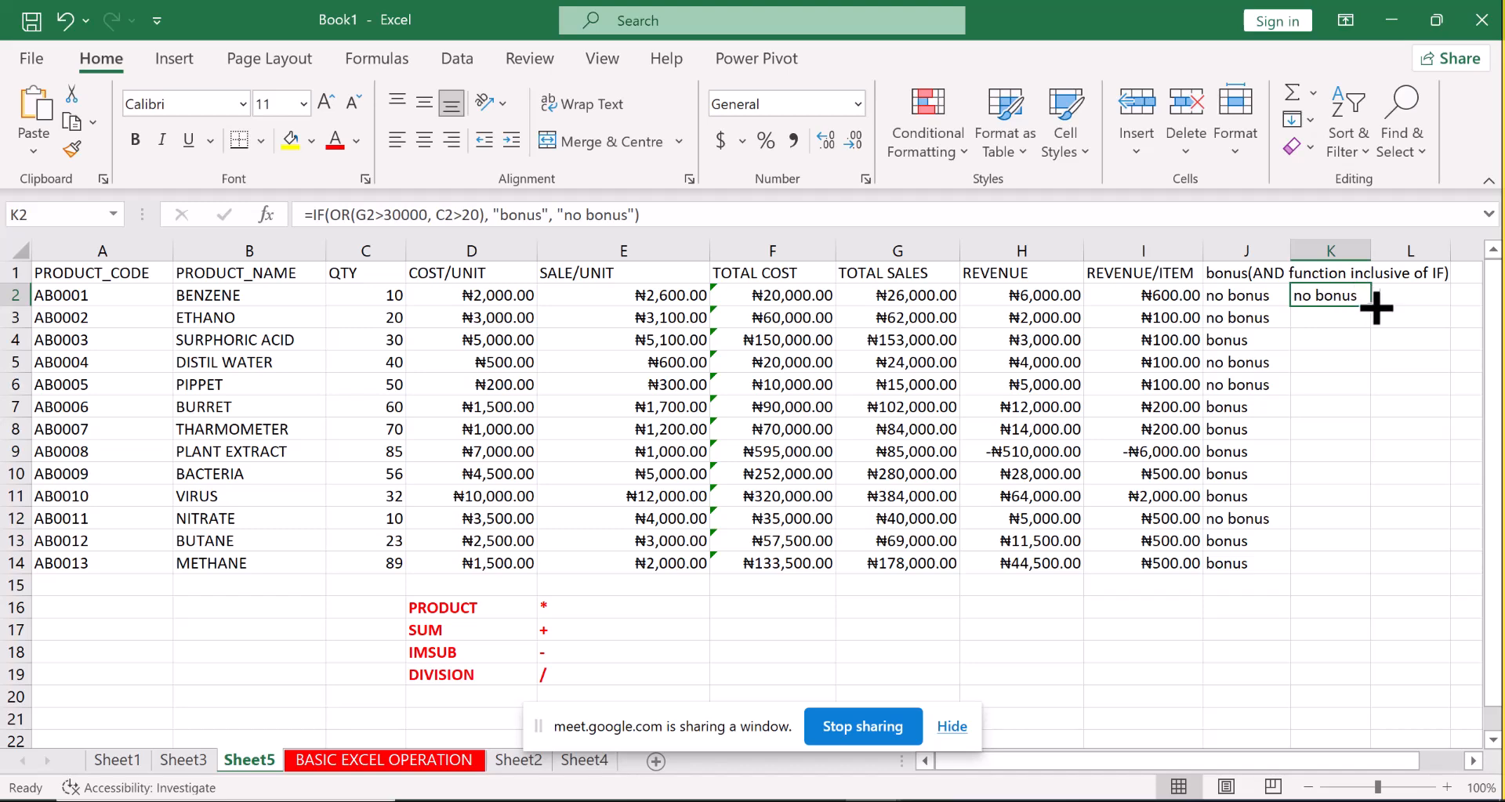
drag(1373, 311, 1356, 576)
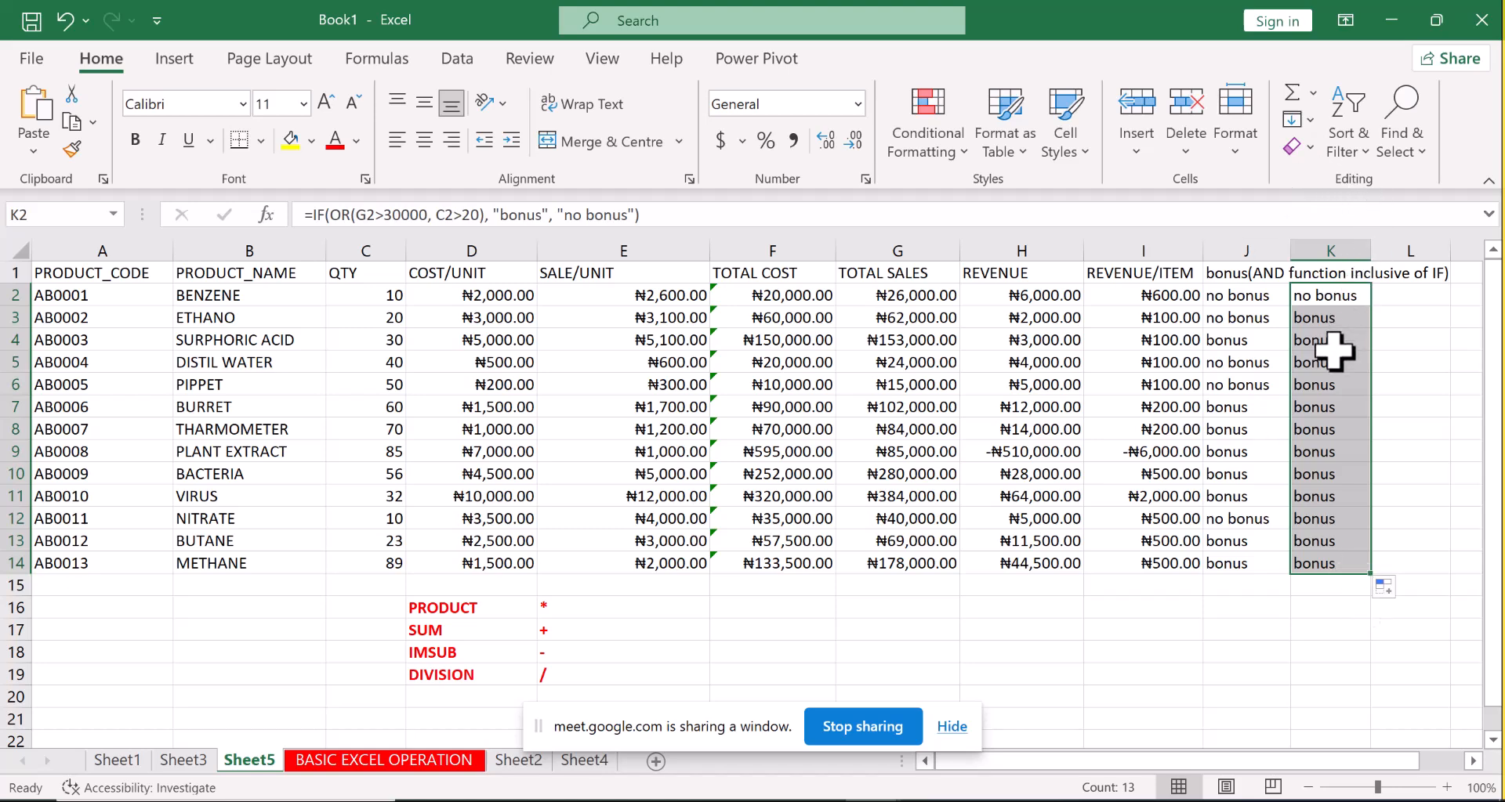
click(1329, 321)
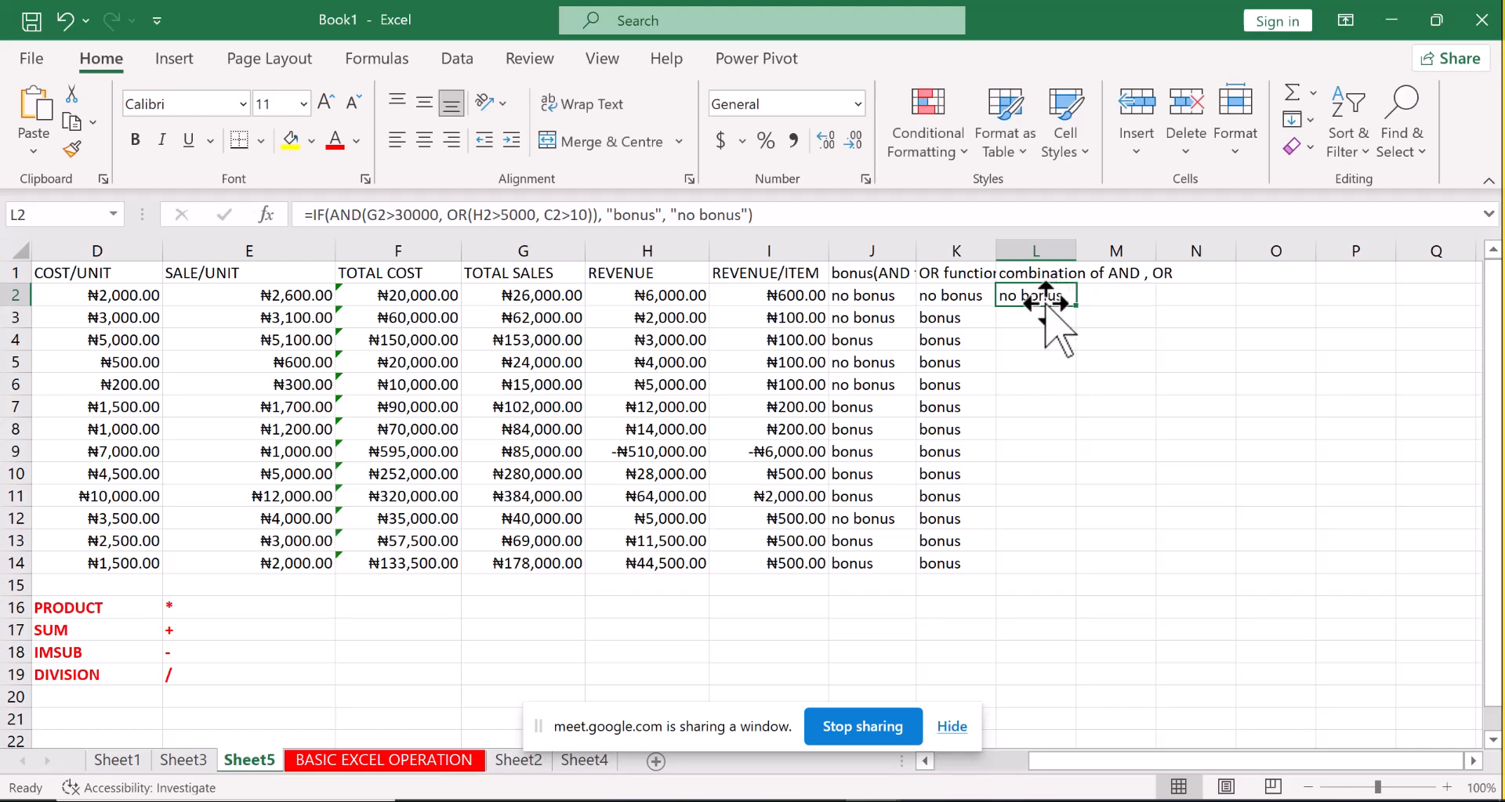
Fill the combined AND/OR bonus formula from L2 down to L14, and compare the formulas in J3 and L3.
click(328, 214)
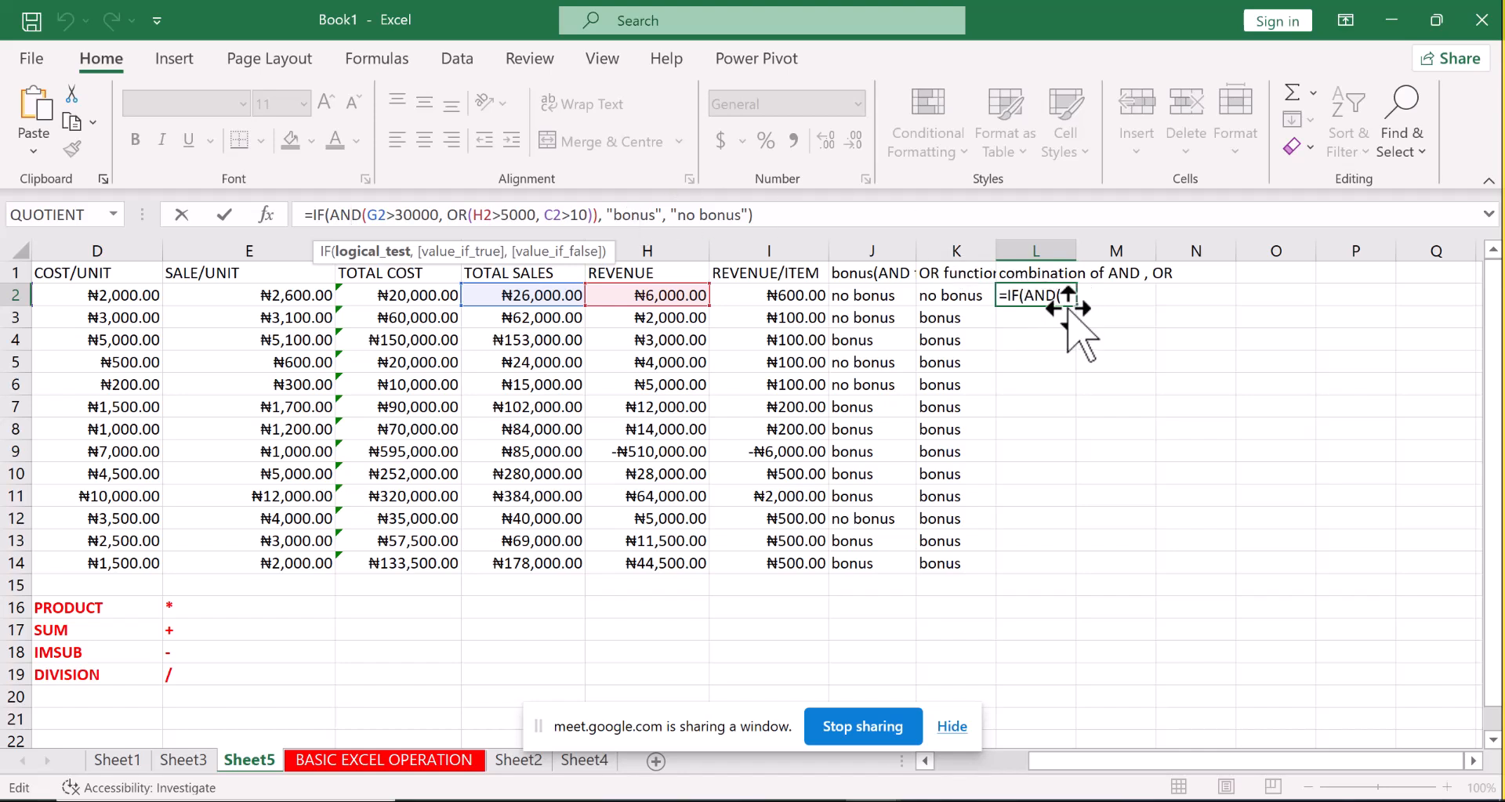
key(Return)
drag(1062, 296, 1073, 310)
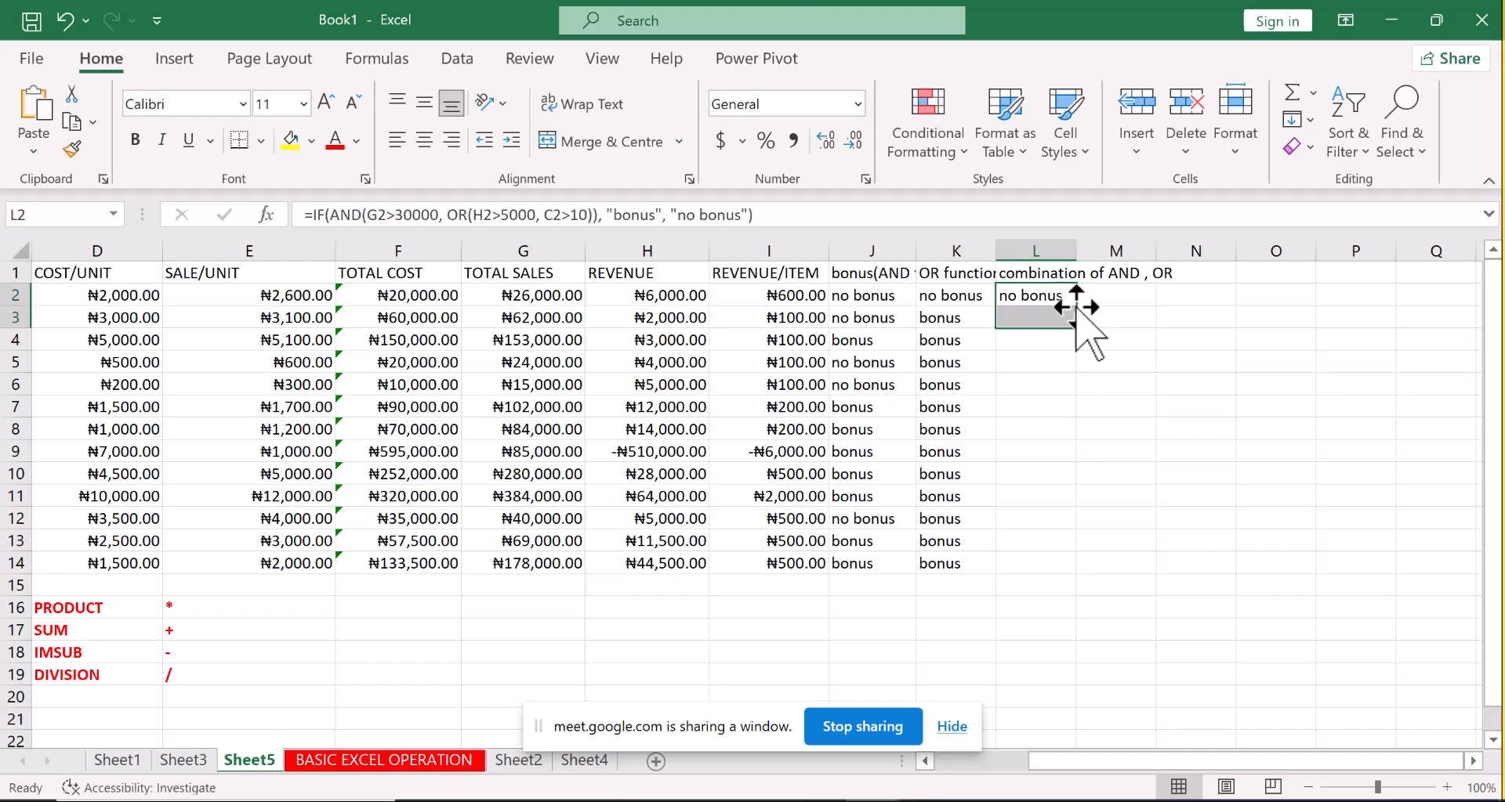
click(1066, 293)
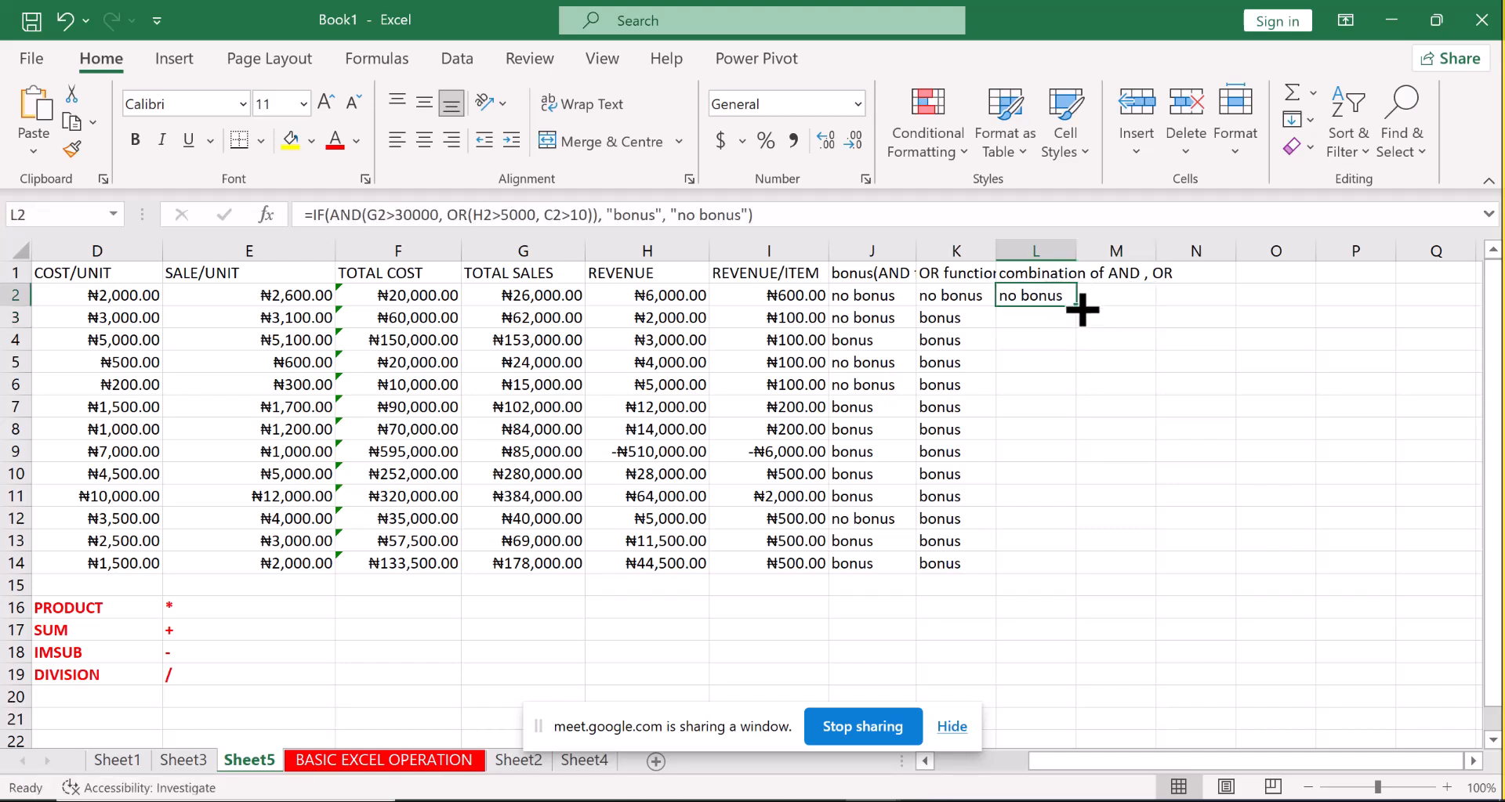
drag(1081, 313, 1019, 588)
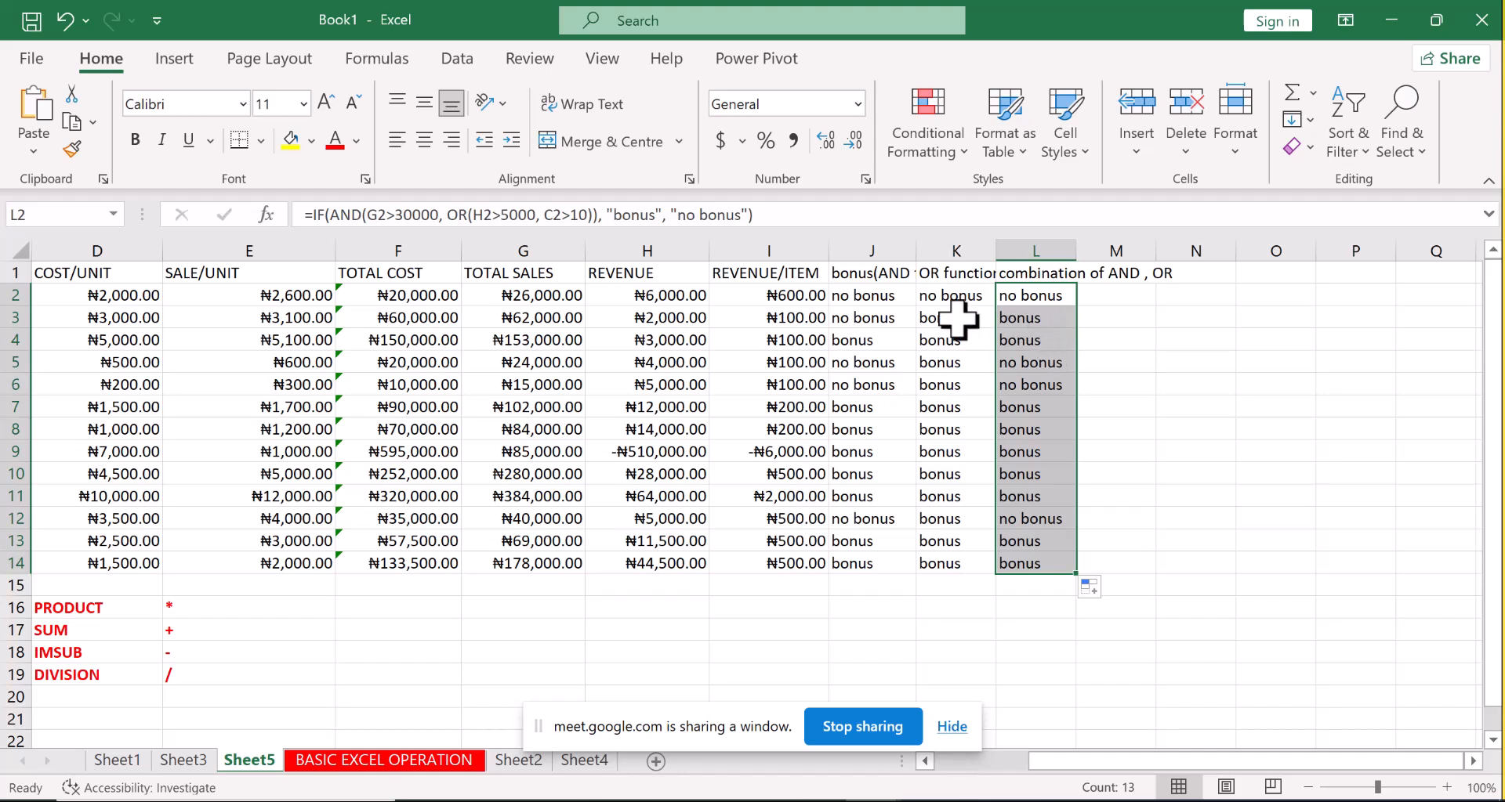
click(881, 323)
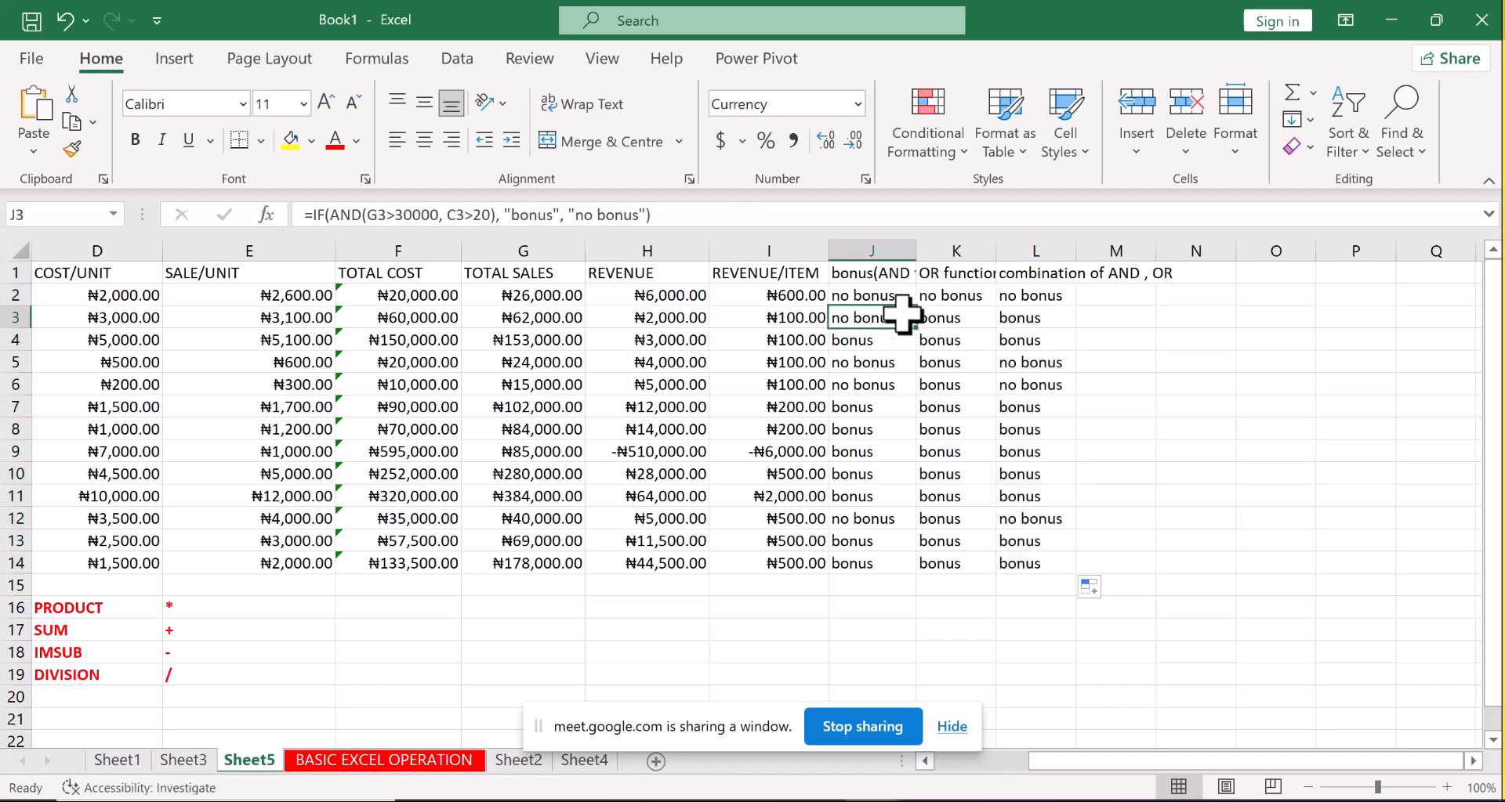
click(1041, 322)
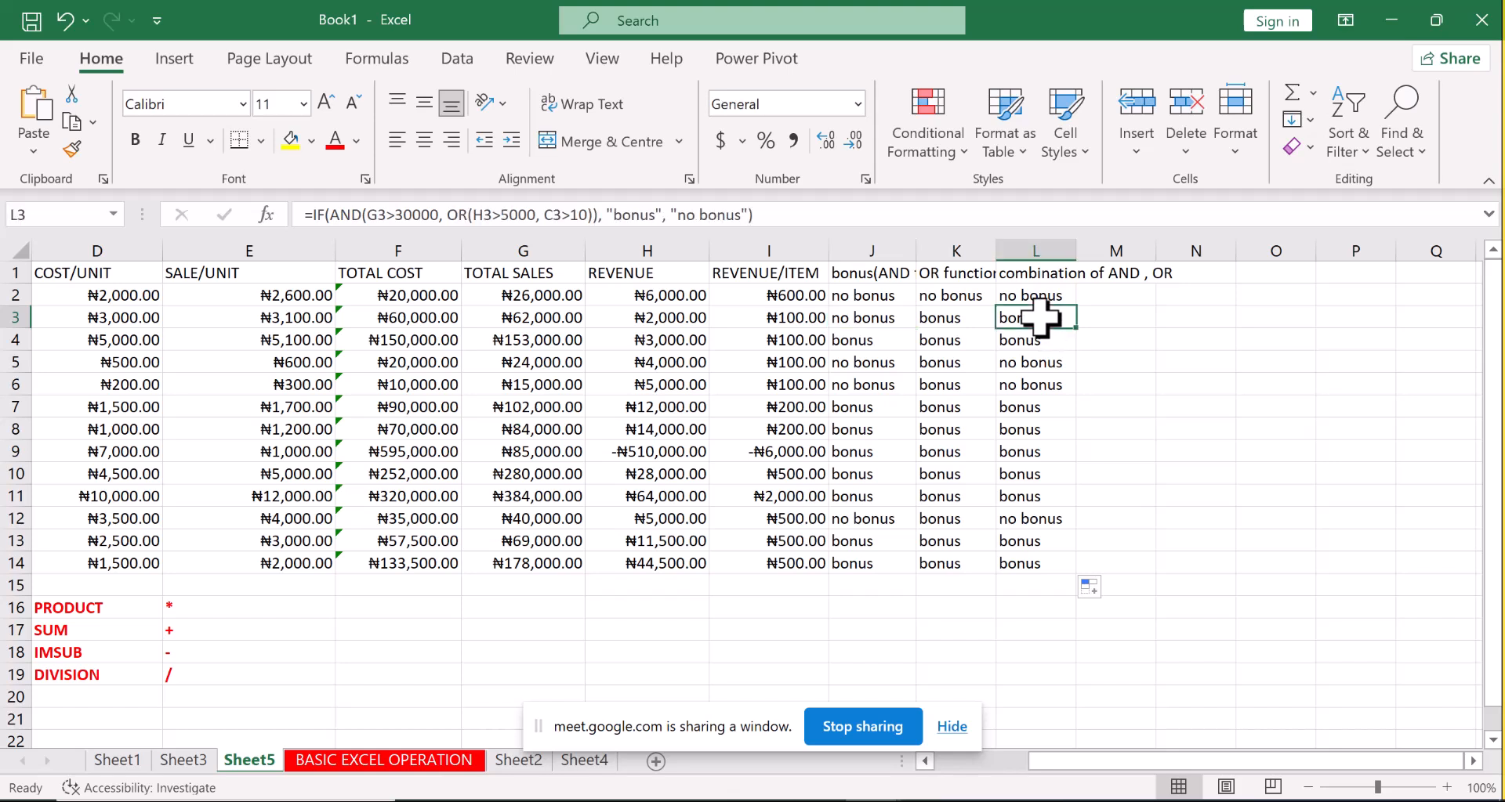